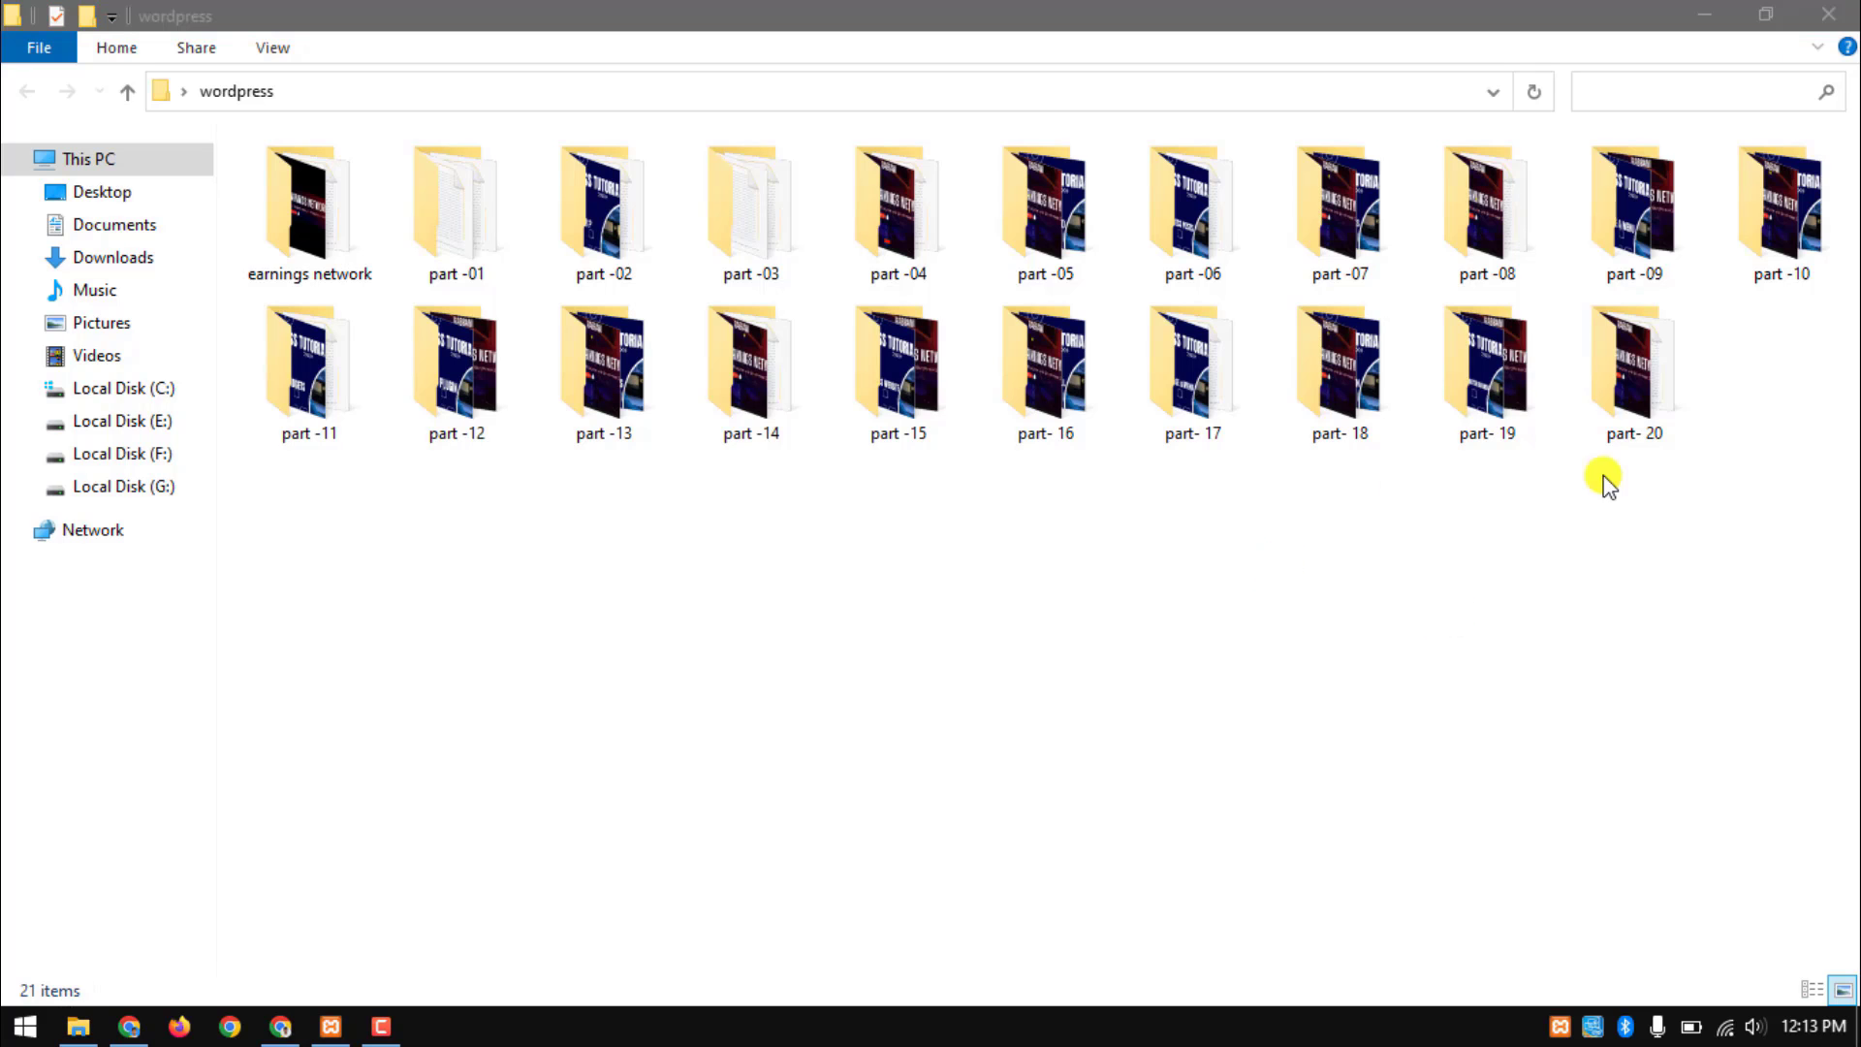
Switch to Chrome and examine the sections below the hero on the freetest.liveblog365.com reference homepage
left_click(1844, 24)
left_click(280, 1027)
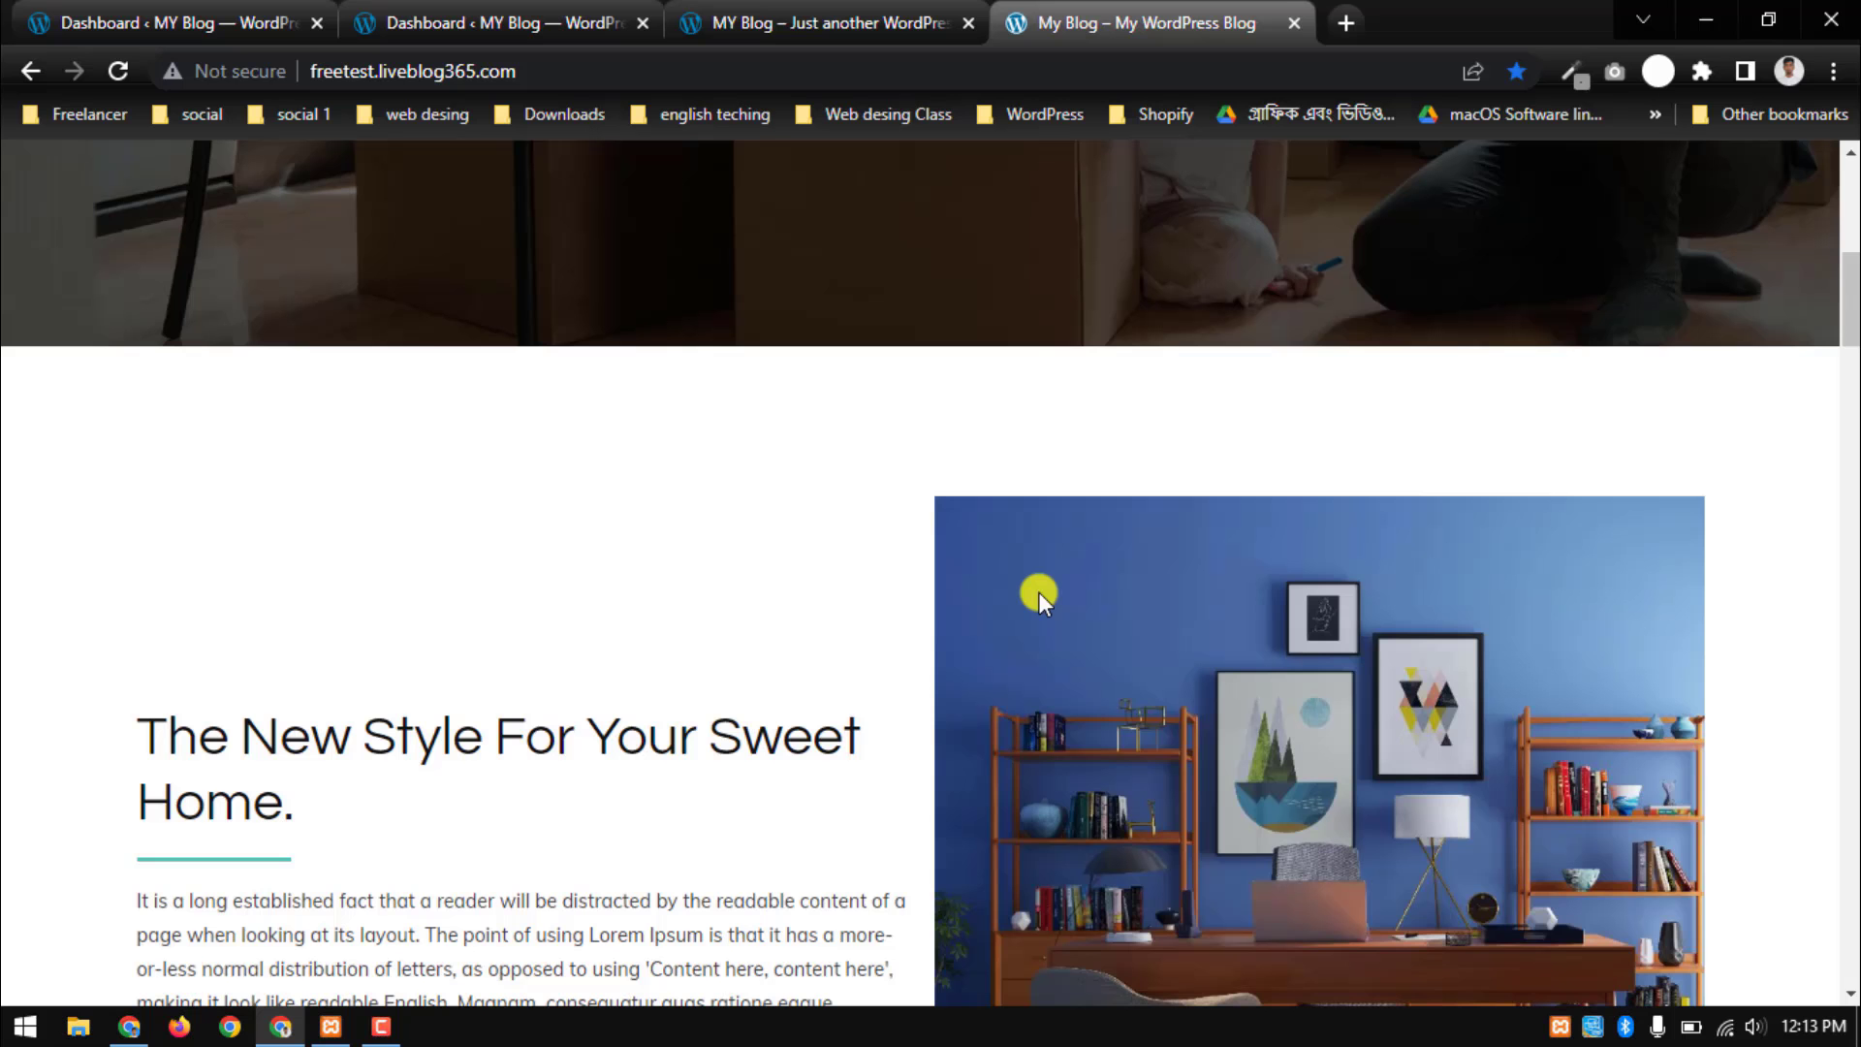
scroll(893, 529, "down", 15)
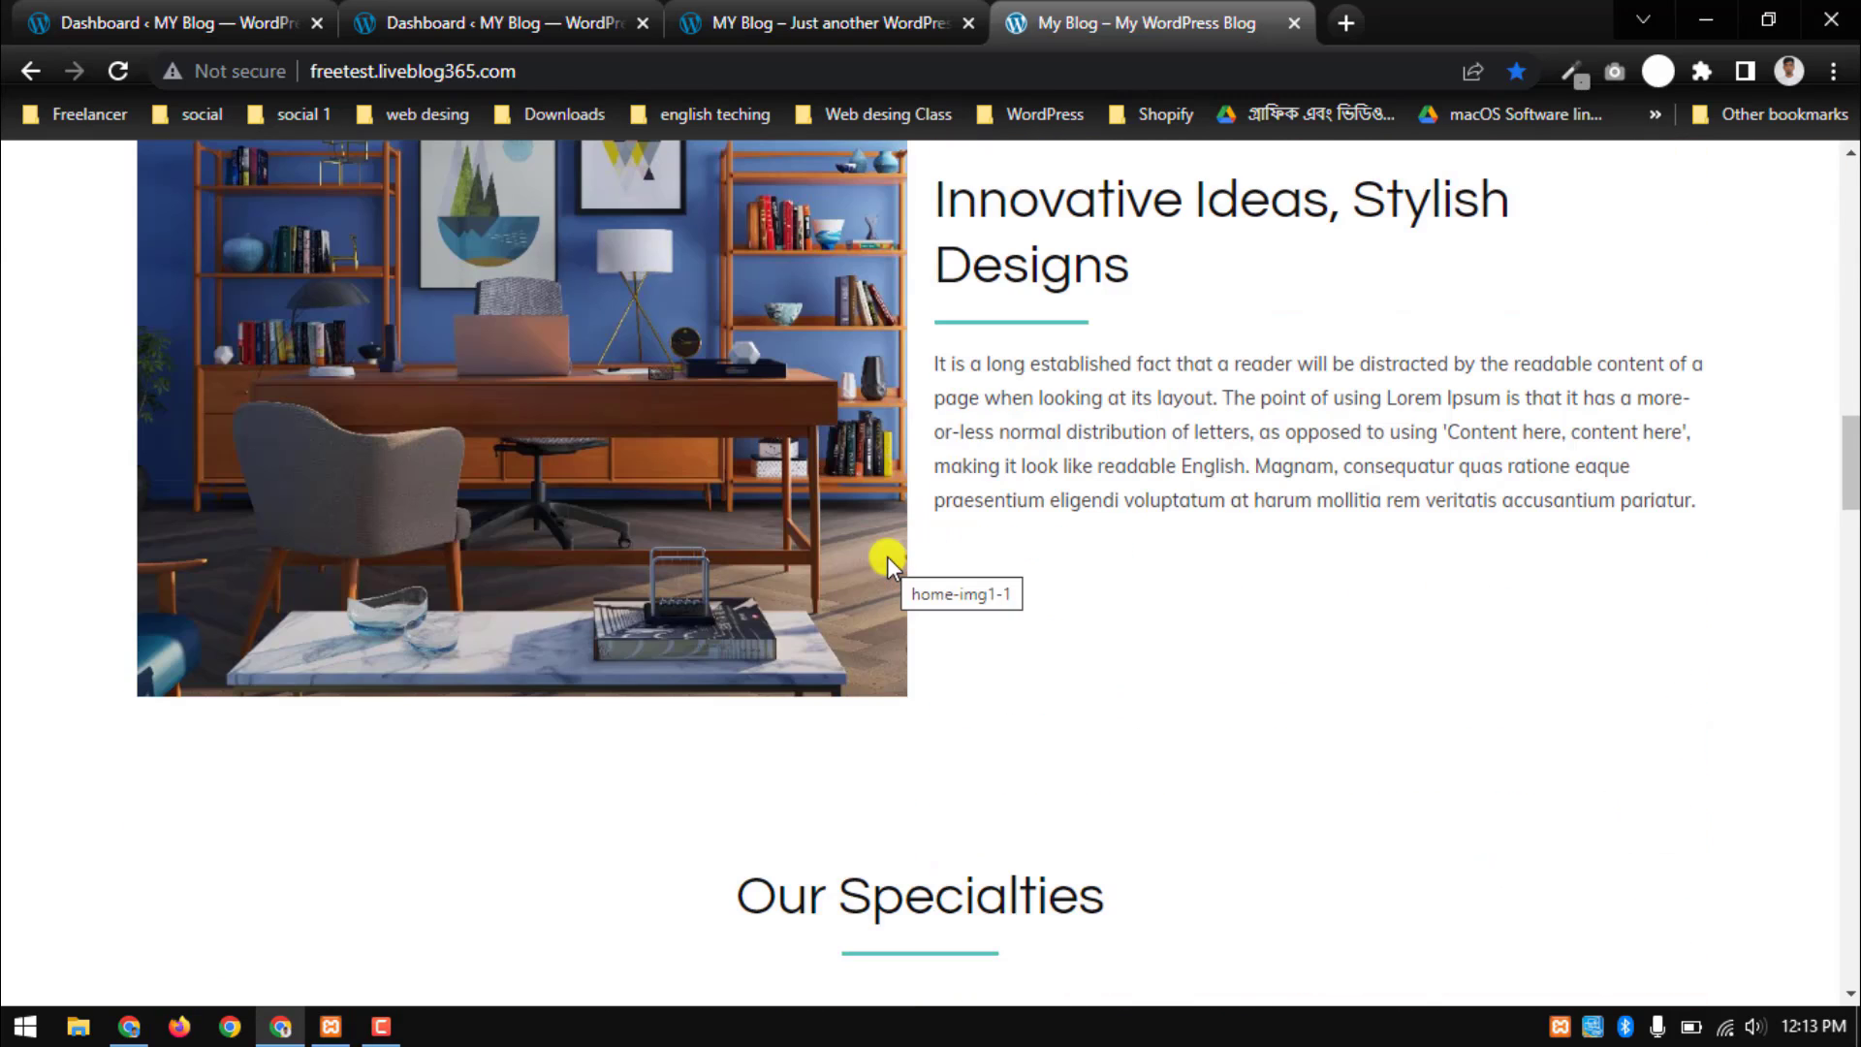
scroll(887, 551, "up", 4)
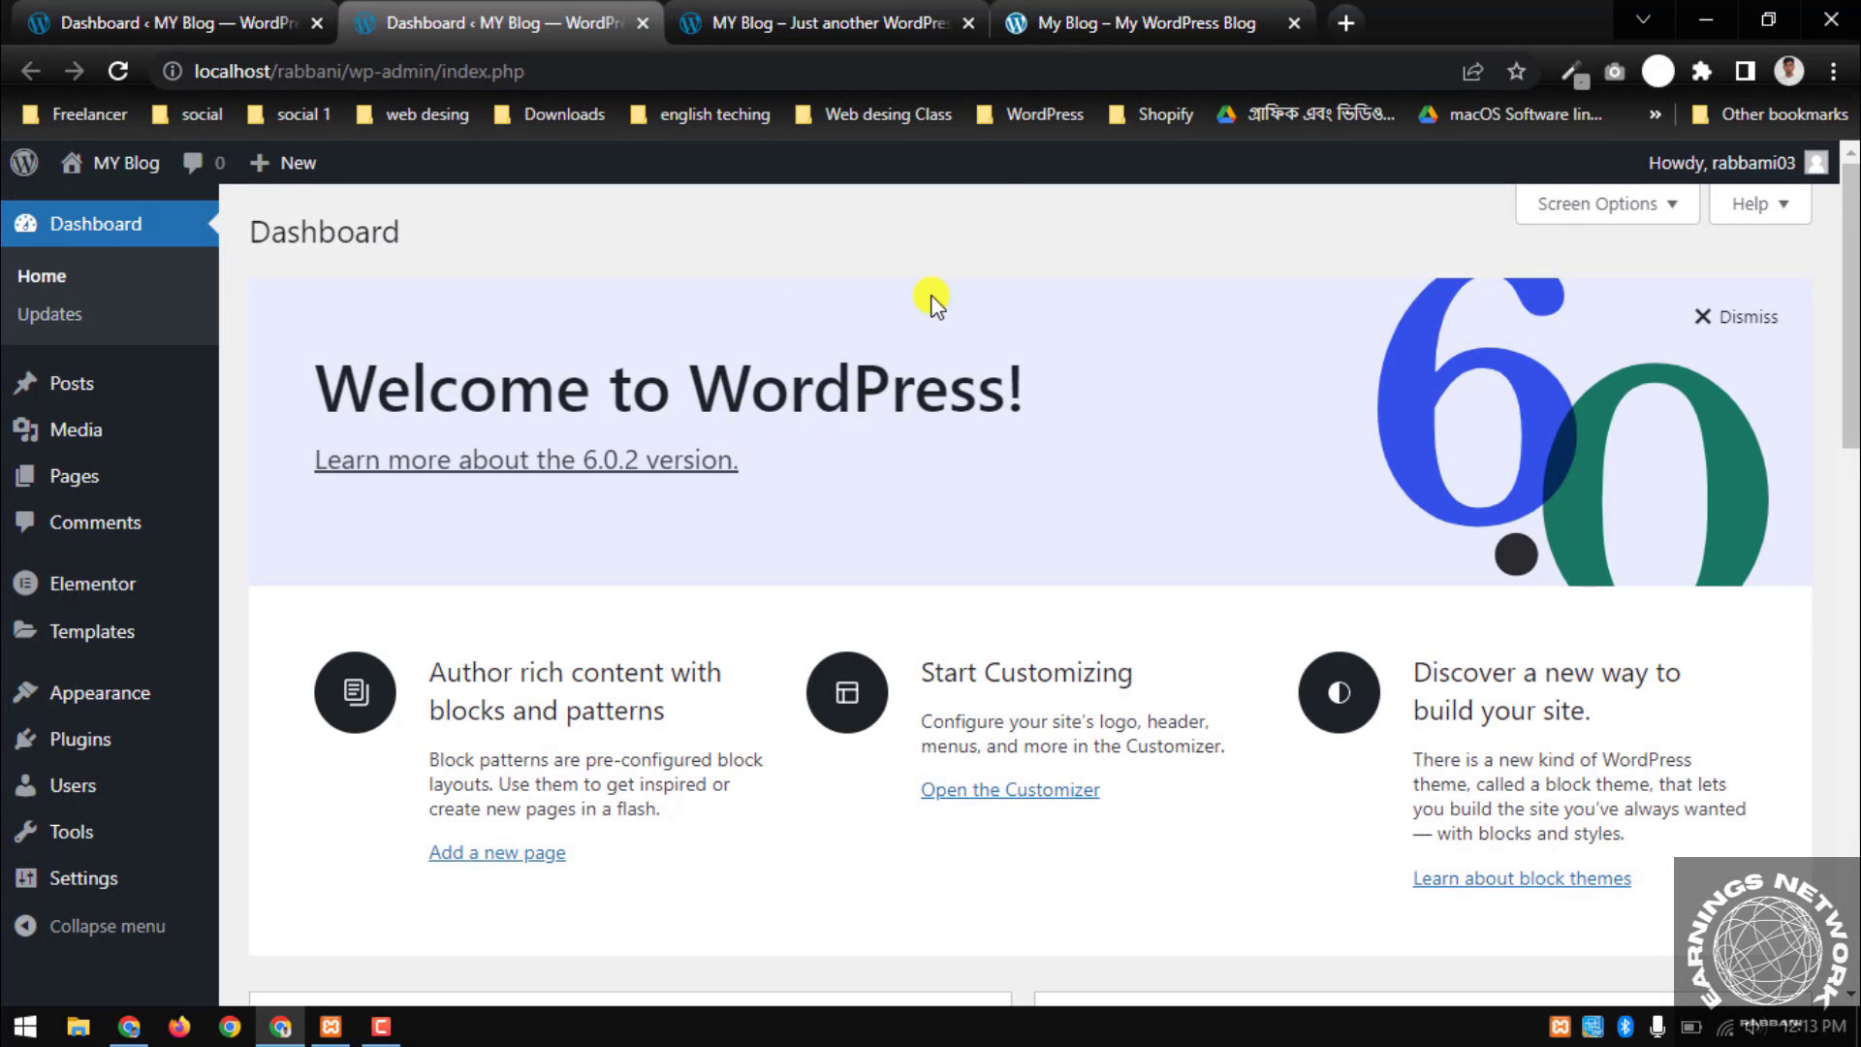
left_click(1075, 21)
scroll(1114, 351, "up", 15)
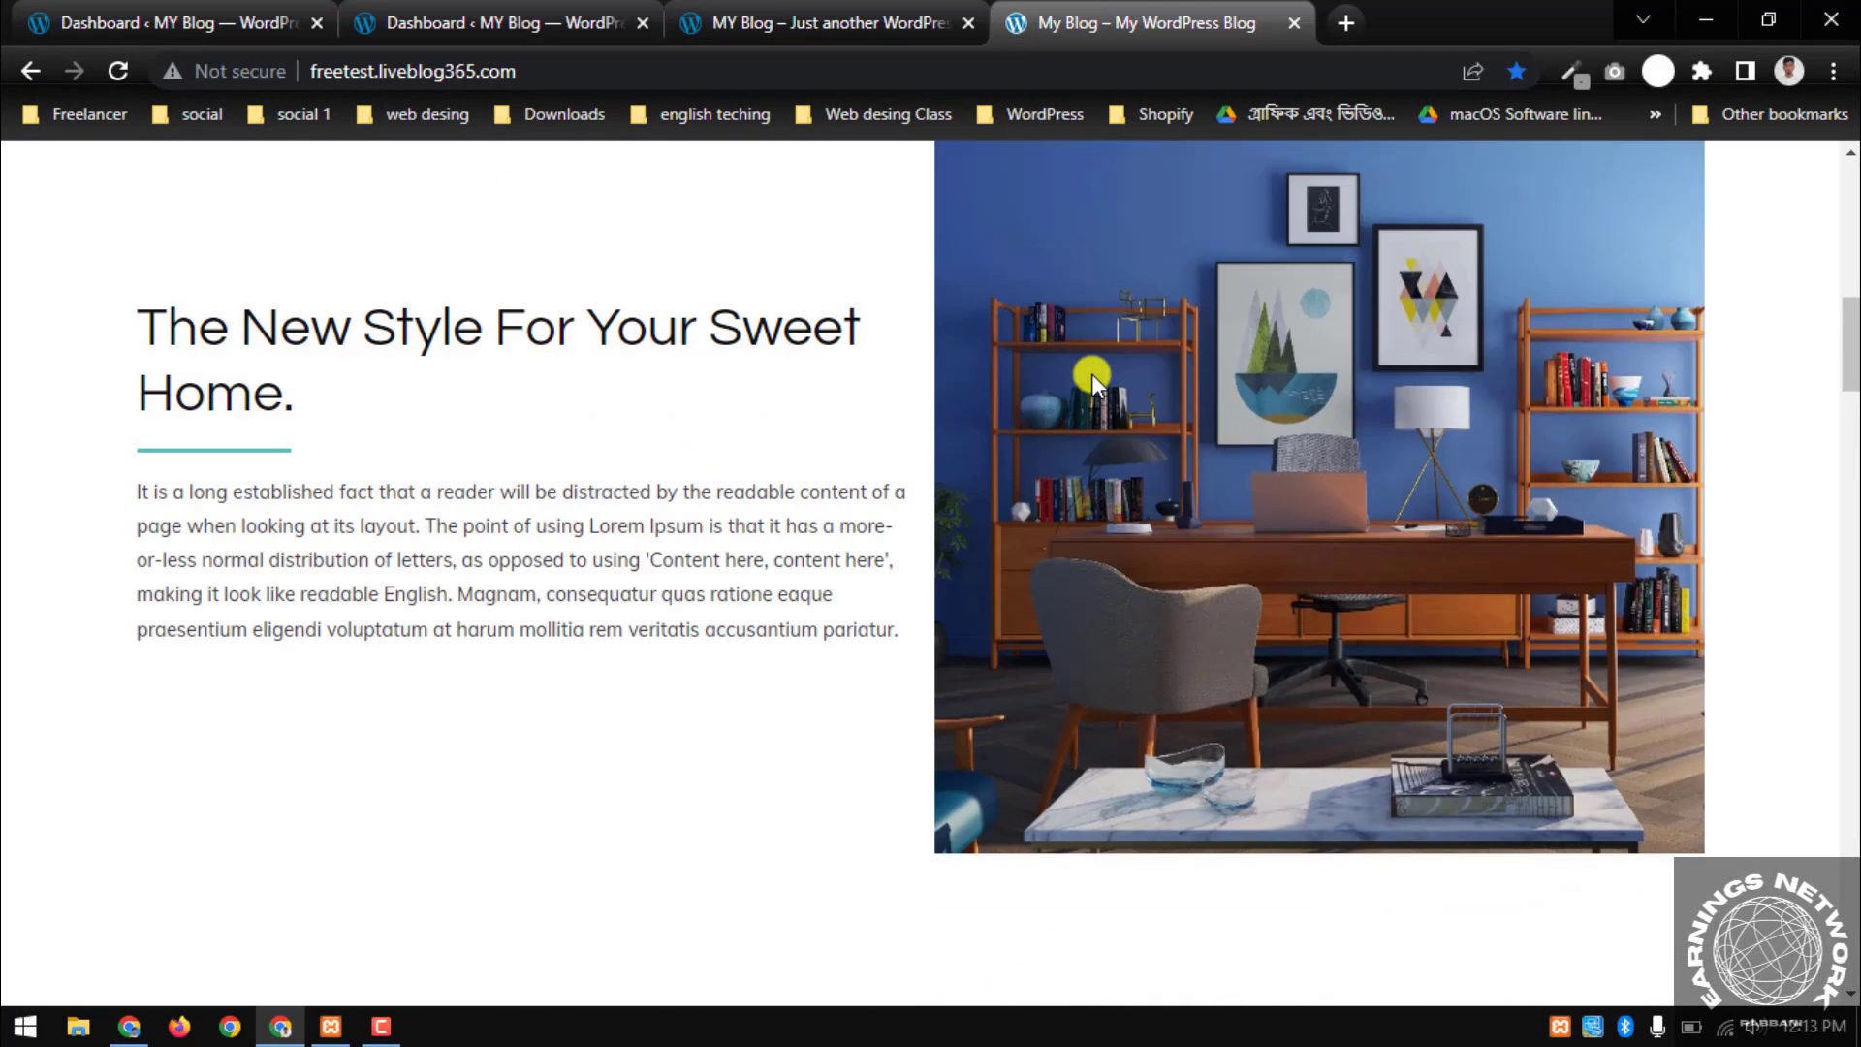
scroll(1029, 403, "down", 8)
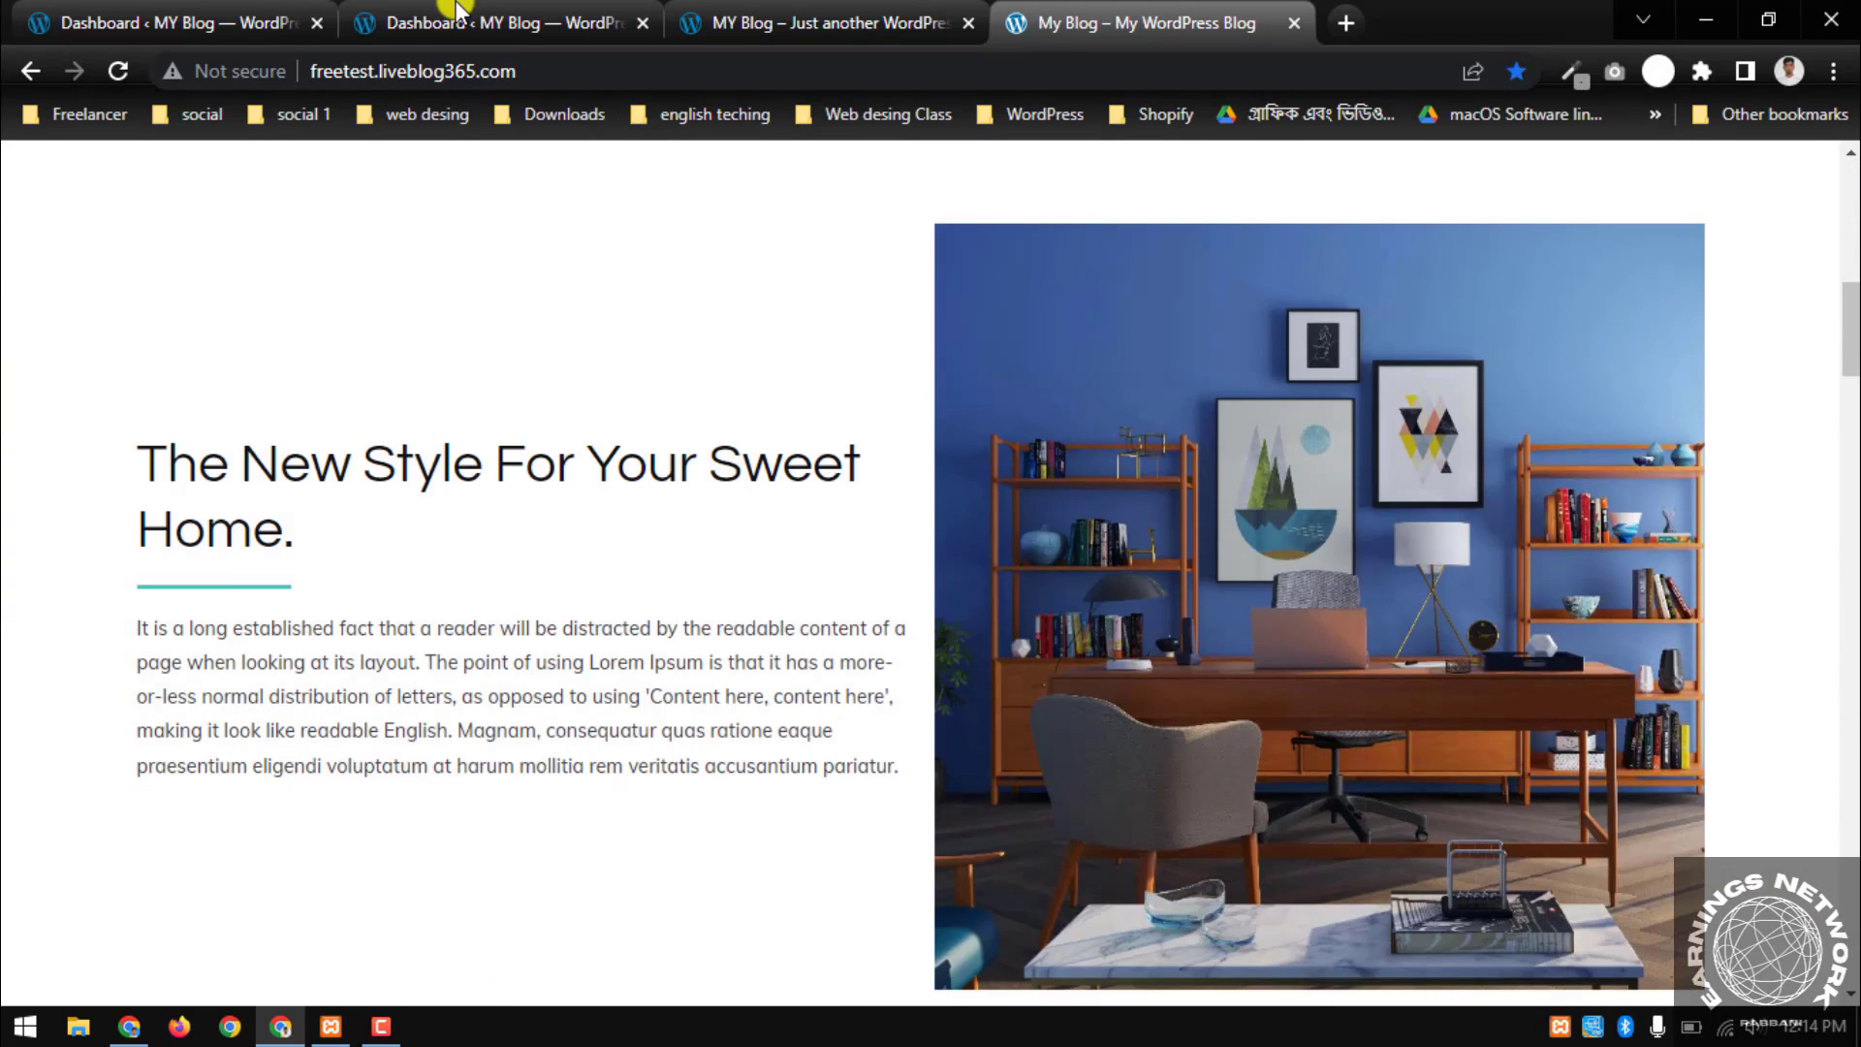
From the local site's WordPress page list, open the Home page for editing with Elementor in a new browser tab
left_click(453, 20)
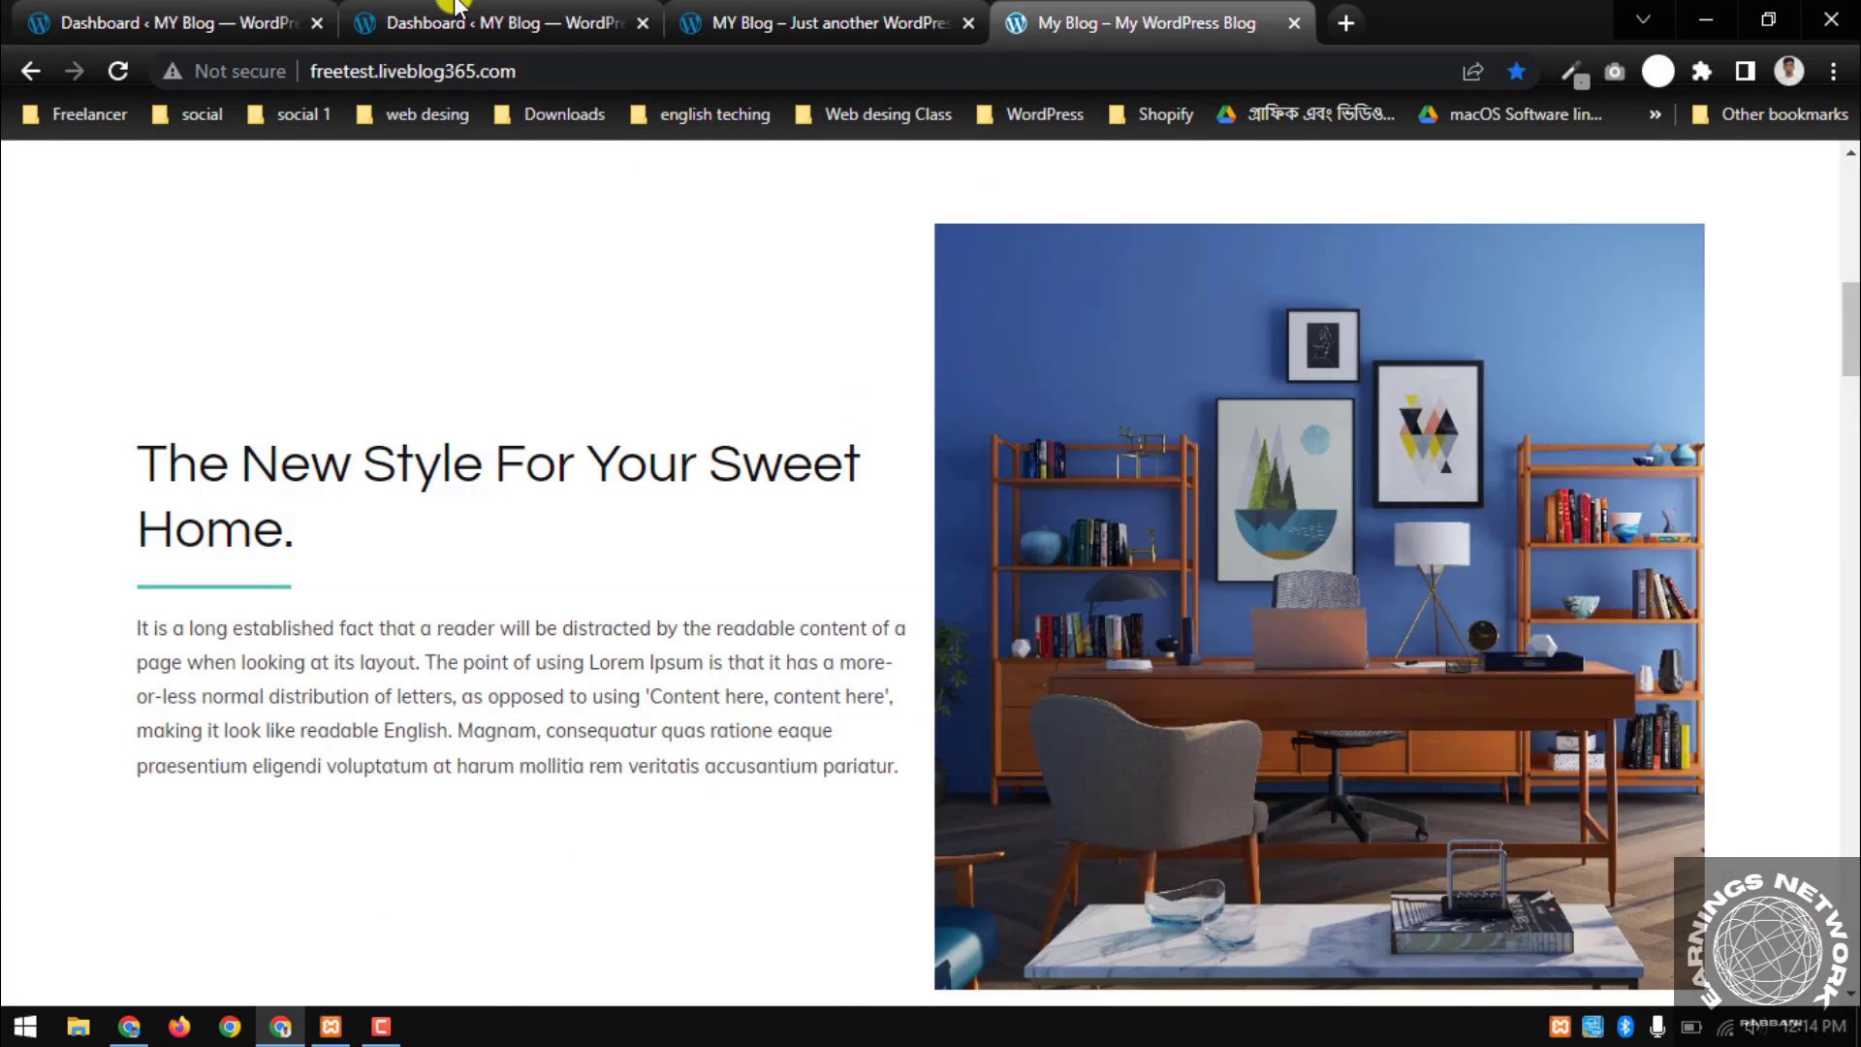
left_click(454, 20)
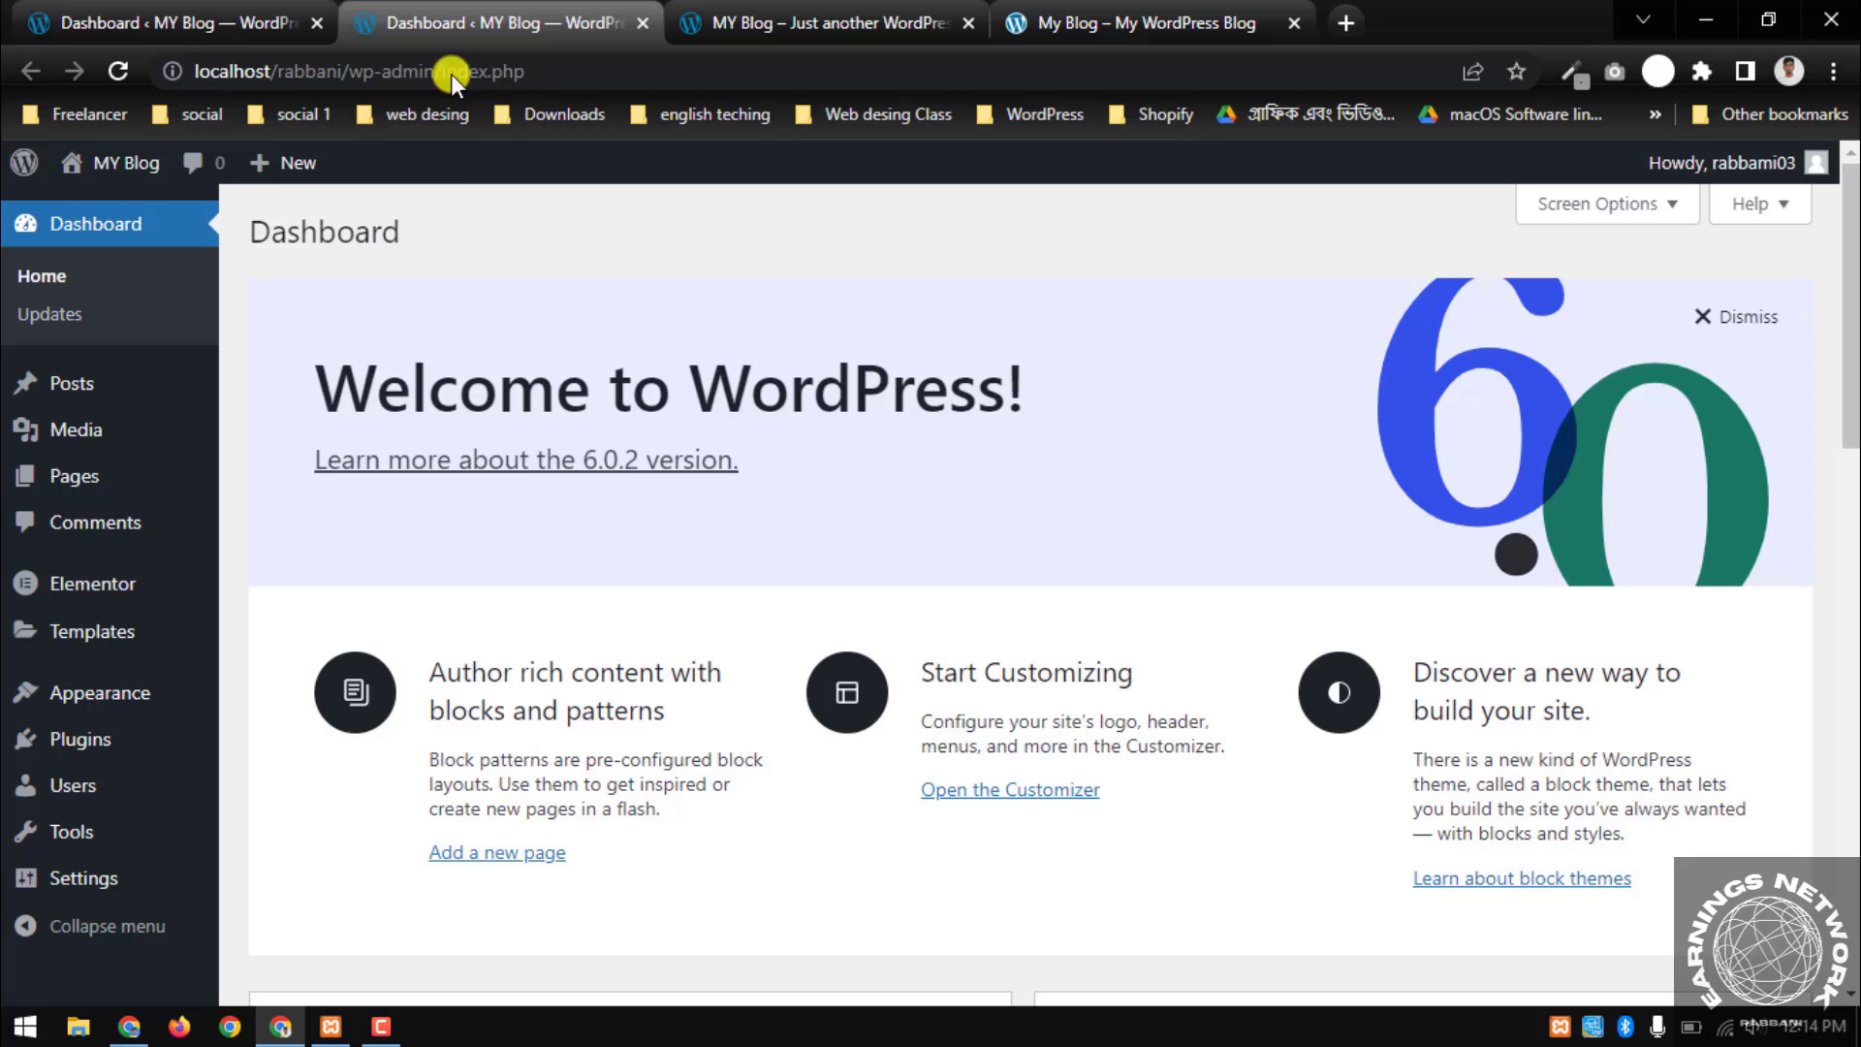
left_click(110, 485)
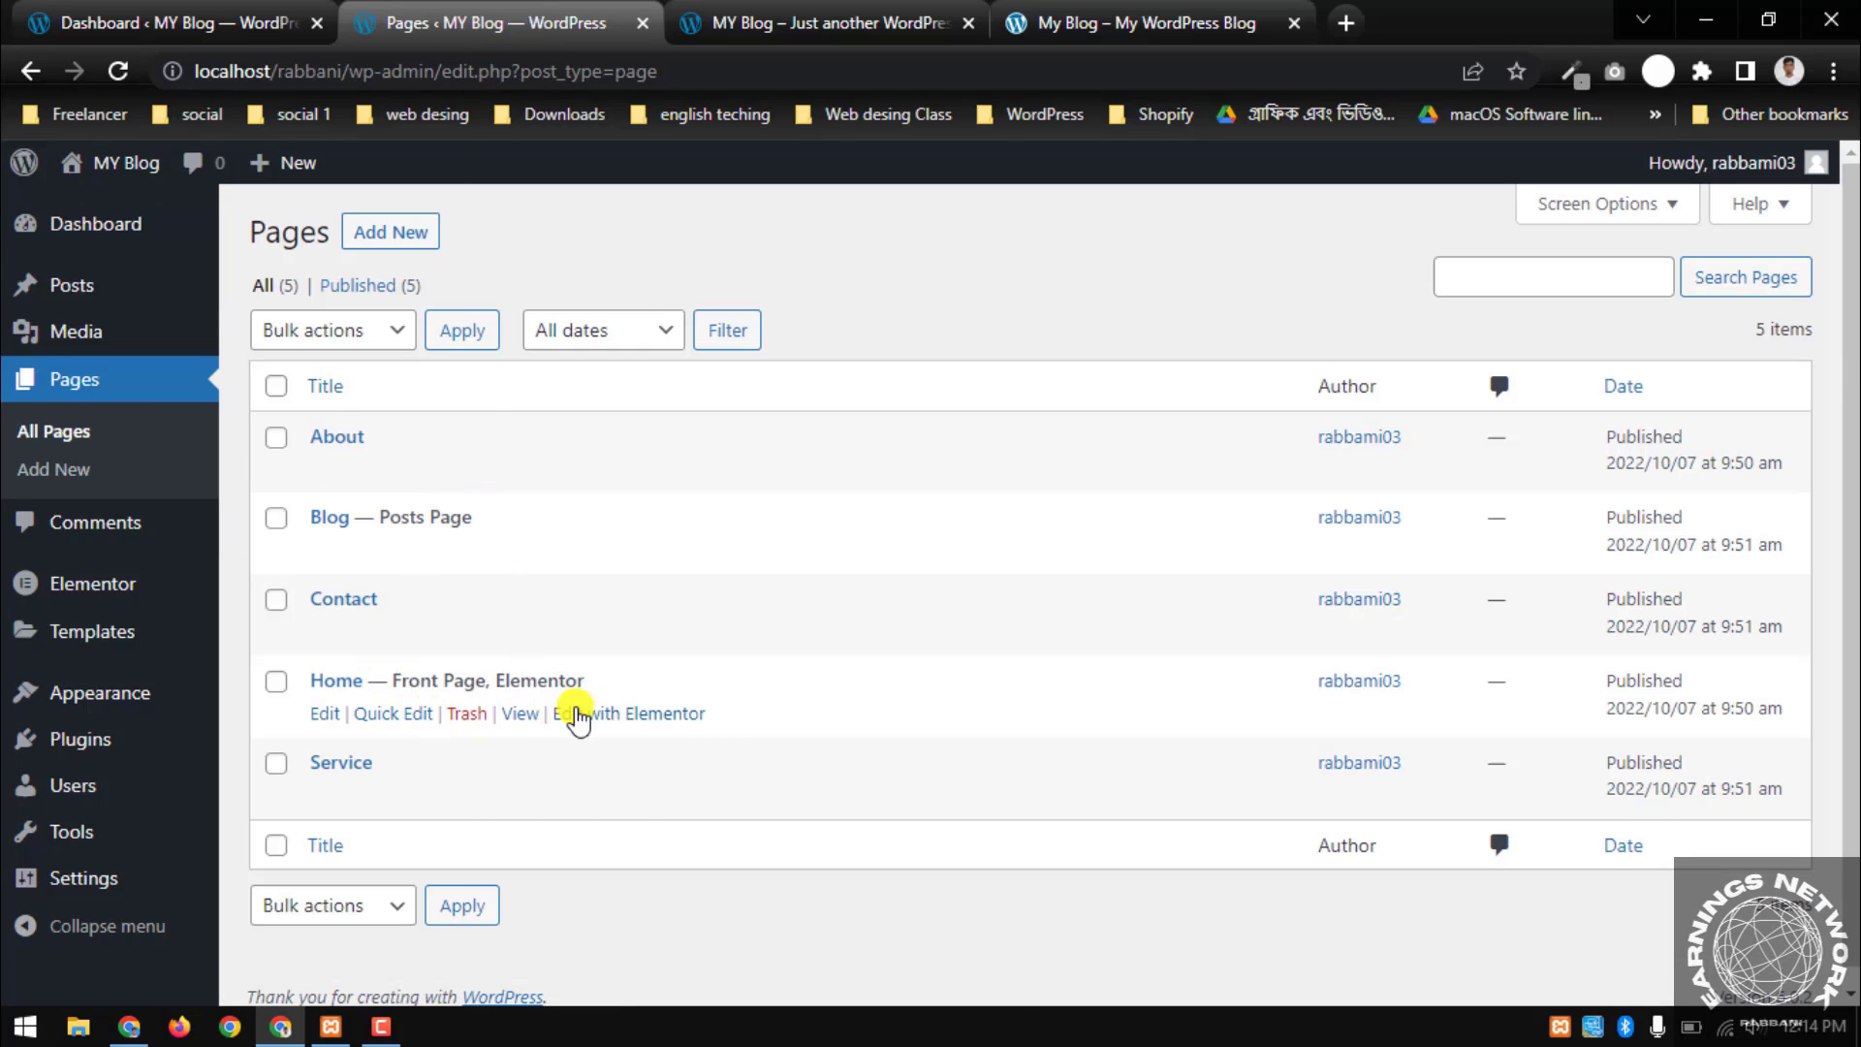
right_click(601, 713)
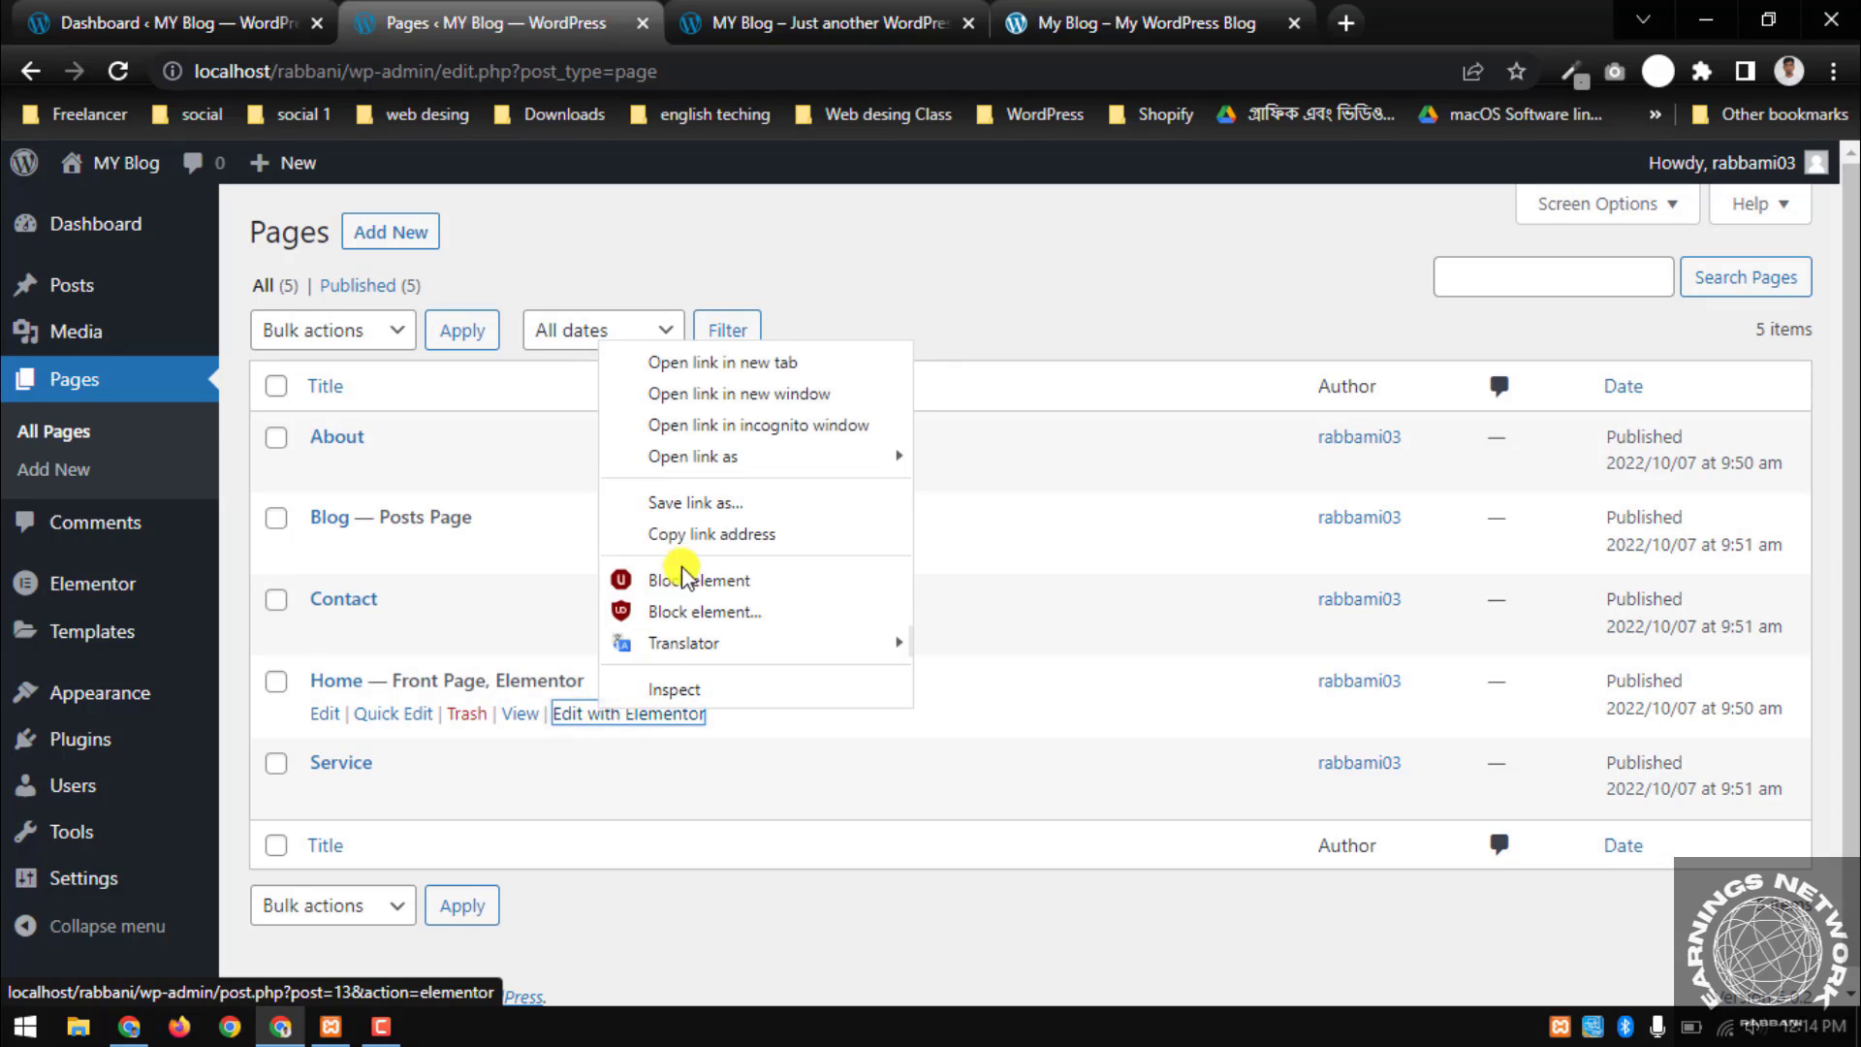
left_click(727, 365)
left_click(729, 19)
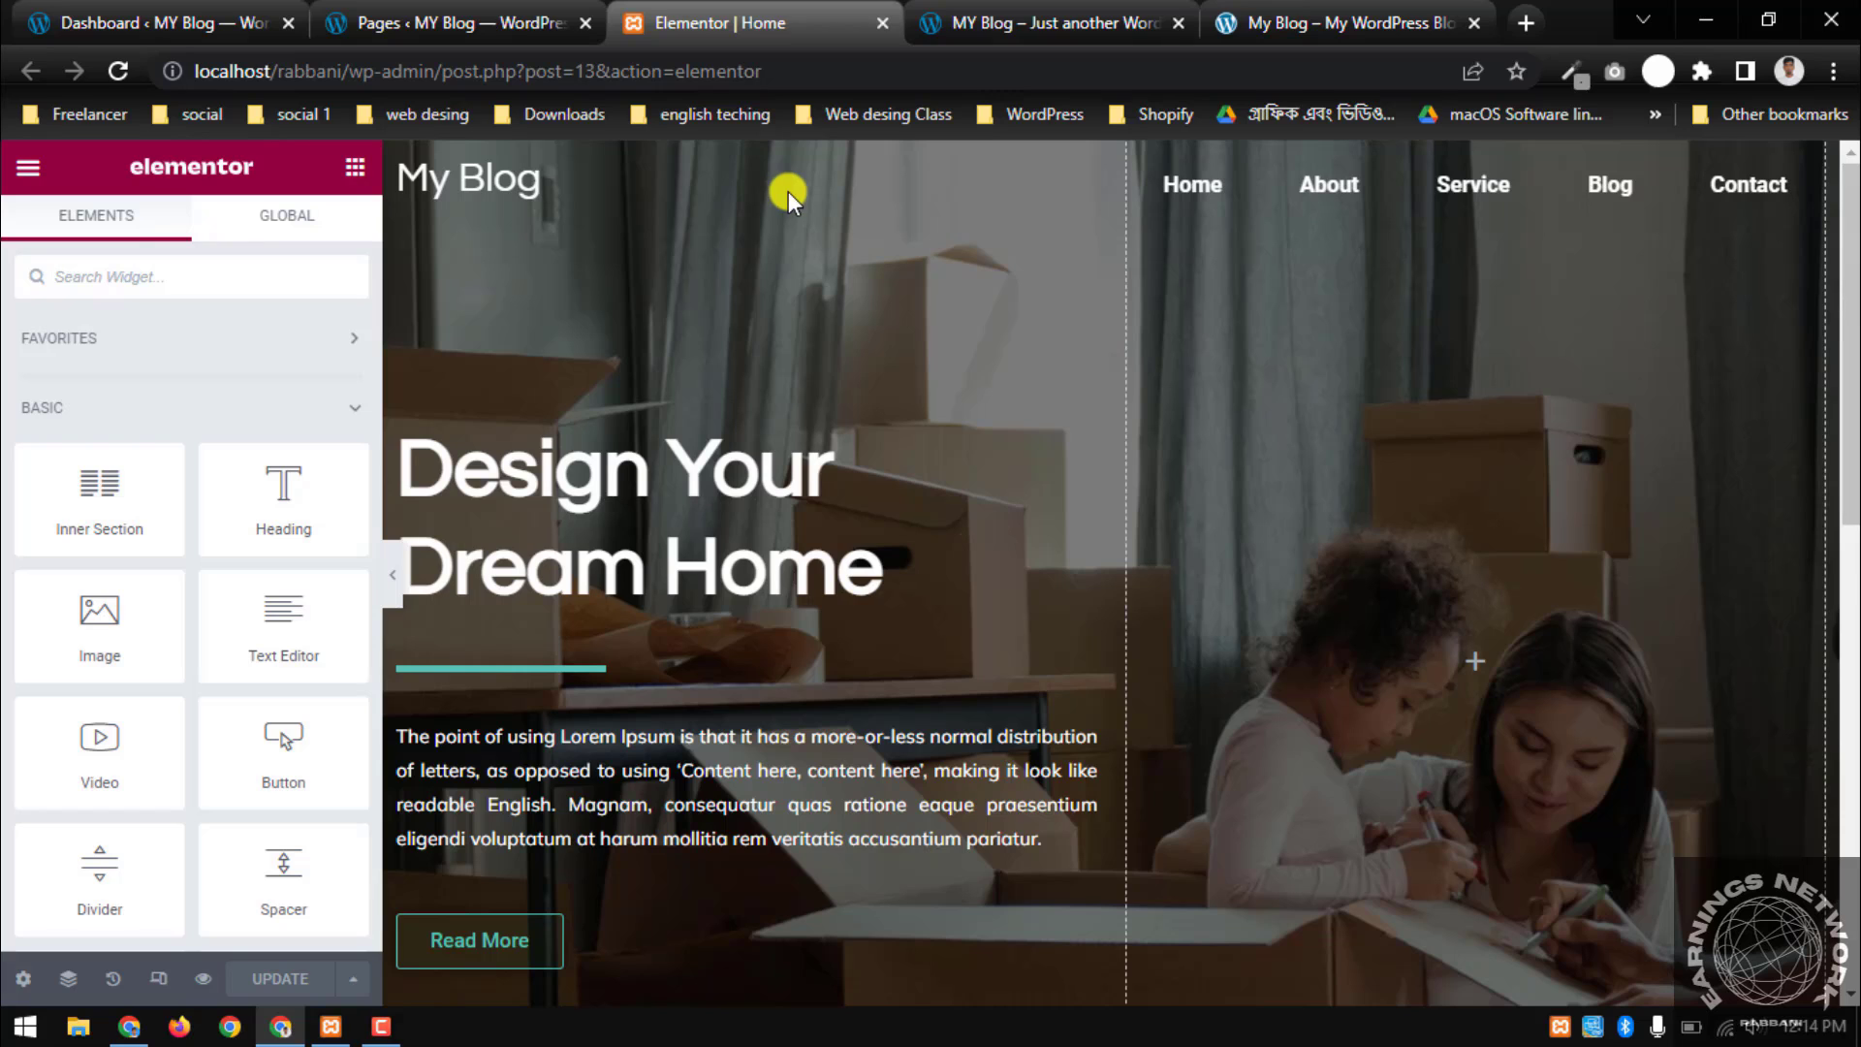
Add a section with two equal columns below the Home page's hero, following the reference site's heading-and-image section
scroll(795, 190, "down", 15)
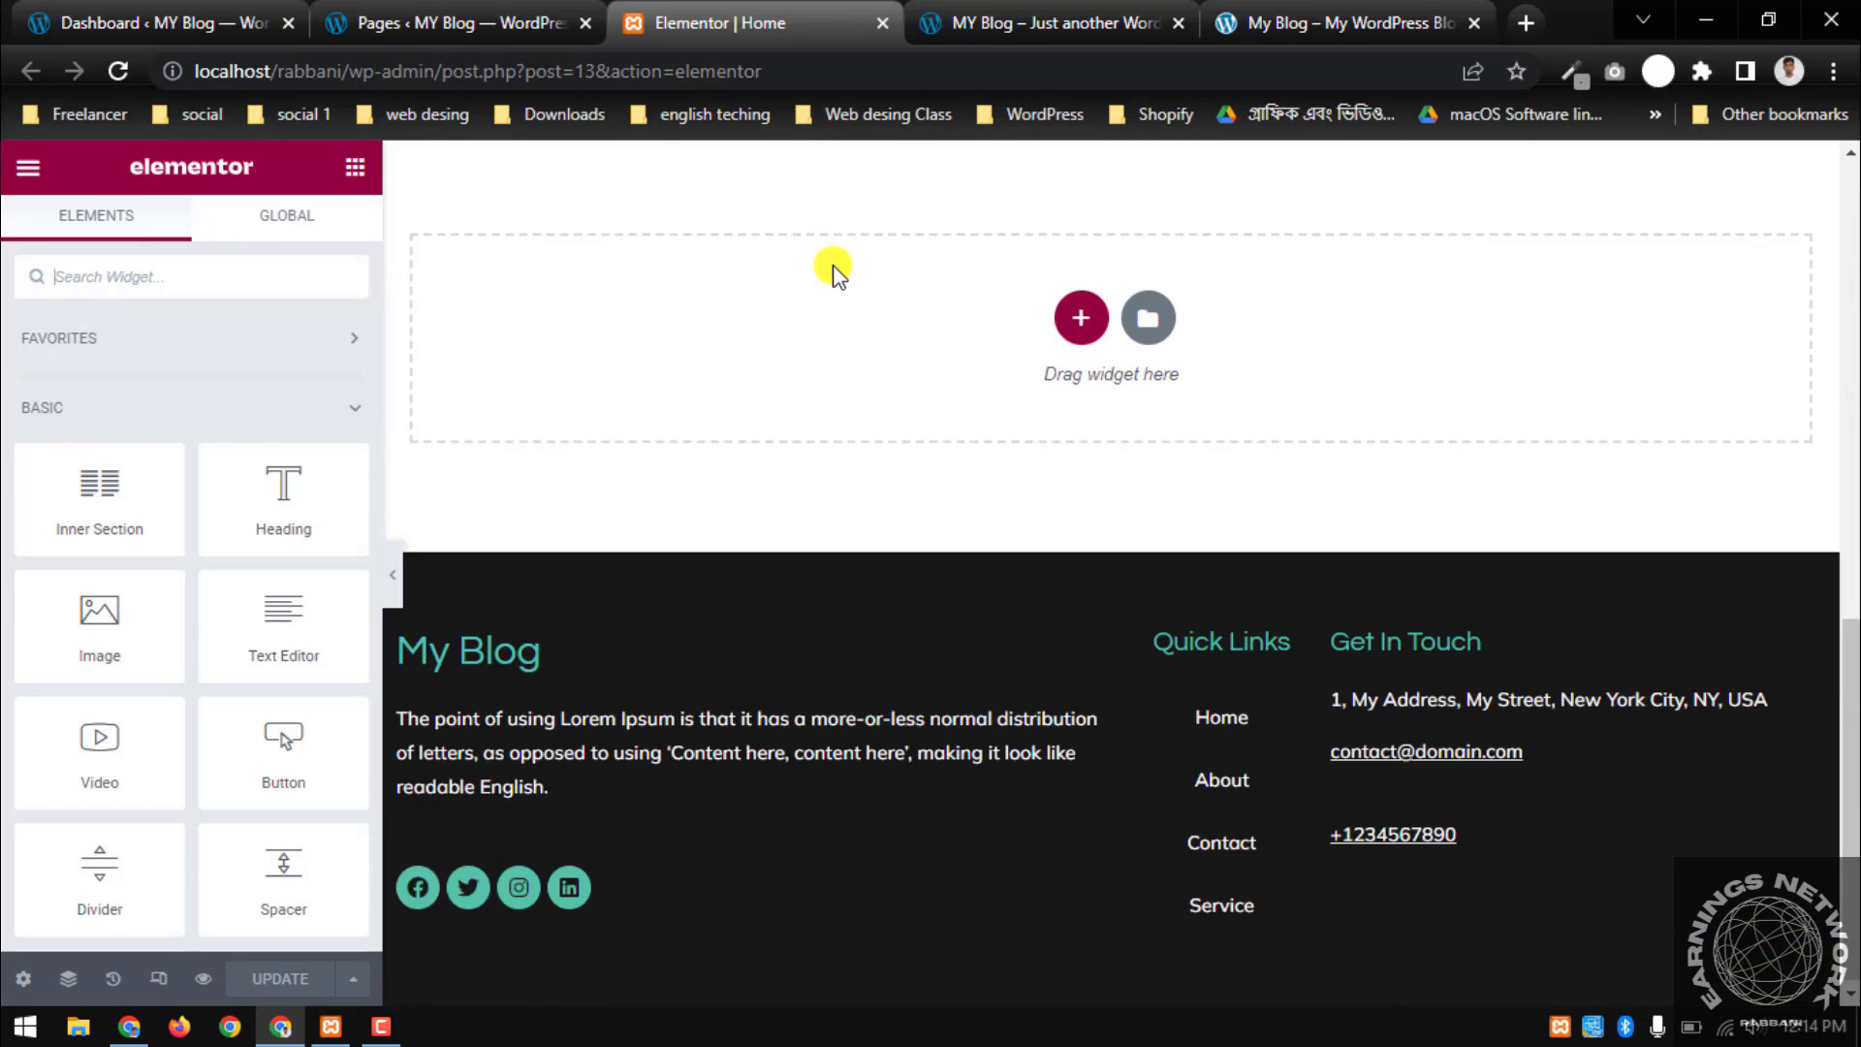
scroll(831, 263, "up", 1)
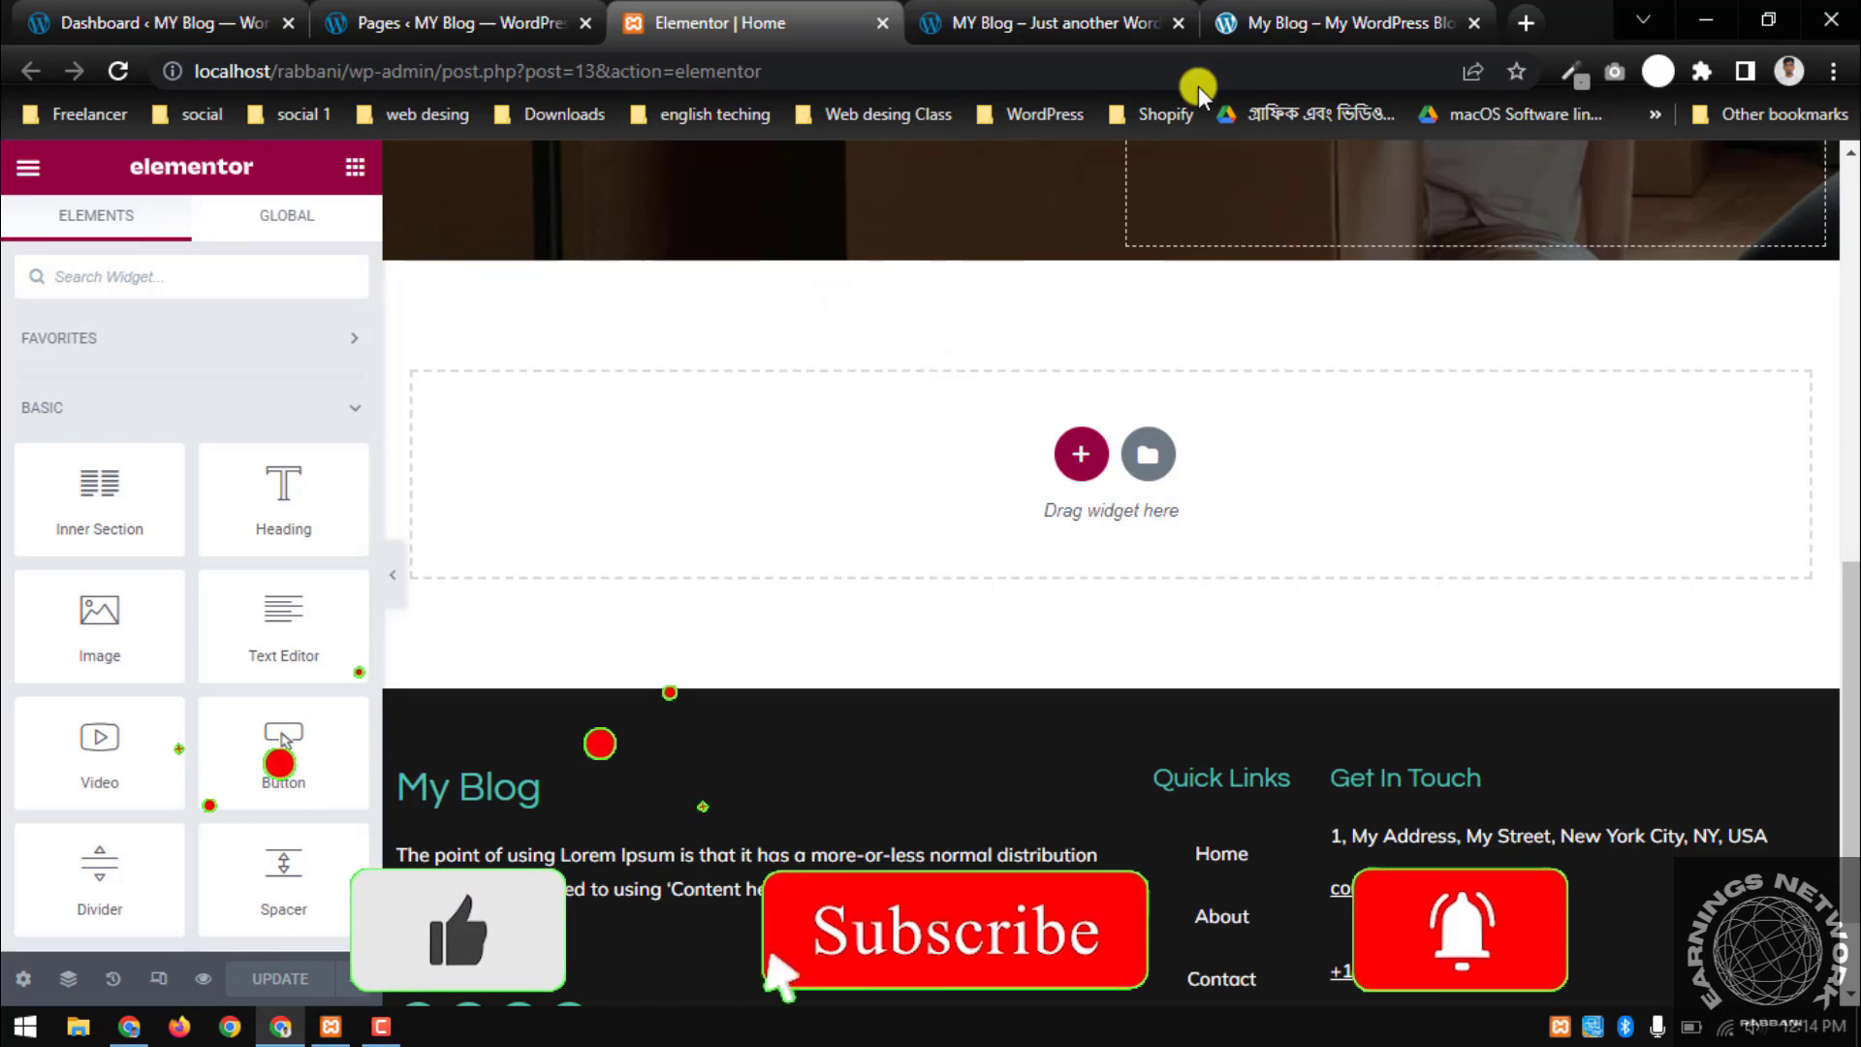
left_click(1260, 23)
scroll(990, 469, "down", 3)
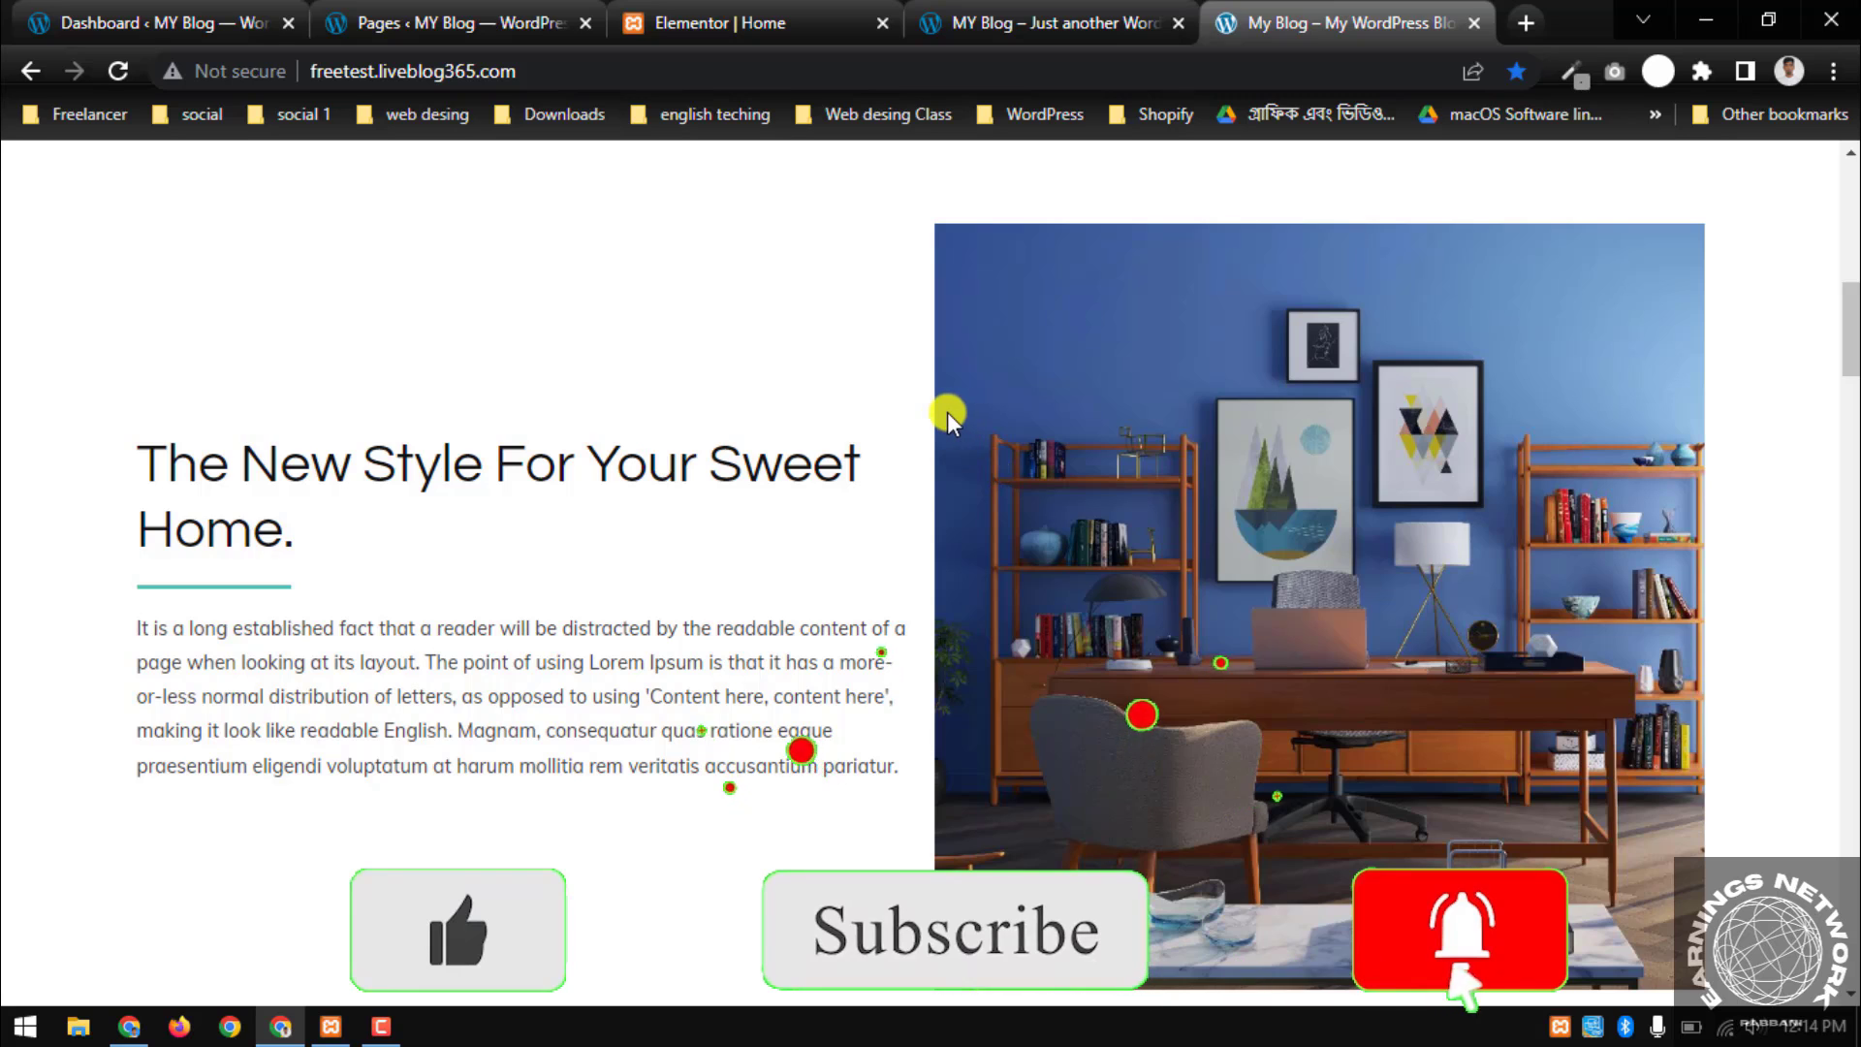
scroll(946, 407, "down", 3)
scroll(944, 399, "up", 3)
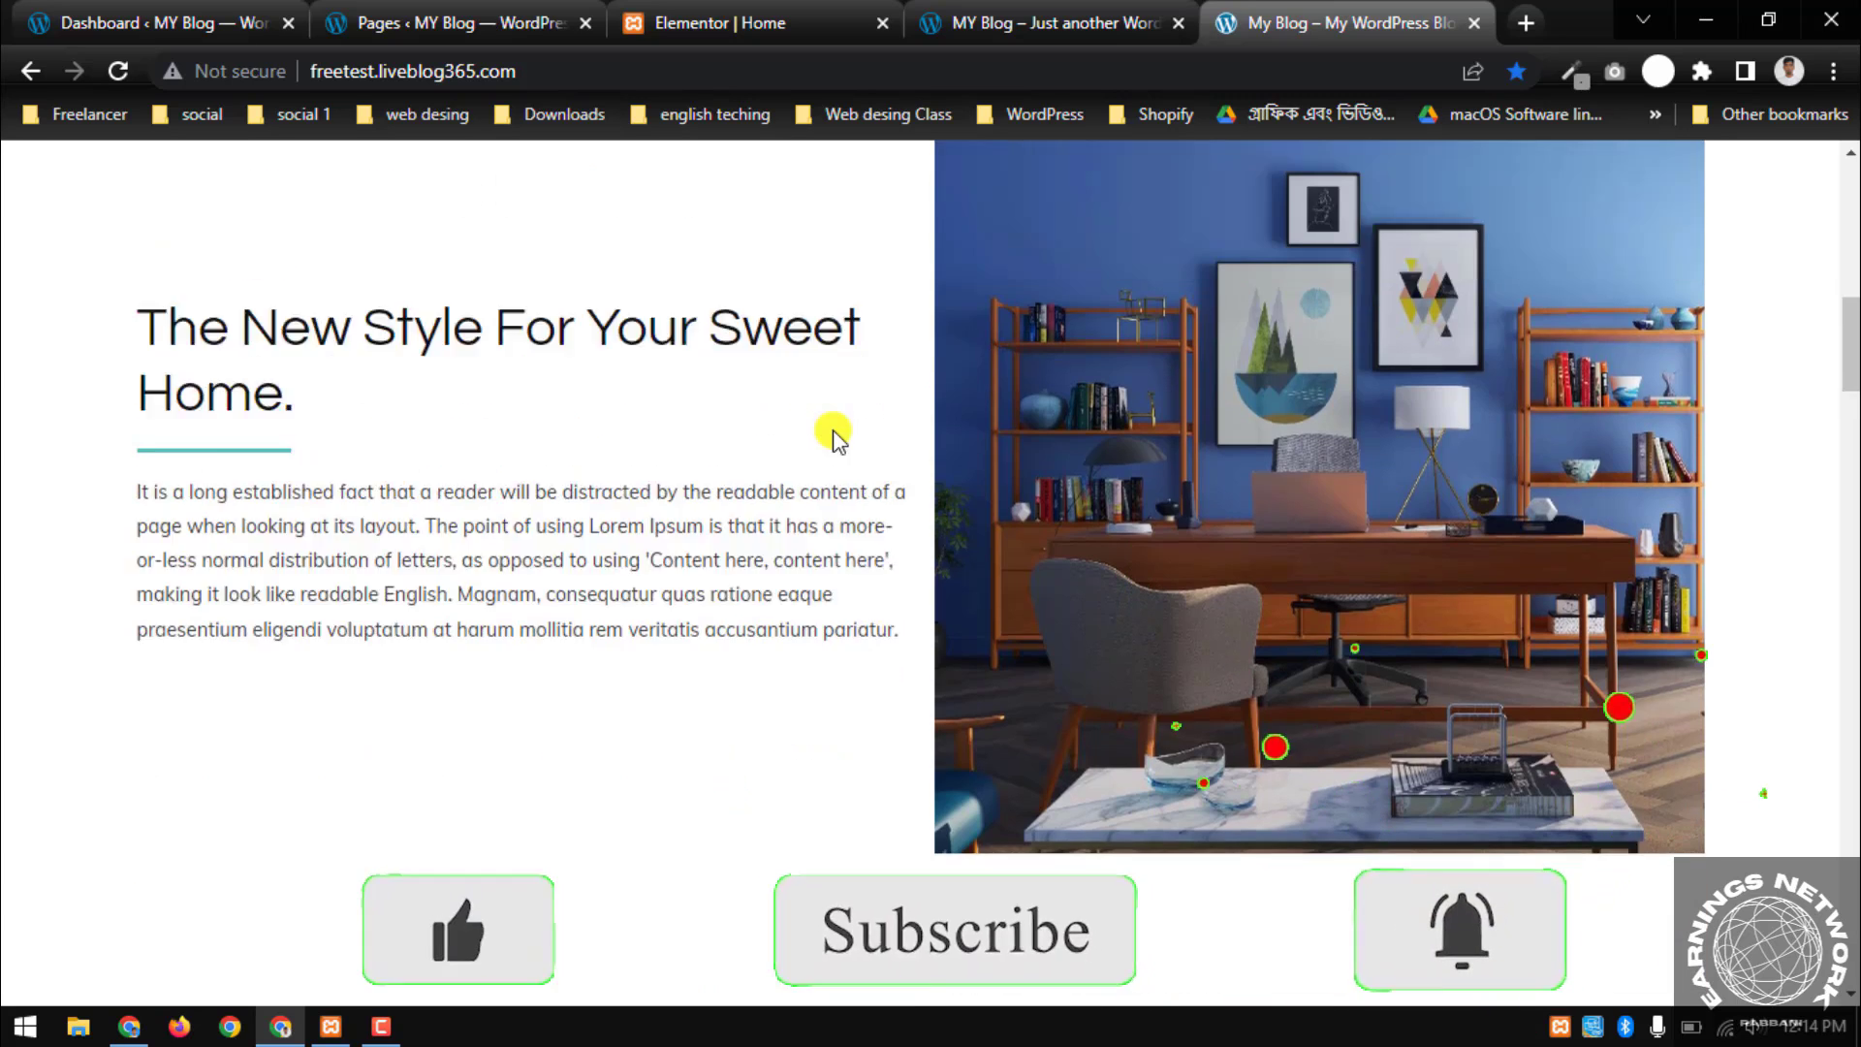
scroll(922, 382, "down", 2)
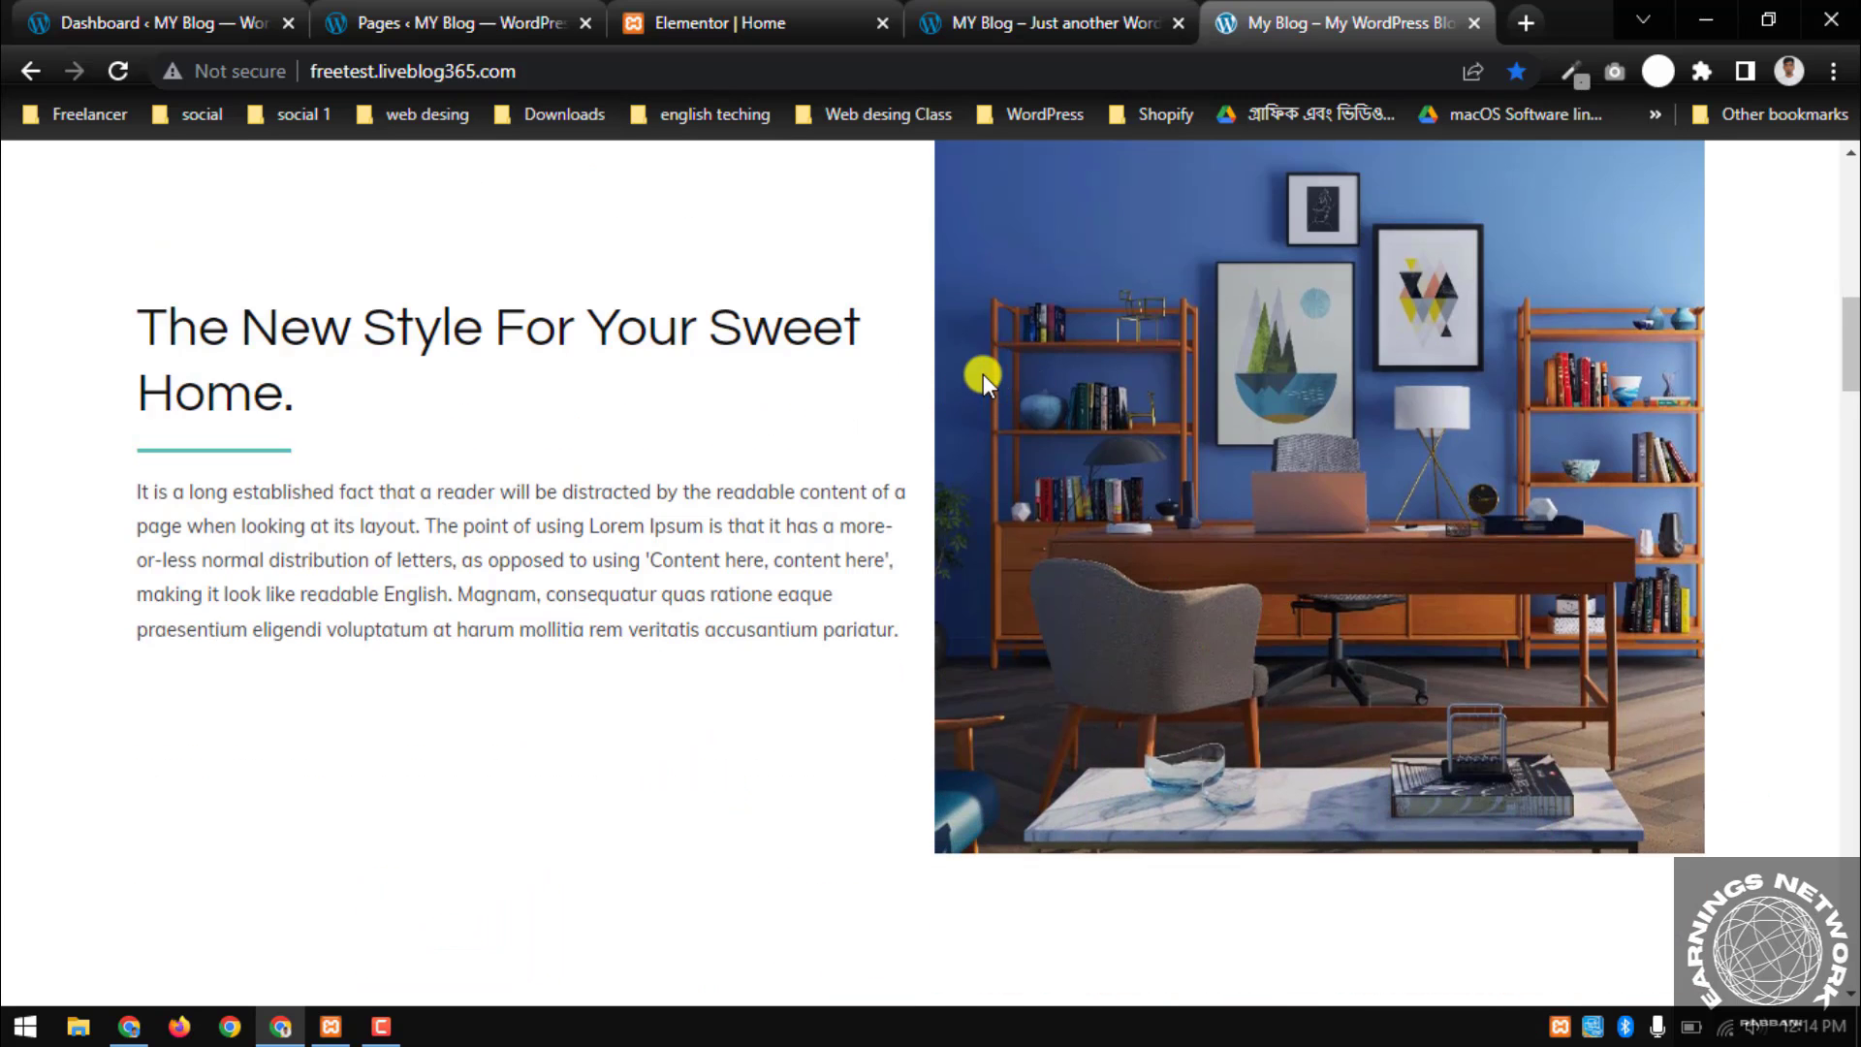
left_click(752, 11)
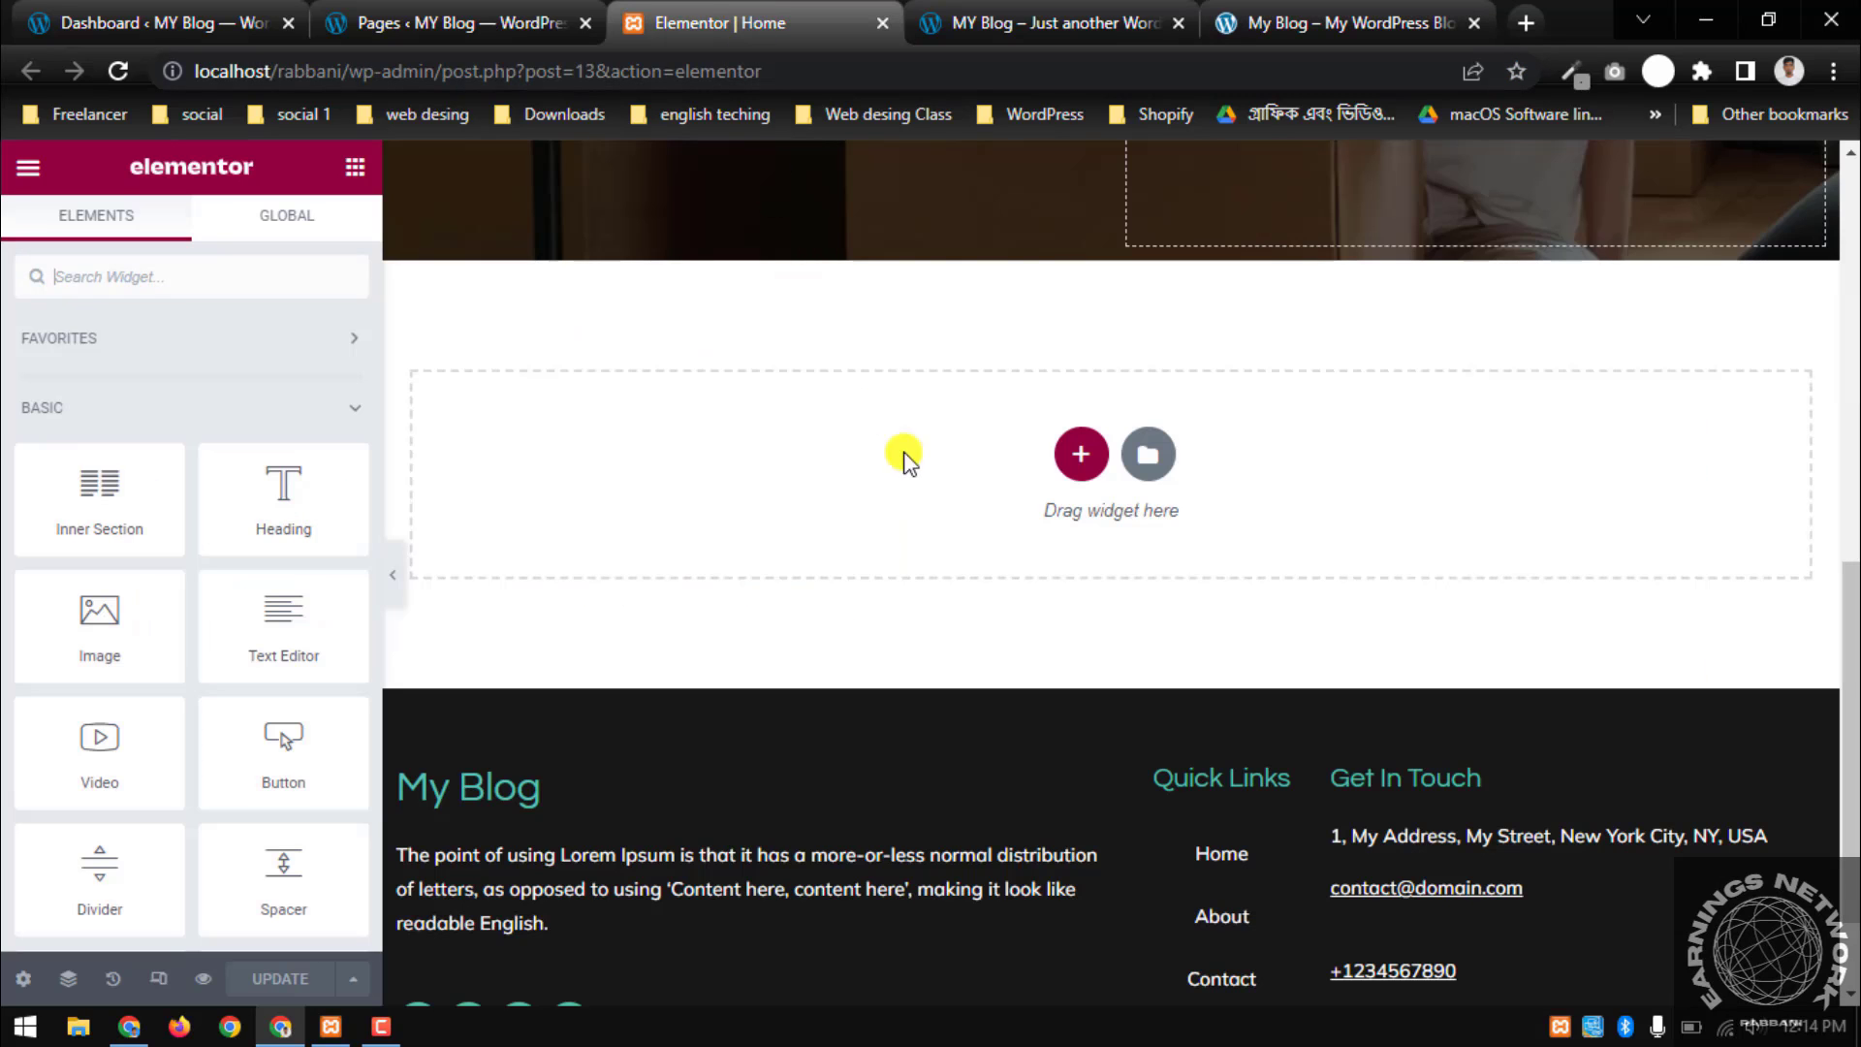
left_click(1078, 454)
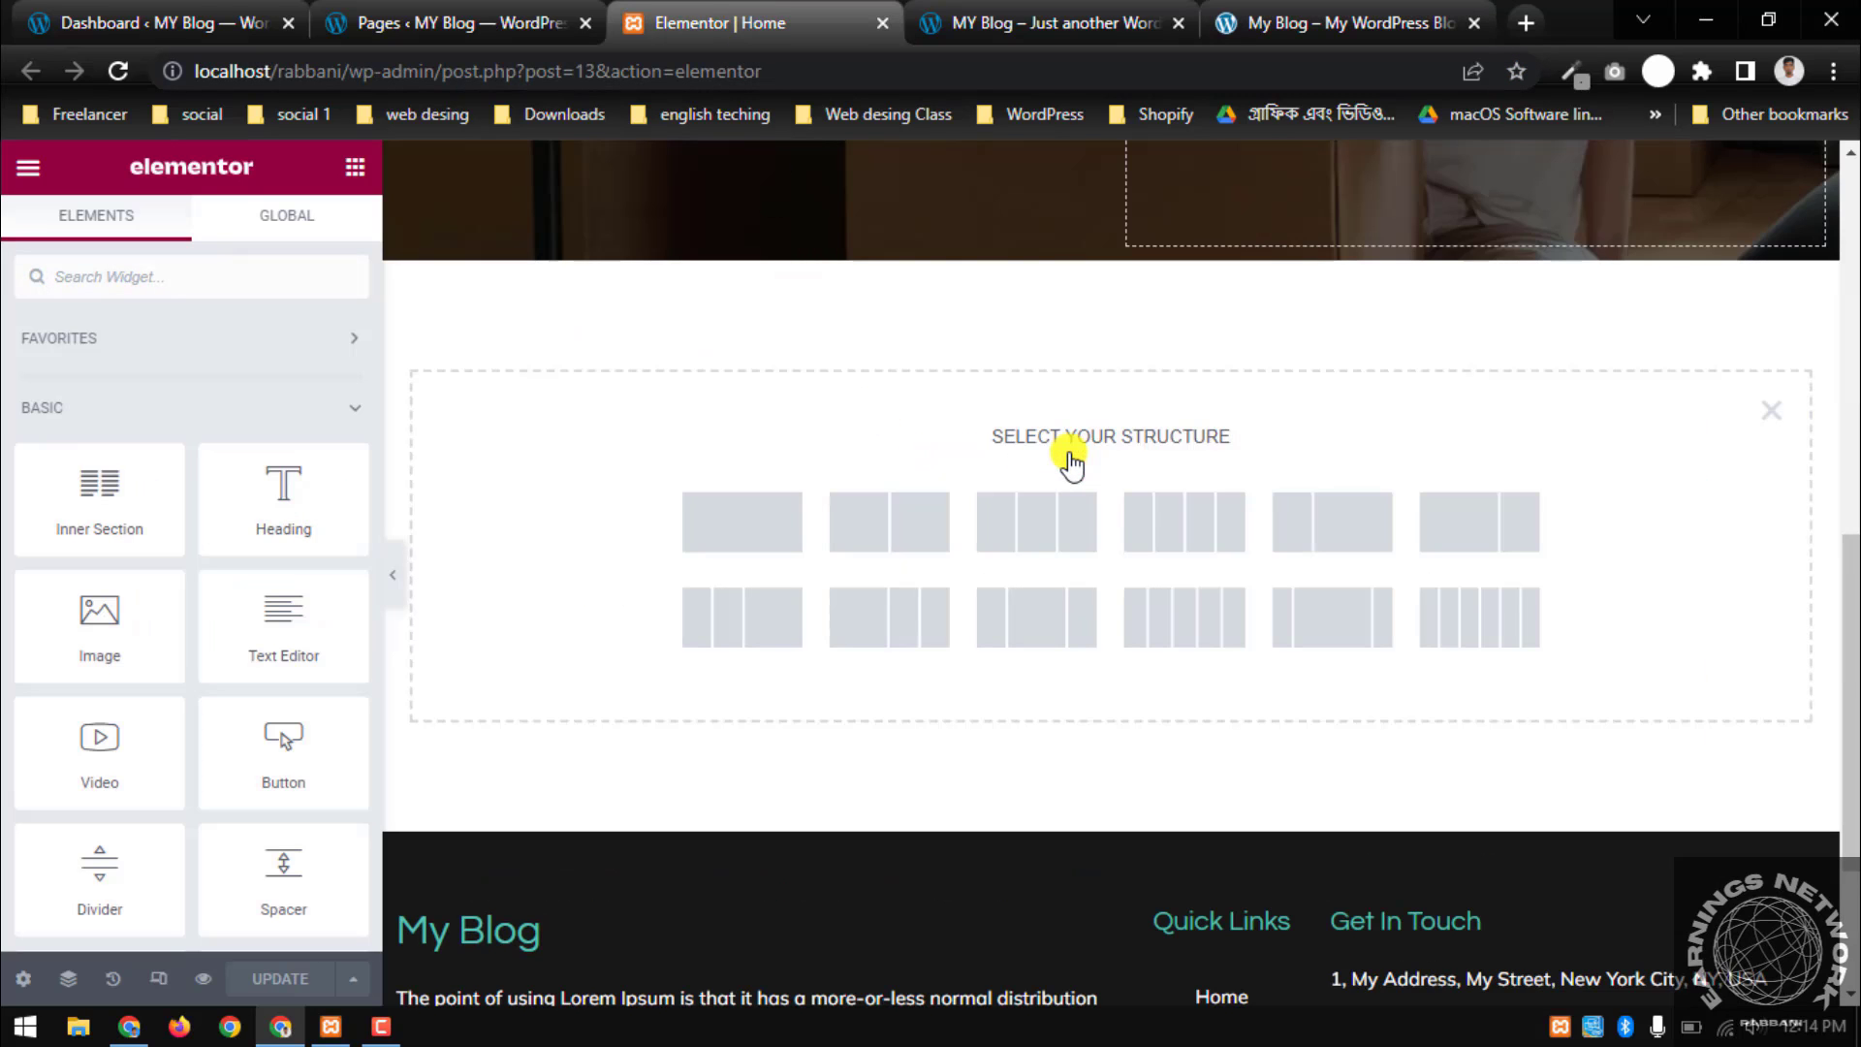
left_click(920, 520)
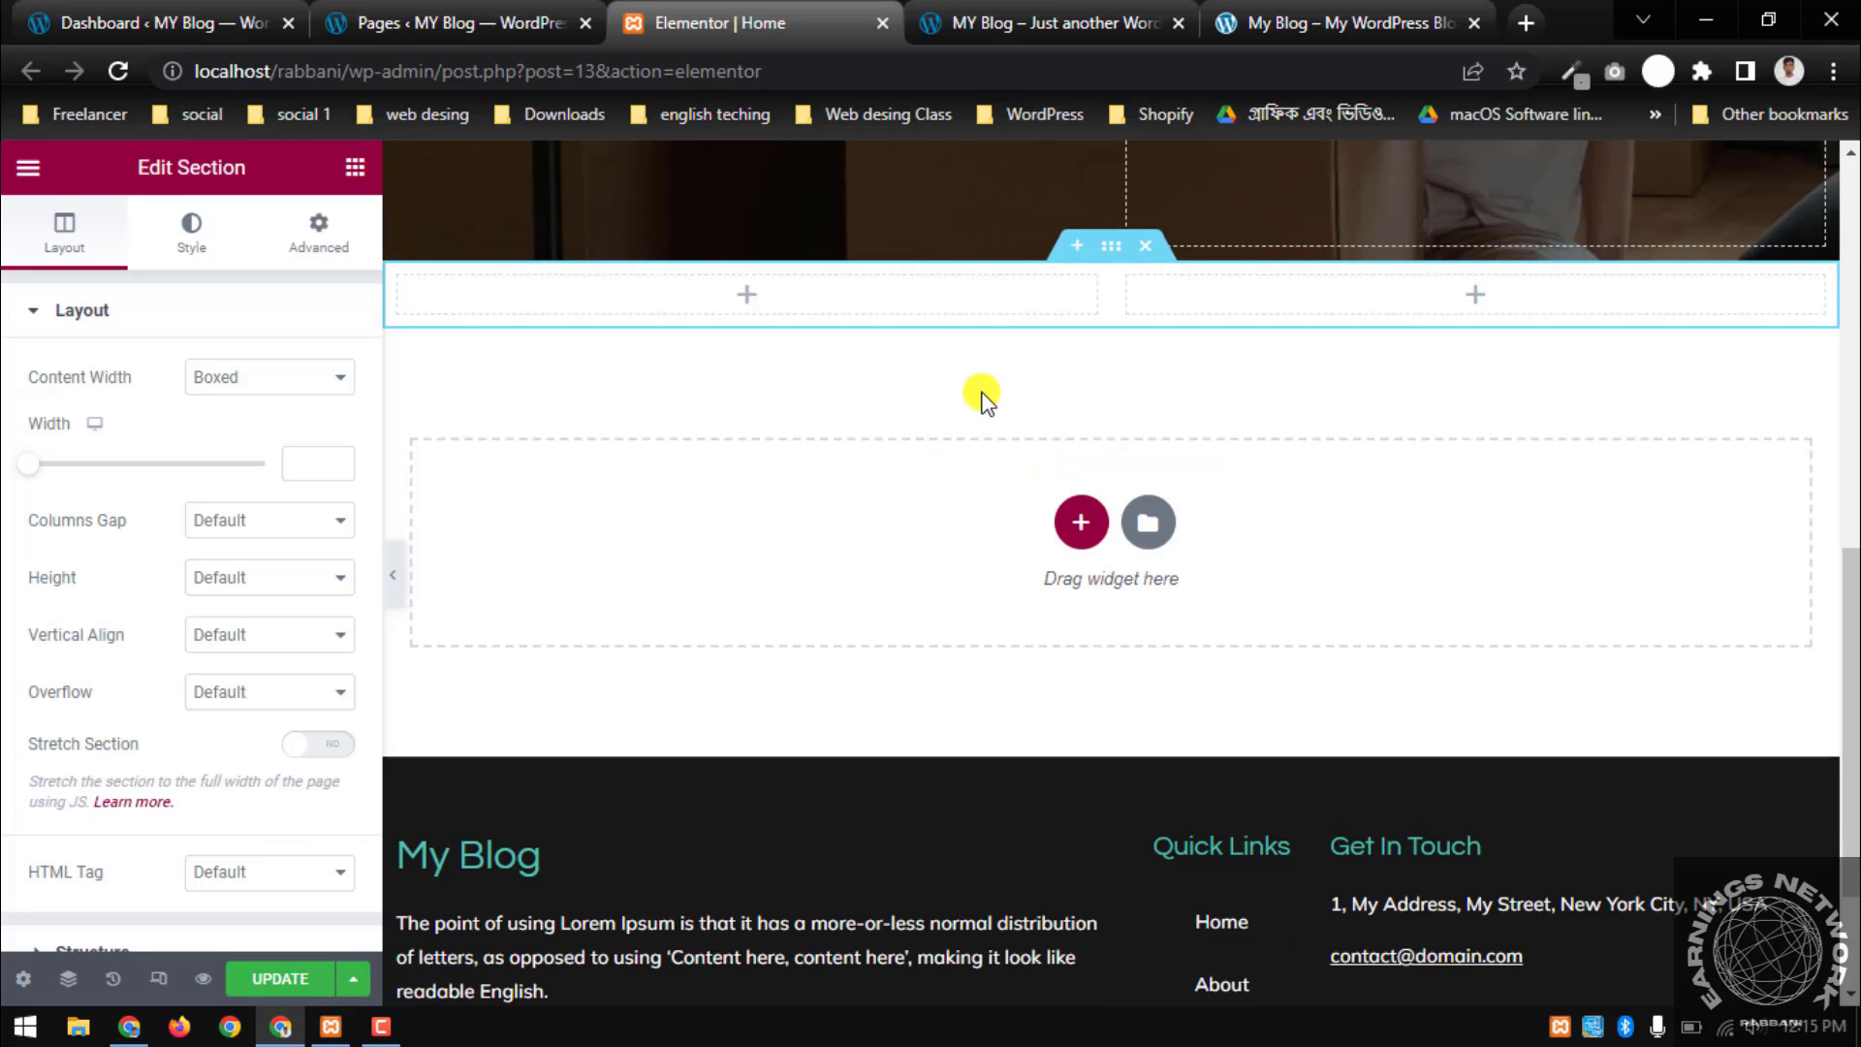
Copy the heading "The New Style For Your Sweet Home." from the reference site
left_click(1270, 15)
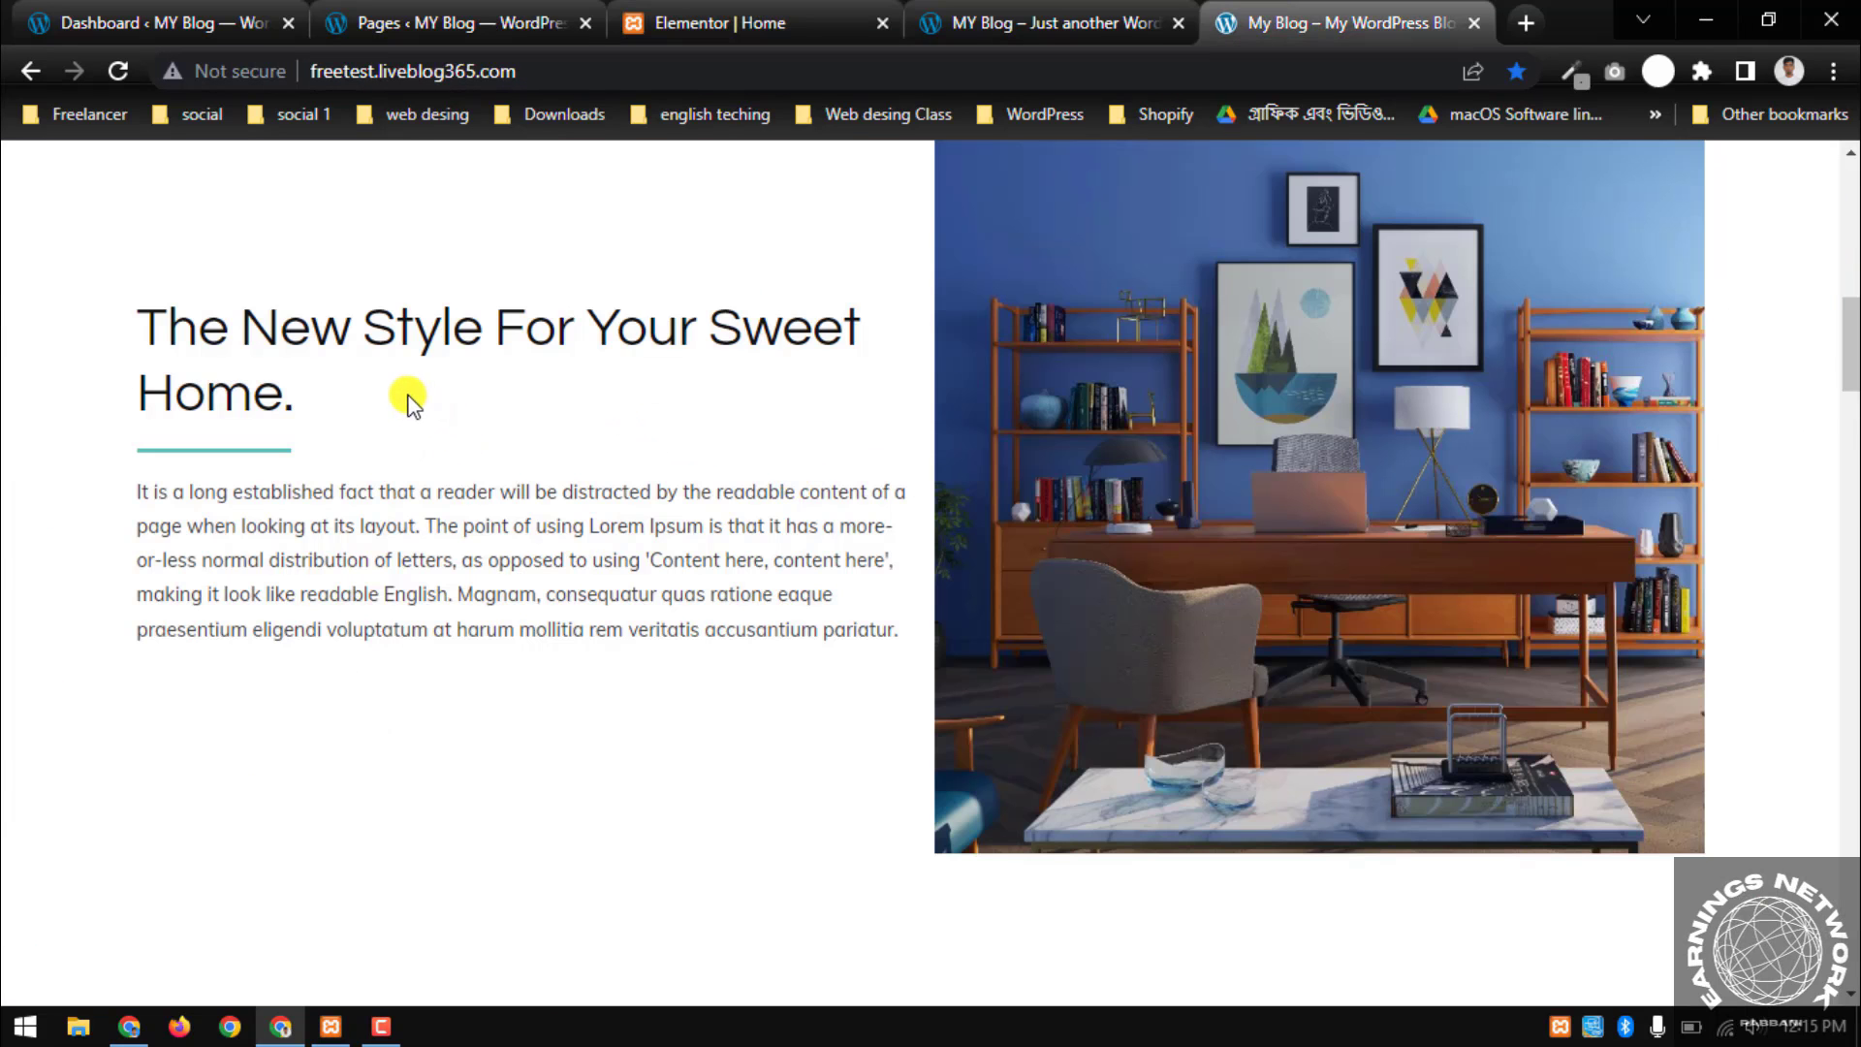
left_click_drag(353, 398, 158, 319)
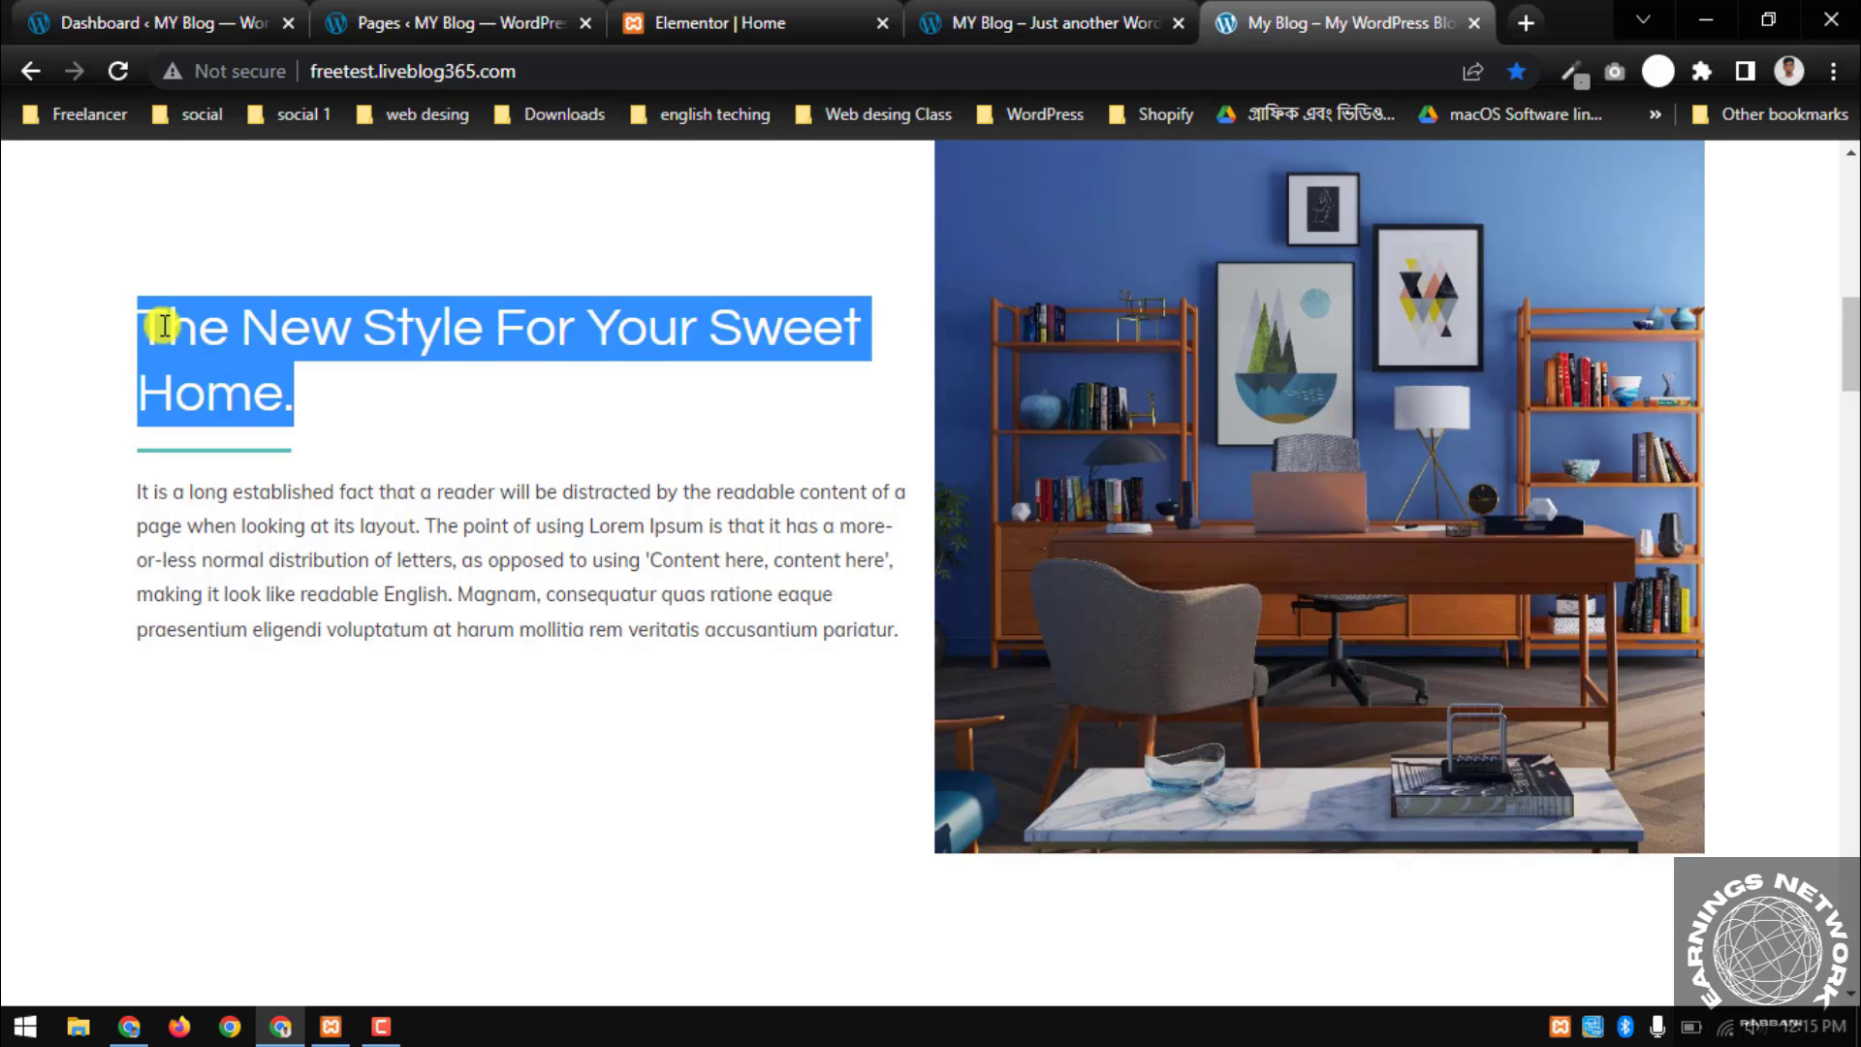
right_click(231, 332)
left_click(236, 339)
Add a Heading widget to the new section's first column and set its title to "The New Style For Your Sweet Home."
left_click(705, 13)
scroll(873, 421, "up", 1)
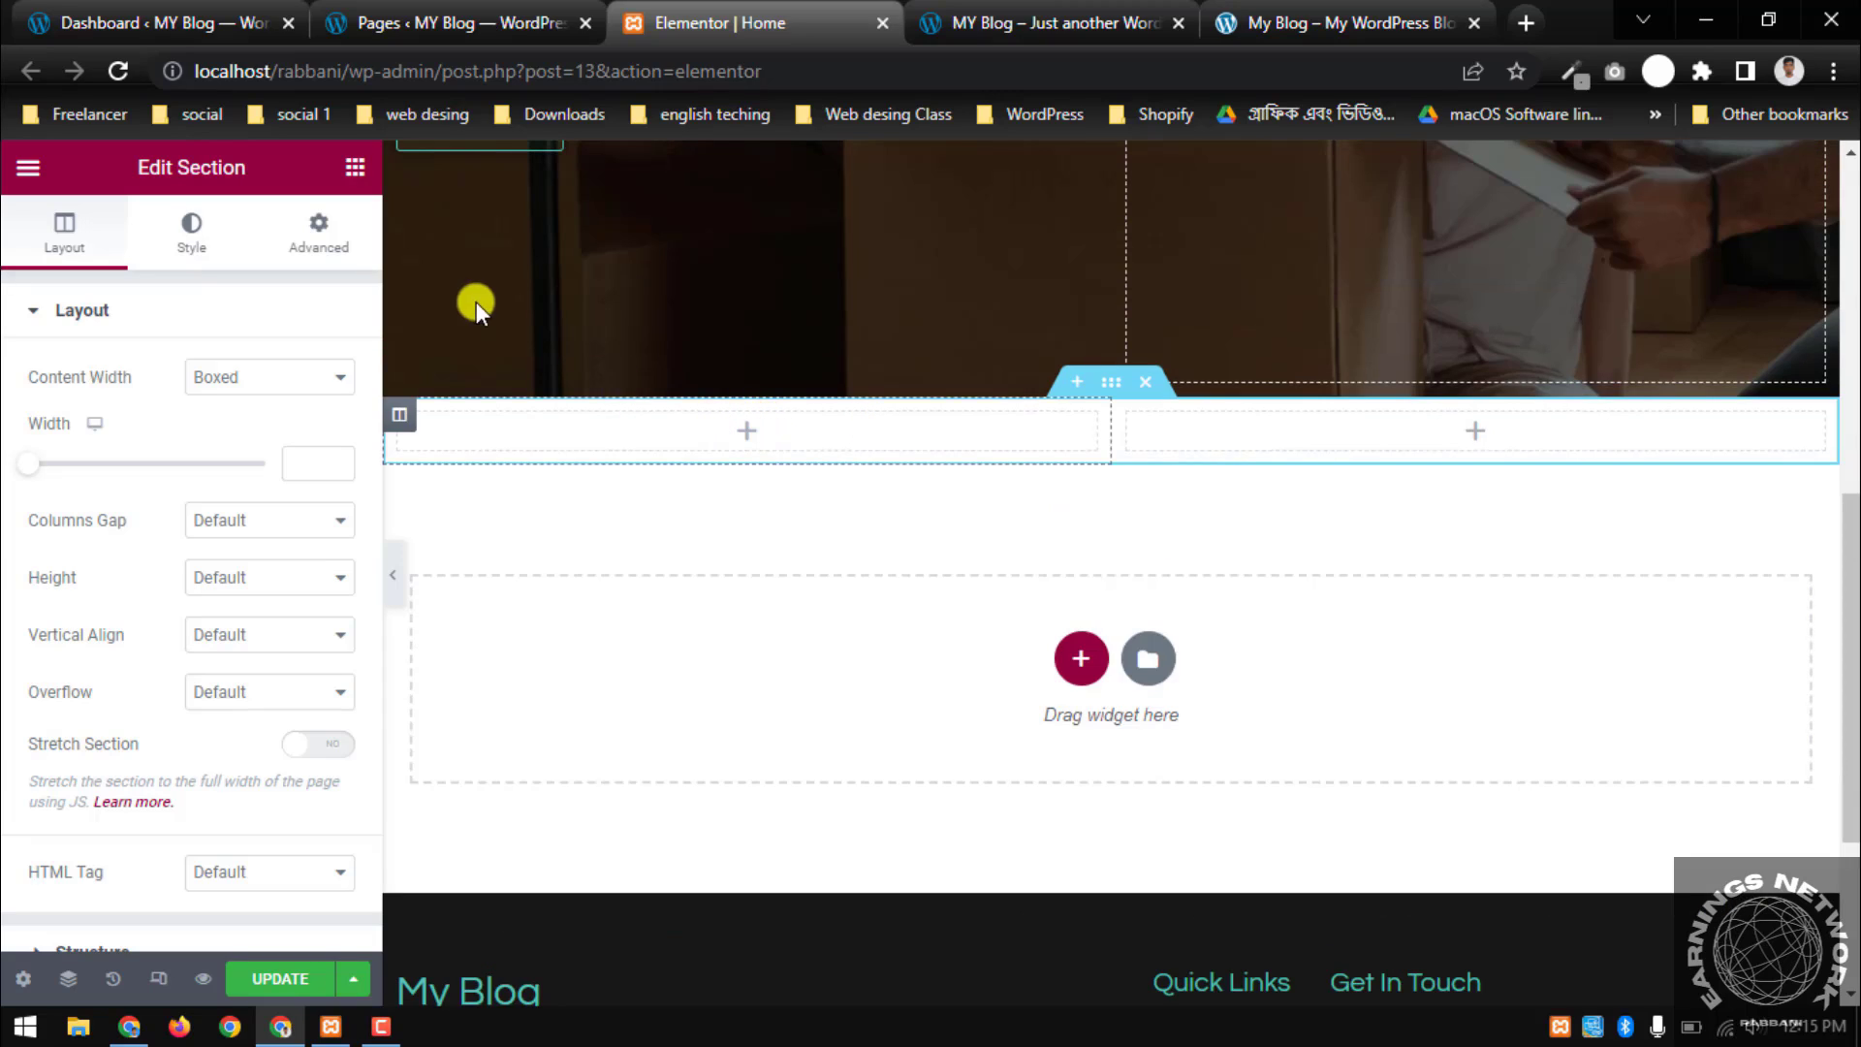
left_click(358, 170)
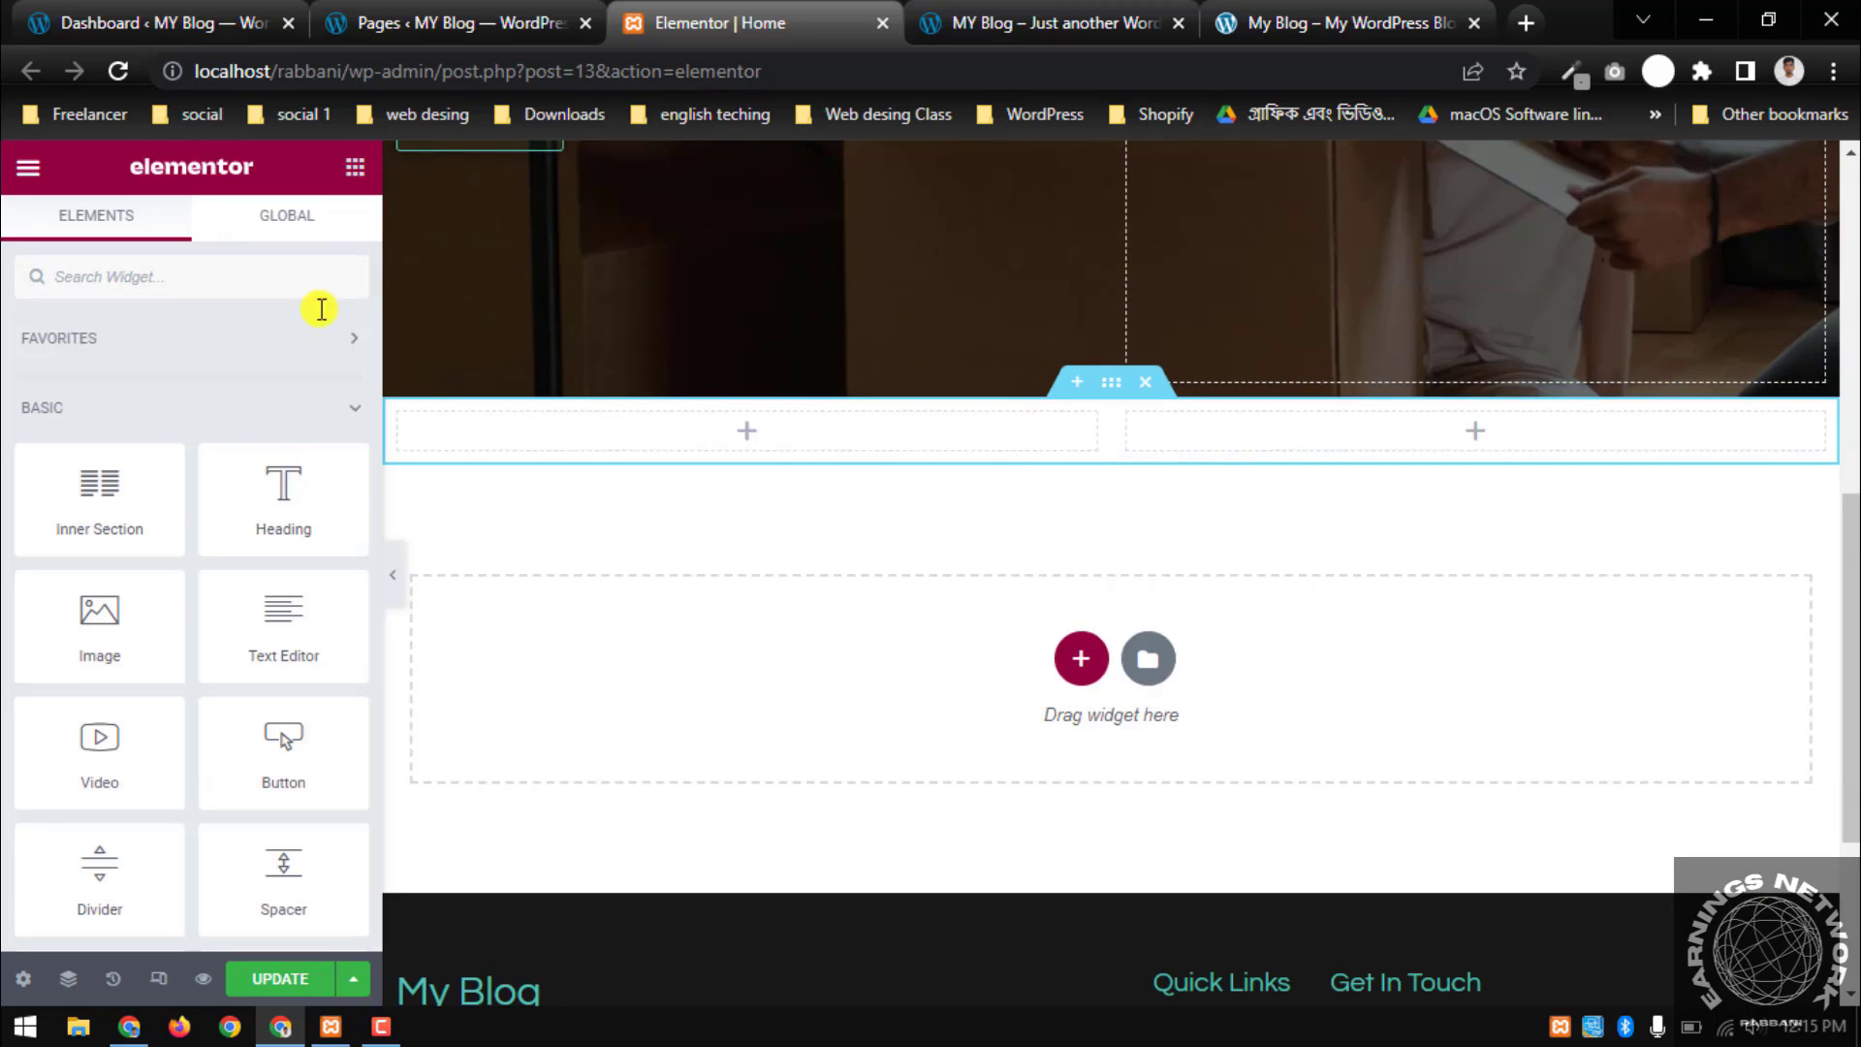
left_click_drag(274, 485, 745, 433)
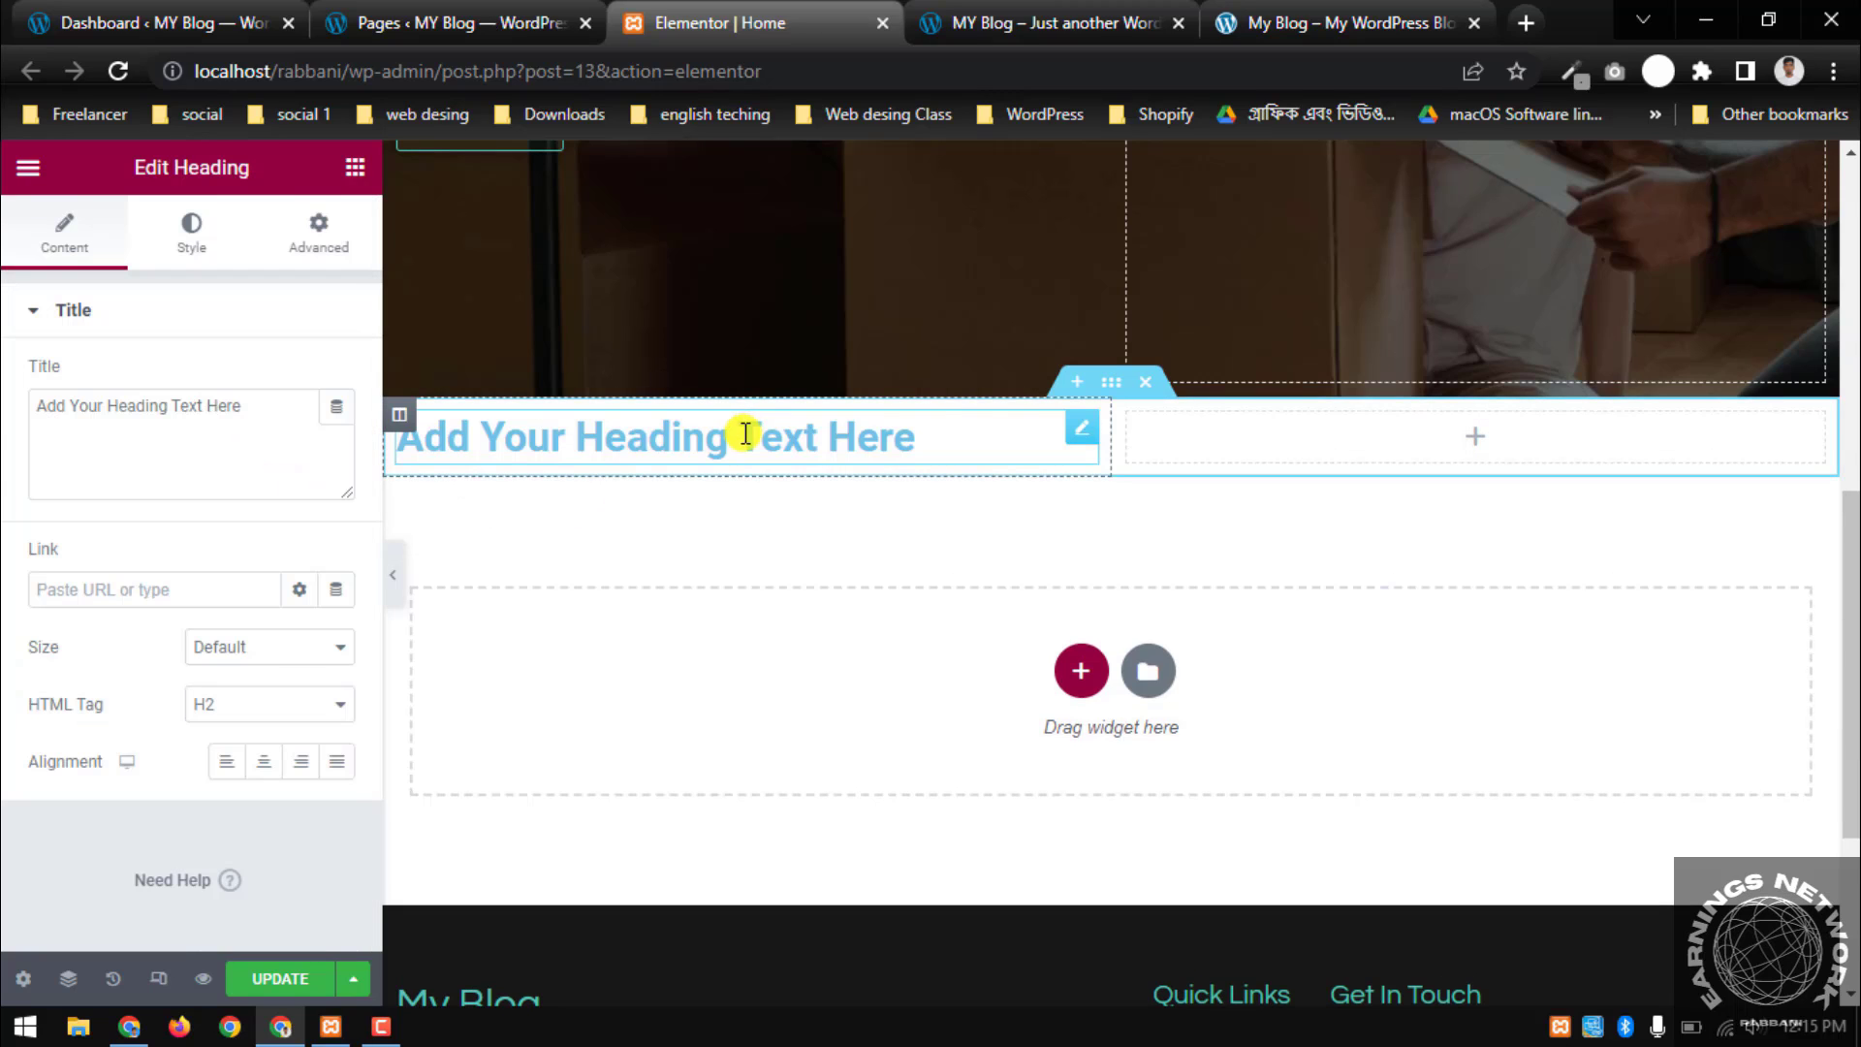
key("ctrl+a")
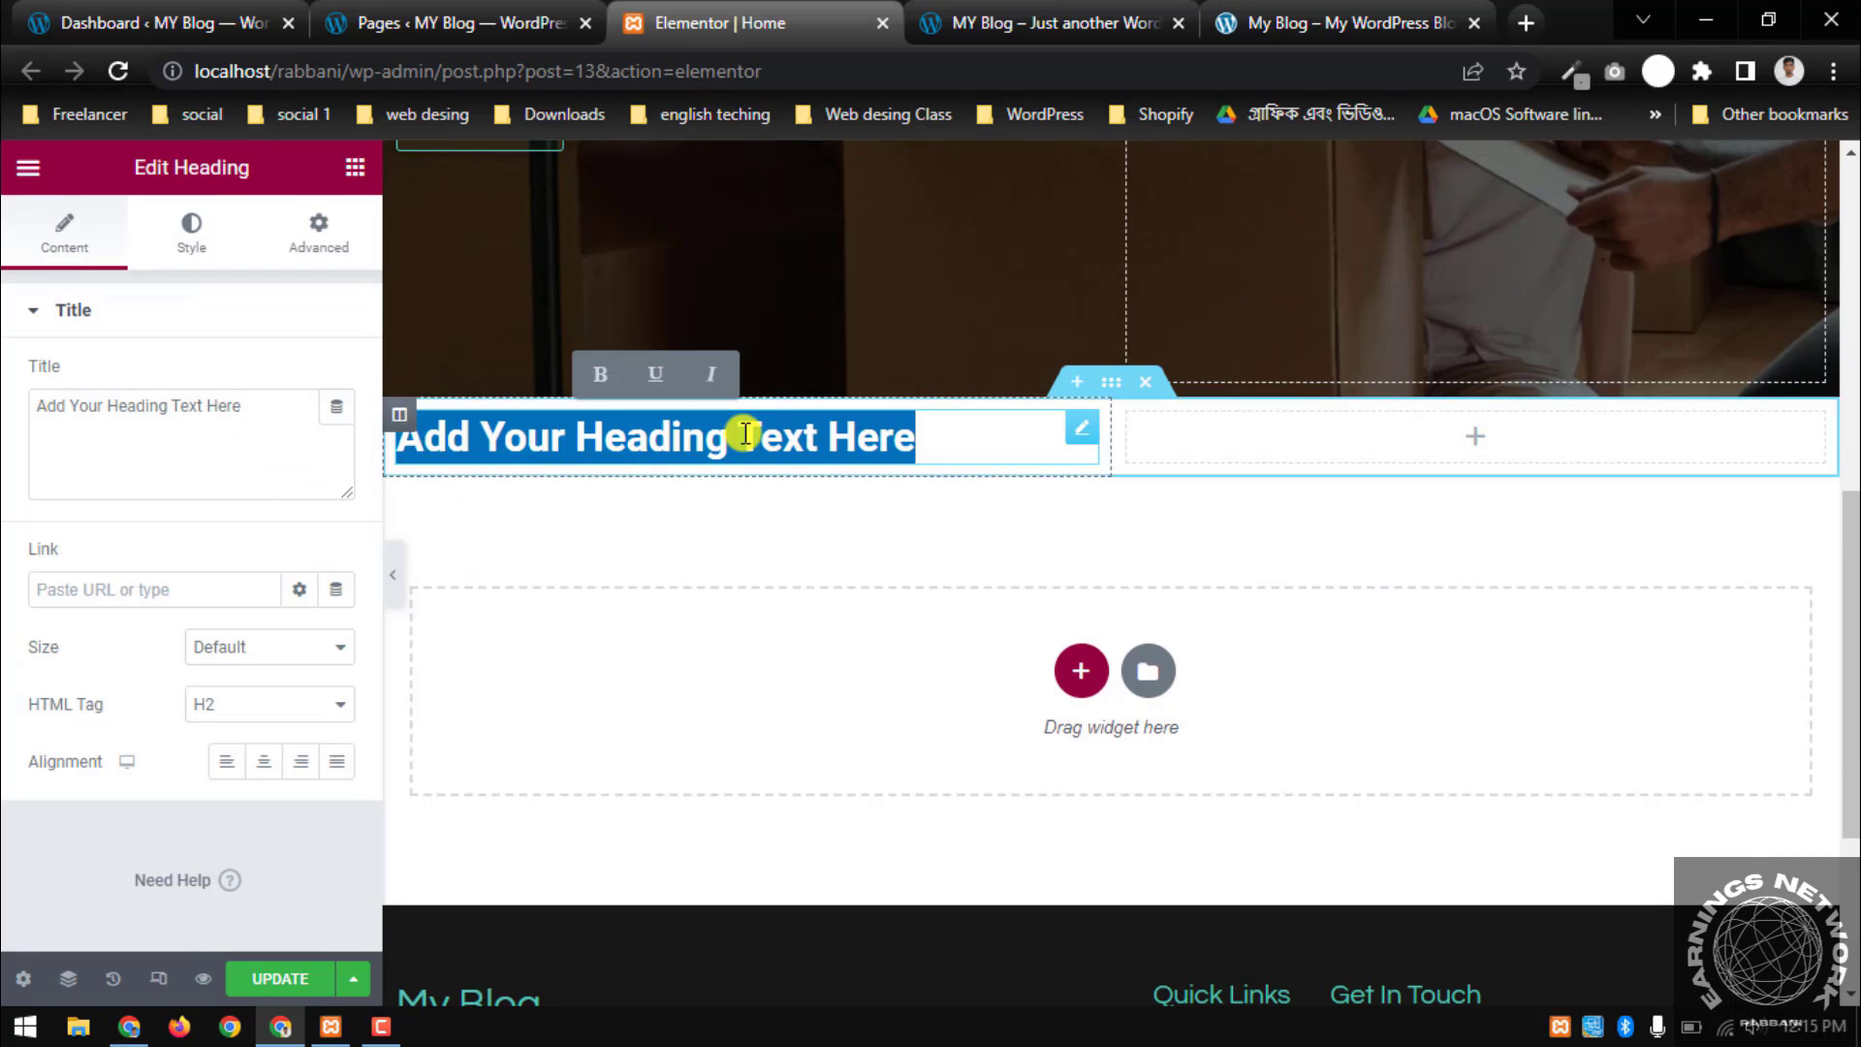
key("BackSpace")
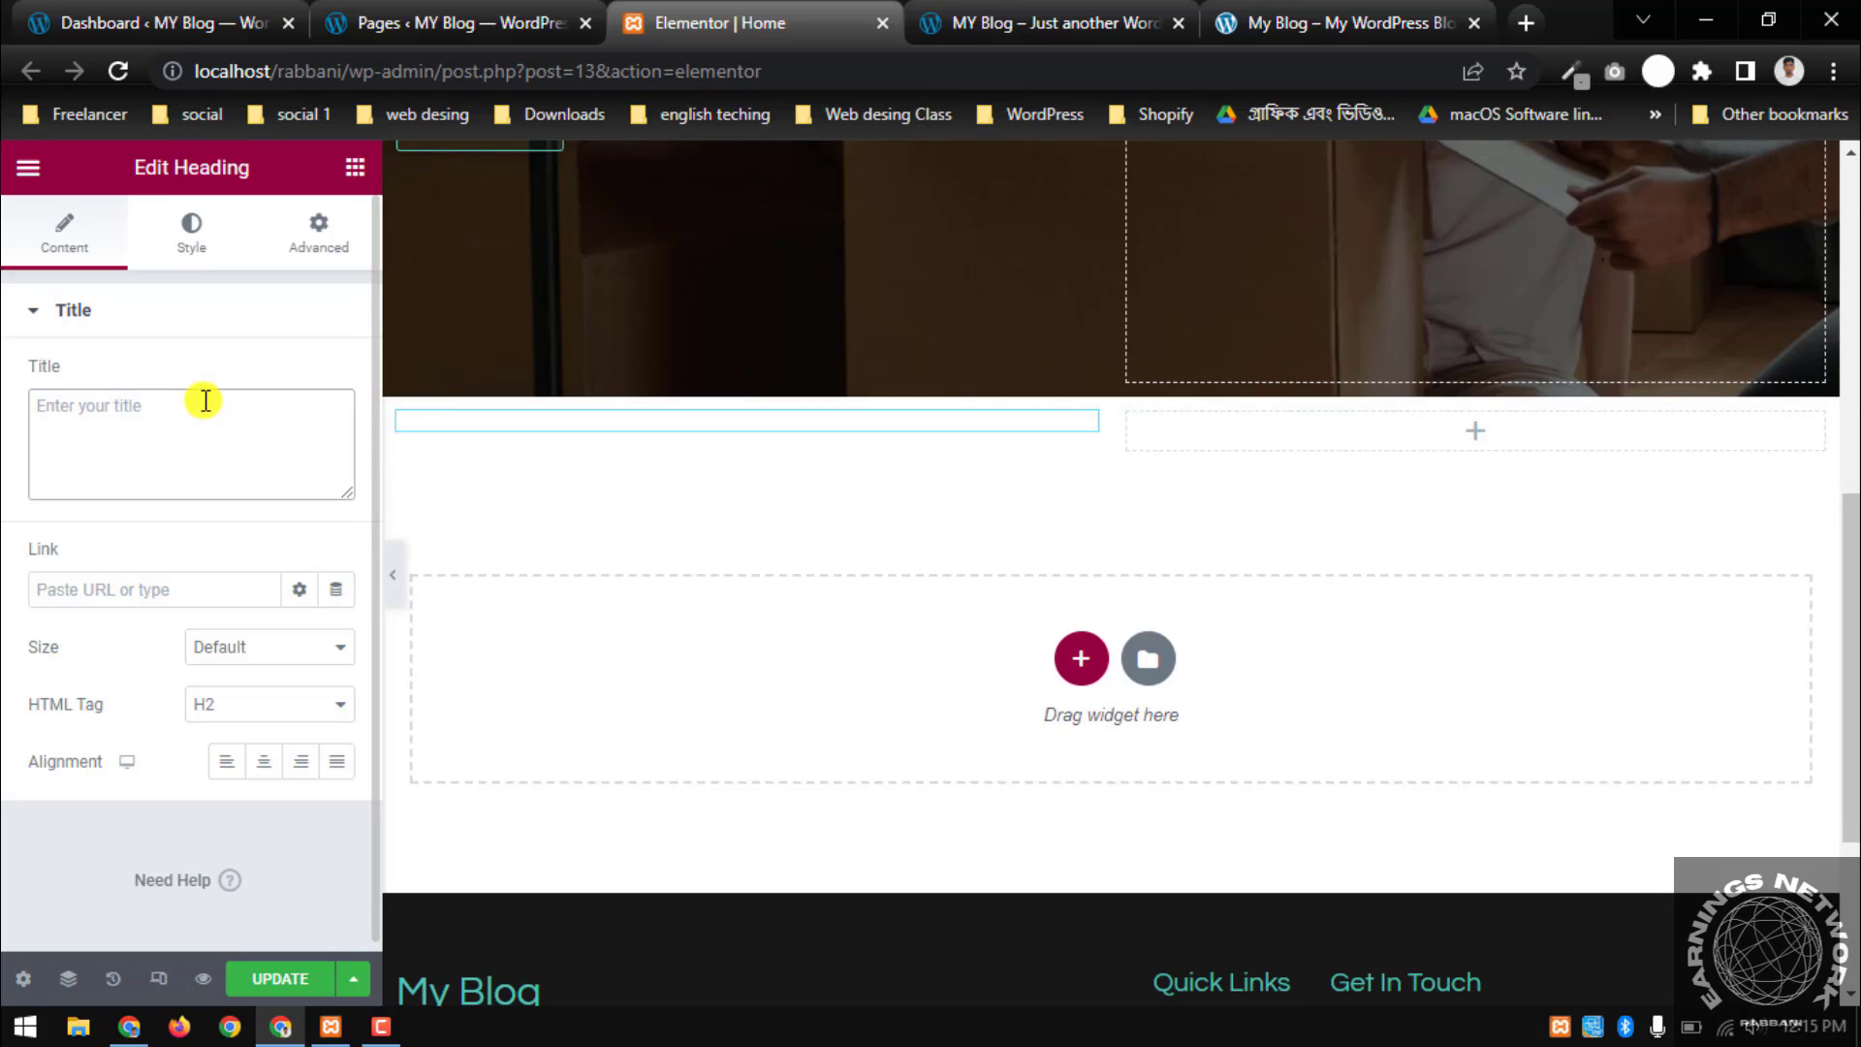
key("ctrl+v")
key("ctrl+a")
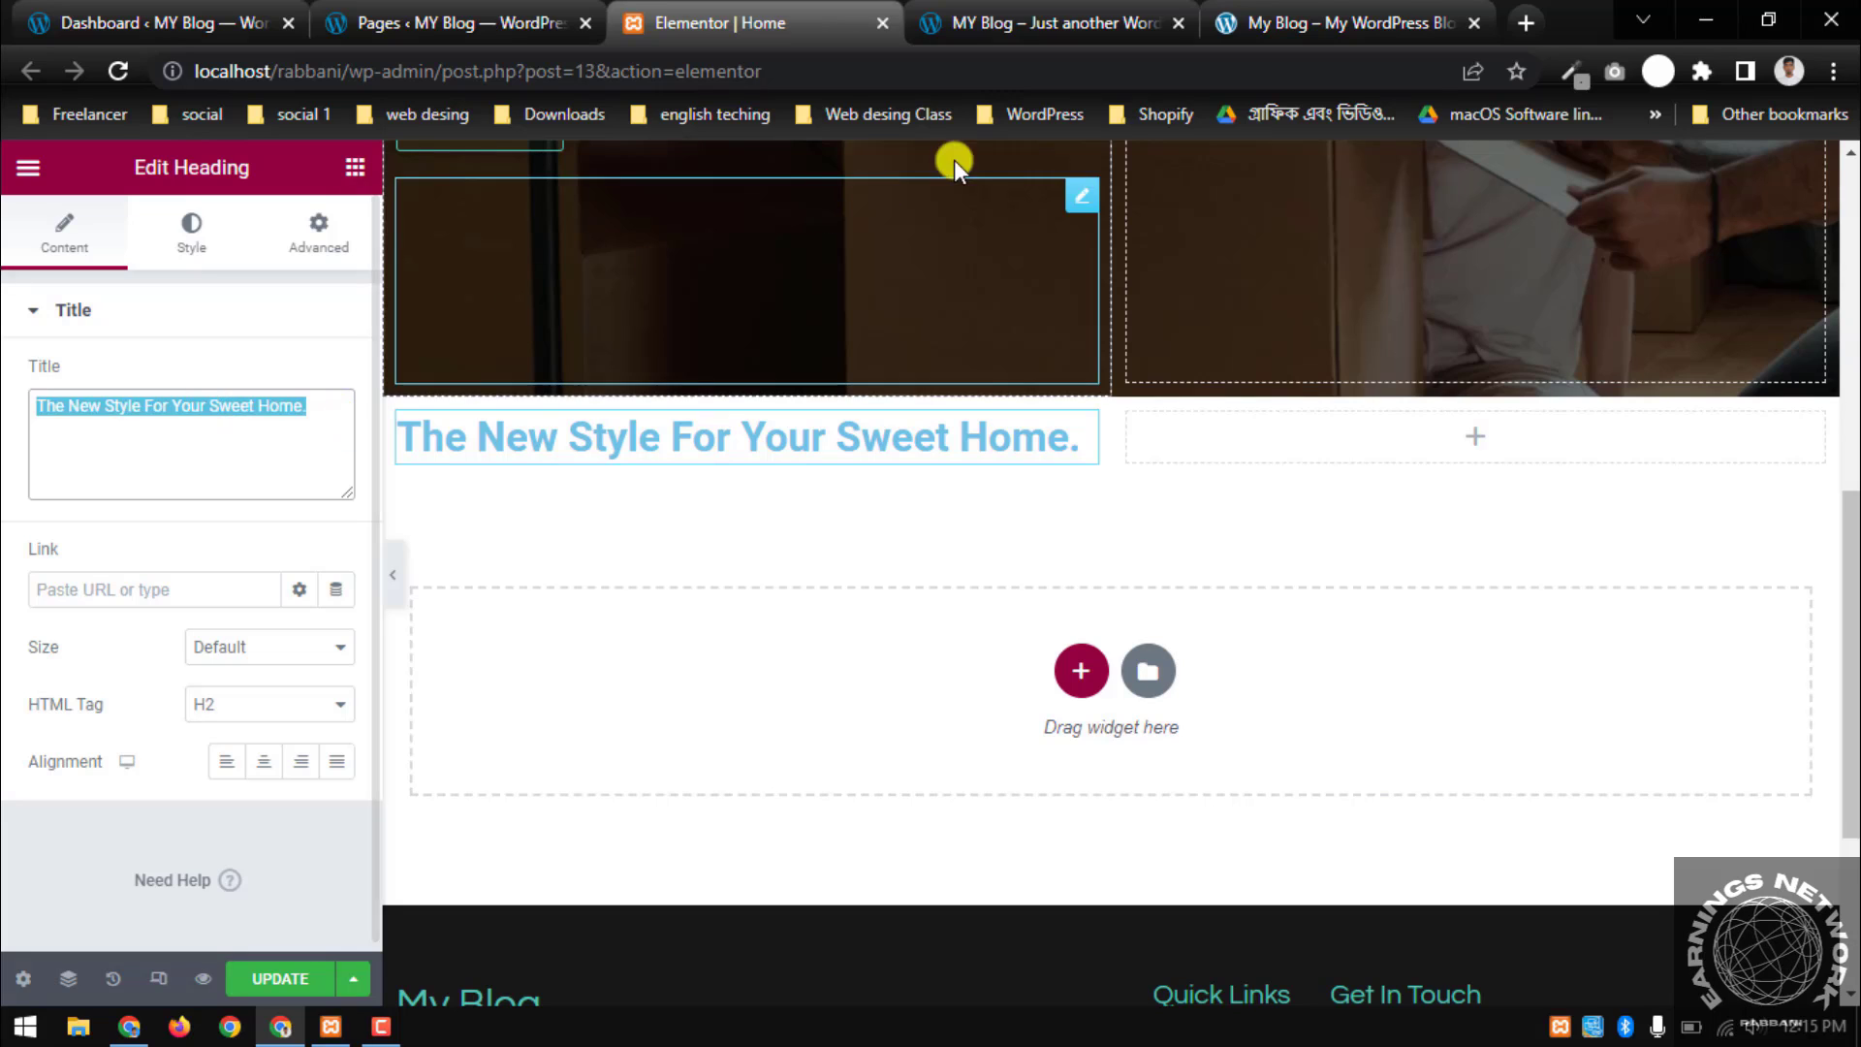
Copy the paragraph starting "It is a long established fact" below that heading on the reference site
left_click(1327, 15)
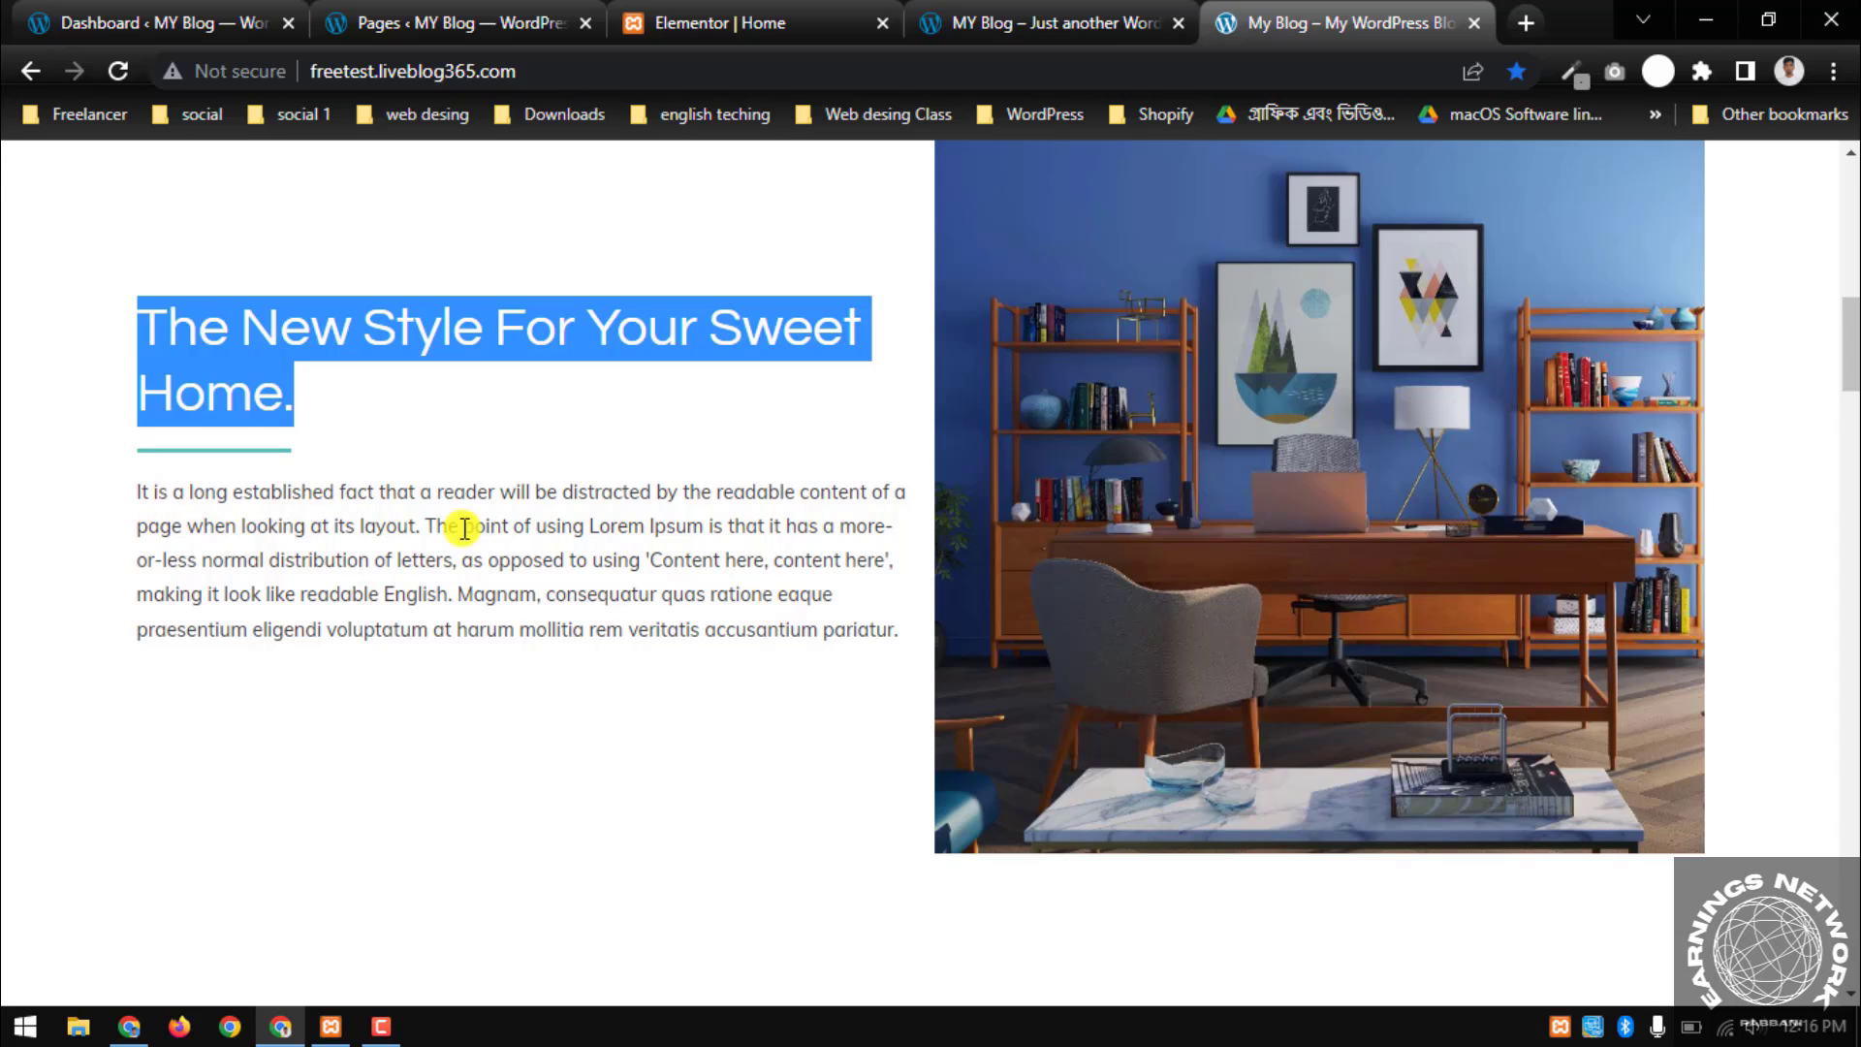
left_click_drag(911, 635, 92, 507)
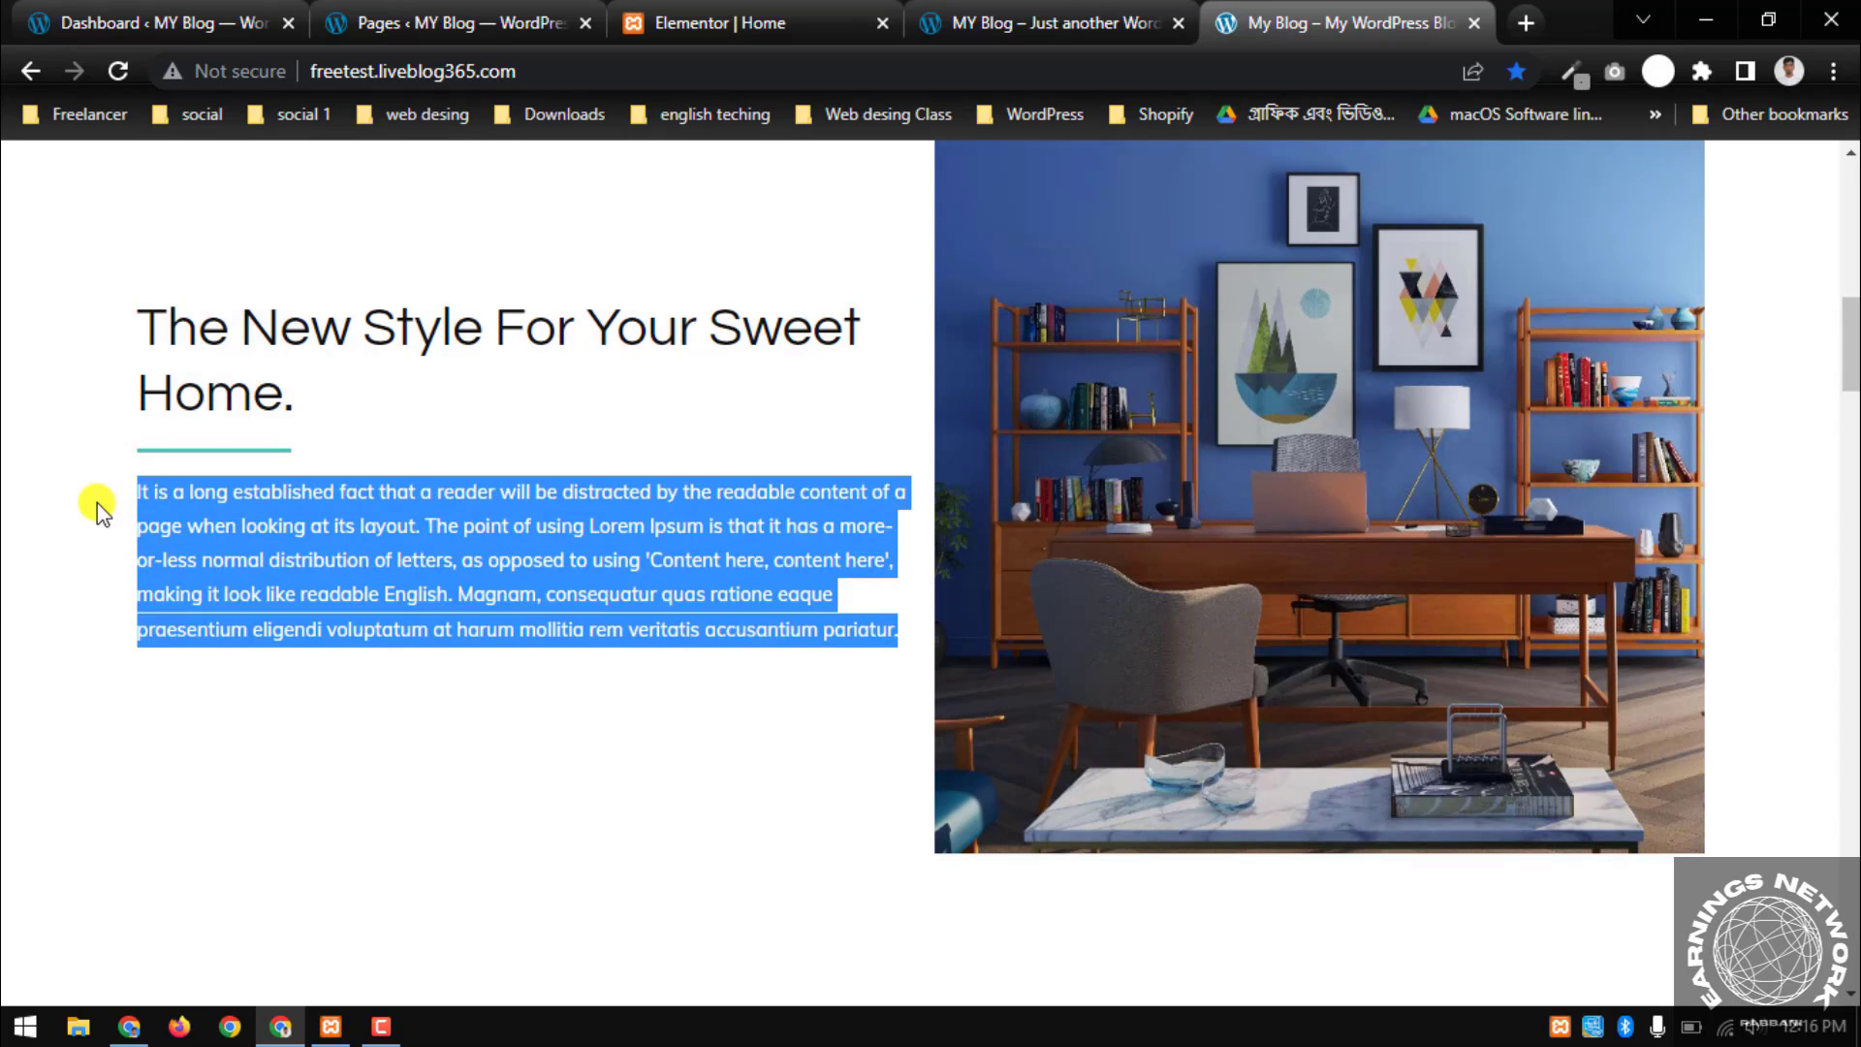
right_click(312, 526)
left_click(378, 550)
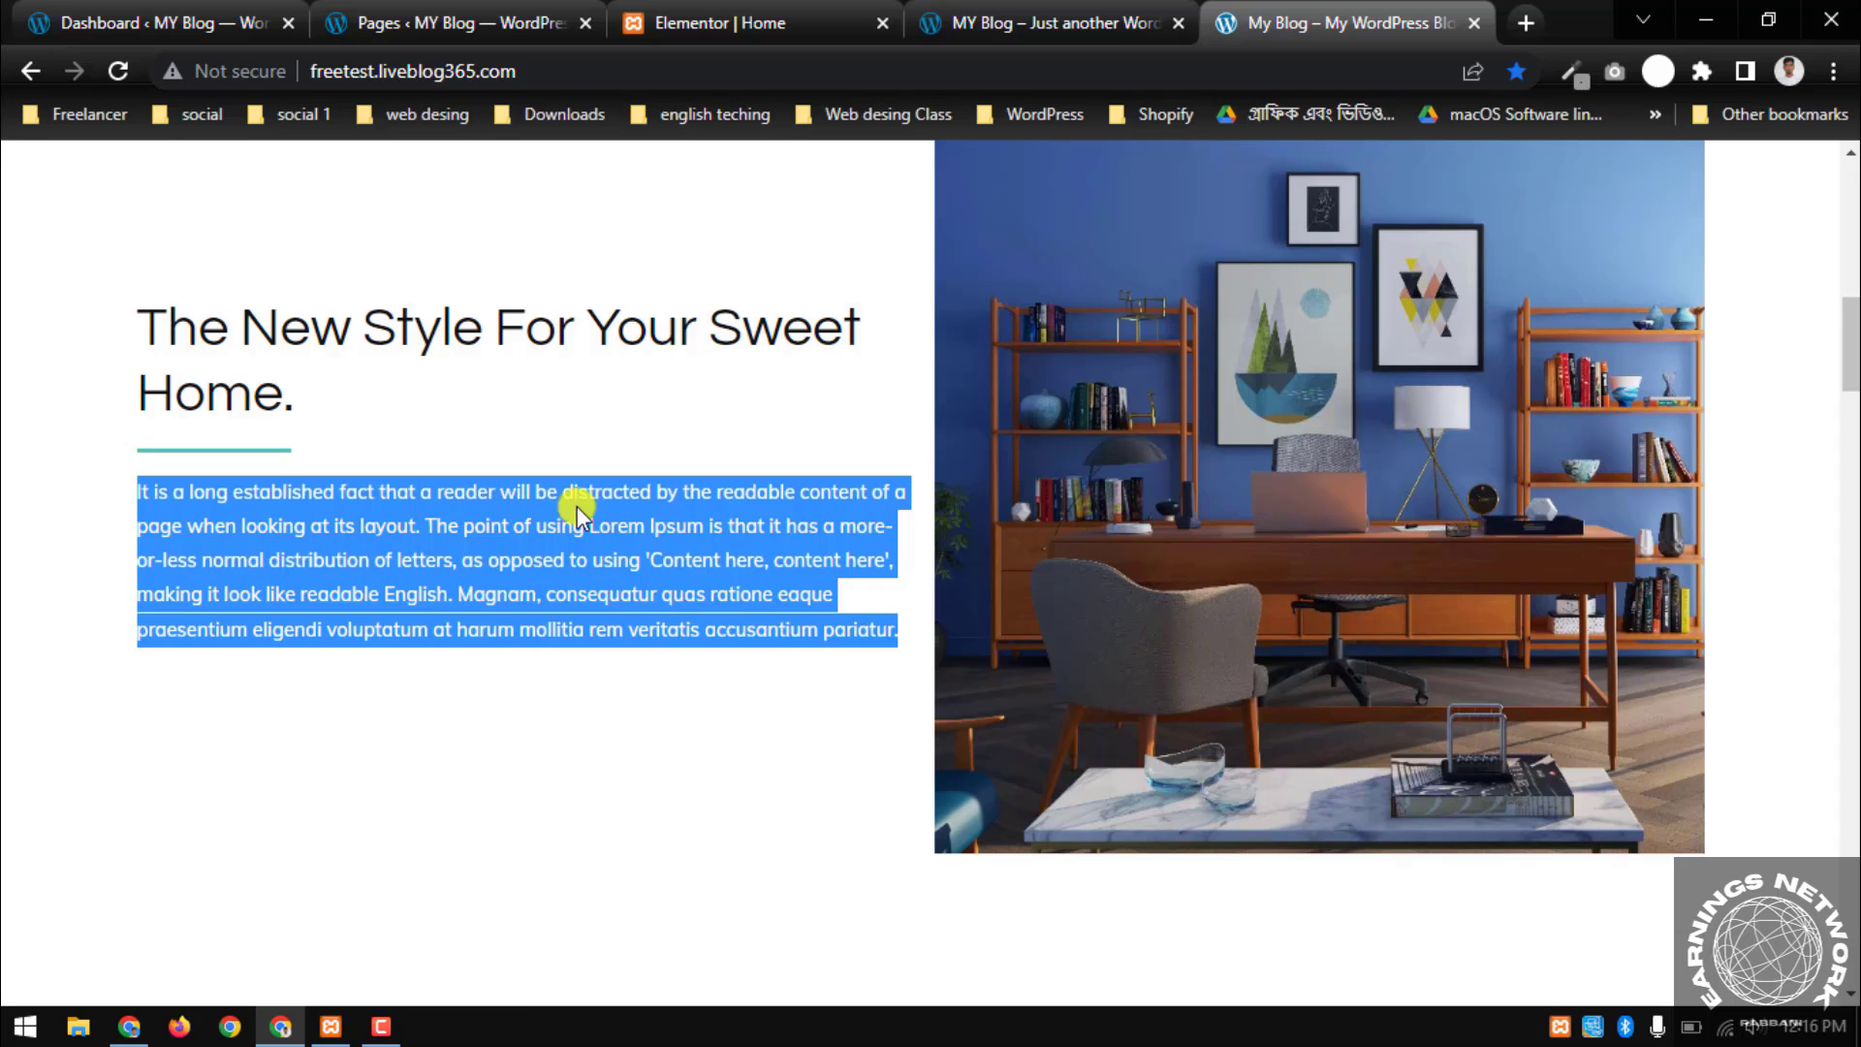
Add a Text Editor widget below the new heading and replace its placeholder text with the copied paragraph
left_click(722, 15)
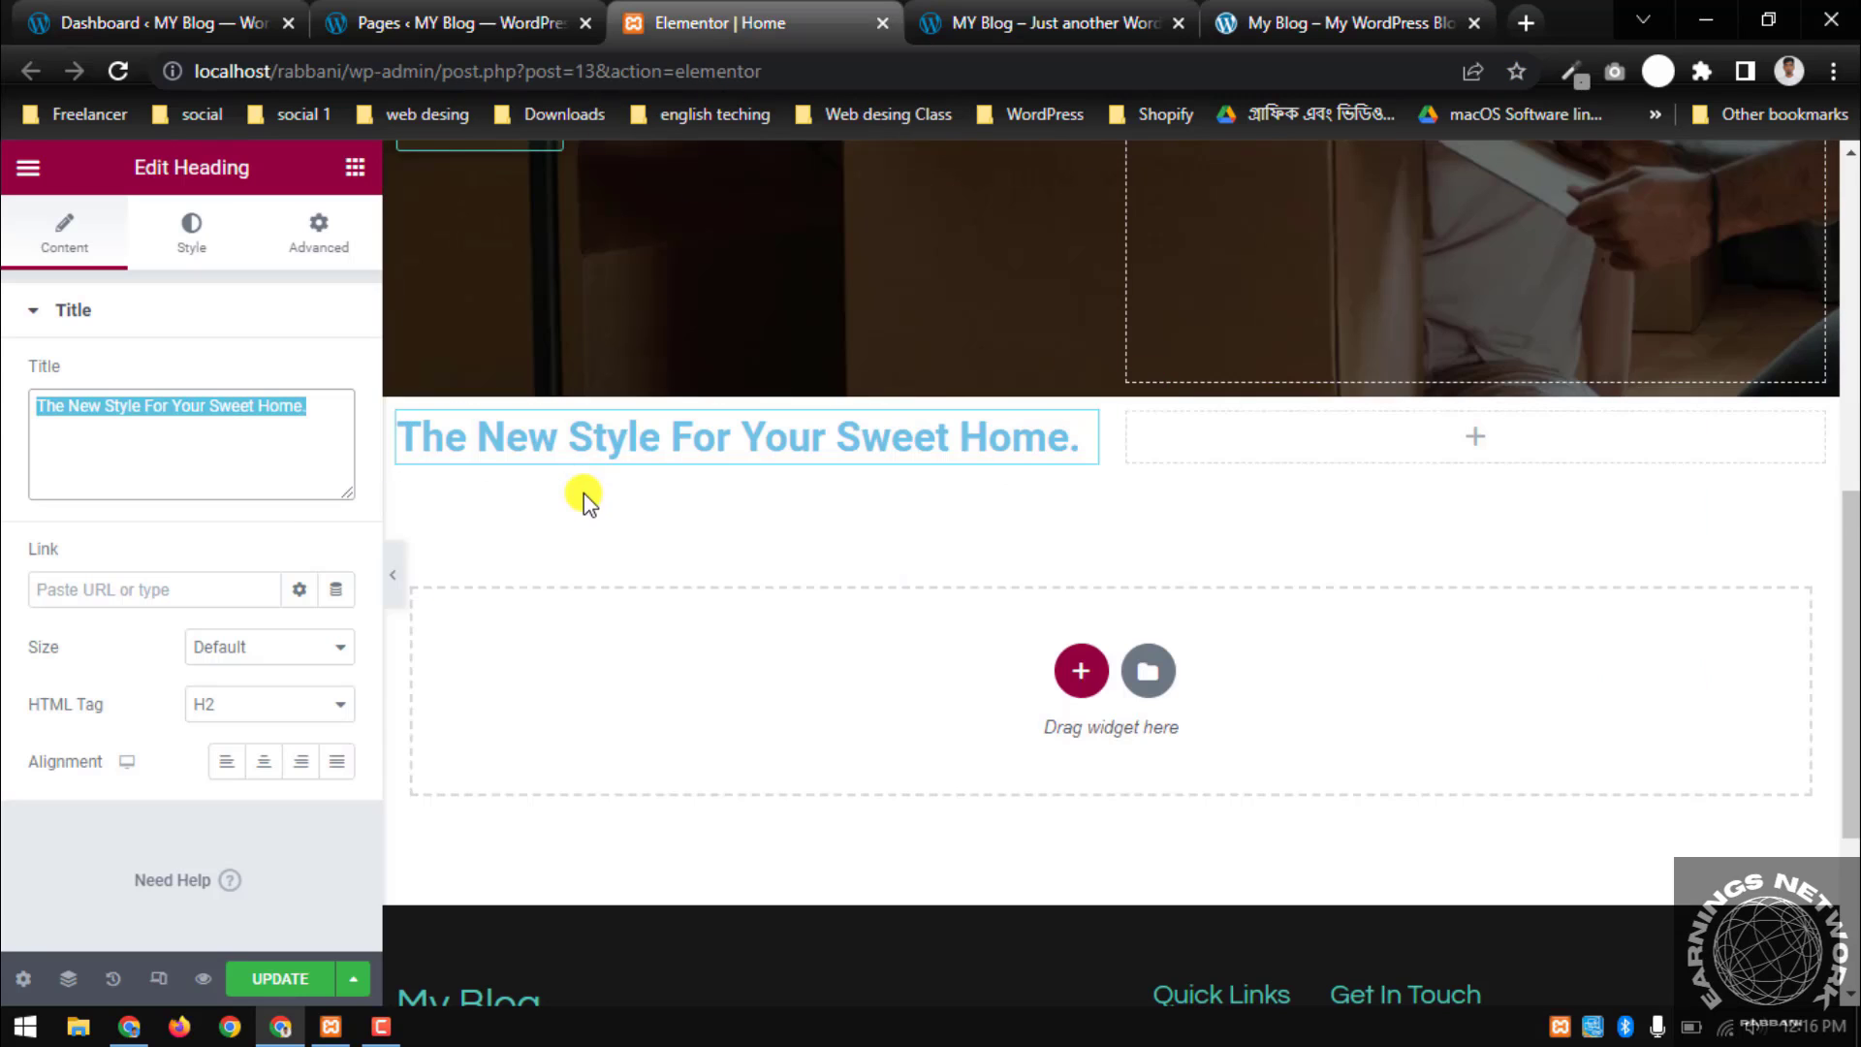
left_click(364, 167)
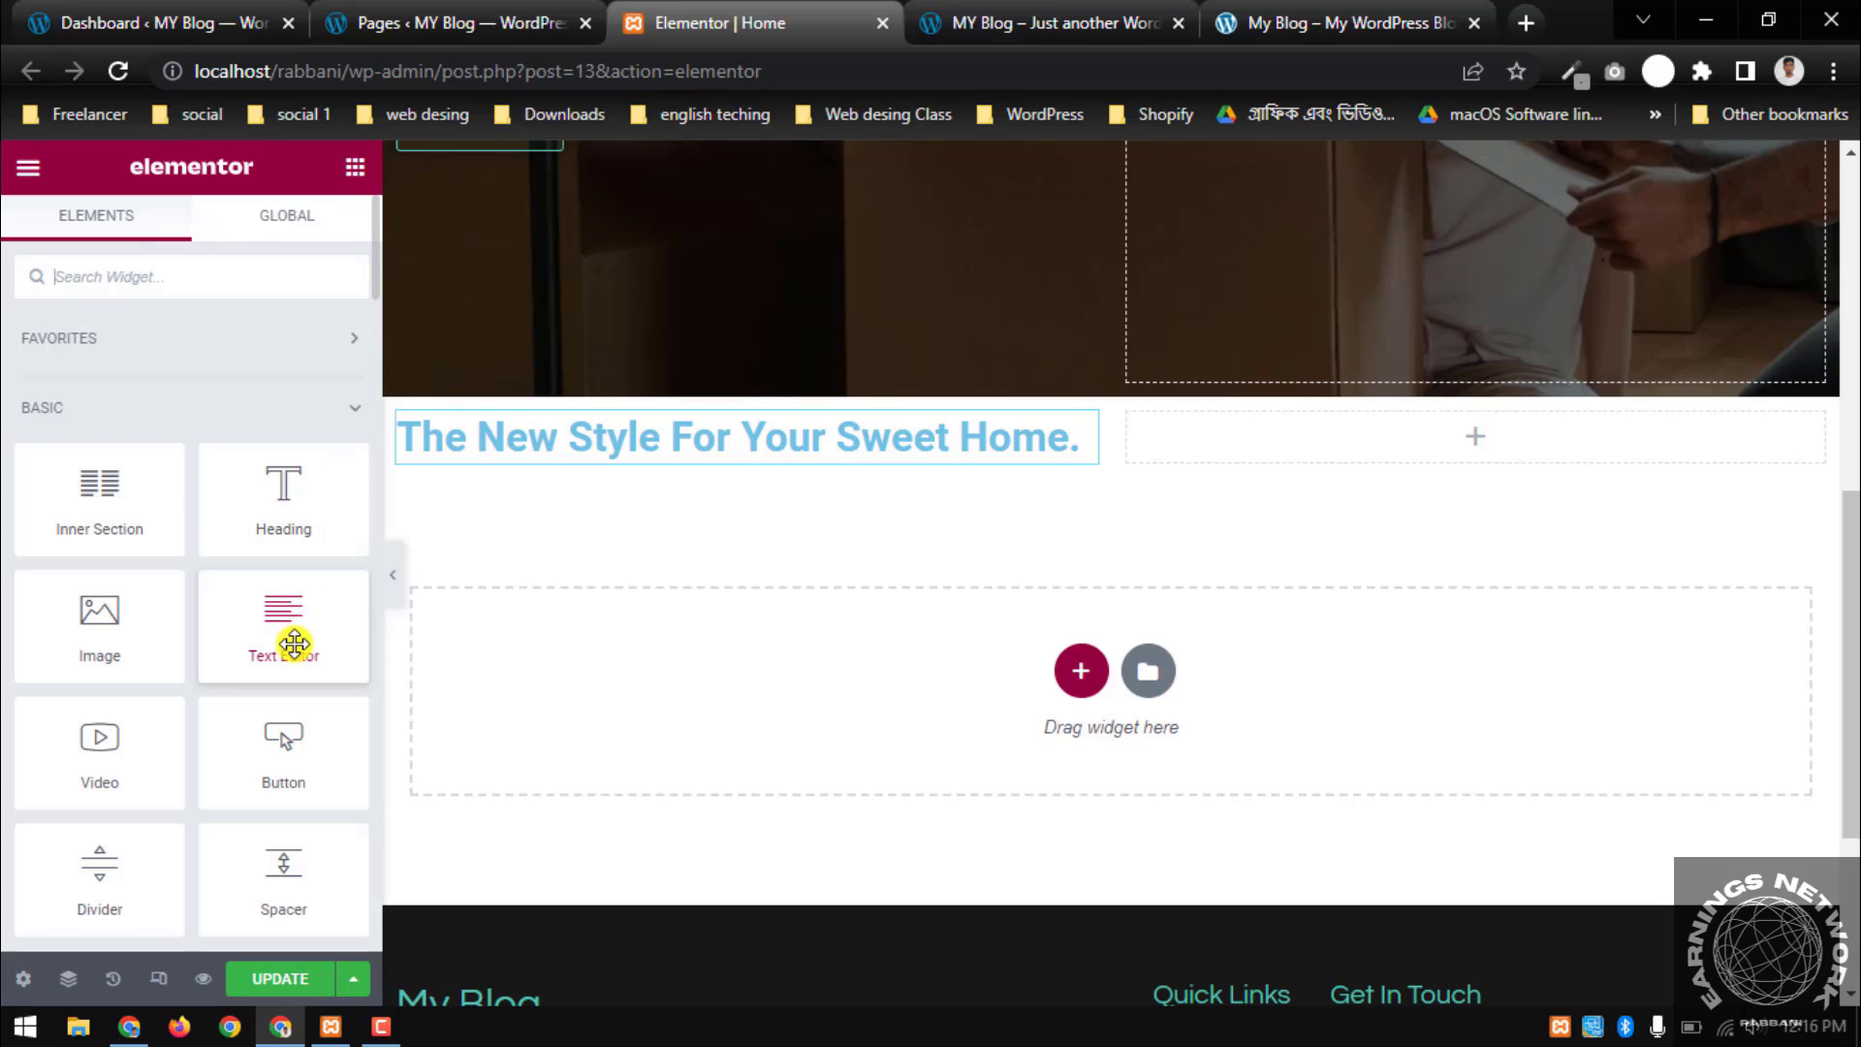
left_click_drag(300, 641, 729, 479)
triple_click(293, 578)
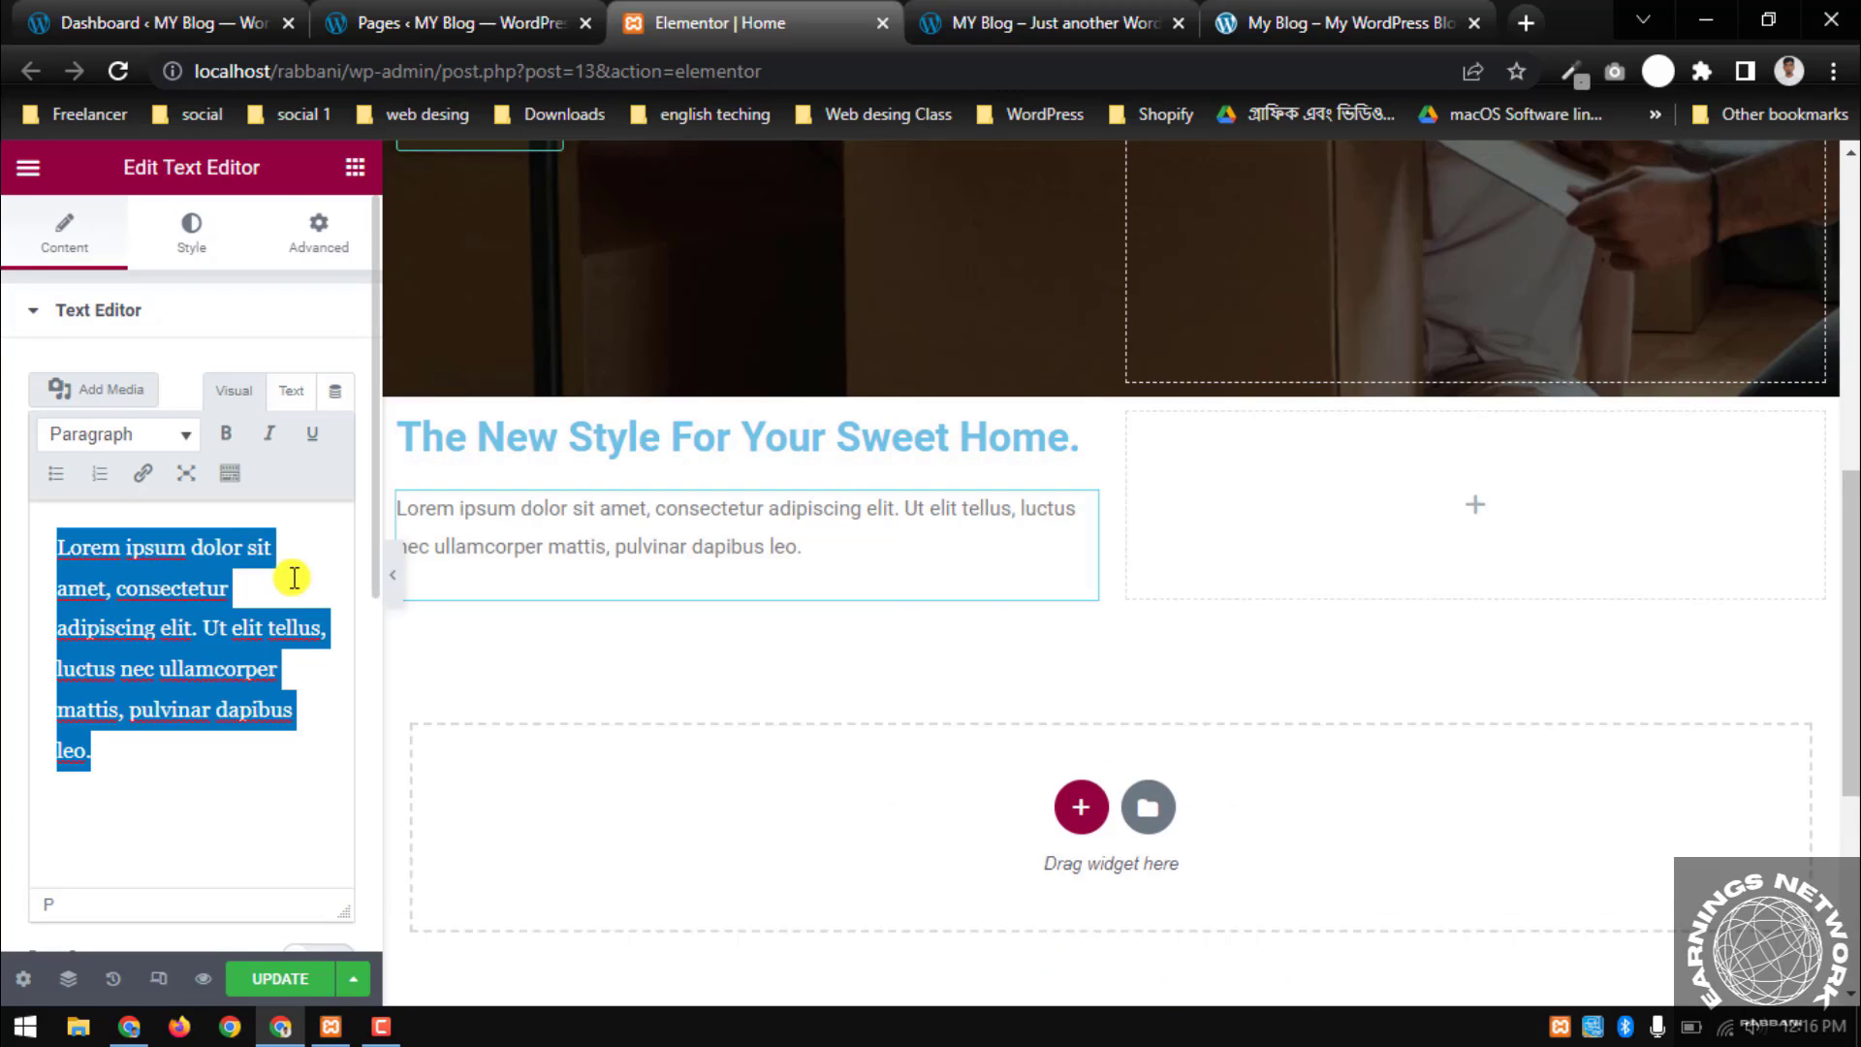
key("BackSpace")
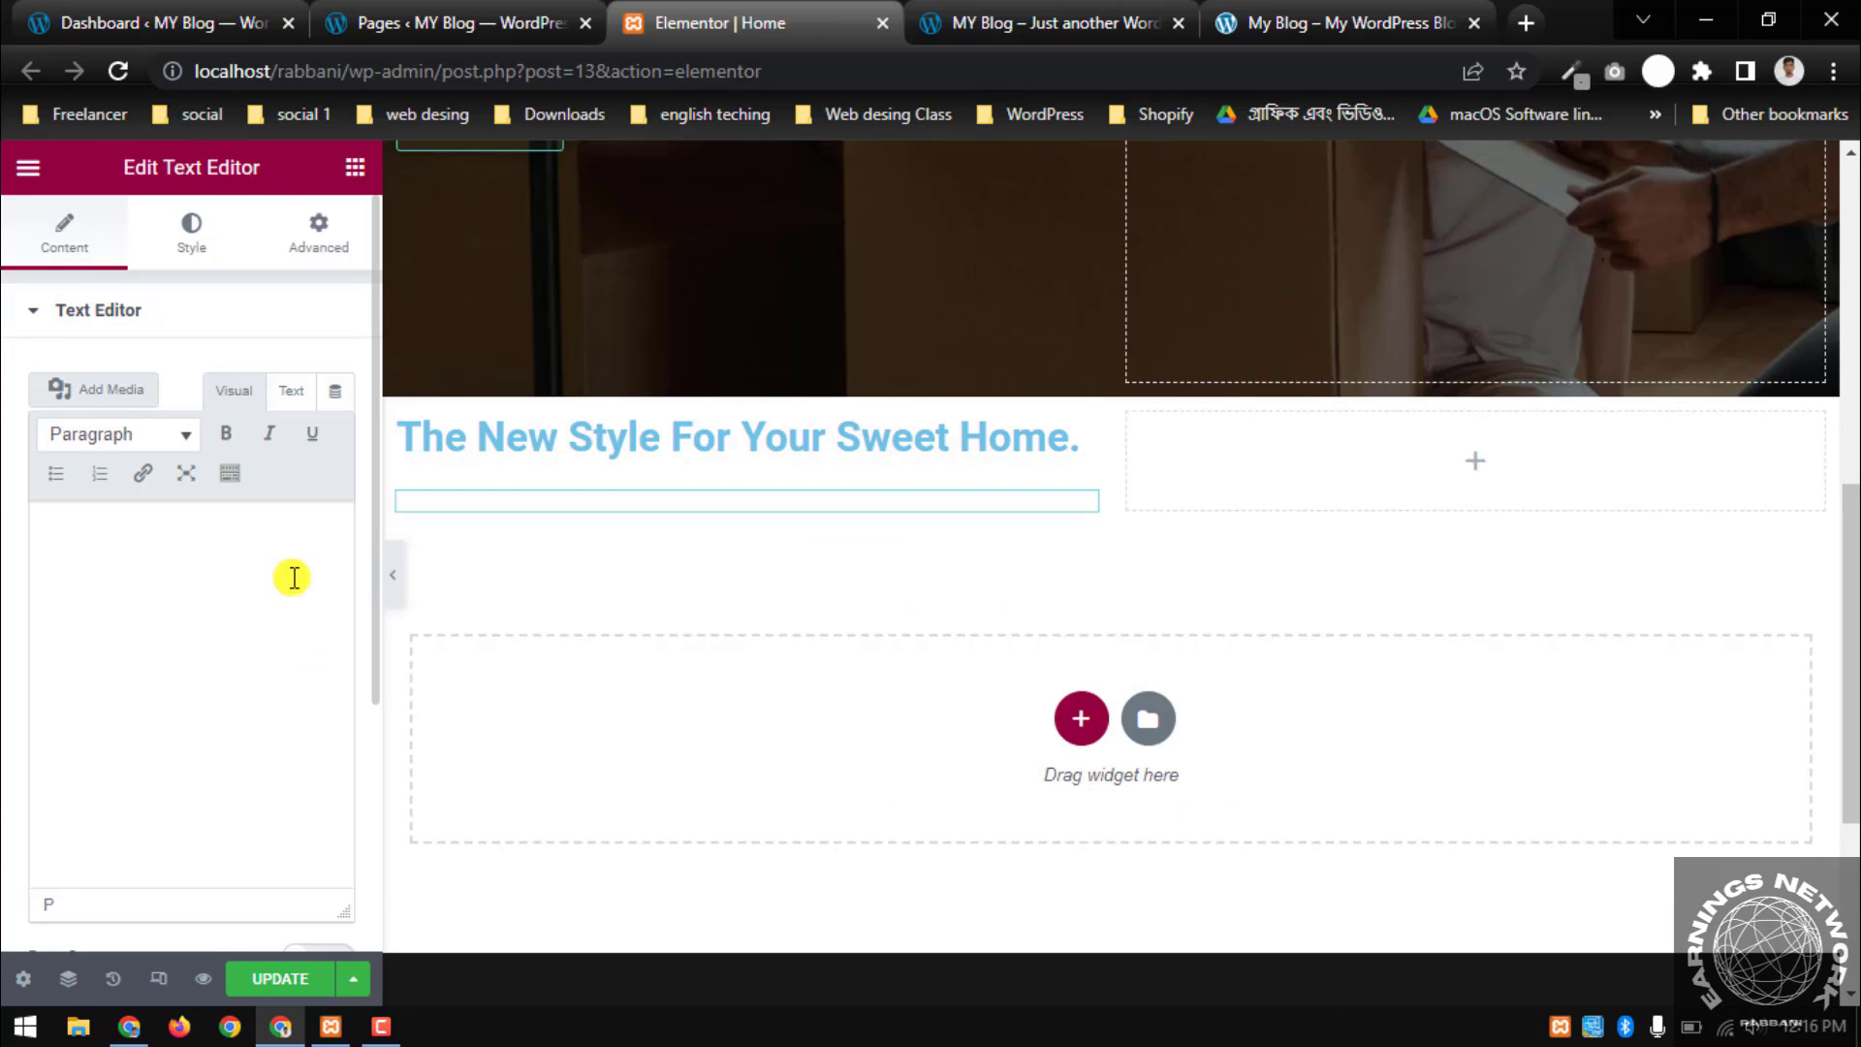
key("ctrl+v")
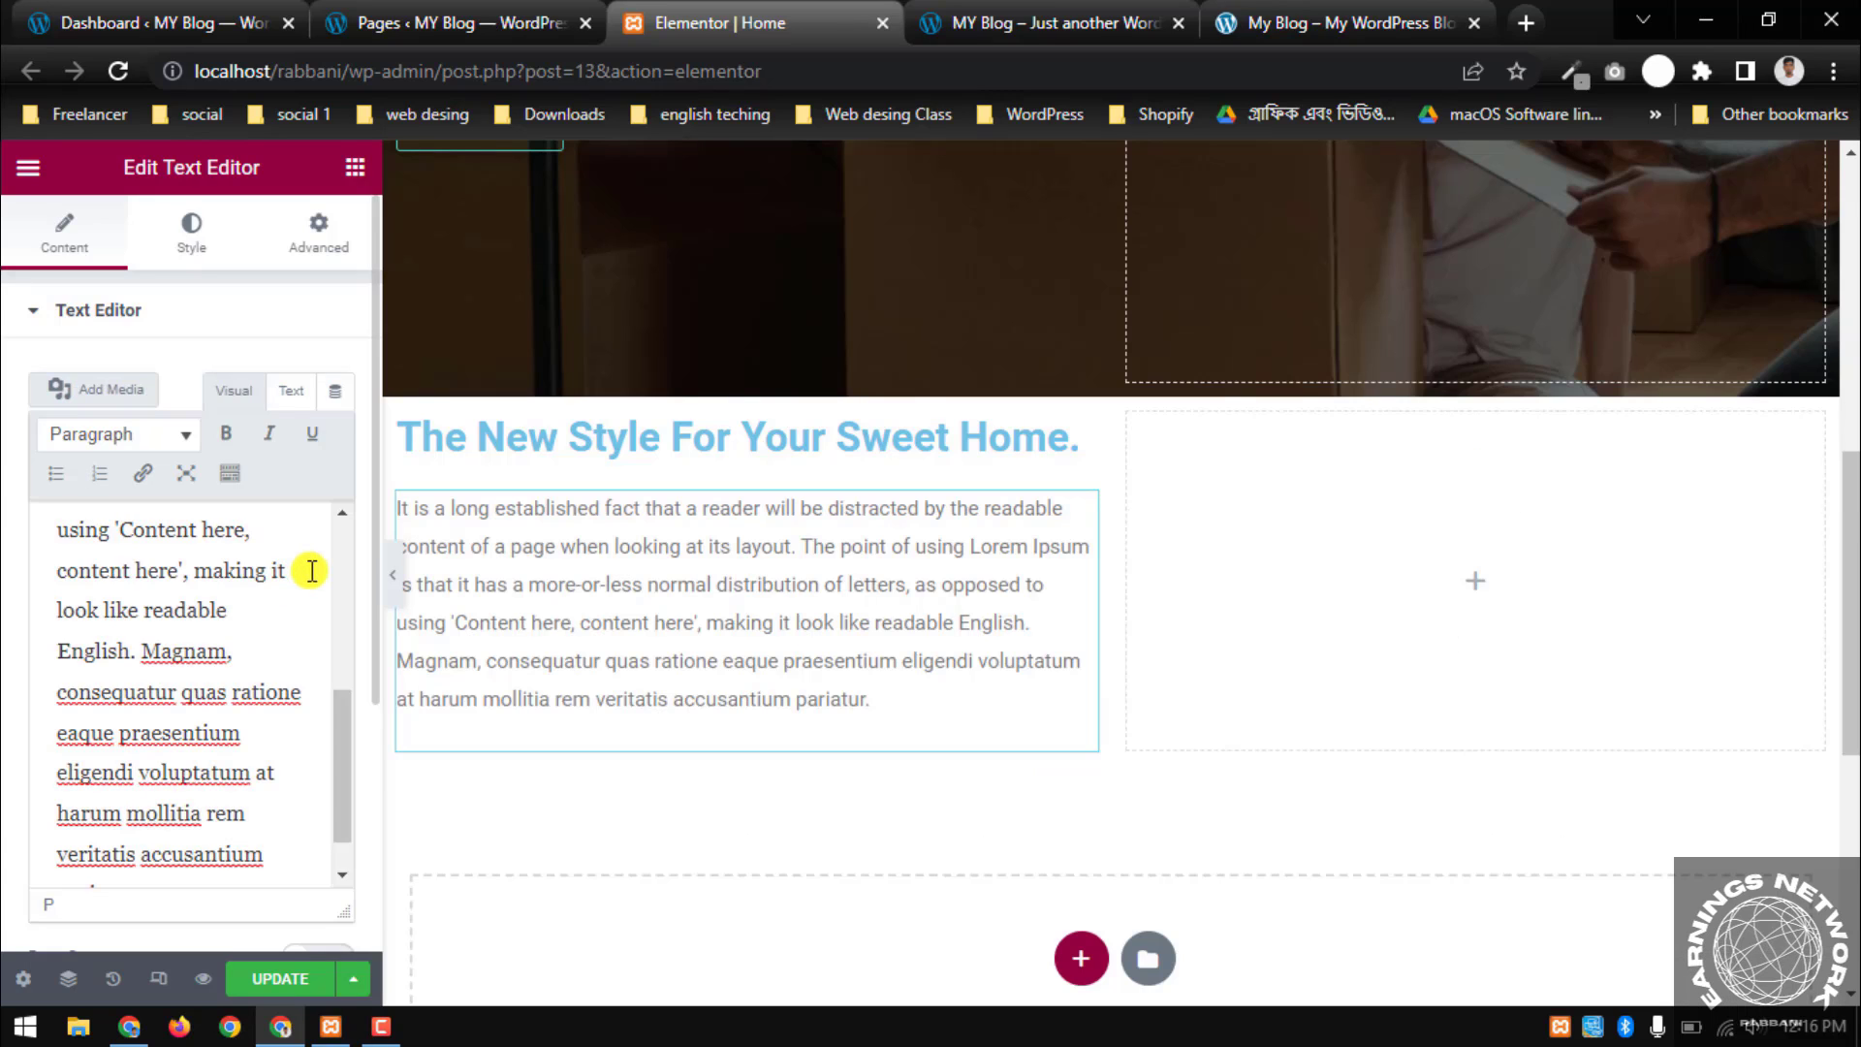
Examine the layout and image of the "The New Style For Your Sweet Home." section on the reference site against the Elementor draft
left_click(1263, 25)
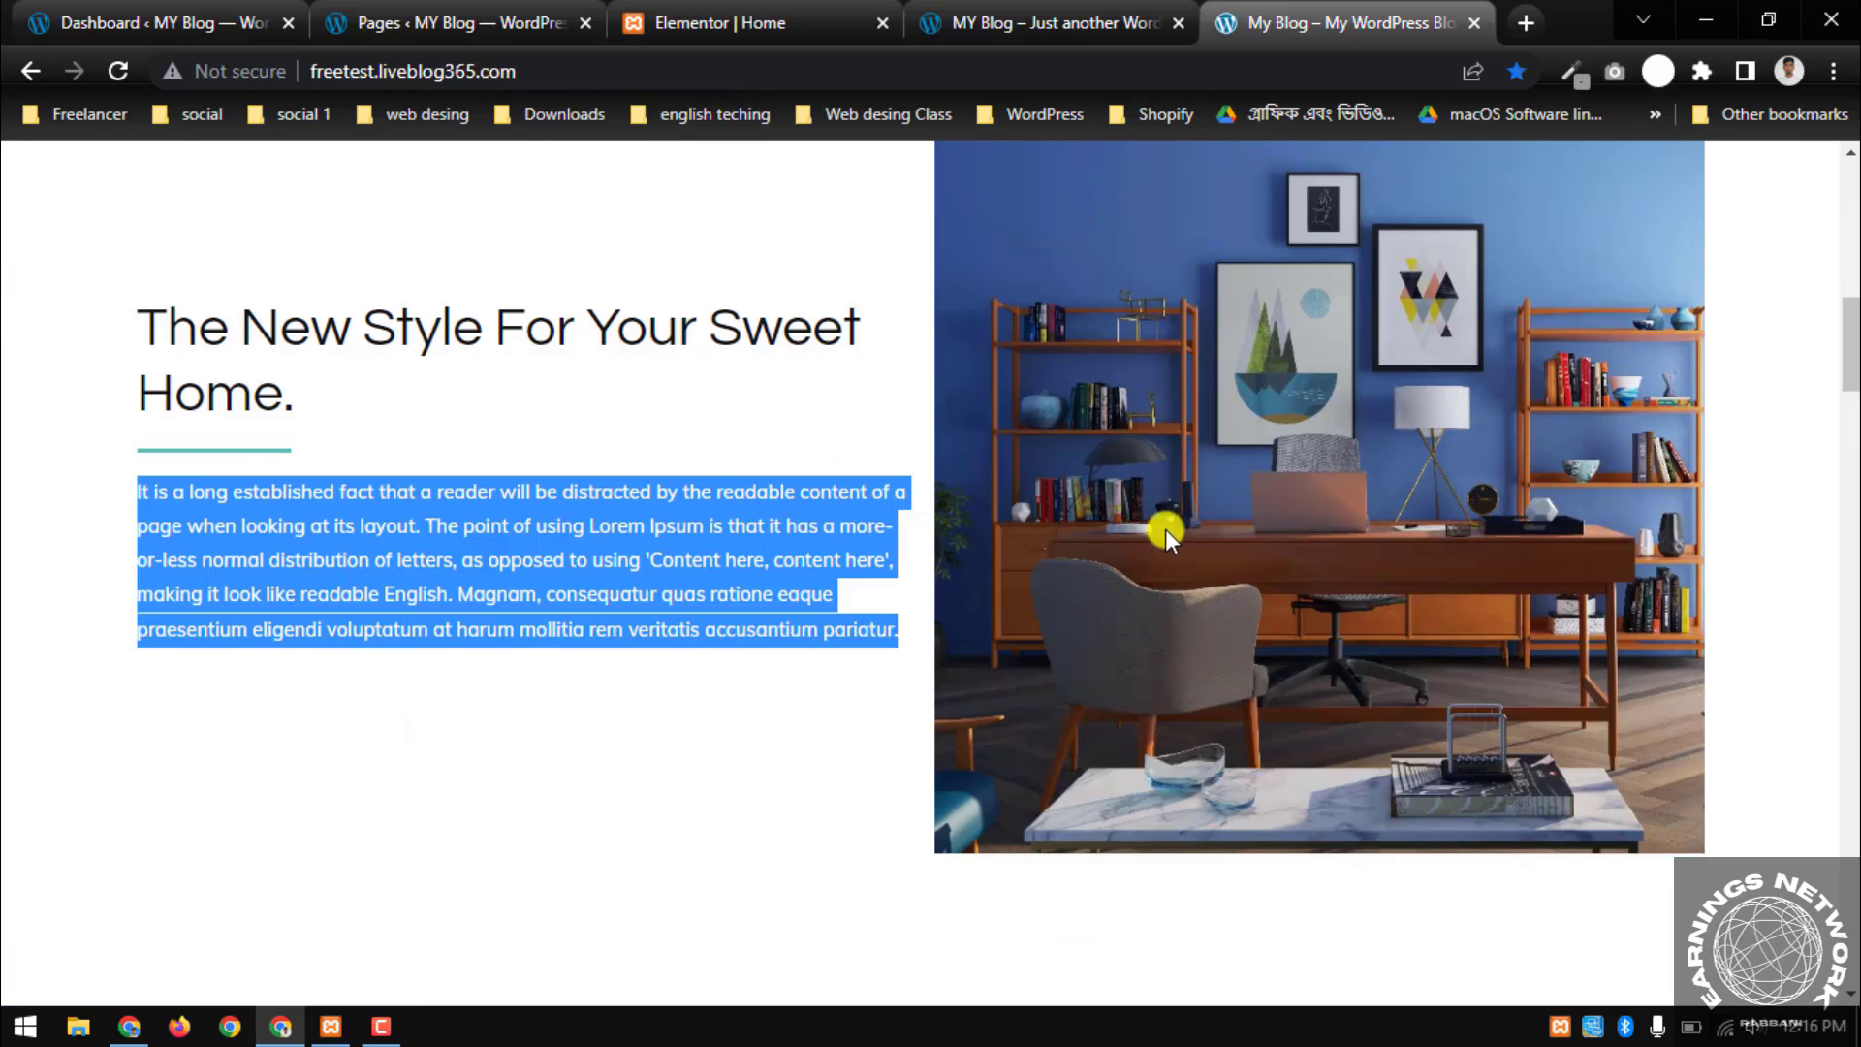
scroll(1167, 533, "up", 1)
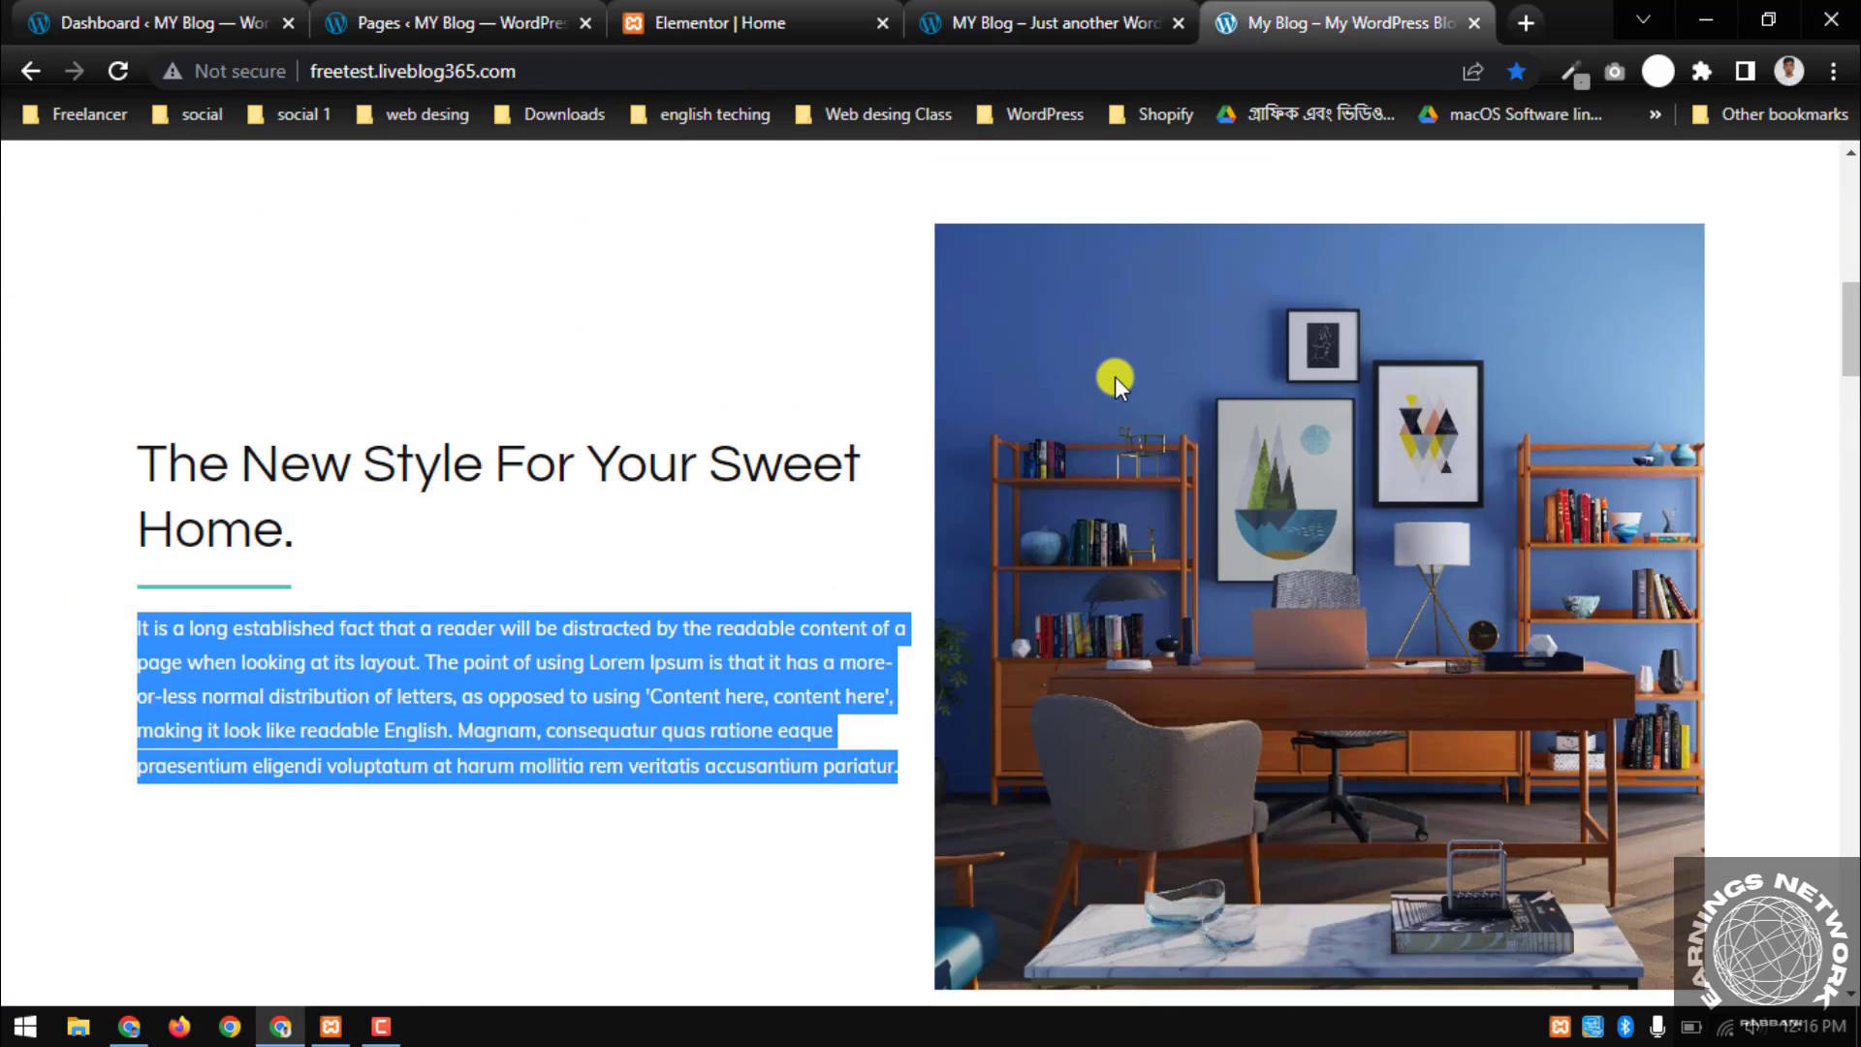
scroll(1121, 409, "up", 5)
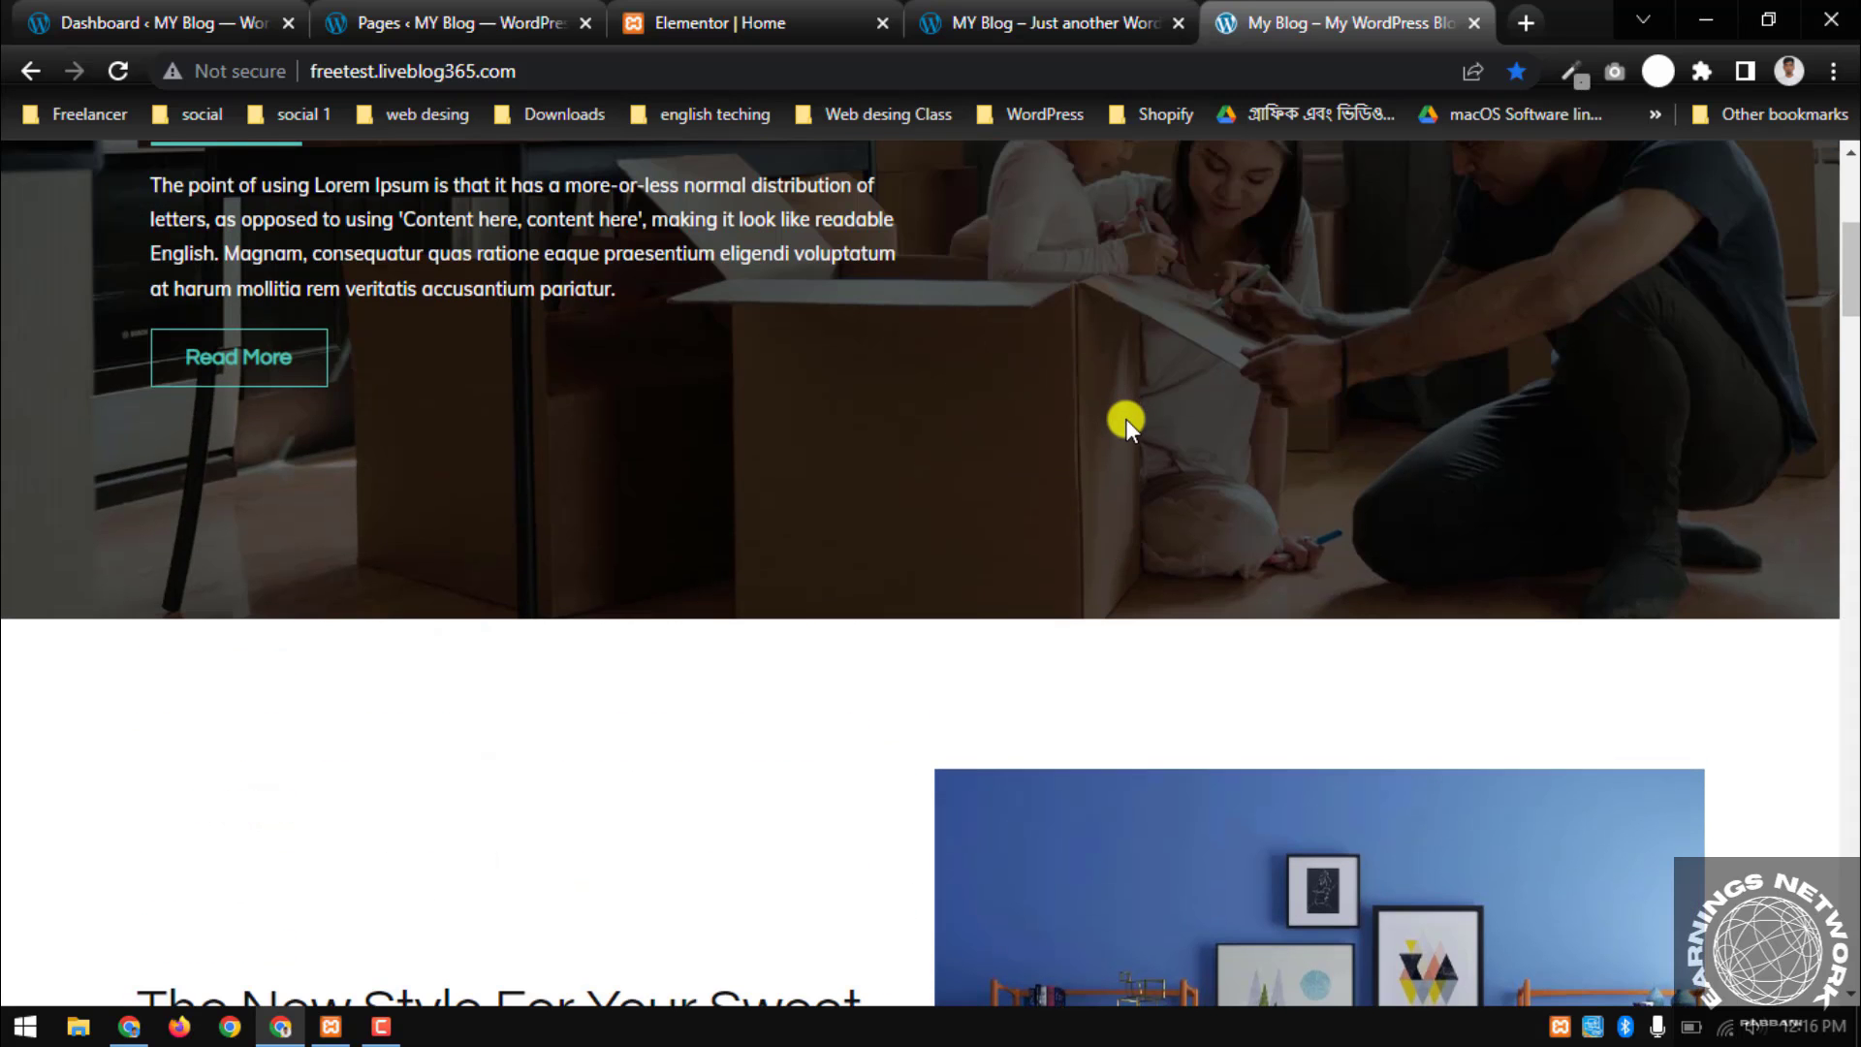
scroll(1125, 419, "down", 2)
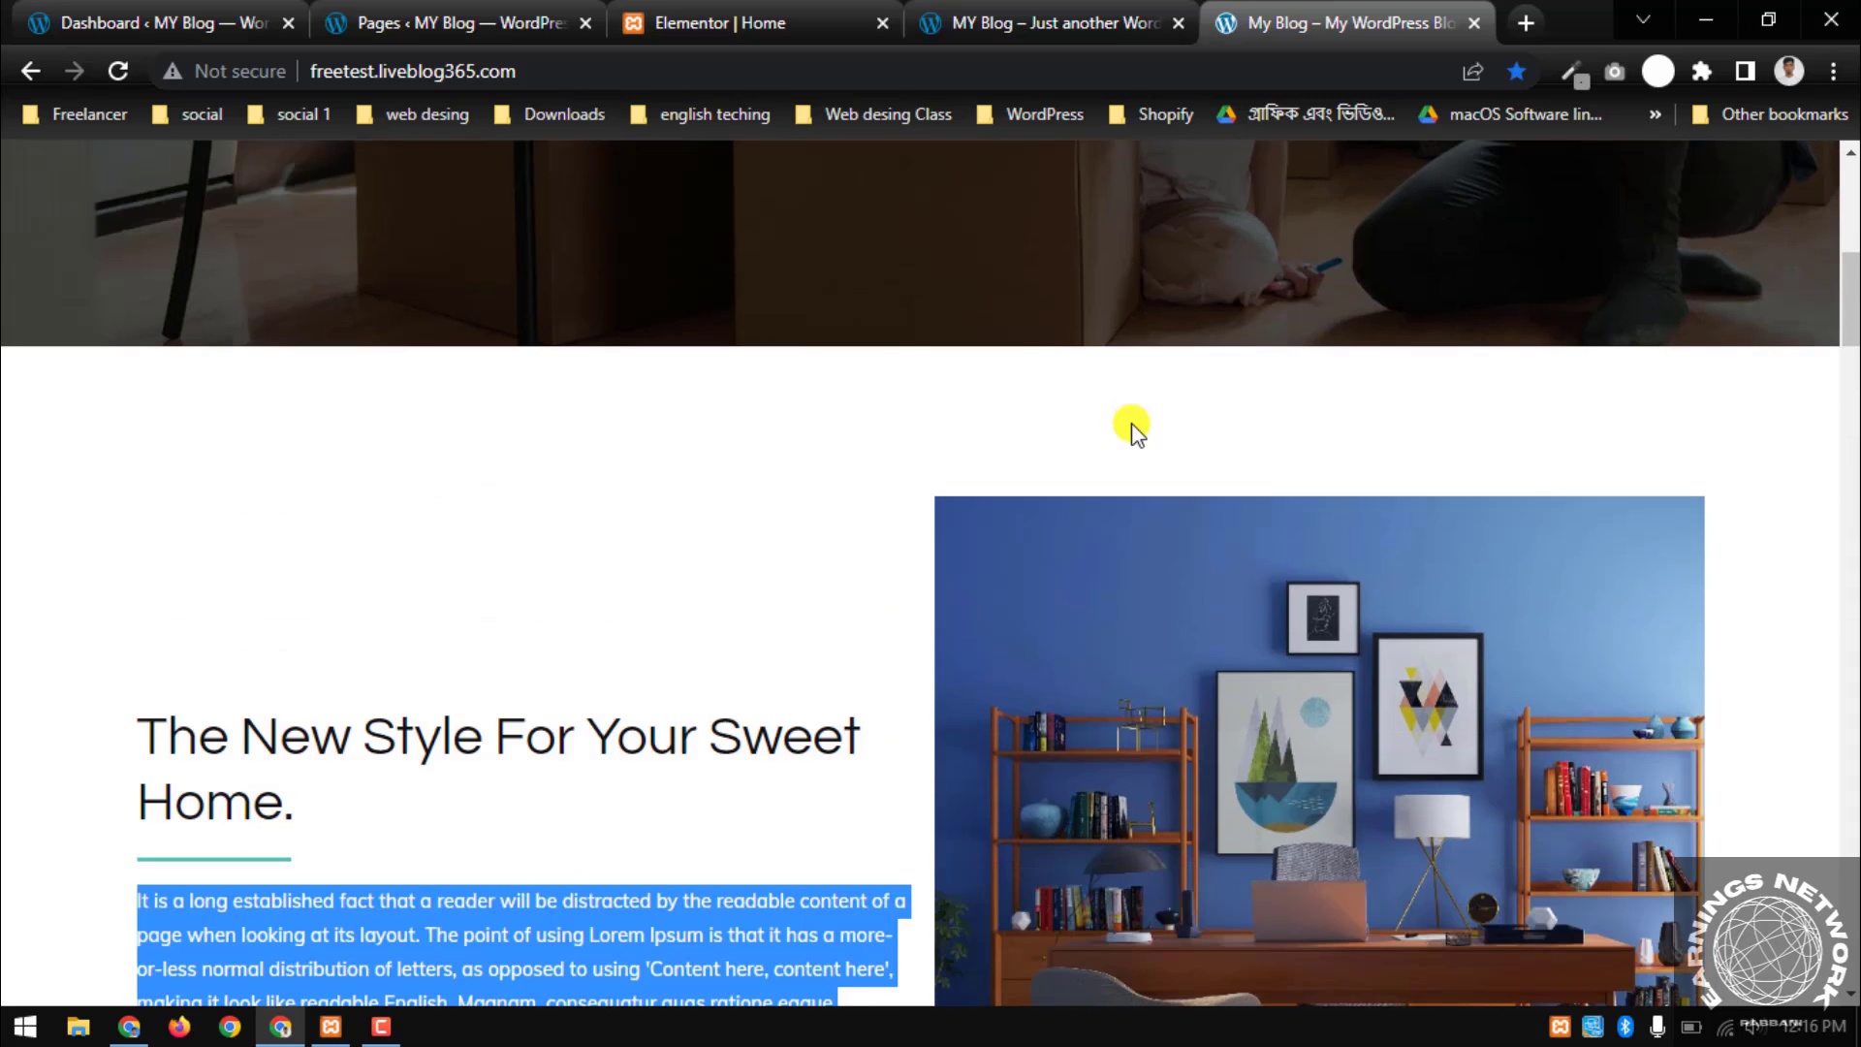
scroll(1132, 423, "down", 1)
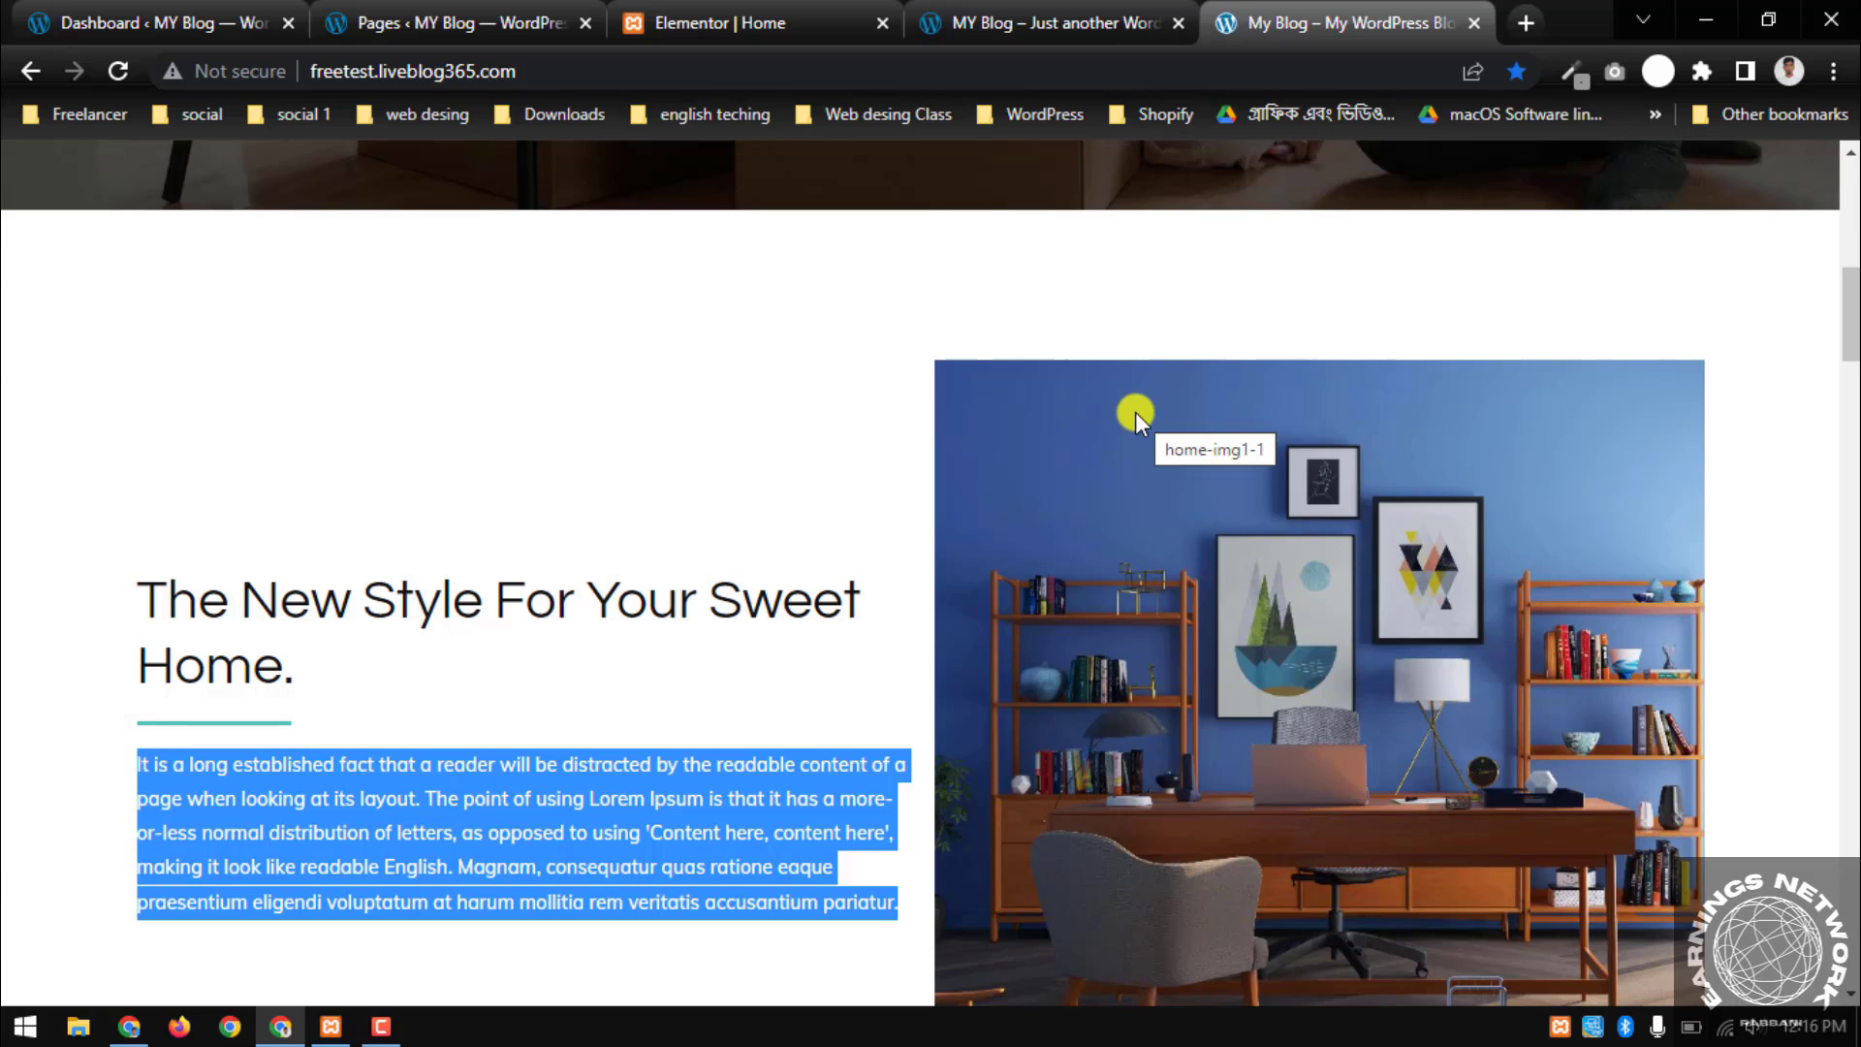
scroll(1128, 423, "down", 1)
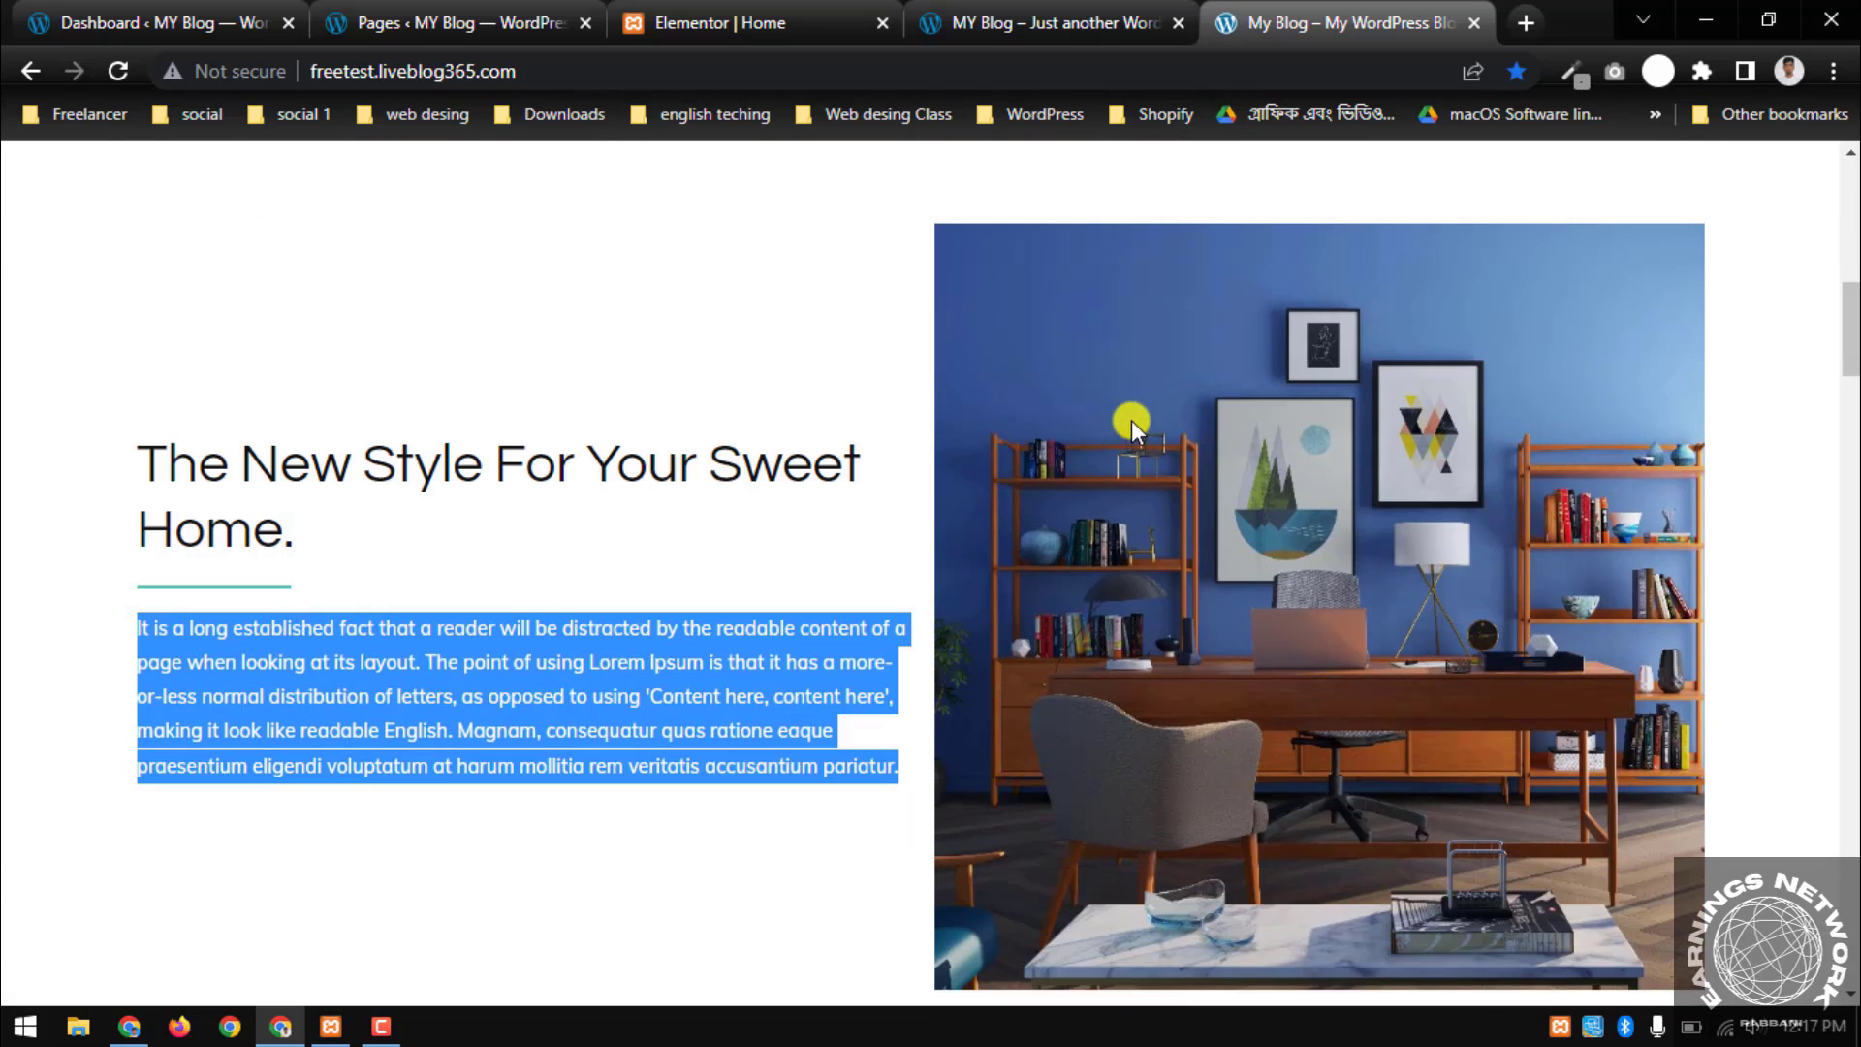
left_click(789, 15)
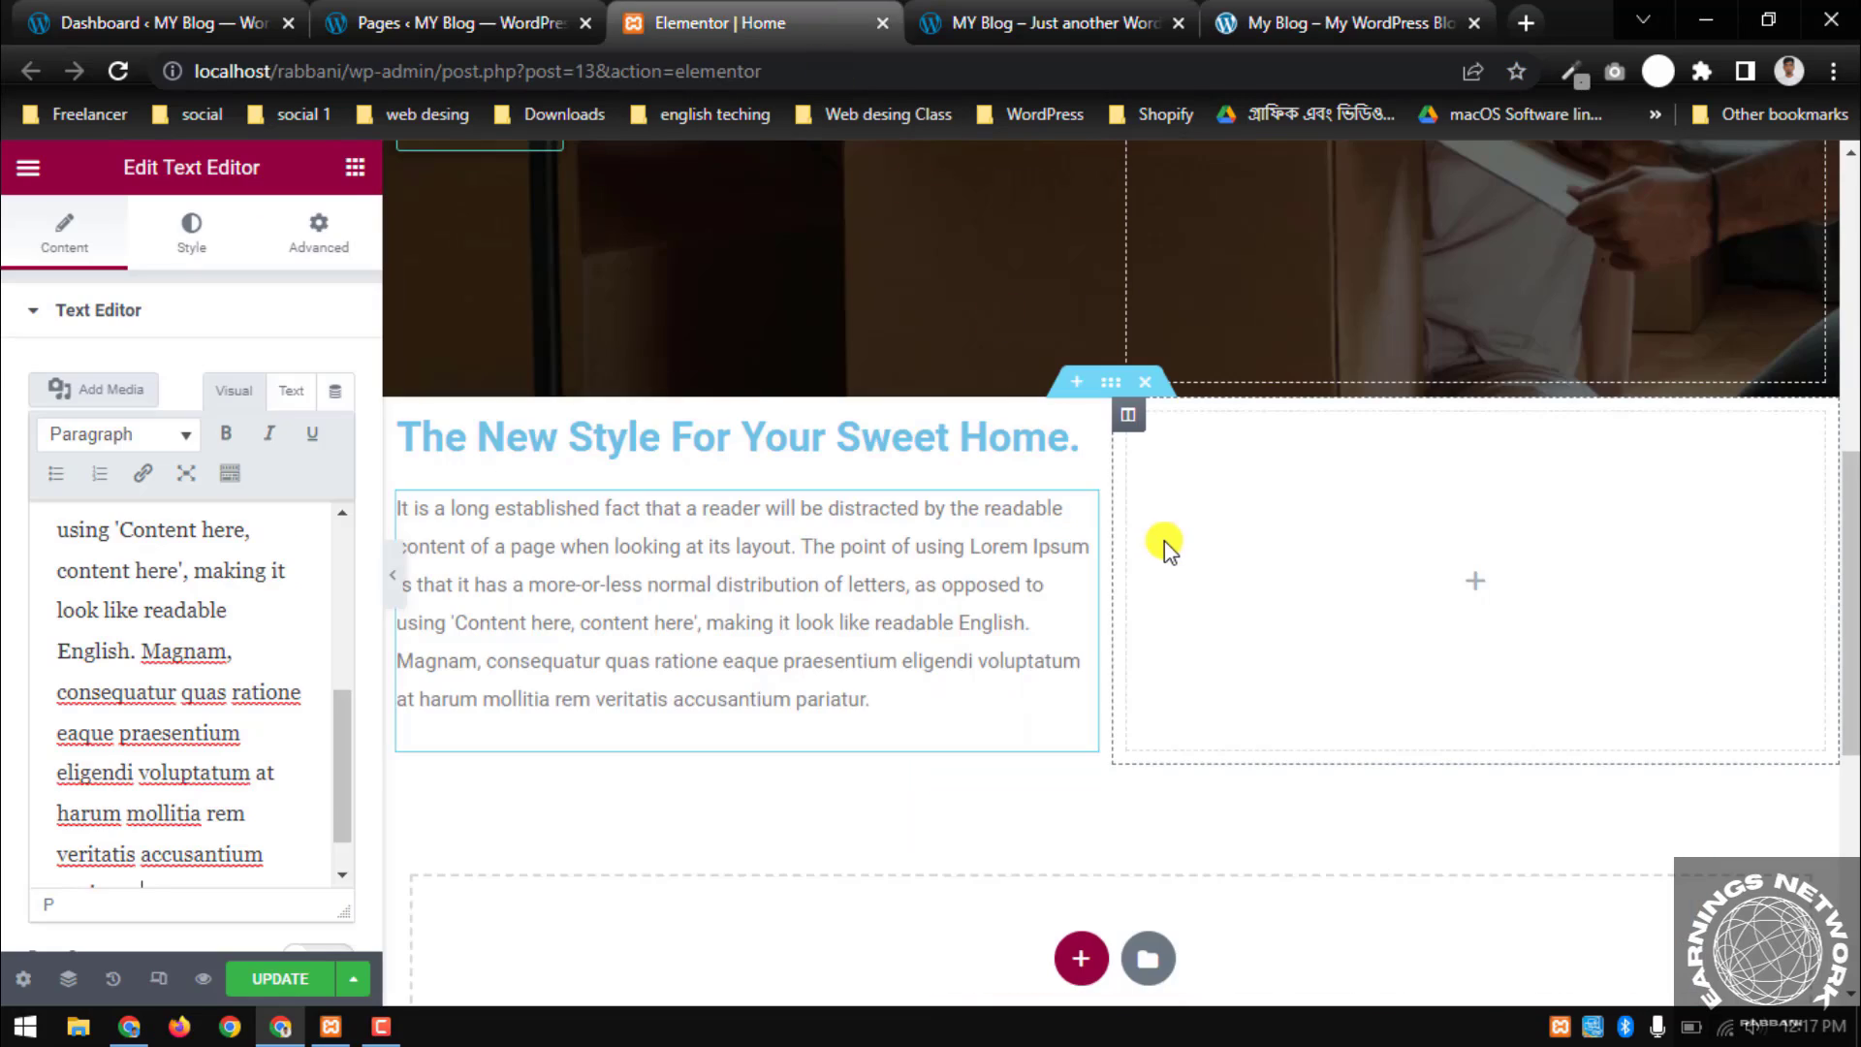
left_click(1284, 550)
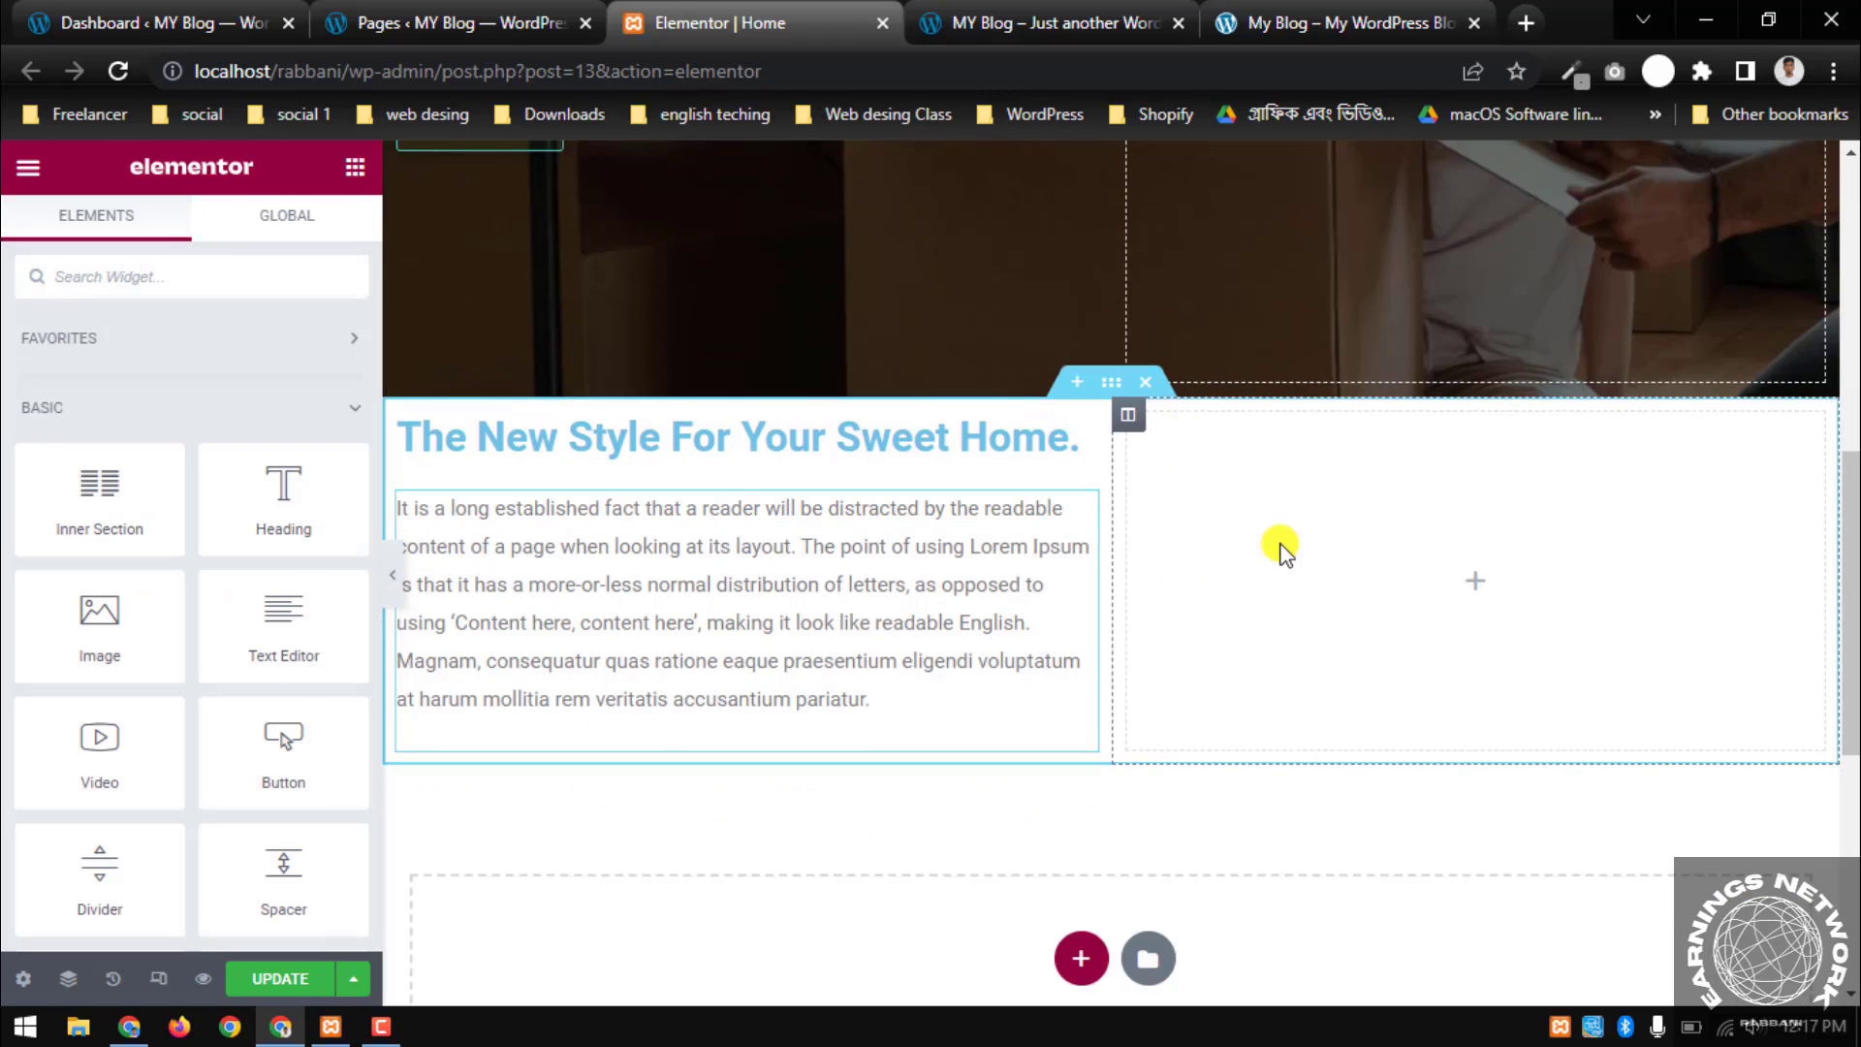
left_click(1290, 14)
scroll(1317, 540, "down", 5)
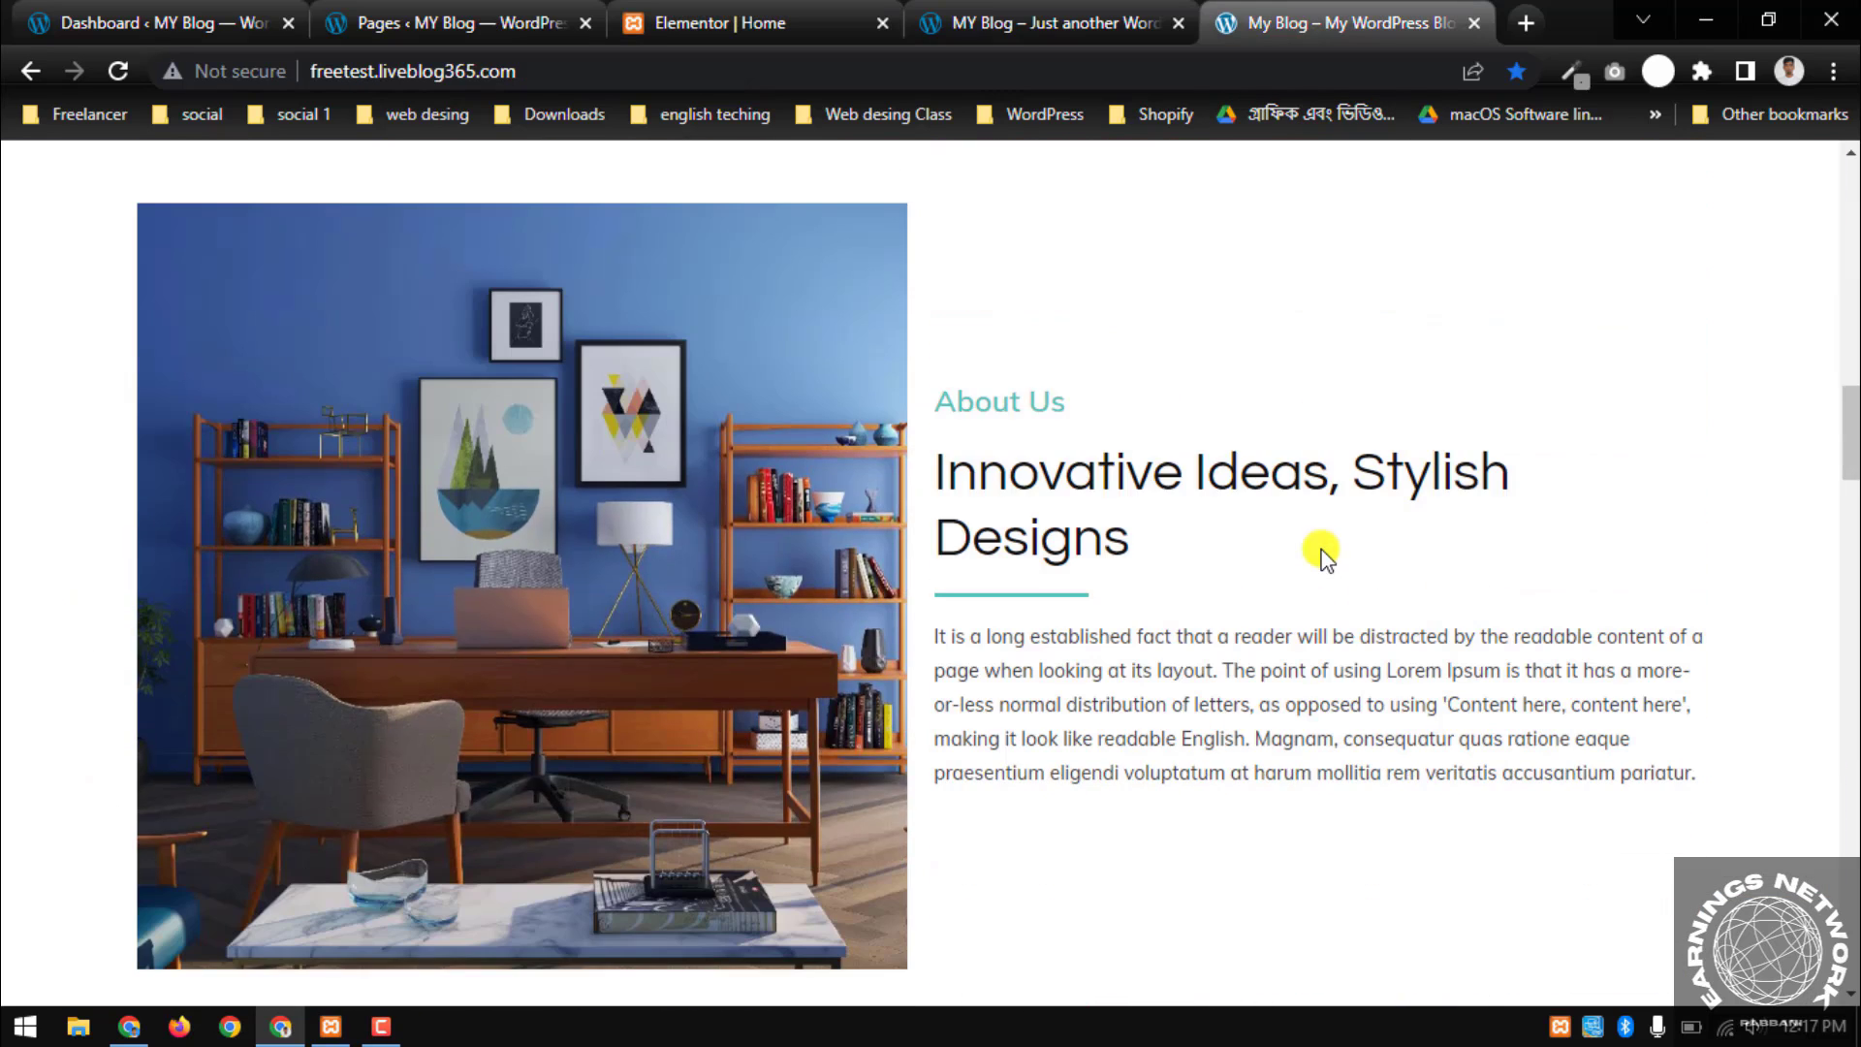
scroll(1260, 524, "up", 1)
left_click(826, 15)
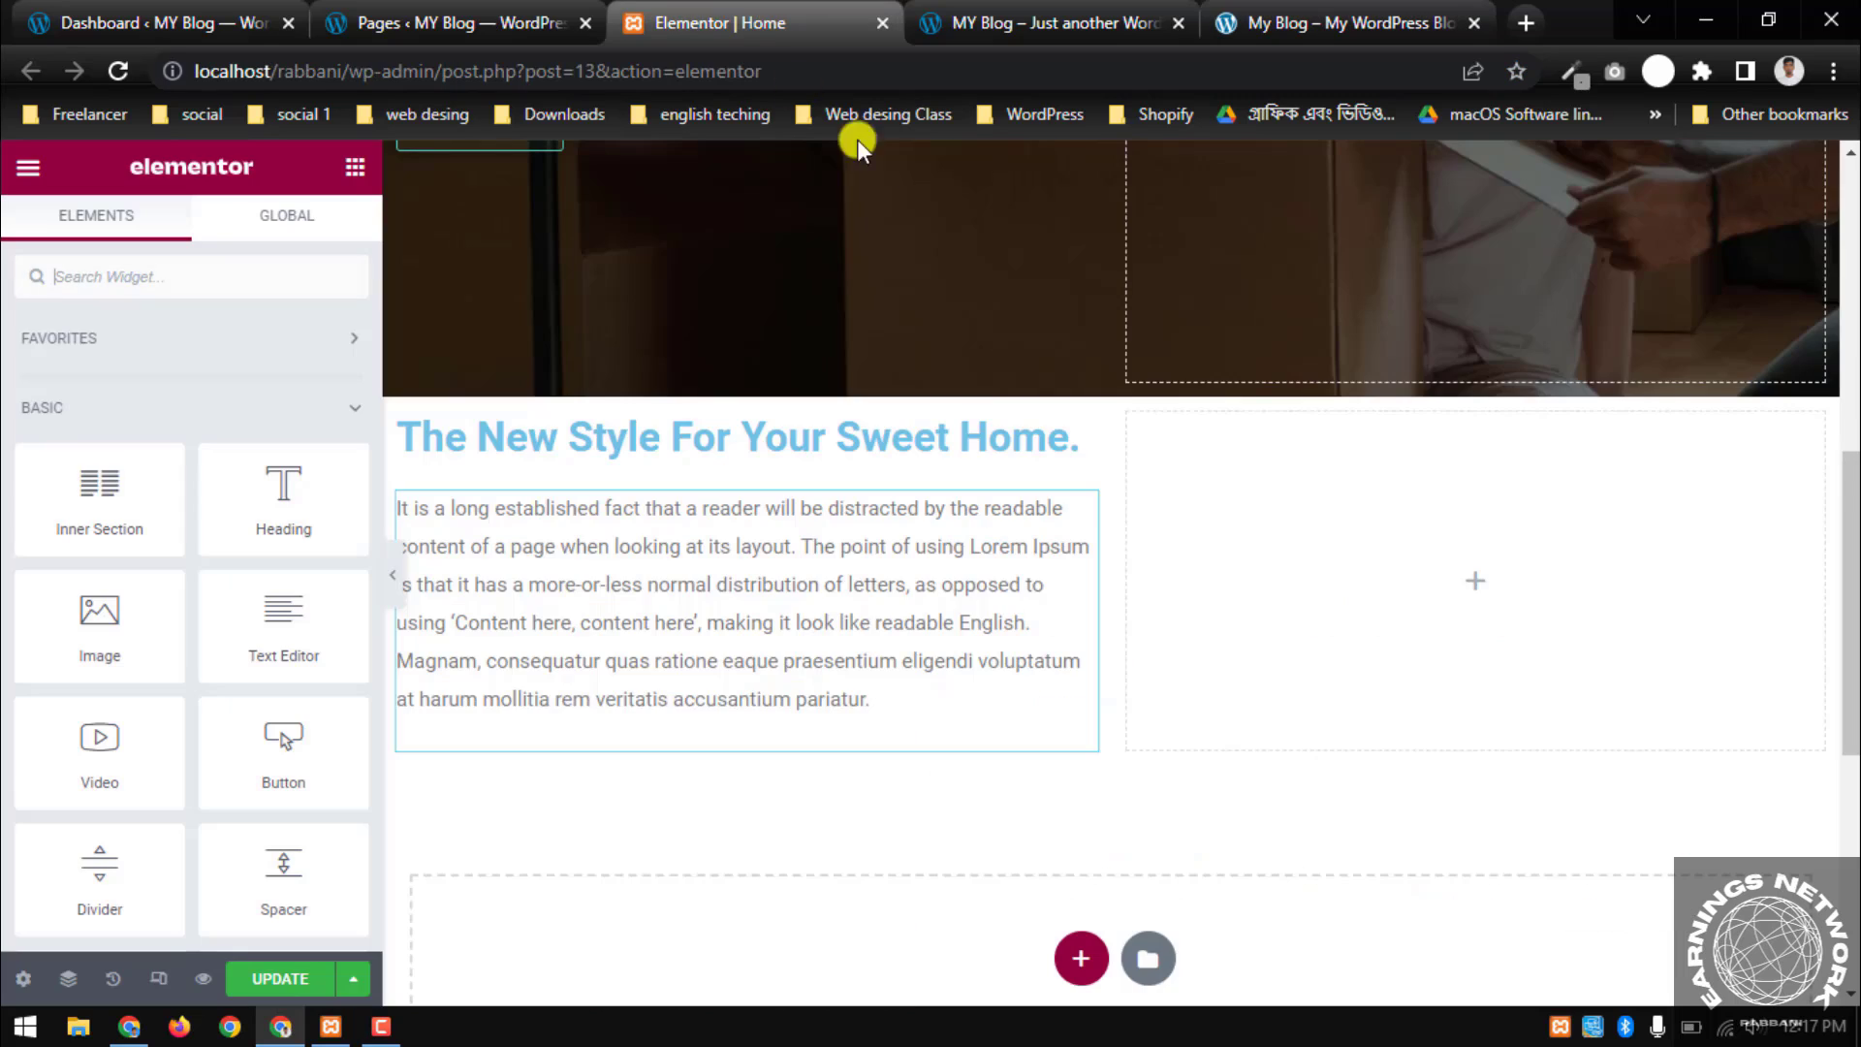
Upload all images from the "earnings network" folder in Downloads to the local site's WordPress media library
left_click(516, 11)
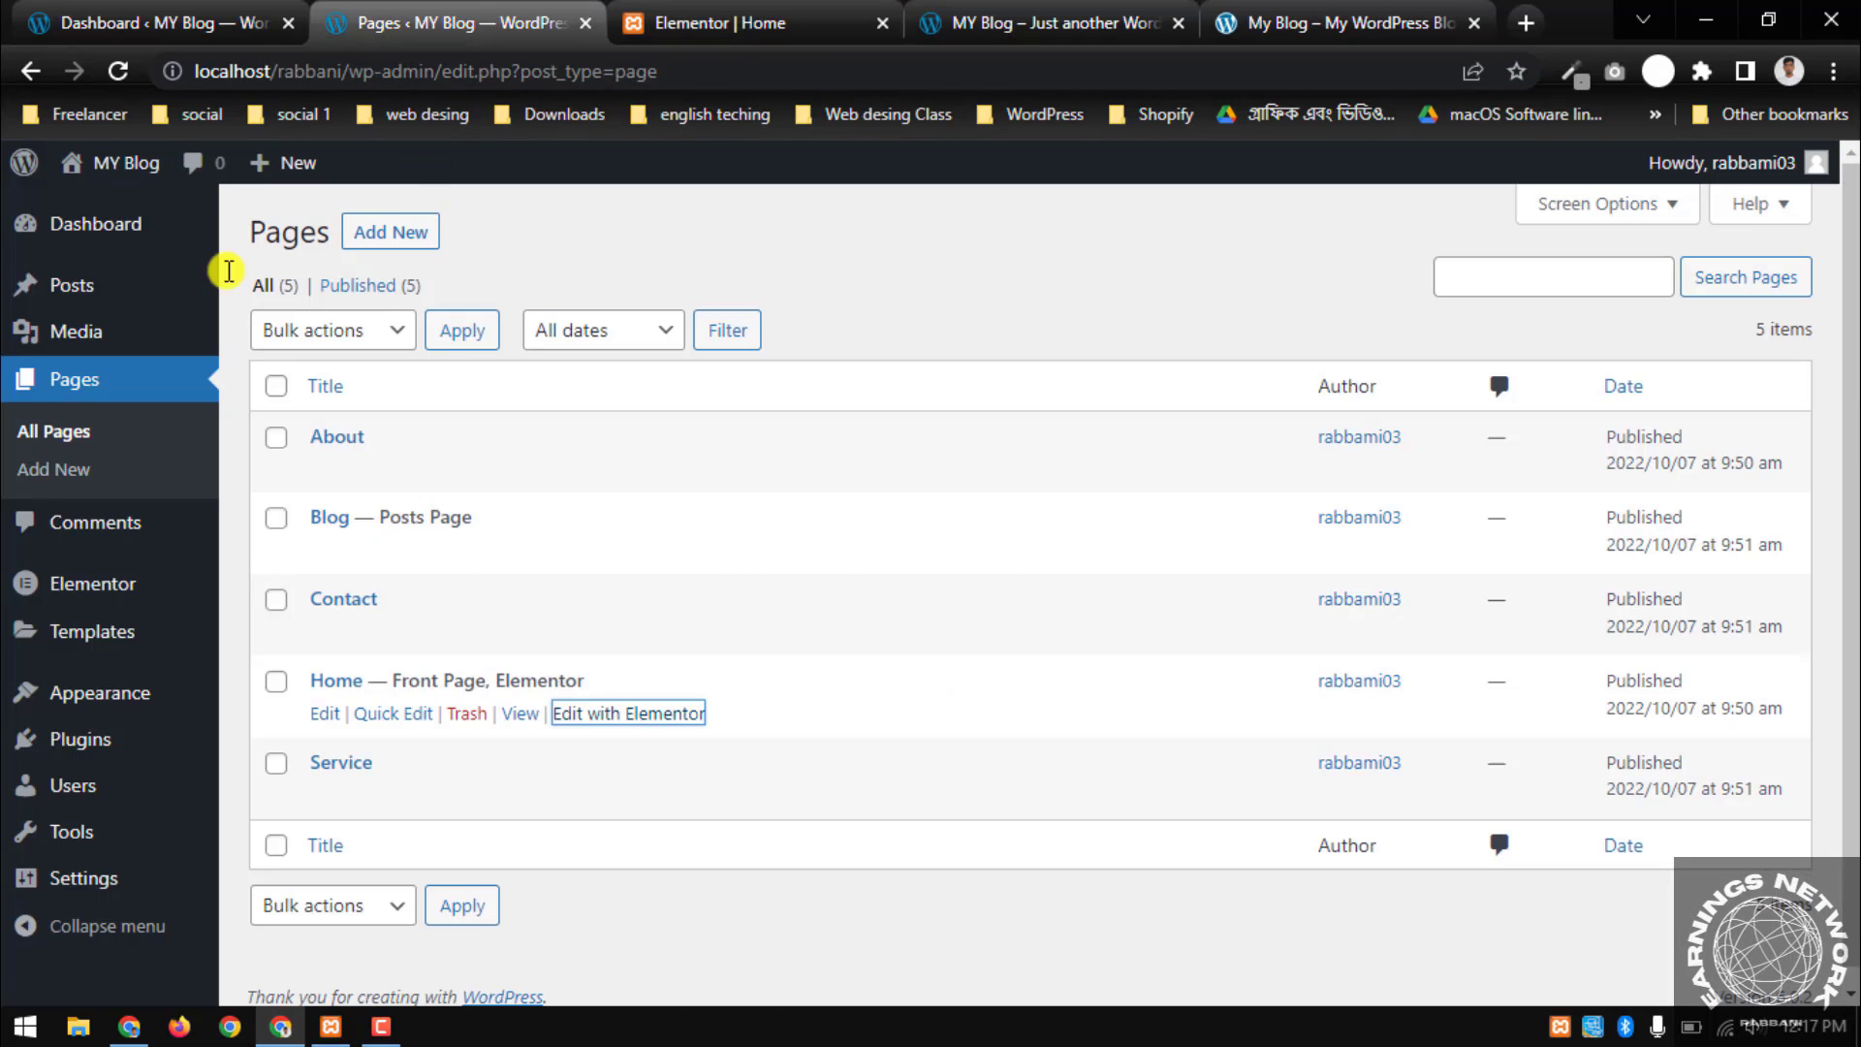
left_click(65, 335)
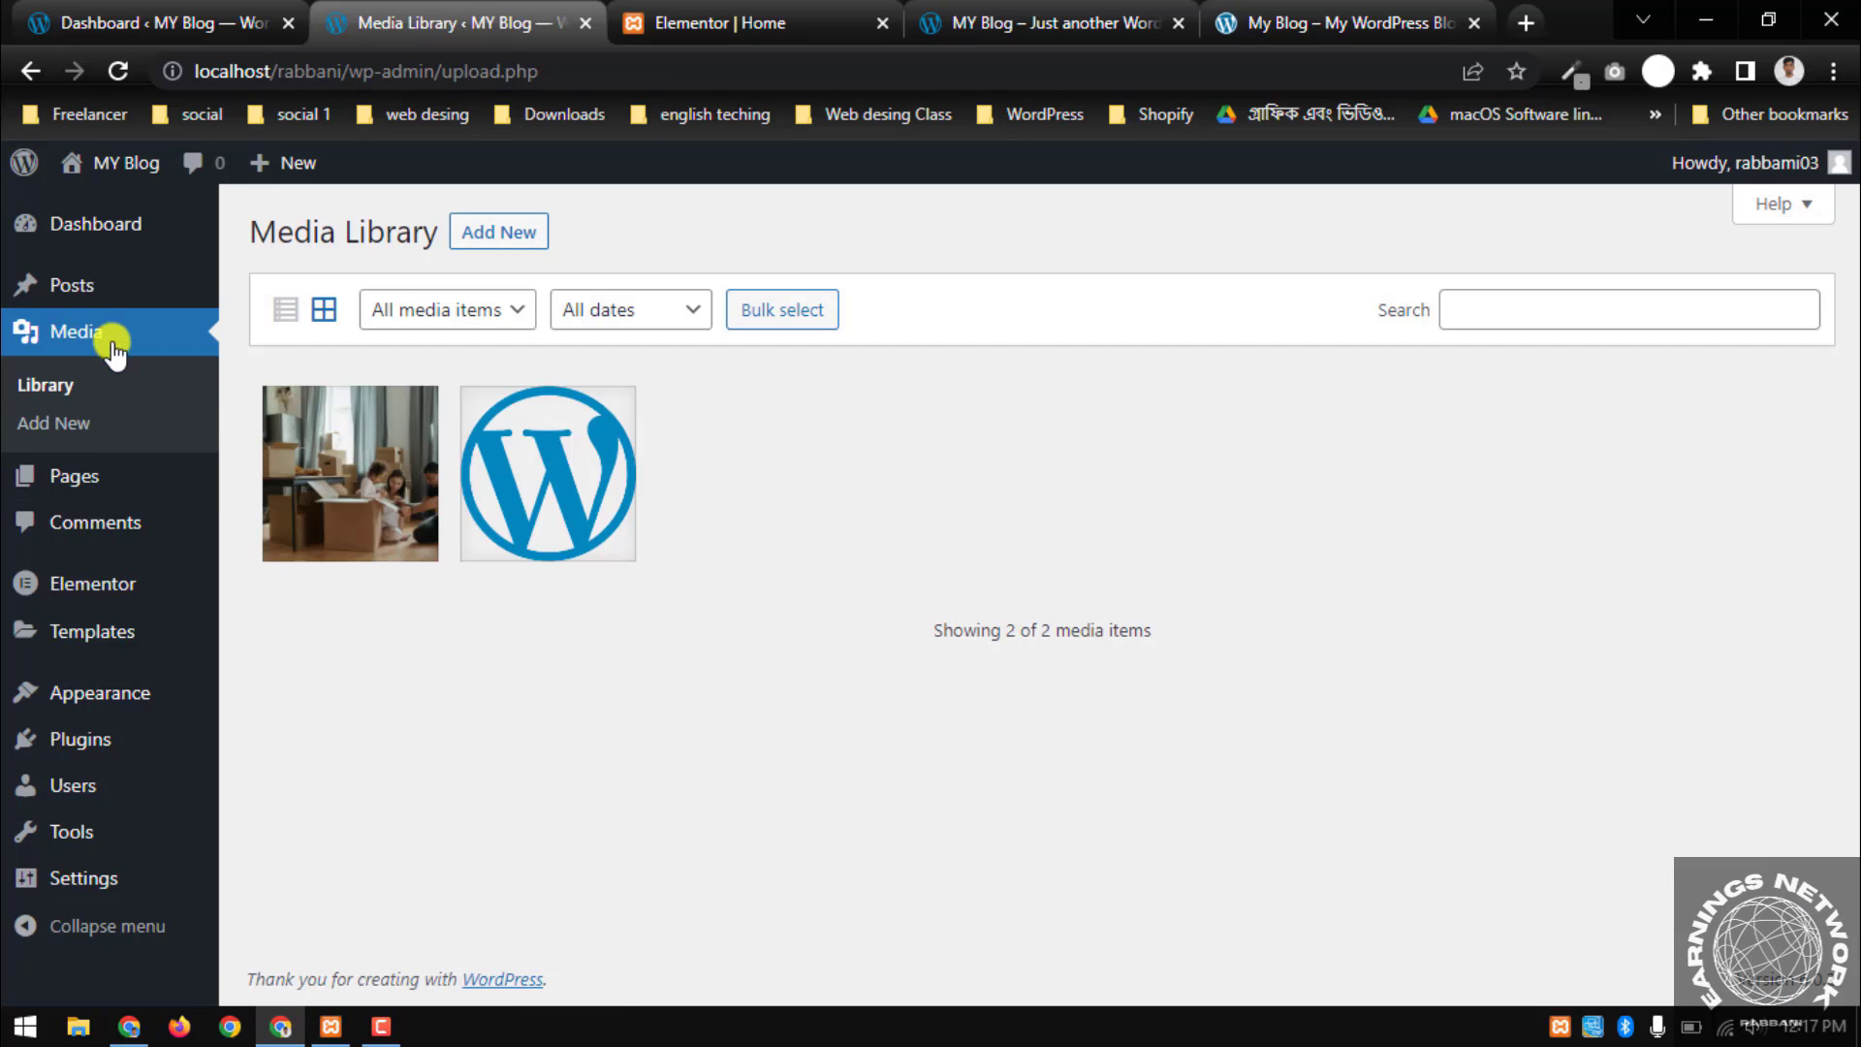
left_click(499, 237)
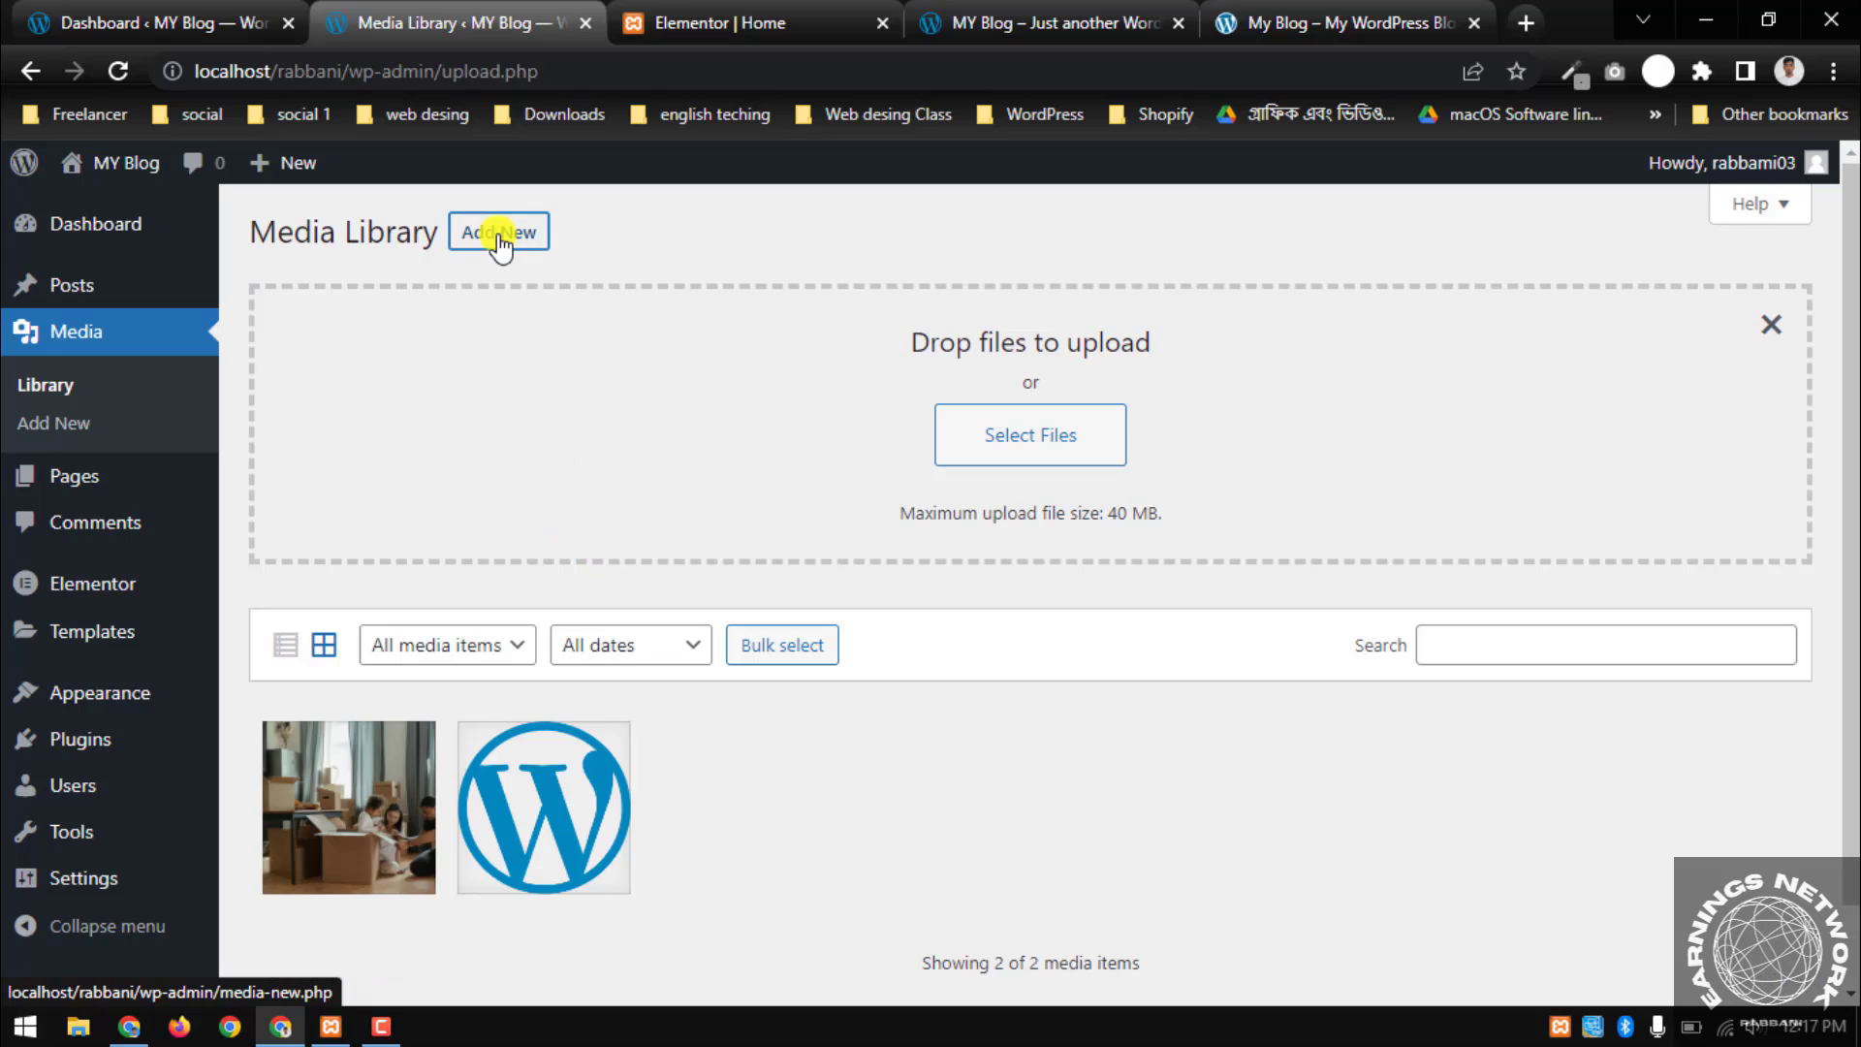
left_click(1025, 433)
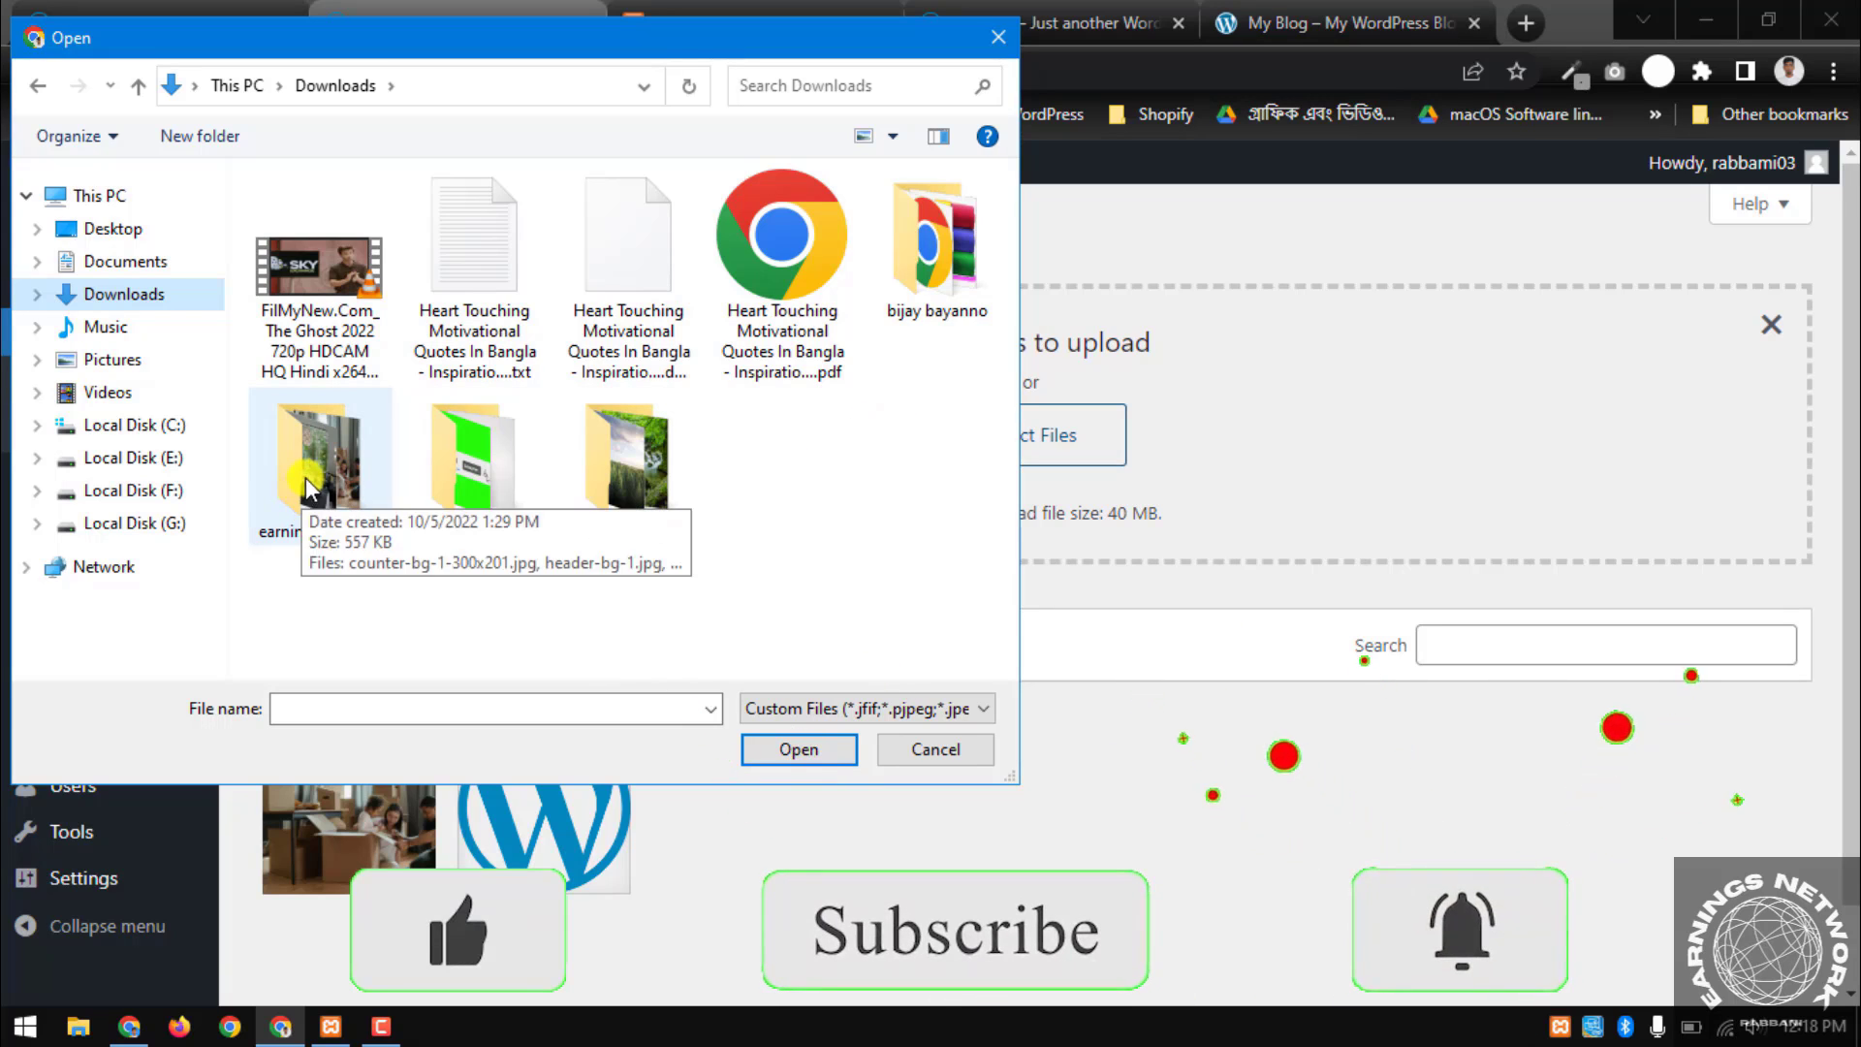
double_click(286, 506)
key("ctrl+a")
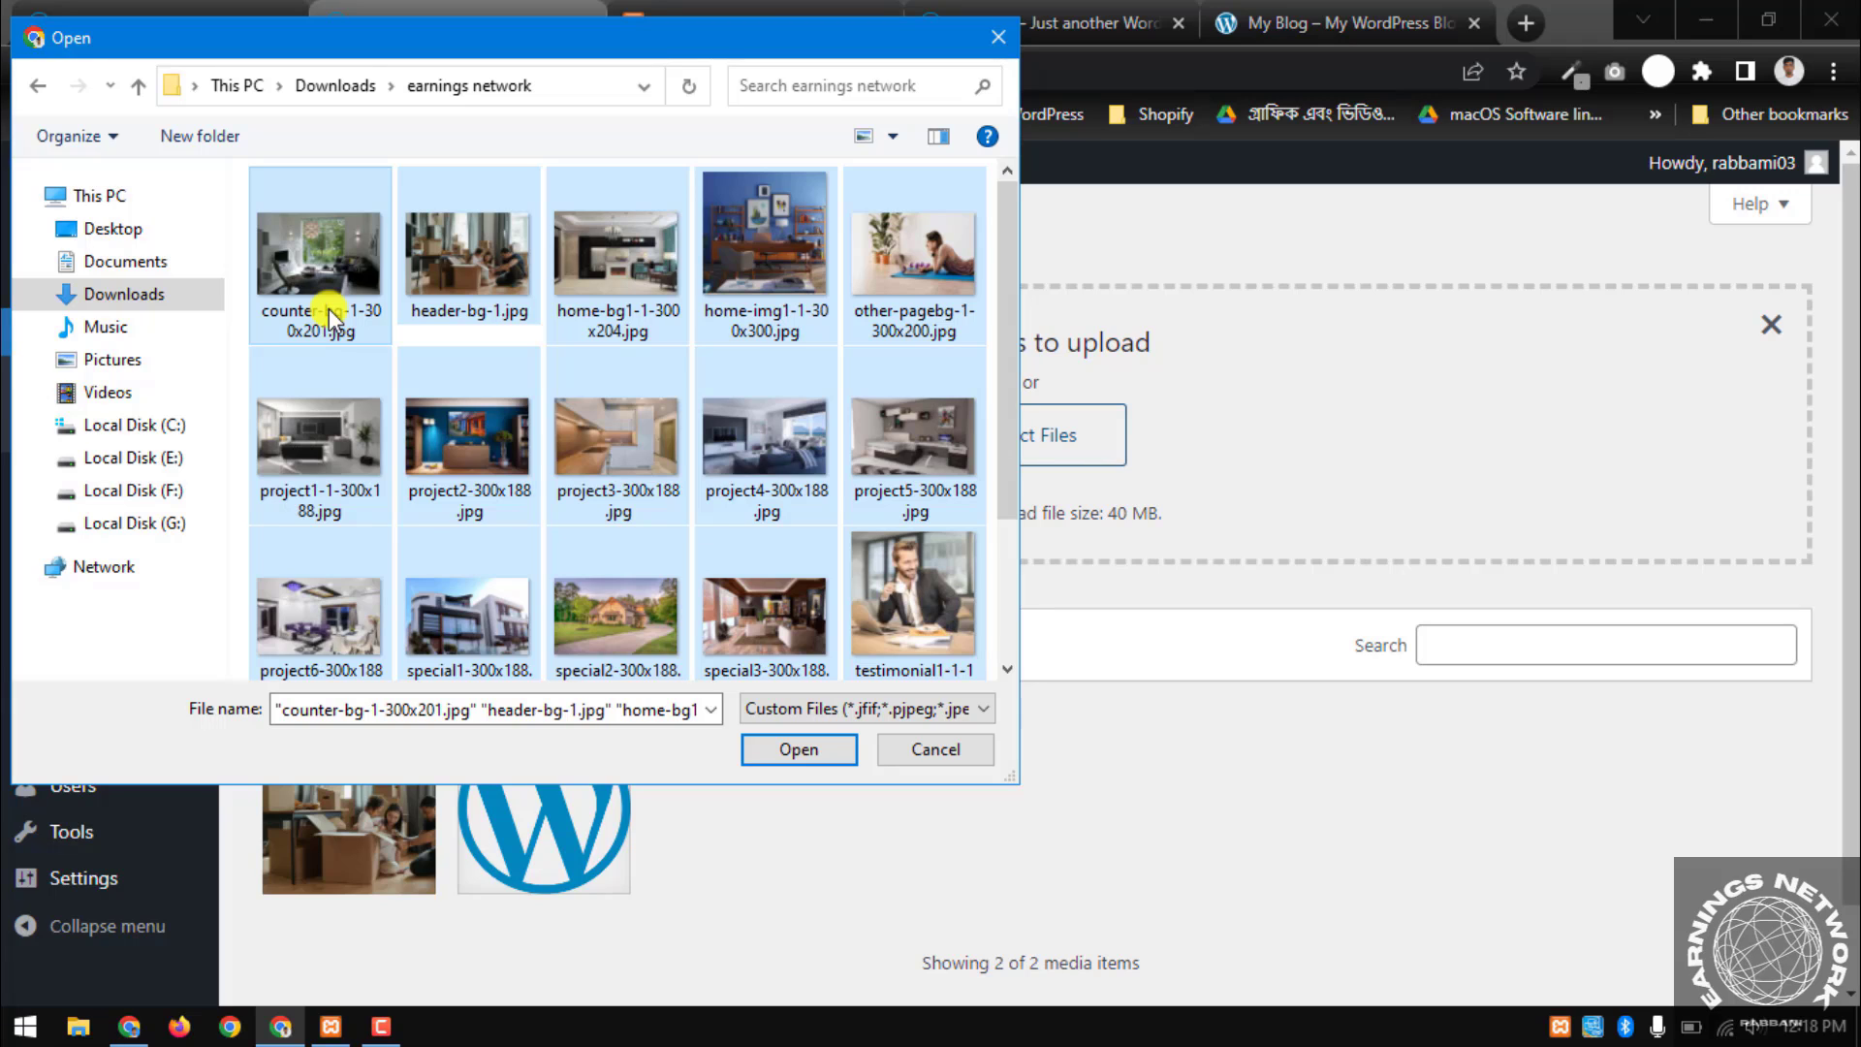
scroll(329, 316, "down", 2)
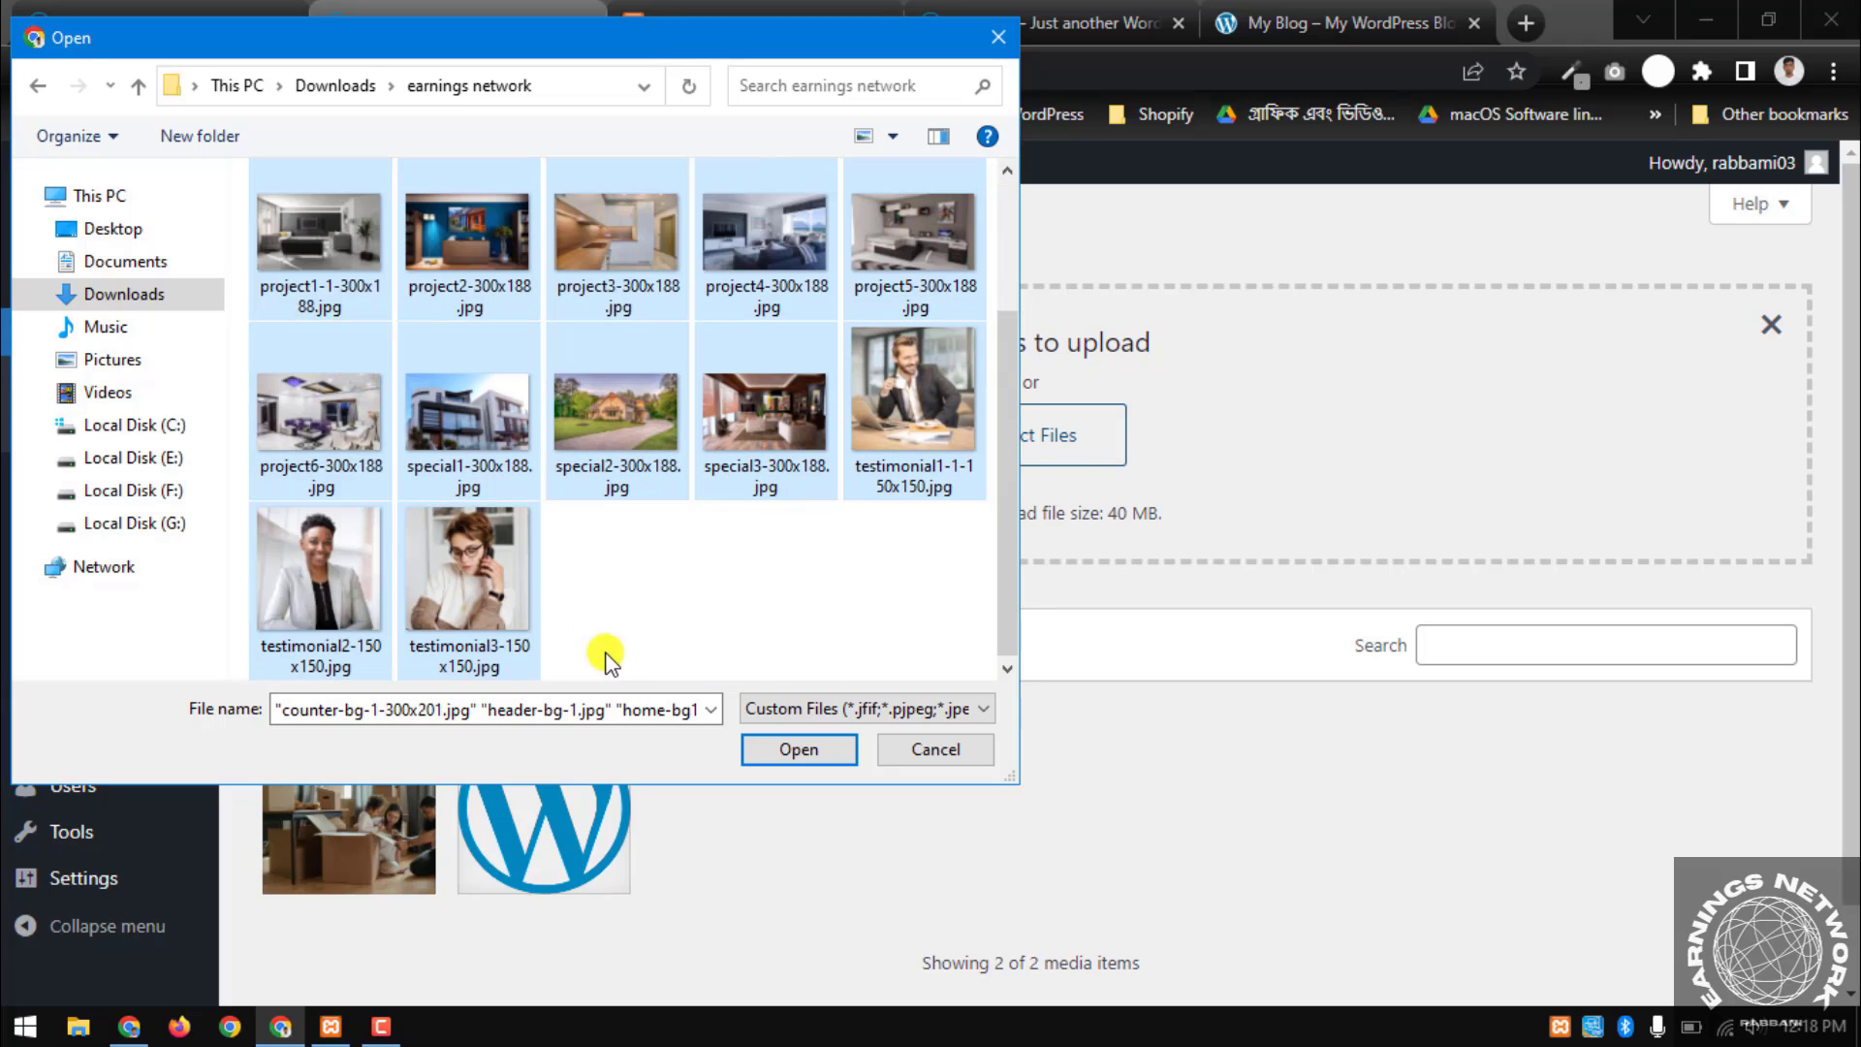
left_click(795, 749)
scroll(717, 526, "down", 3)
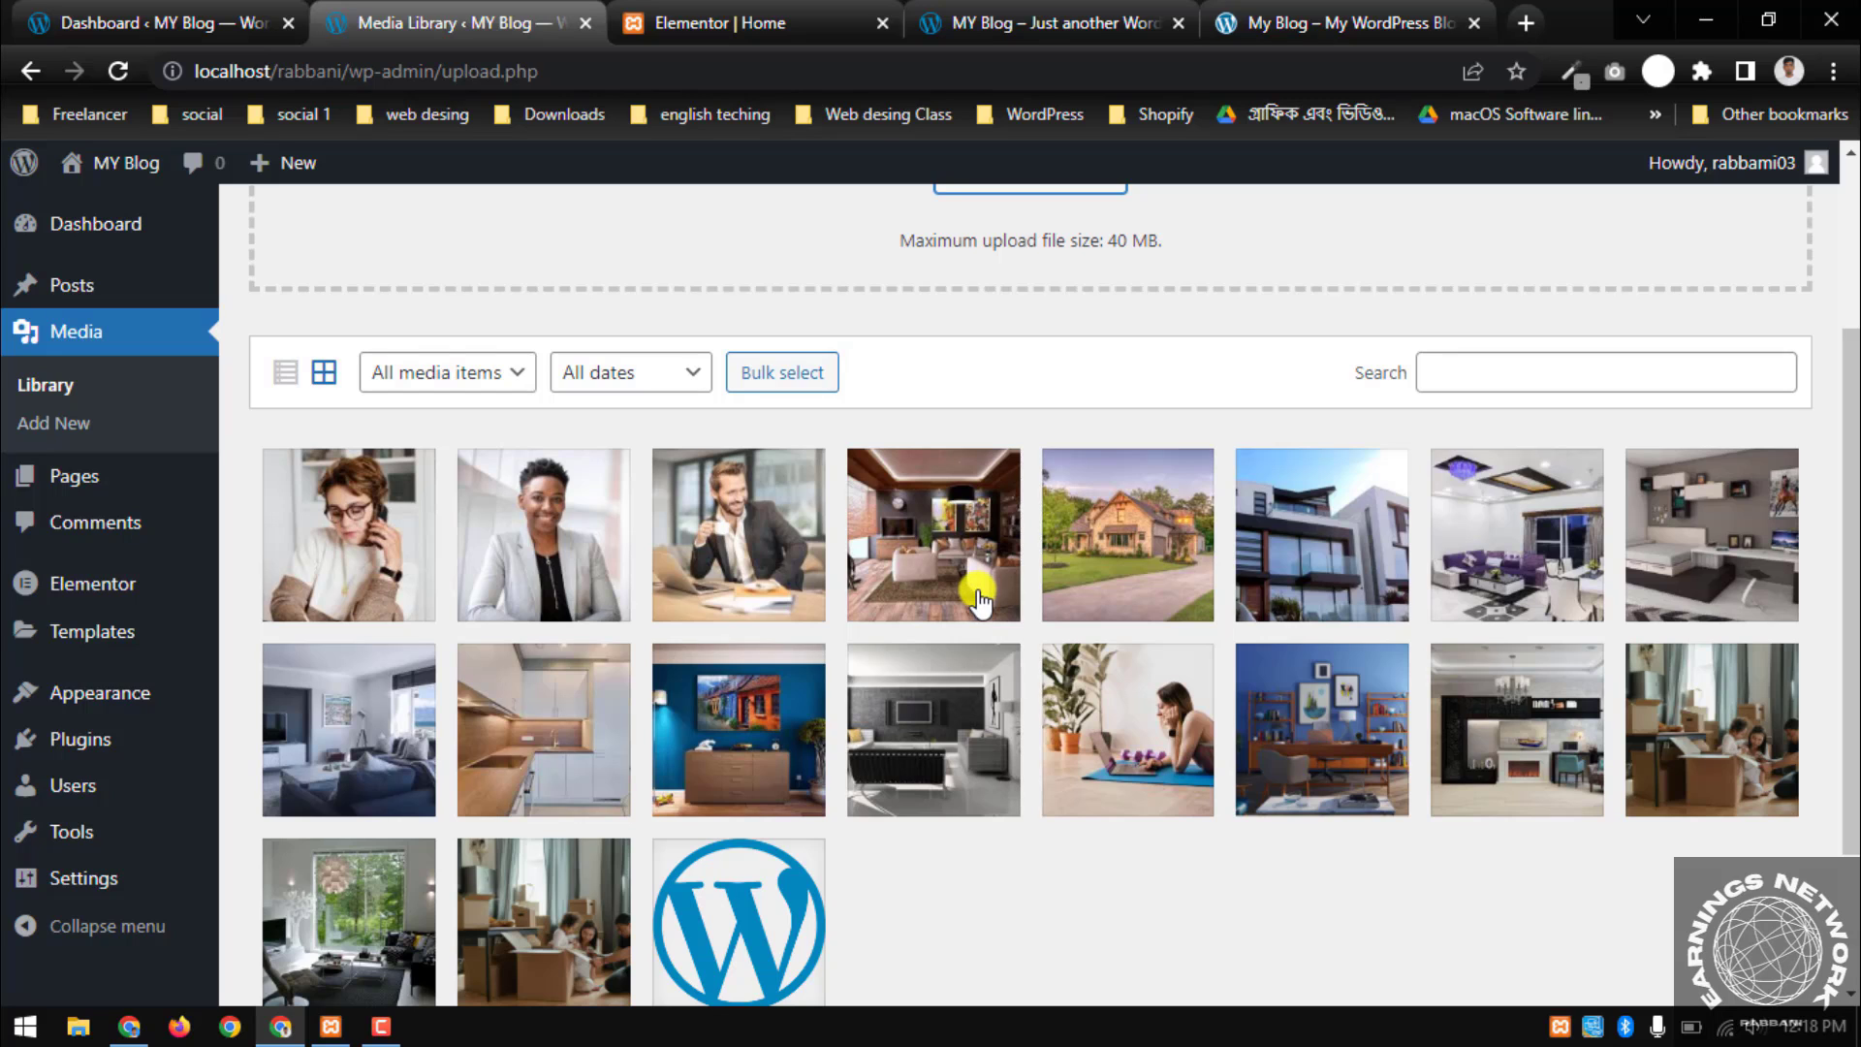
In the Elementor editor, add an Image widget to the section's empty second column and insert home-img1-1-300x300-1.jpg from the media library
left_click(690, 21)
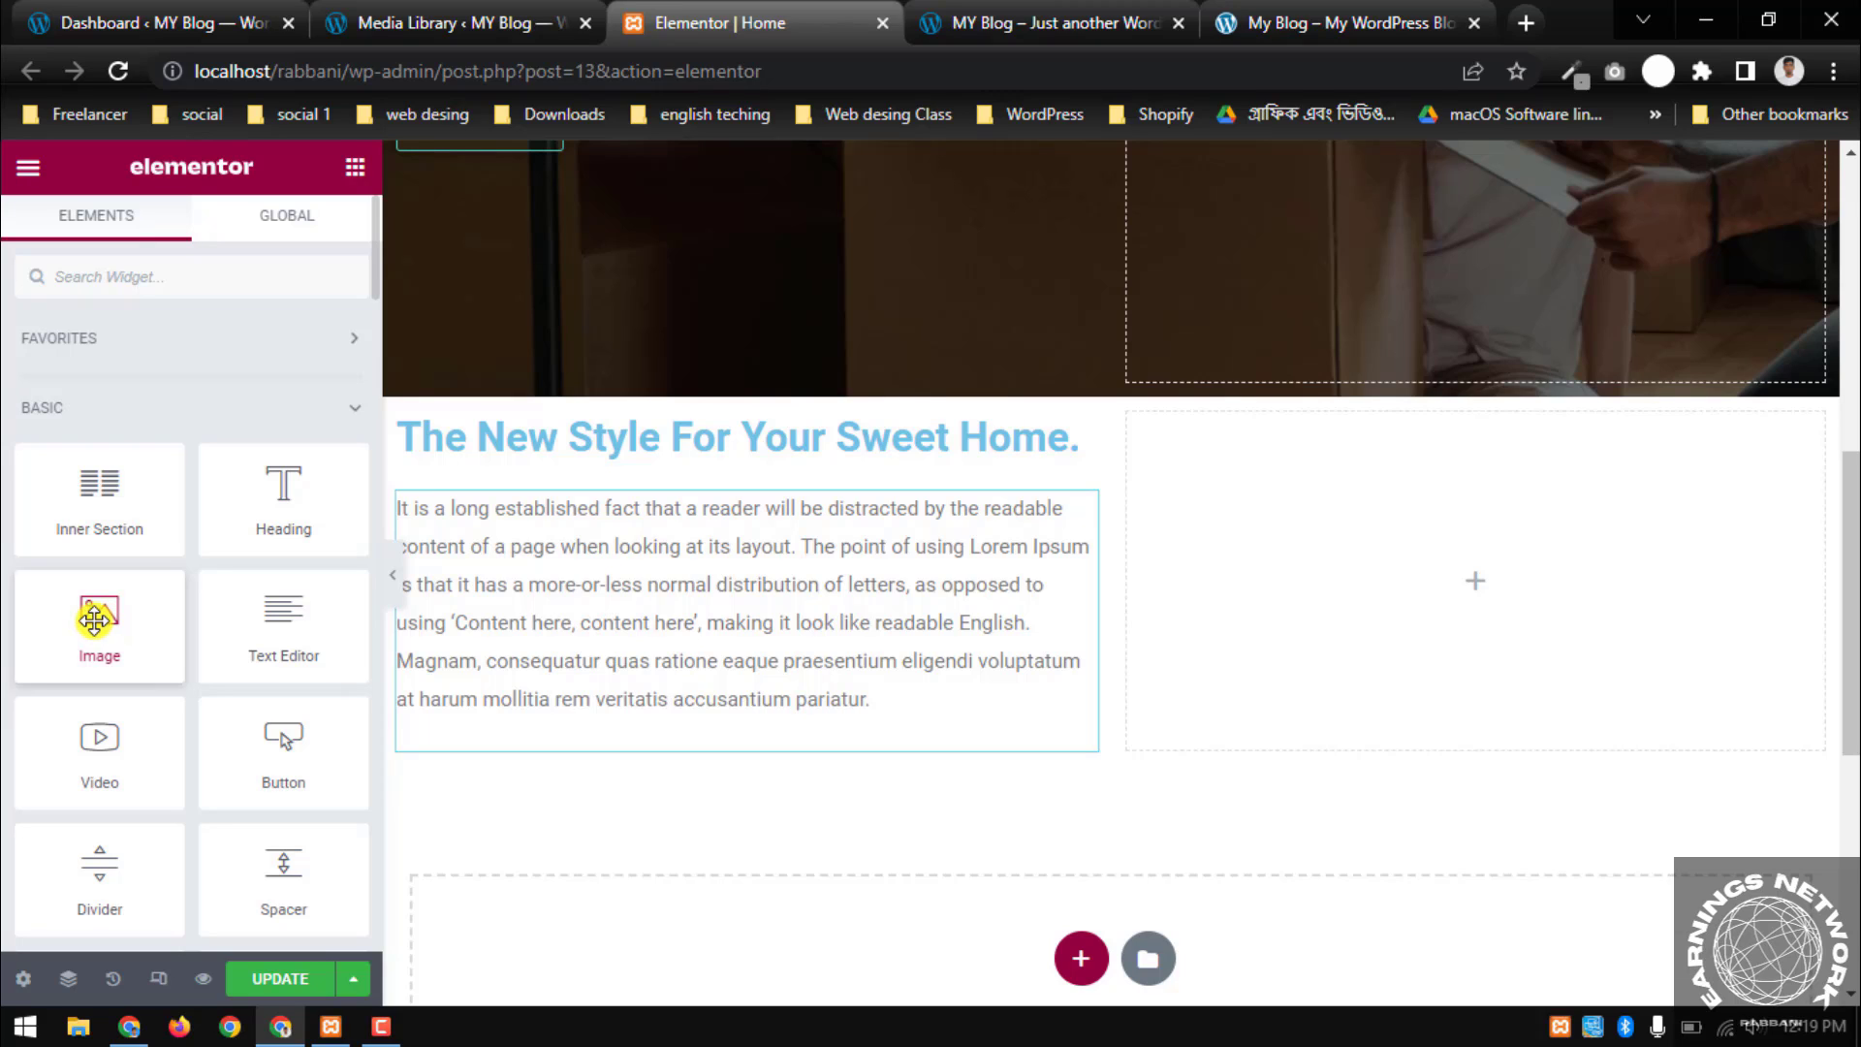
left_click_drag(95, 619, 1454, 565)
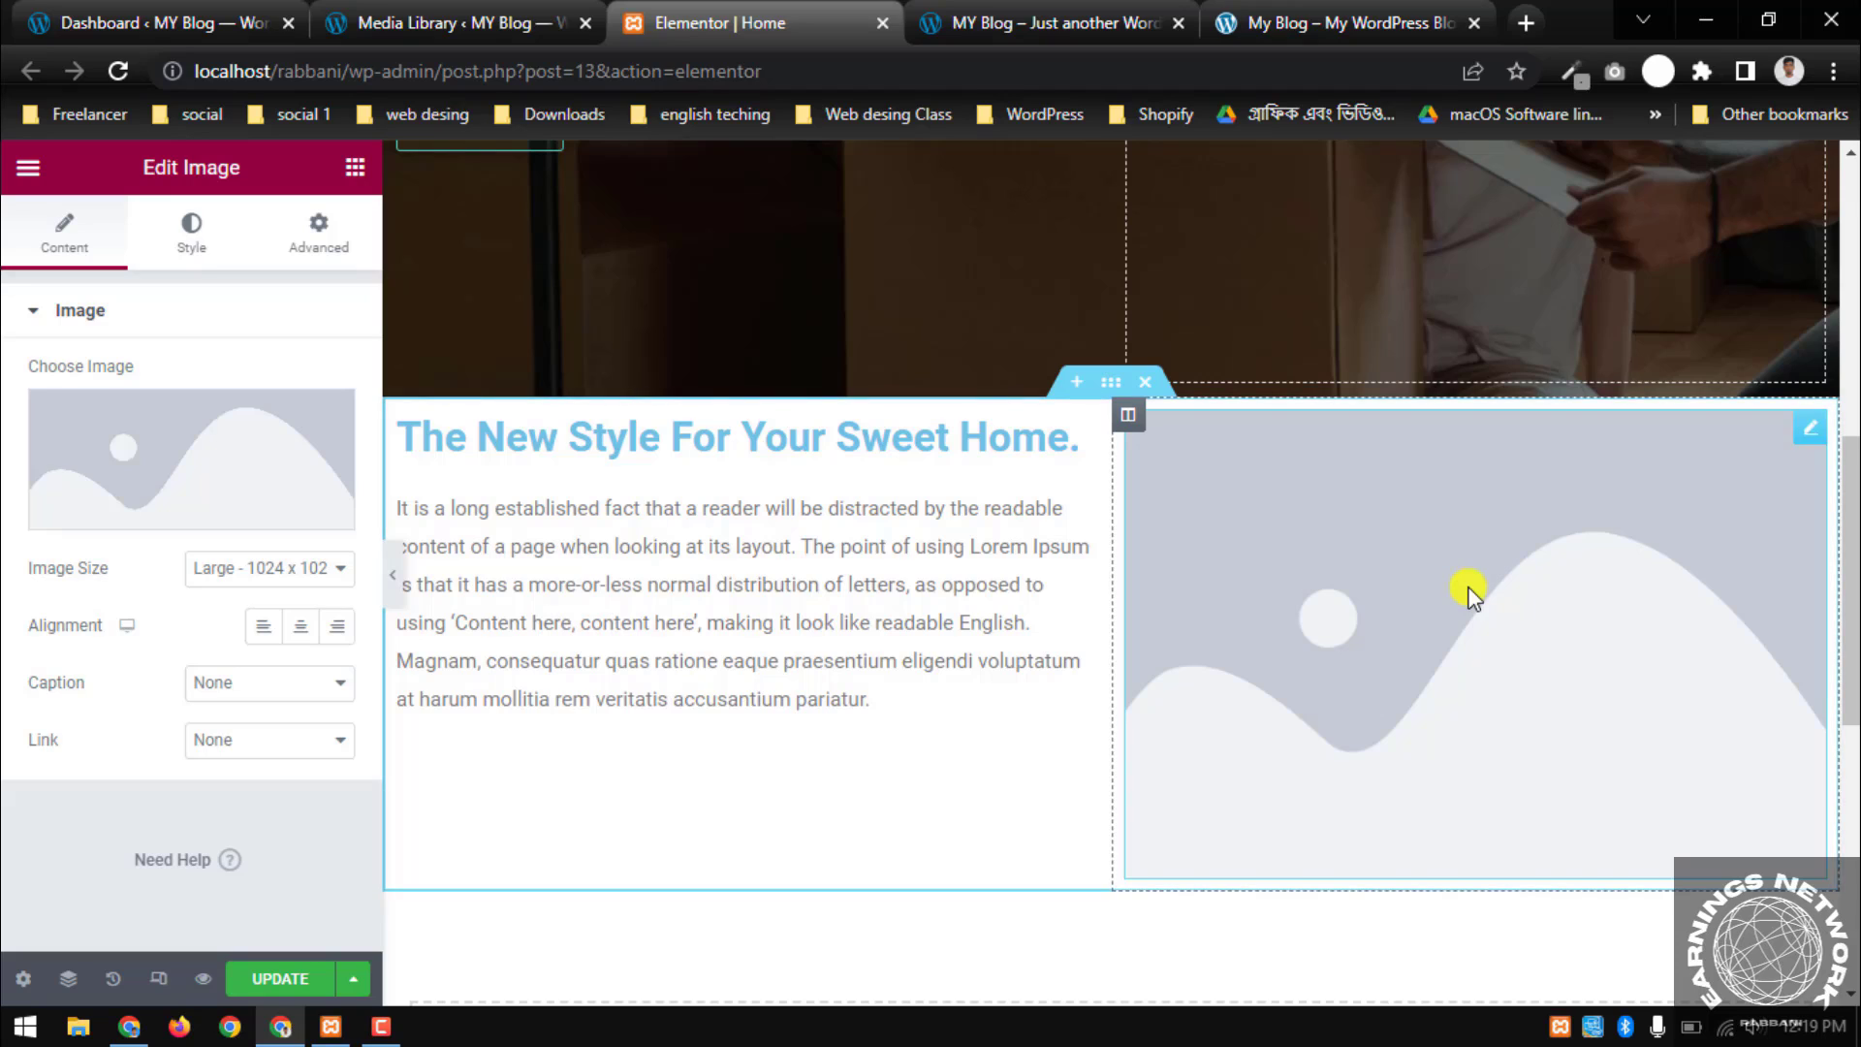
mouse_move(262, 491)
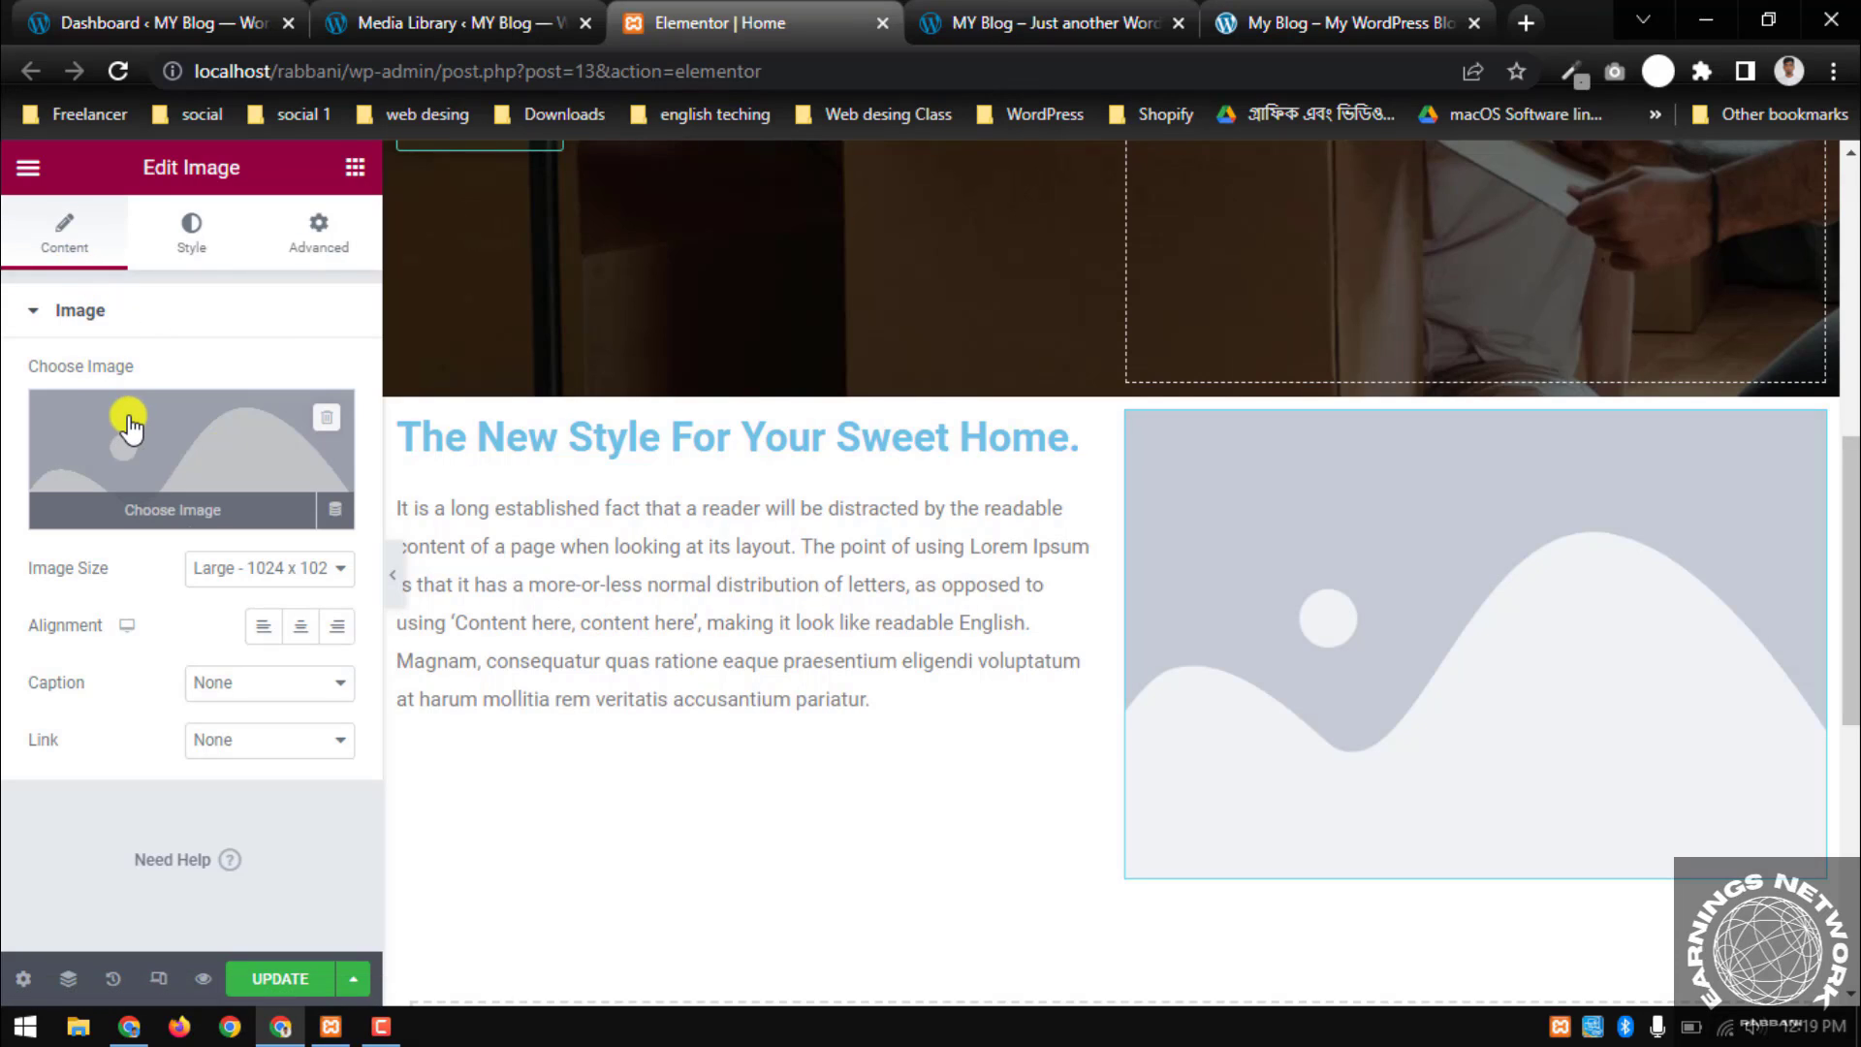
left_click(190, 514)
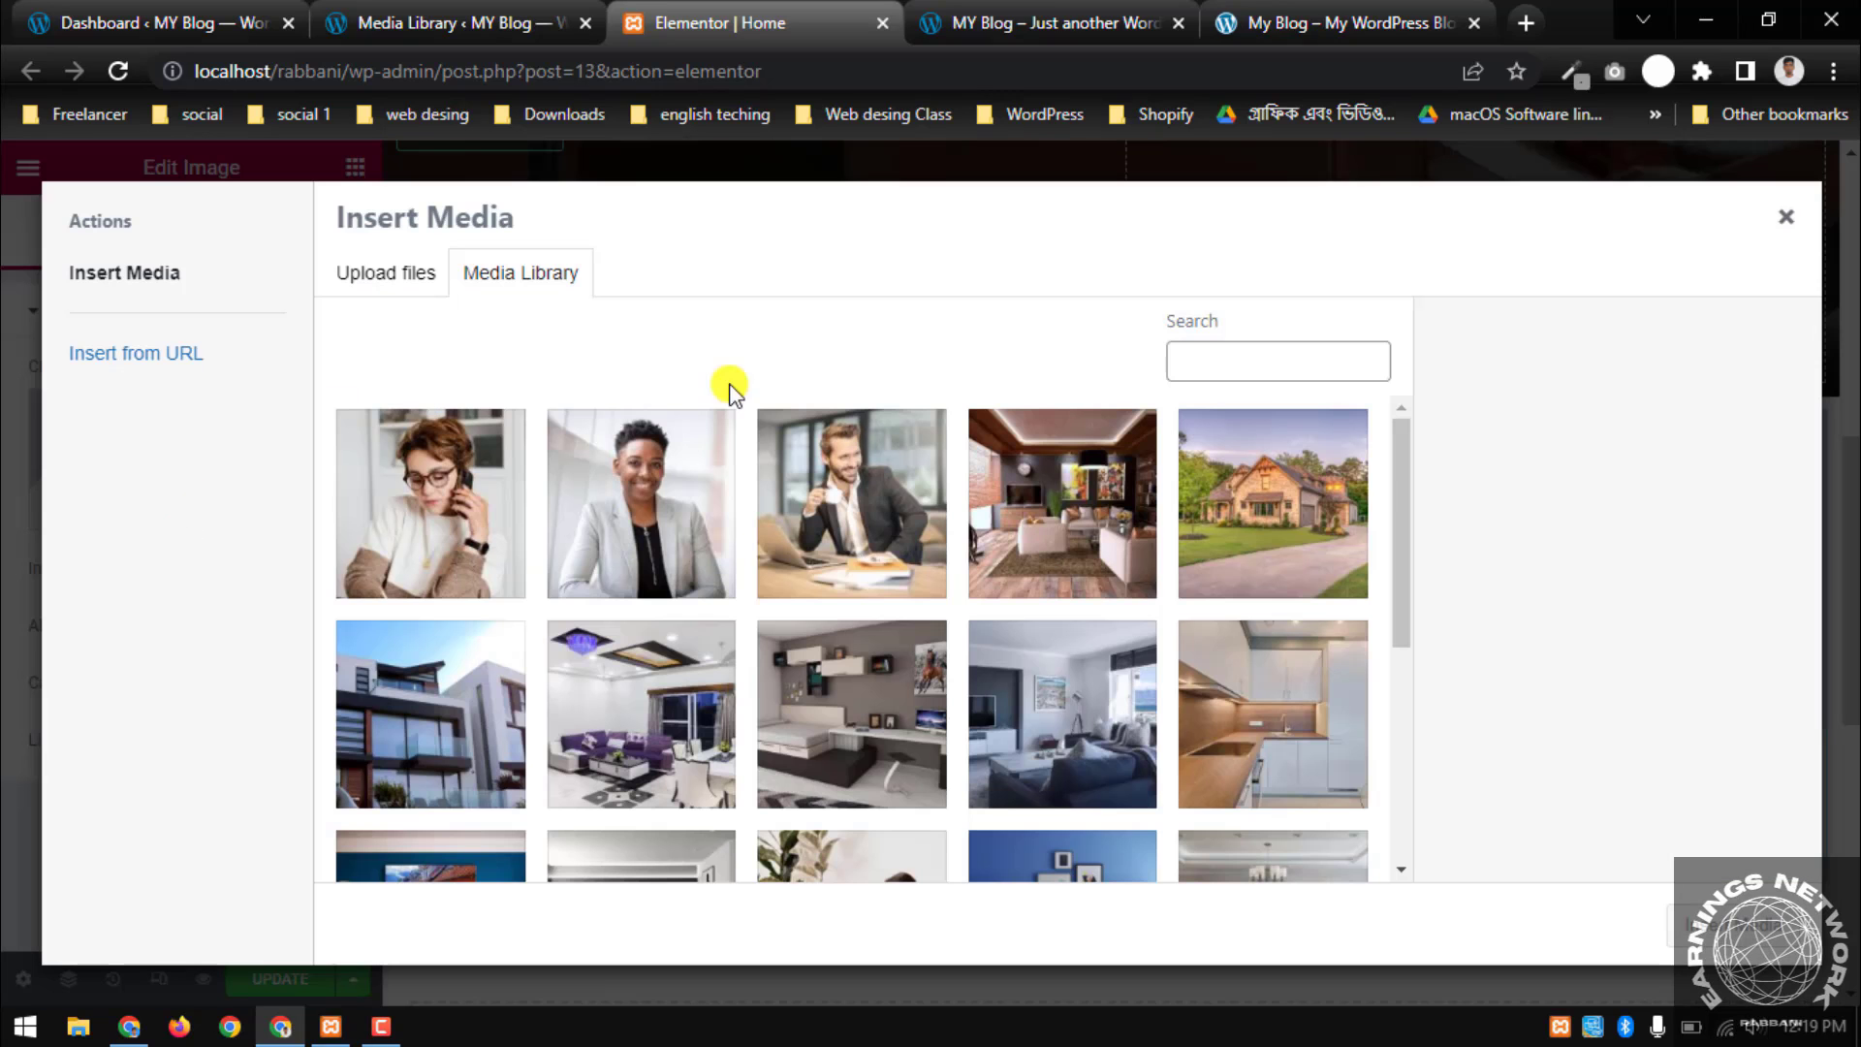
scroll(711, 397, "down", 1)
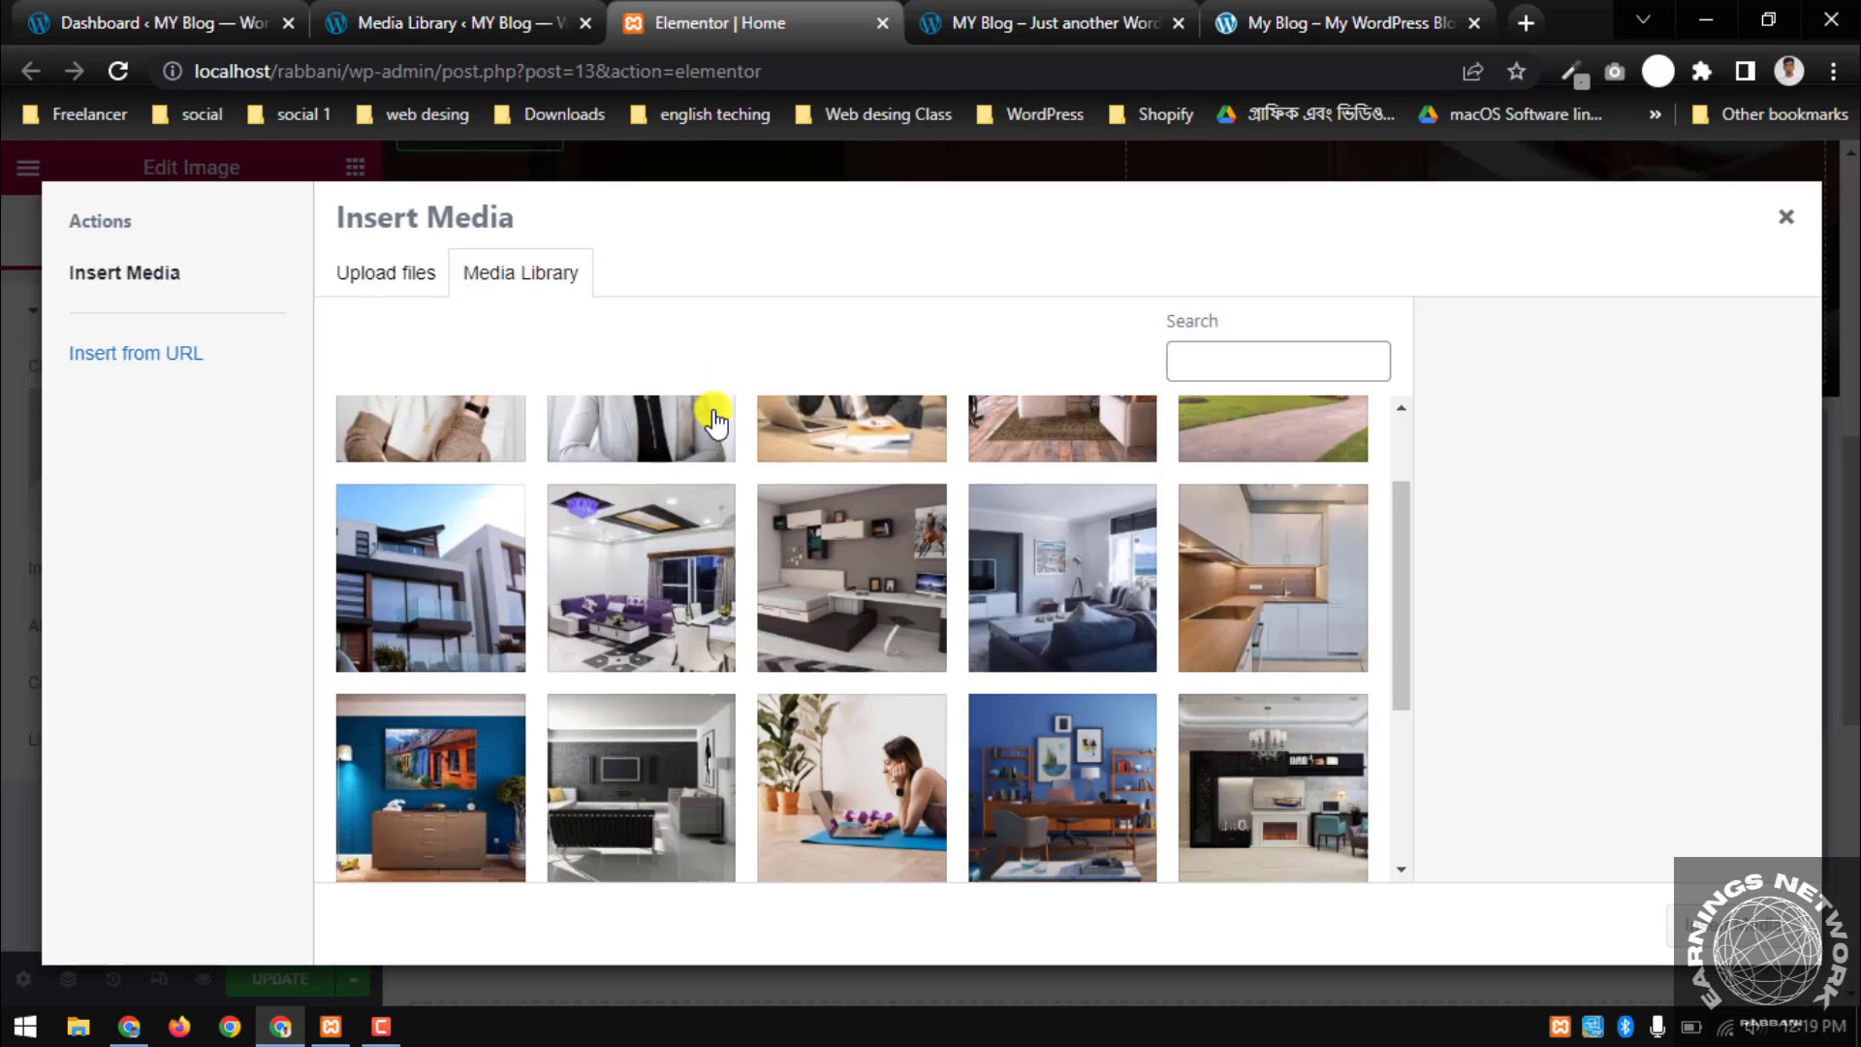
scroll(732, 421, "down", 1)
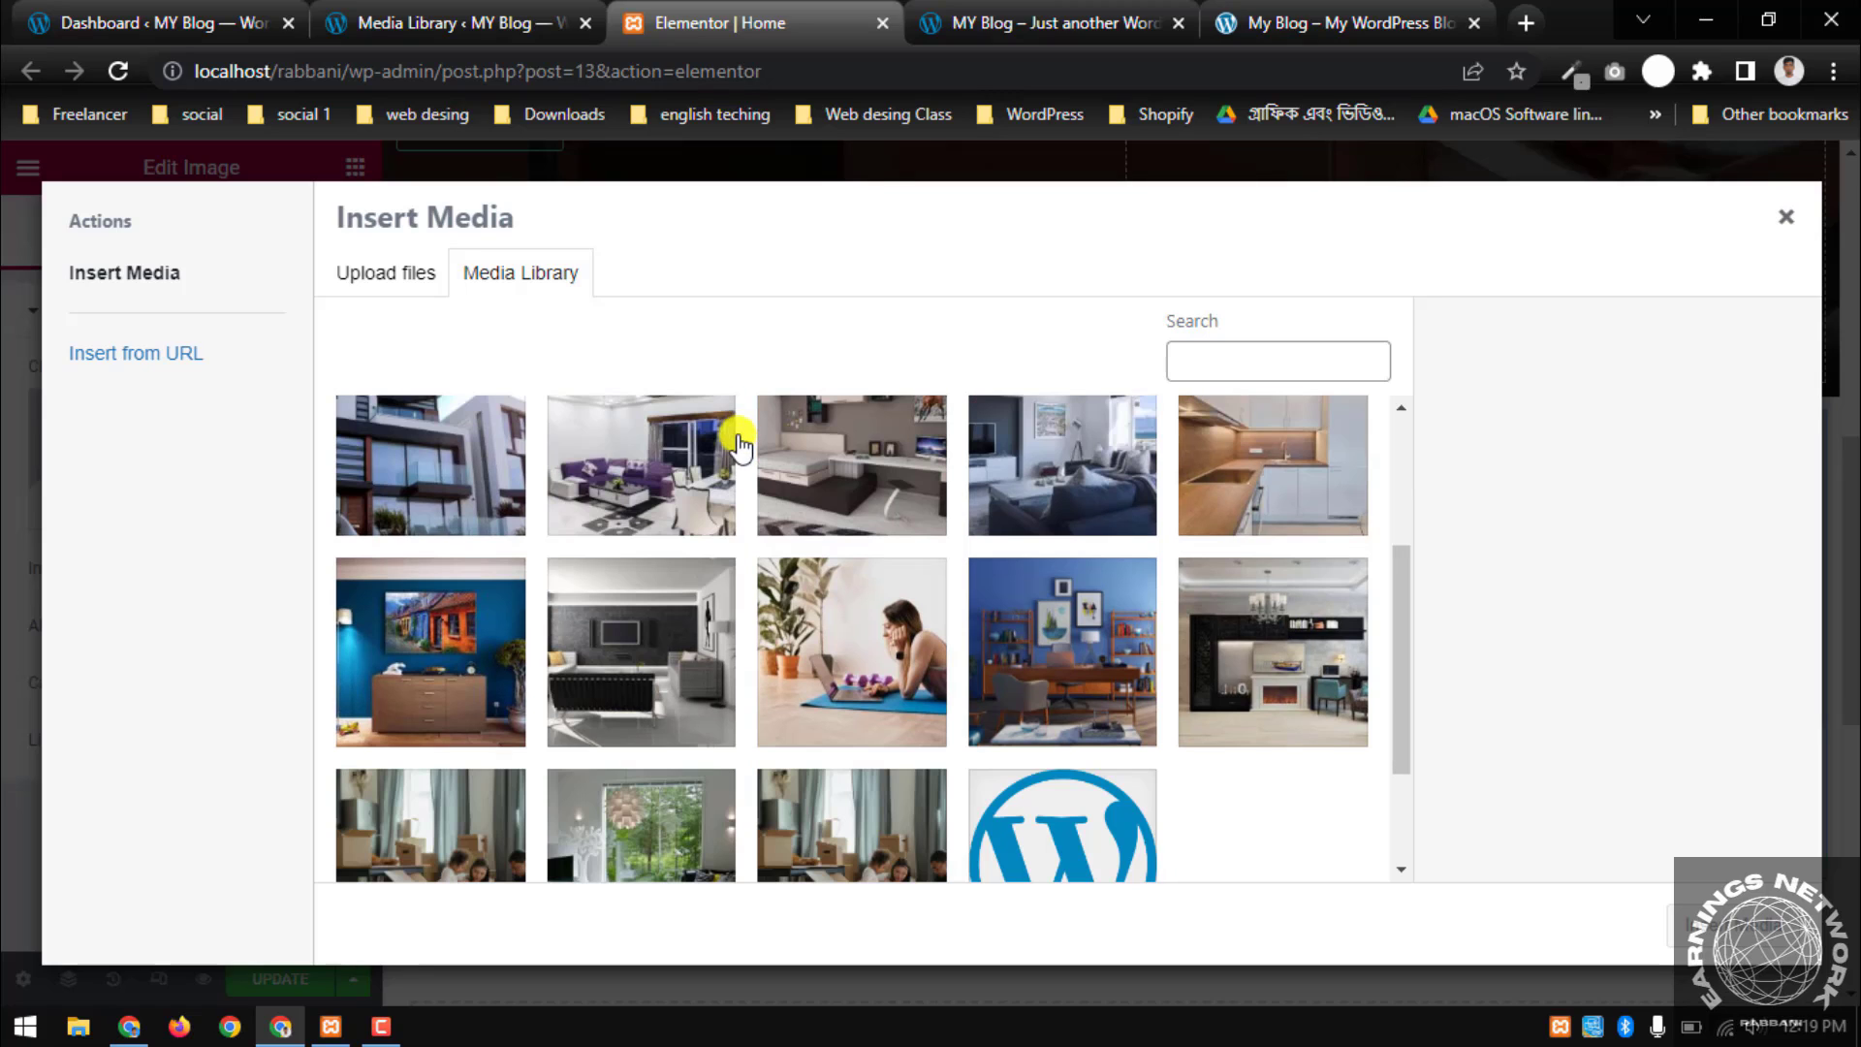
scroll(719, 518, "down", 1)
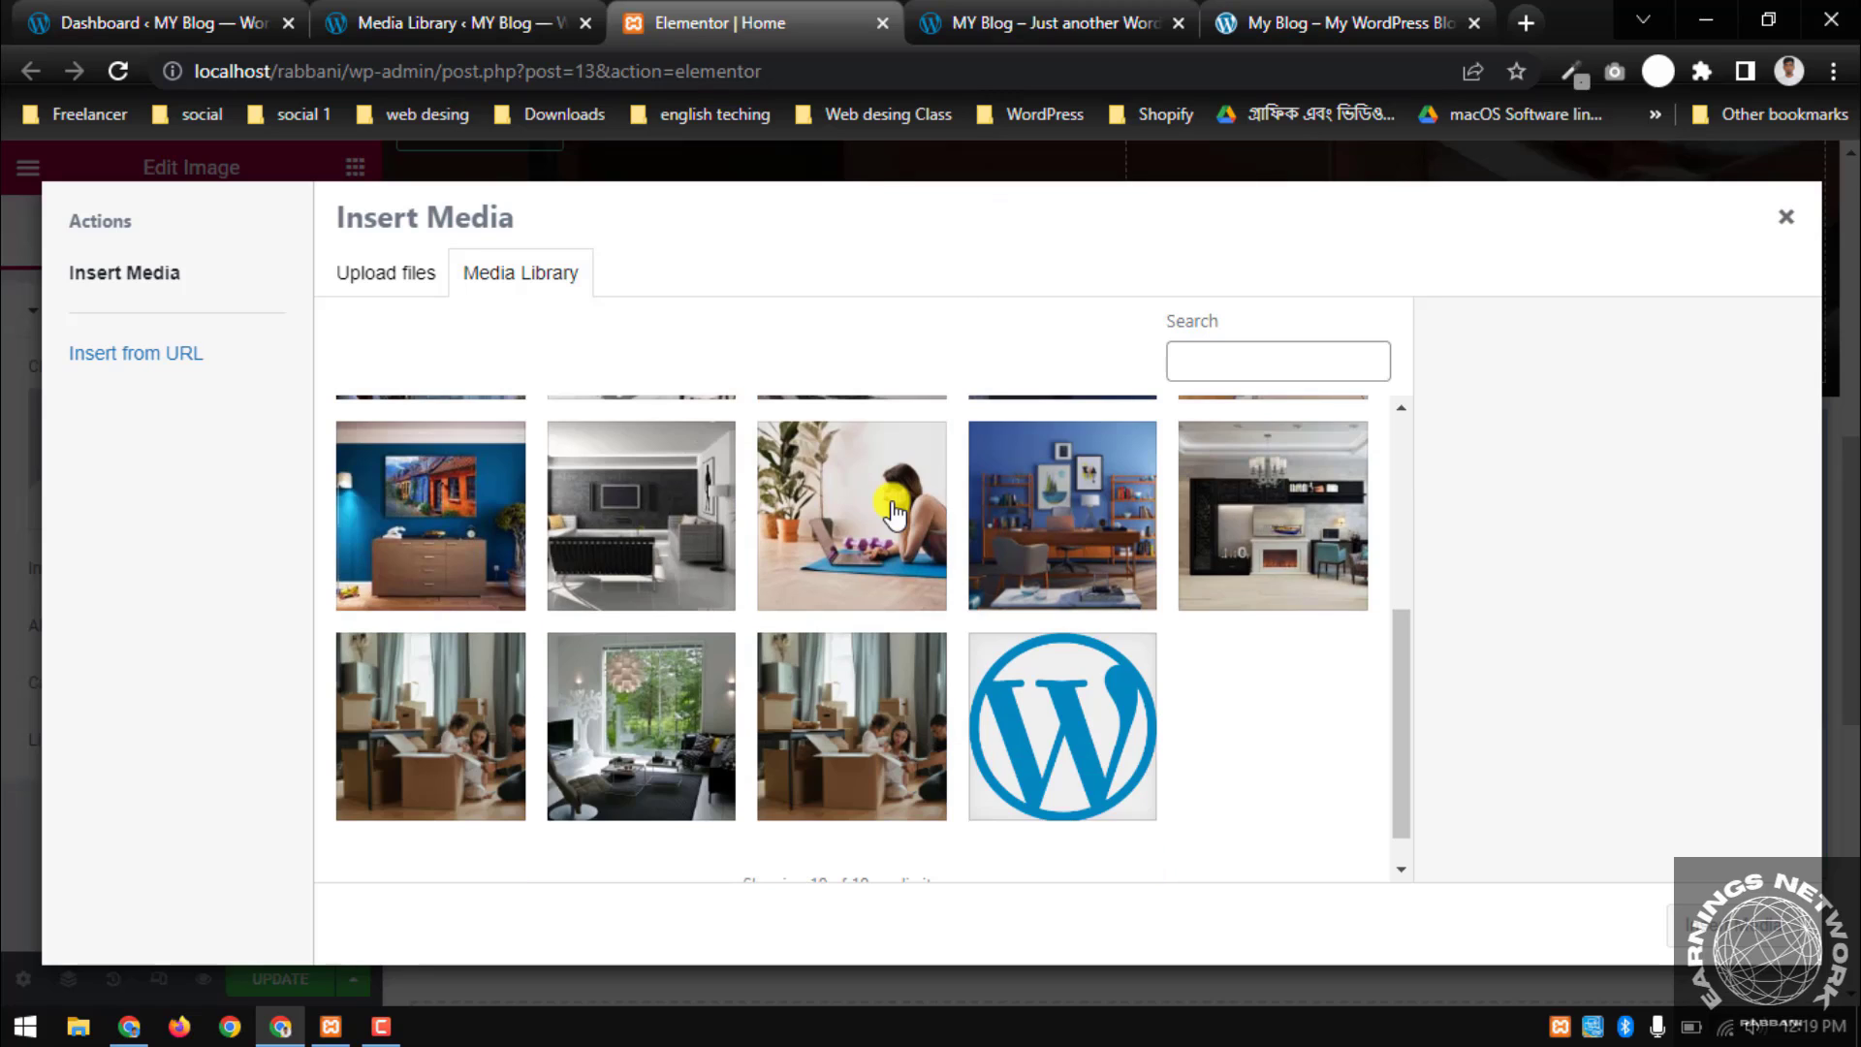
left_click(1076, 504)
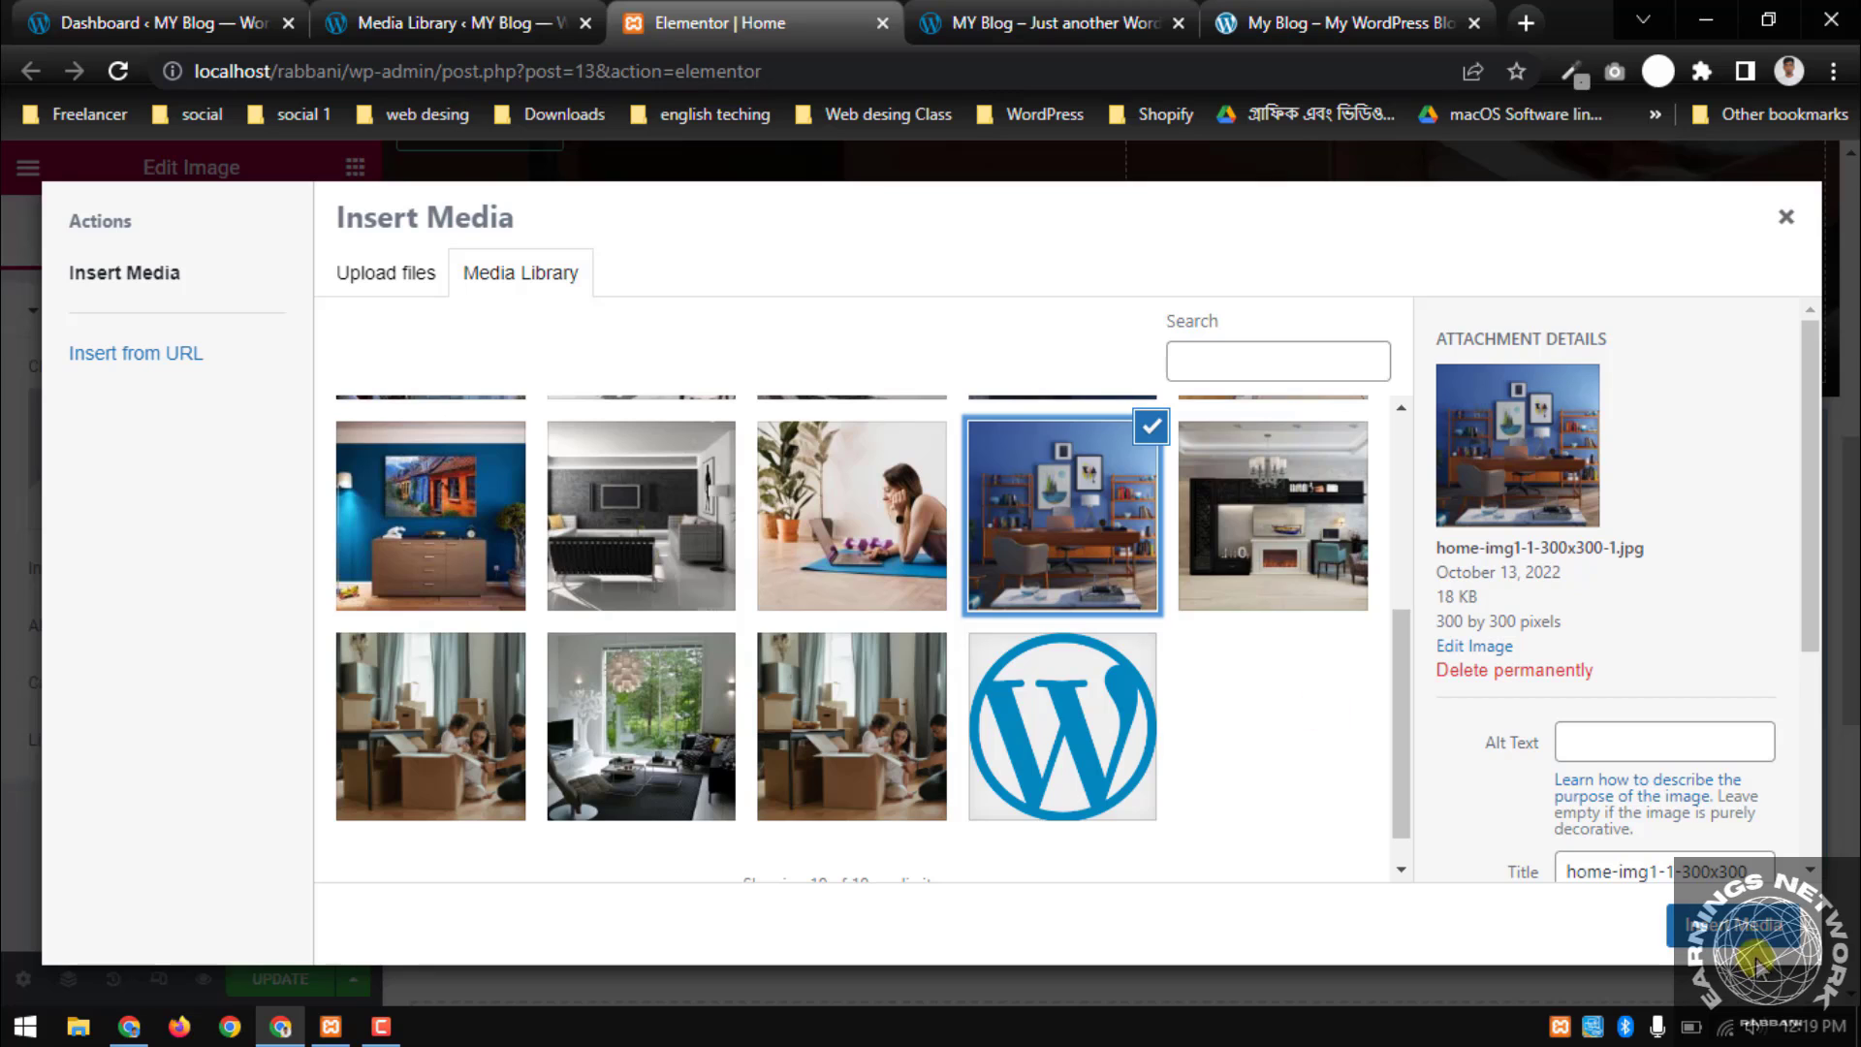
left_click(1745, 932)
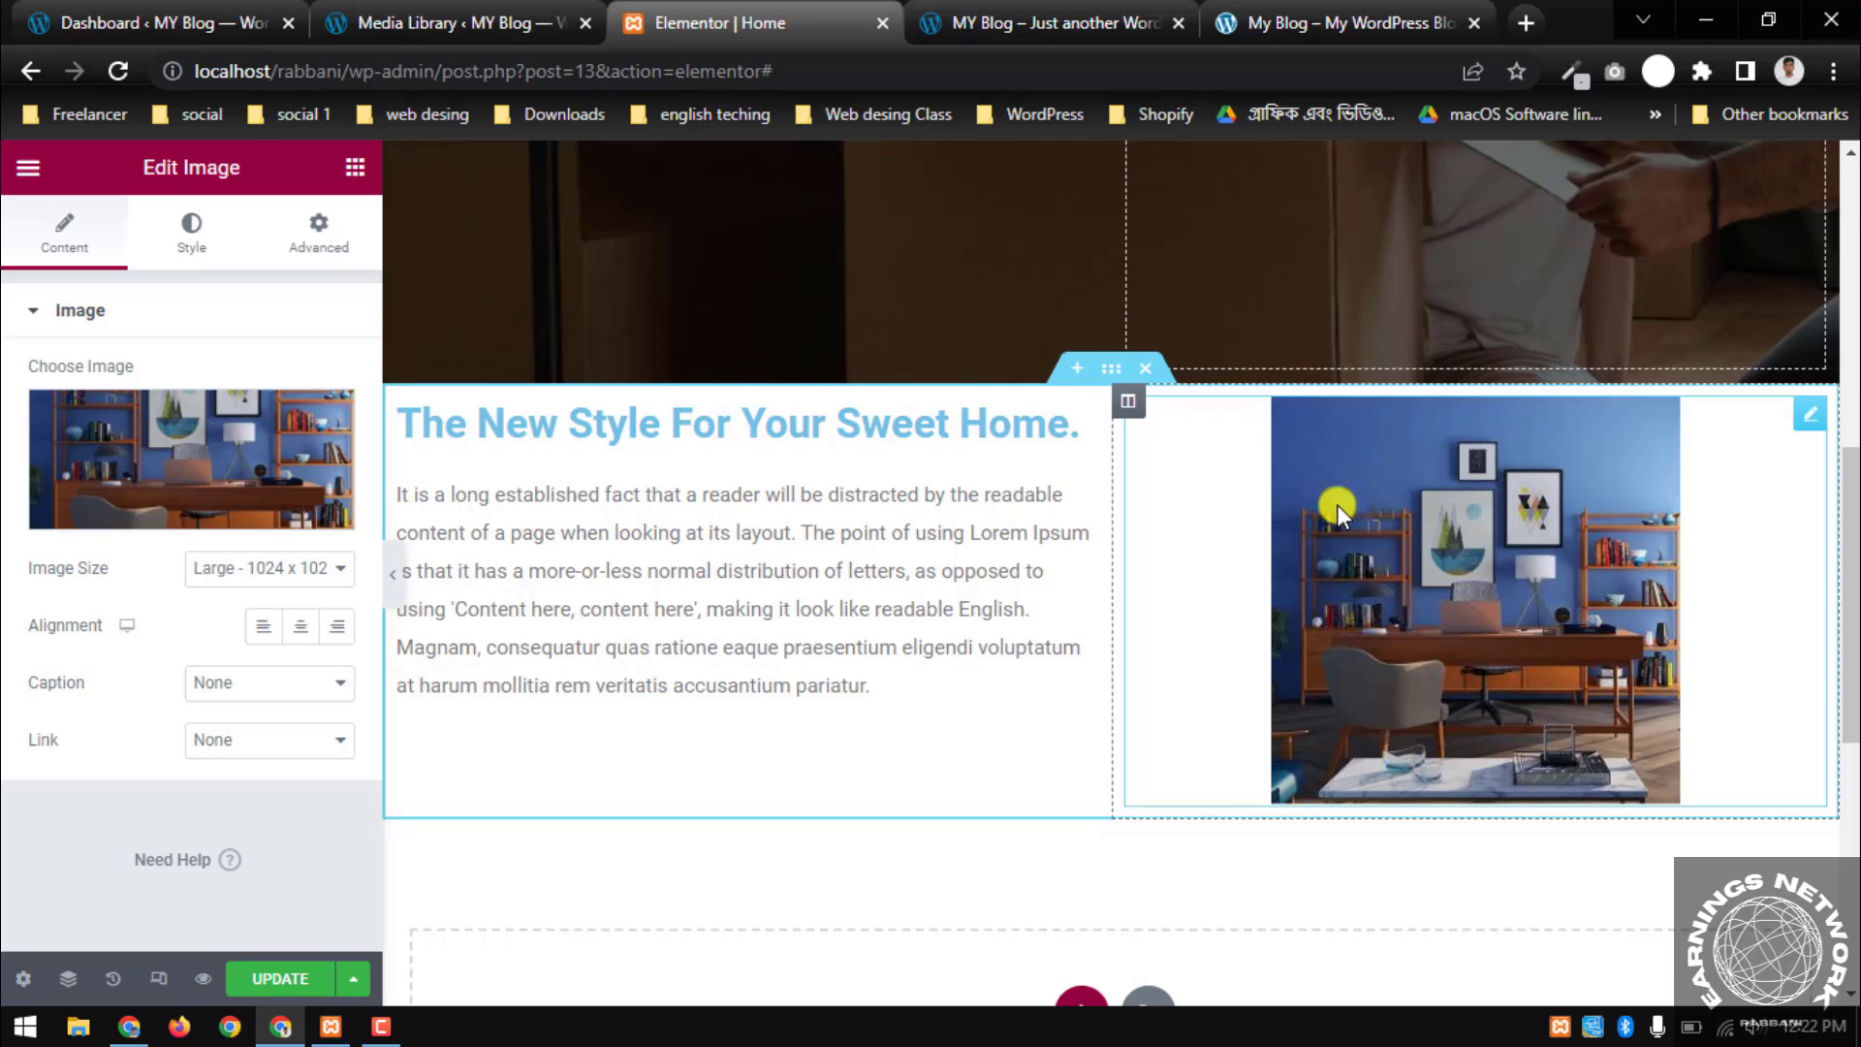
Set the new image's width to 720% and its max width to 100%
left_click(175, 238)
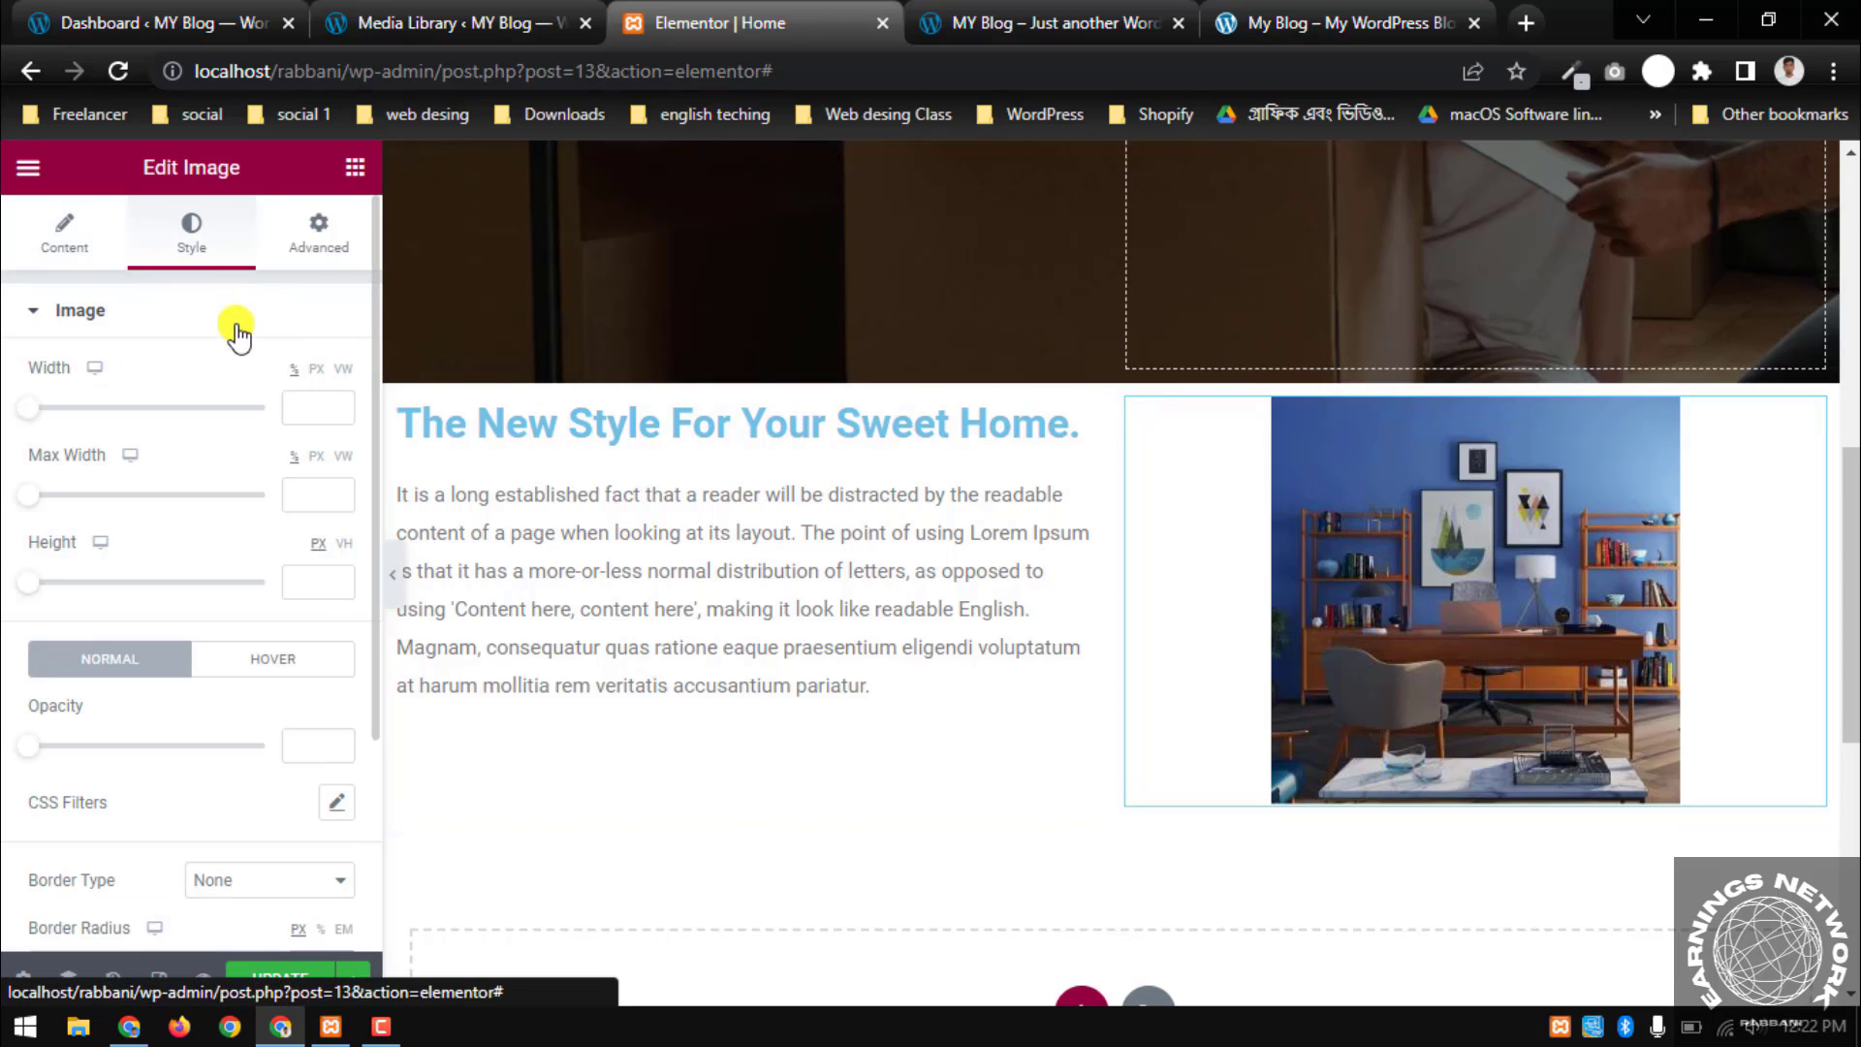
left_click(310, 409)
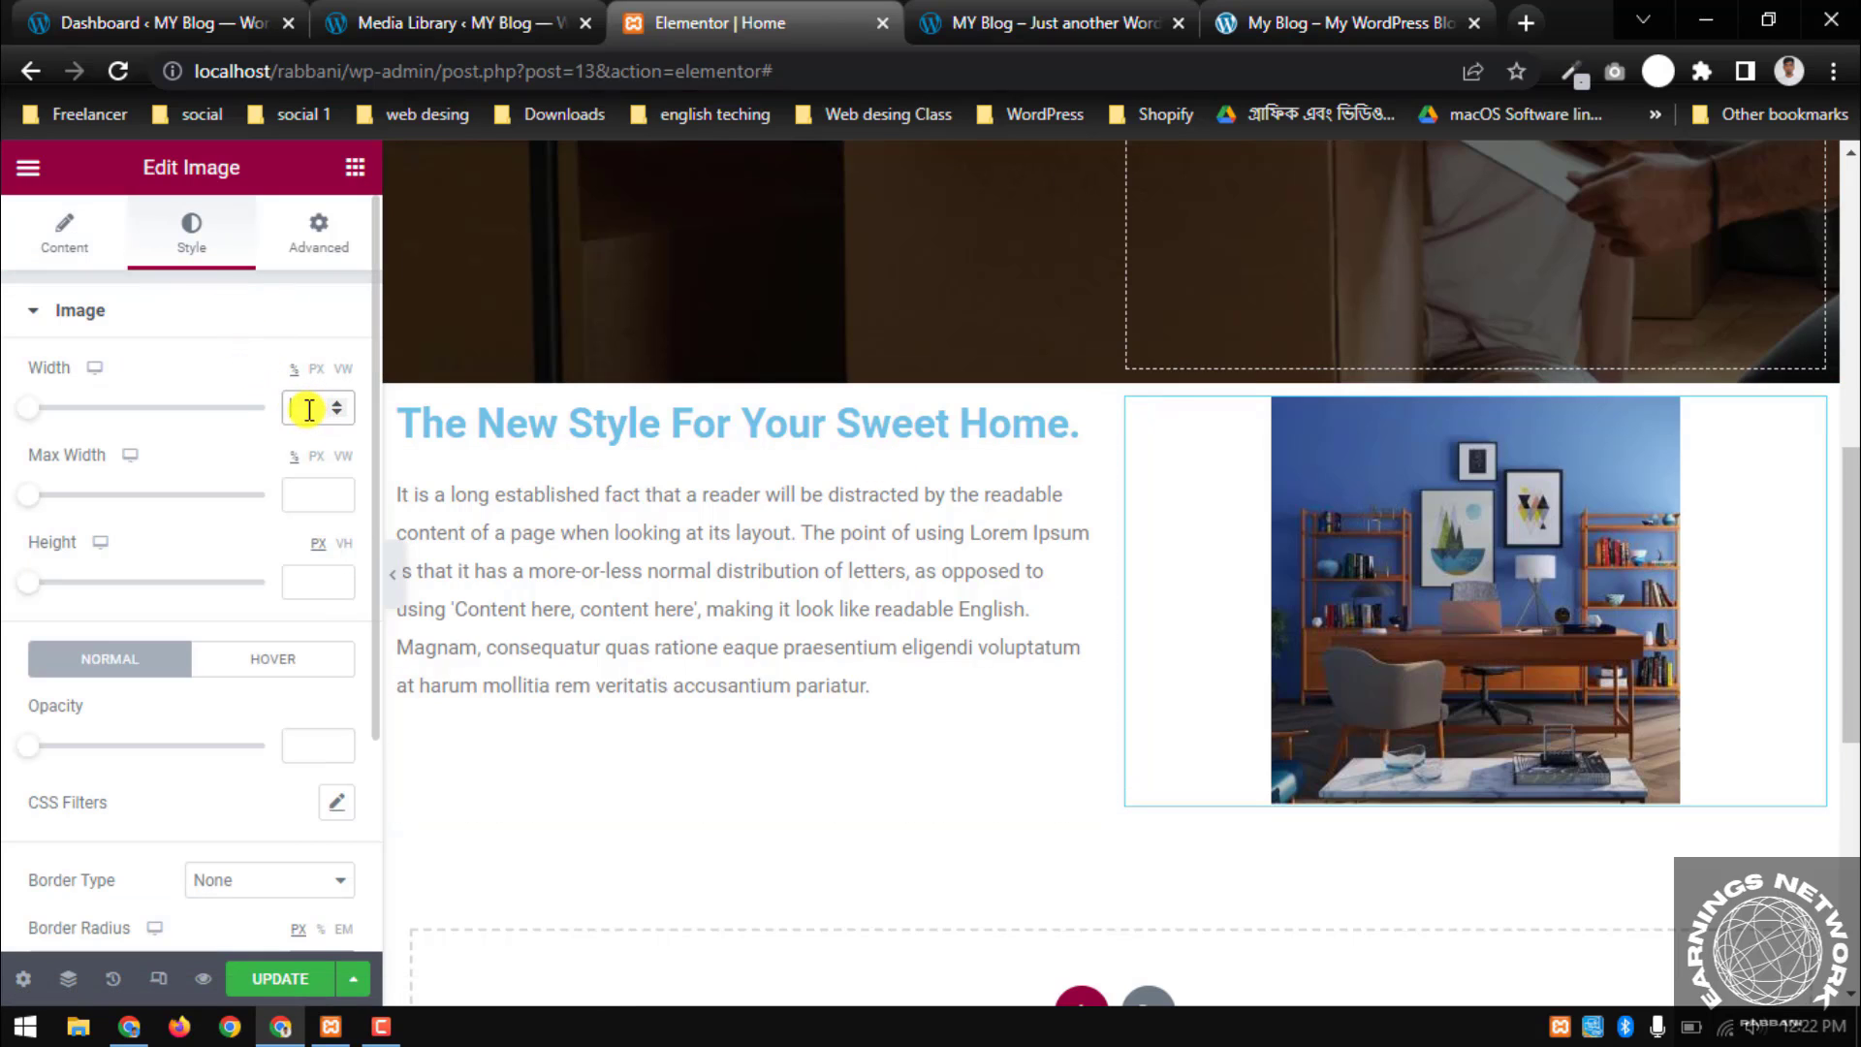
type("100")
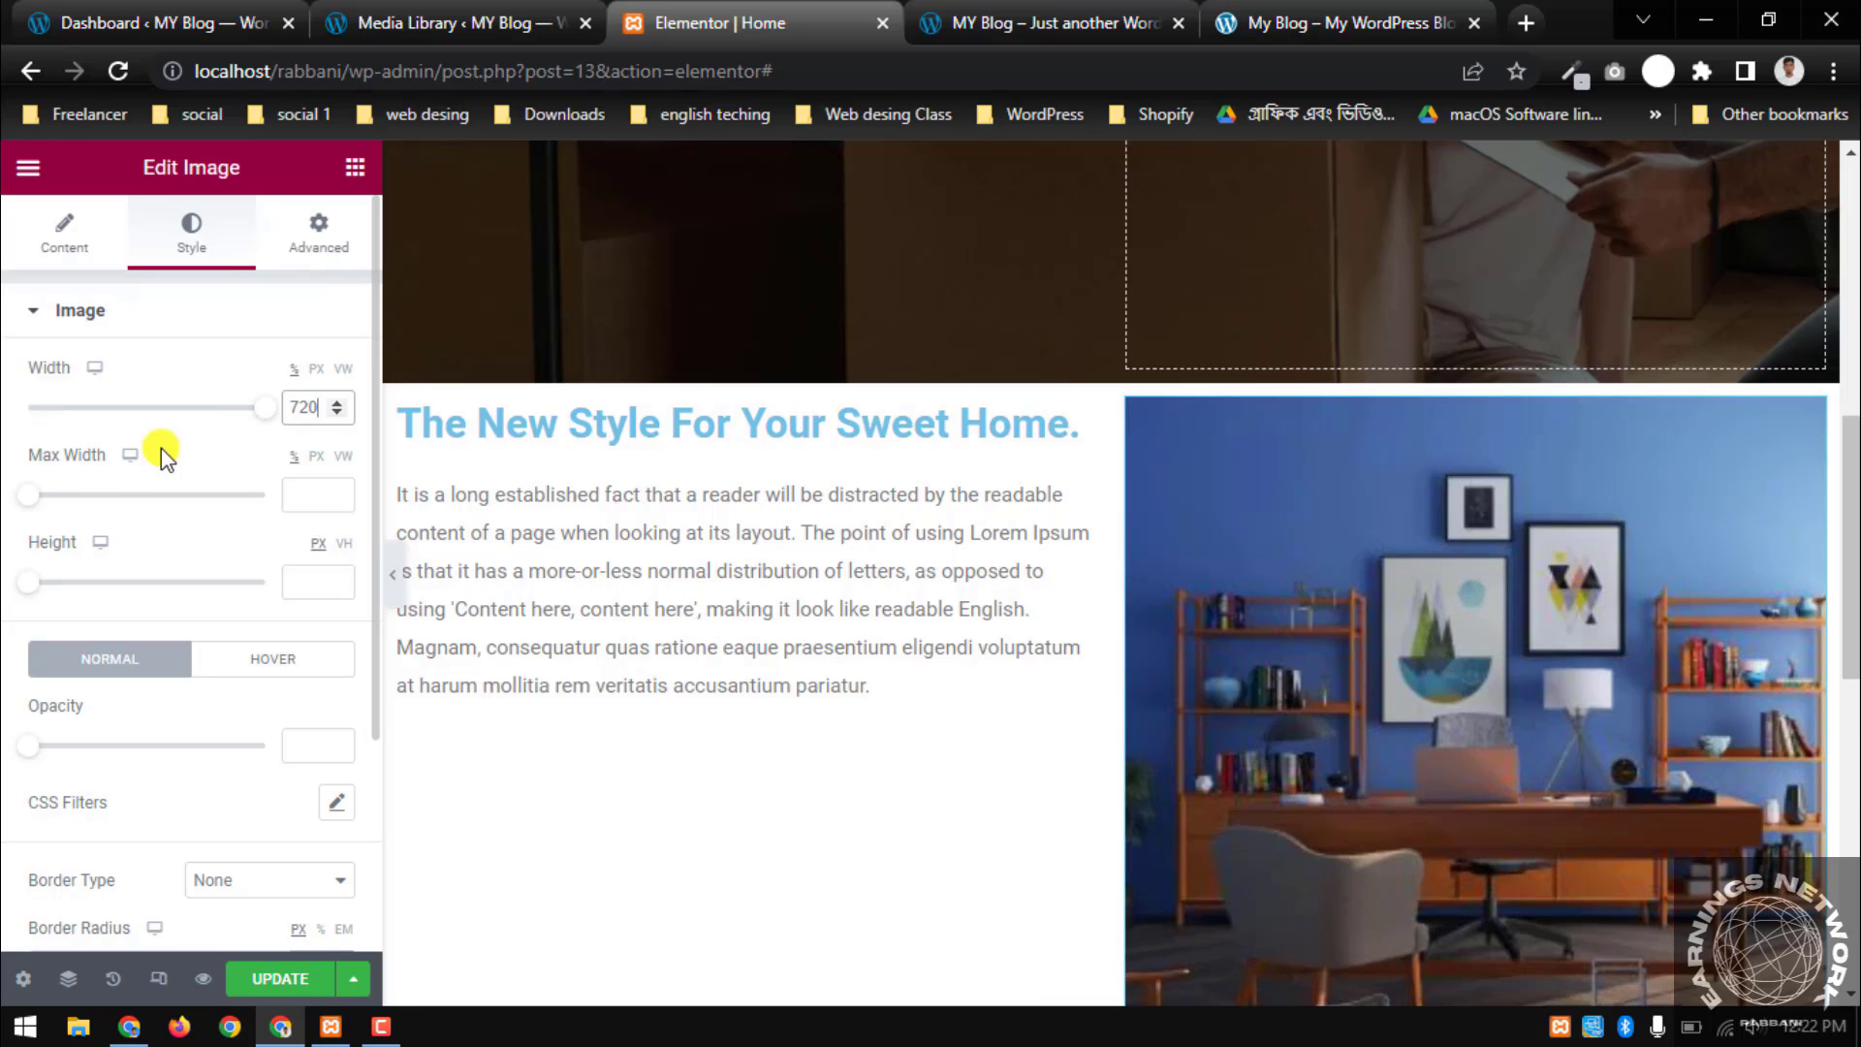
left_click(299, 499)
type("100")
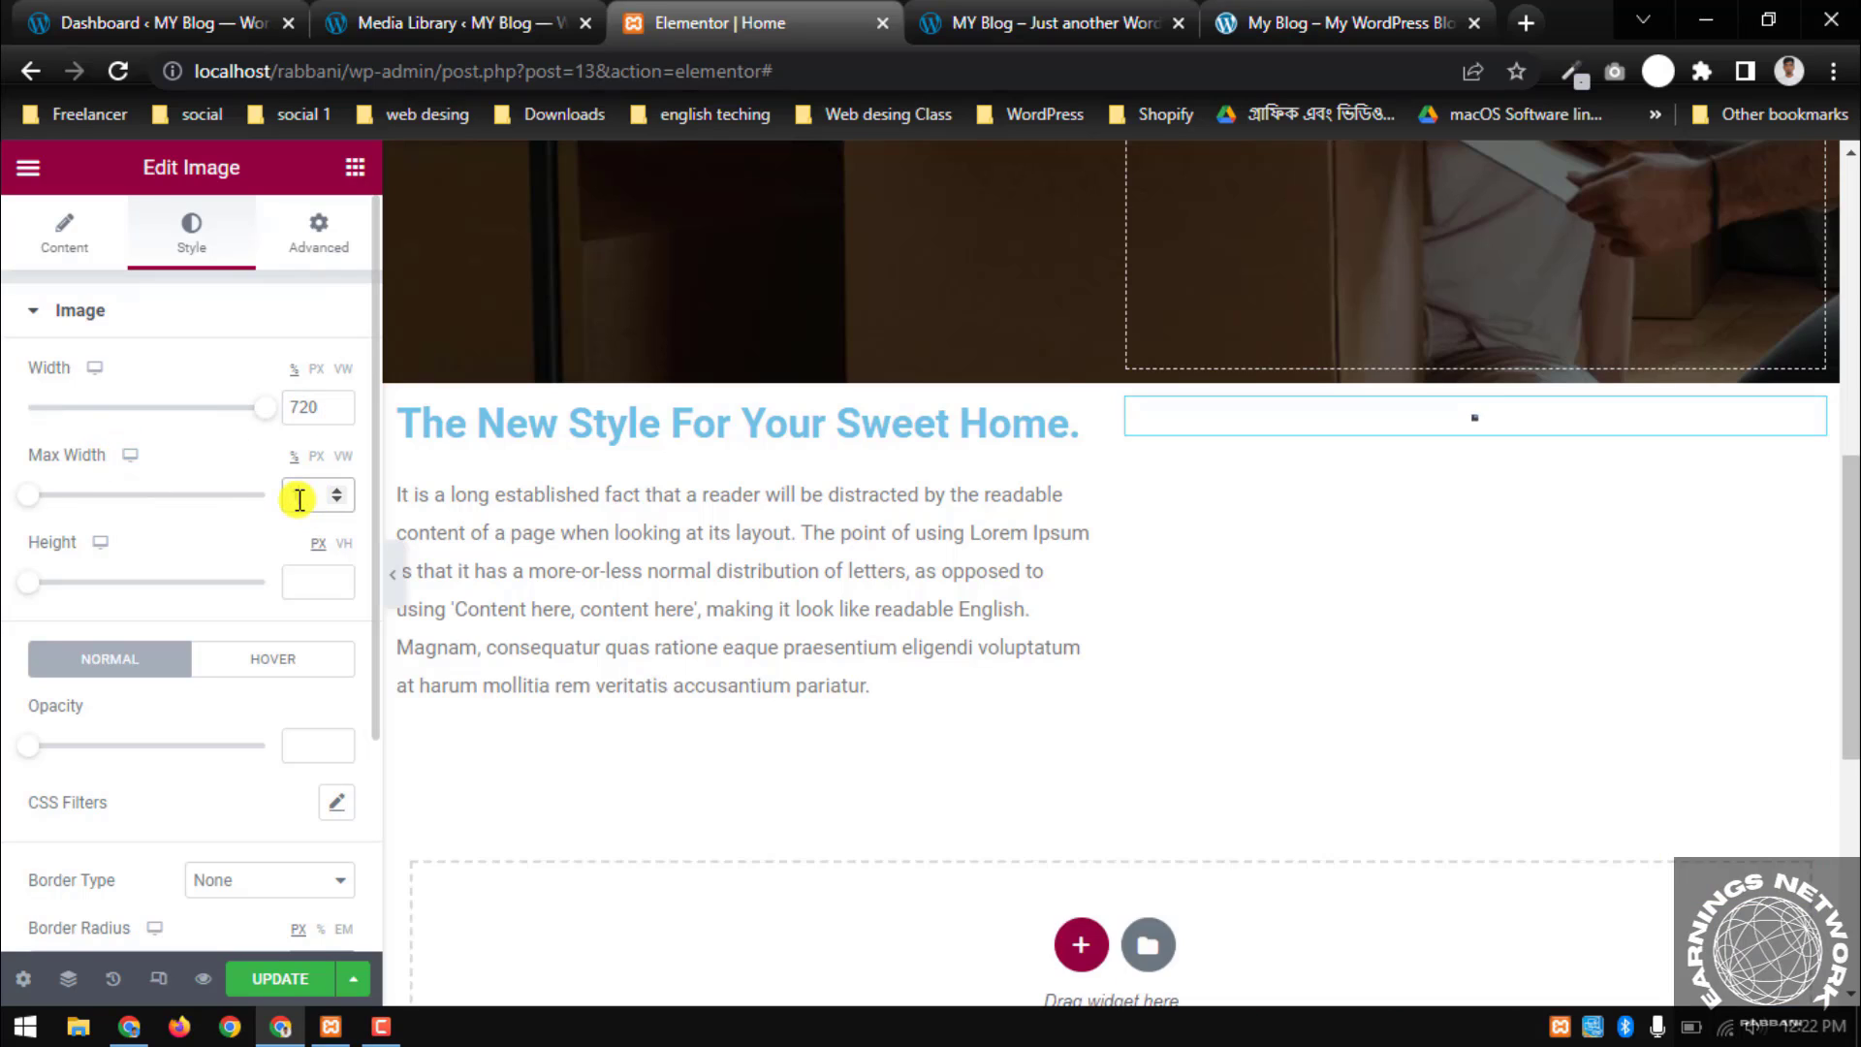
Update the Home page and check the new section on the reloaded local site
scroll(241, 652, "down", 1)
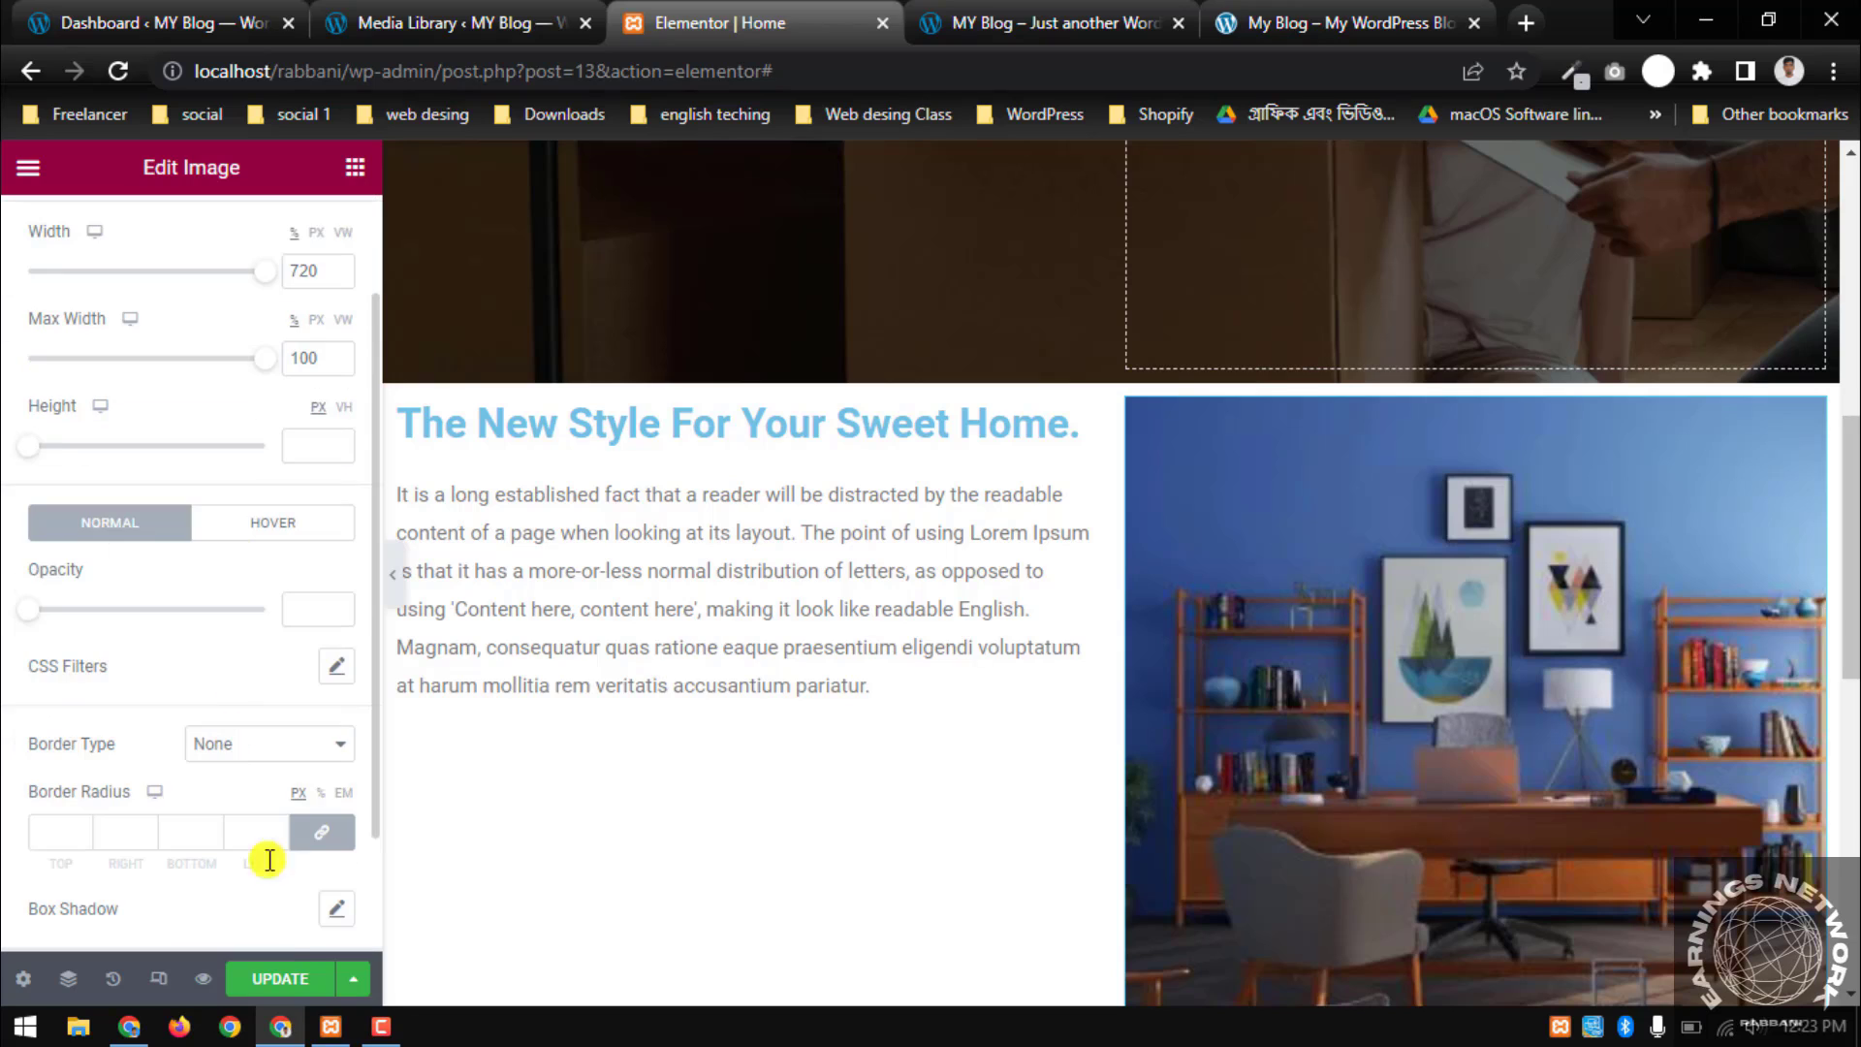
left_click(279, 979)
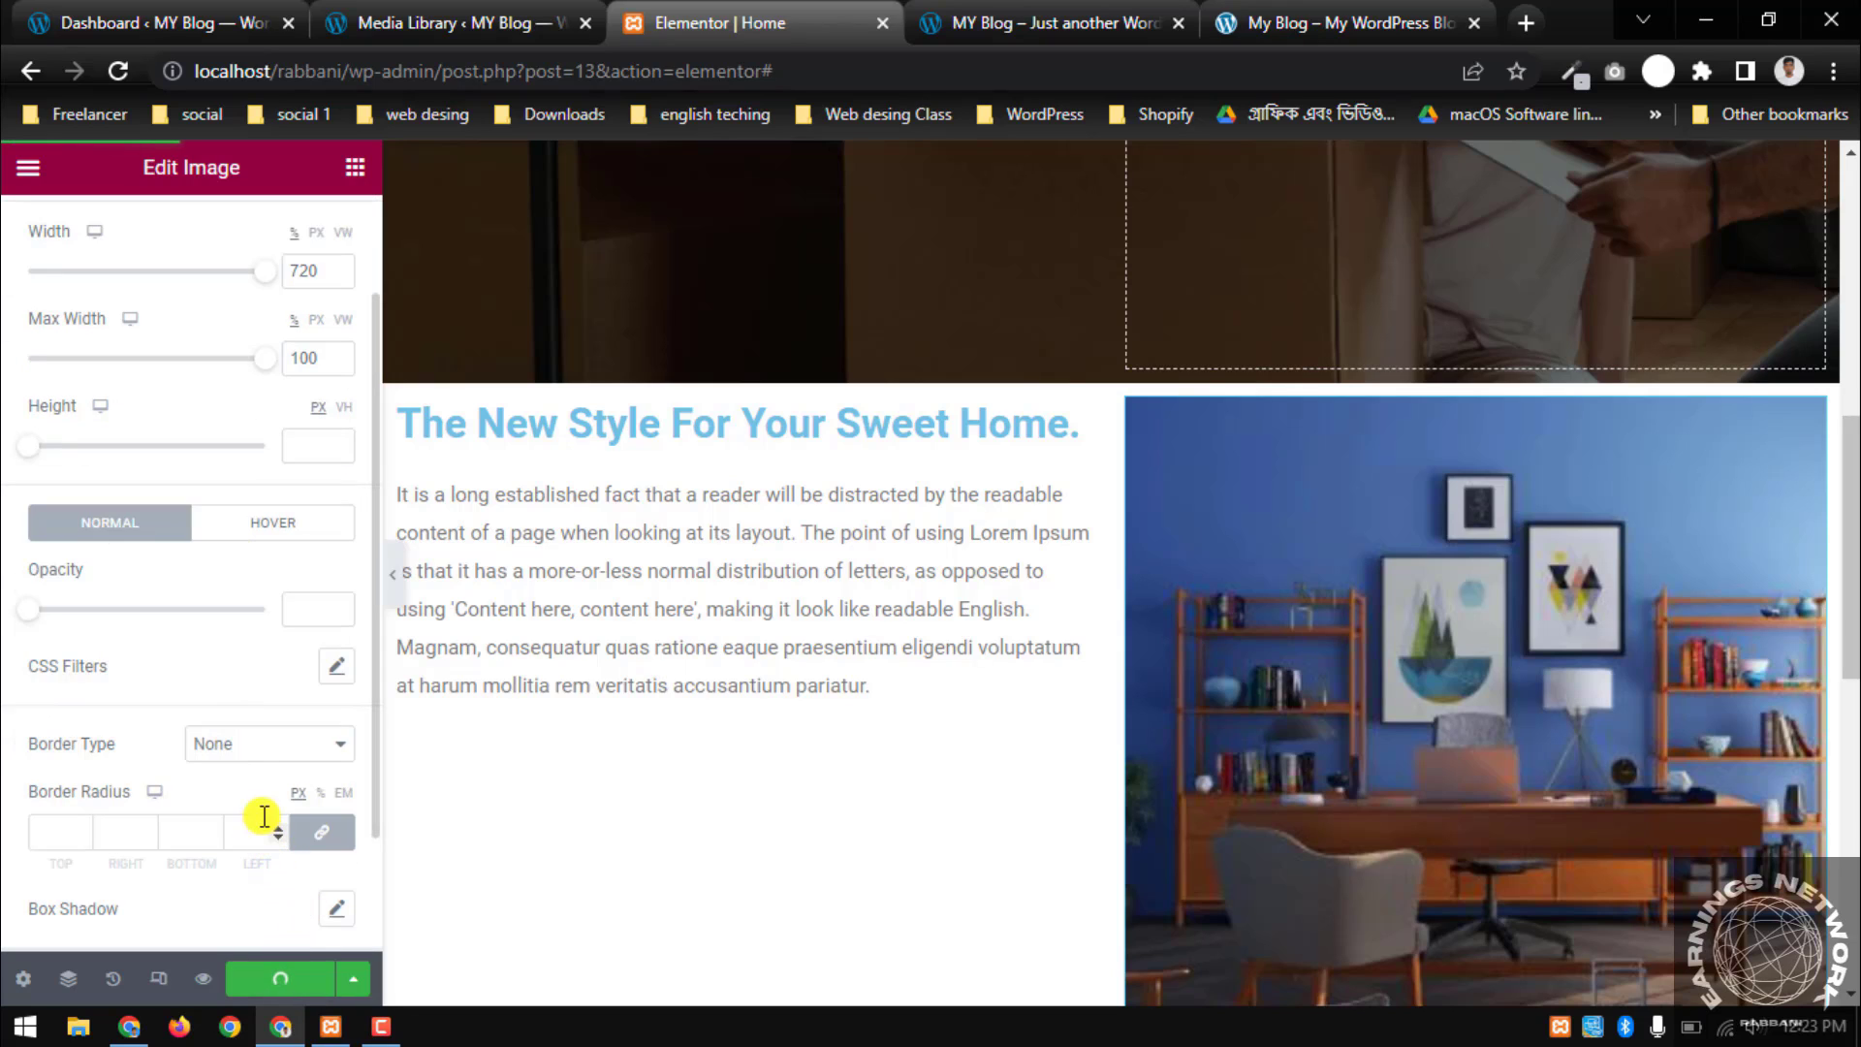
left_click(1006, 12)
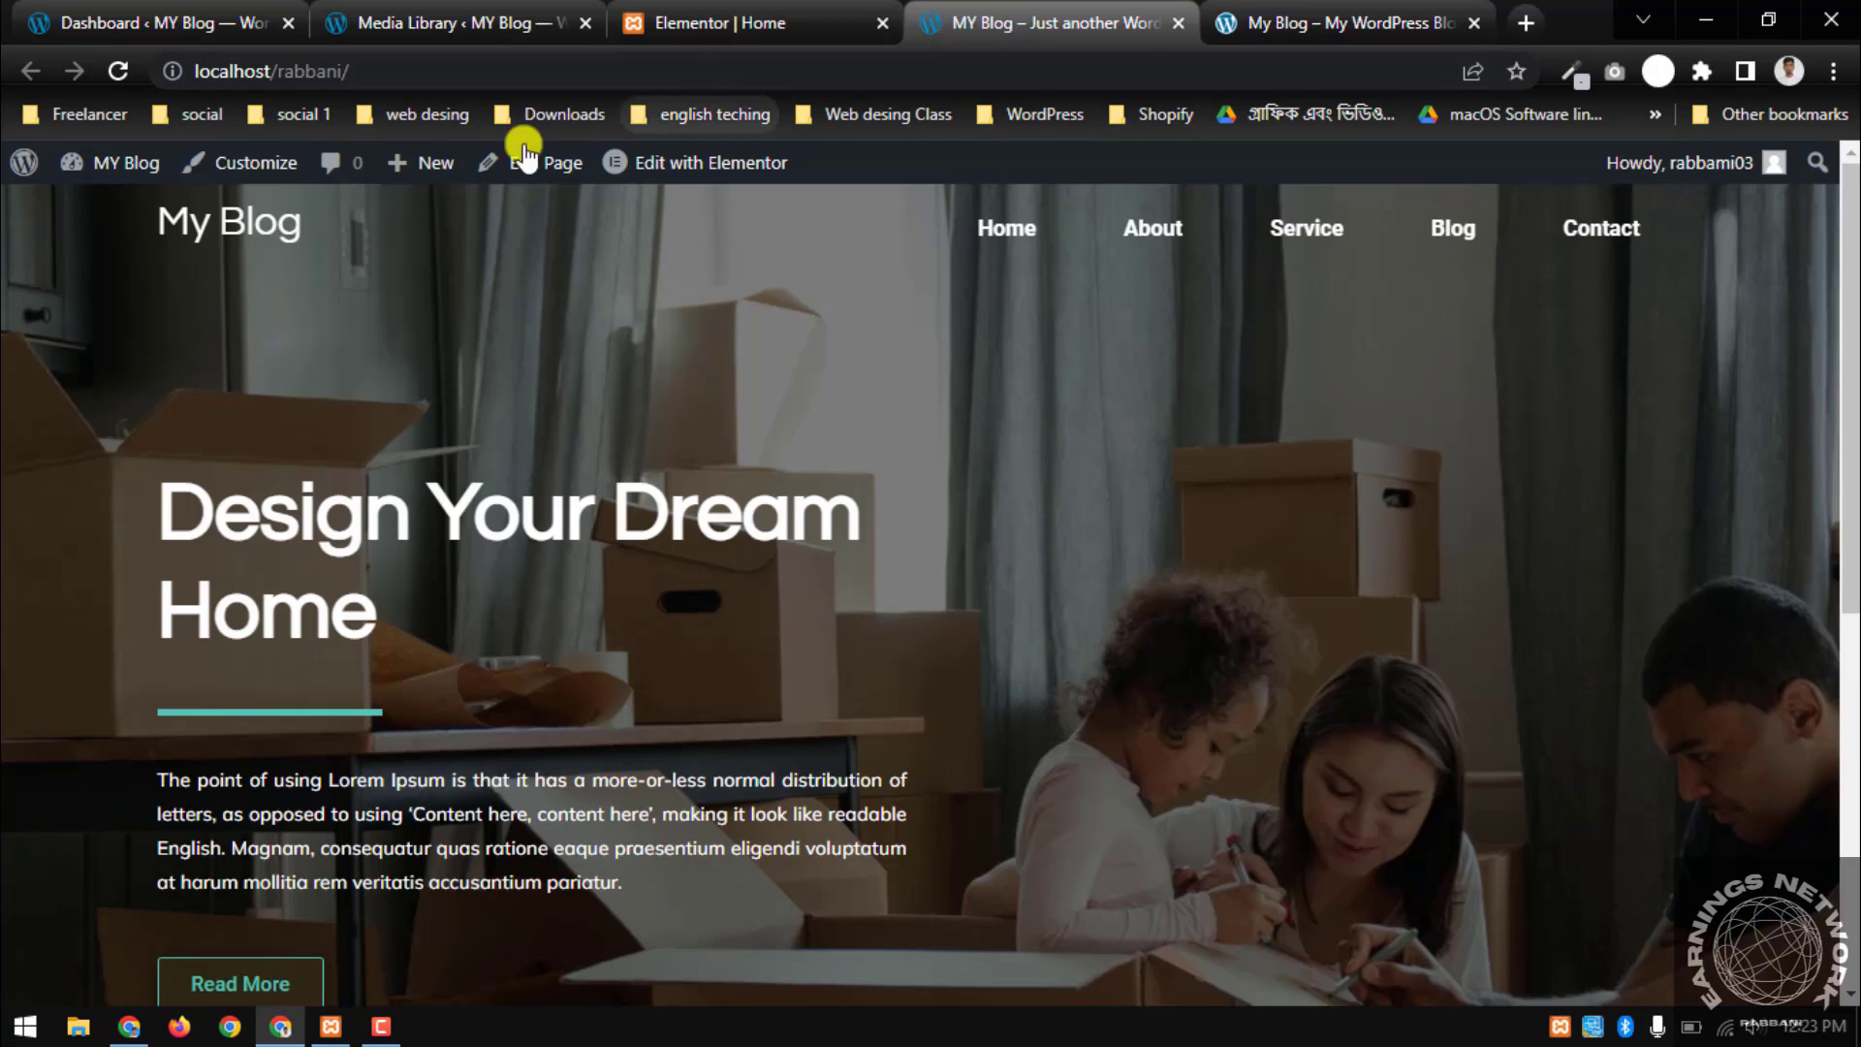
left_click(119, 72)
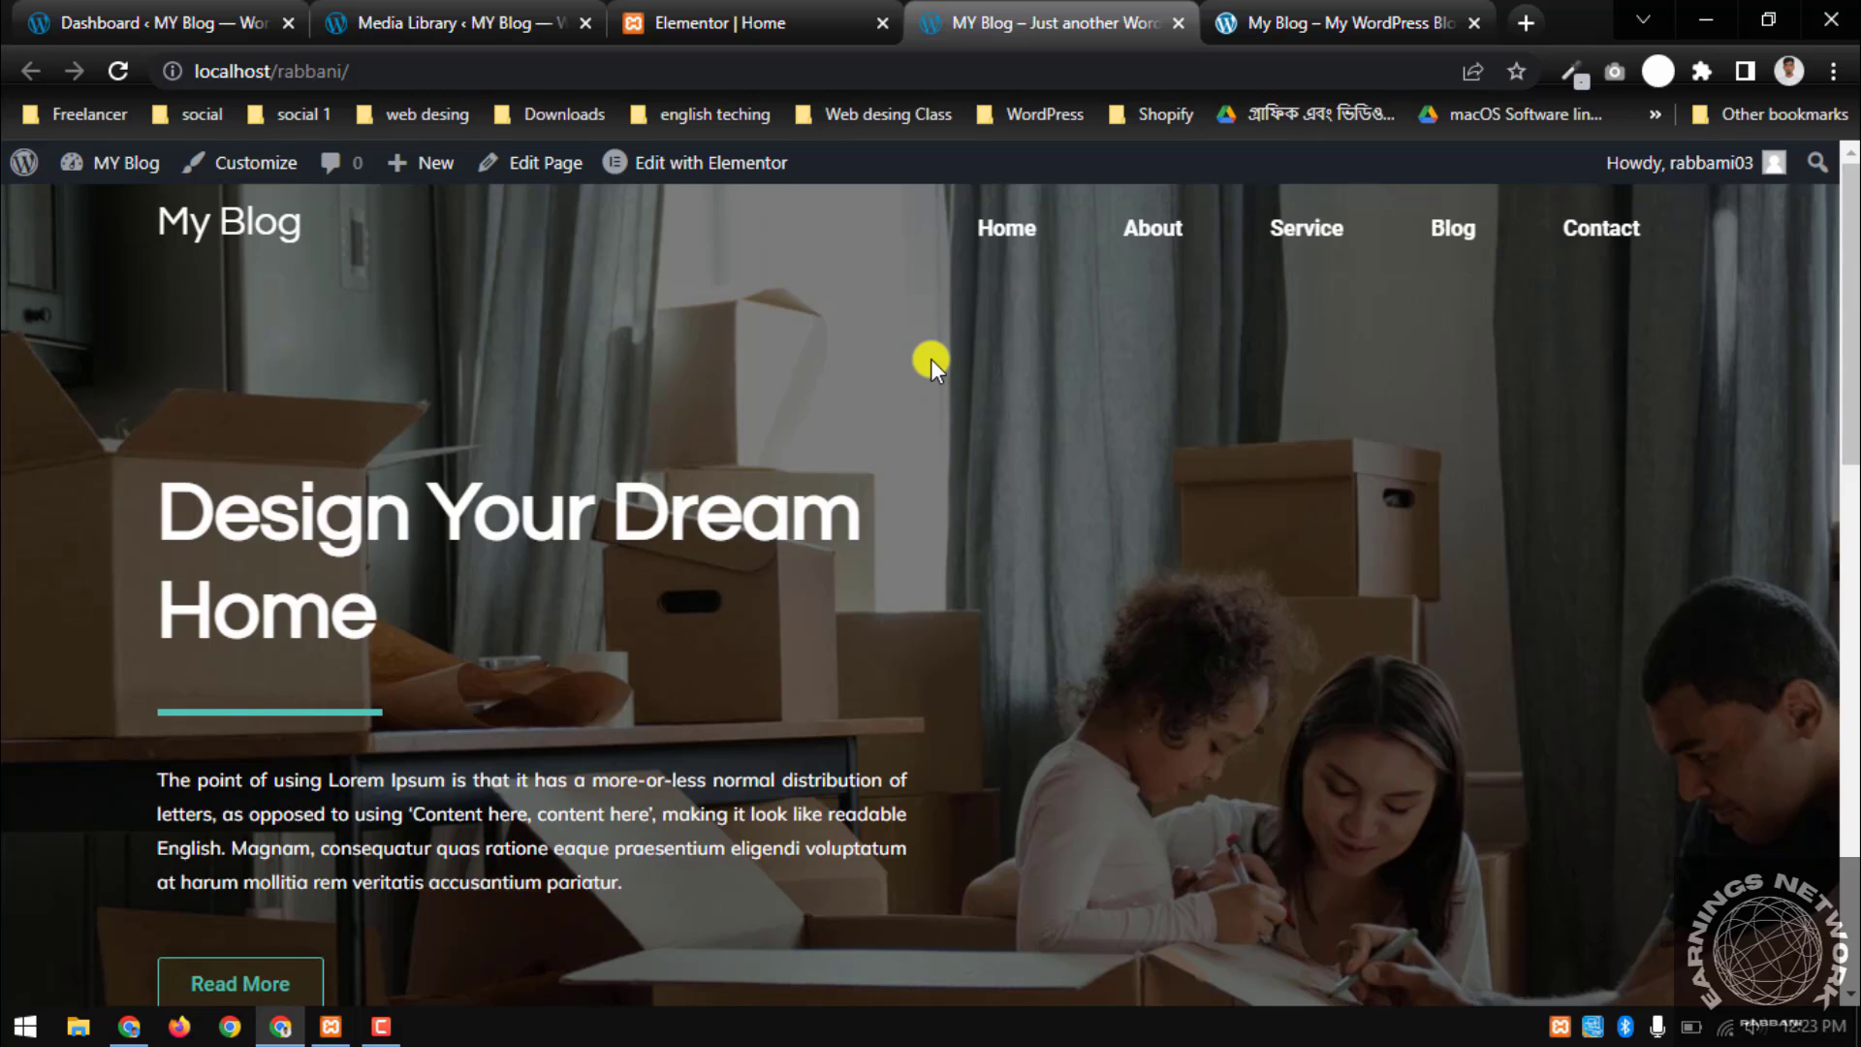
scroll(931, 364, "down", 14)
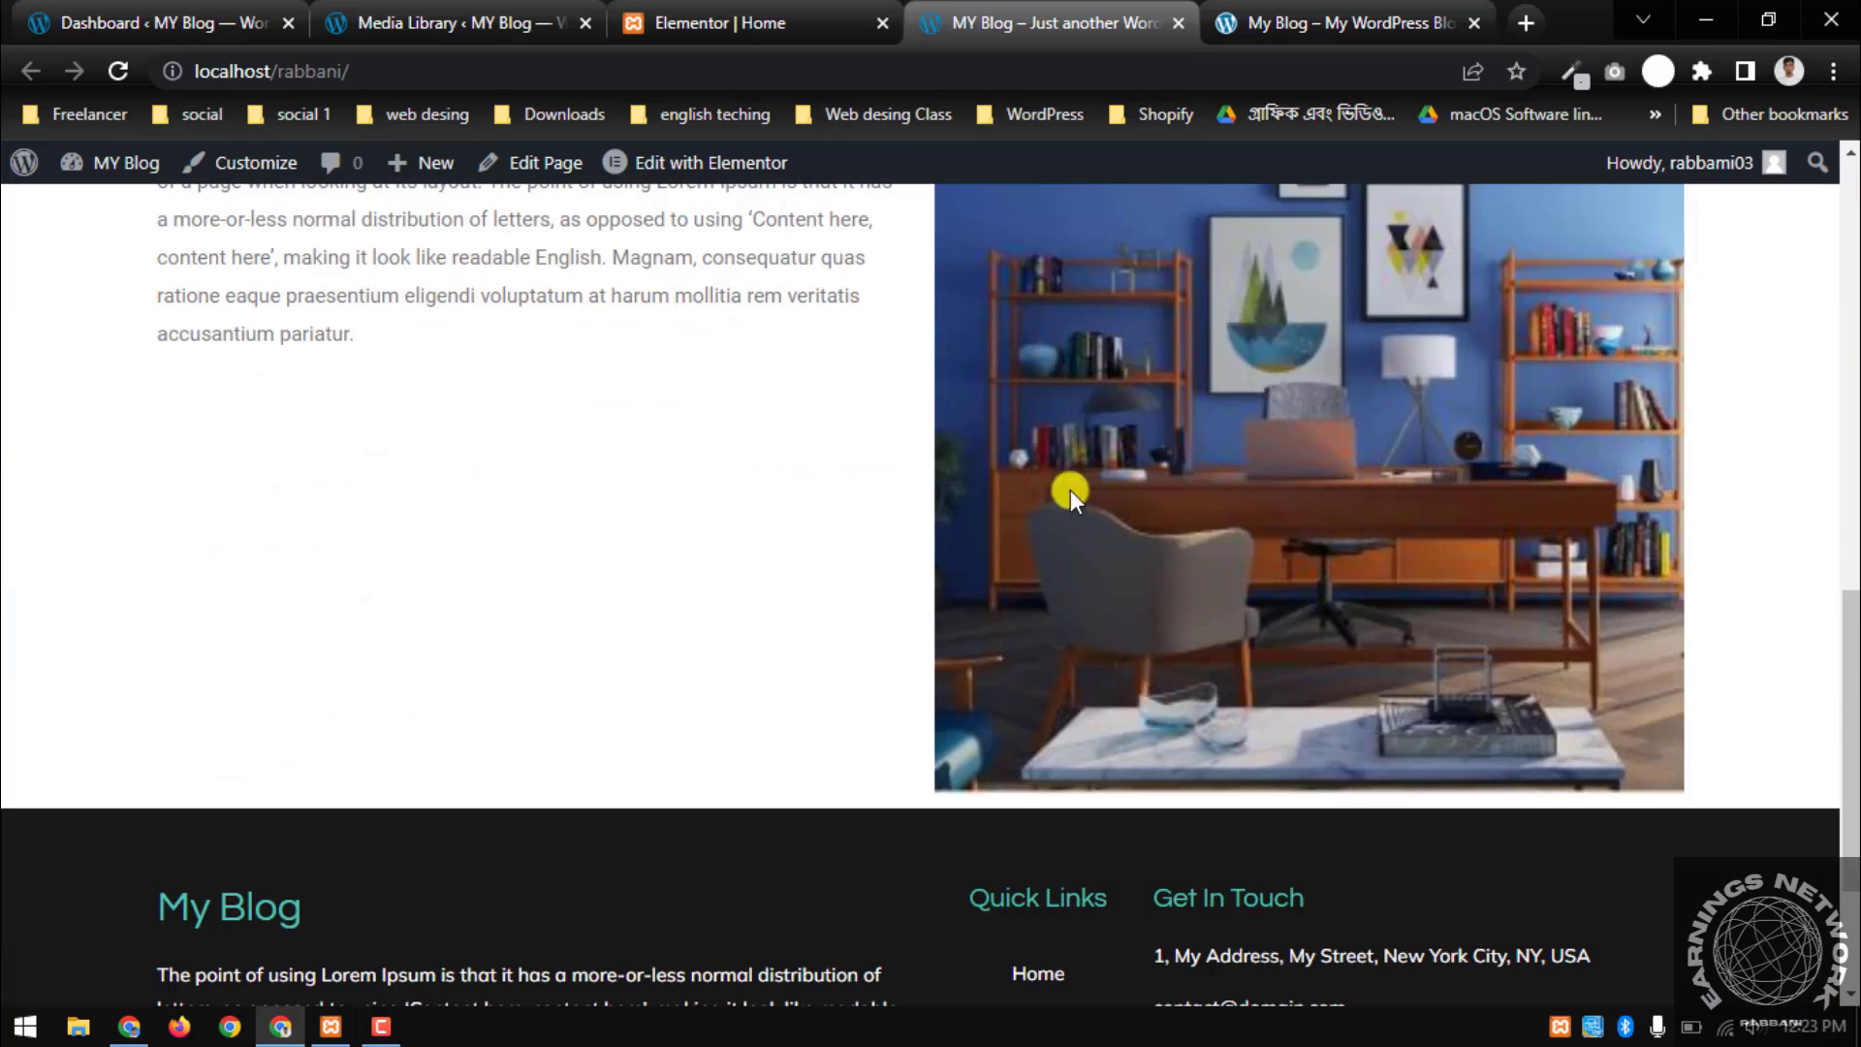
Compare the local section with the reference site and inspect the reference heading's font details with WhatFont
scroll(1086, 496, "up", 1)
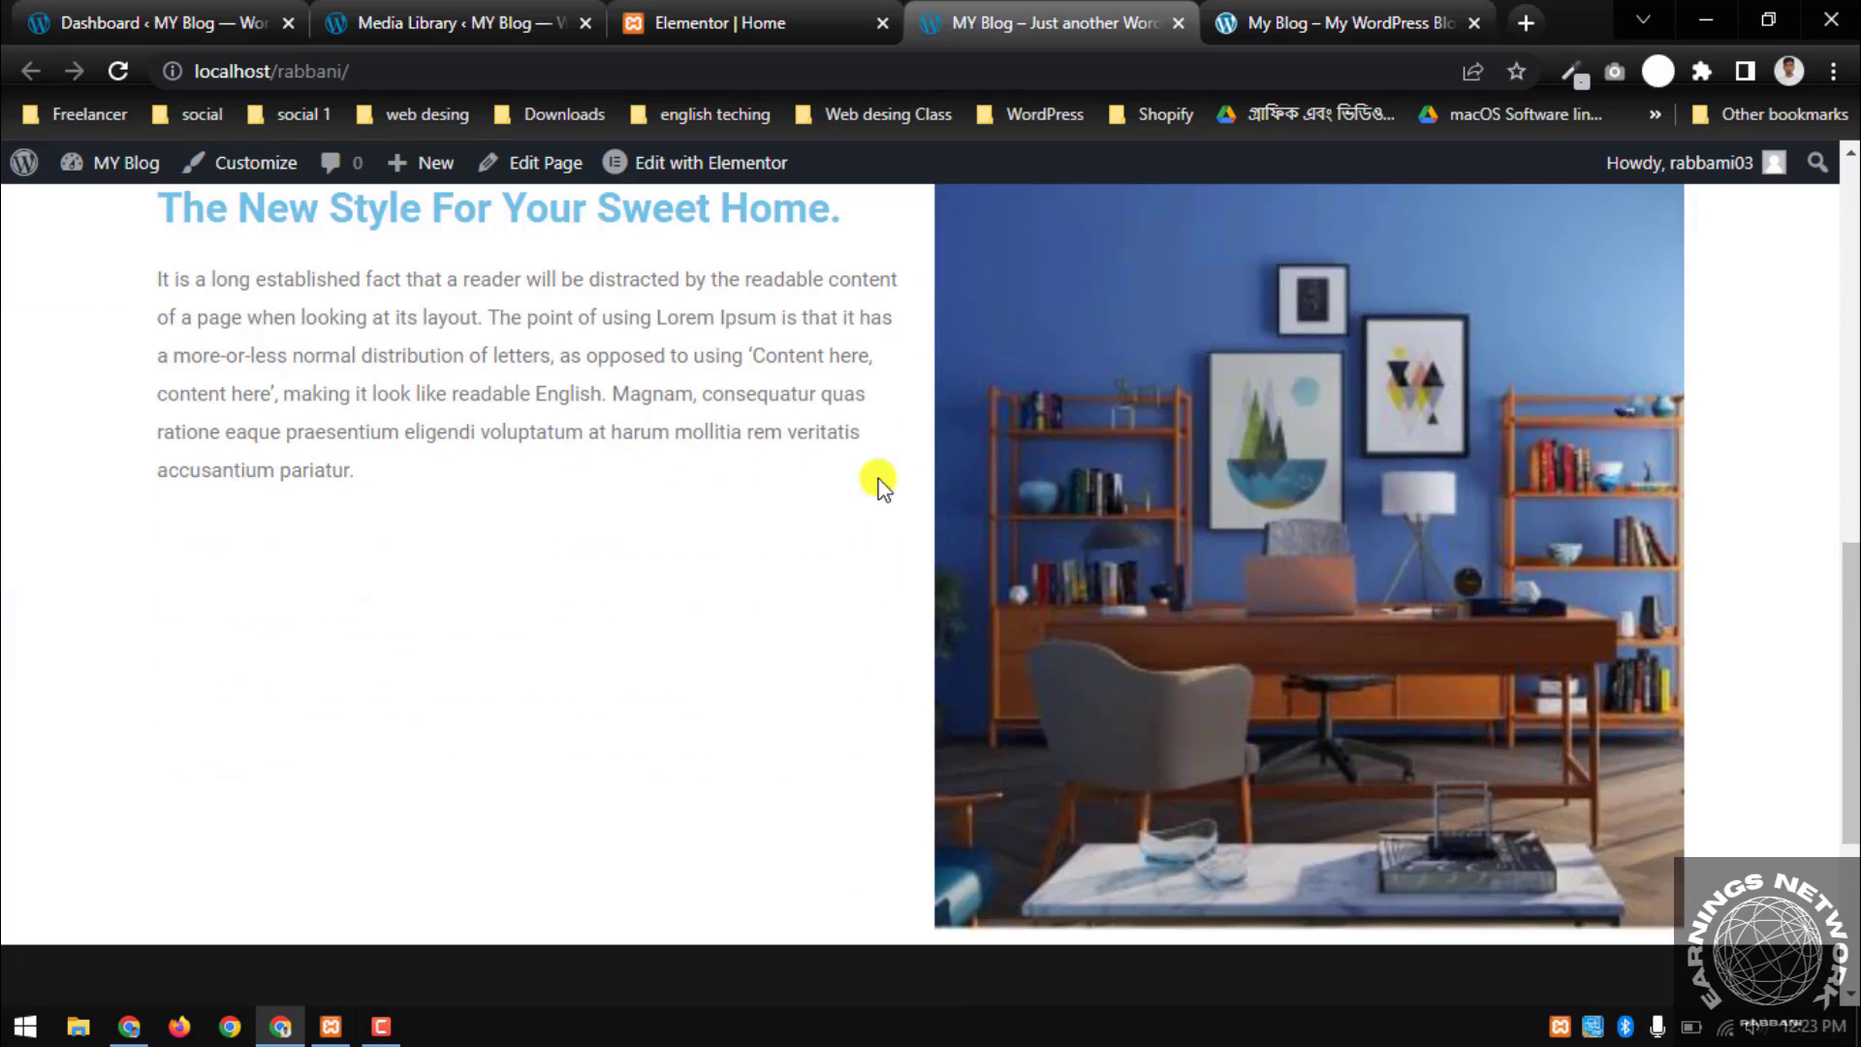
scroll(993, 464, "up", 1)
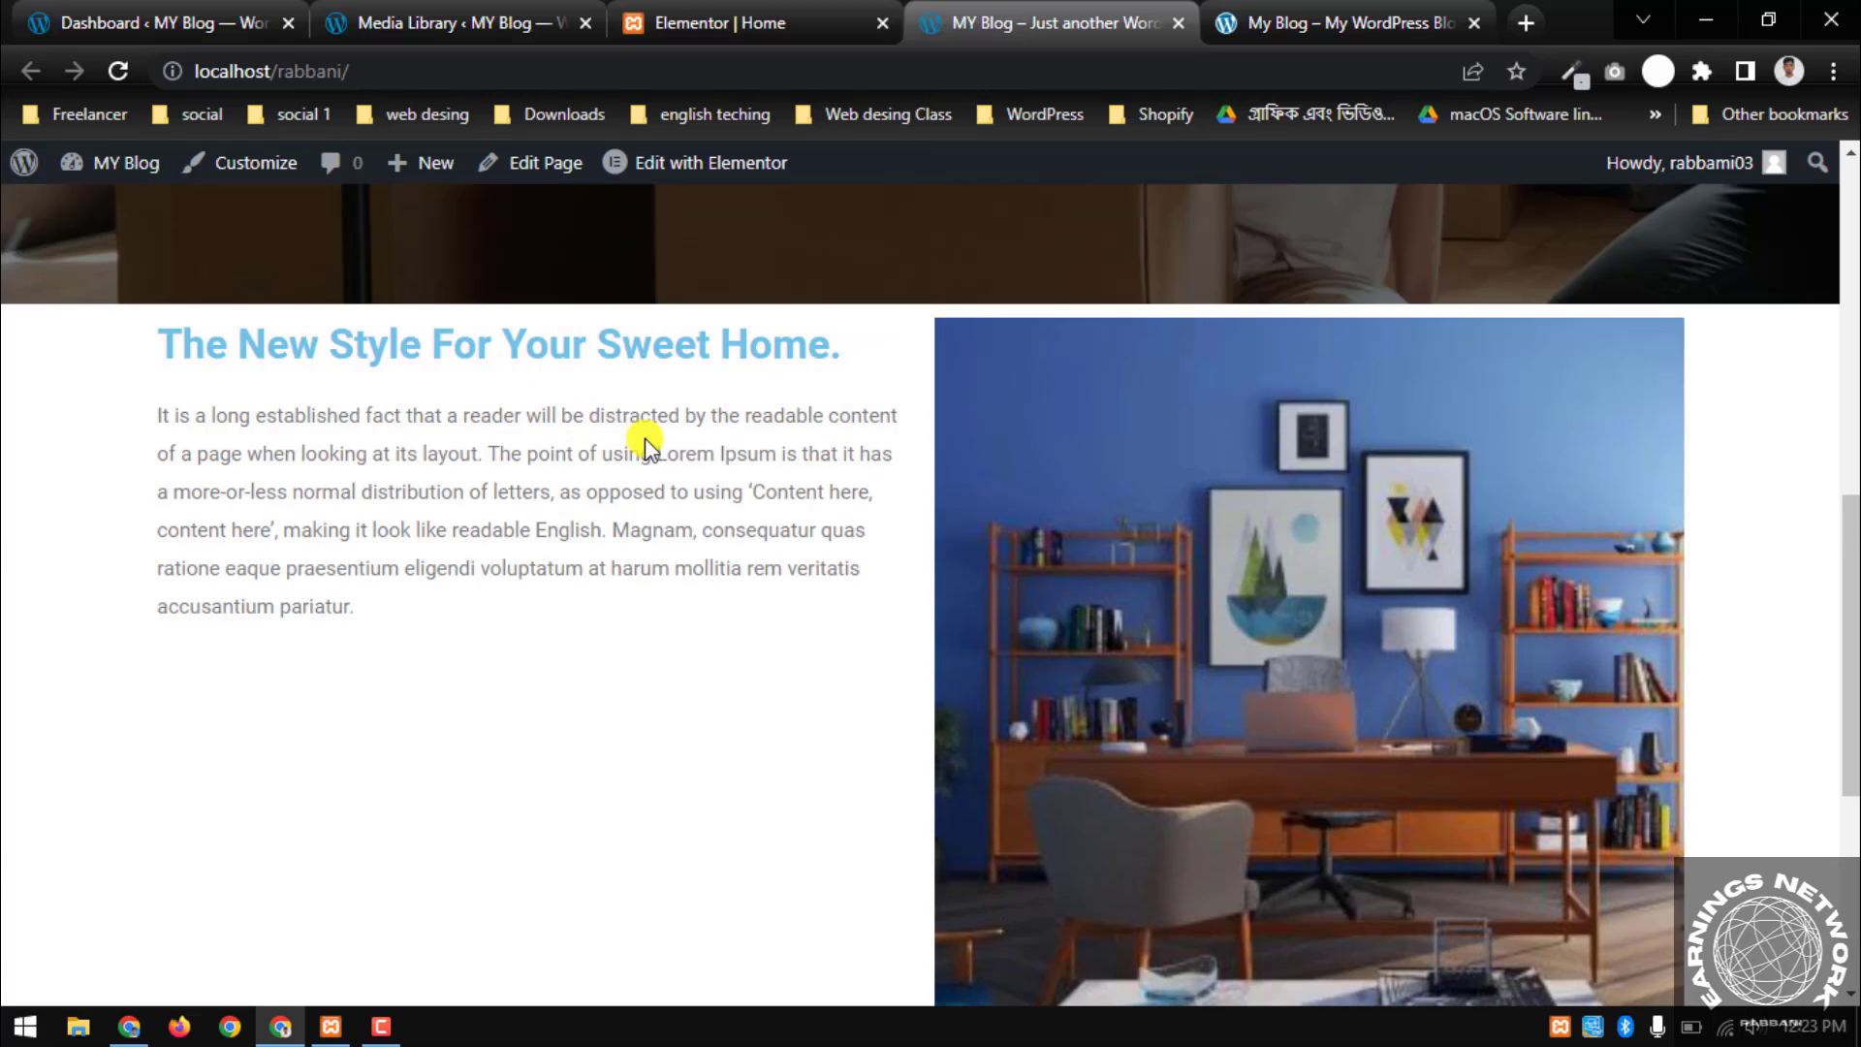
left_click(727, 18)
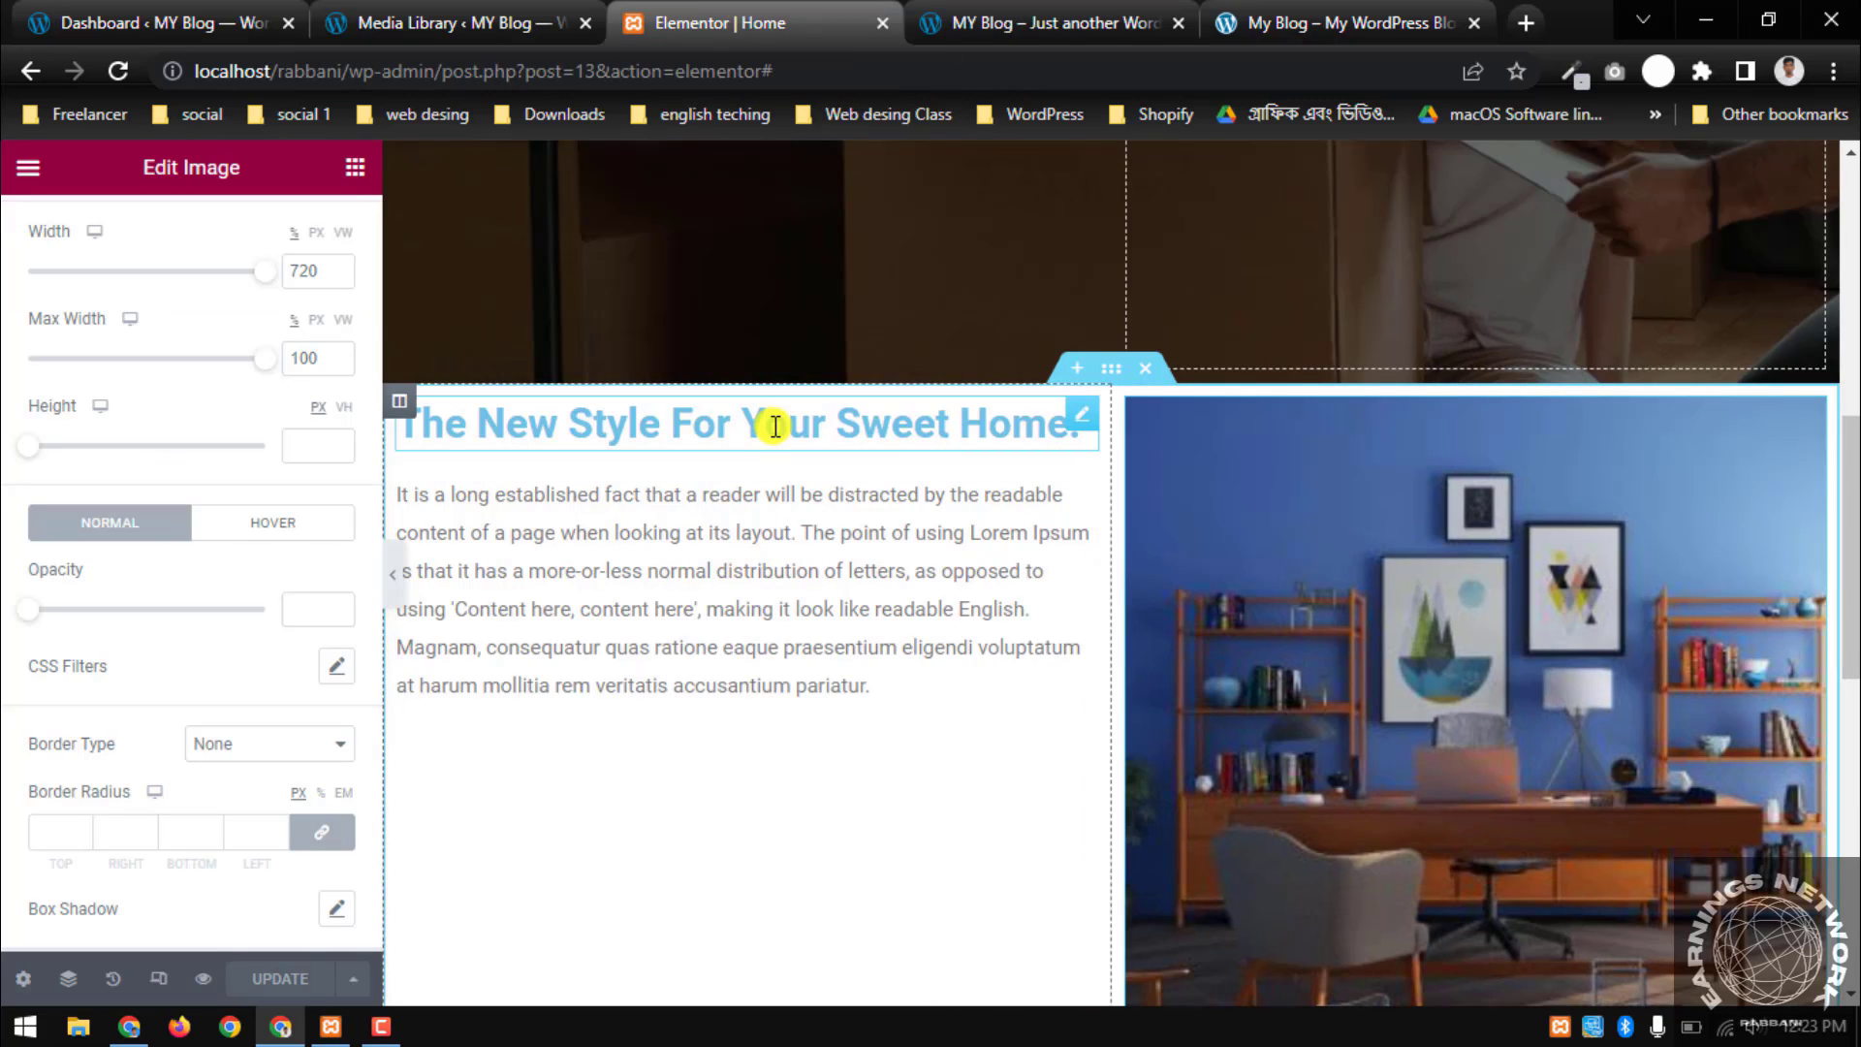
left_click(1309, 21)
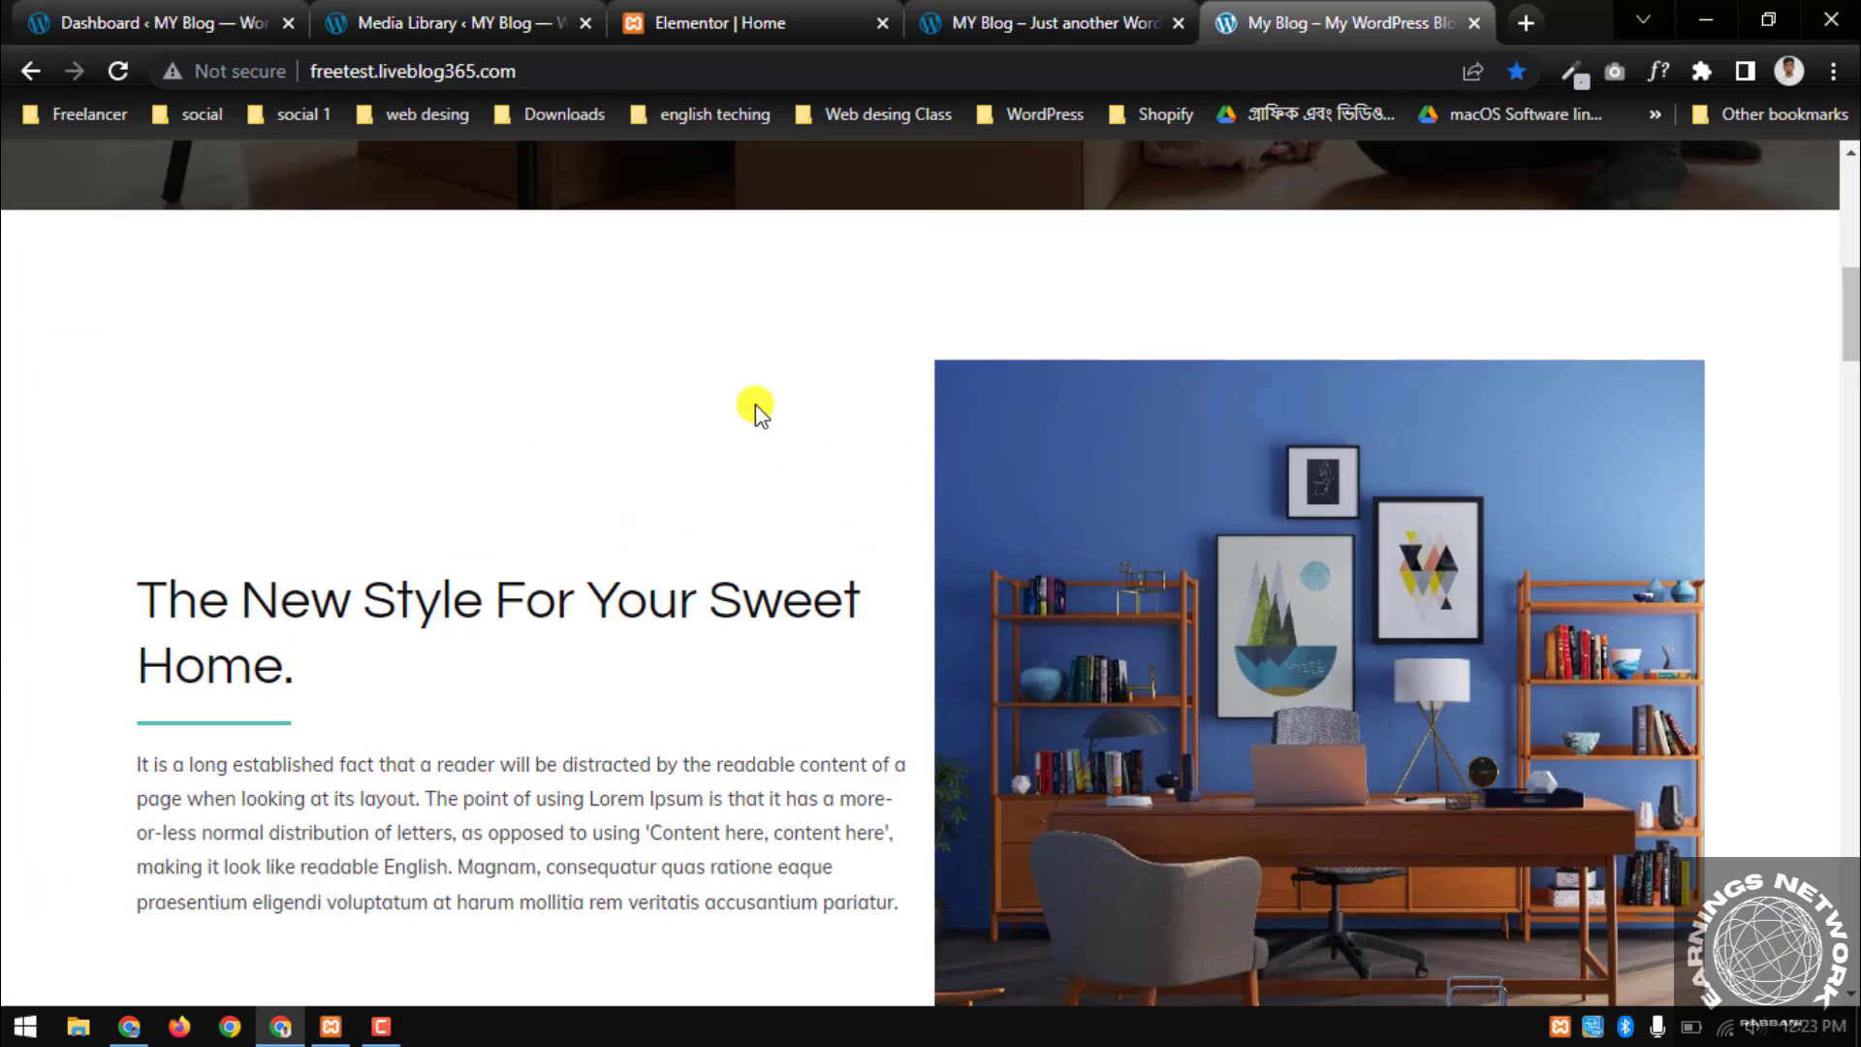
scroll(754, 404, "down", 1)
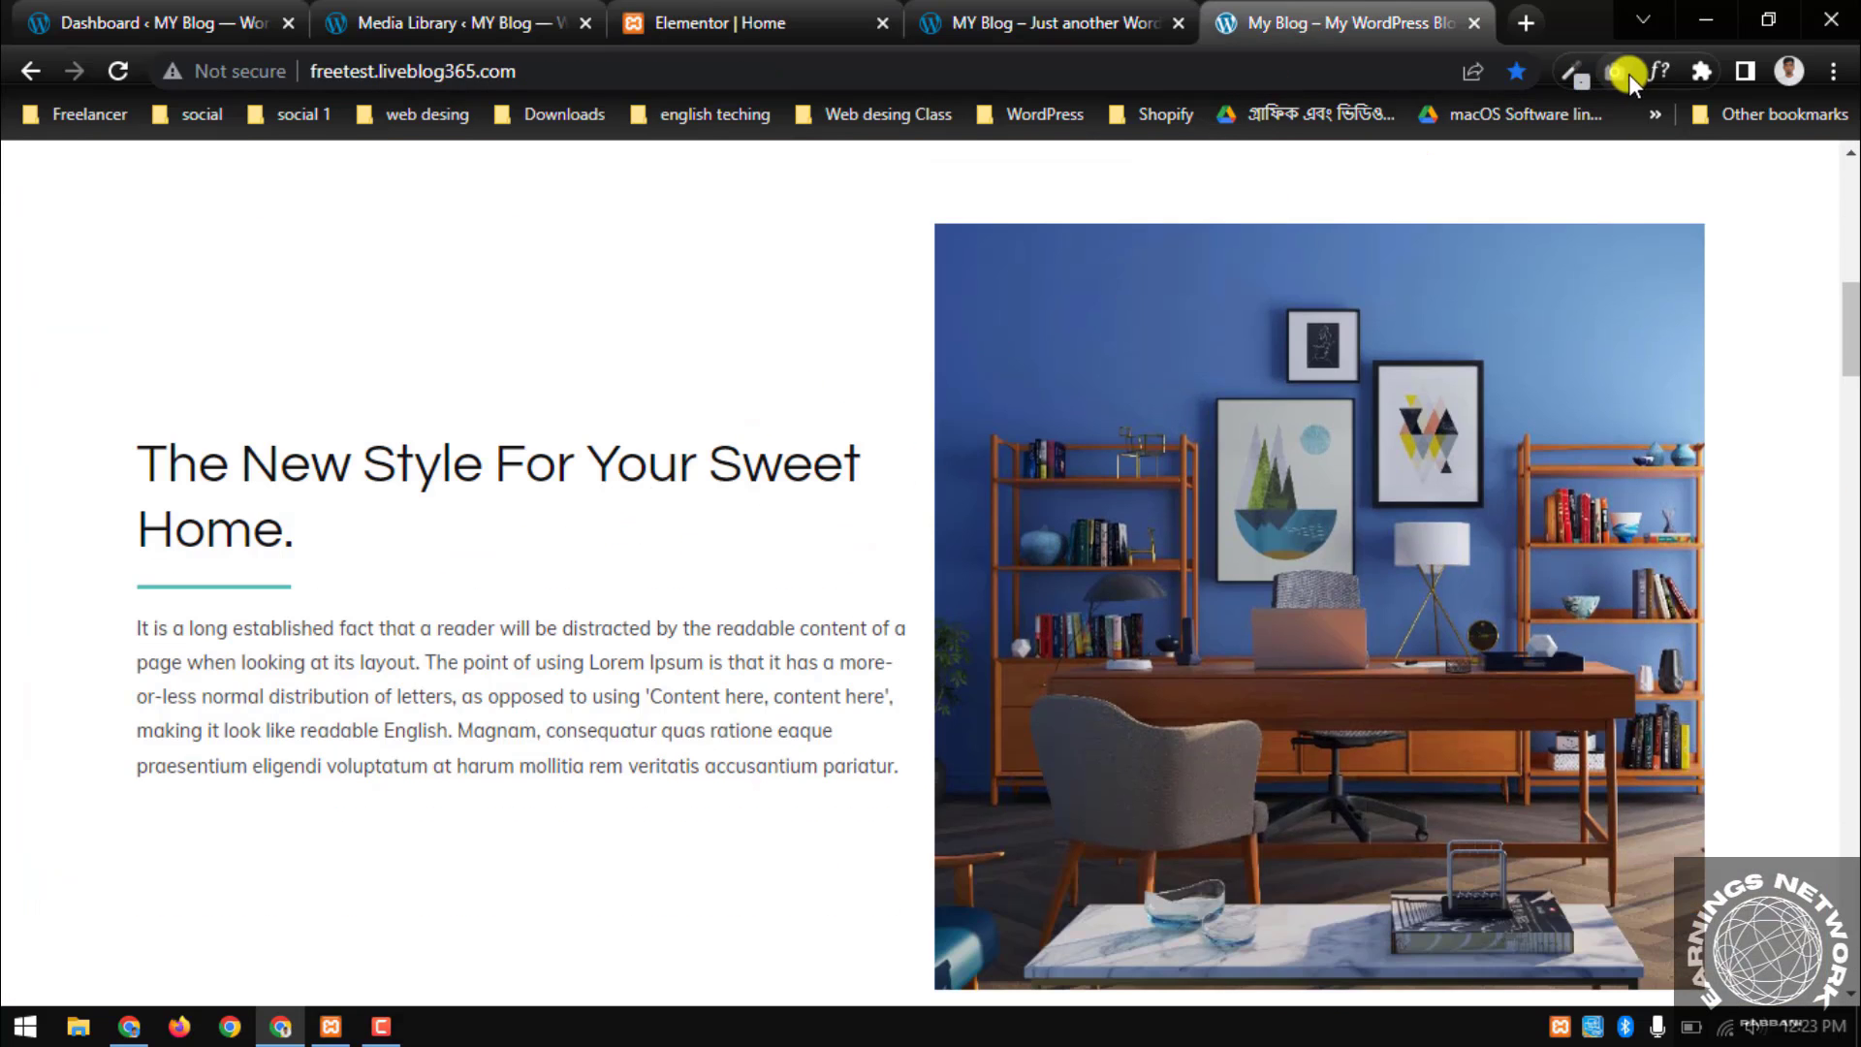
left_click(1660, 70)
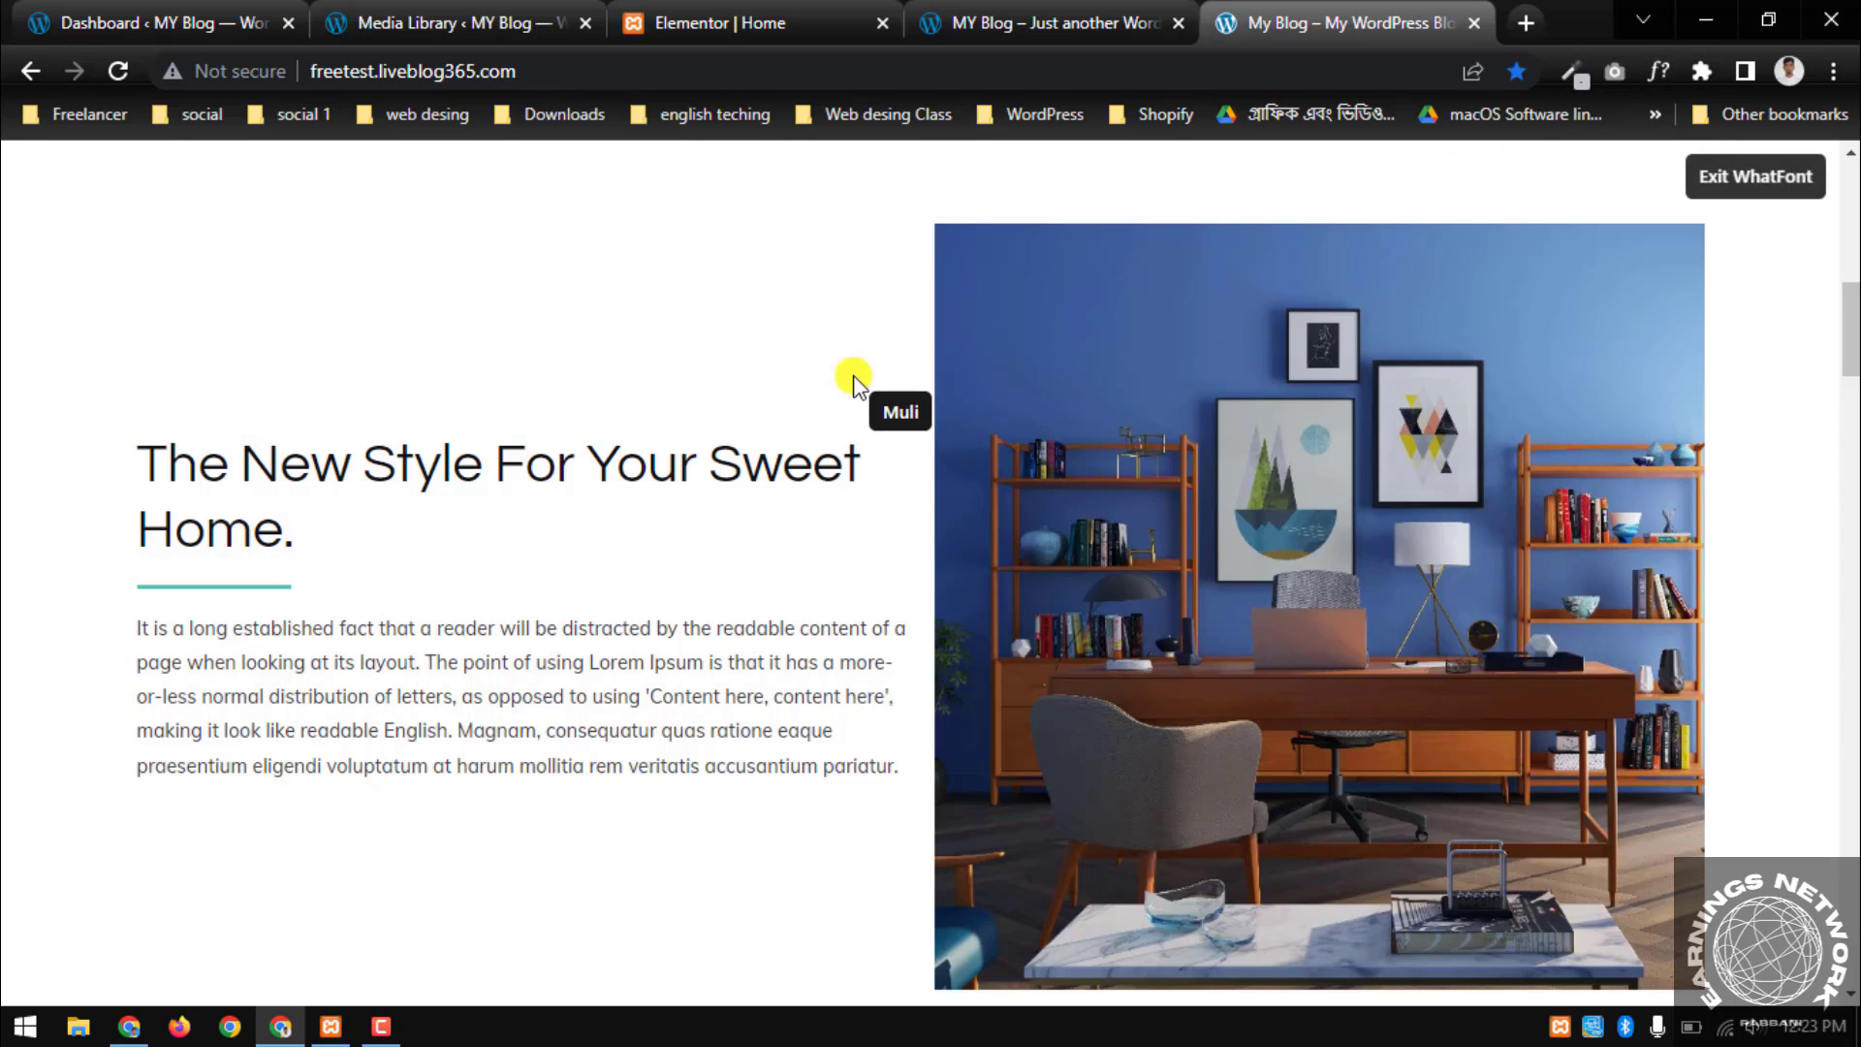
left_click(608, 464)
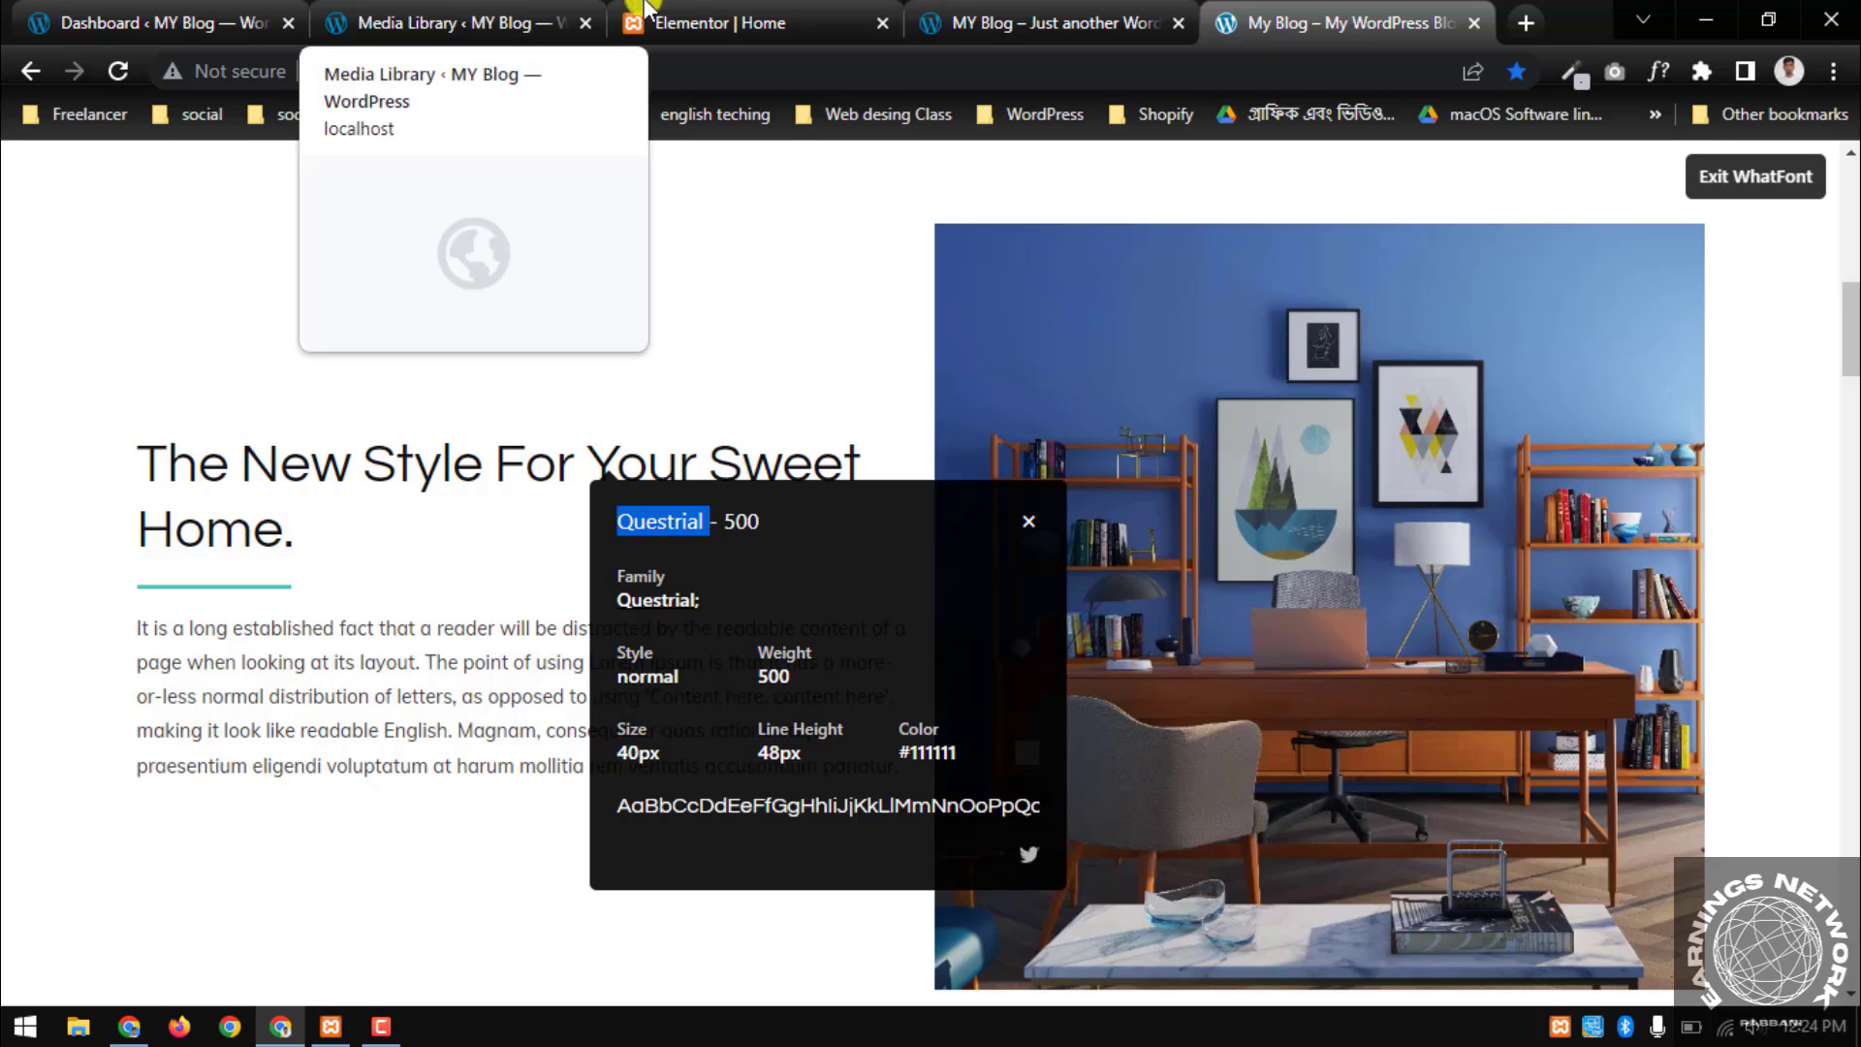
In the Elementor editor, set the font family of the "The New Style For Your Sweet Home." heading to Questrial
left_click(683, 23)
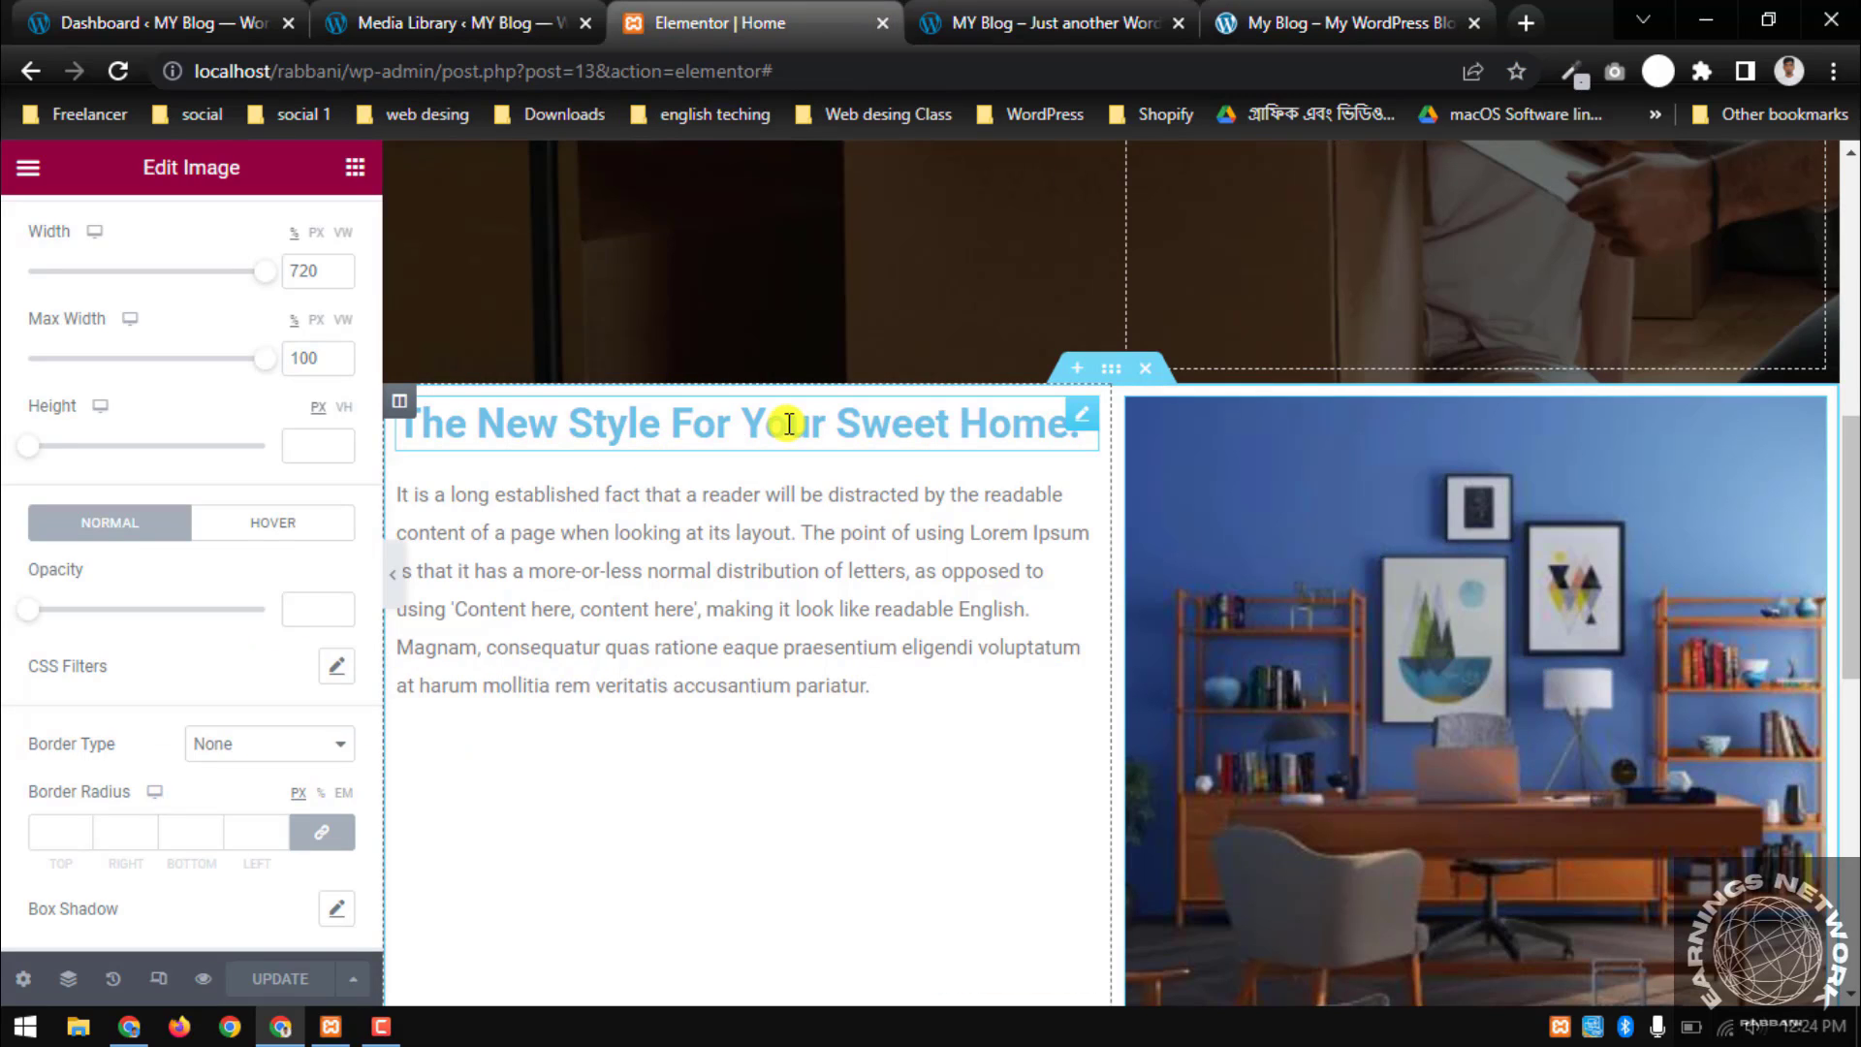
left_click(1079, 423)
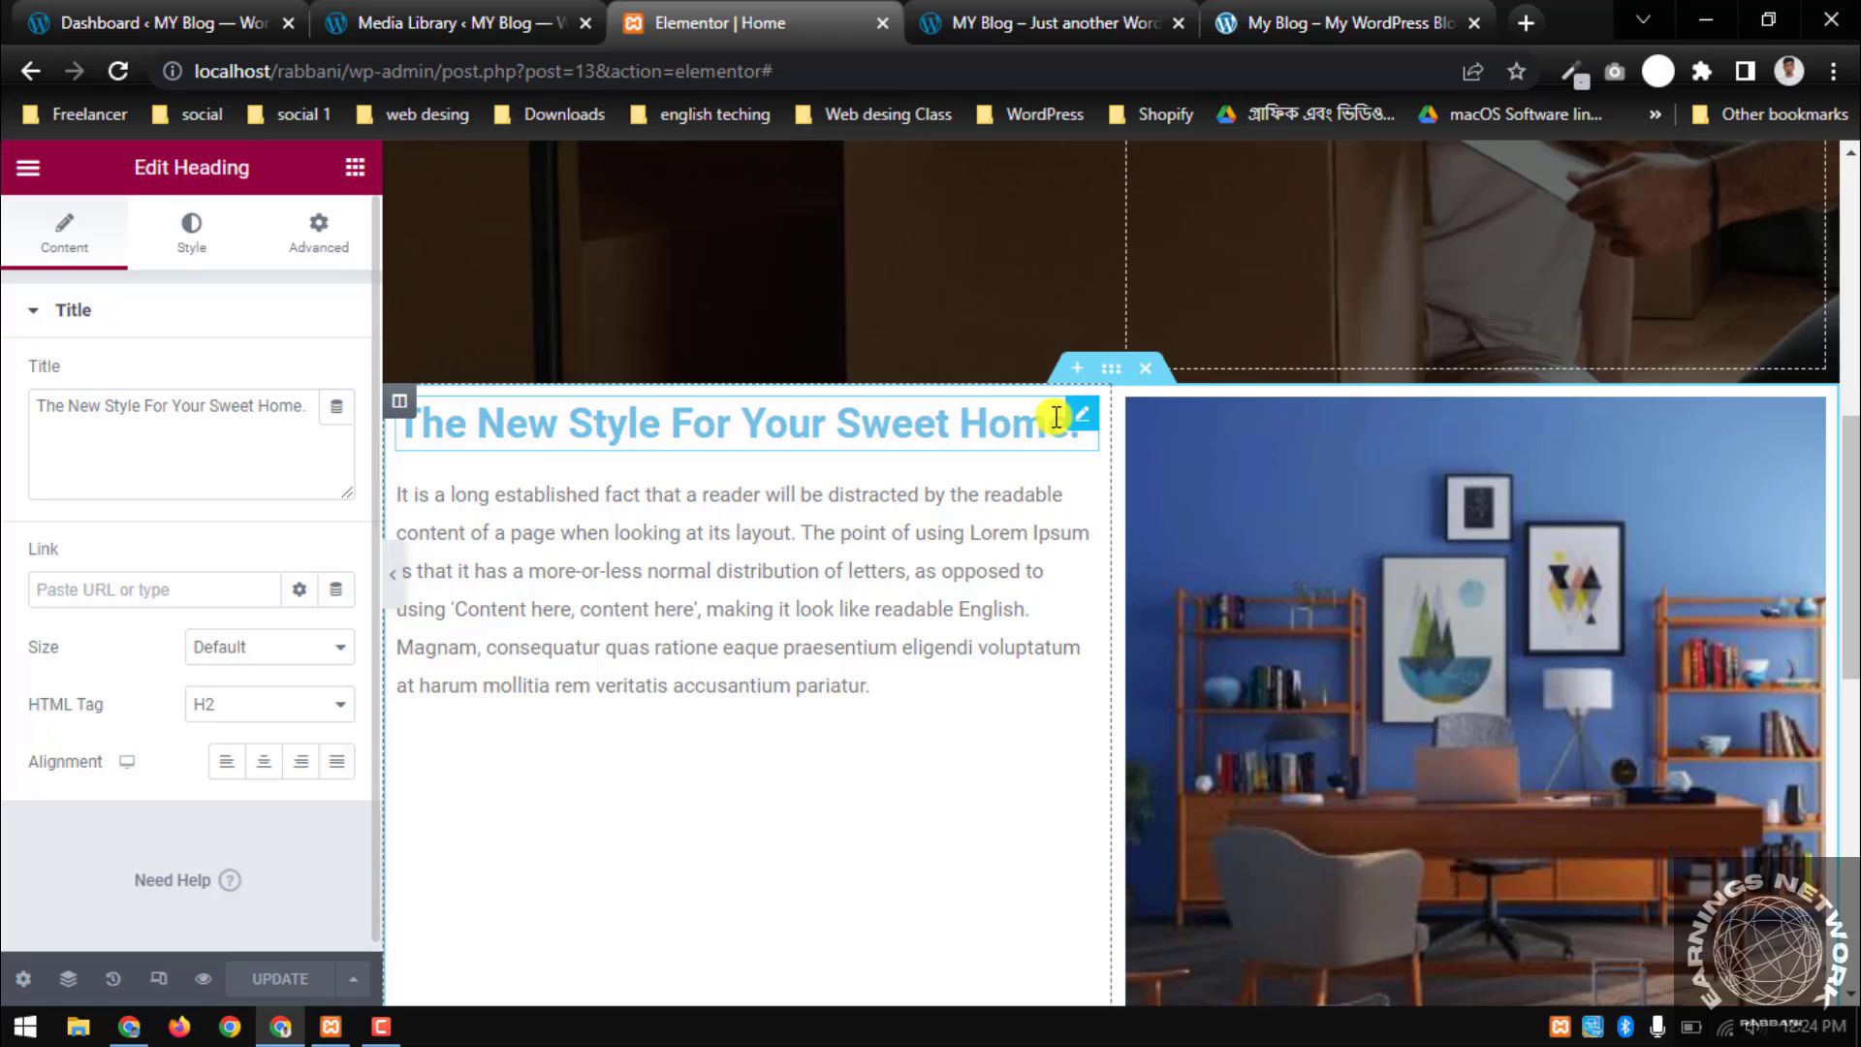
left_click(191, 254)
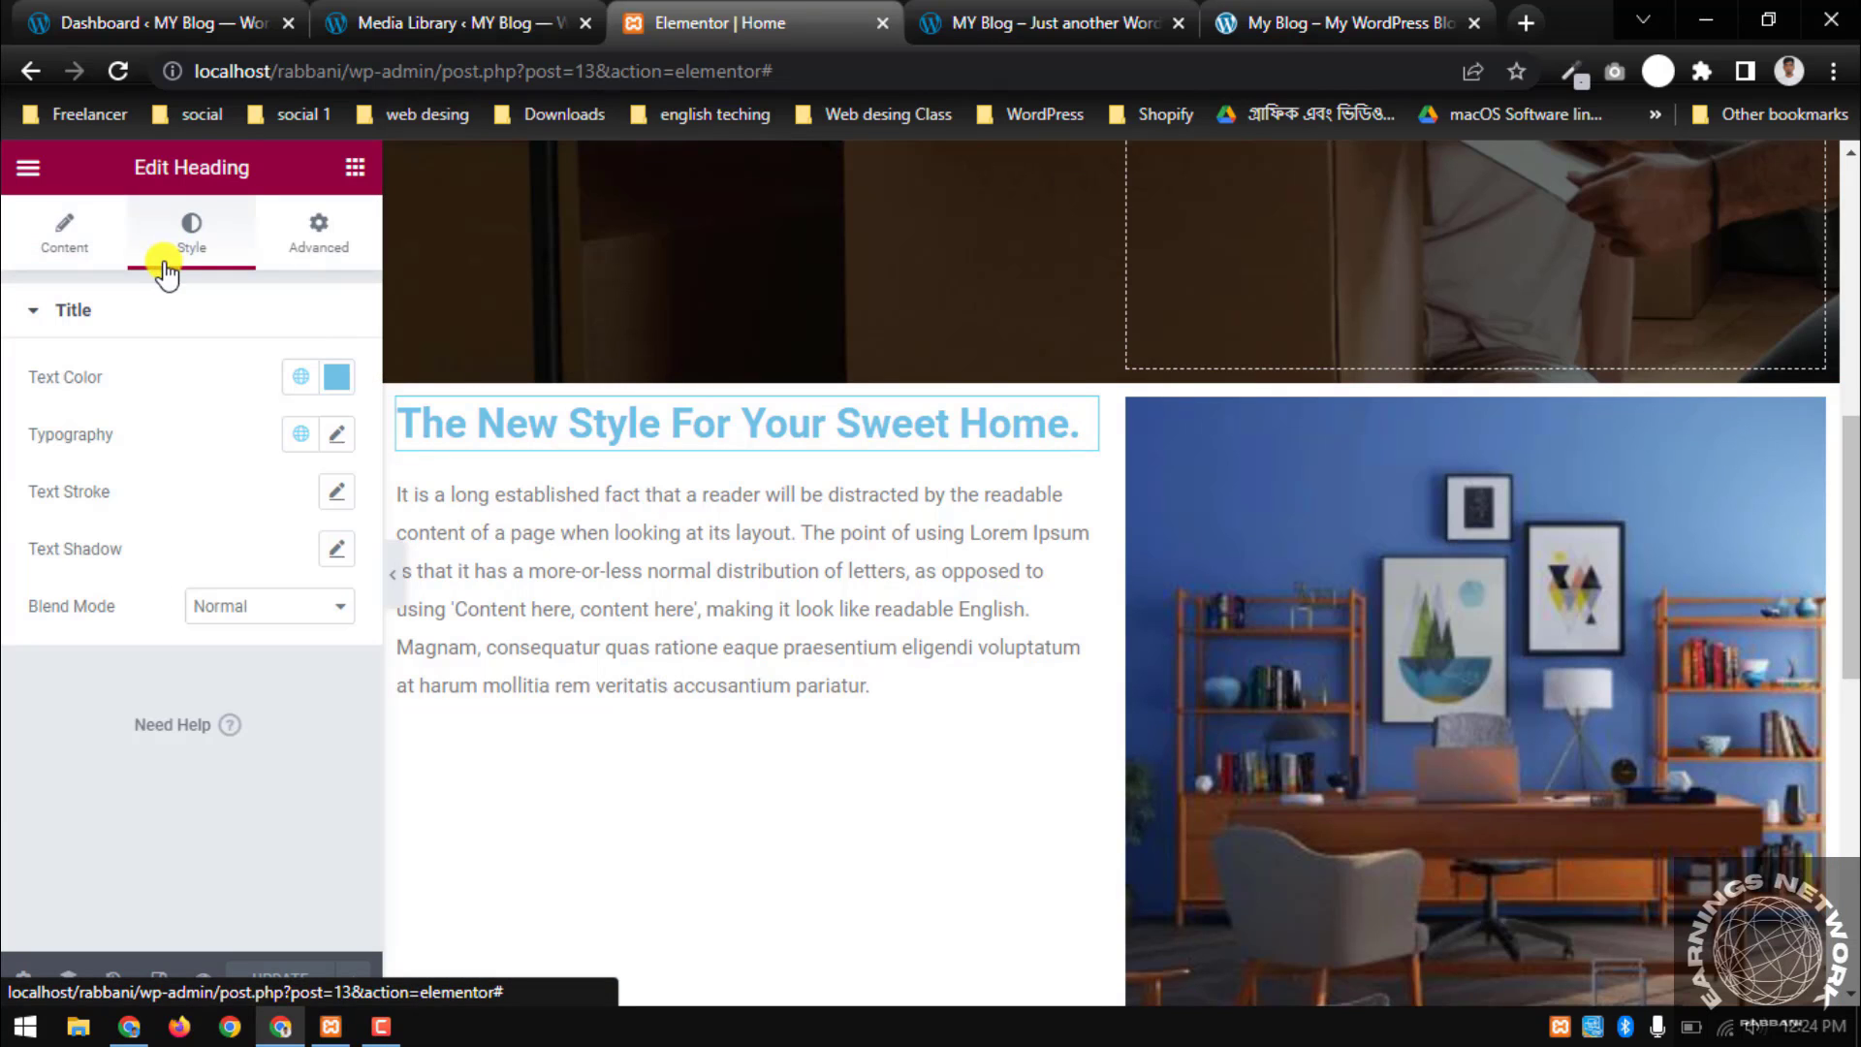
left_click(340, 438)
scroll(258, 484, "down", 2)
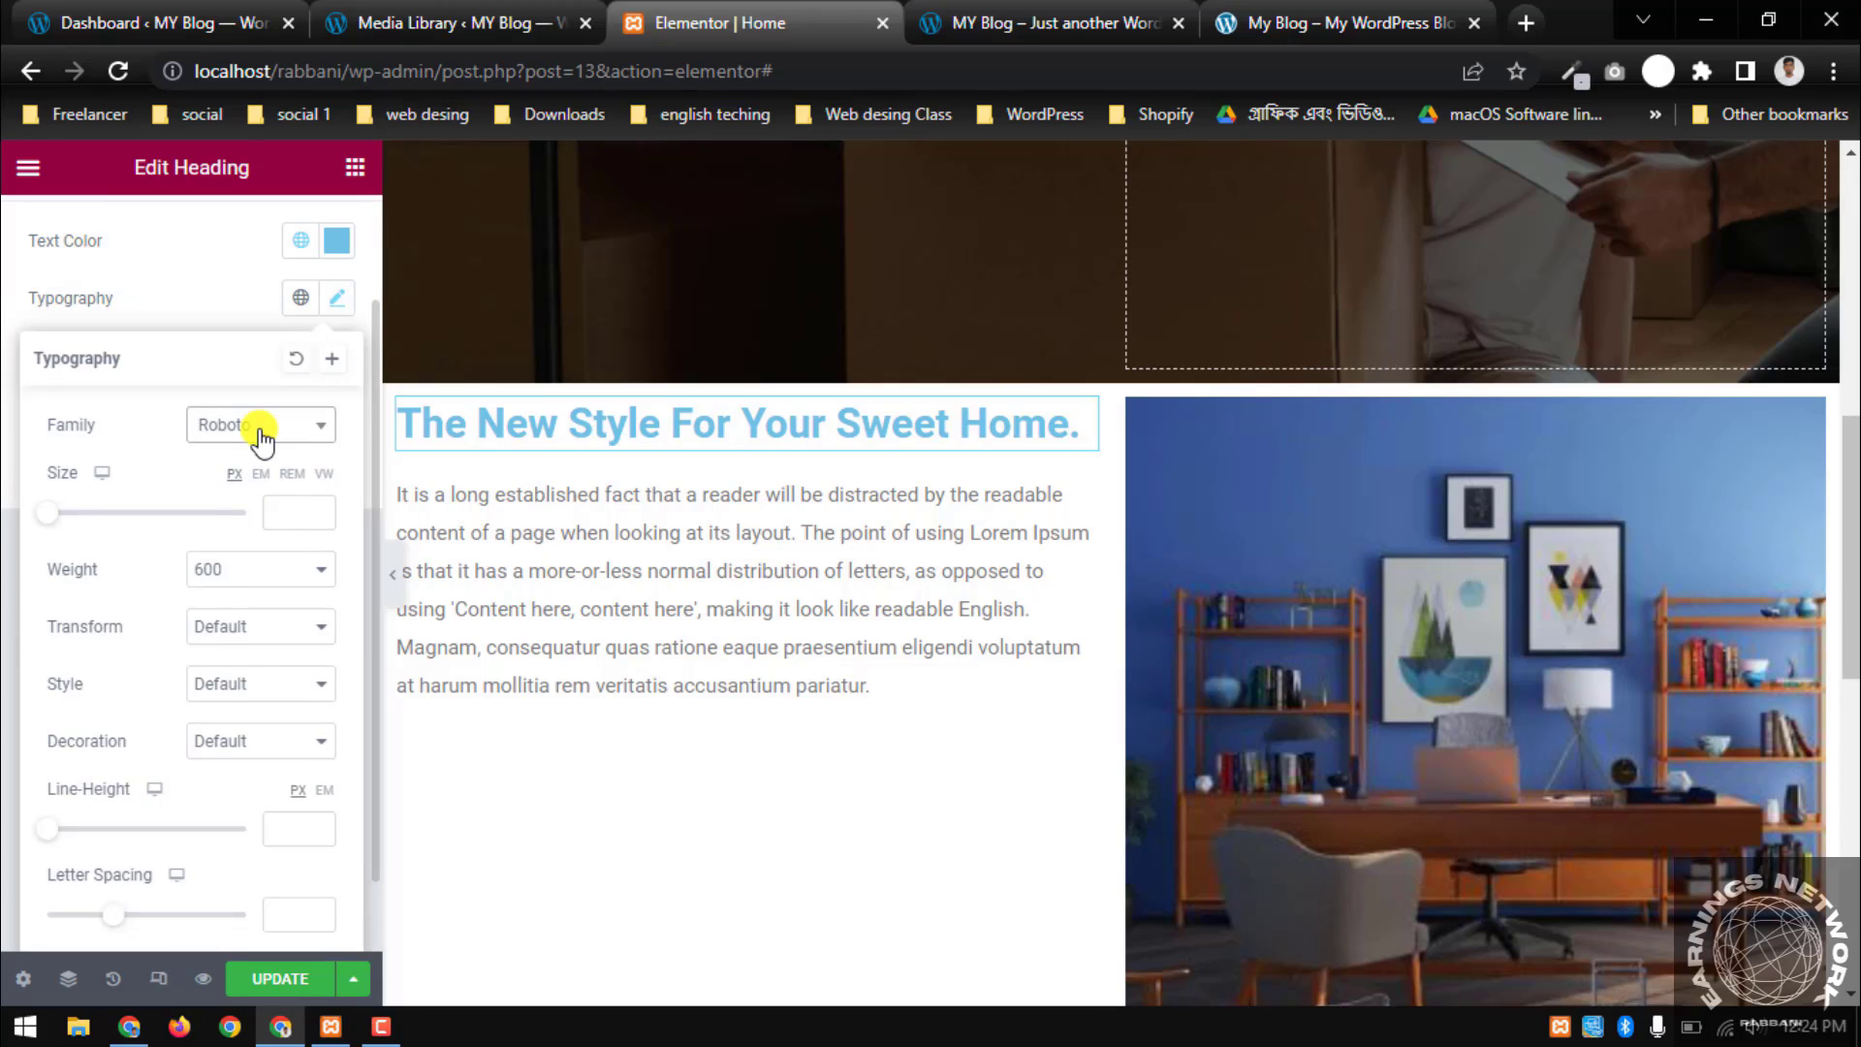
left_click(262, 441)
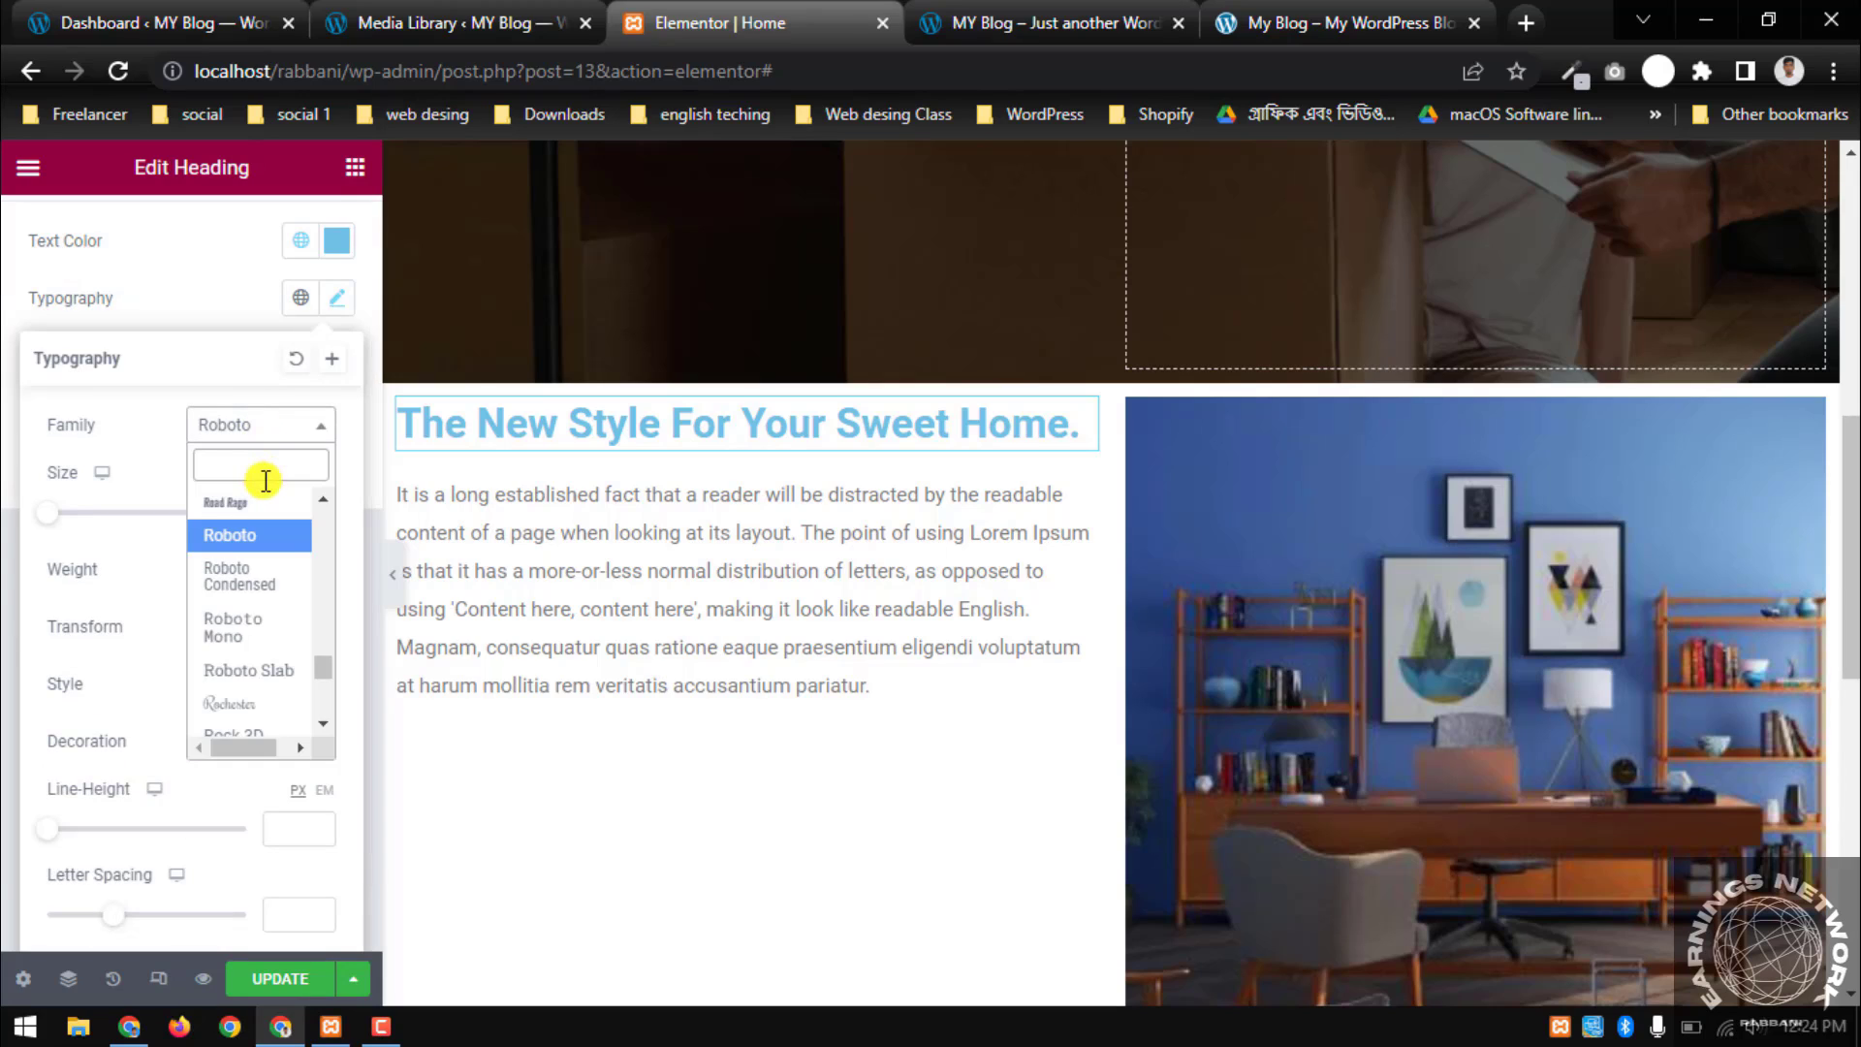
type("Questrial")
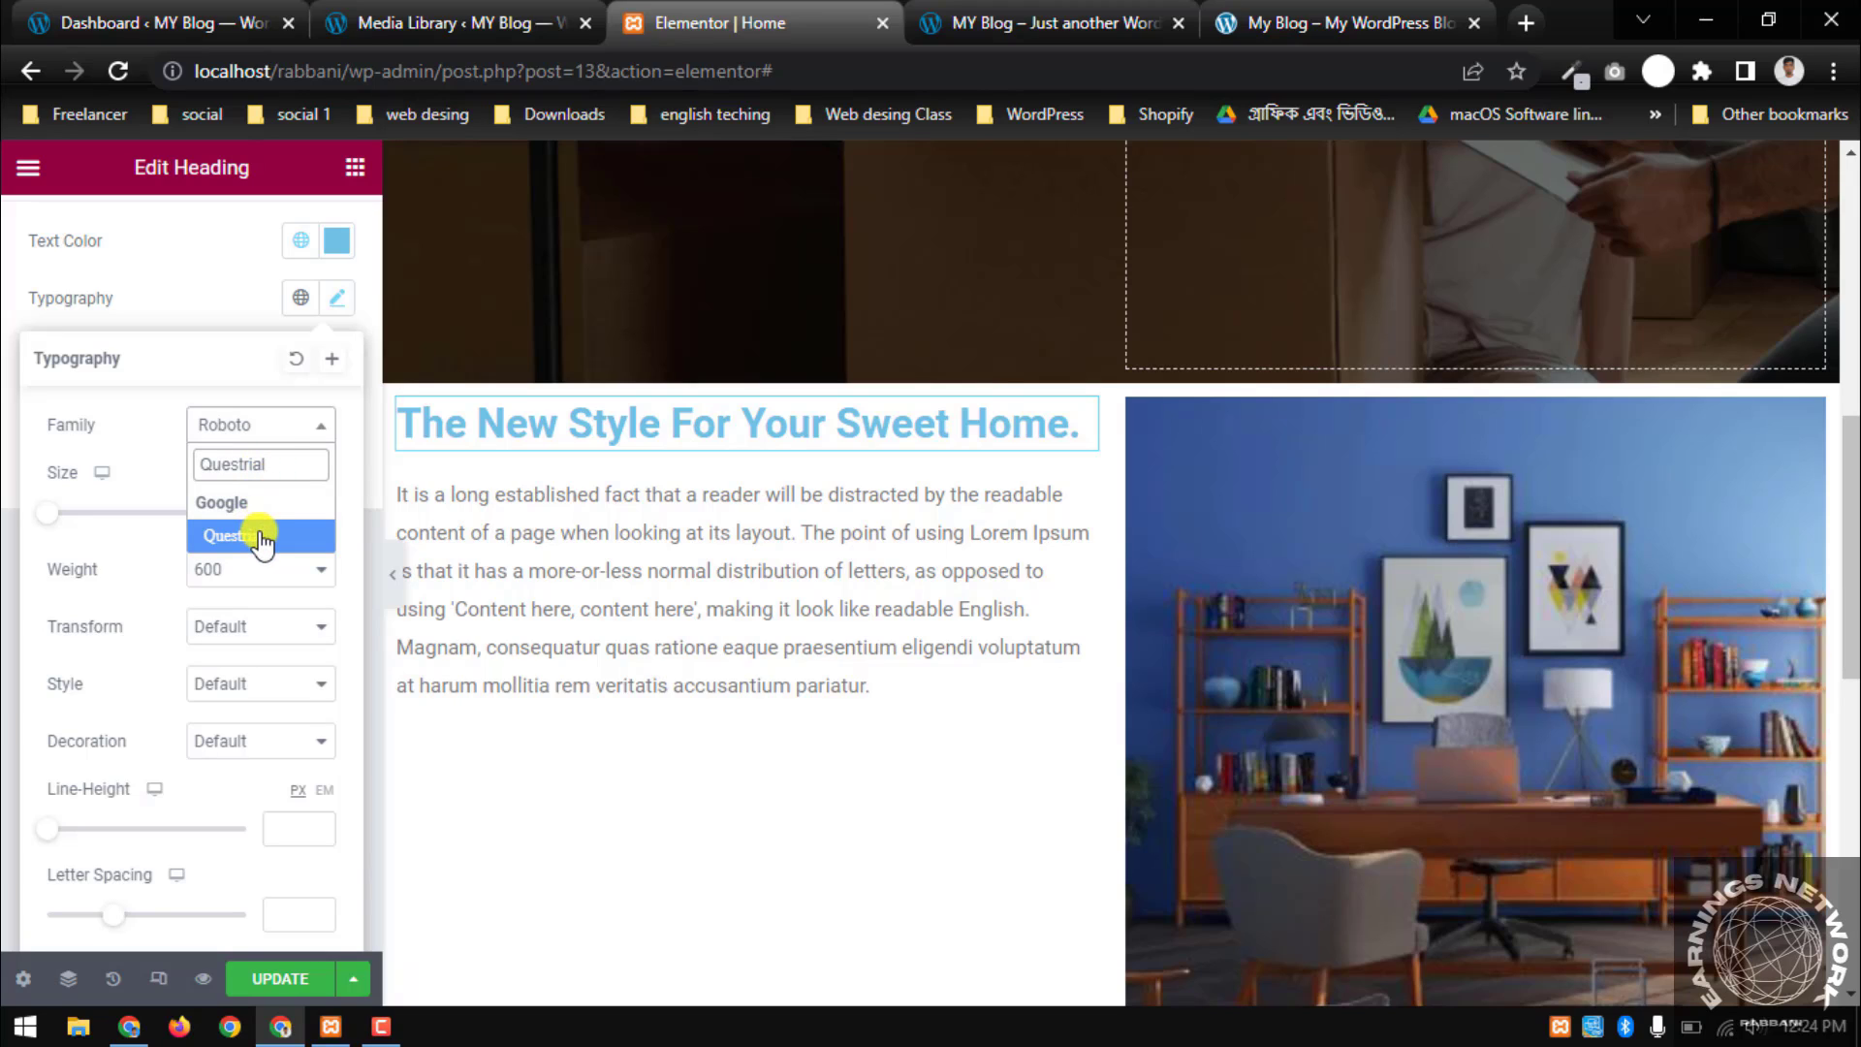
left_click(261, 535)
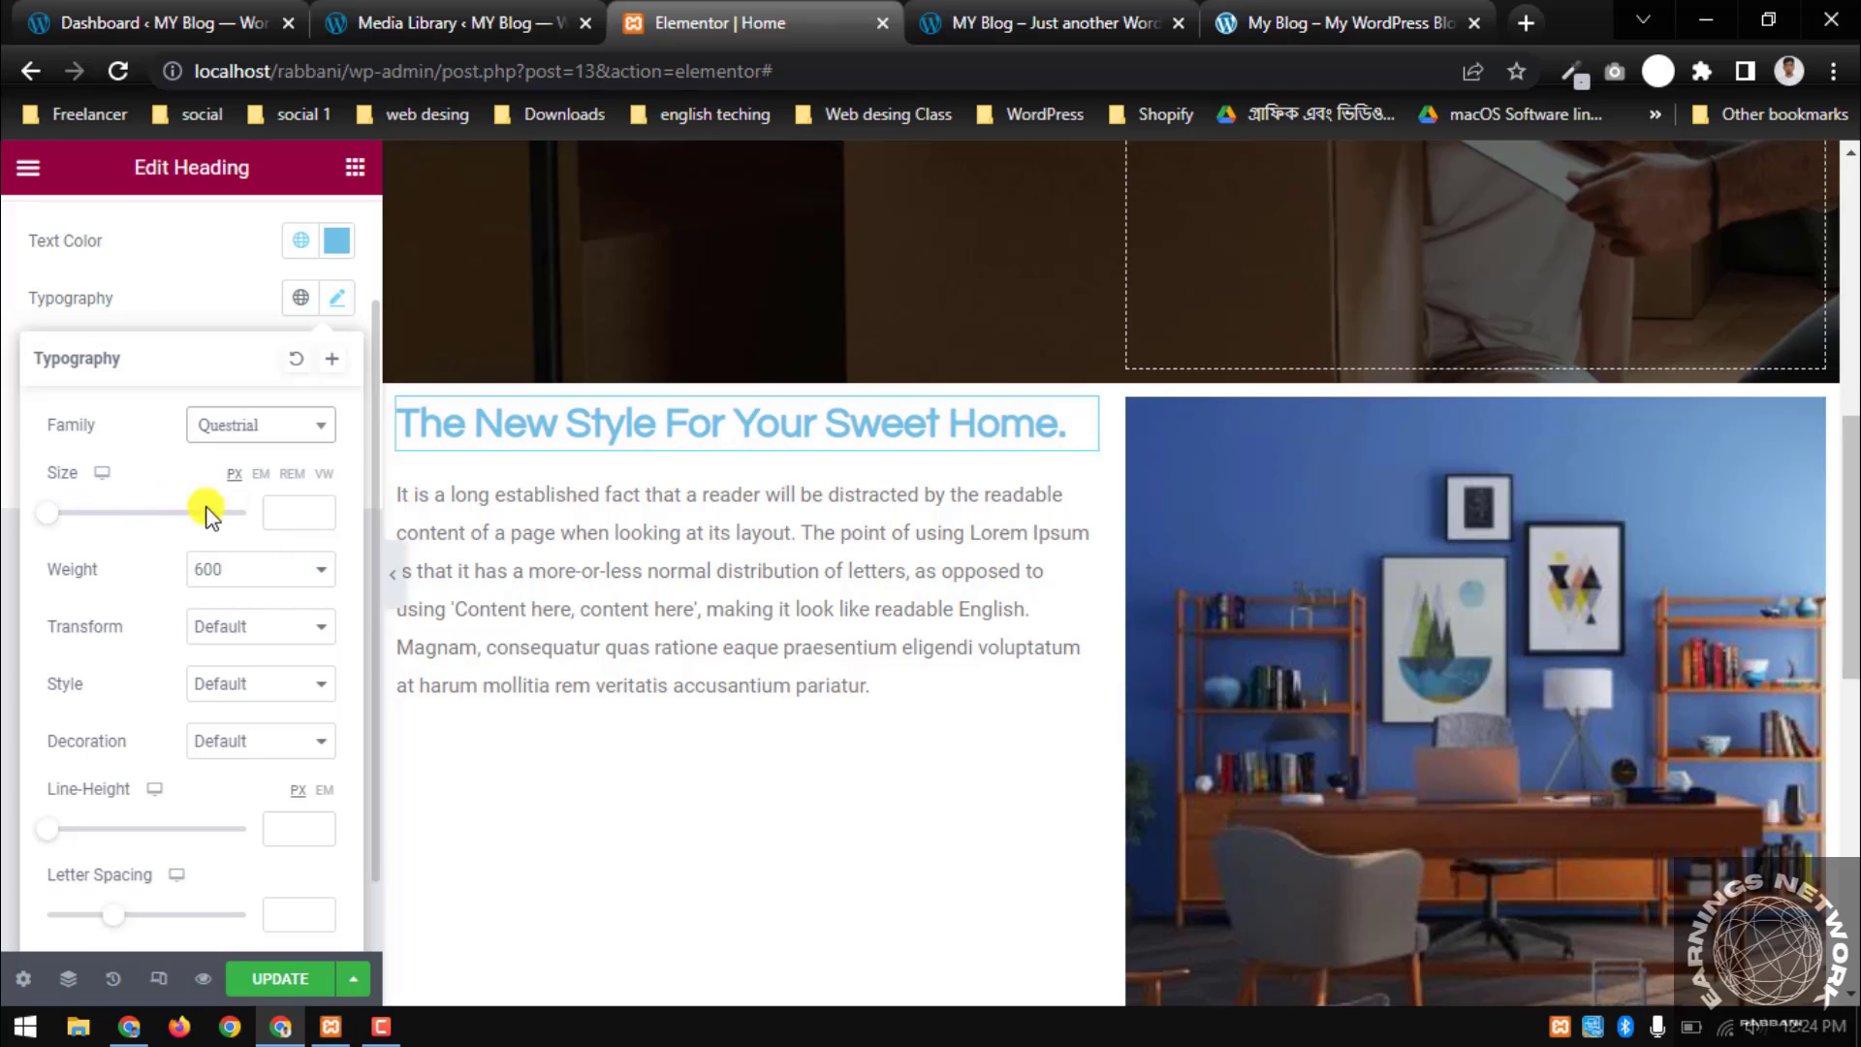
Set the heading's font size to 40 px, weight to 500 and line height to 48 px, and update the page
left_click(291, 509)
type("40")
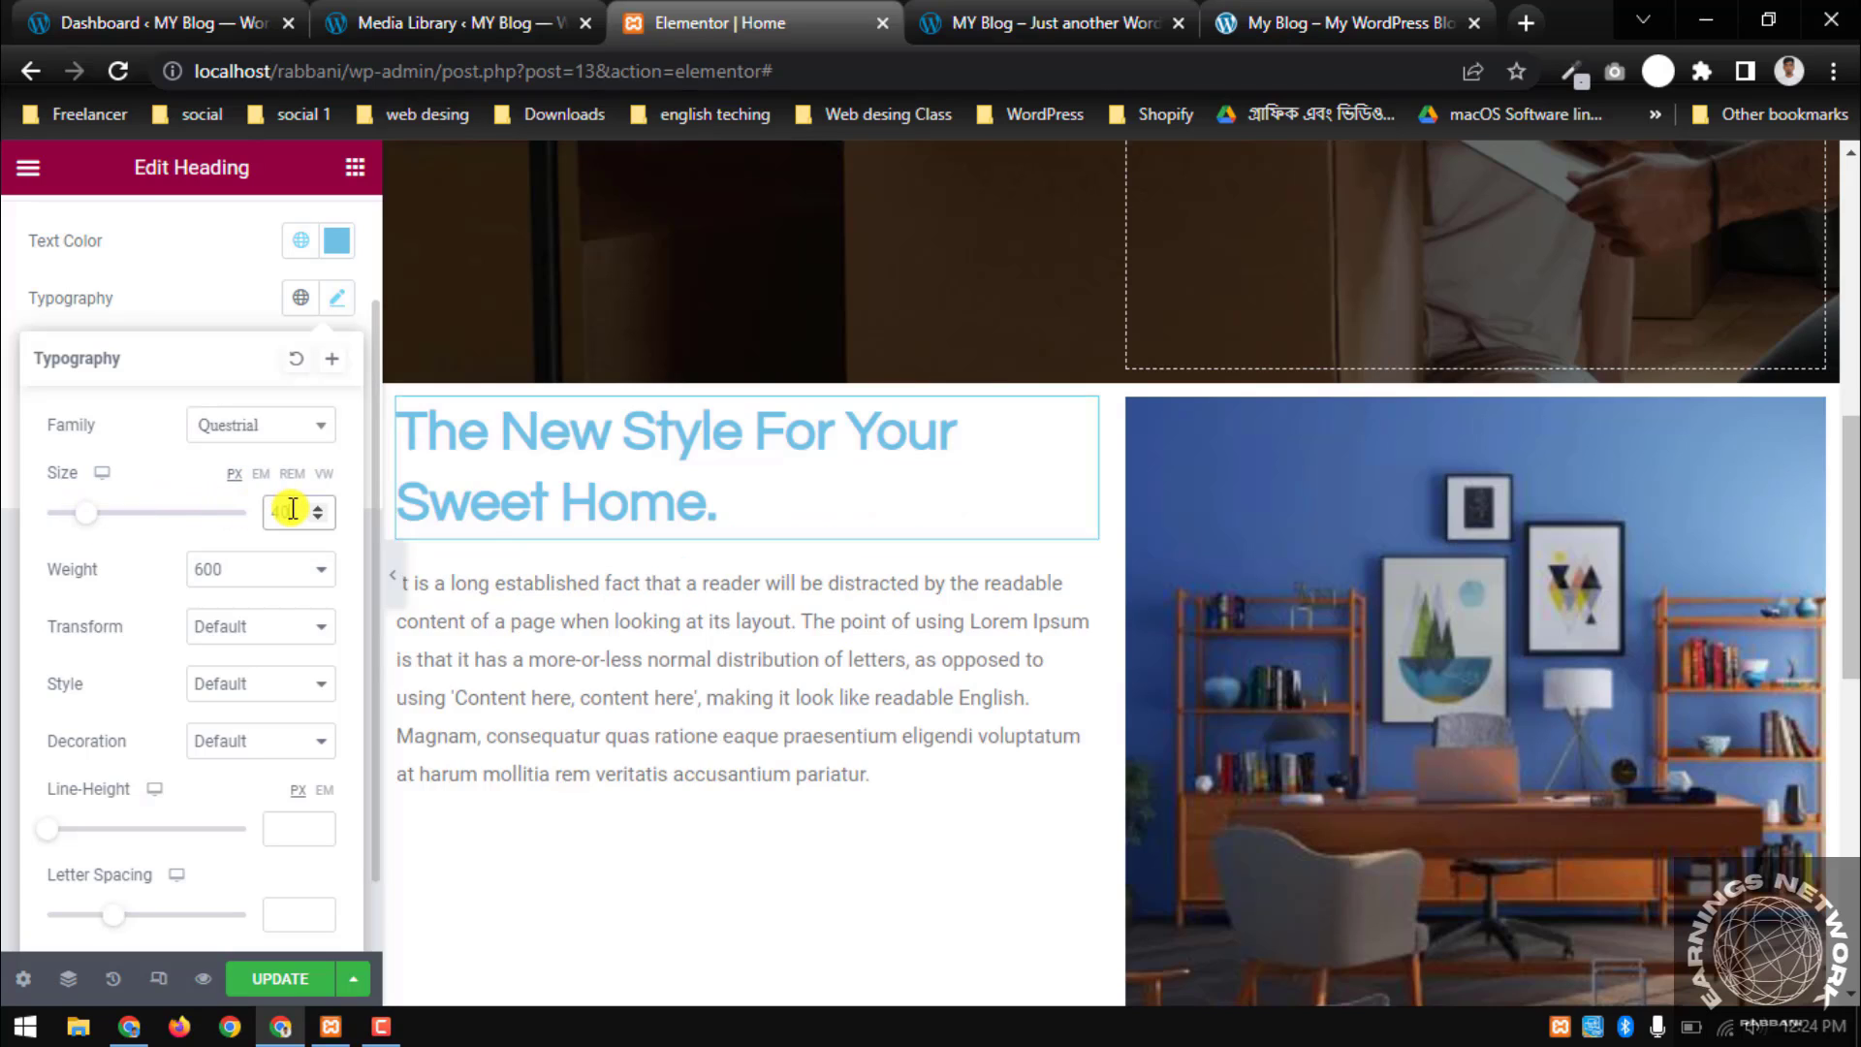
left_click(276, 572)
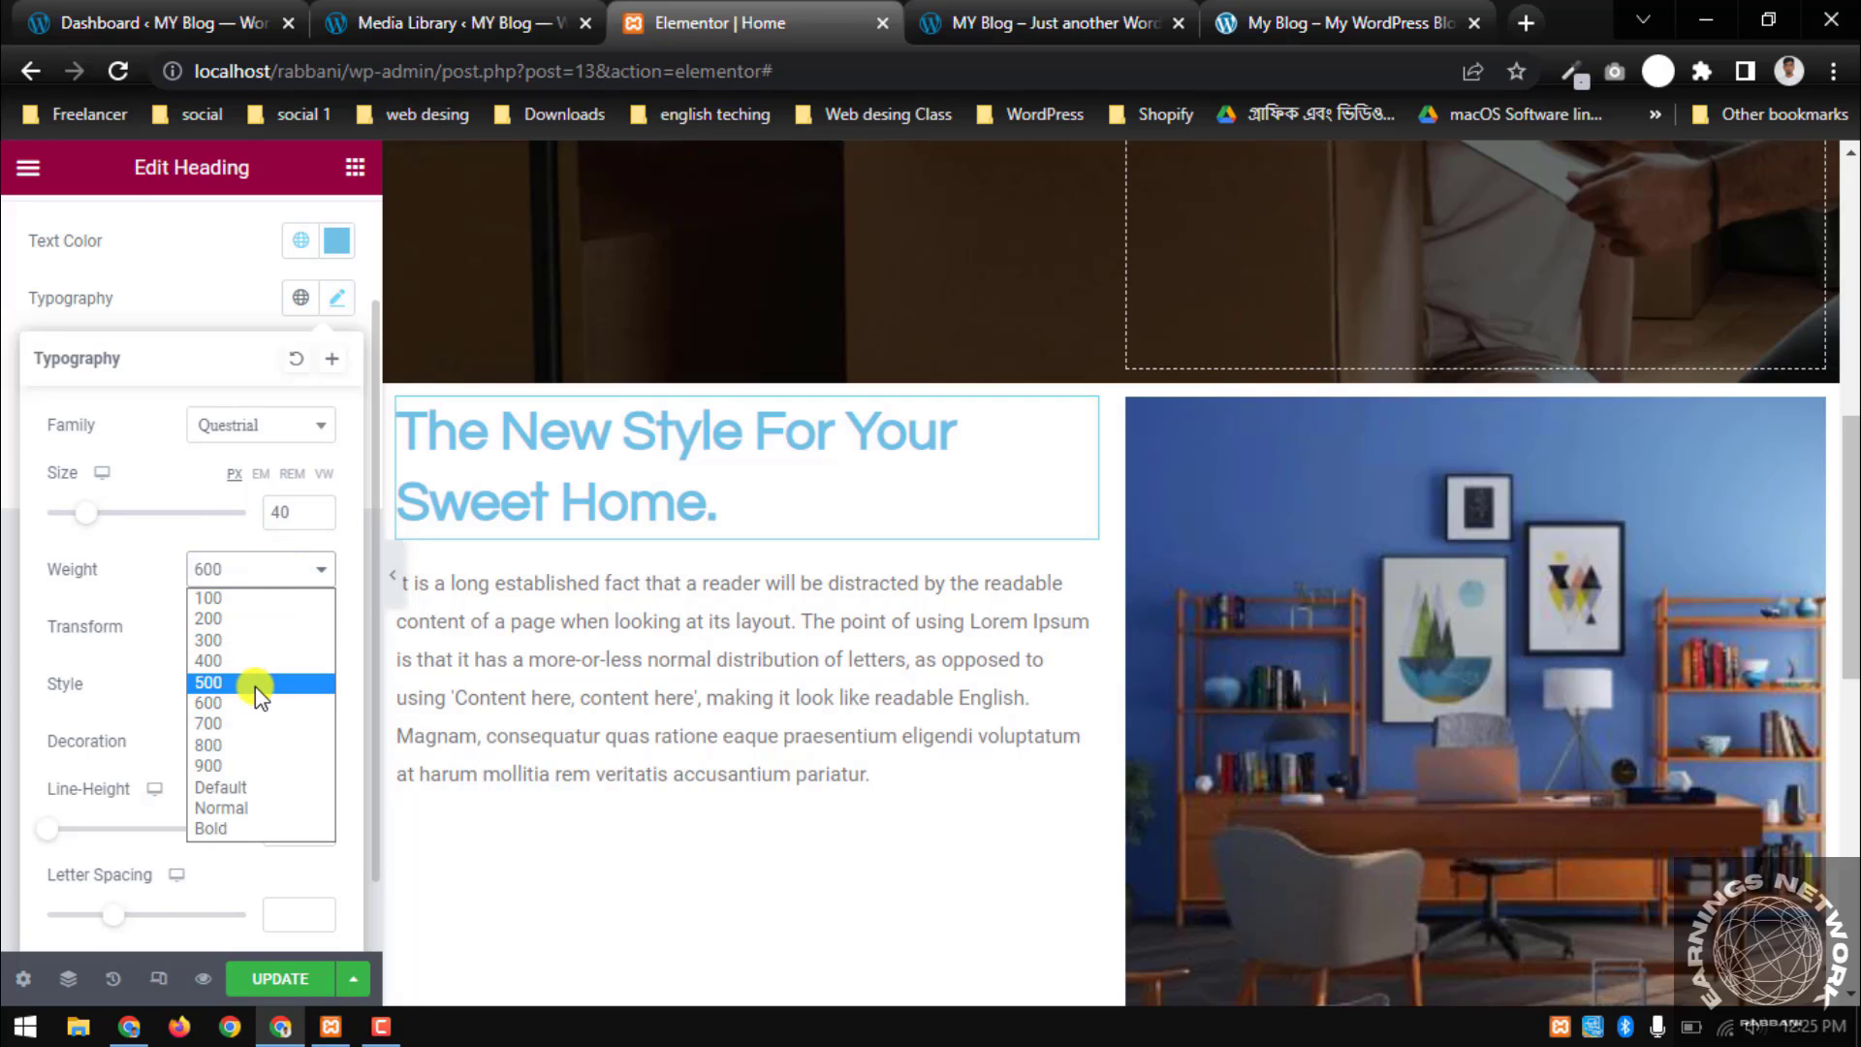
left_click(255, 684)
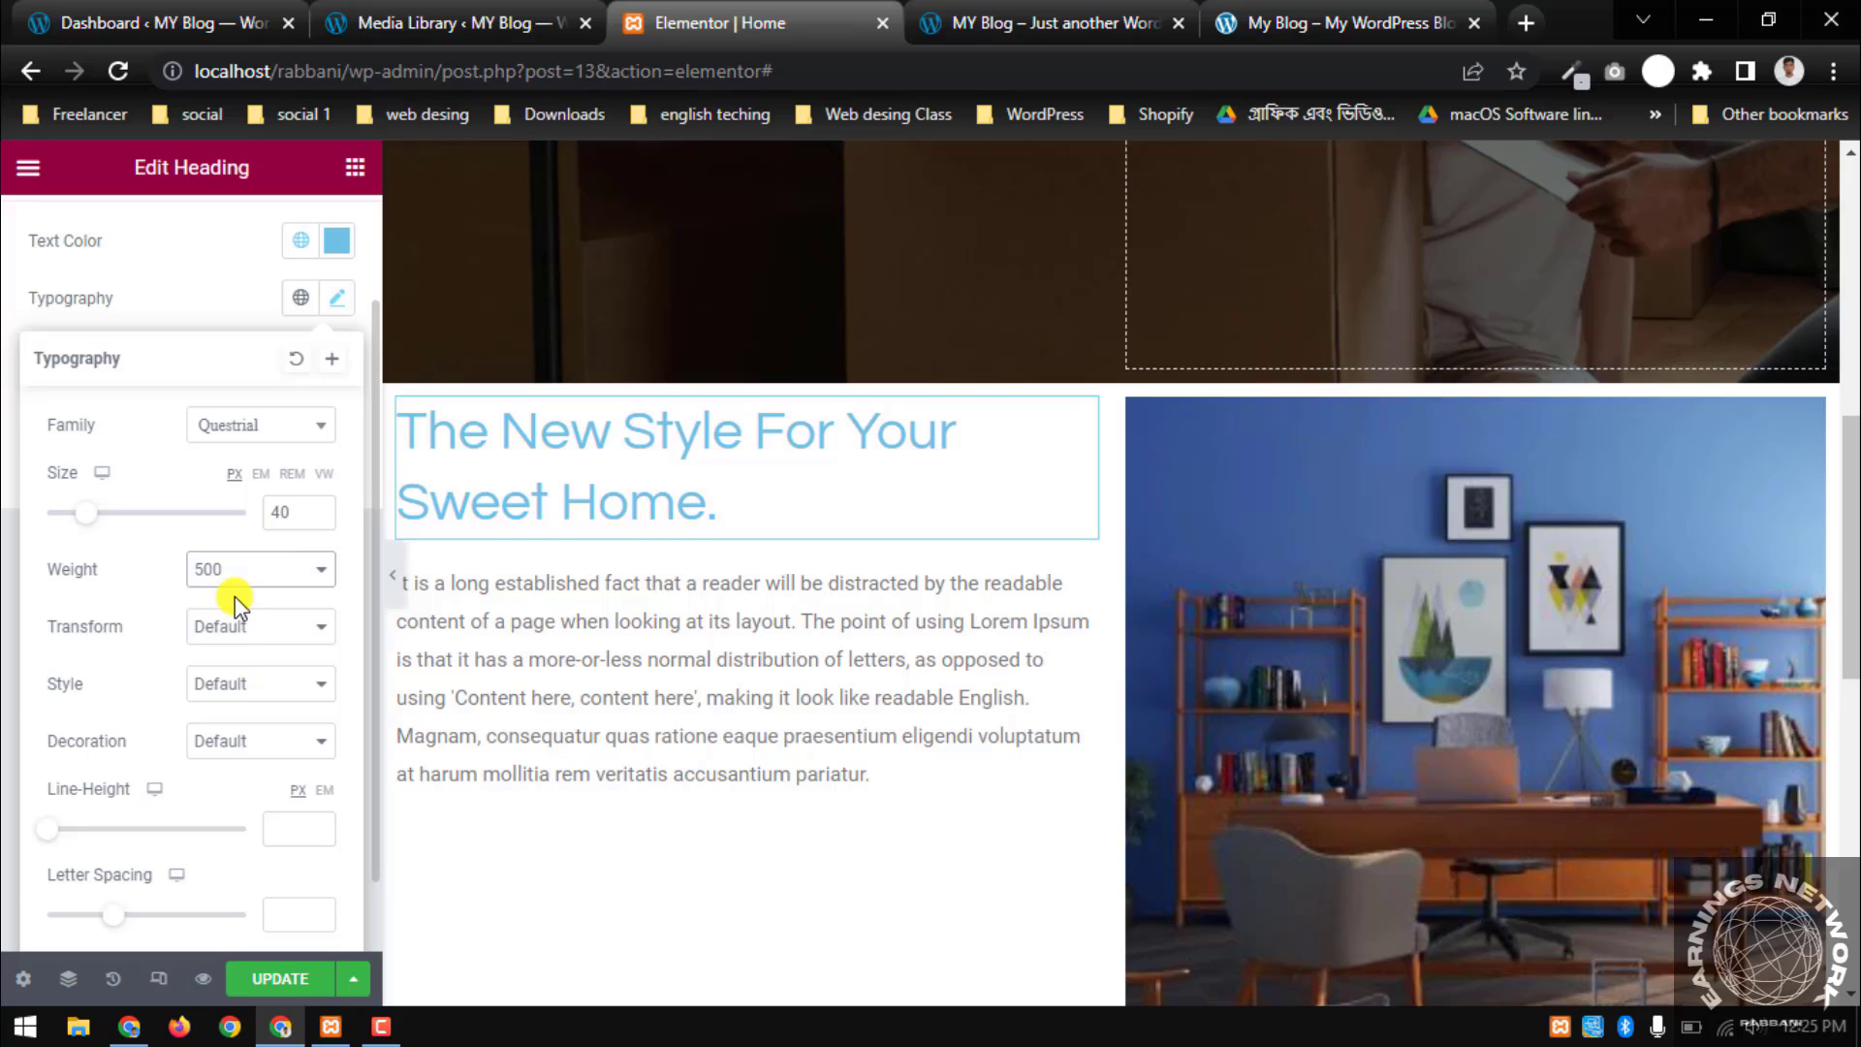
scroll(235, 596, "down", 1)
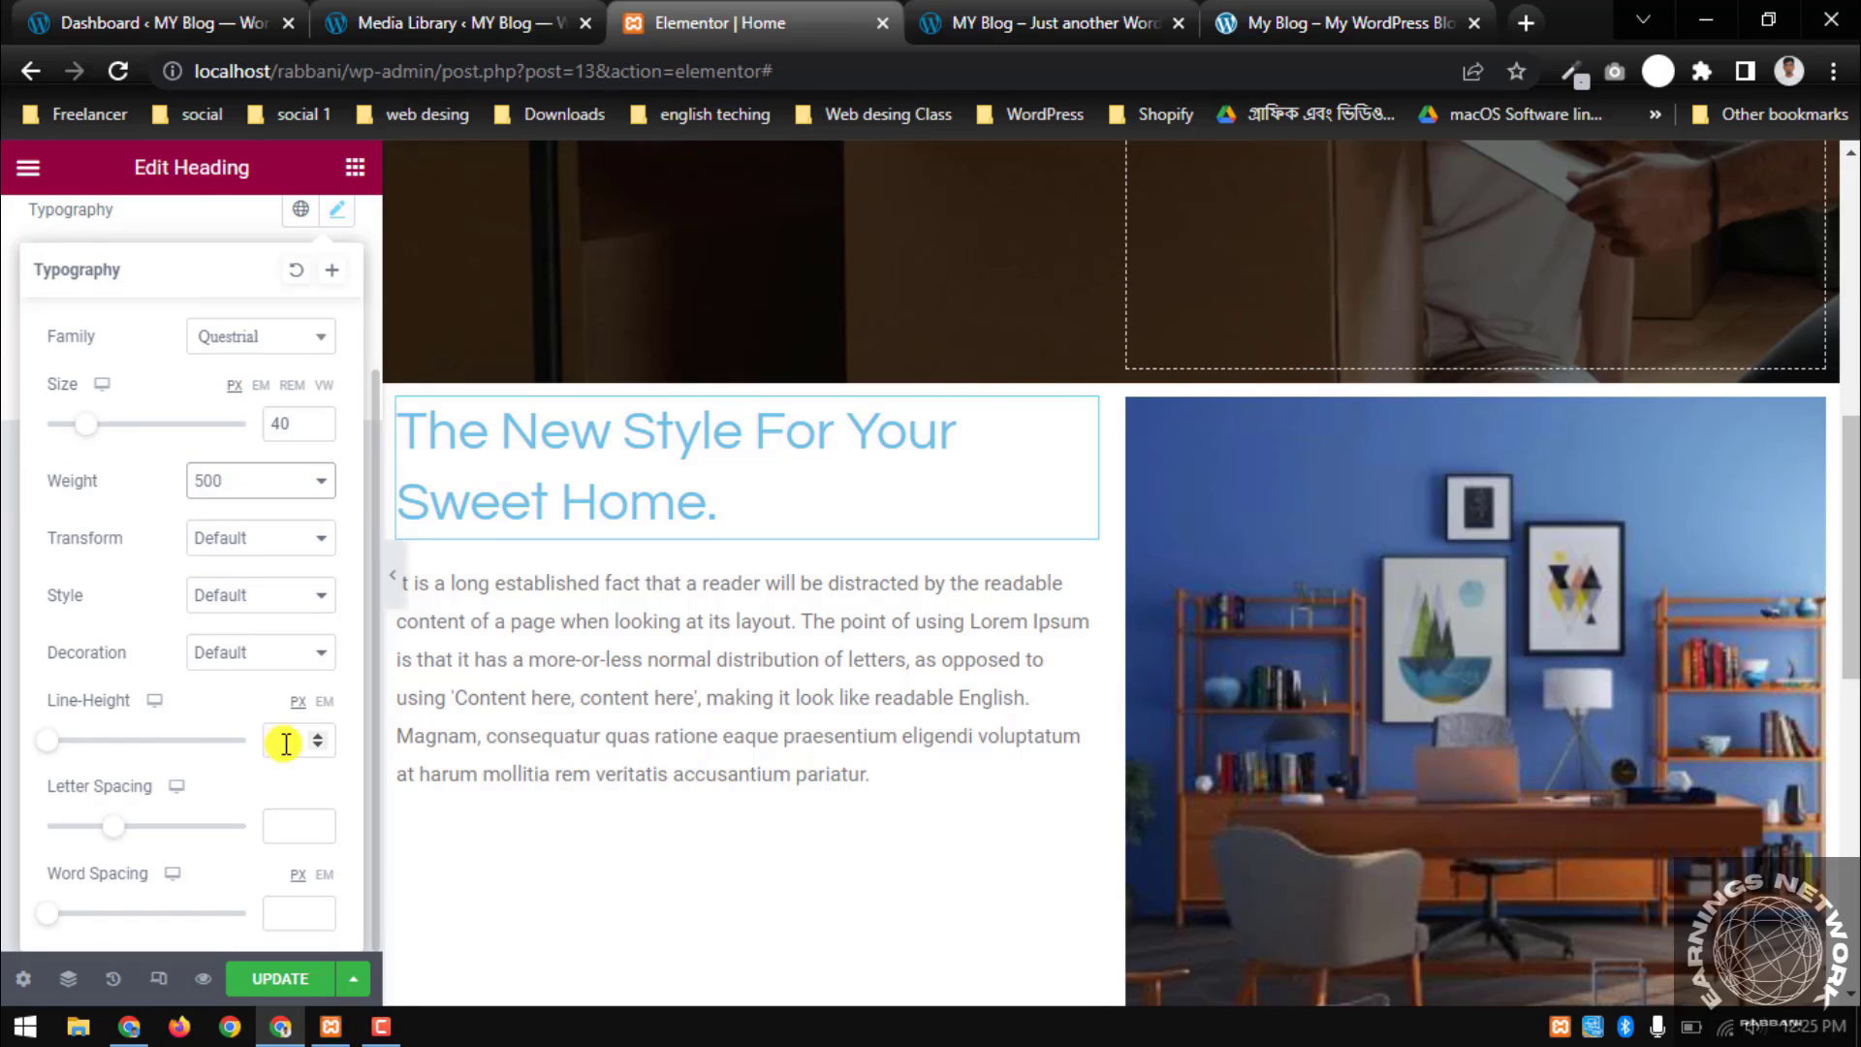
type("48")
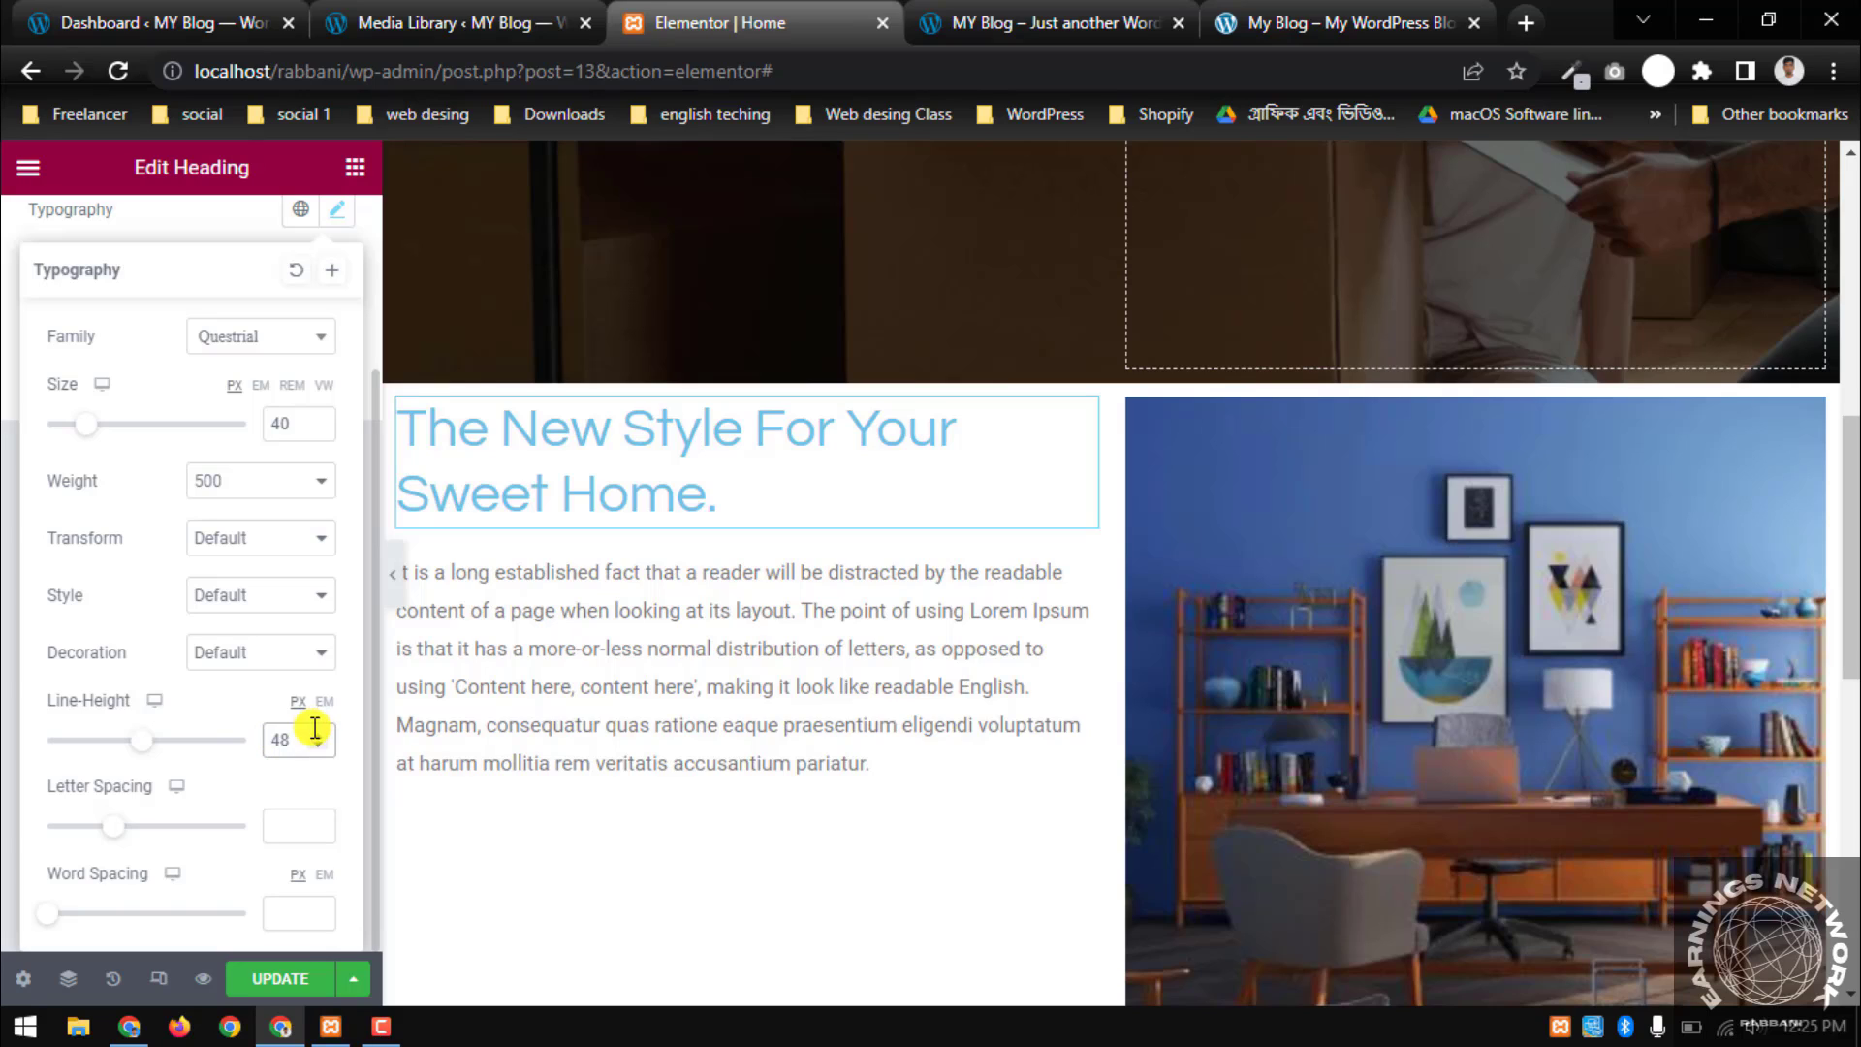
left_click(276, 979)
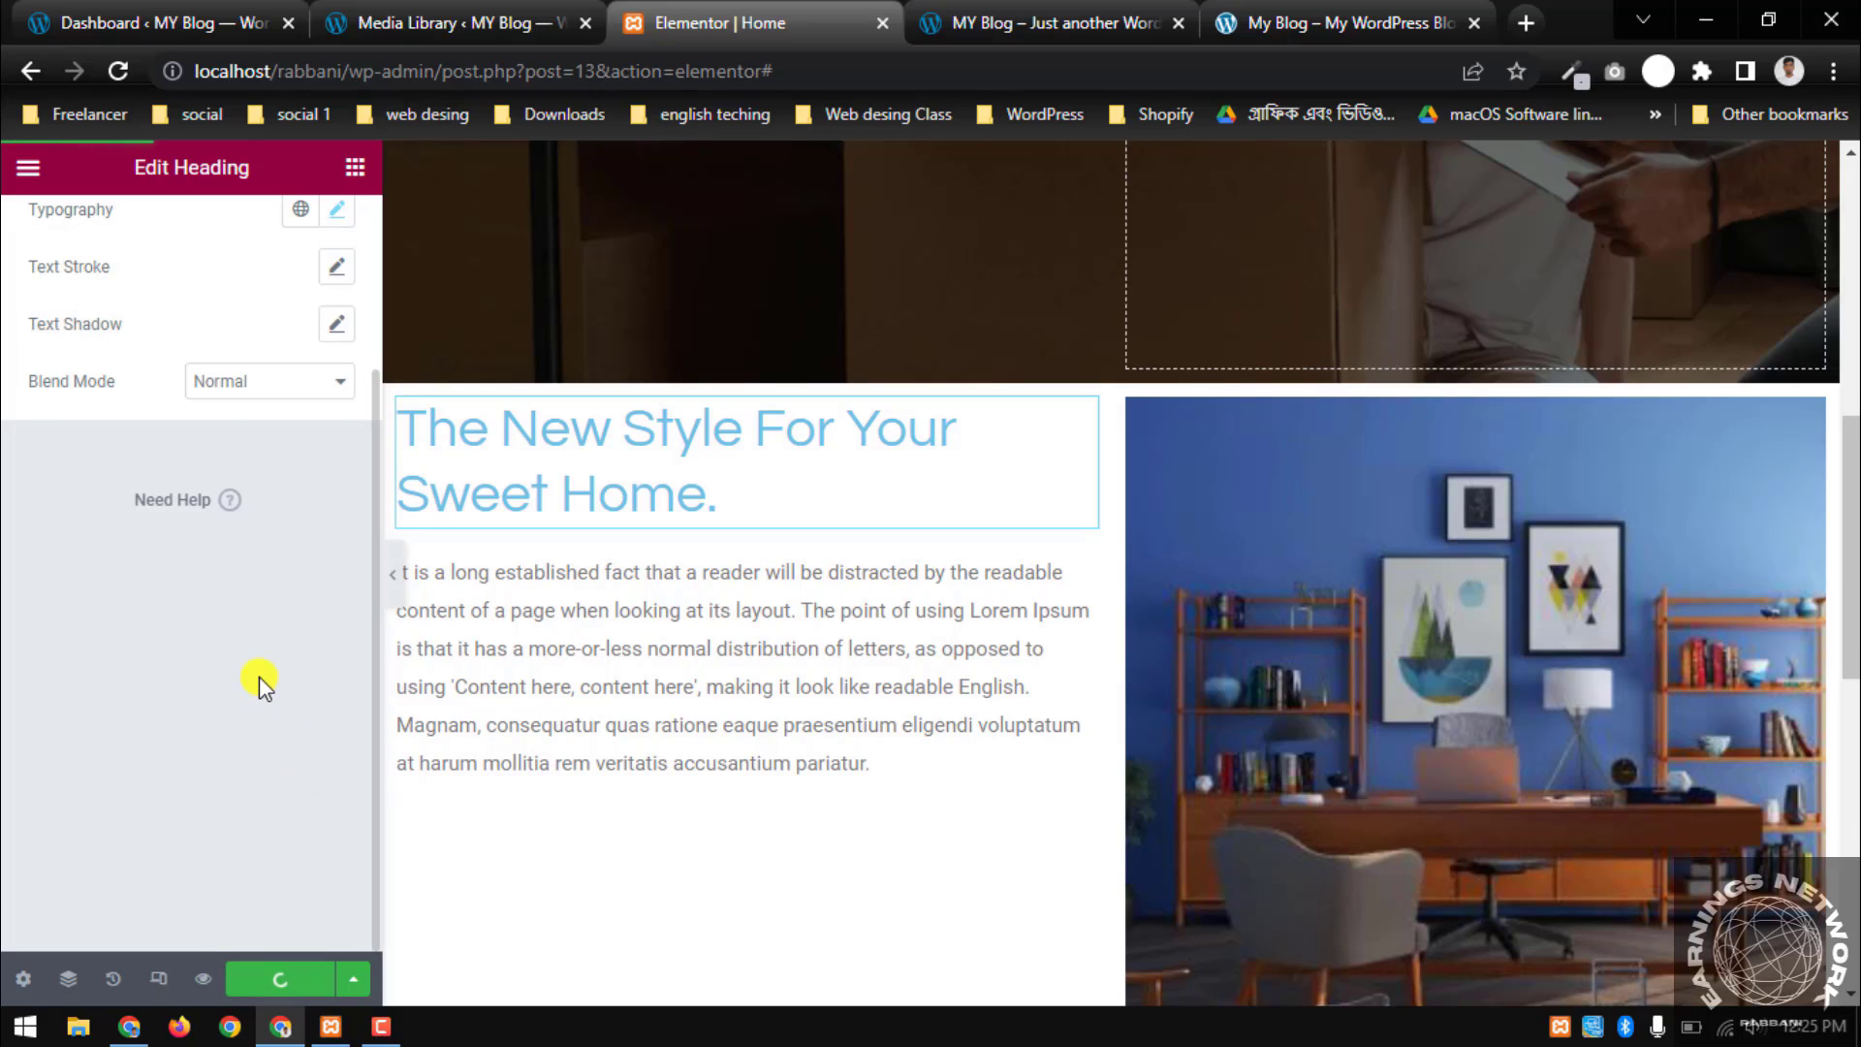
Copy the heading color #111111 from the reference site's font details, apply it to the local heading's text and update the page
scroll(333, 565, "up", 2)
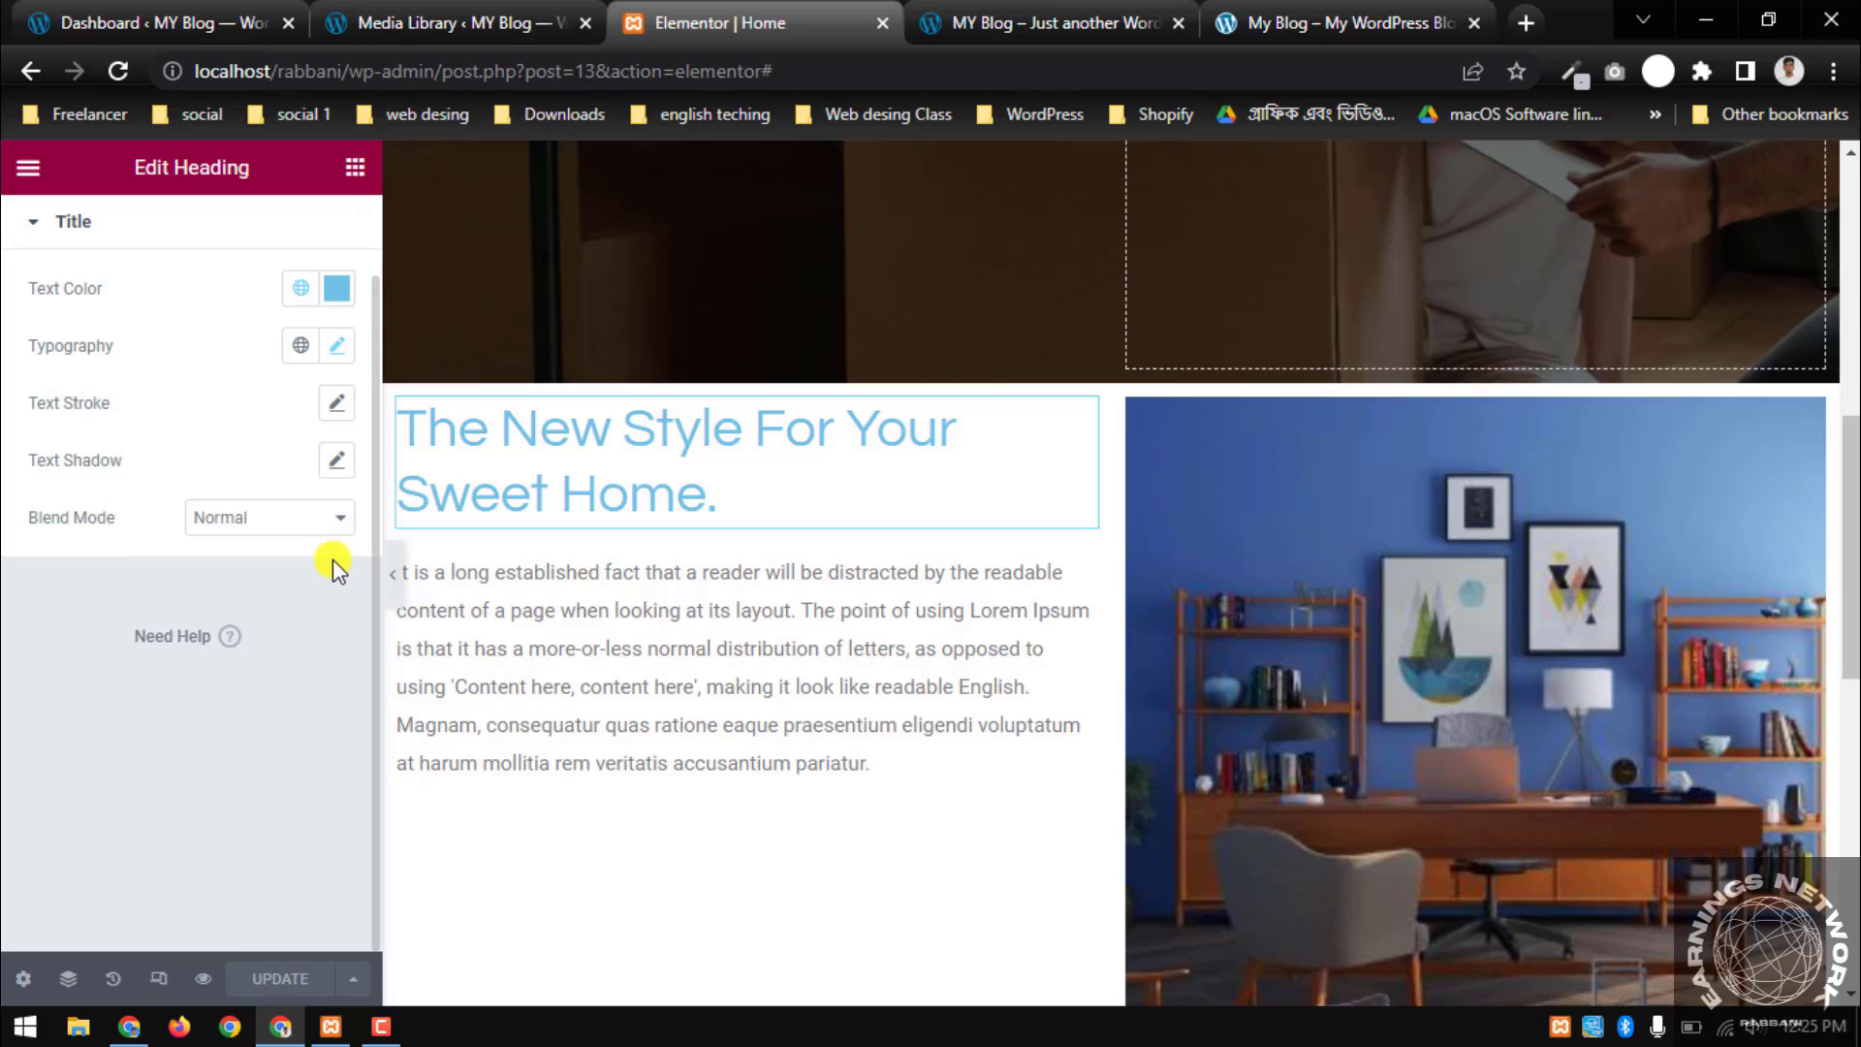
left_click(1342, 22)
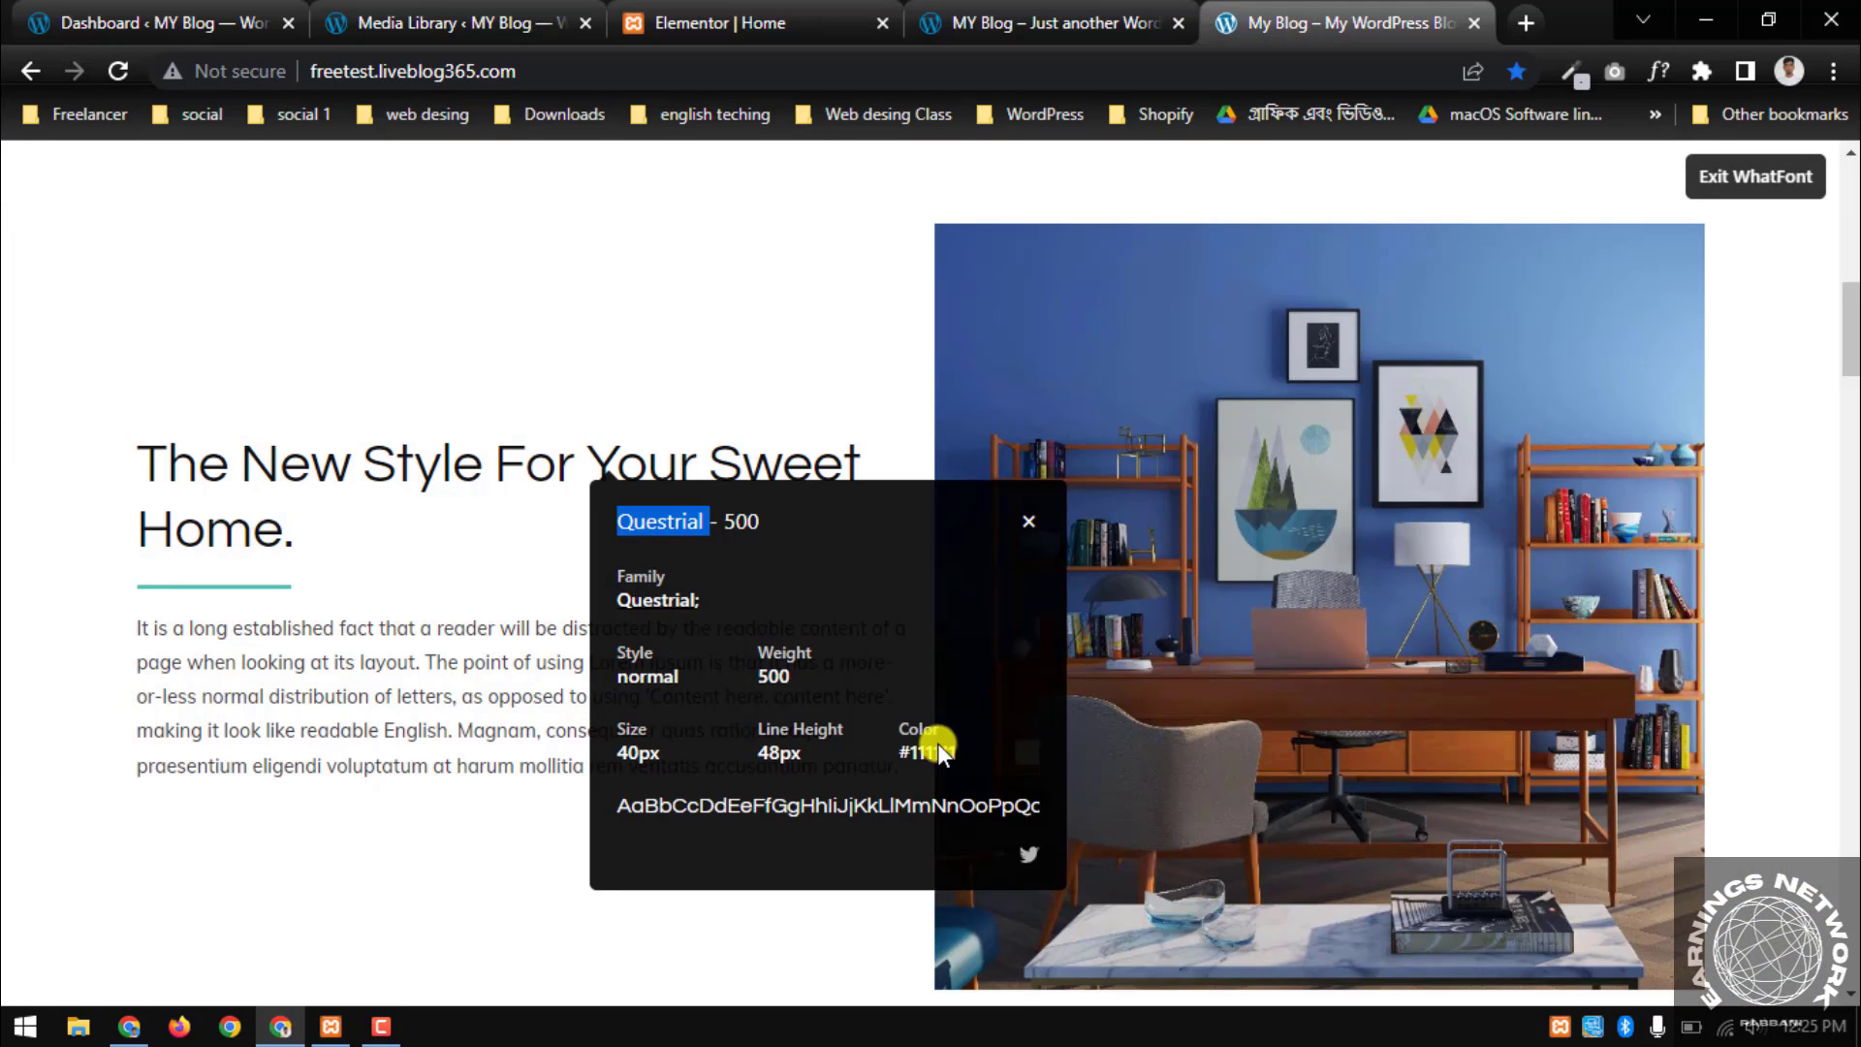
left_click_drag(894, 746, 927, 745)
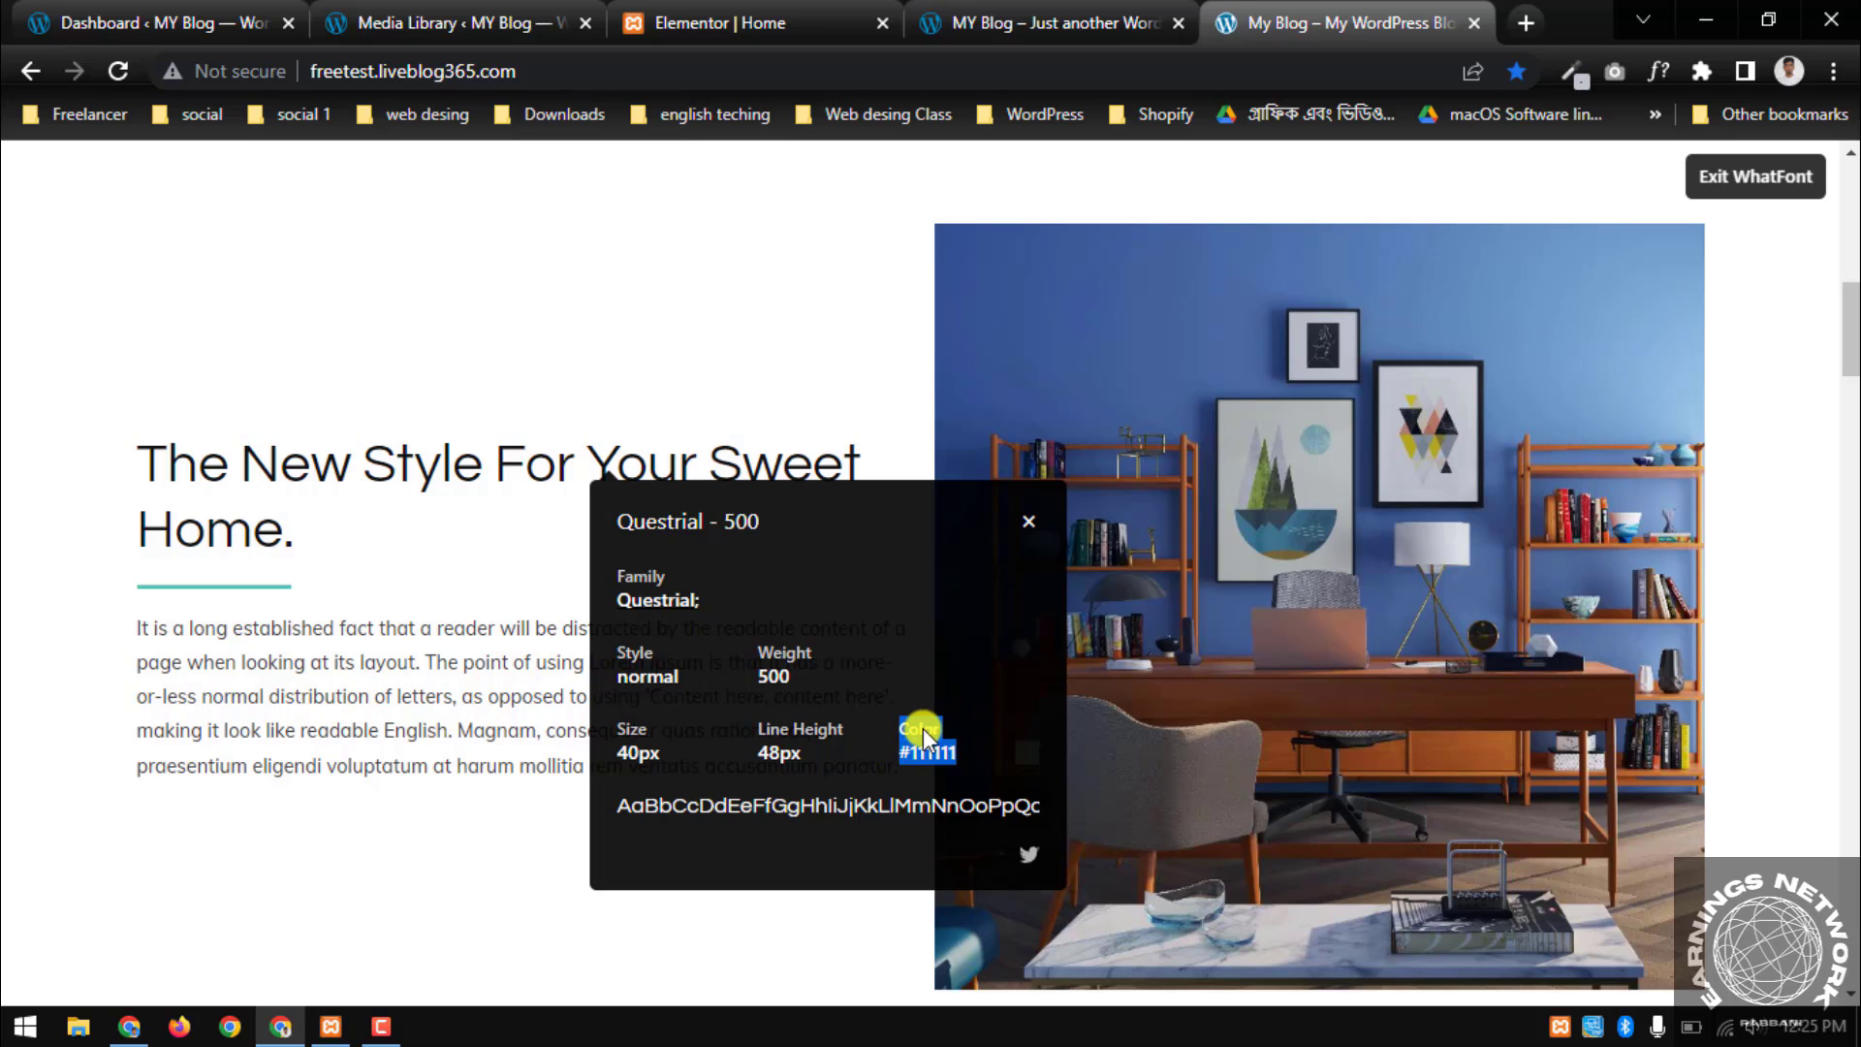
left_click(711, 27)
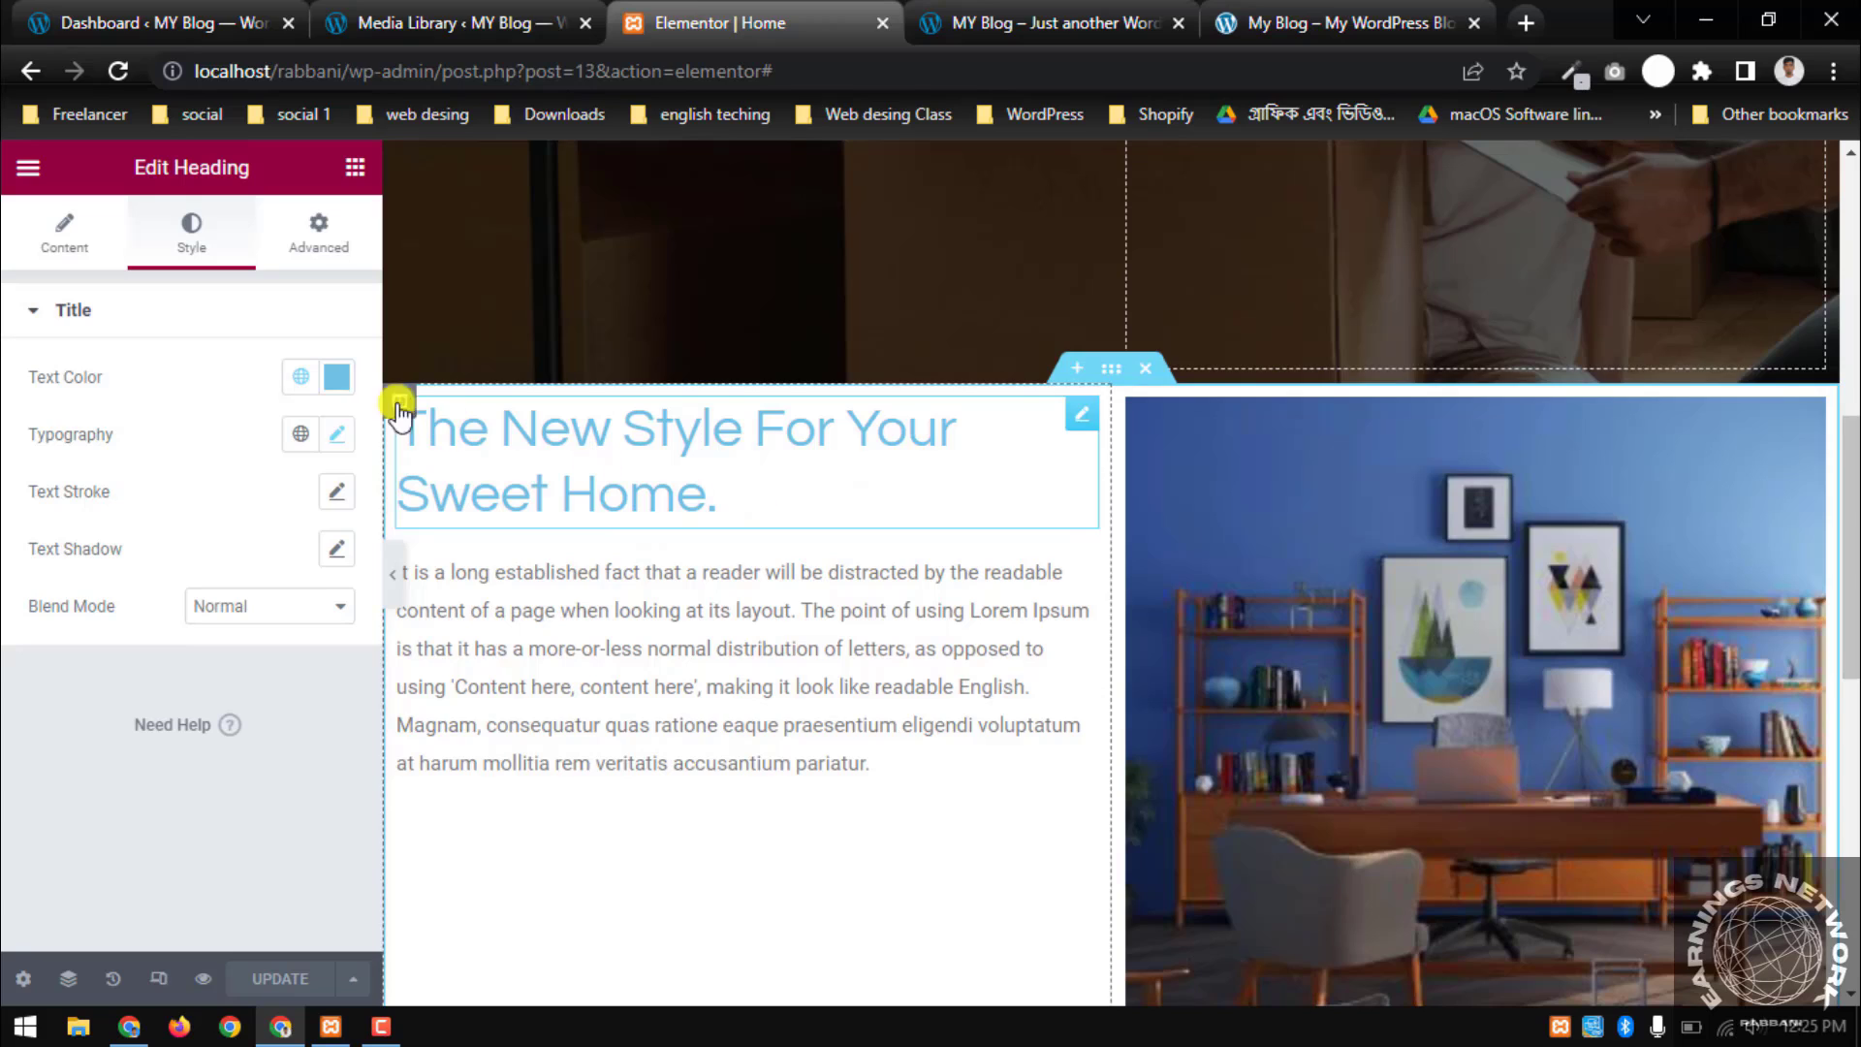
left_click(337, 377)
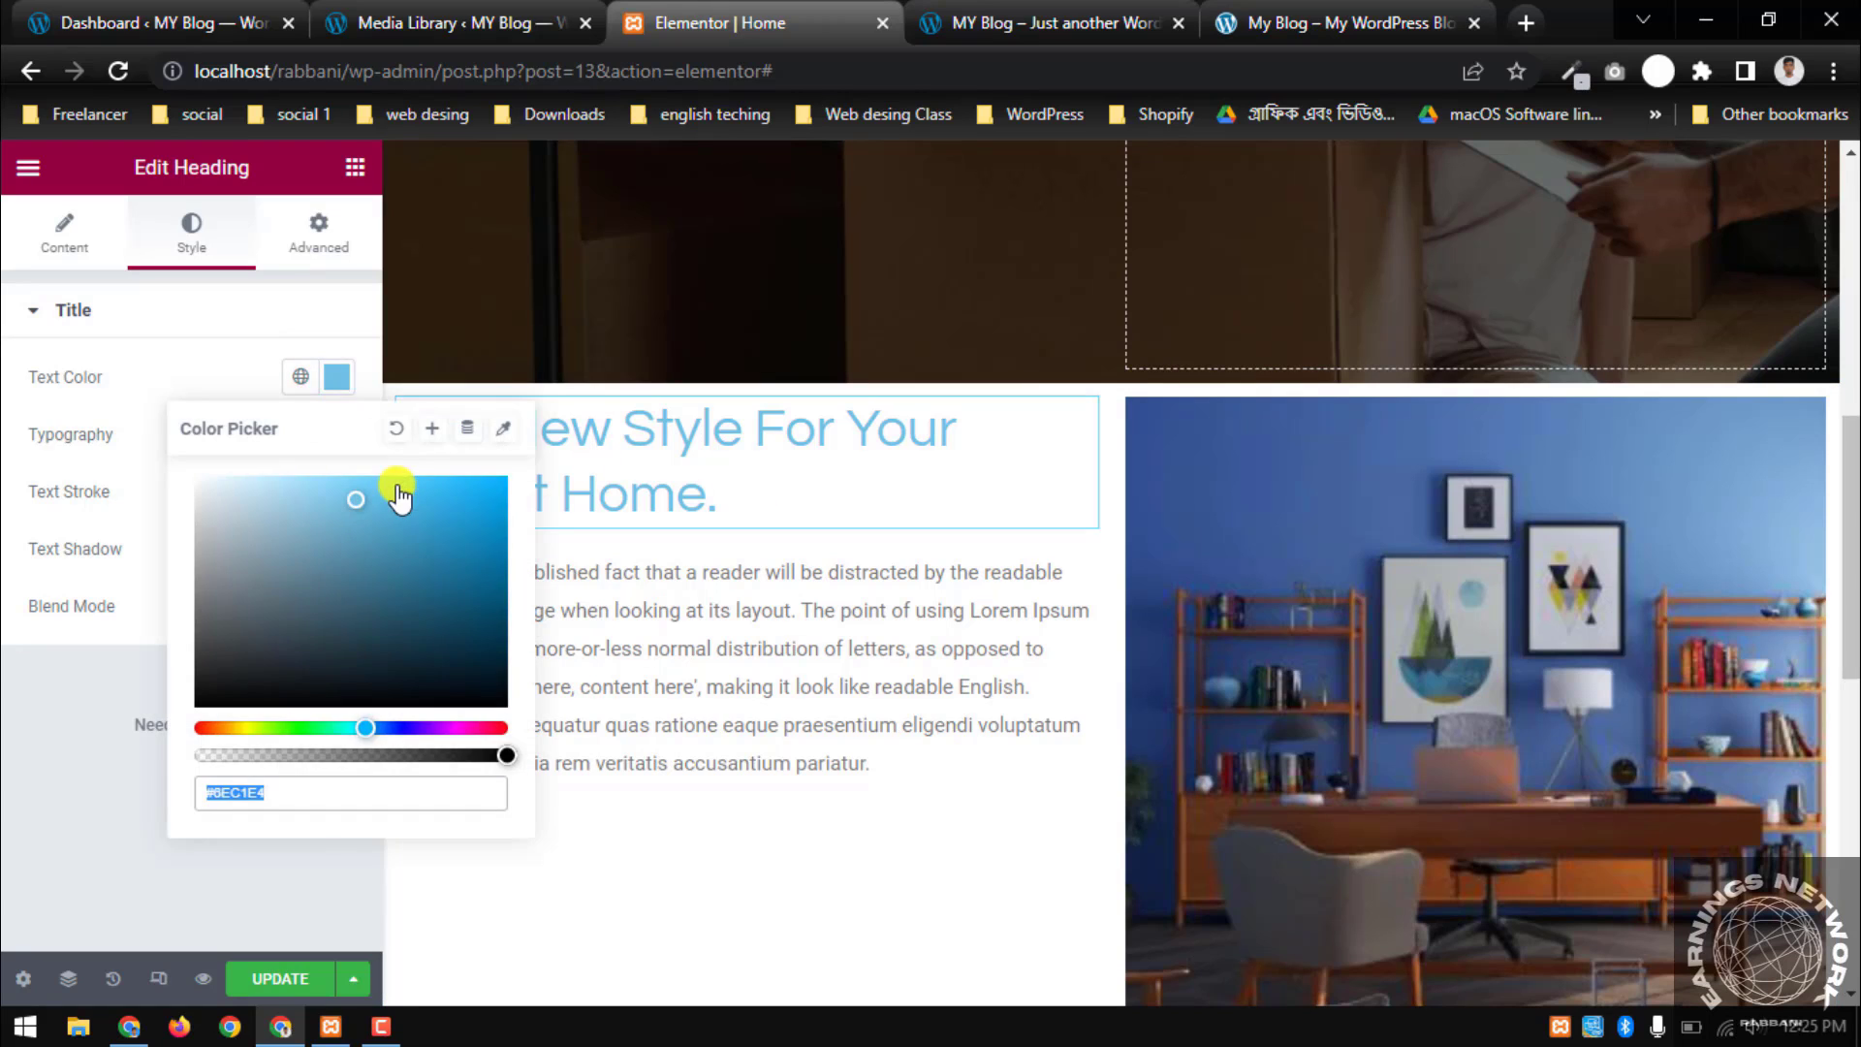
type("#111111")
left_click_drag(290, 796, 190, 795)
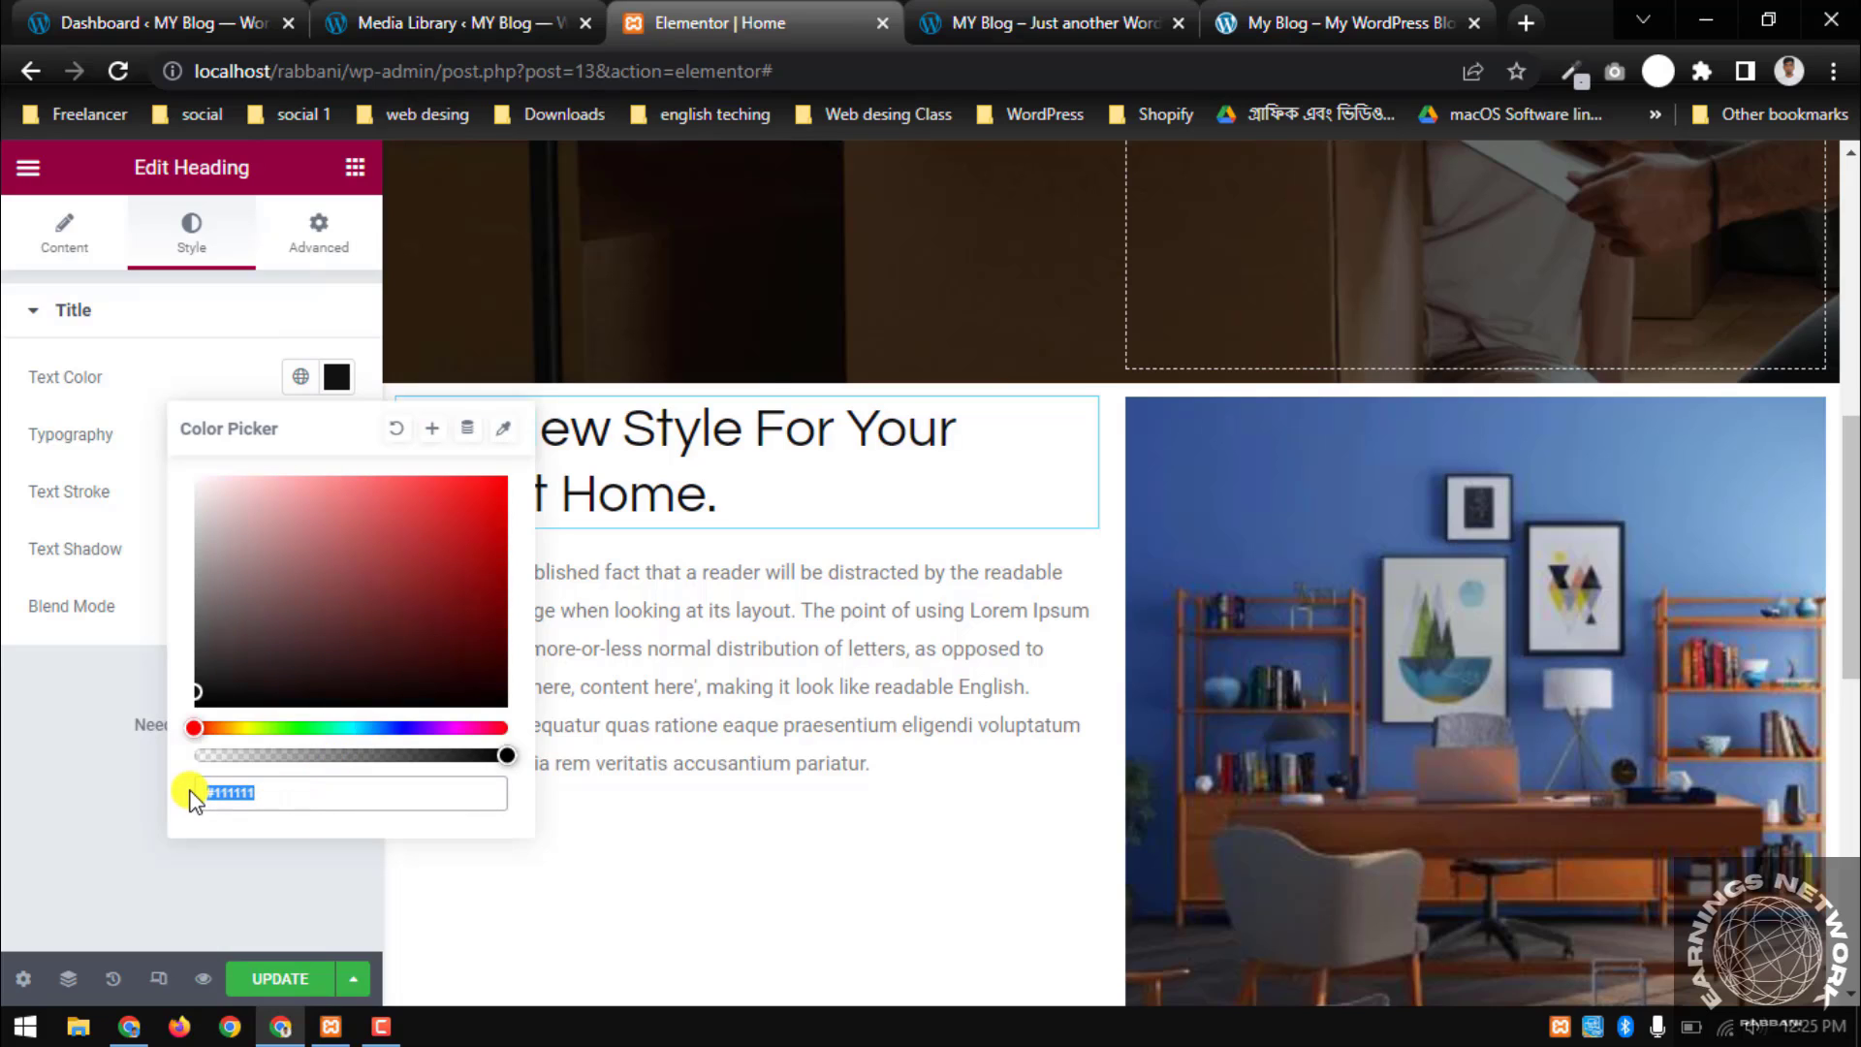
left_click(266, 794)
left_click(291, 979)
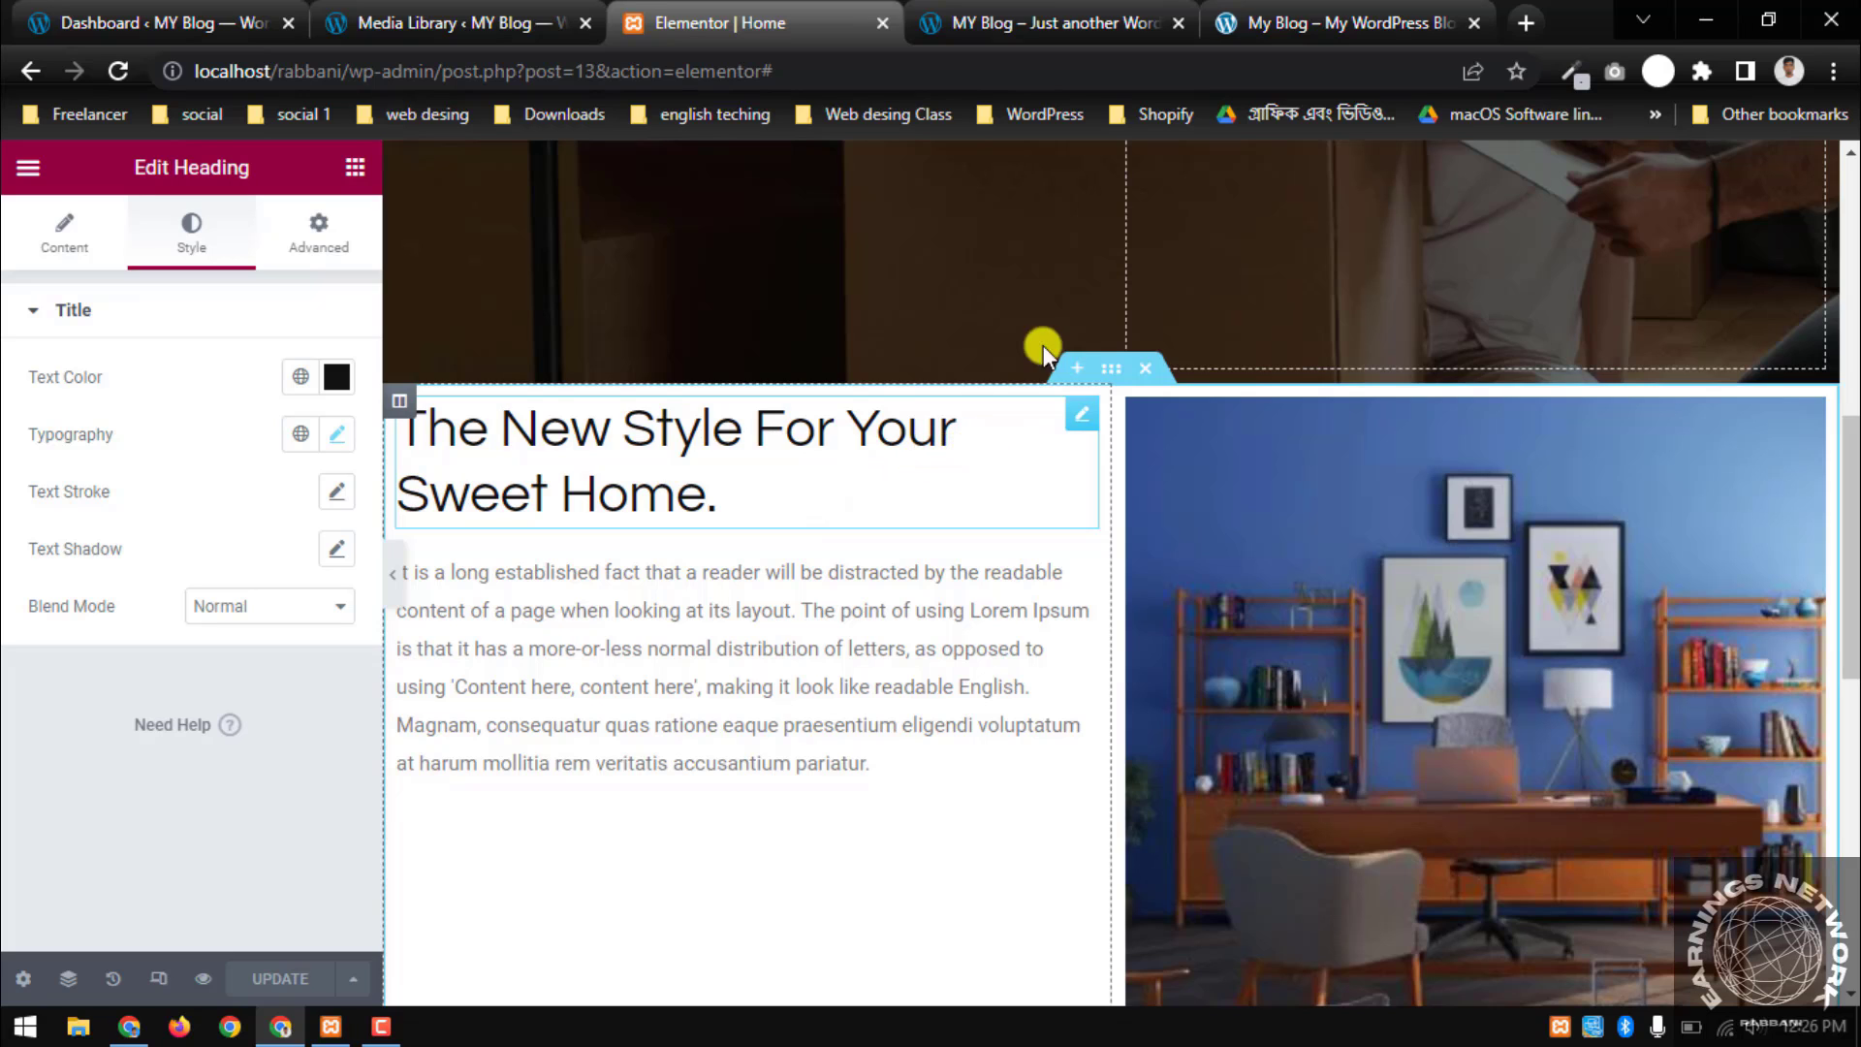
Review the line under the reference site's heading, and add a Divider widget with 30% width between the local heading and paragraph
left_click(1284, 19)
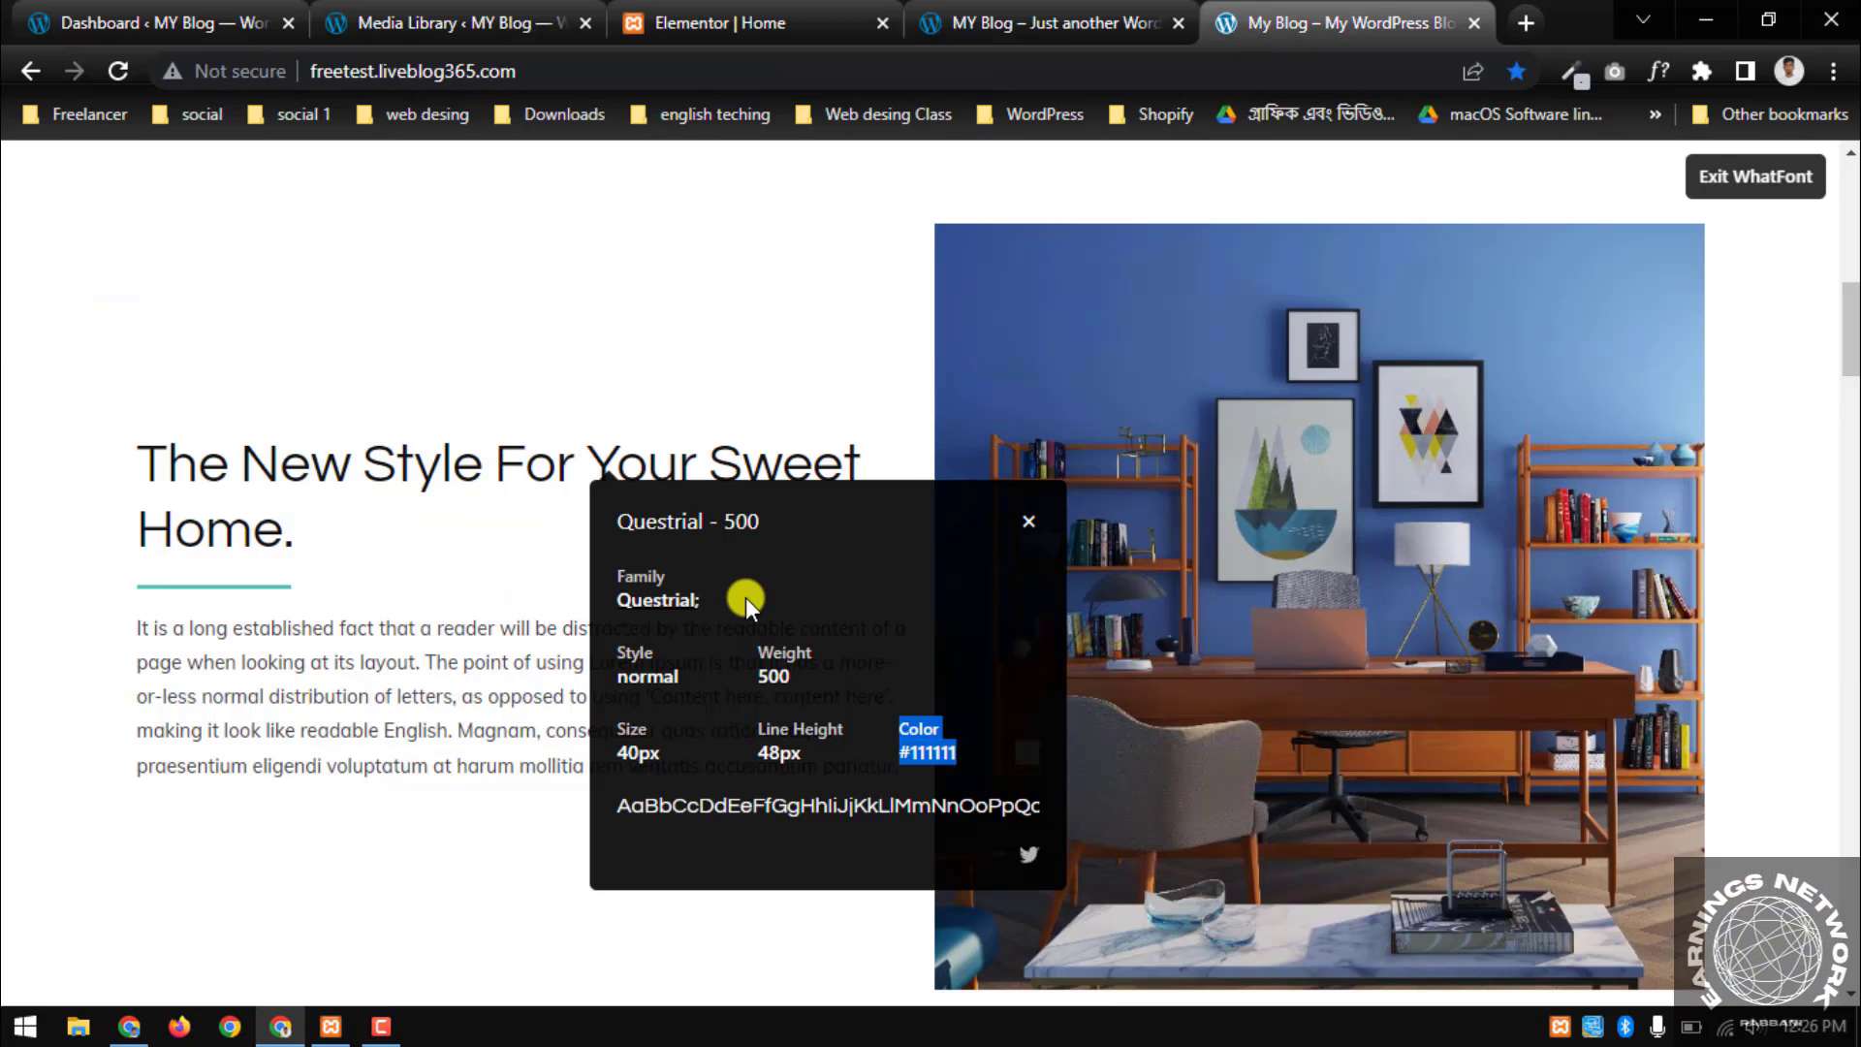
left_click(1028, 522)
scroll(507, 486, "down", 1)
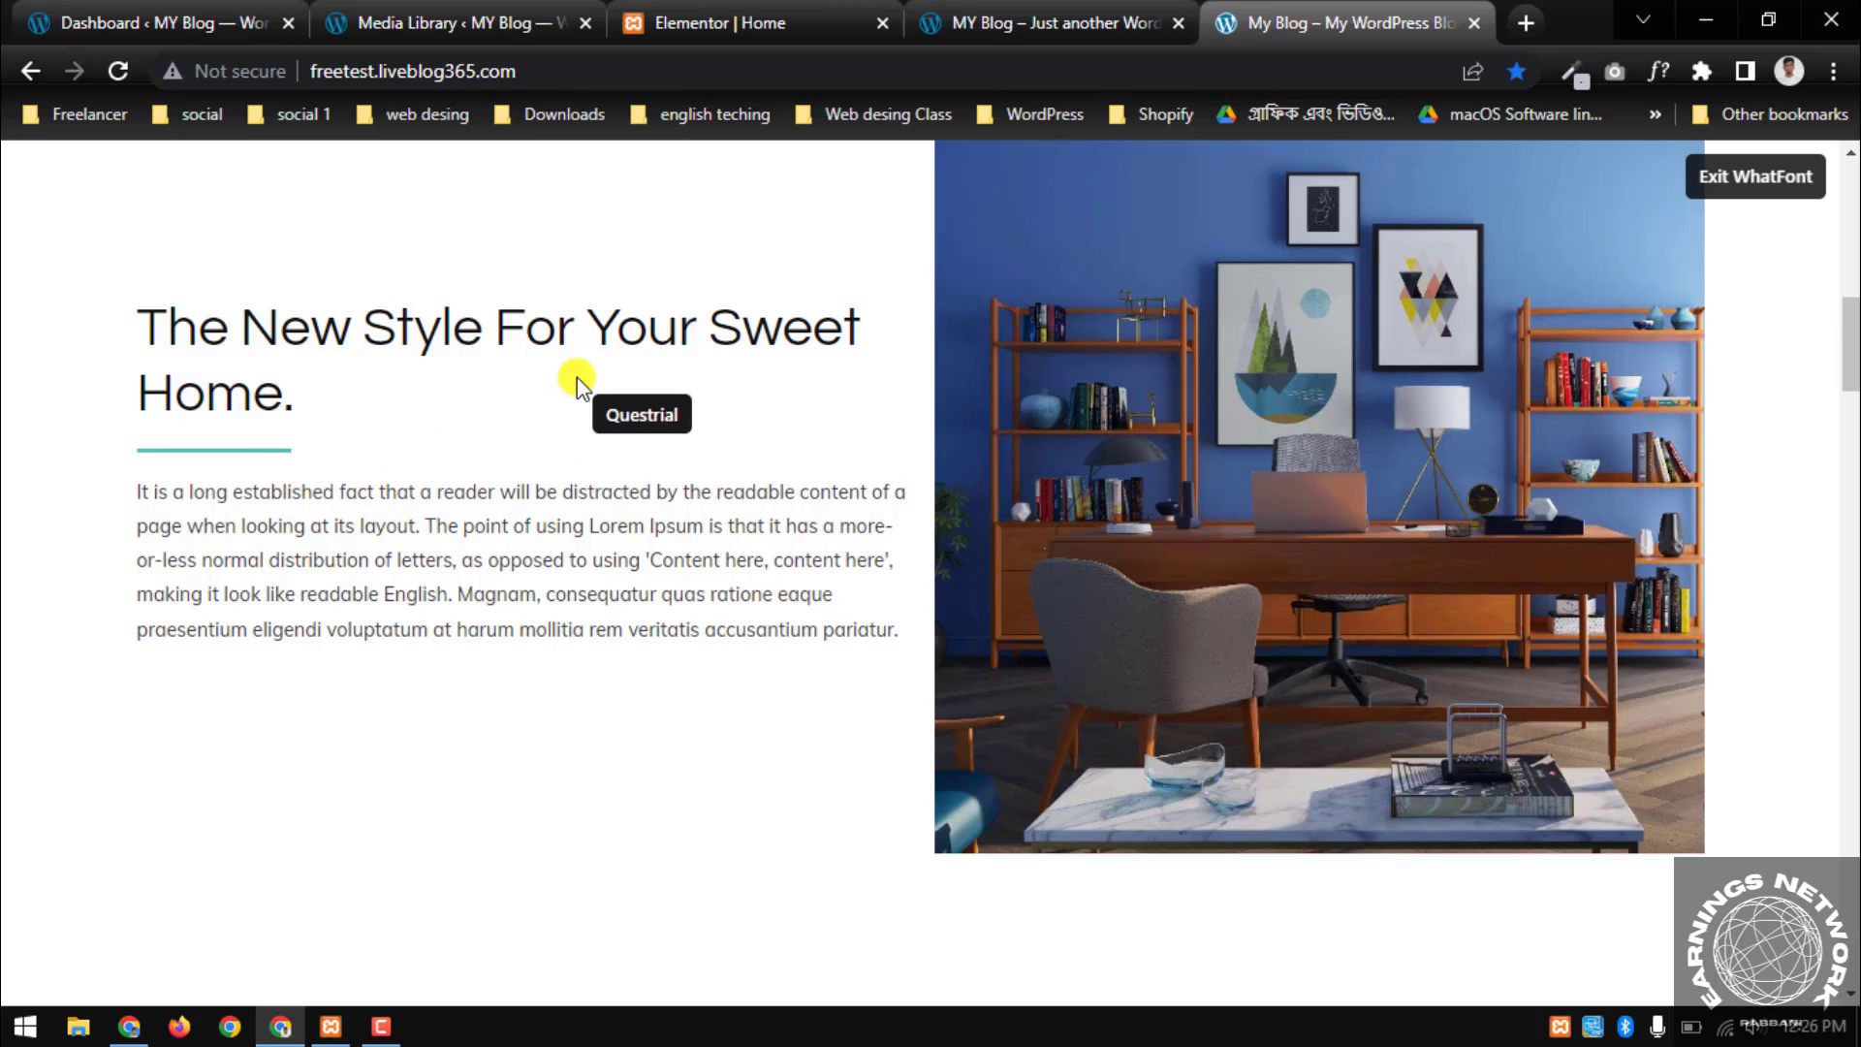
left_click(713, 14)
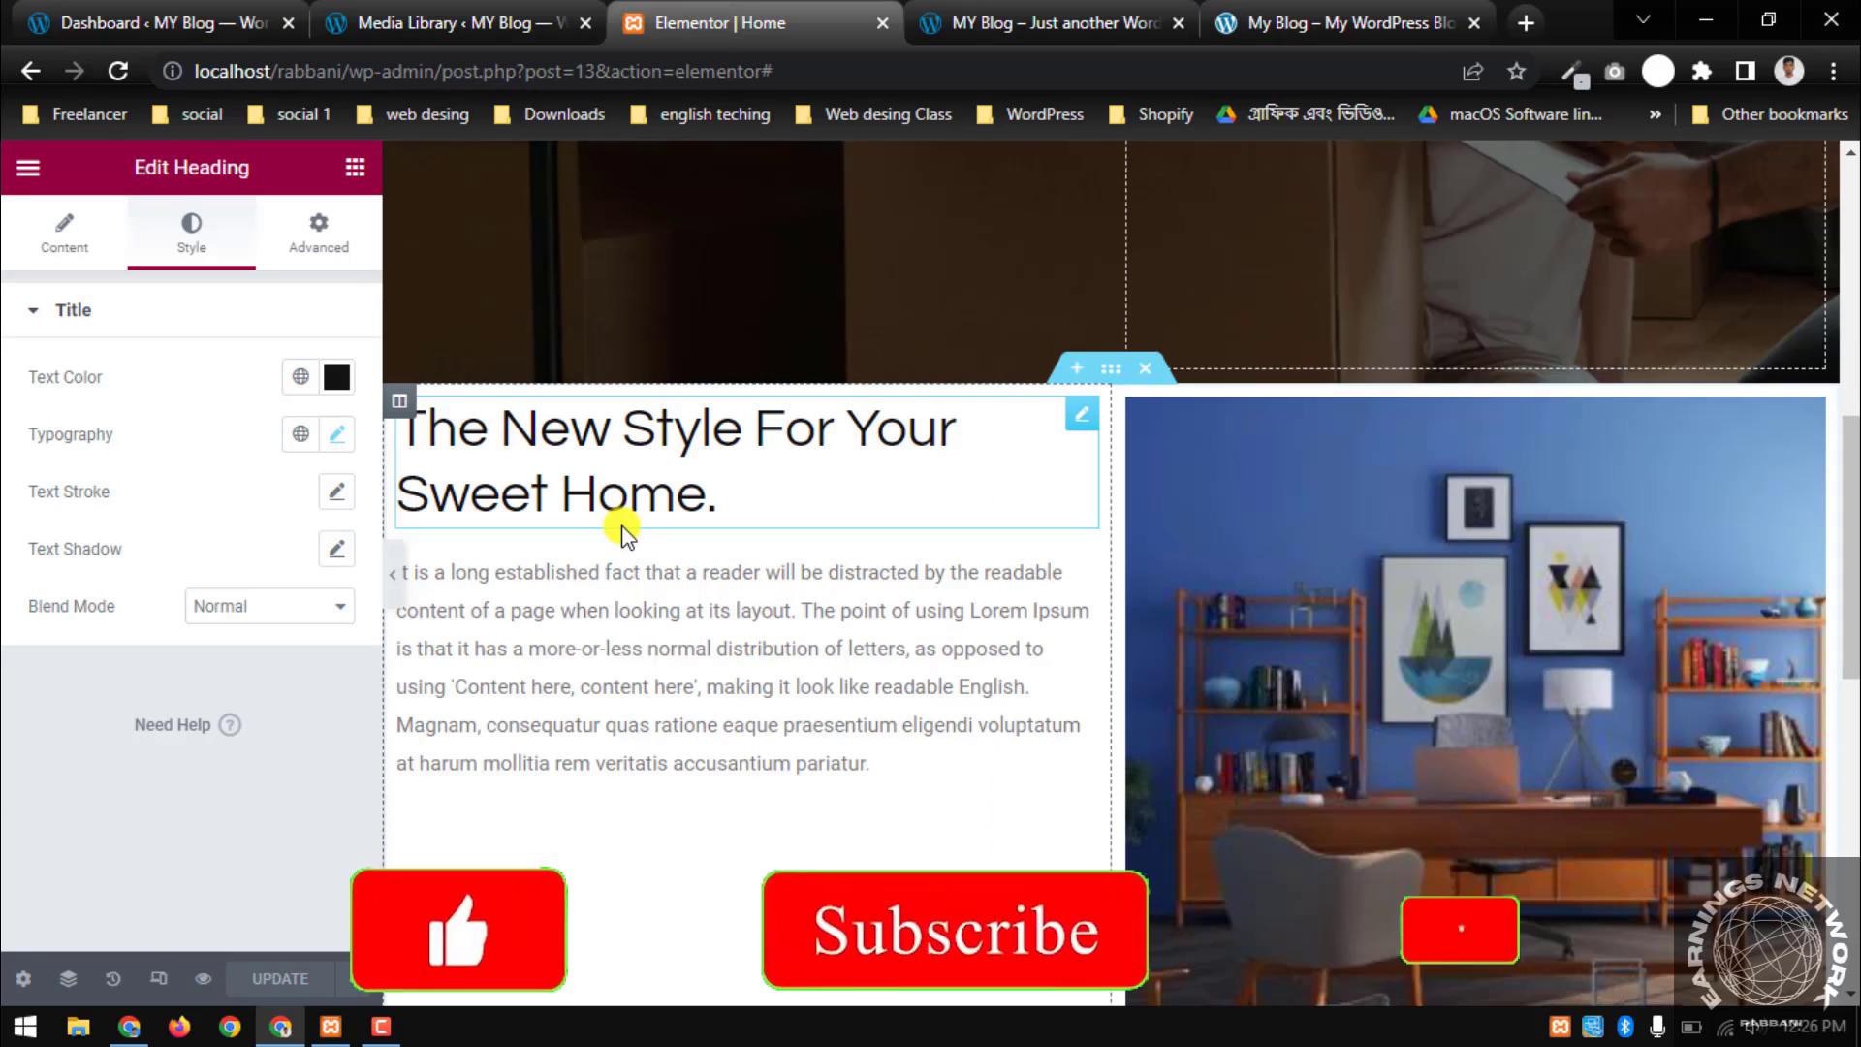
left_click(355, 167)
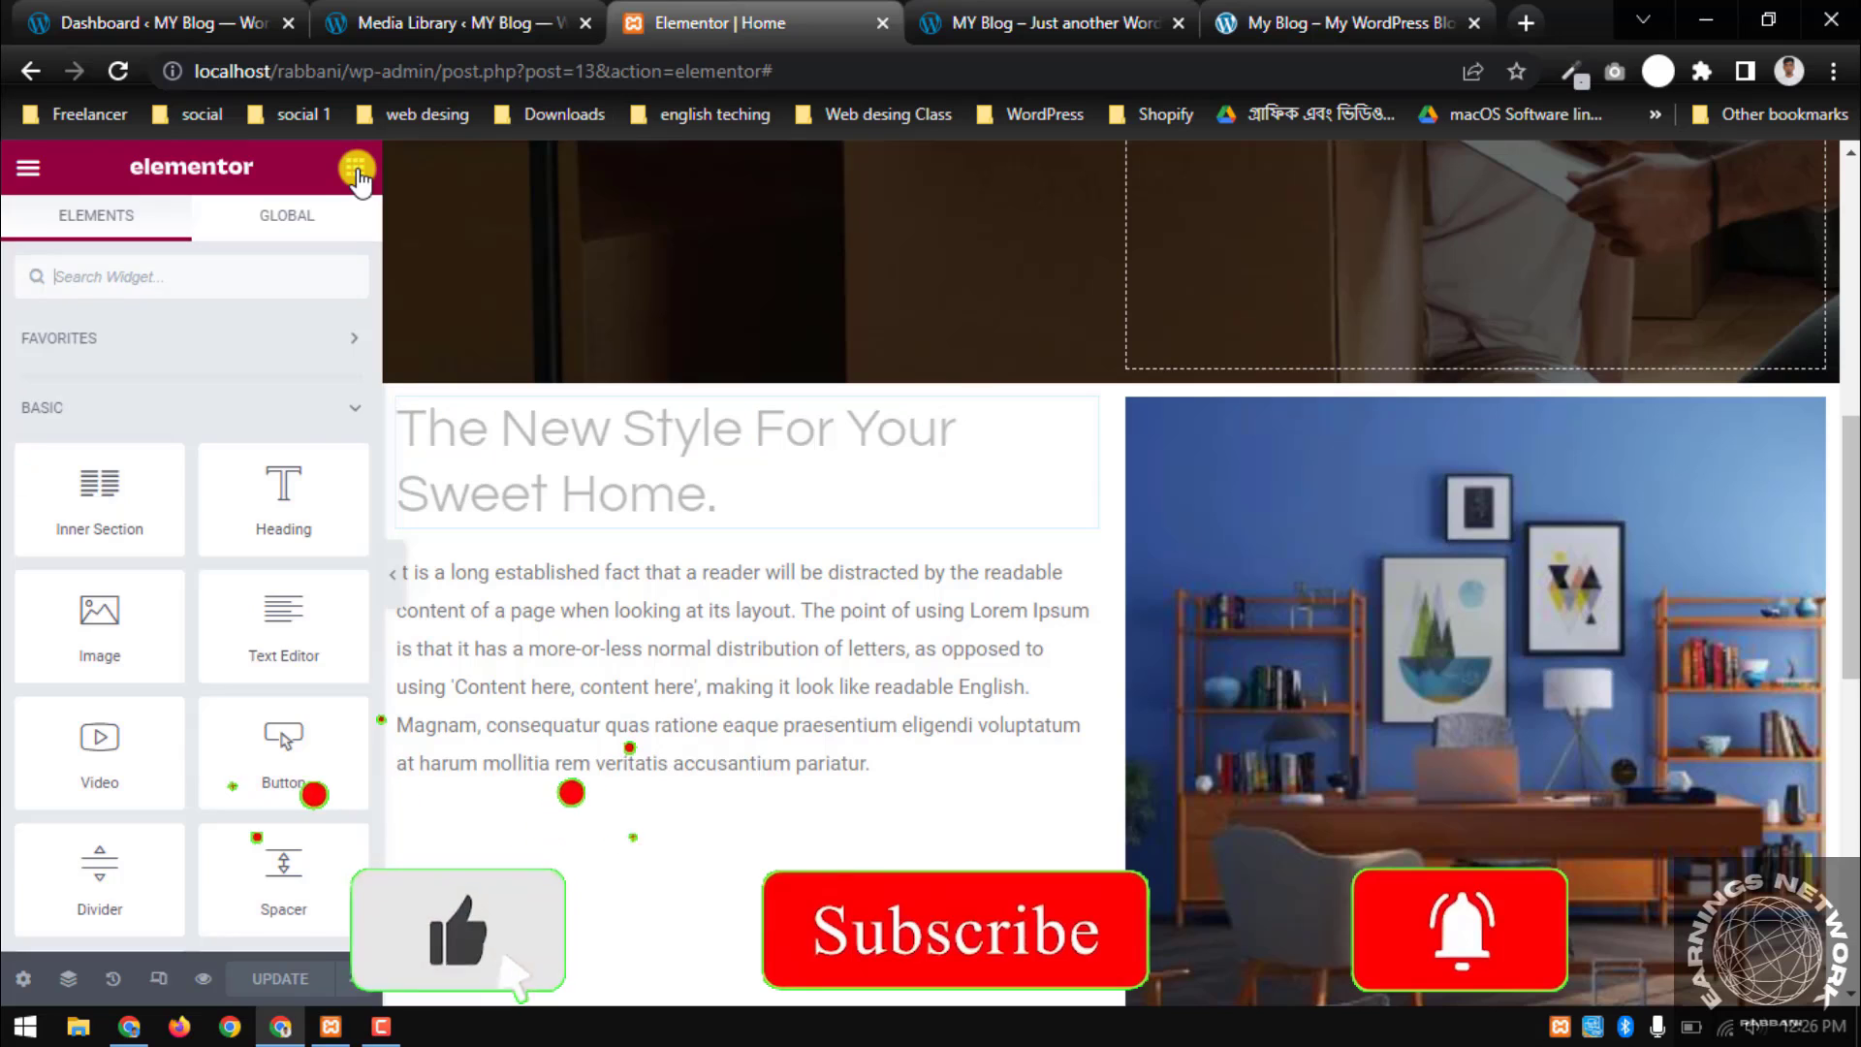
scroll(229, 432, "down", 3)
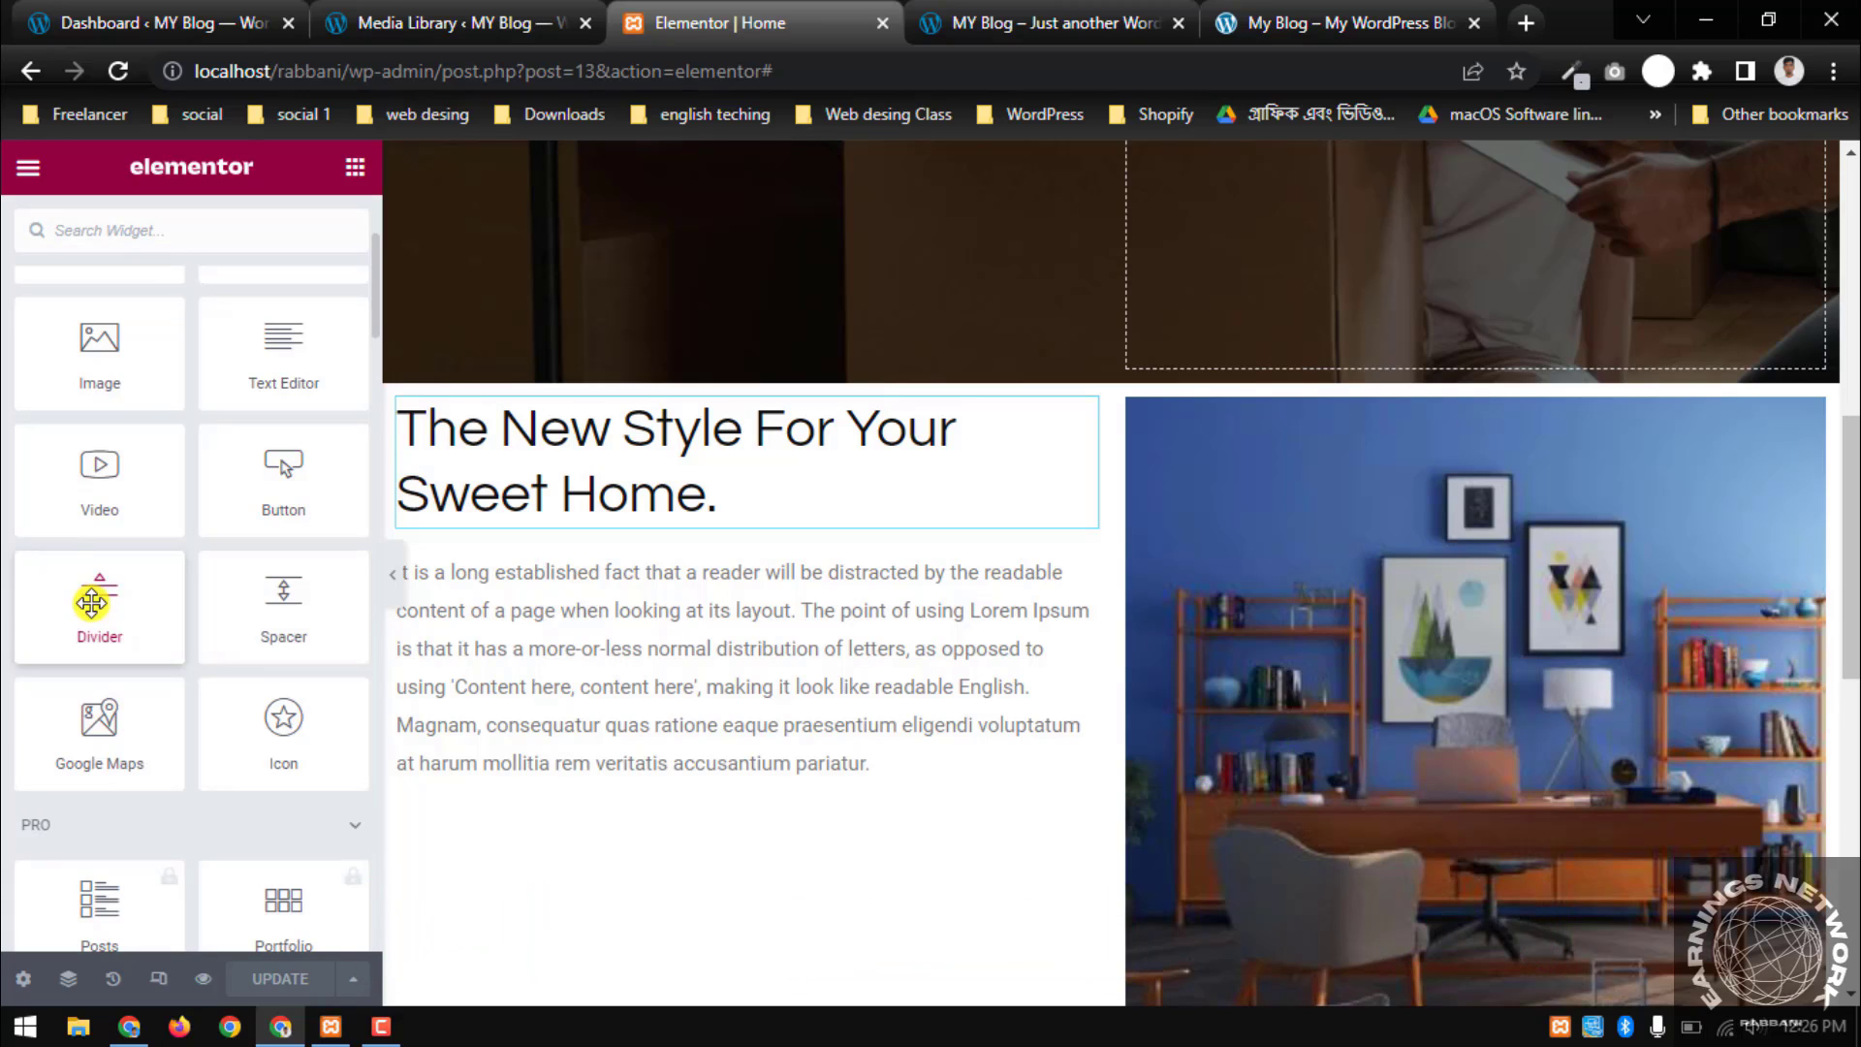
left_click_drag(90, 603, 531, 522)
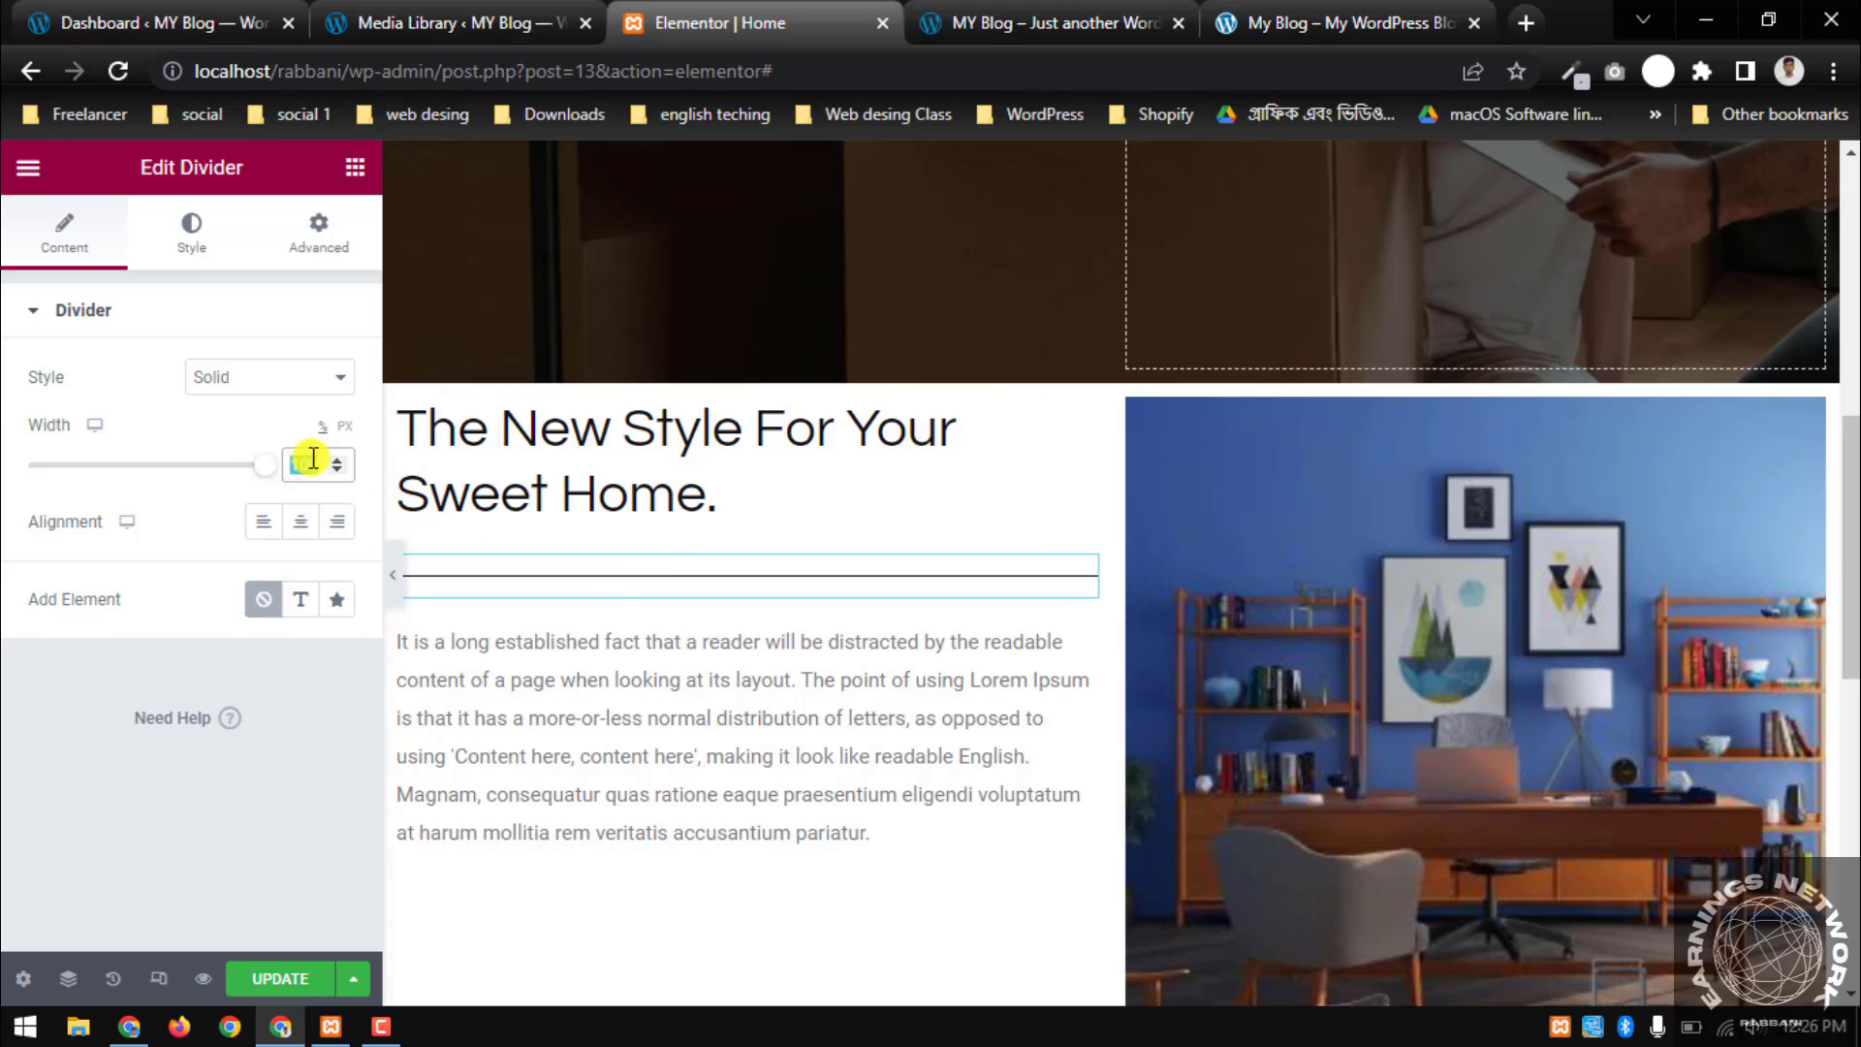
type("30")
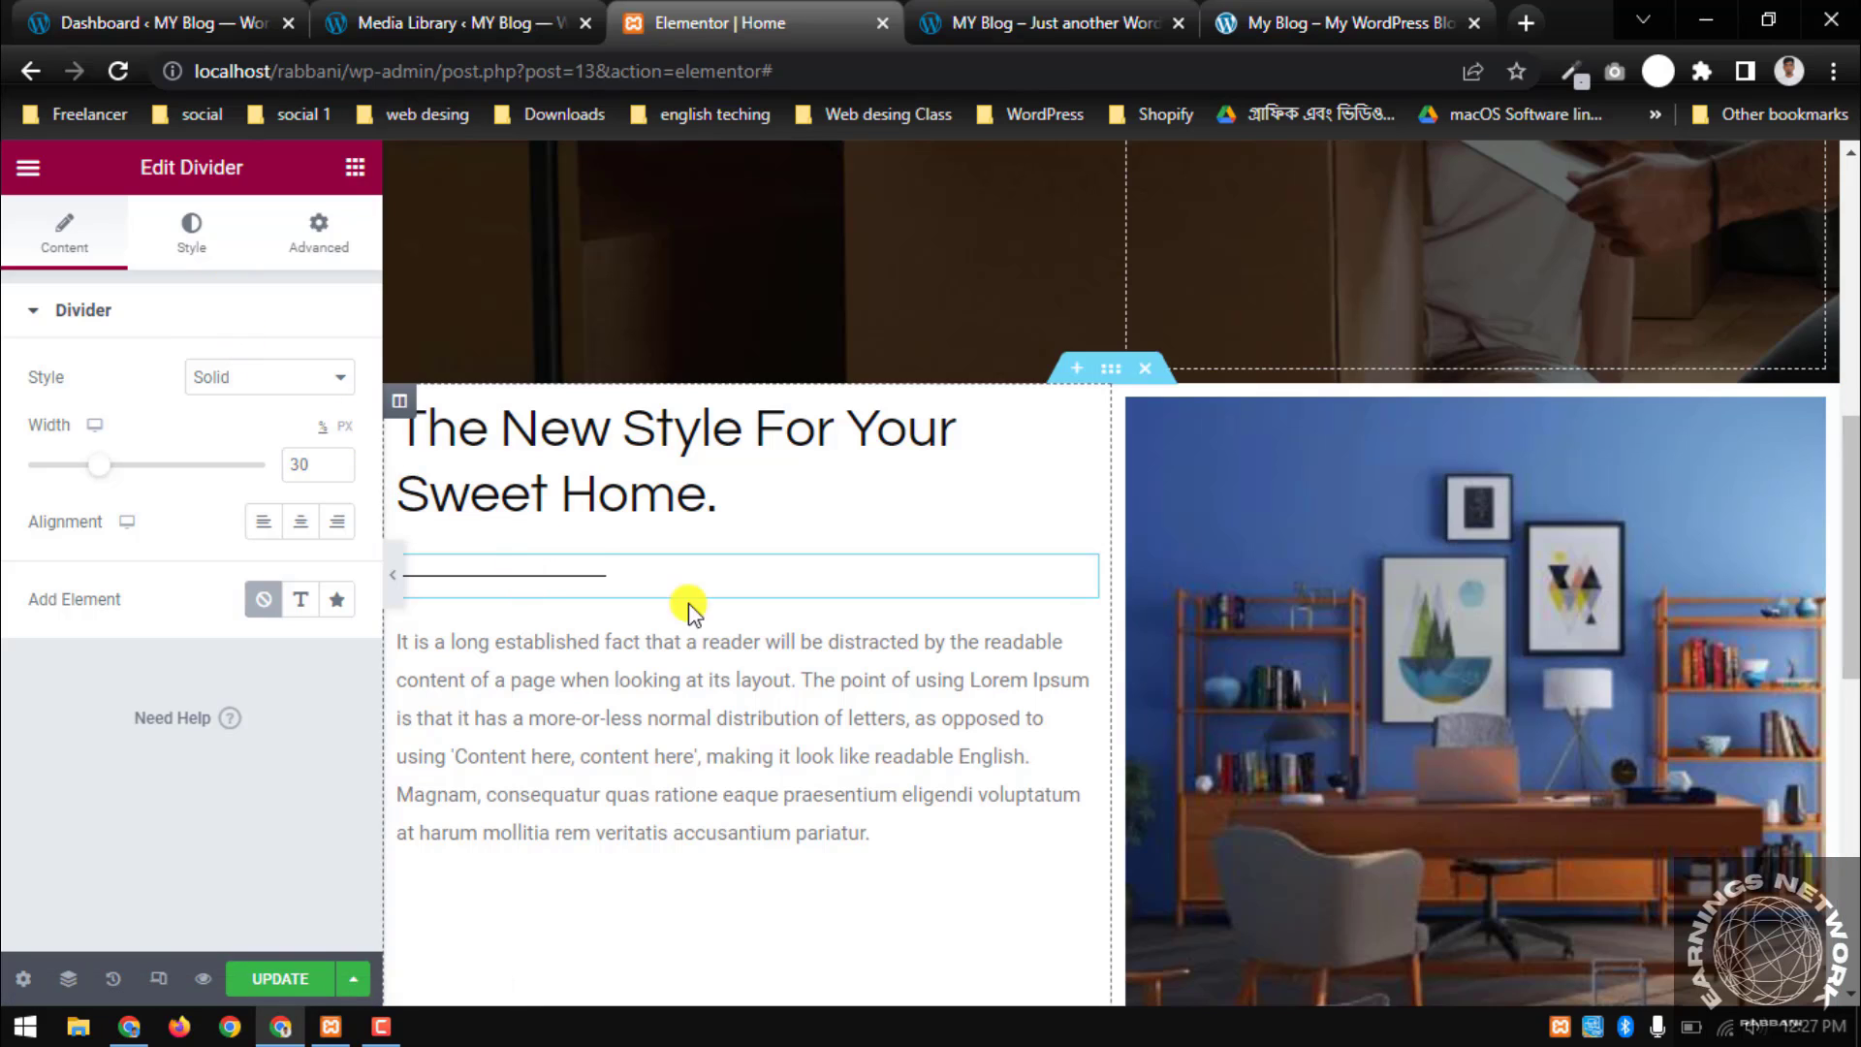
Sample the color #57C1B6 from the line under the reference site's heading and copy it to the clipboard
left_click(193, 231)
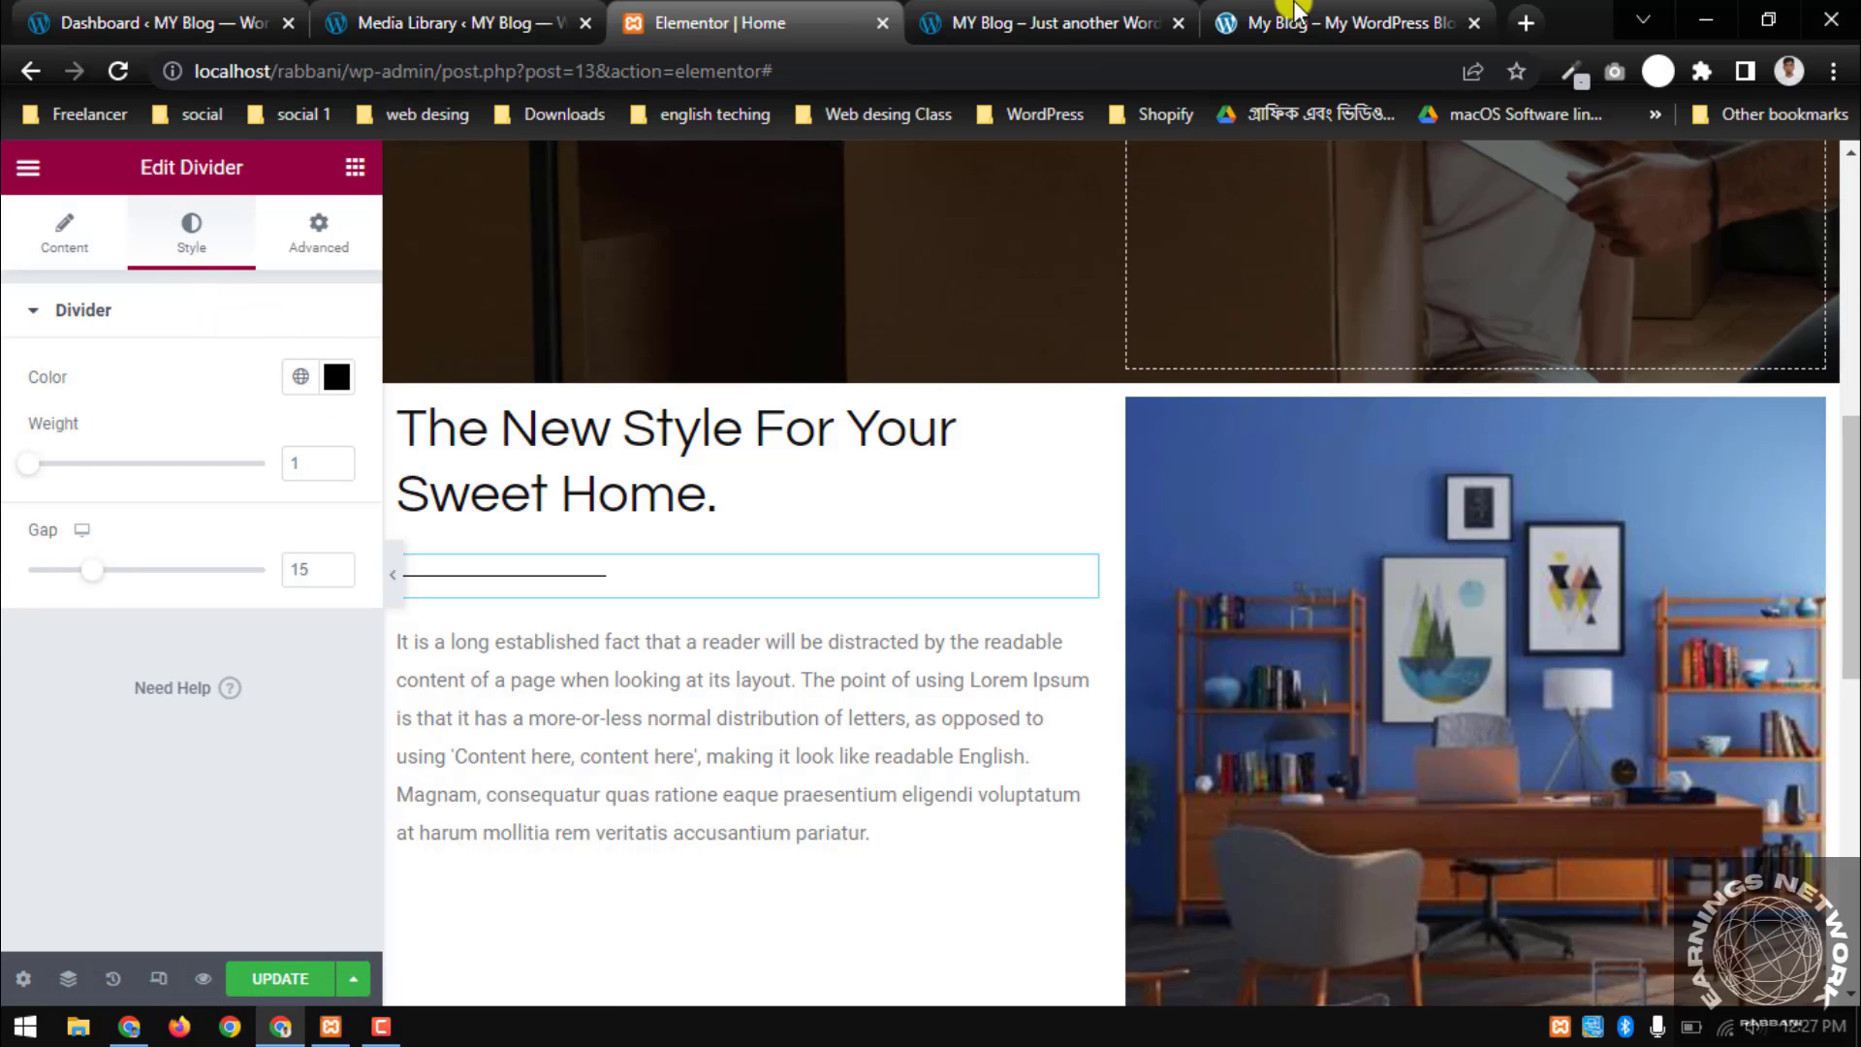
left_click(1301, 13)
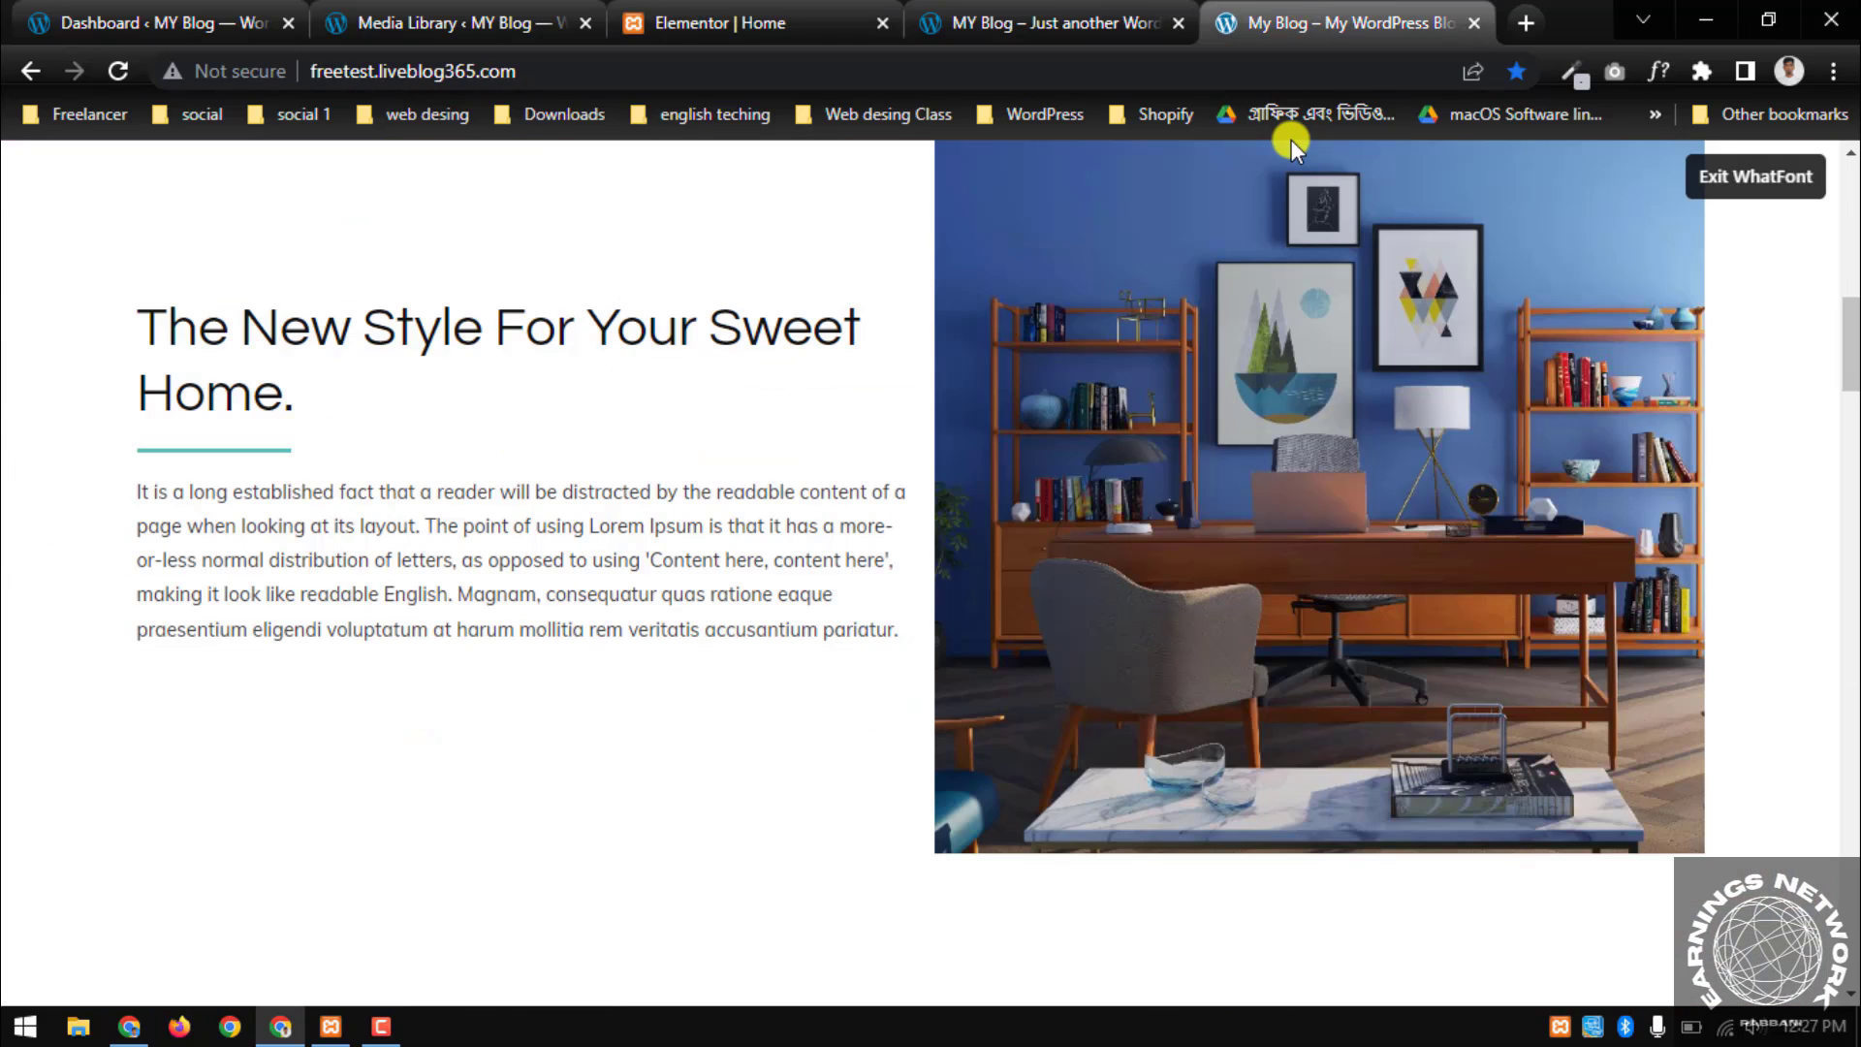
left_click(1573, 76)
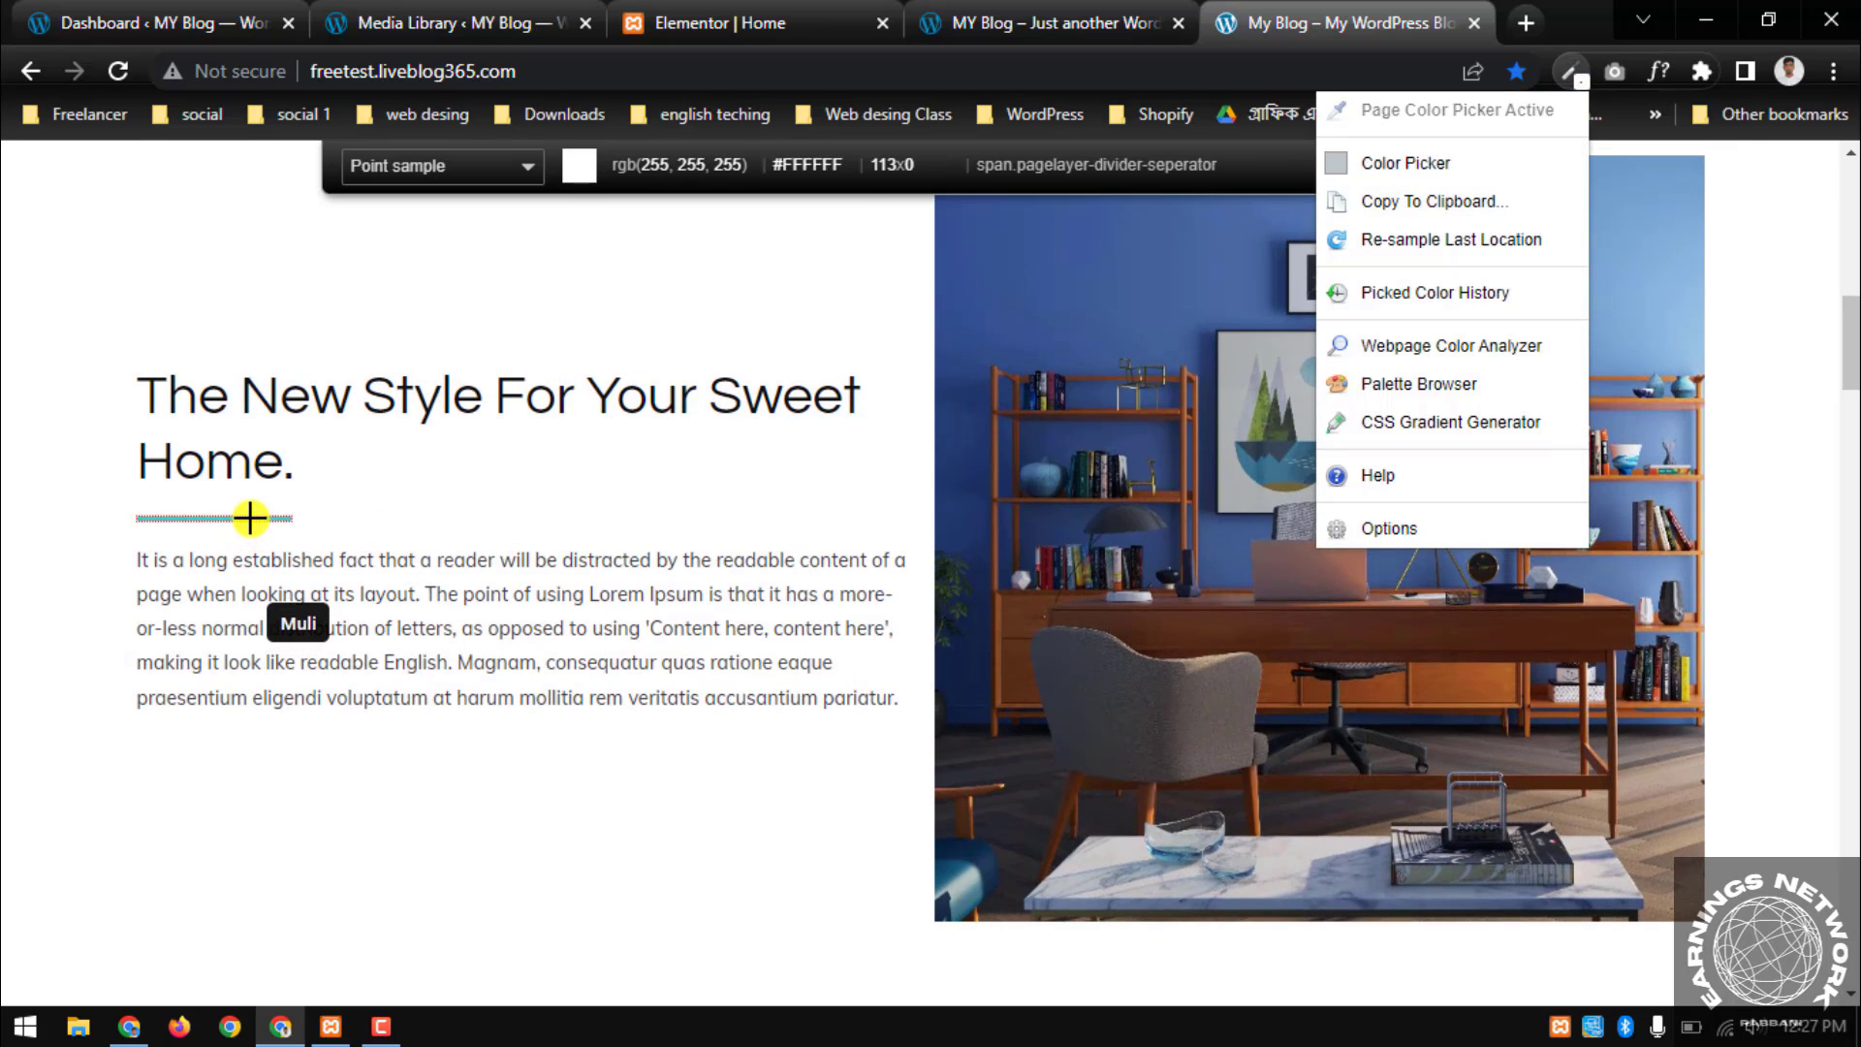
left_click(250, 518)
left_click(250, 518)
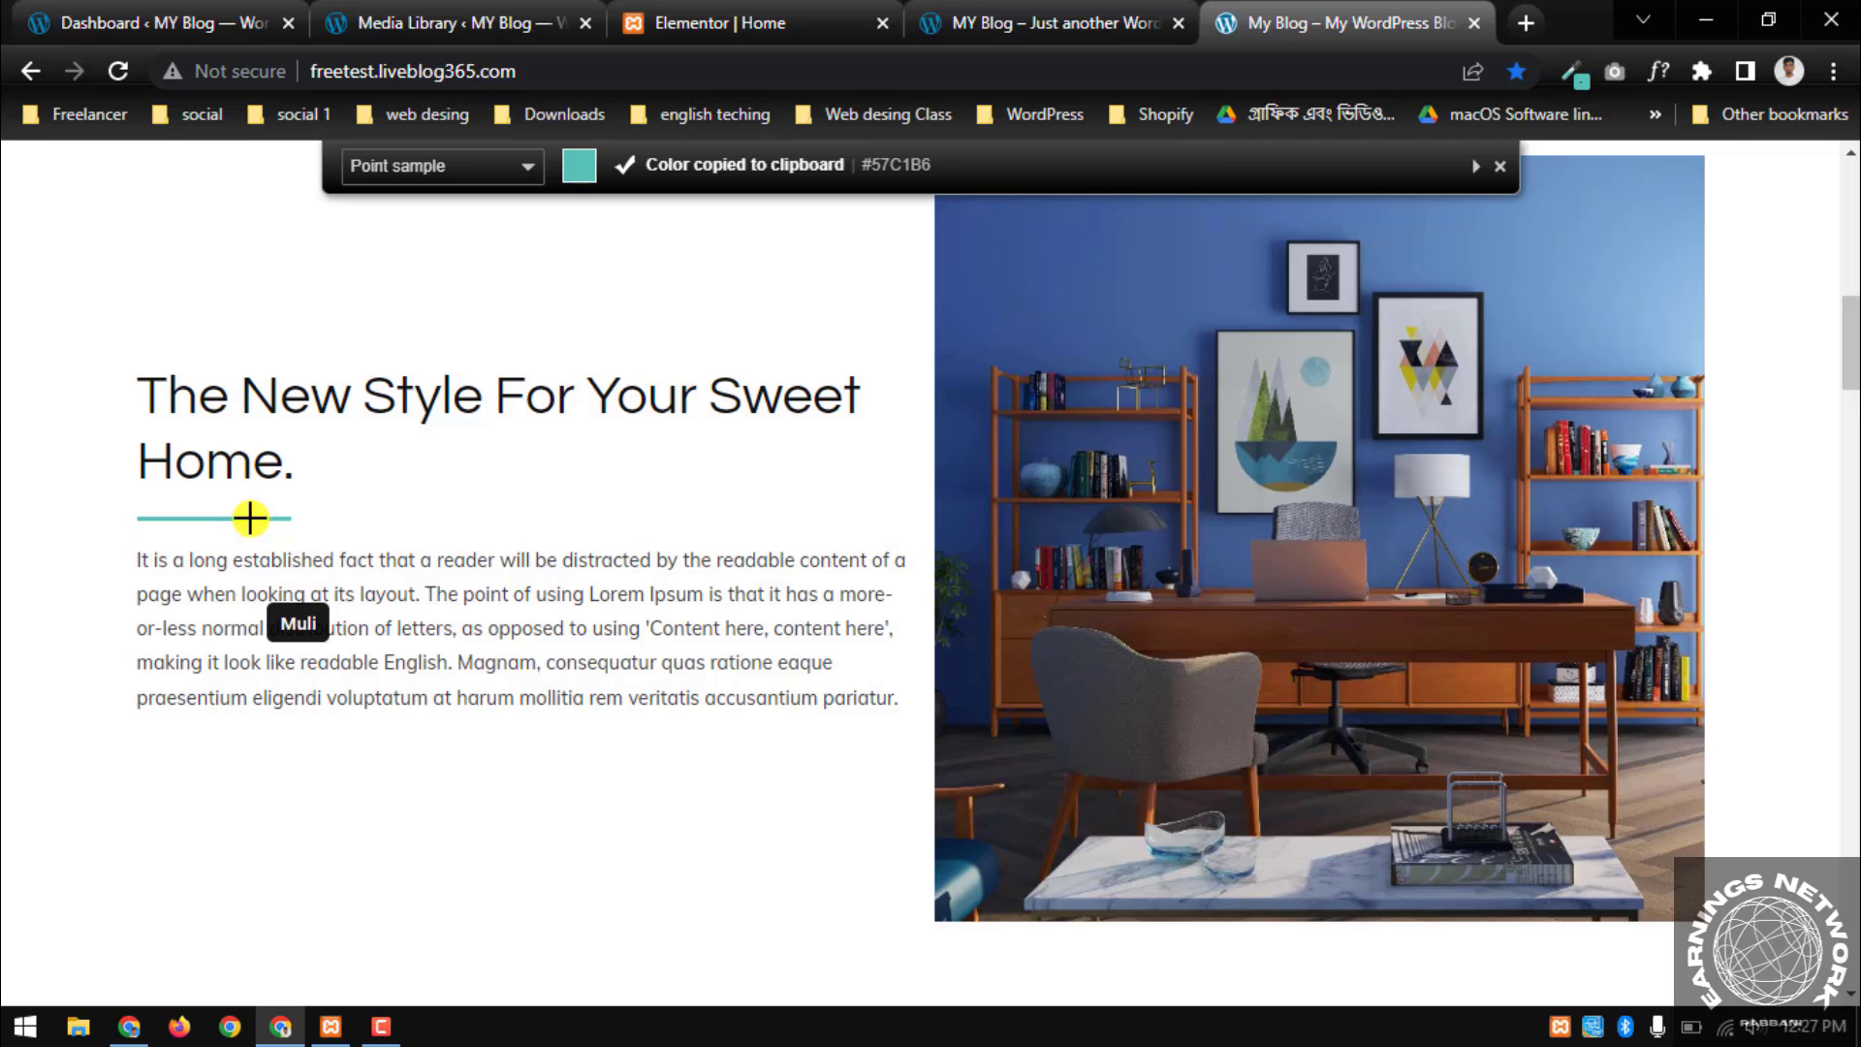
scroll(250, 519, "down", 1)
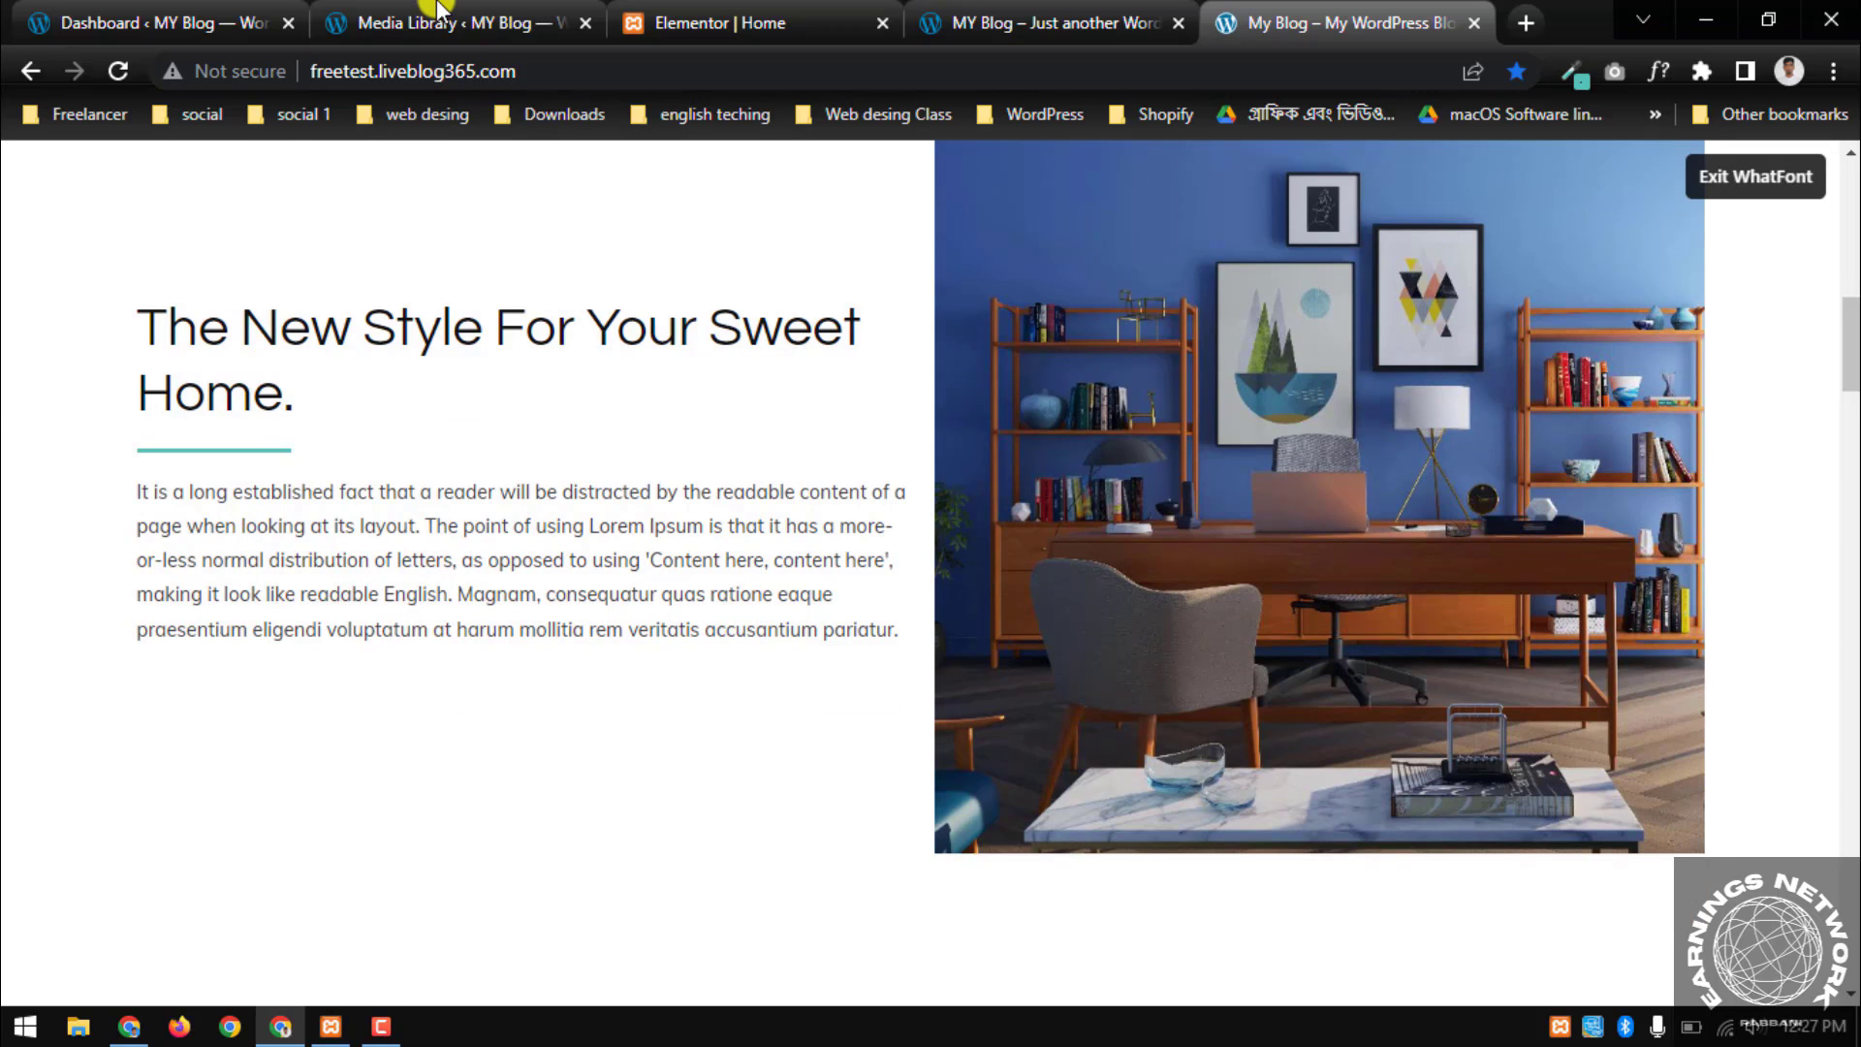
In the Elementor editor, apply the copied color #57C1B6 to the divider, set its weight to 3 and update the page
left_click(720, 22)
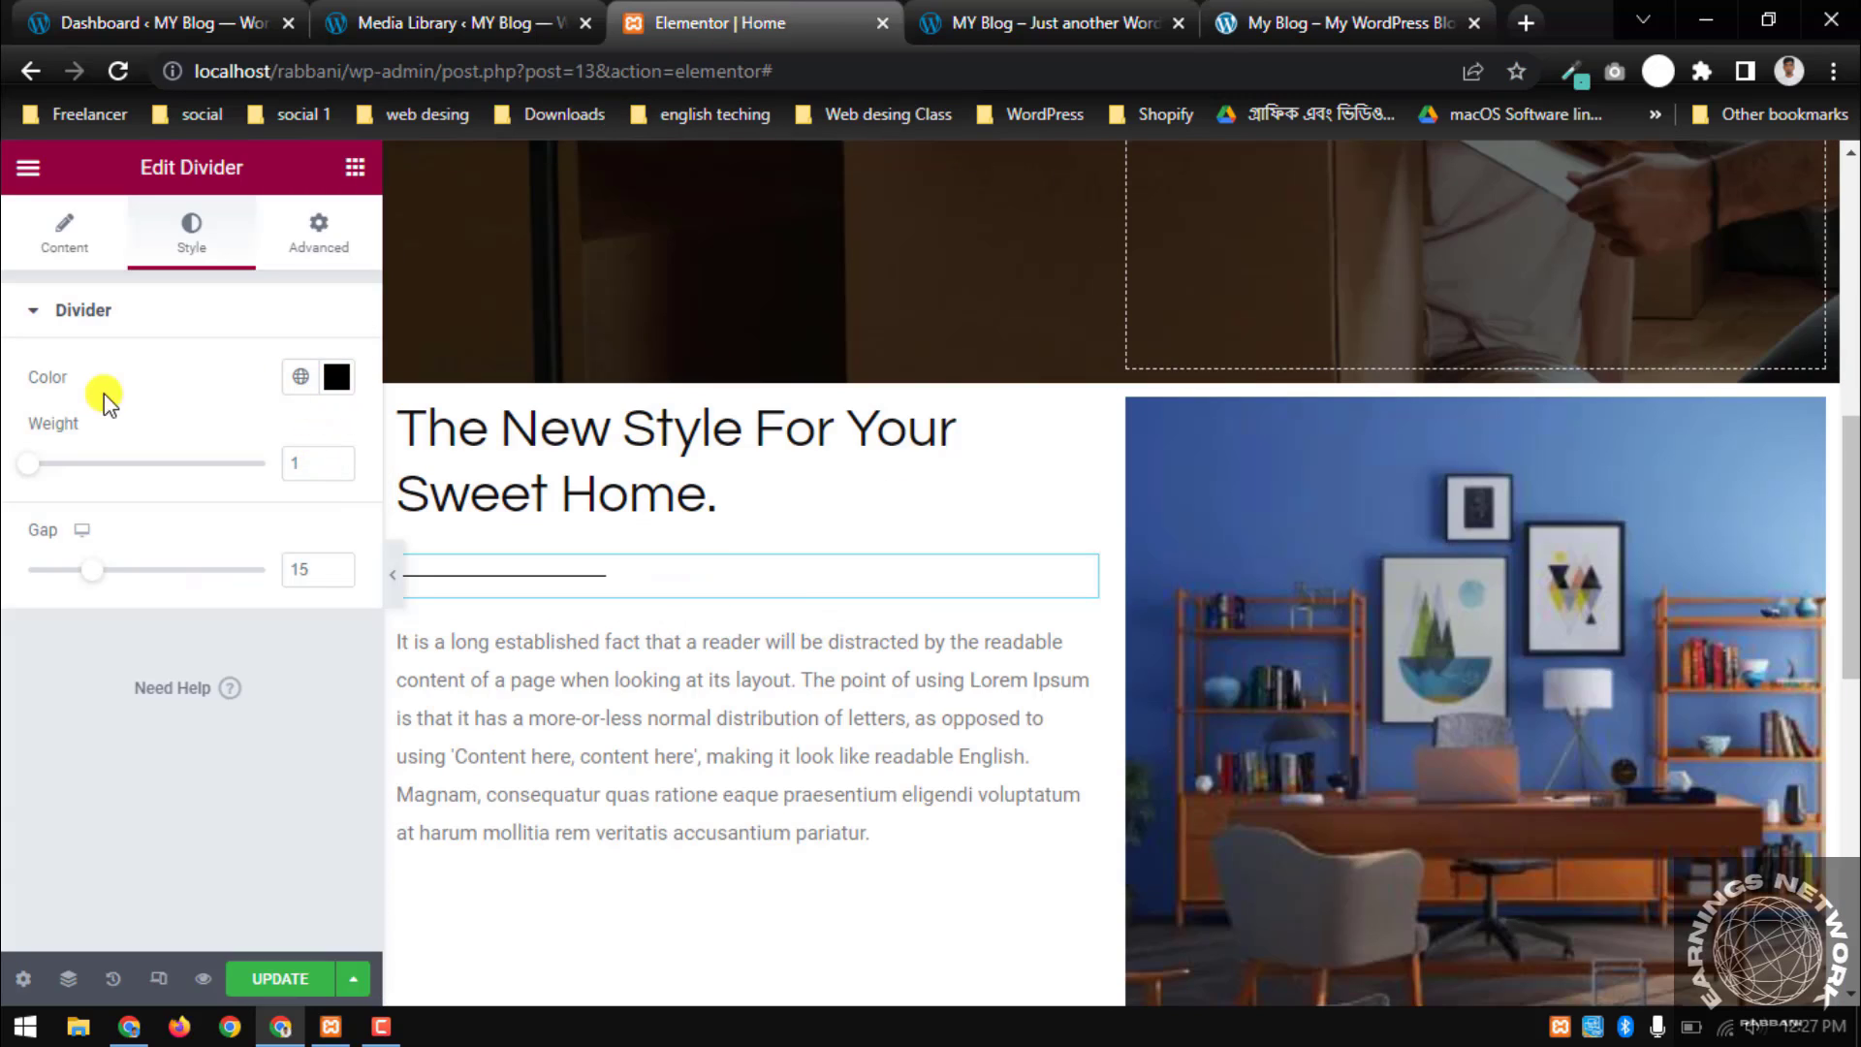
left_click(337, 380)
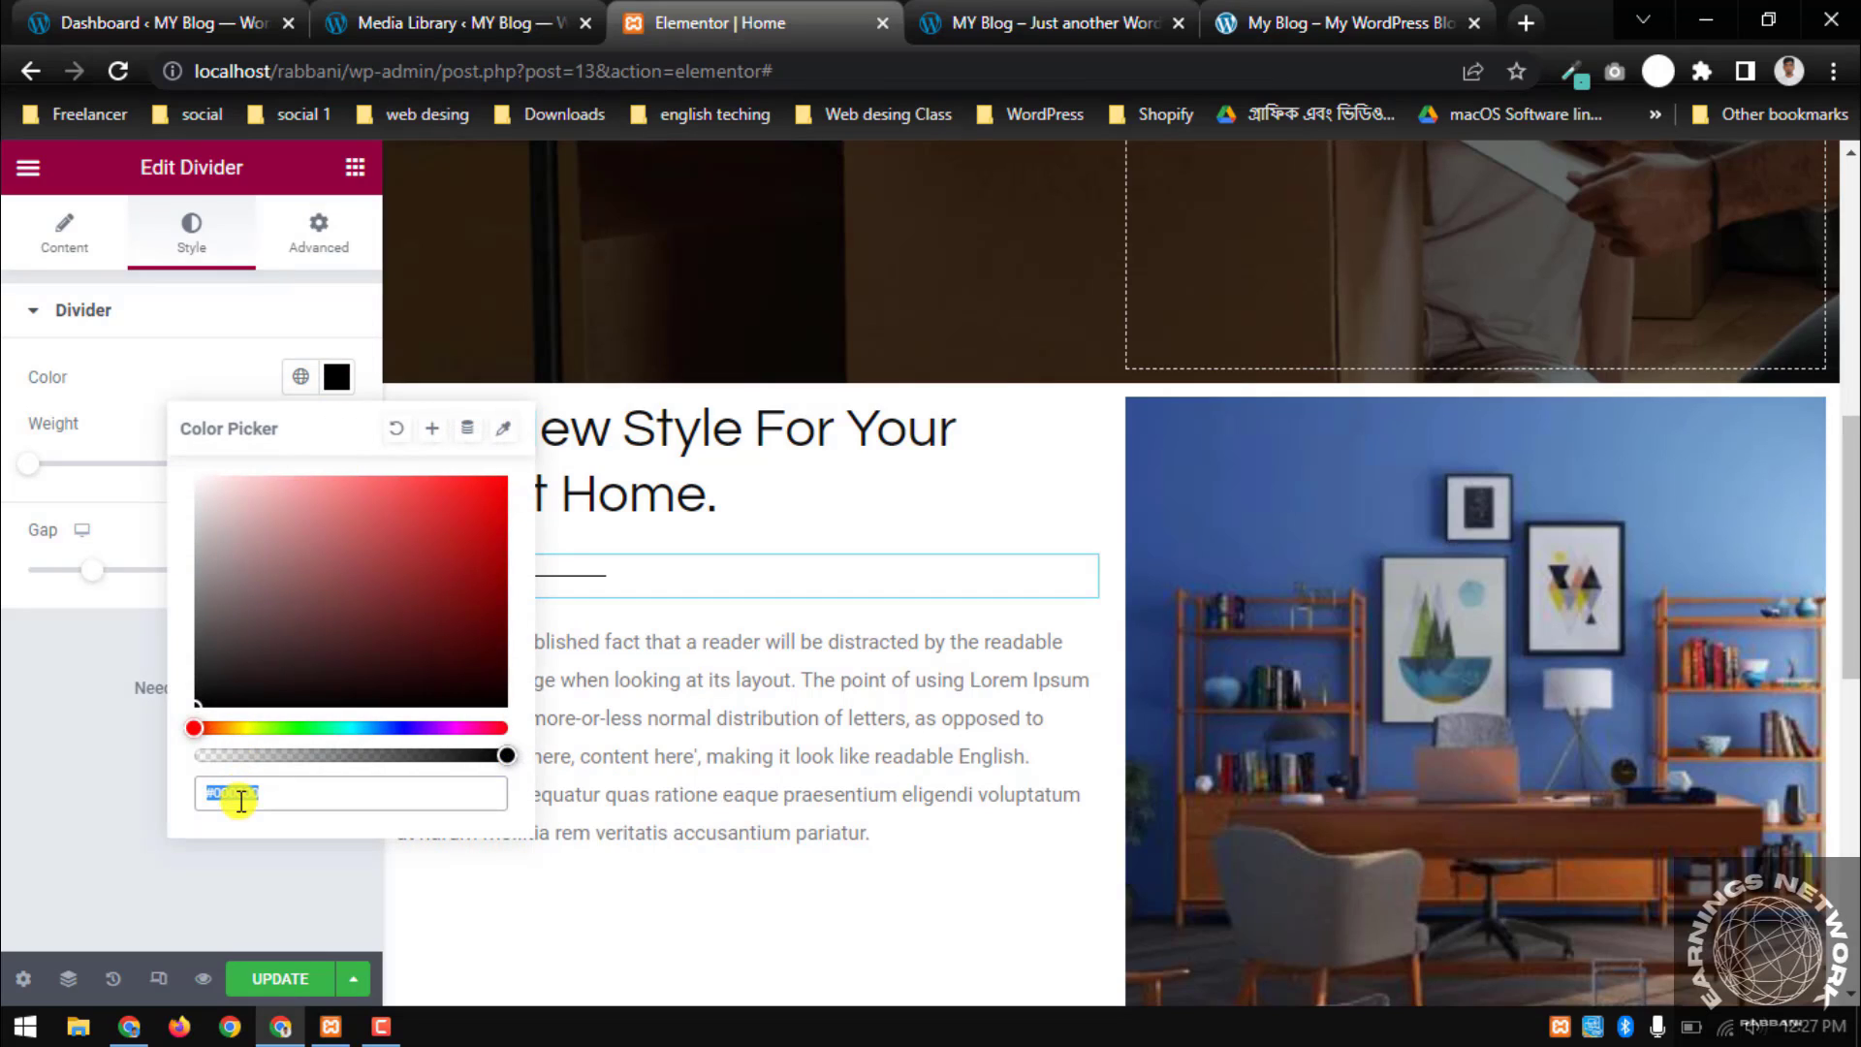
key("ctrl+v")
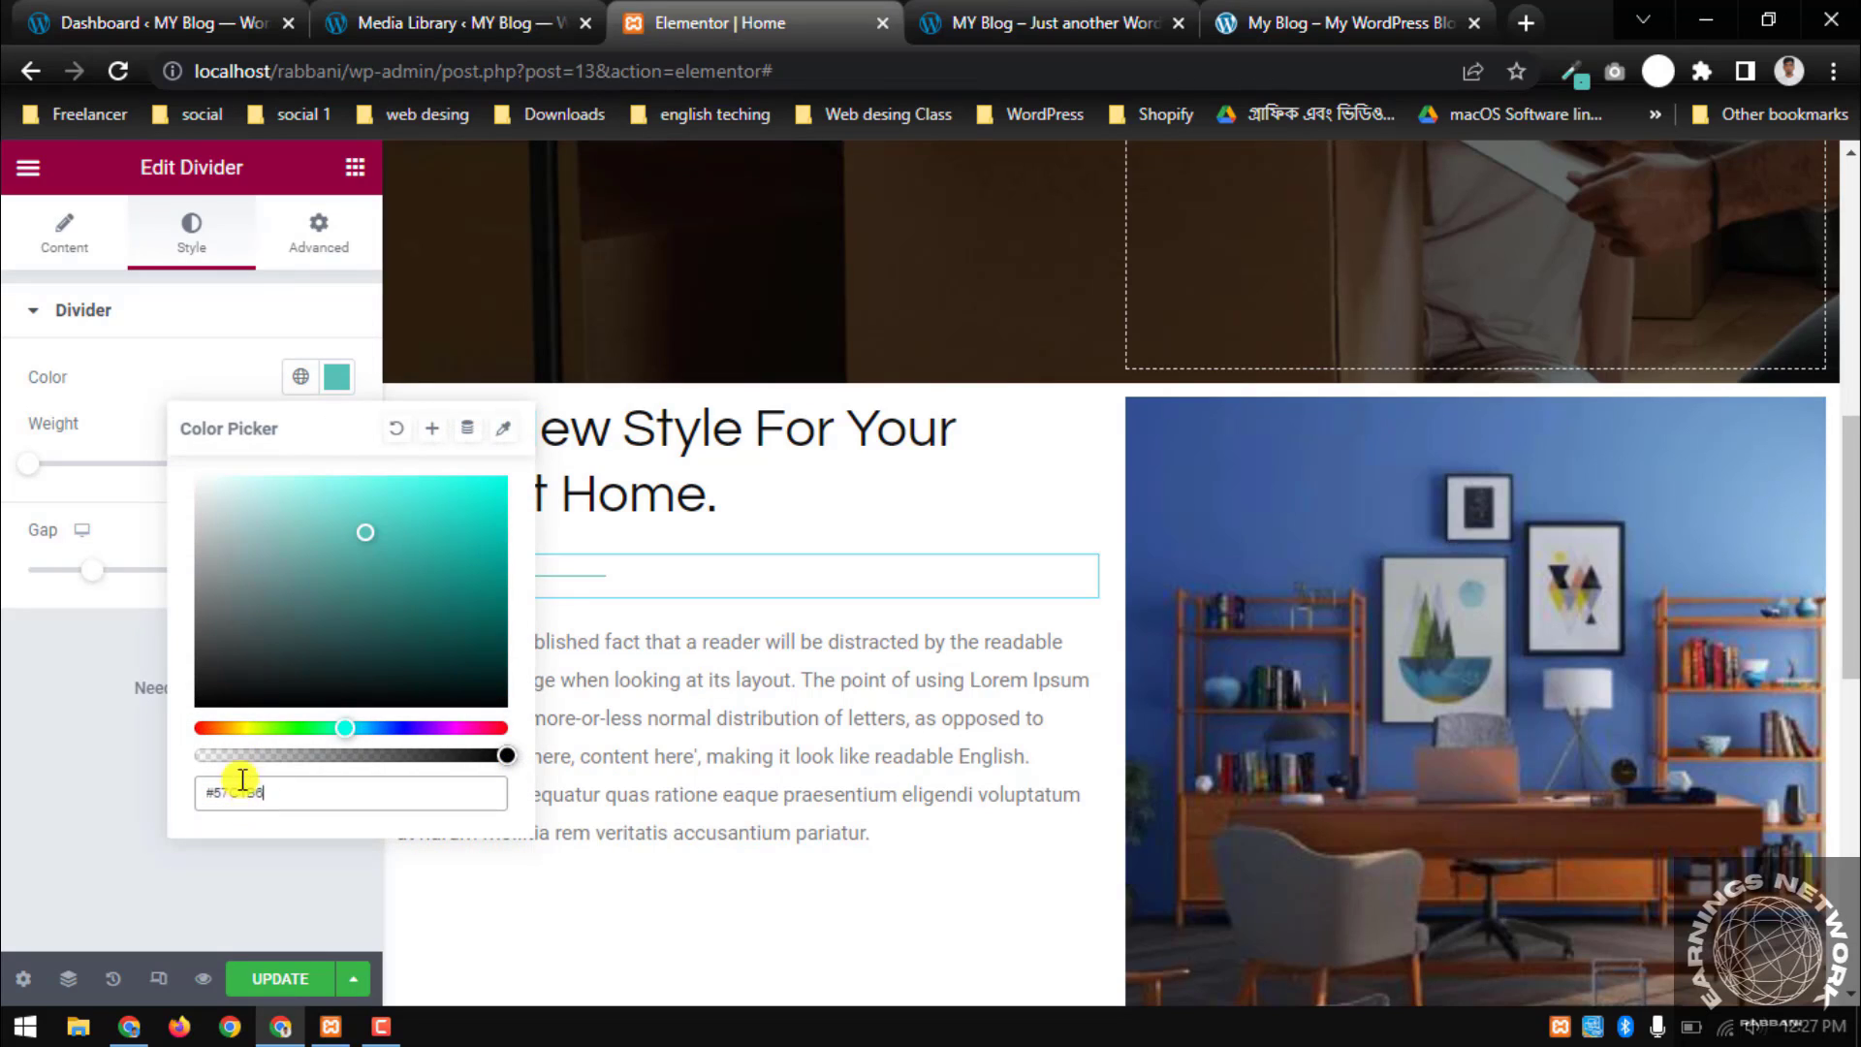
left_click(244, 974)
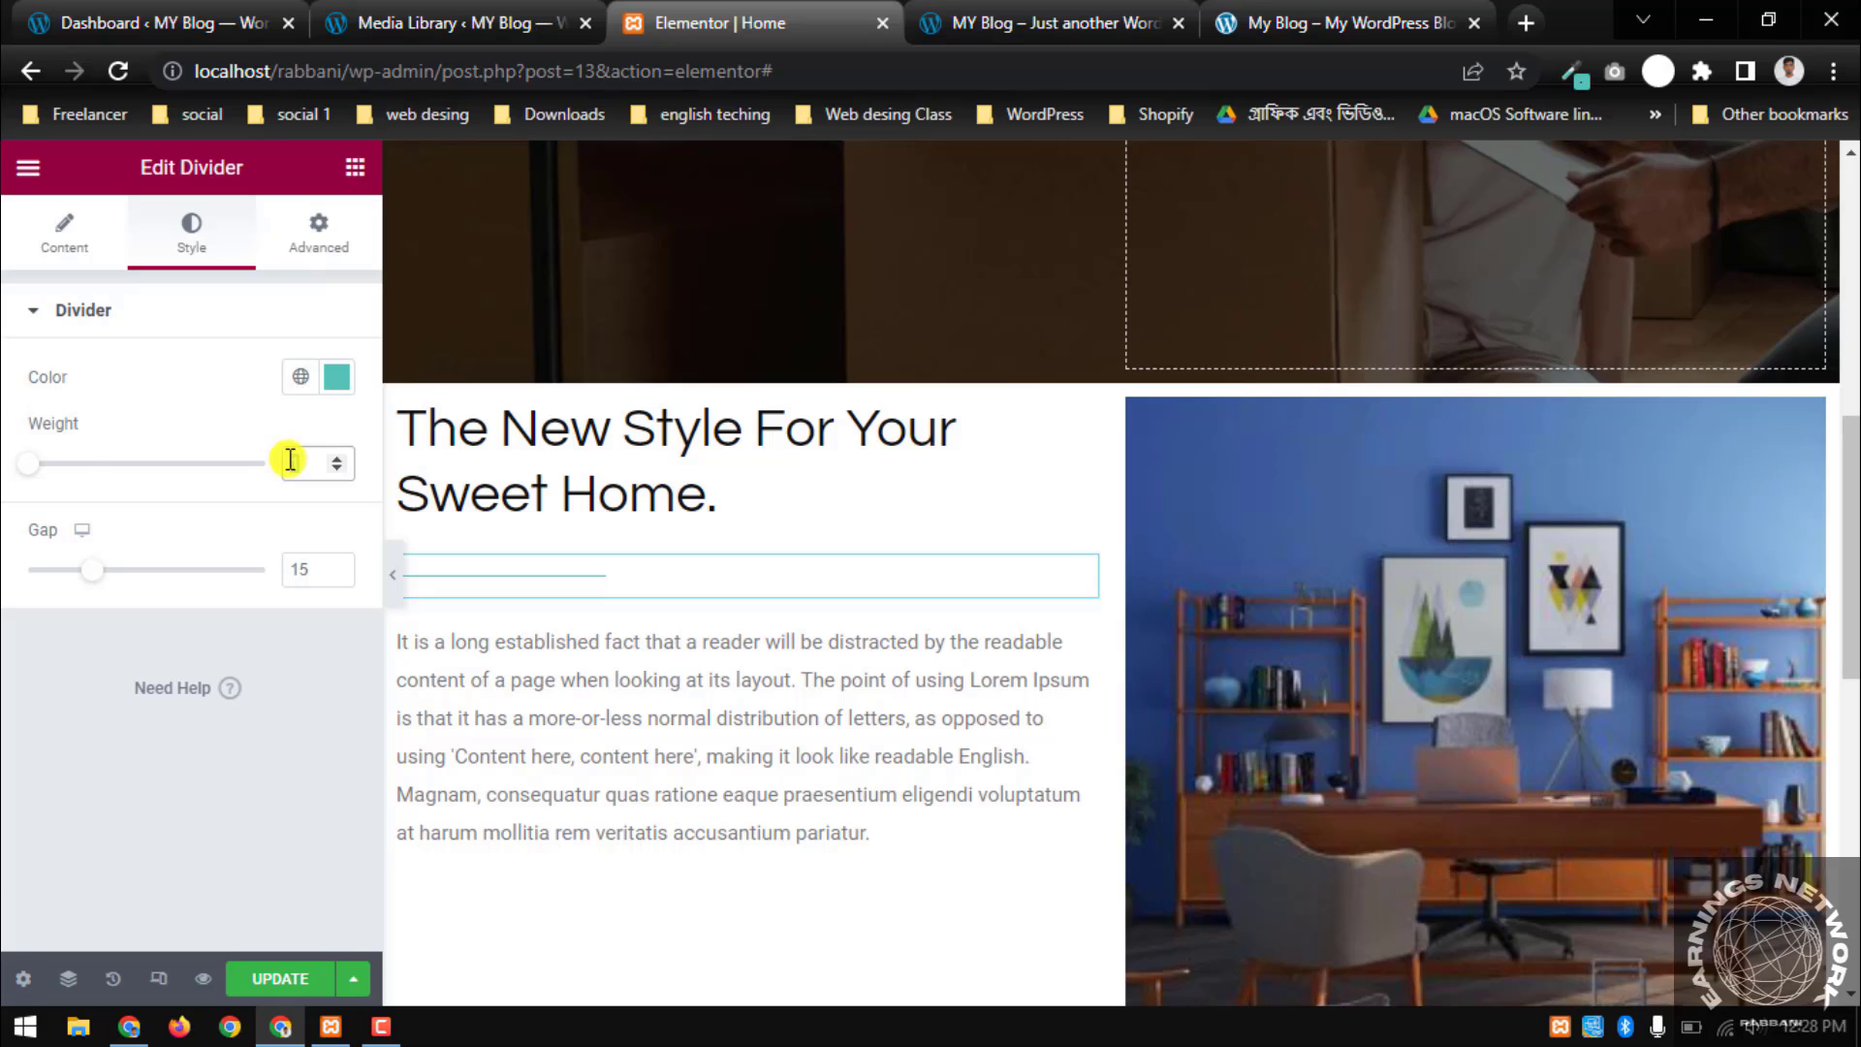
type("3")
left_click(312, 968)
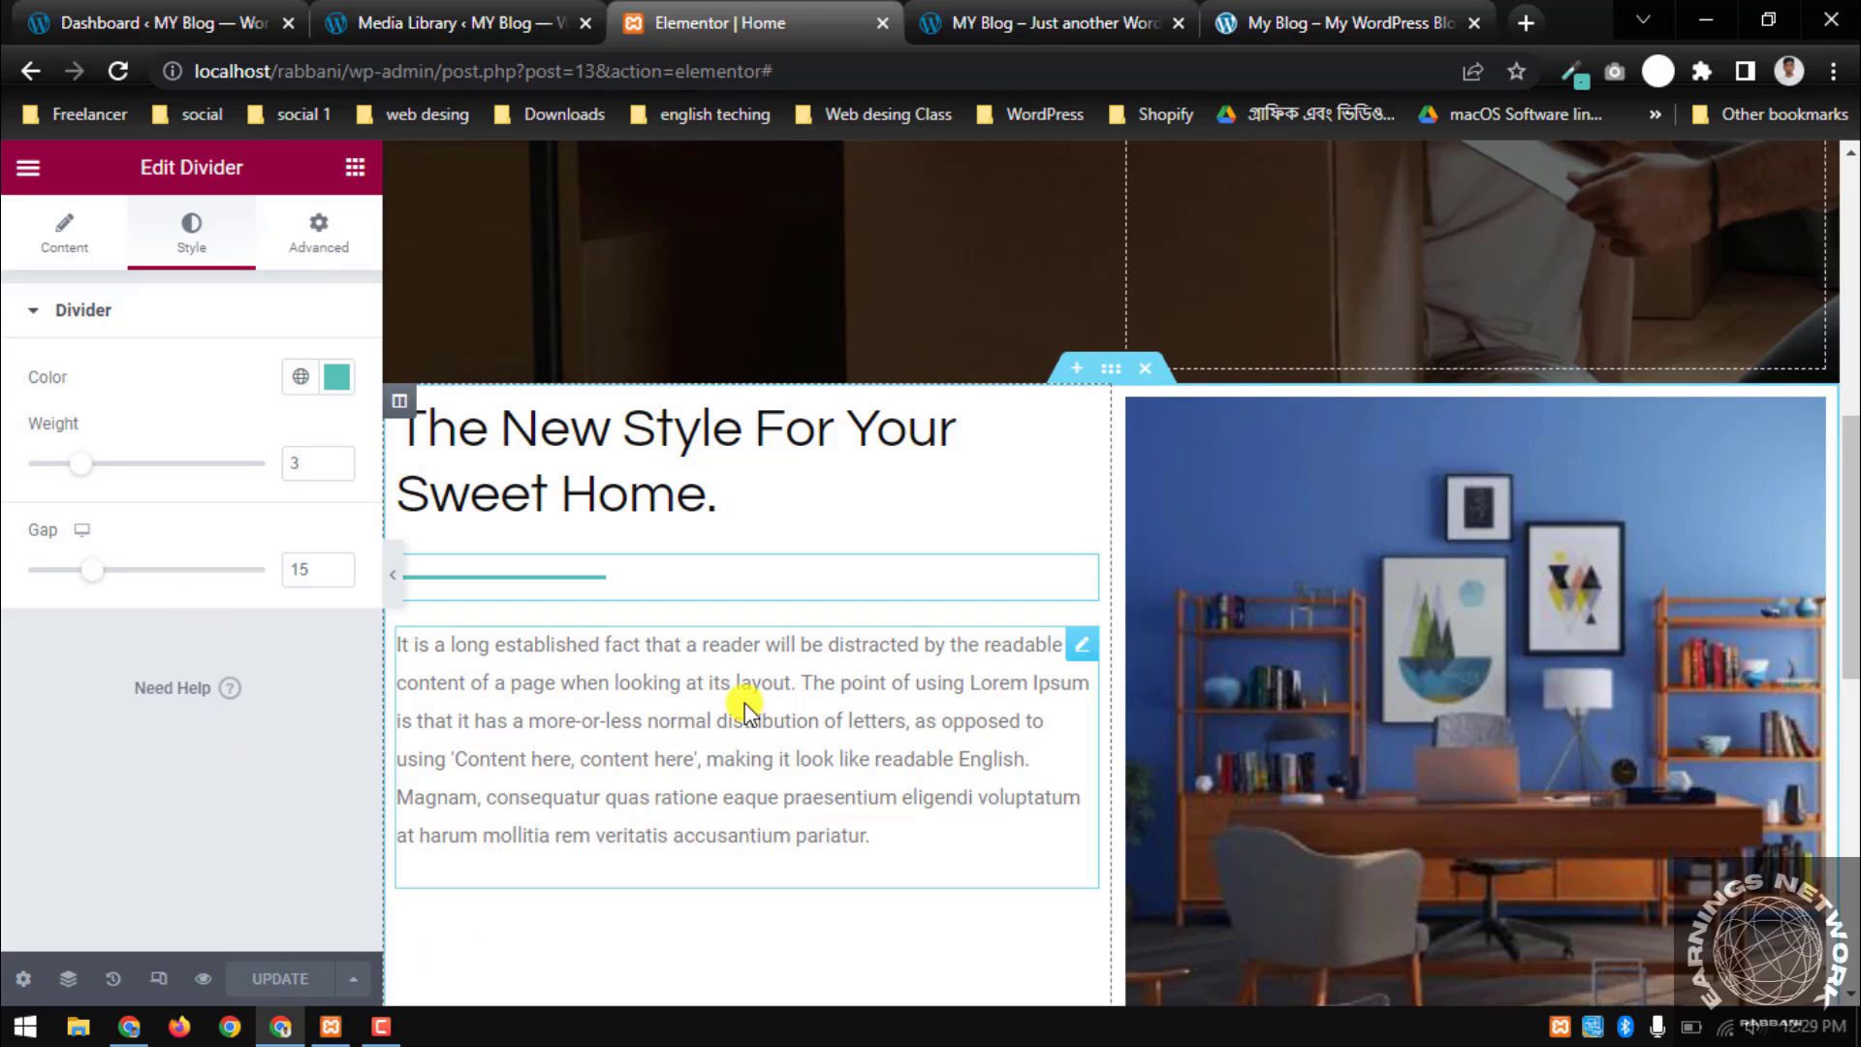
Open the local paragraph's text widget for editing and inspect the font details of the matching paragraph on the reference site
left_click(1009, 679)
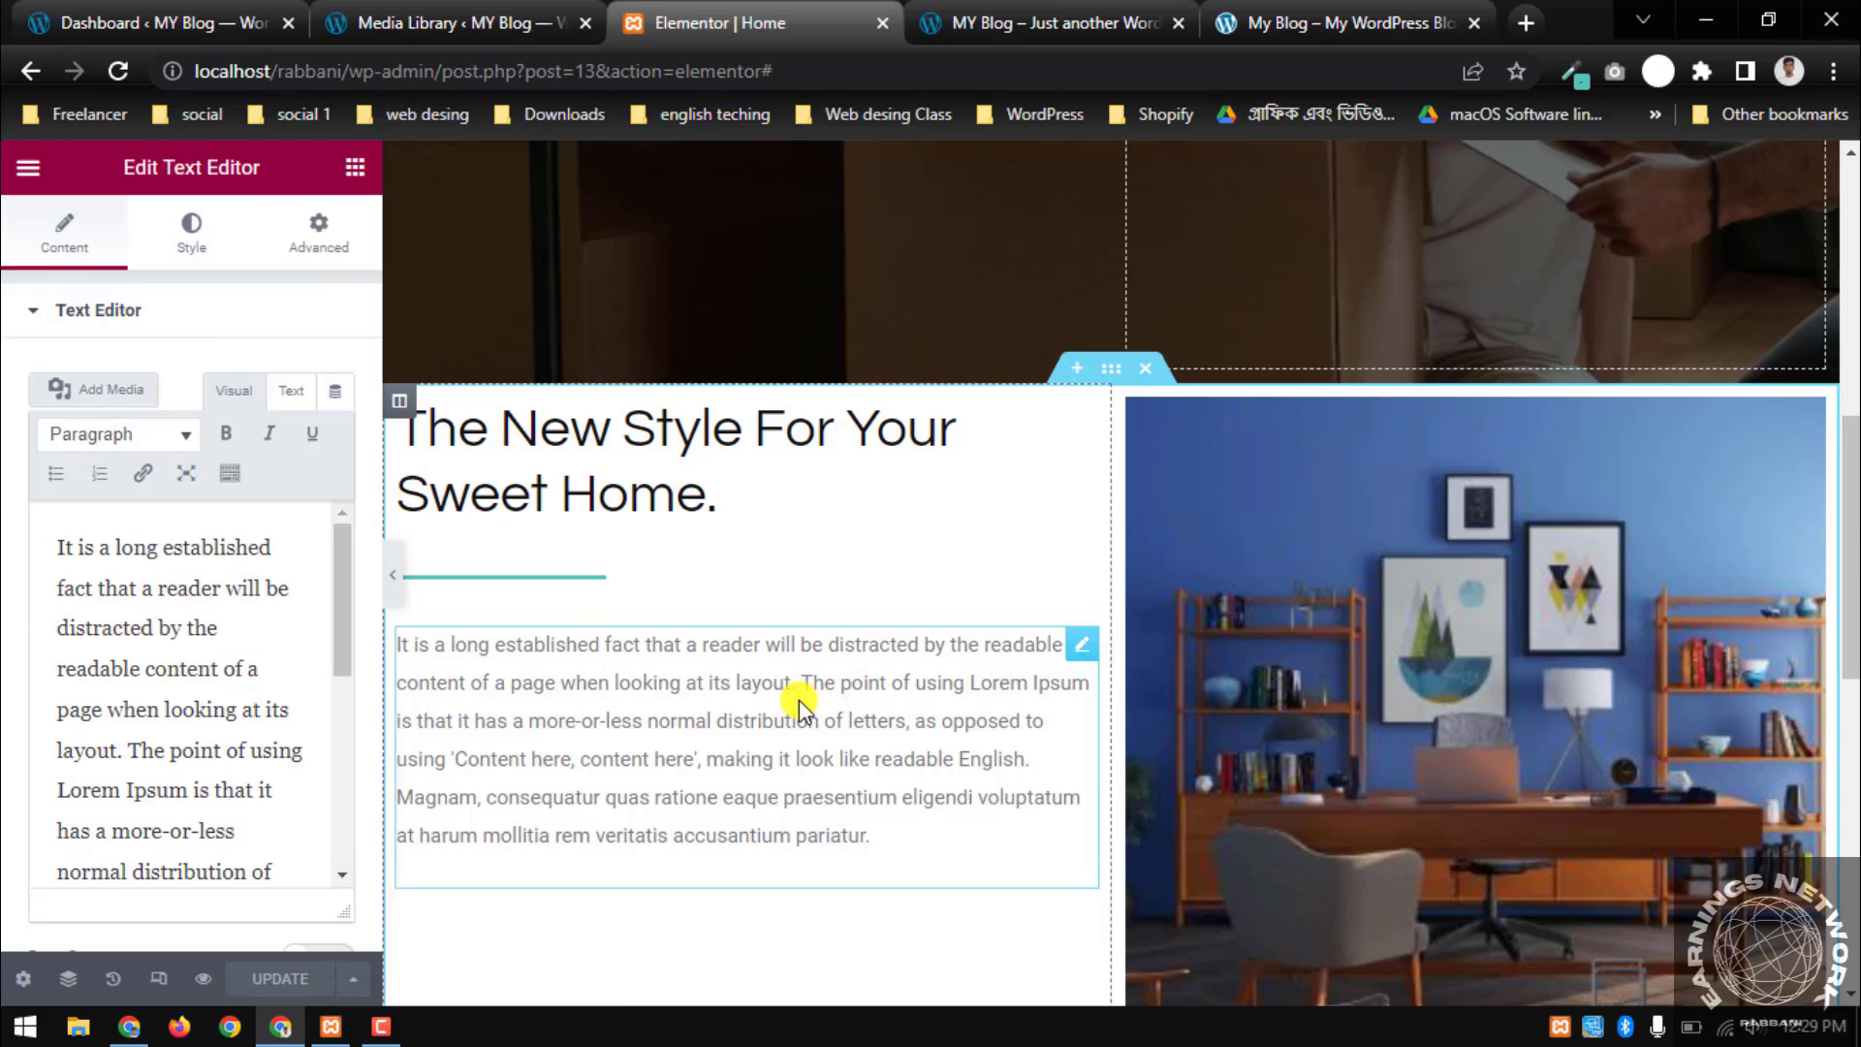
scroll(801, 707, "down", 1)
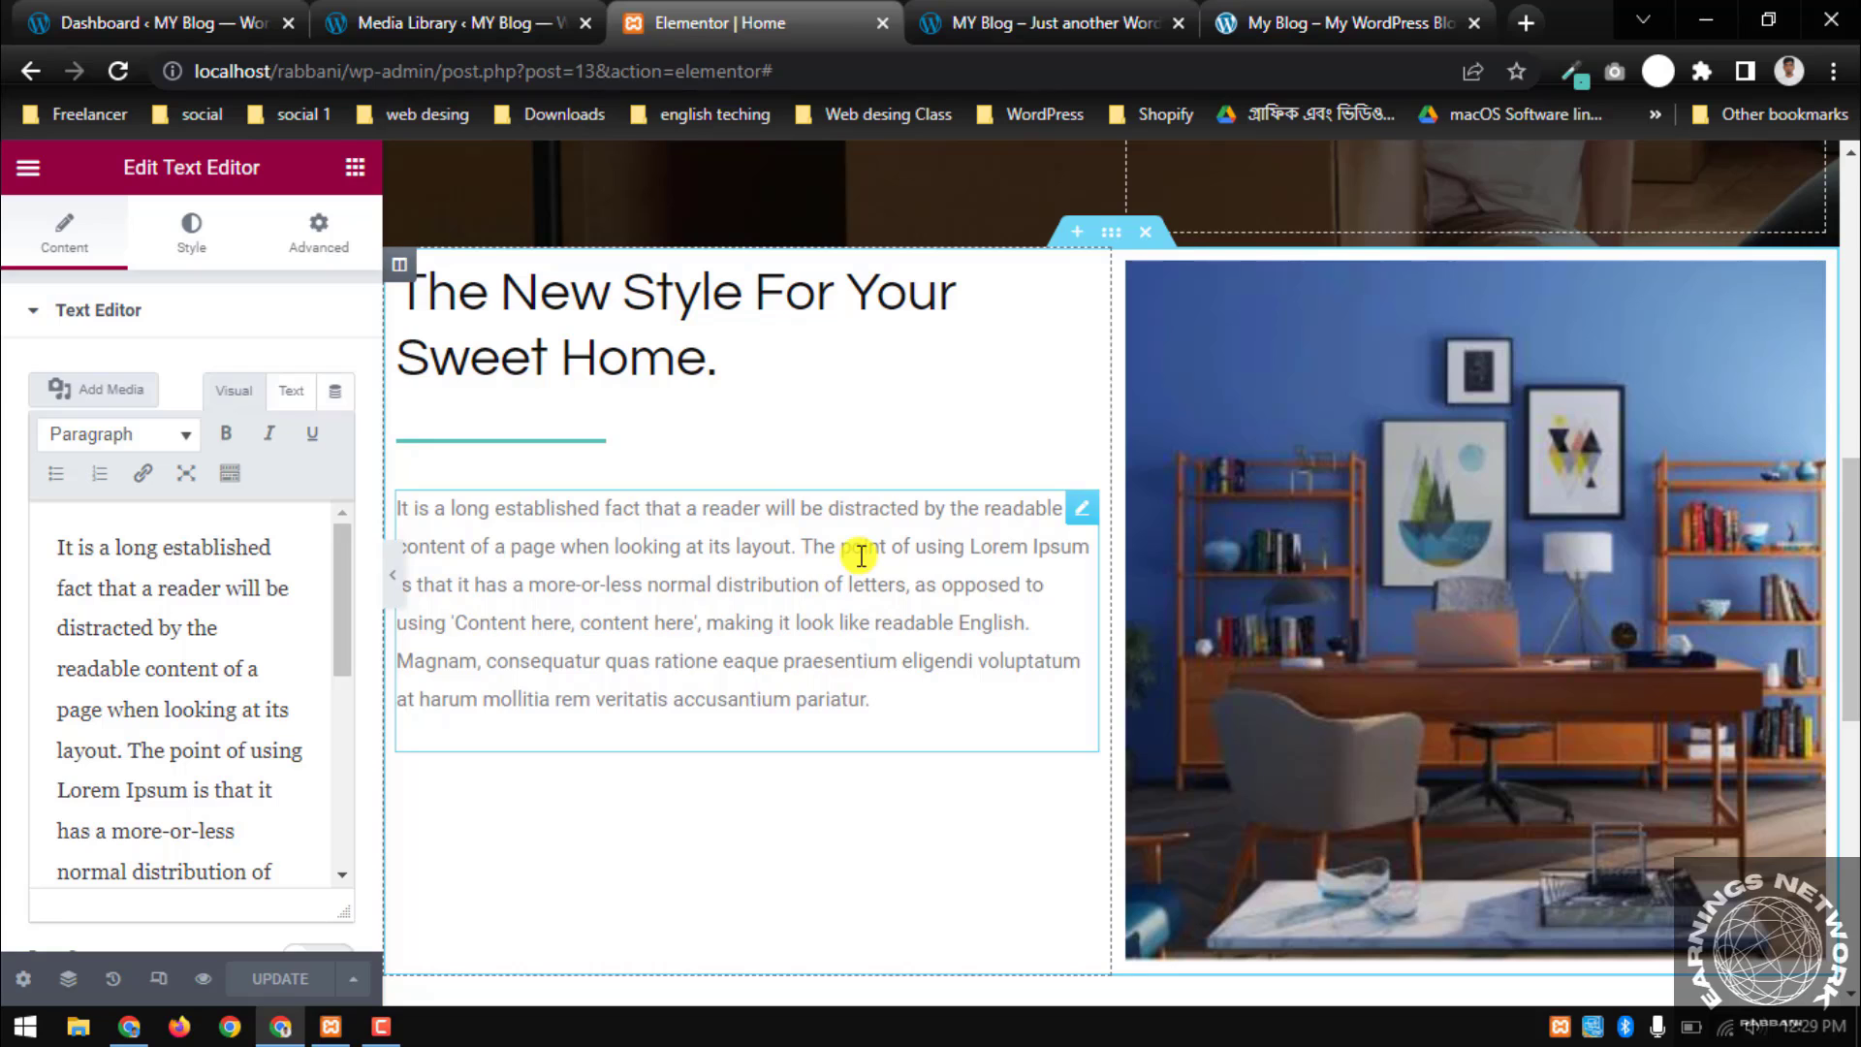
left_click(1305, 20)
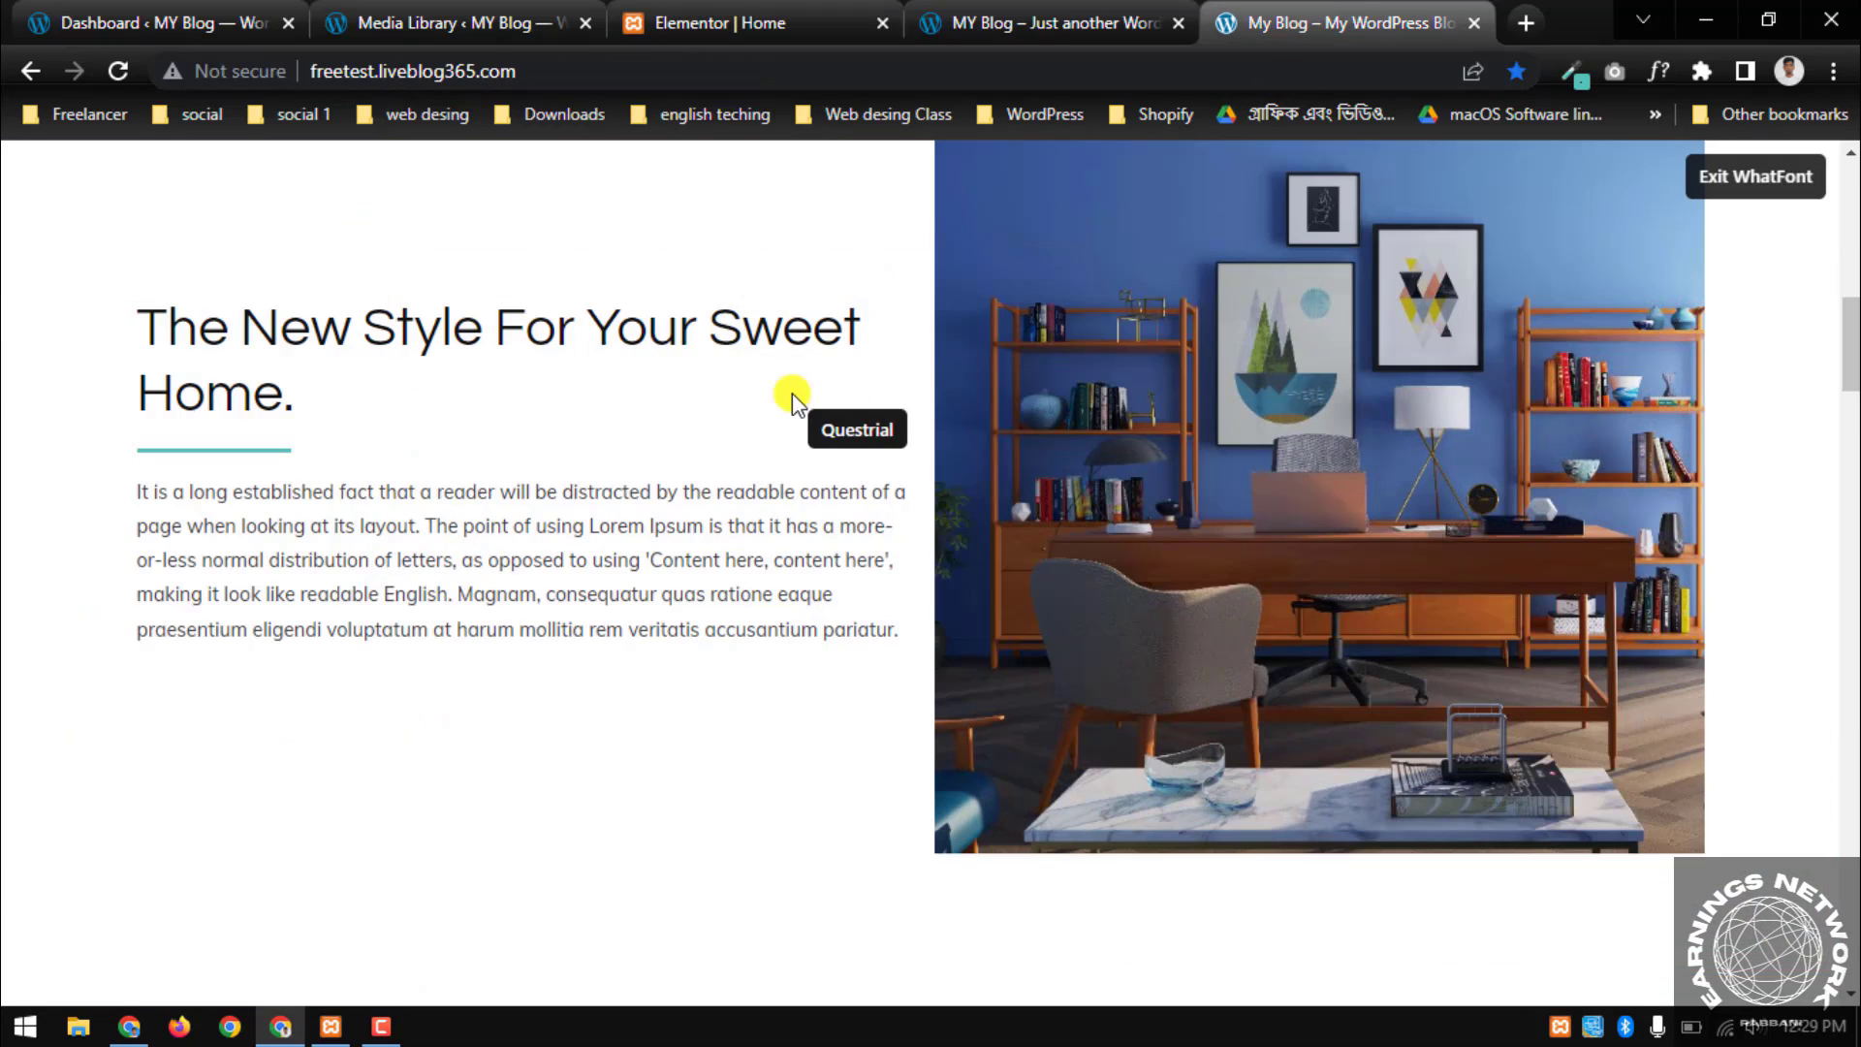
left_click(1655, 66)
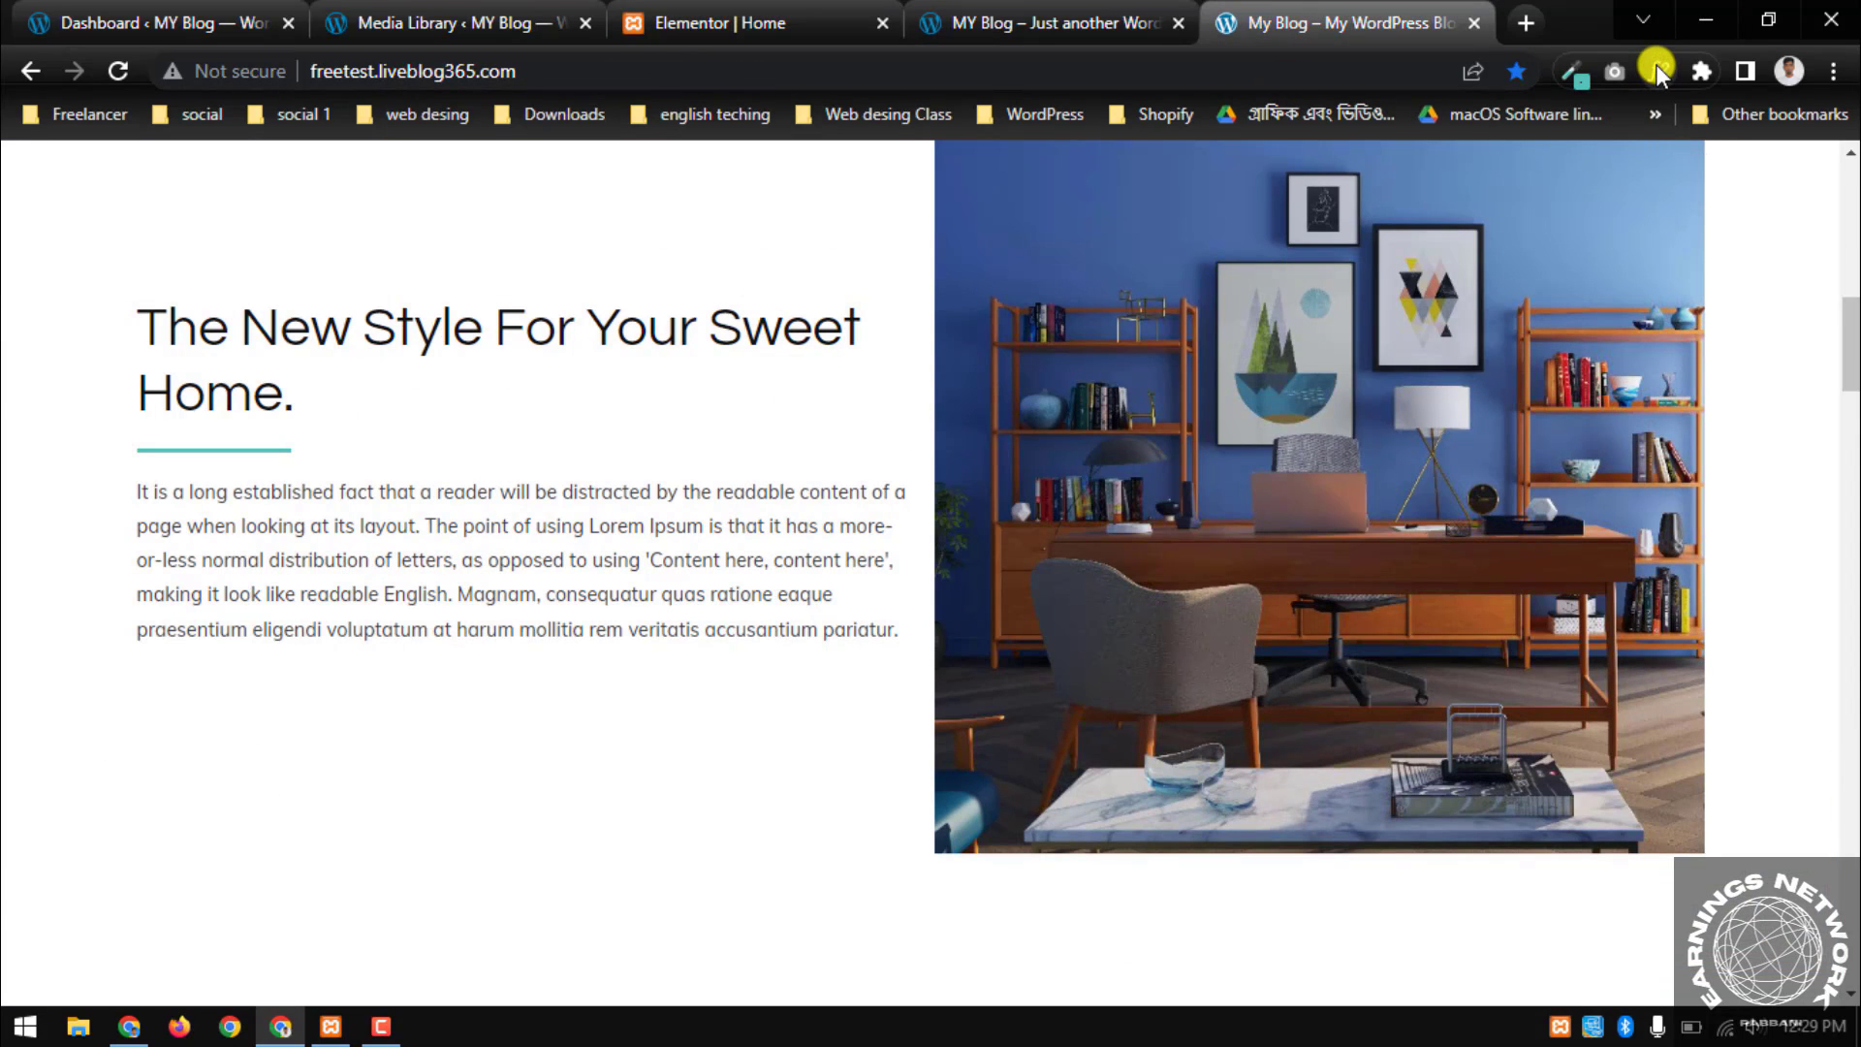
left_click(1655, 66)
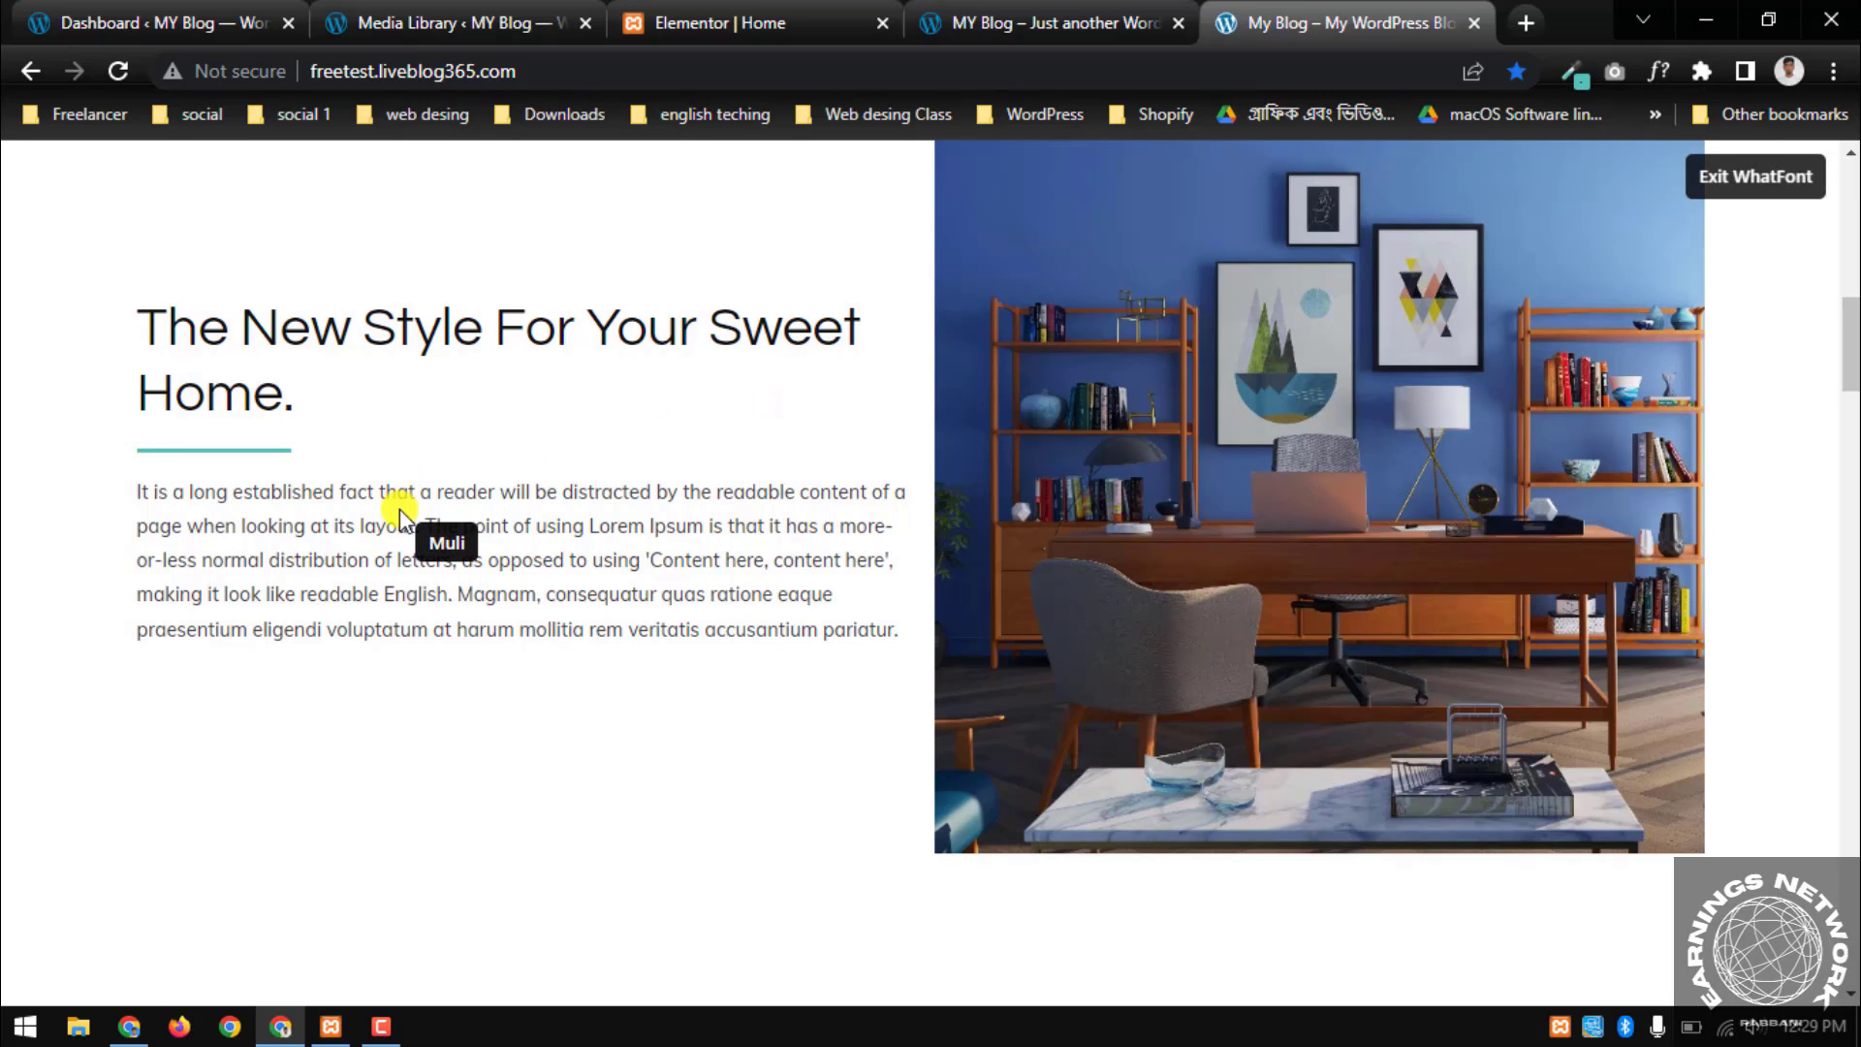
left_click(422, 531)
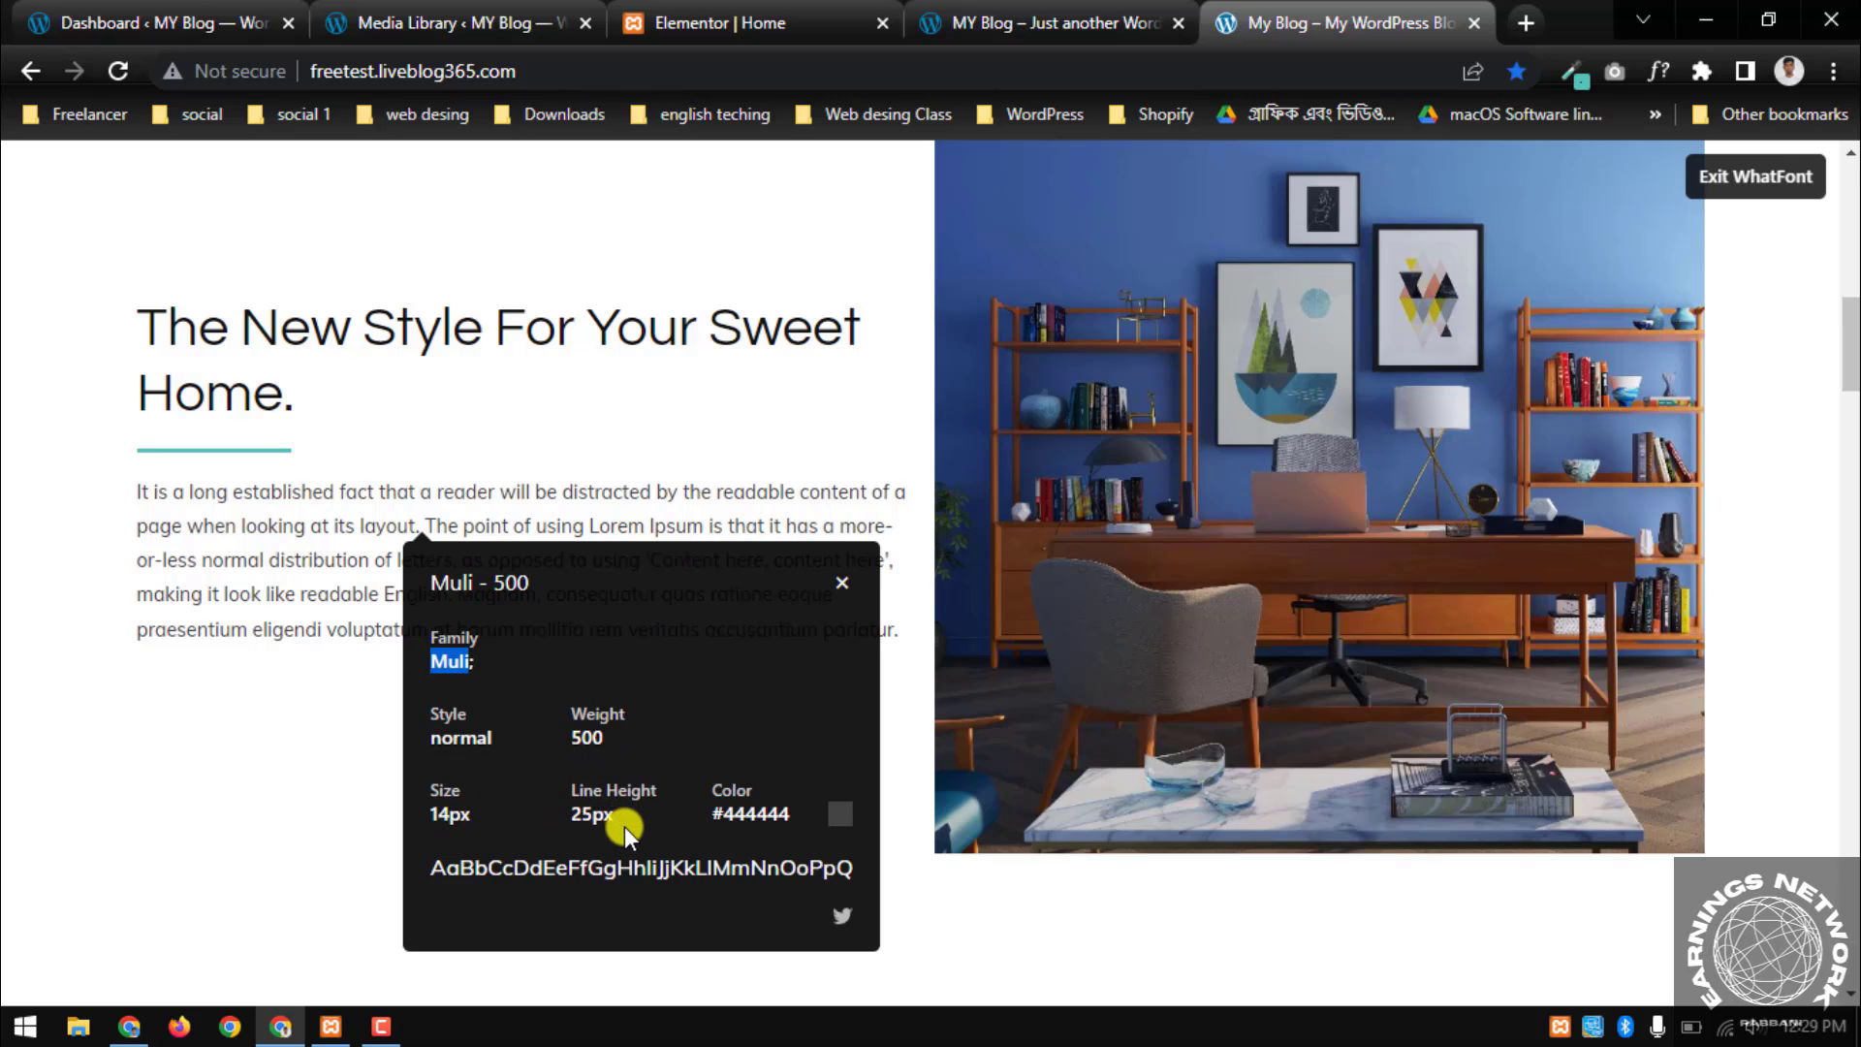
Back in the Elementor editor, set the font family of the paragraph below the divider to Mulish
left_click(694, 14)
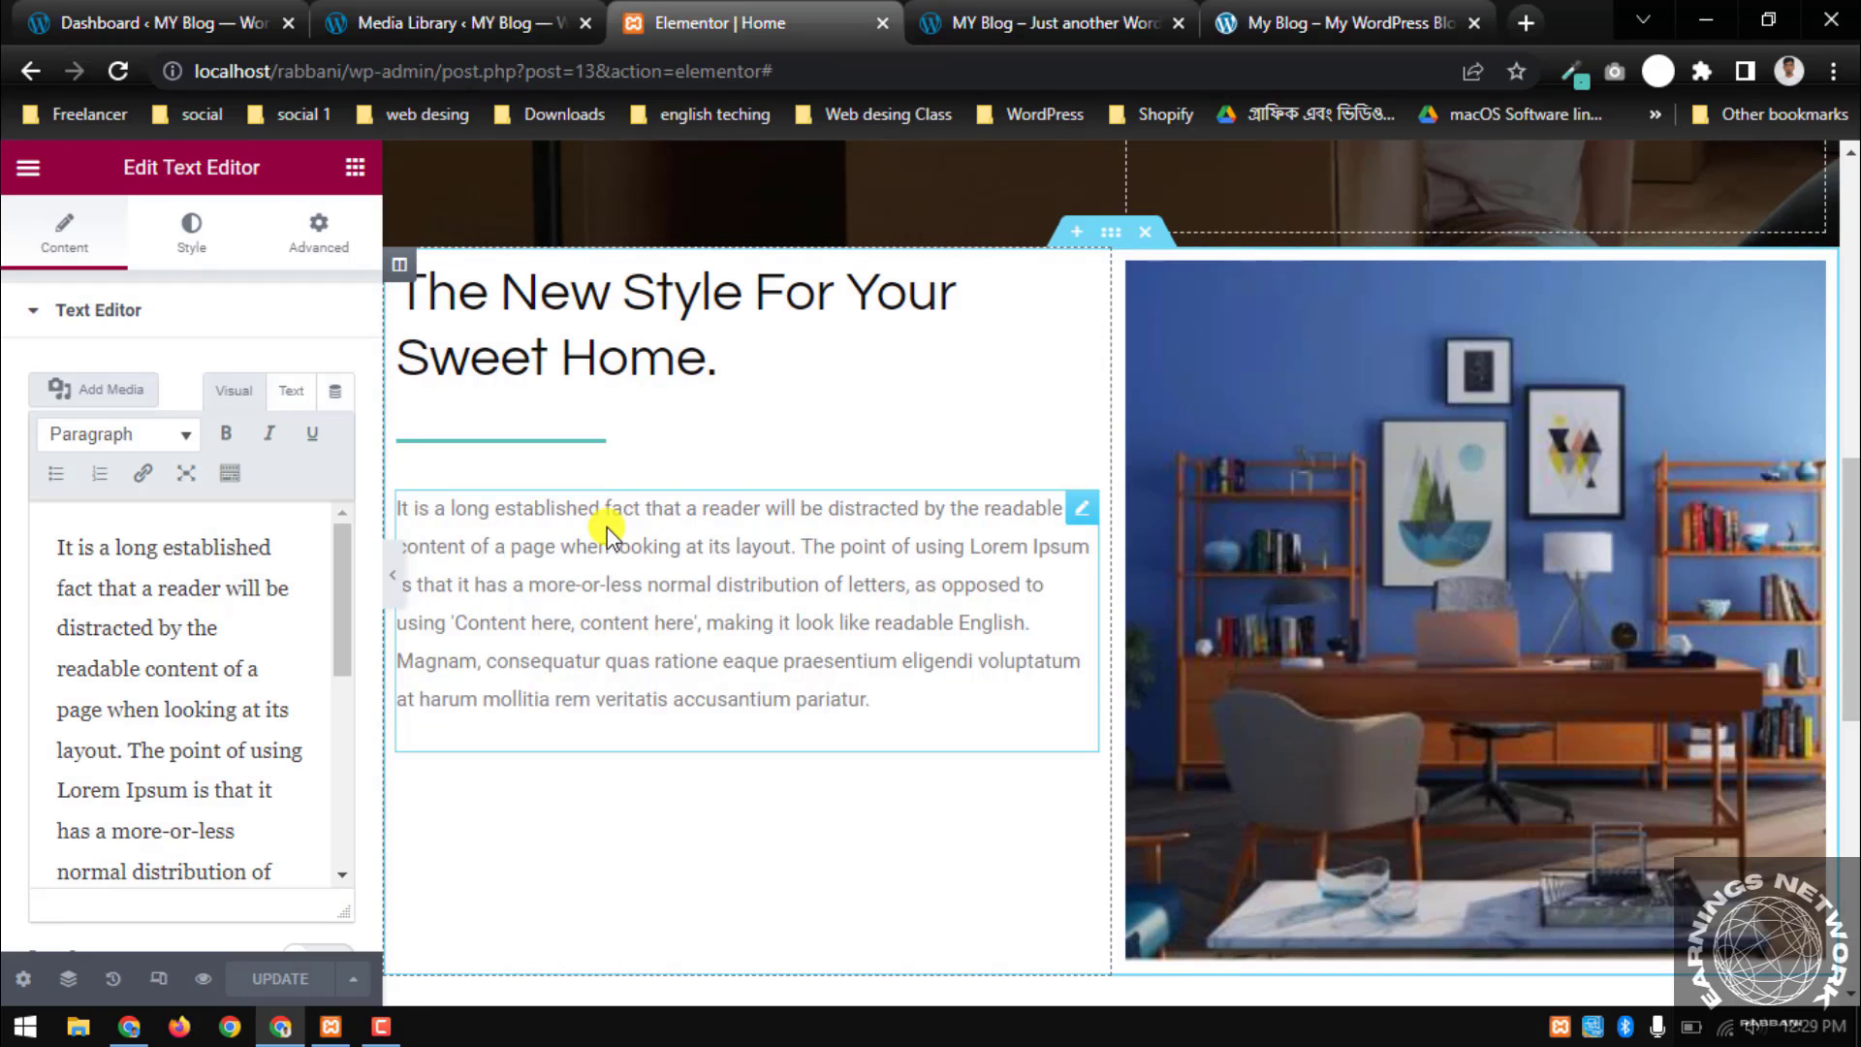
left_click(196, 250)
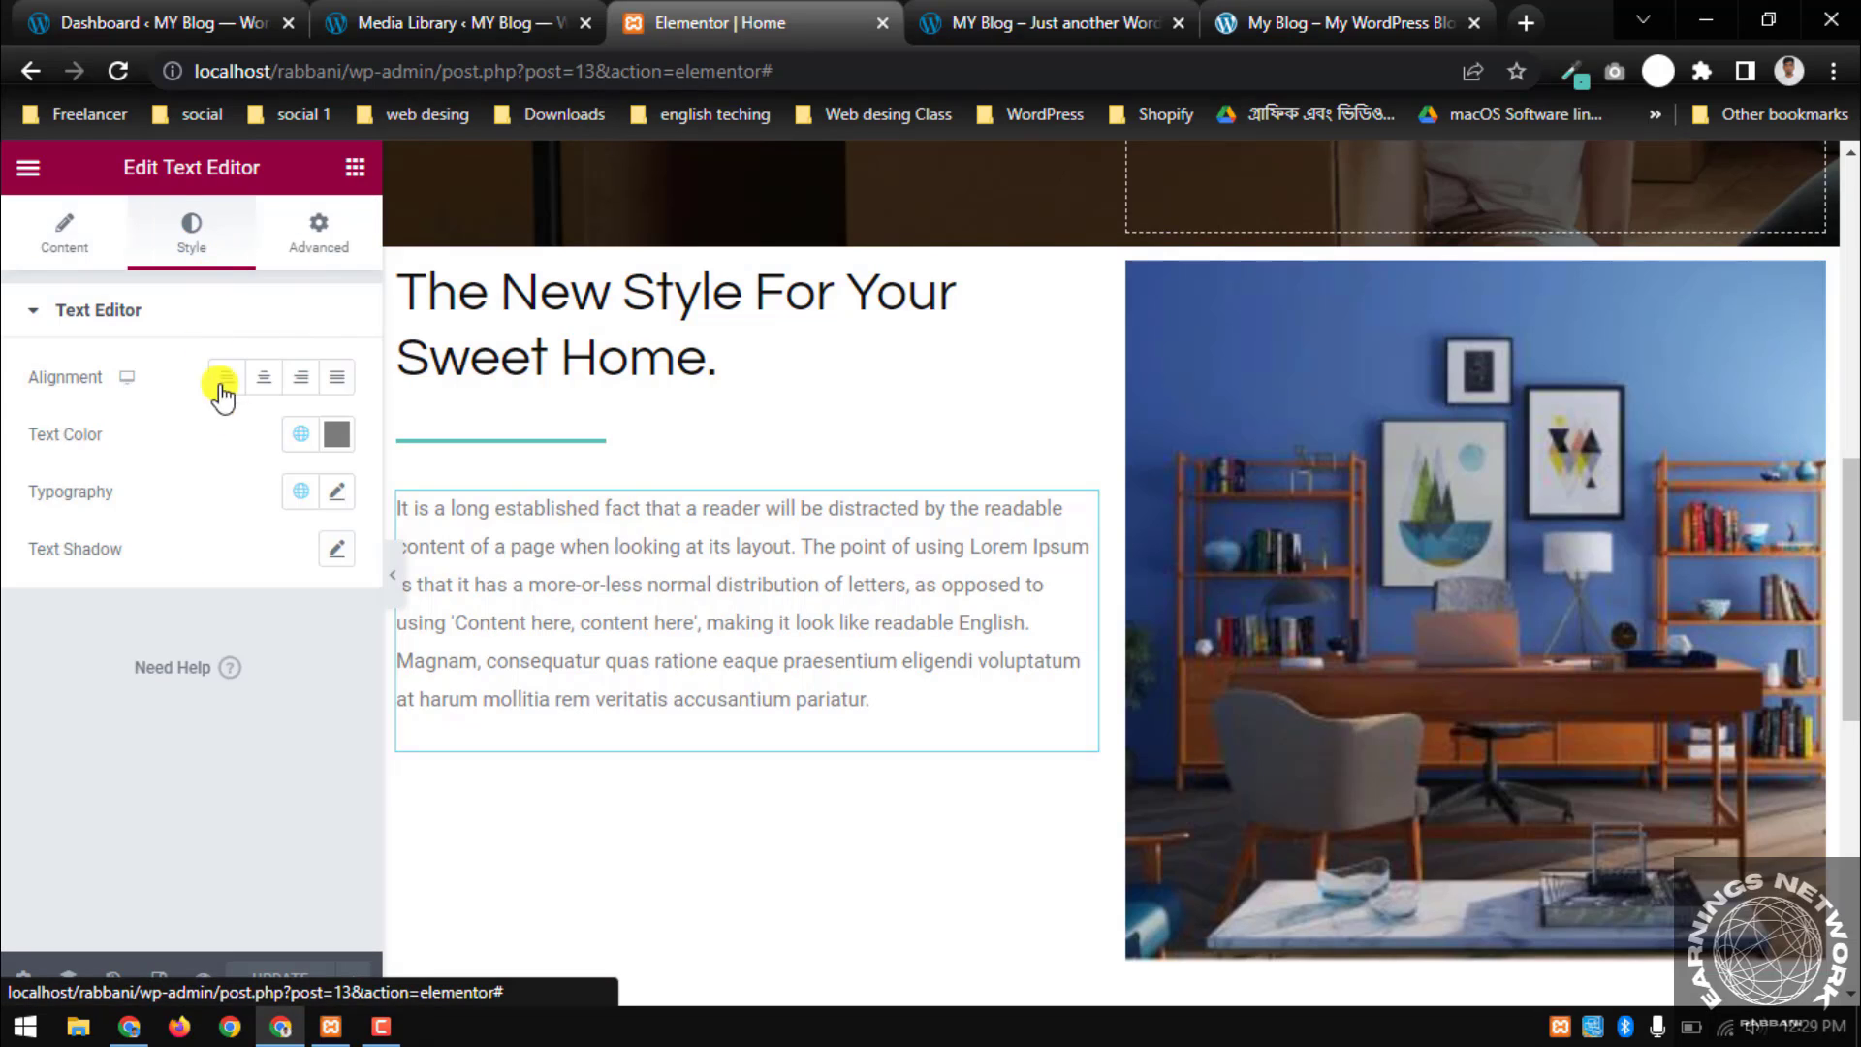
left_click(333, 499)
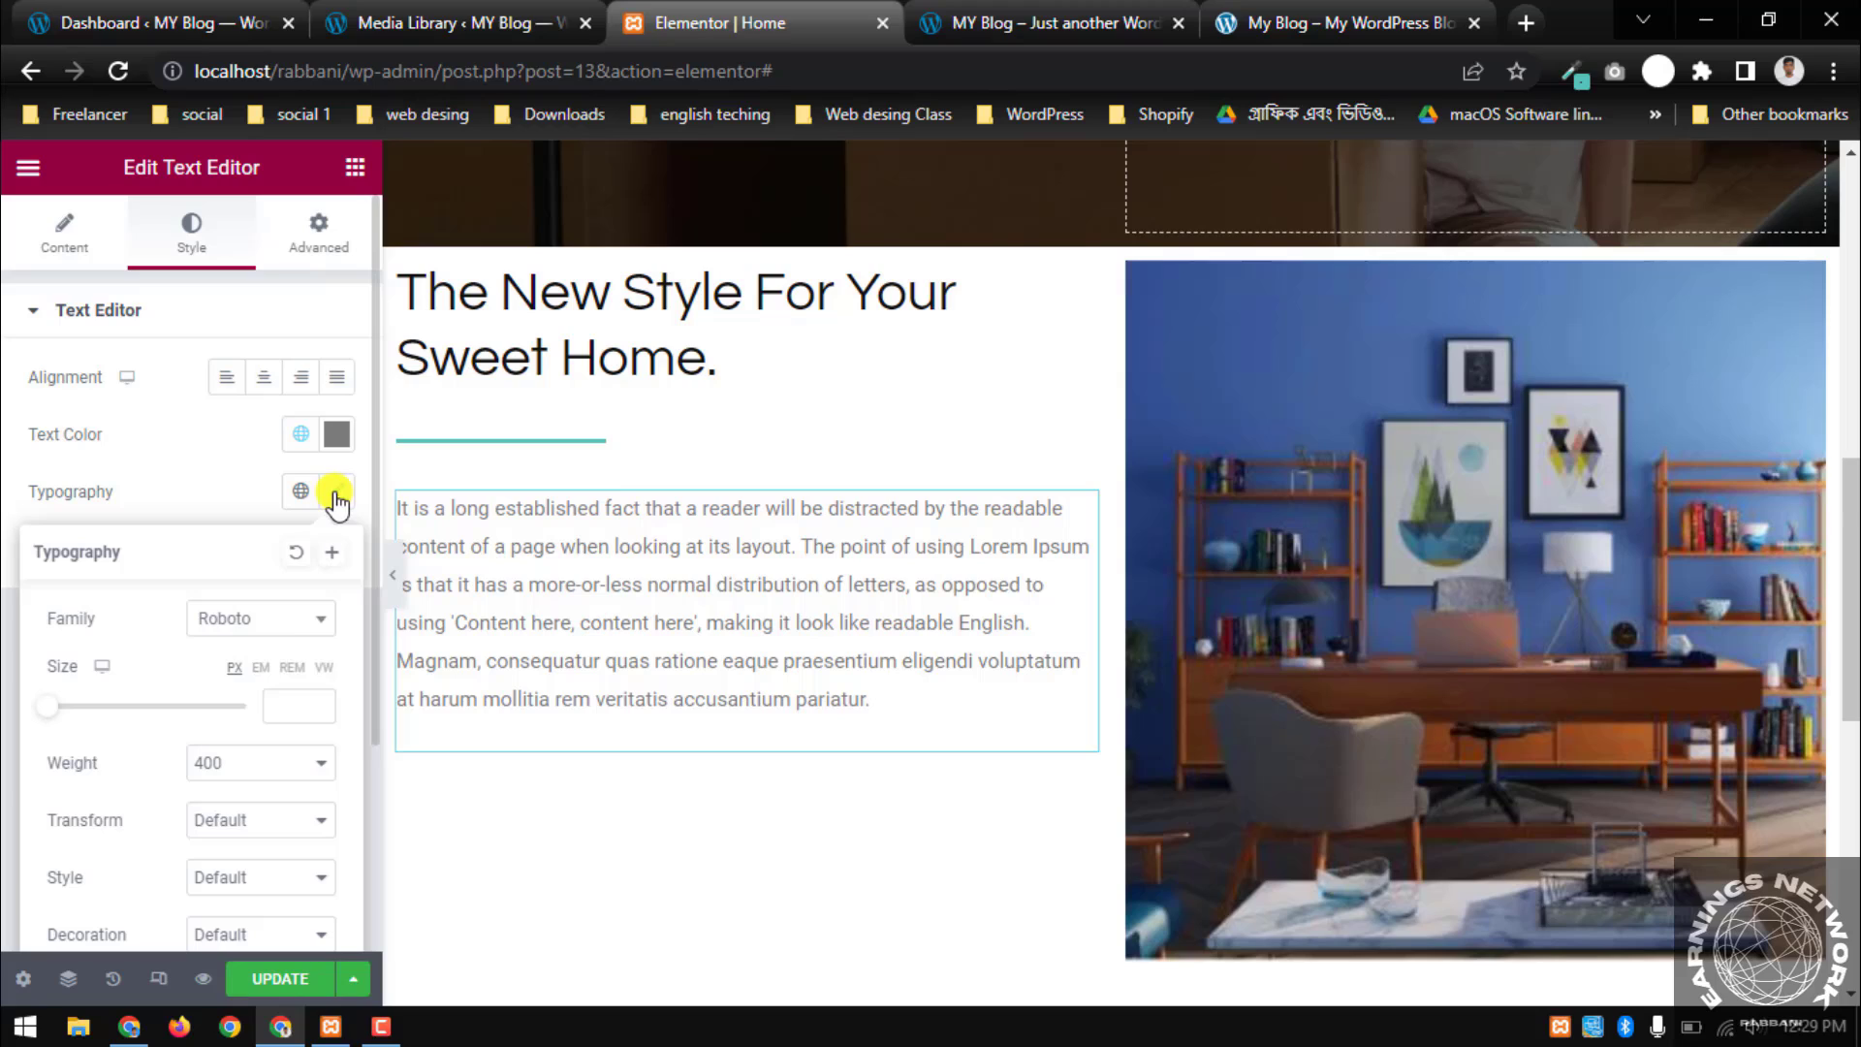
left_click(272, 630)
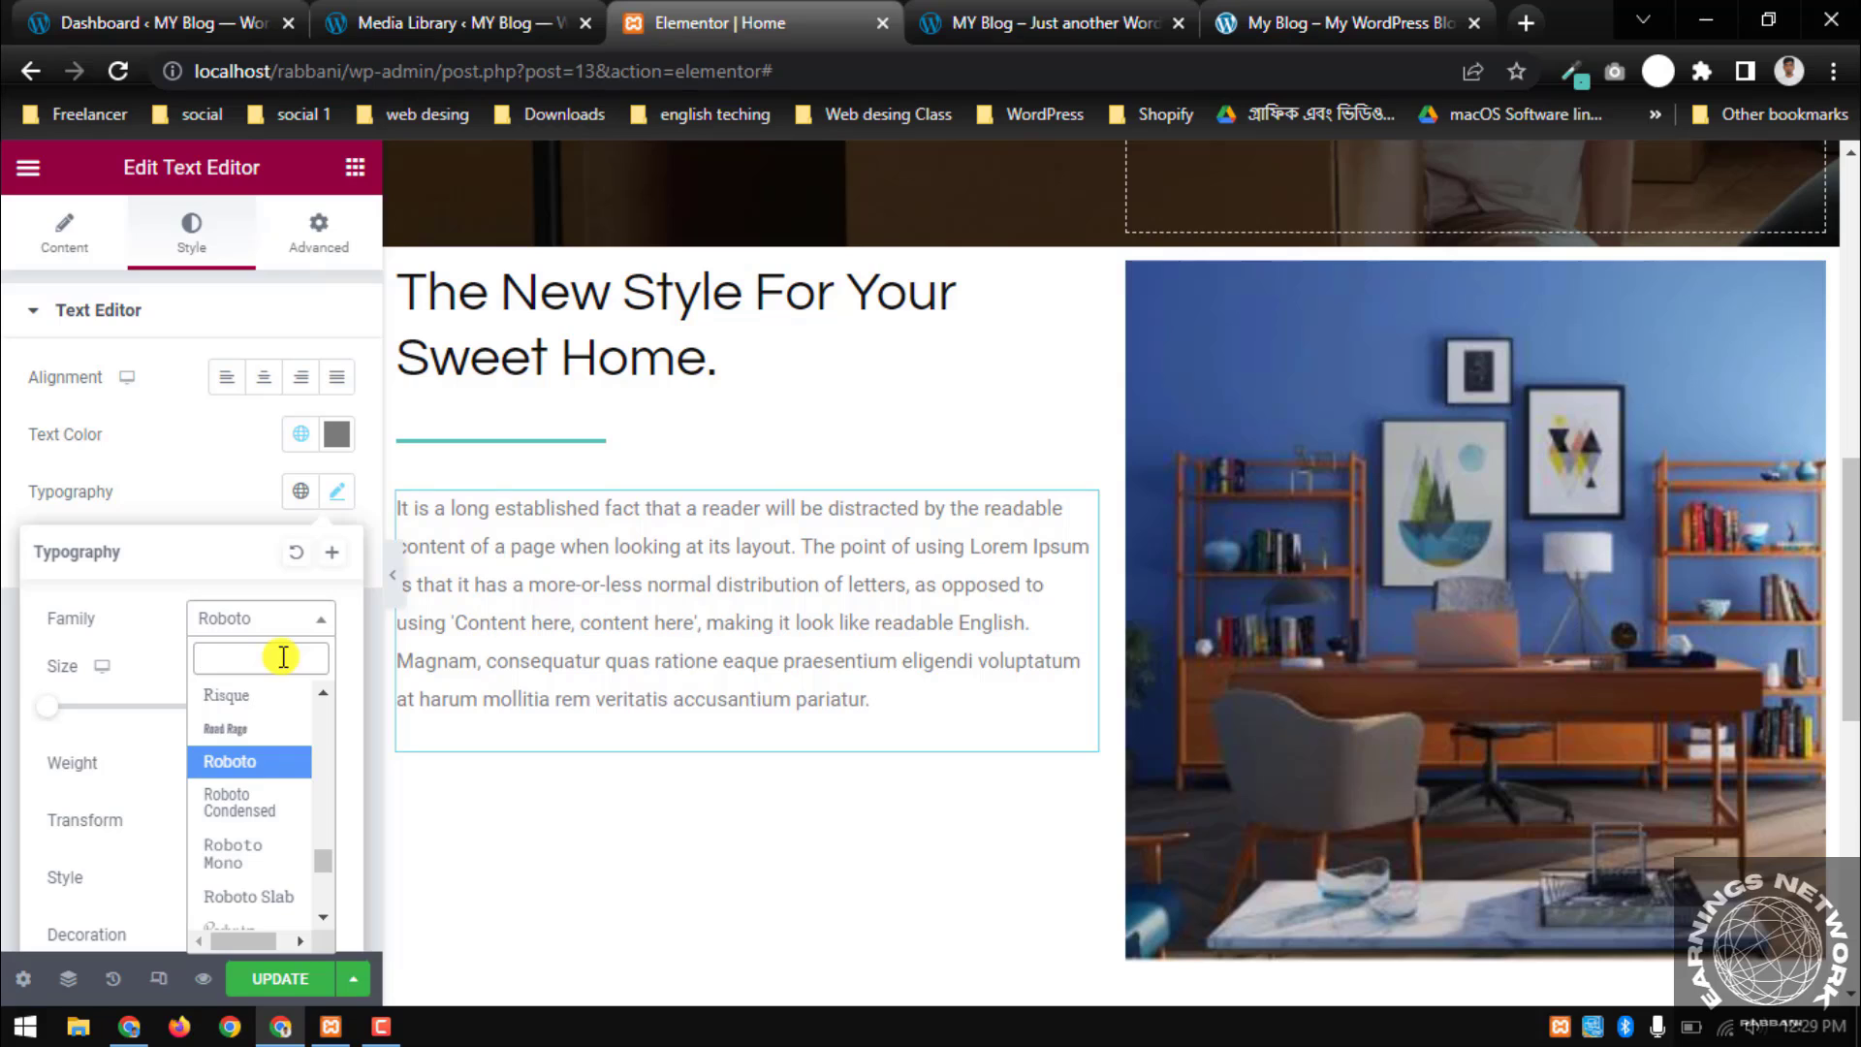
type("Muli")
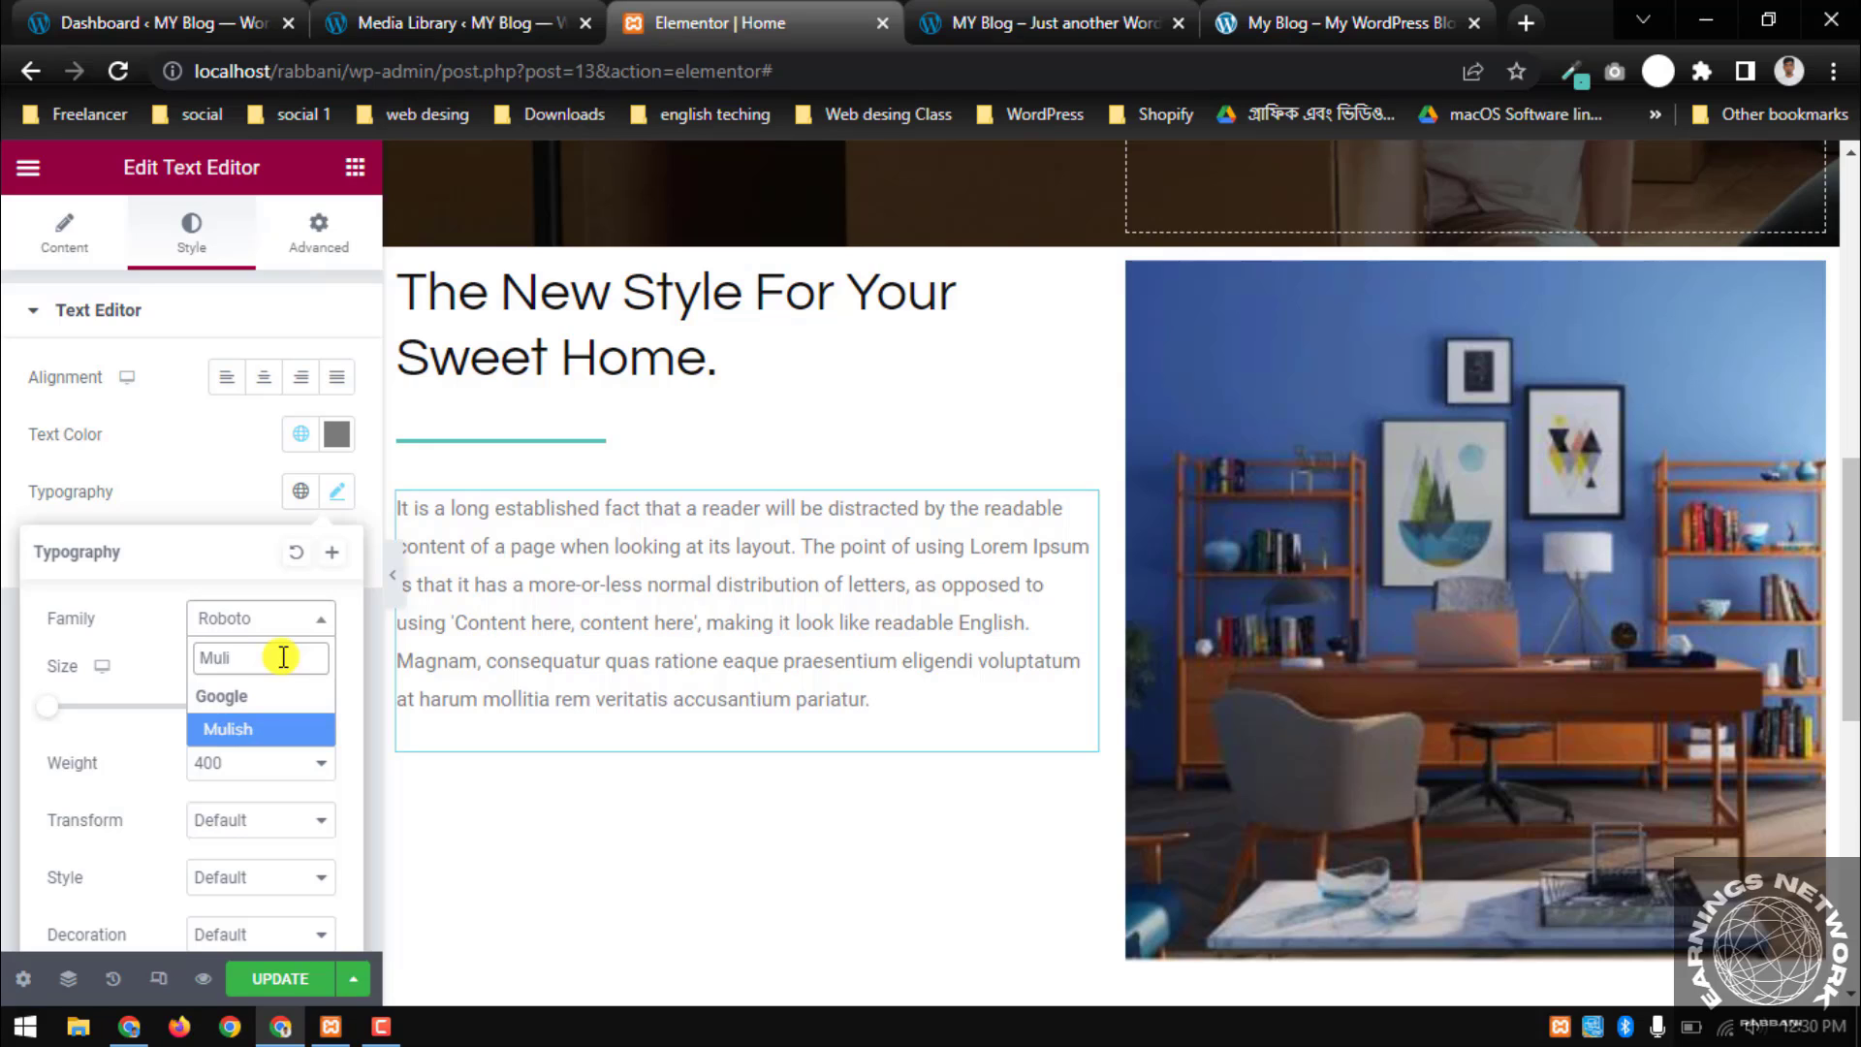
left_click(245, 737)
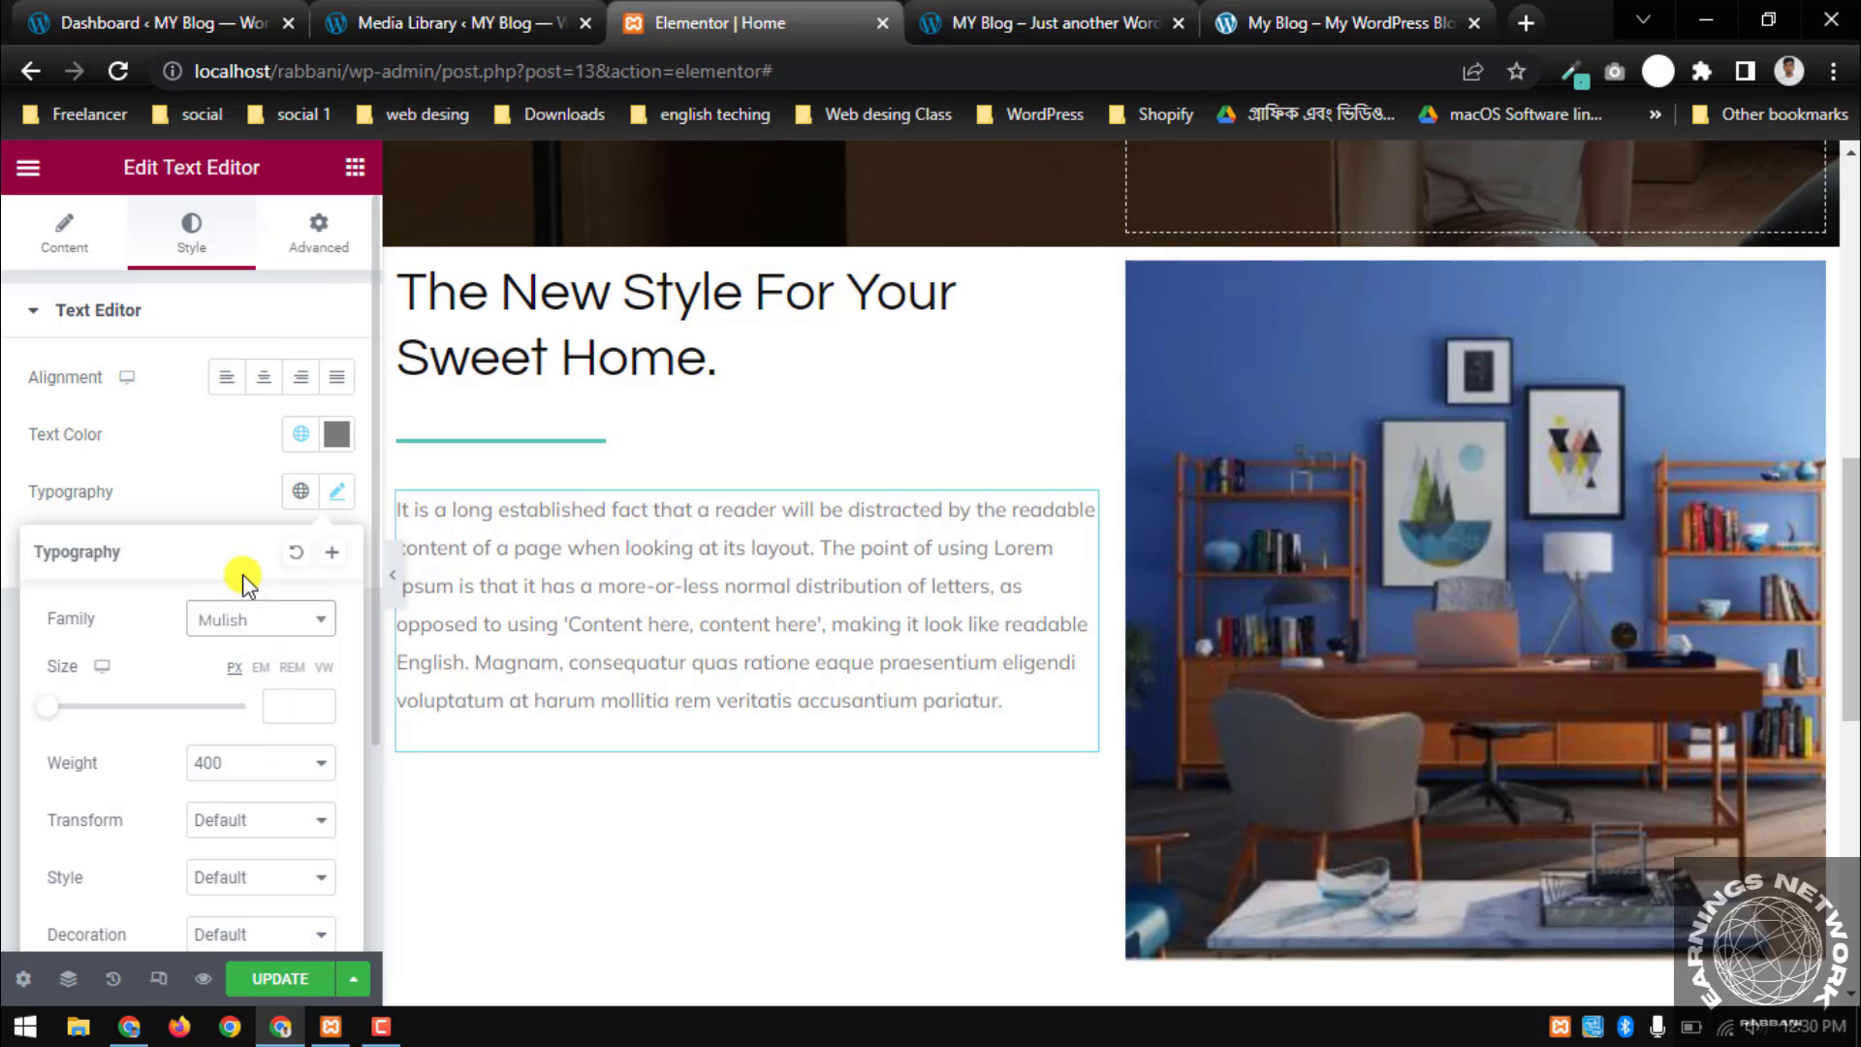
Set the paragraph's font size to 14 px, weight to 500 and line height to 25 px, and update the page
scroll(242, 573, "down", 2)
left_click(293, 573)
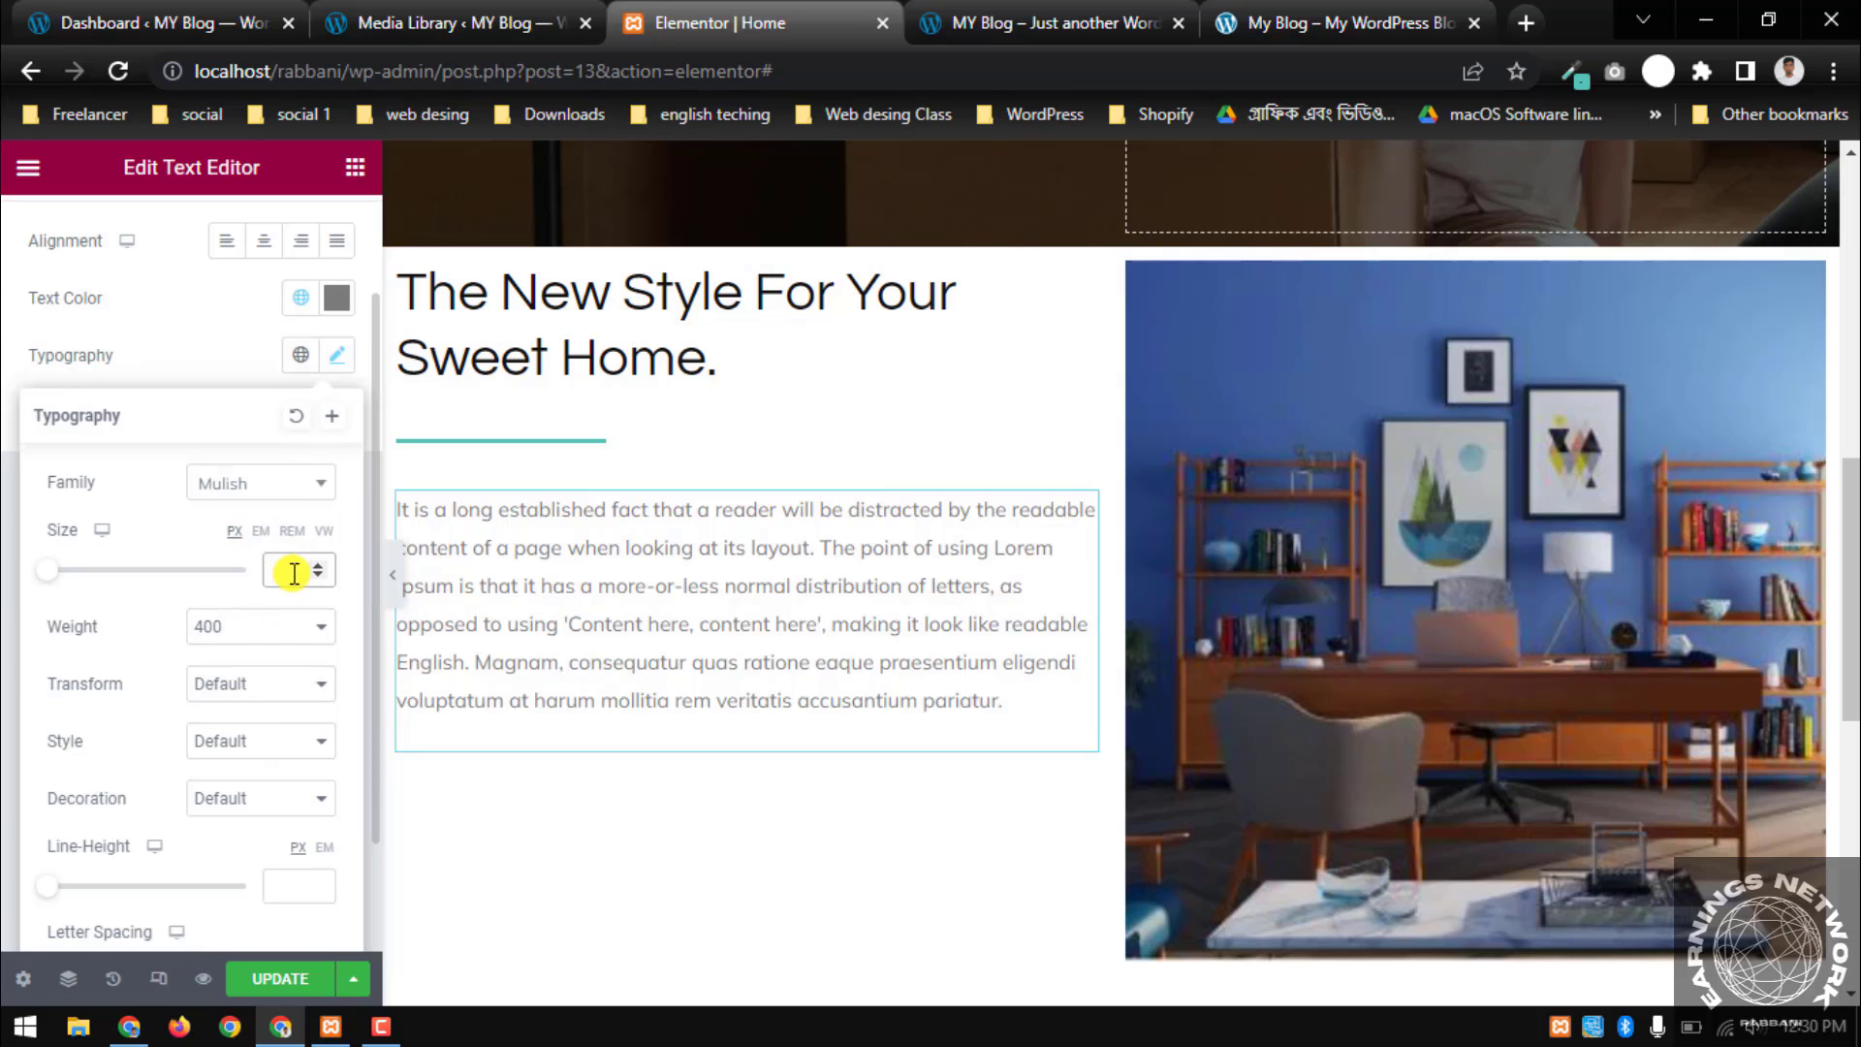
type("14")
left_click(260, 632)
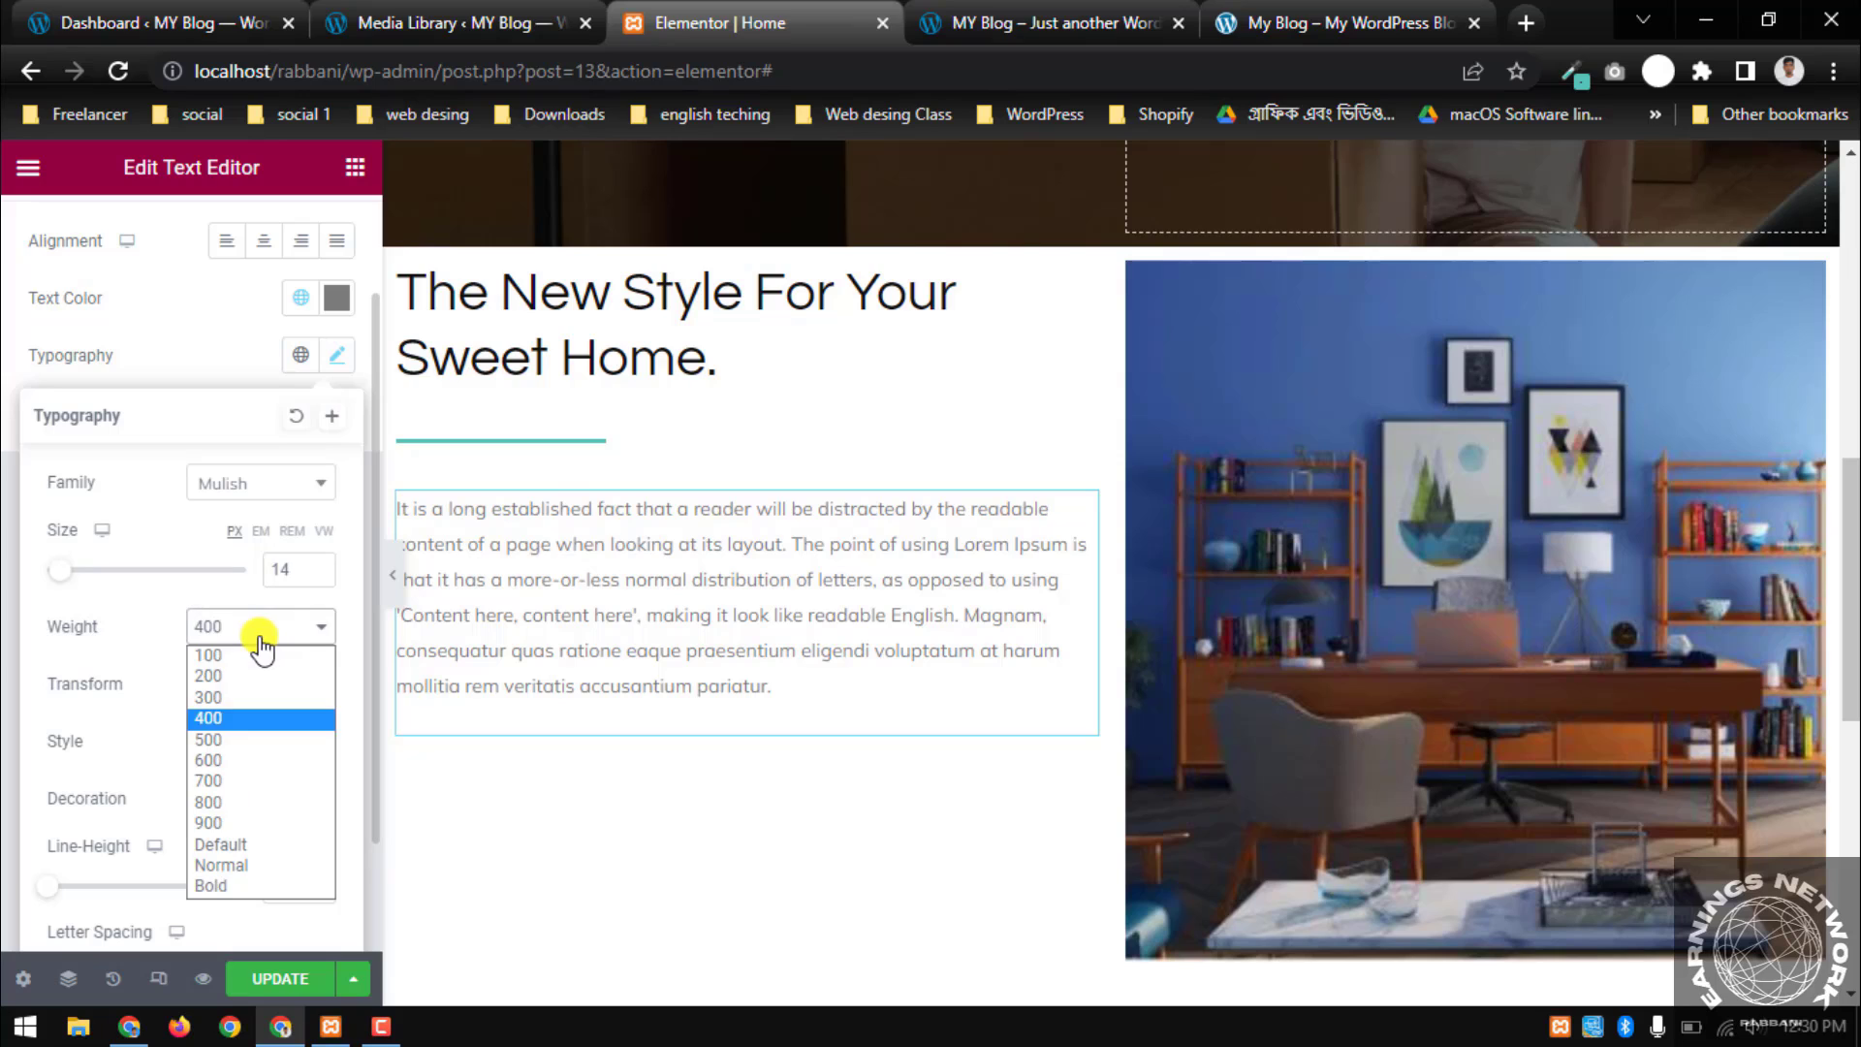
left_click(232, 740)
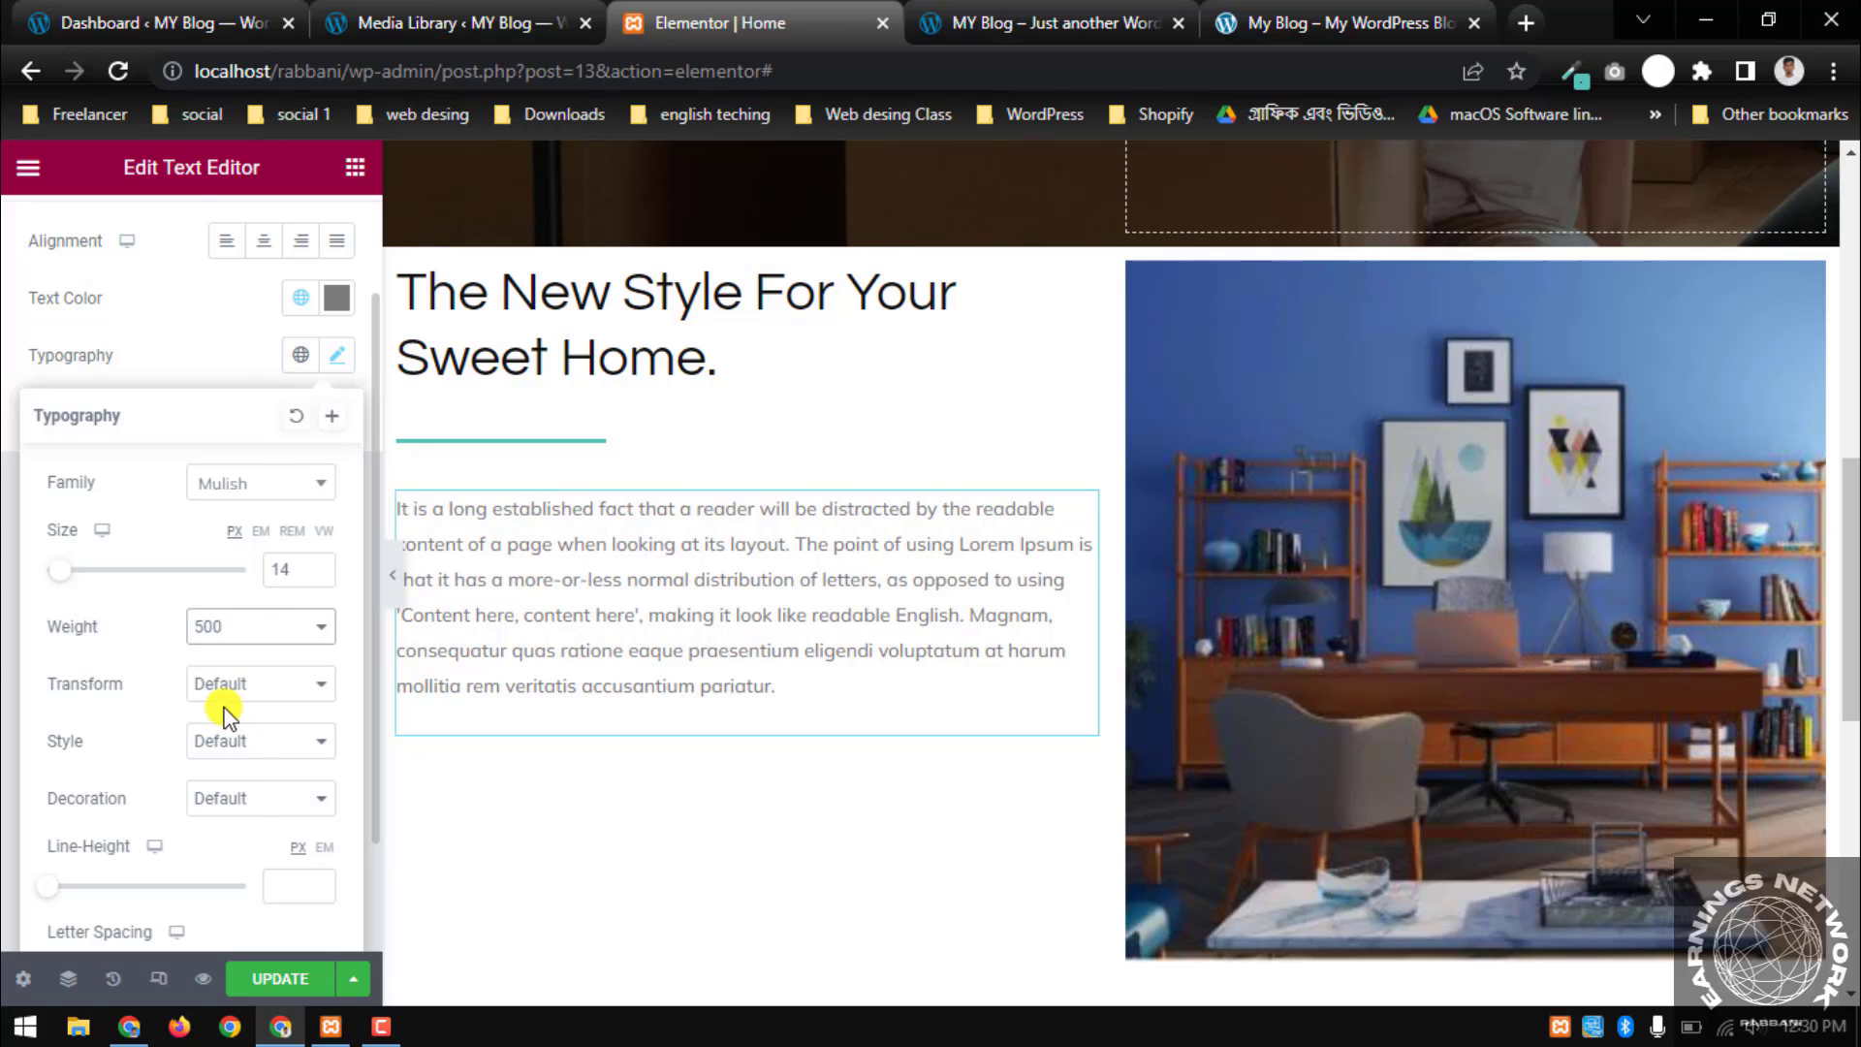
scroll(287, 749, "down", 2)
left_click(287, 748)
type("25")
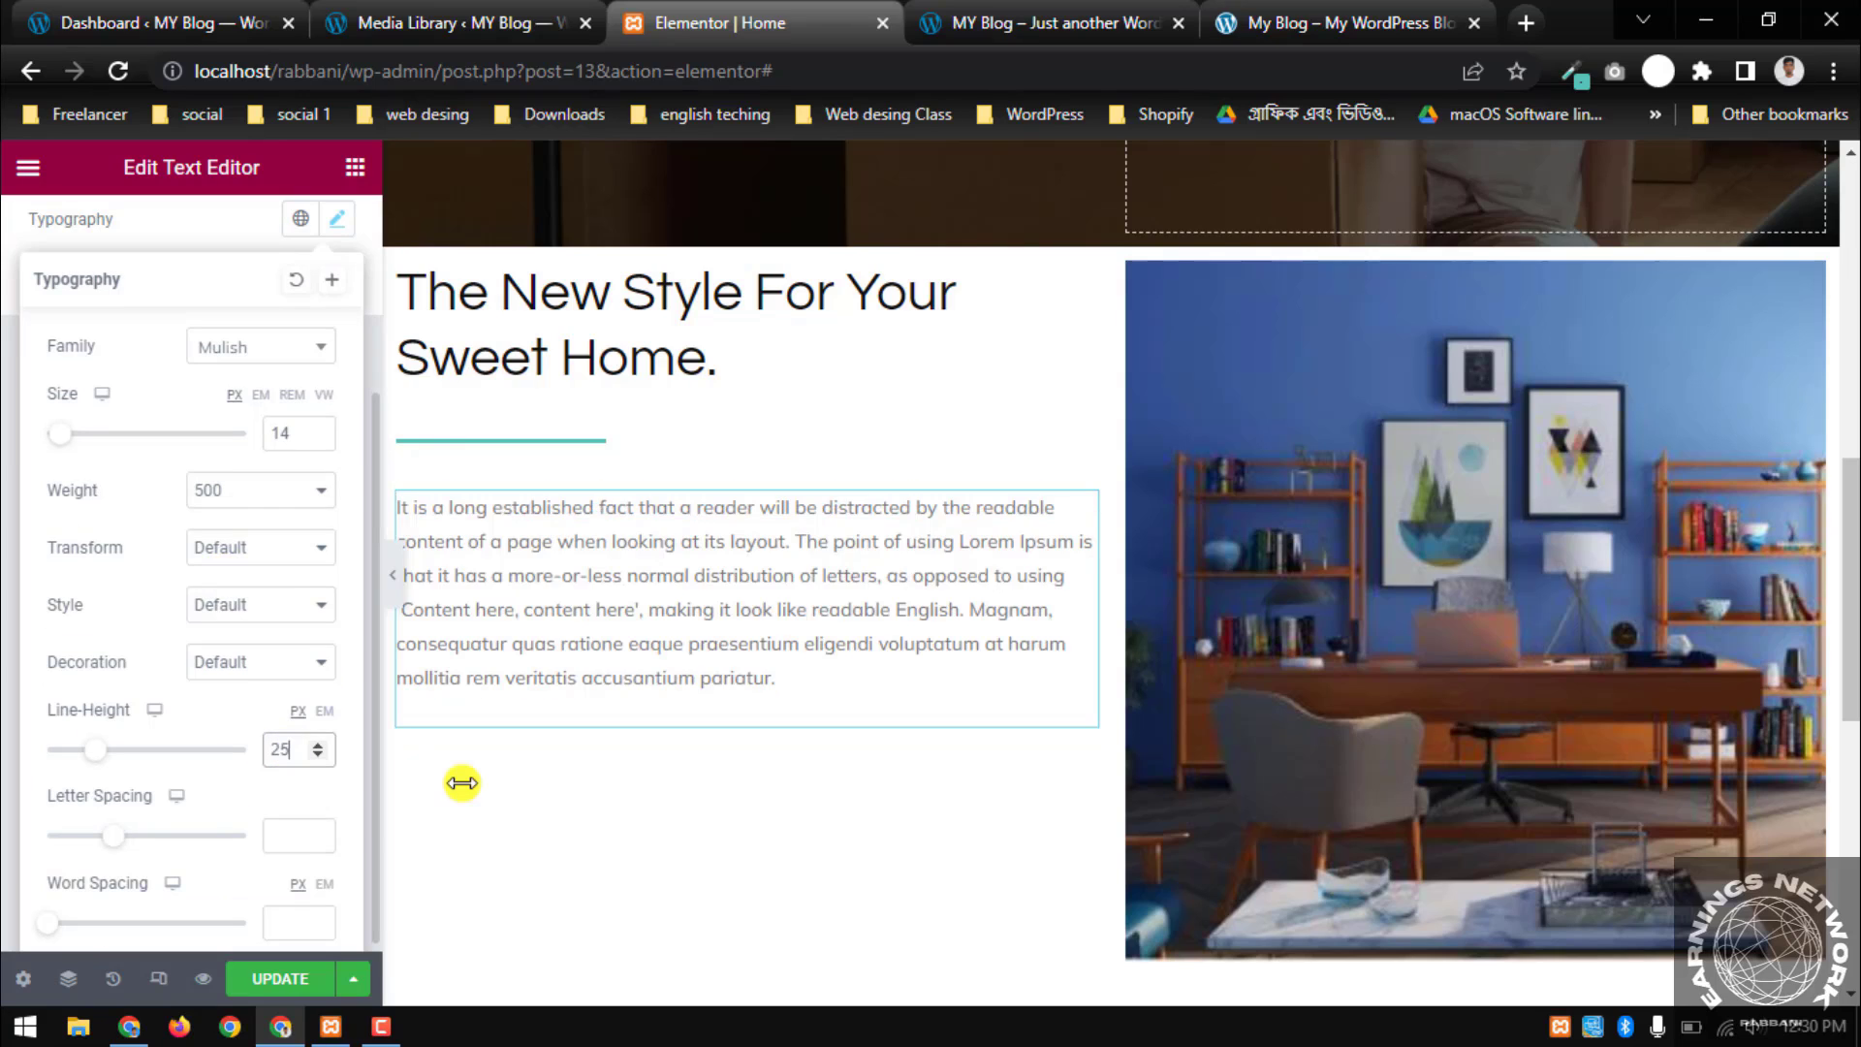
left_click(286, 975)
scroll(258, 586, "up", 3)
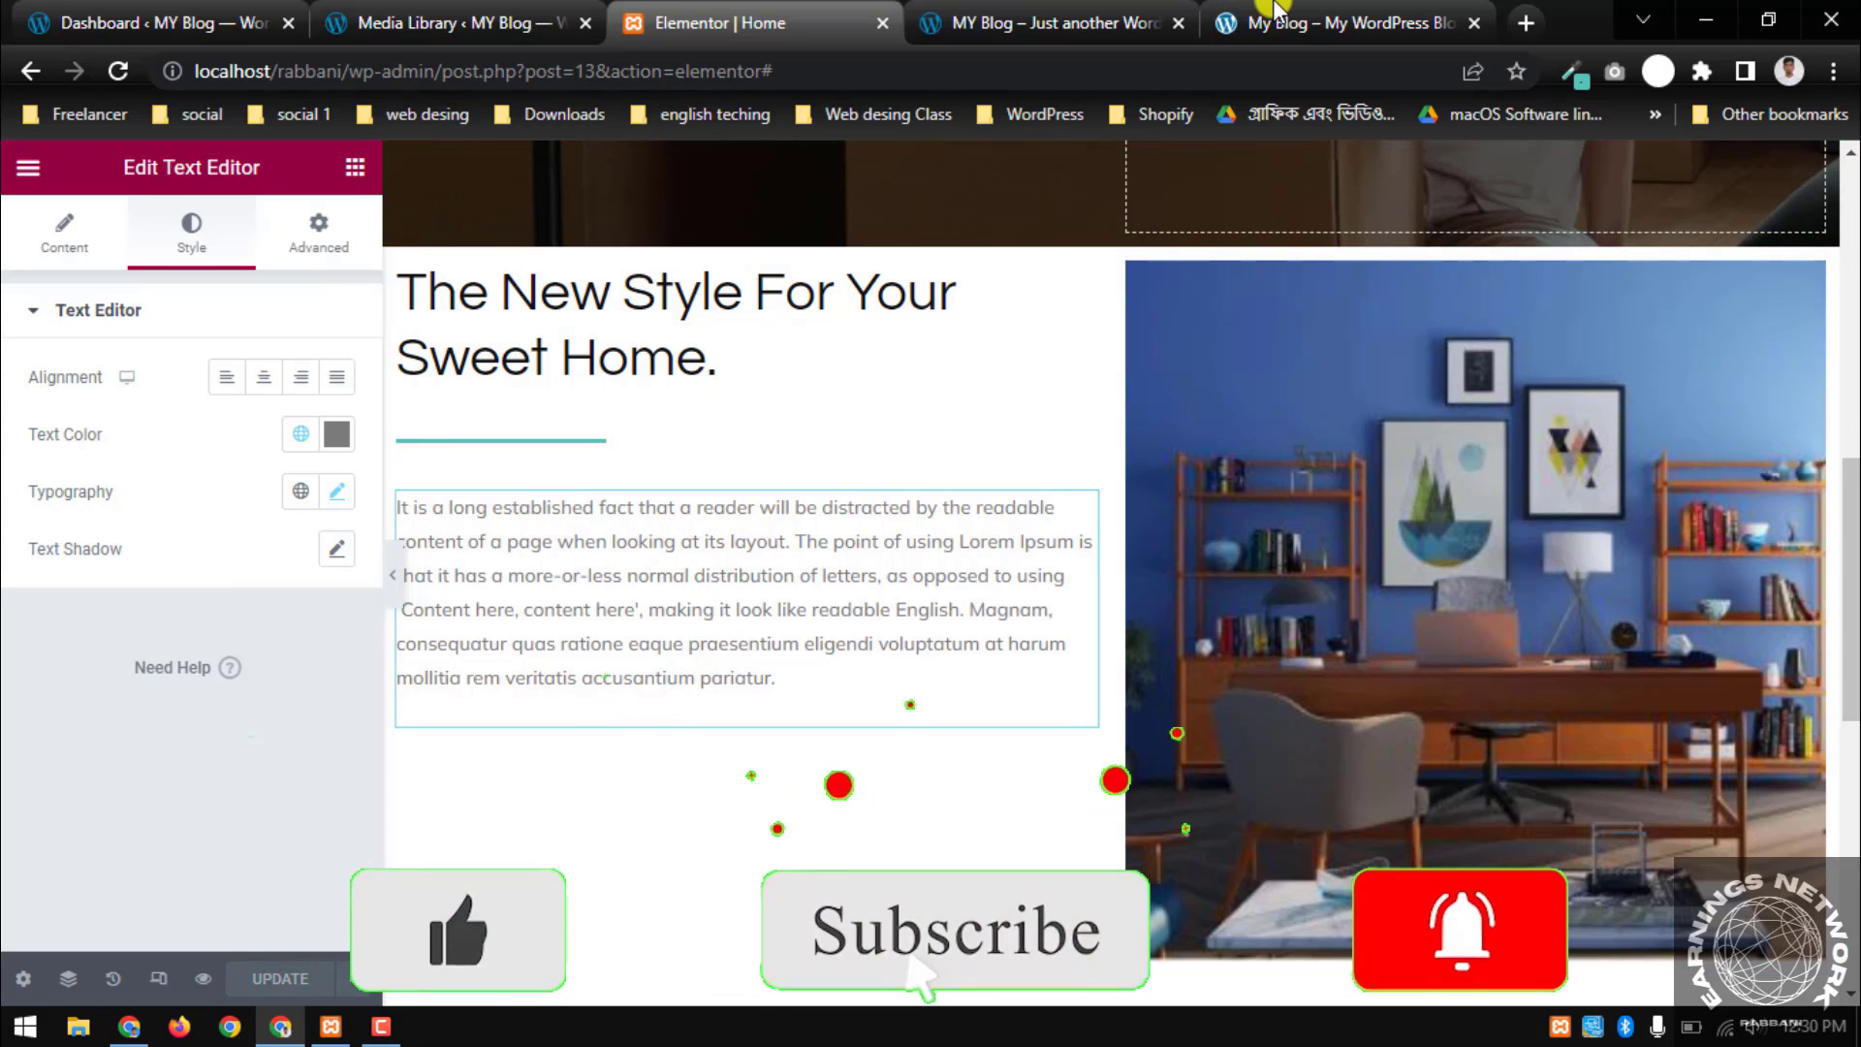
Copy the paragraph color #444444 from the reference site's font details, apply it to the local paragraph's text and update the page
left_click(1338, 22)
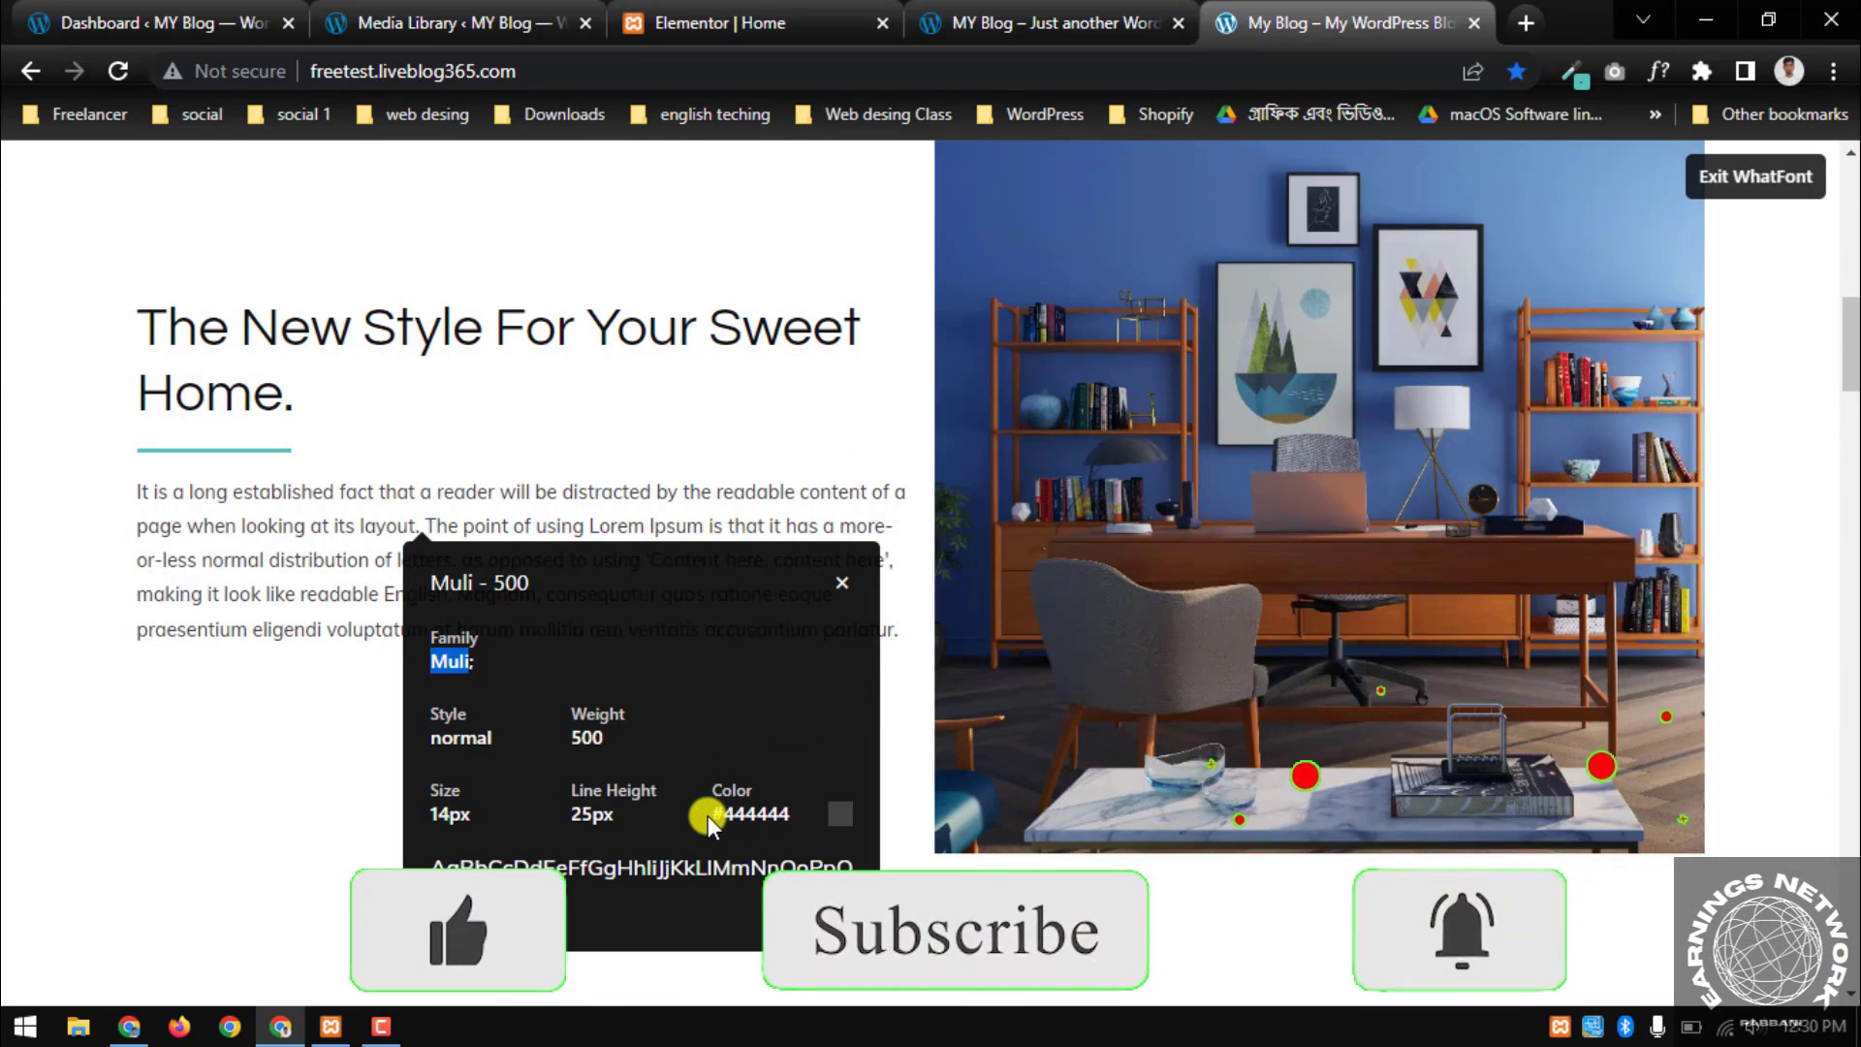
left_click_drag(708, 816, 793, 808)
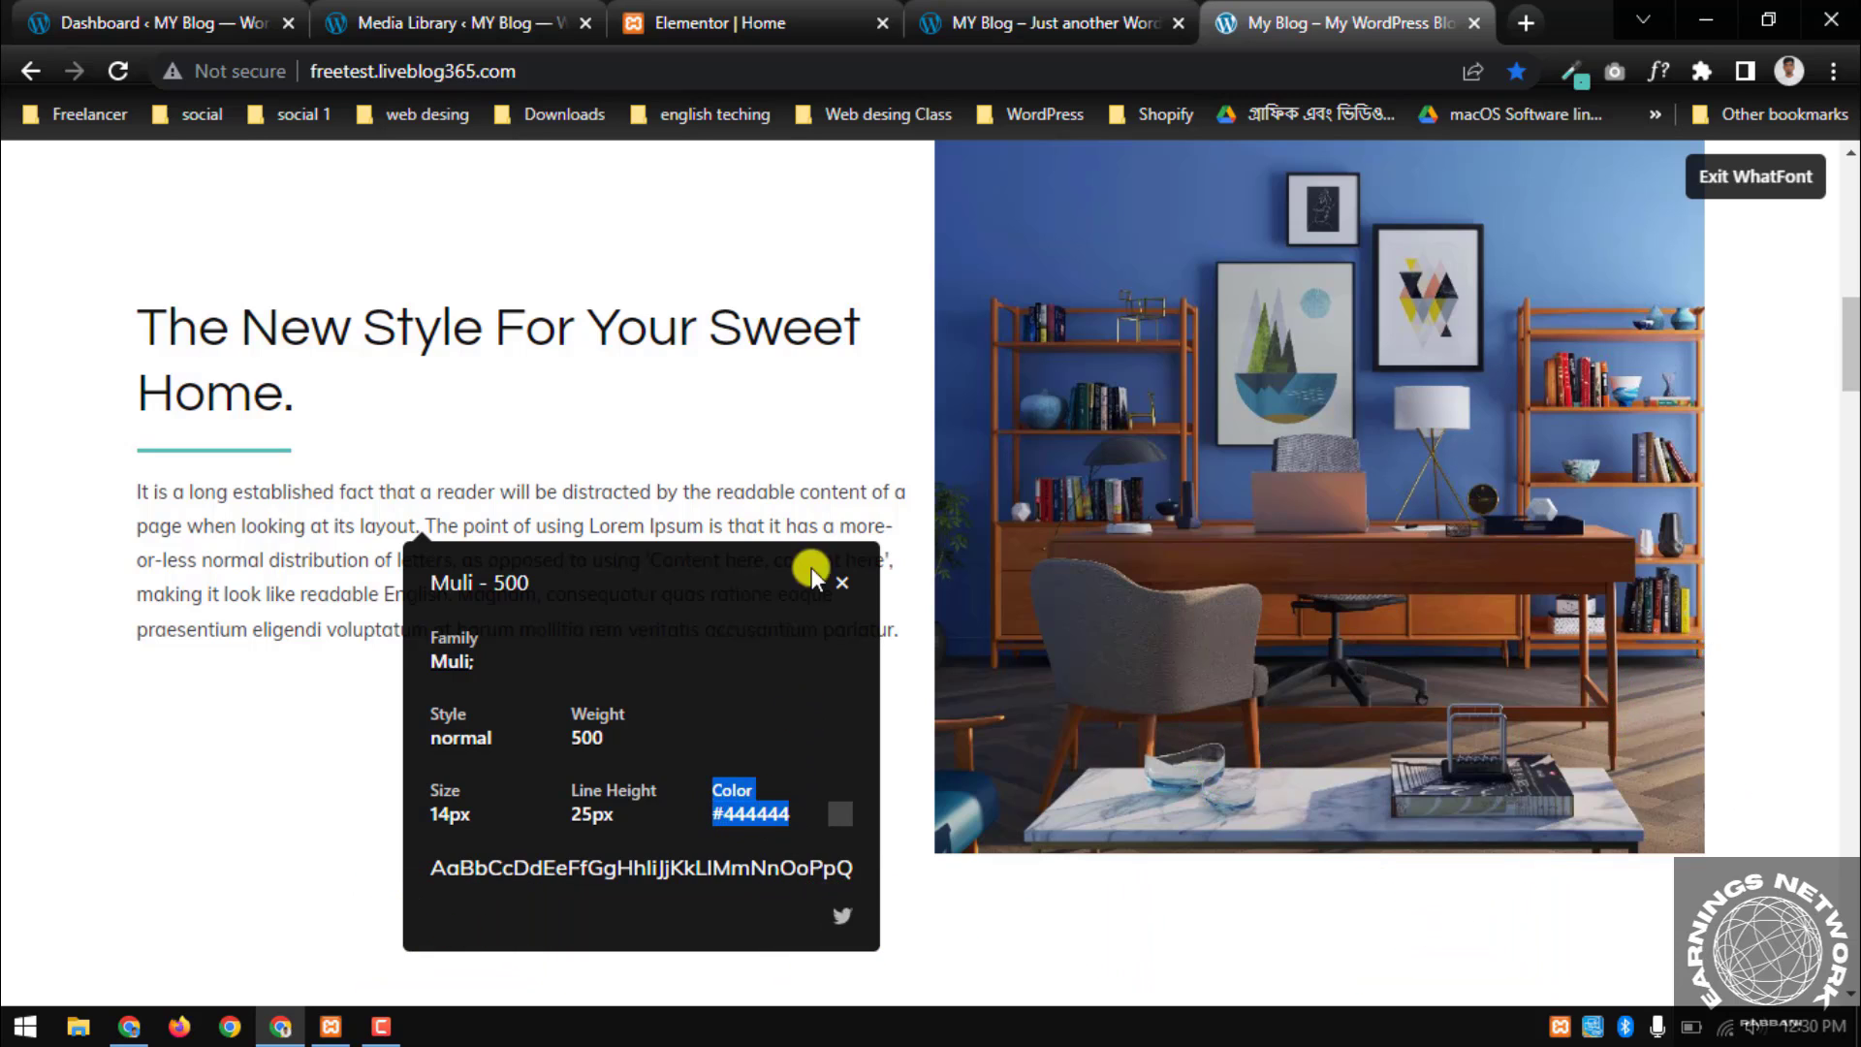
left_click(817, 9)
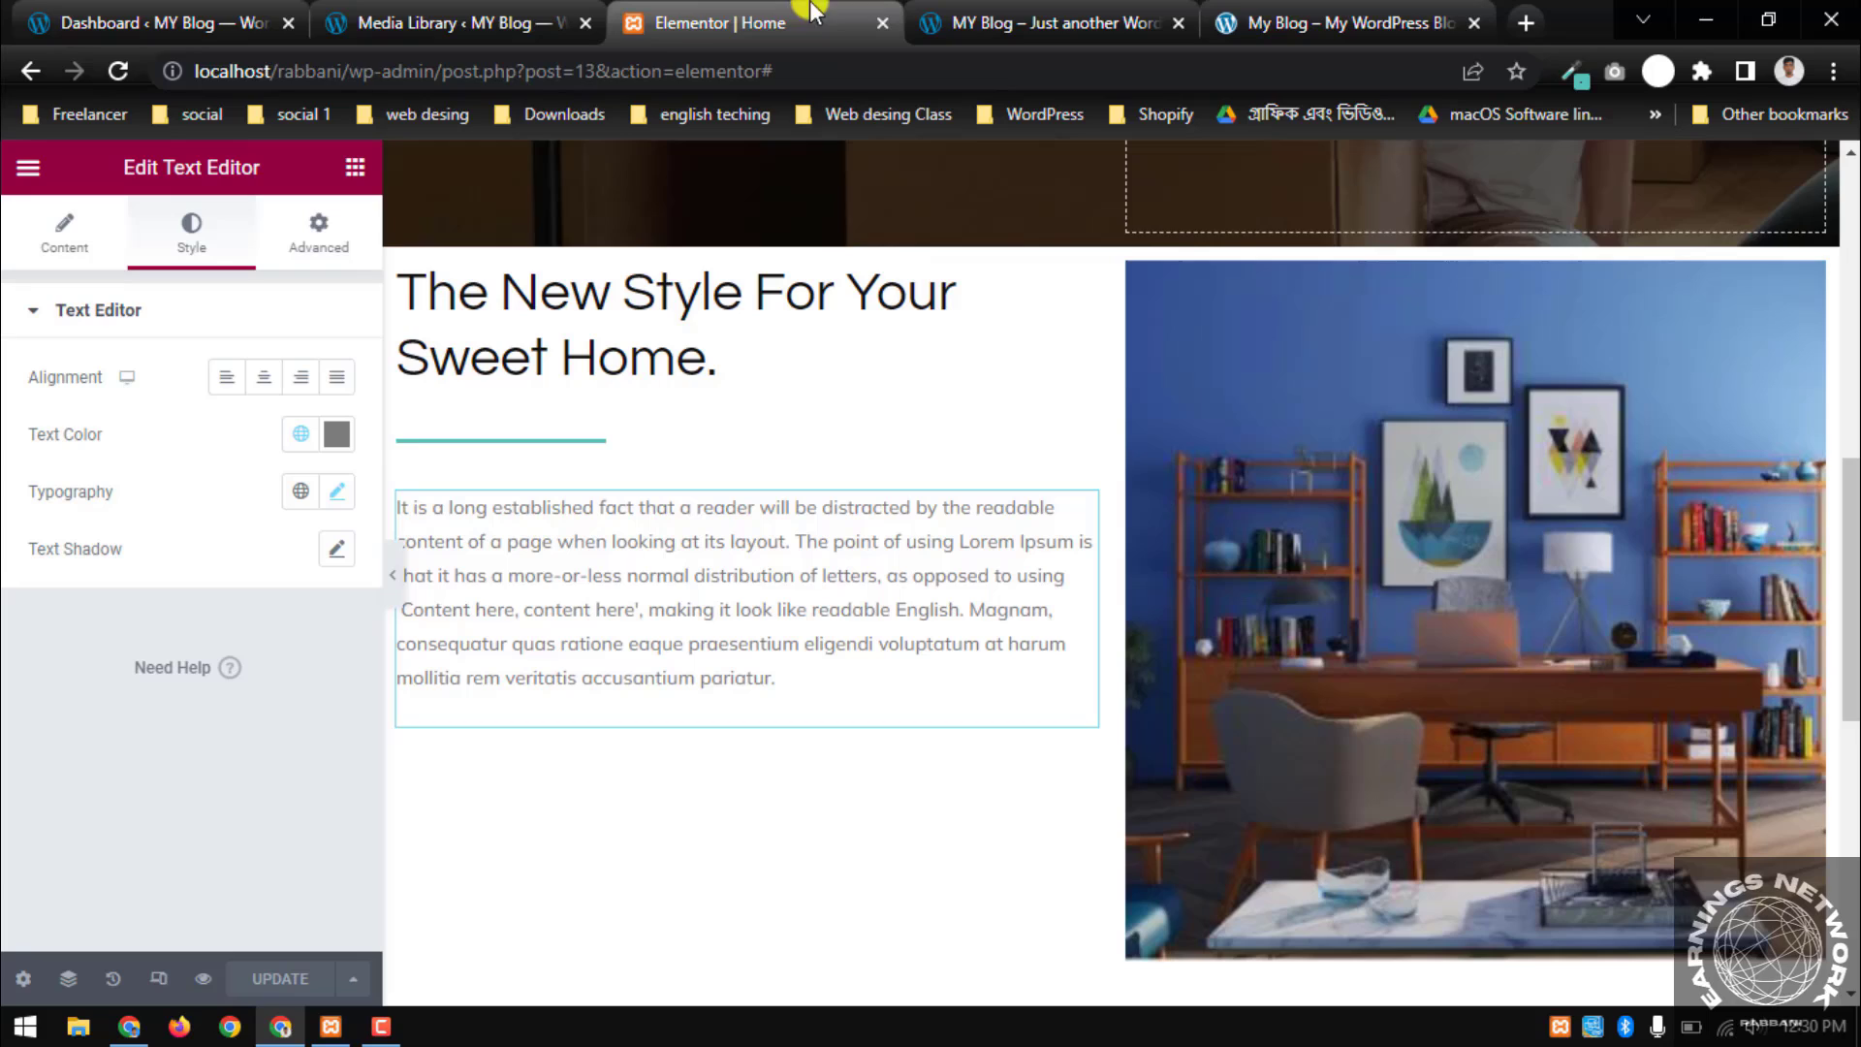
left_click(341, 442)
type("#444444")
left_click_drag(259, 852, 202, 847)
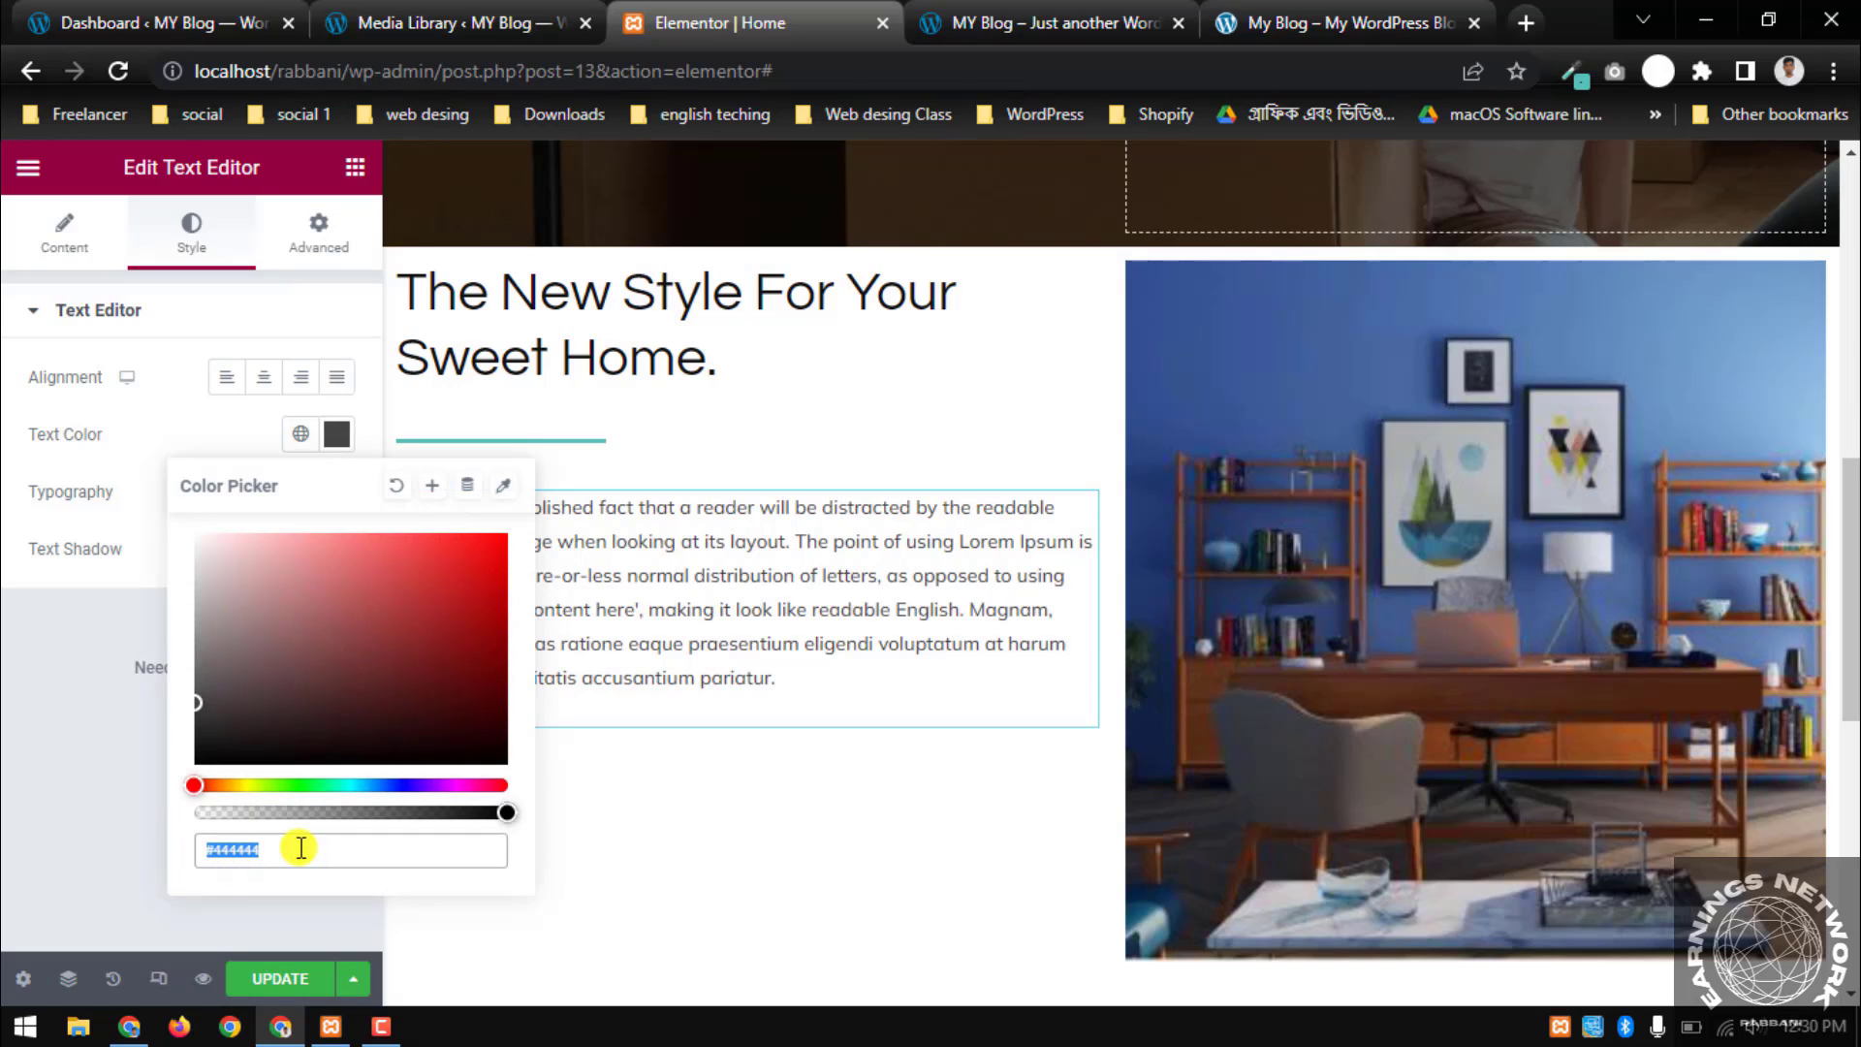
left_click(266, 972)
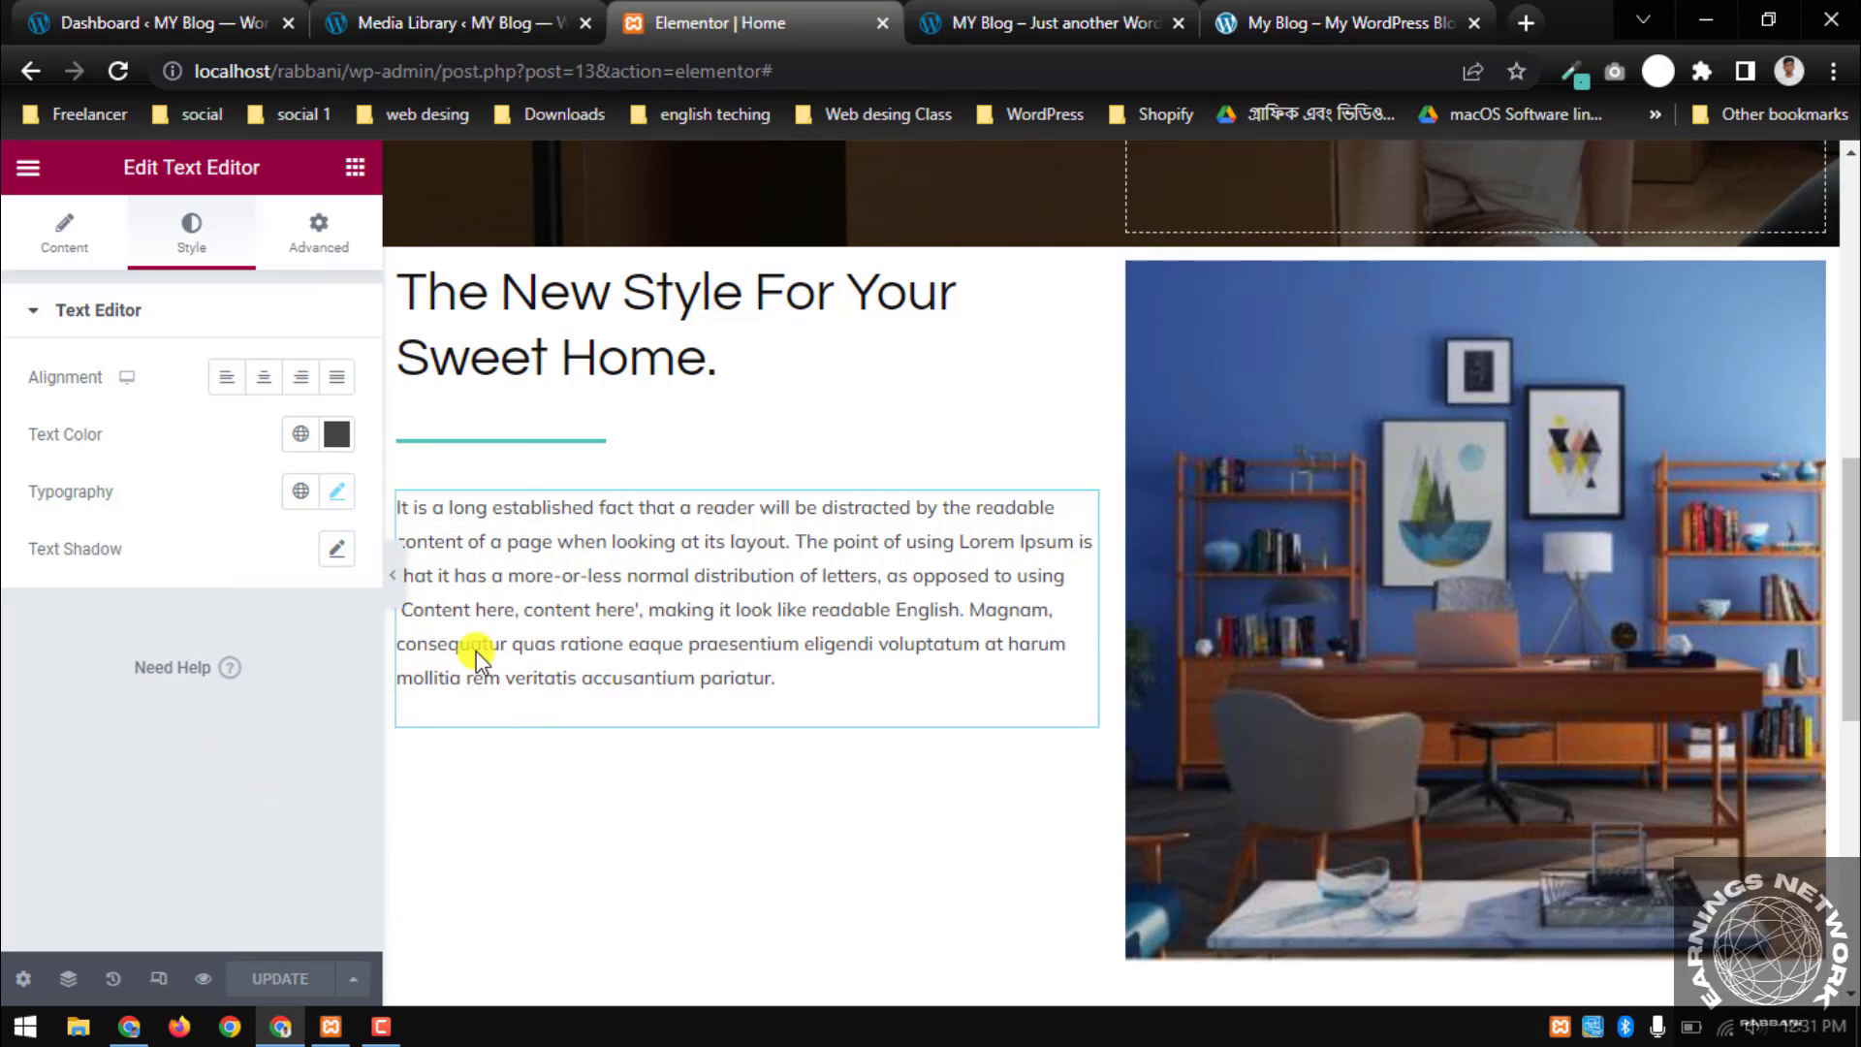
Compare the heading, divider and paragraph layout on the local site with the same section on the reference site
left_click(956, 19)
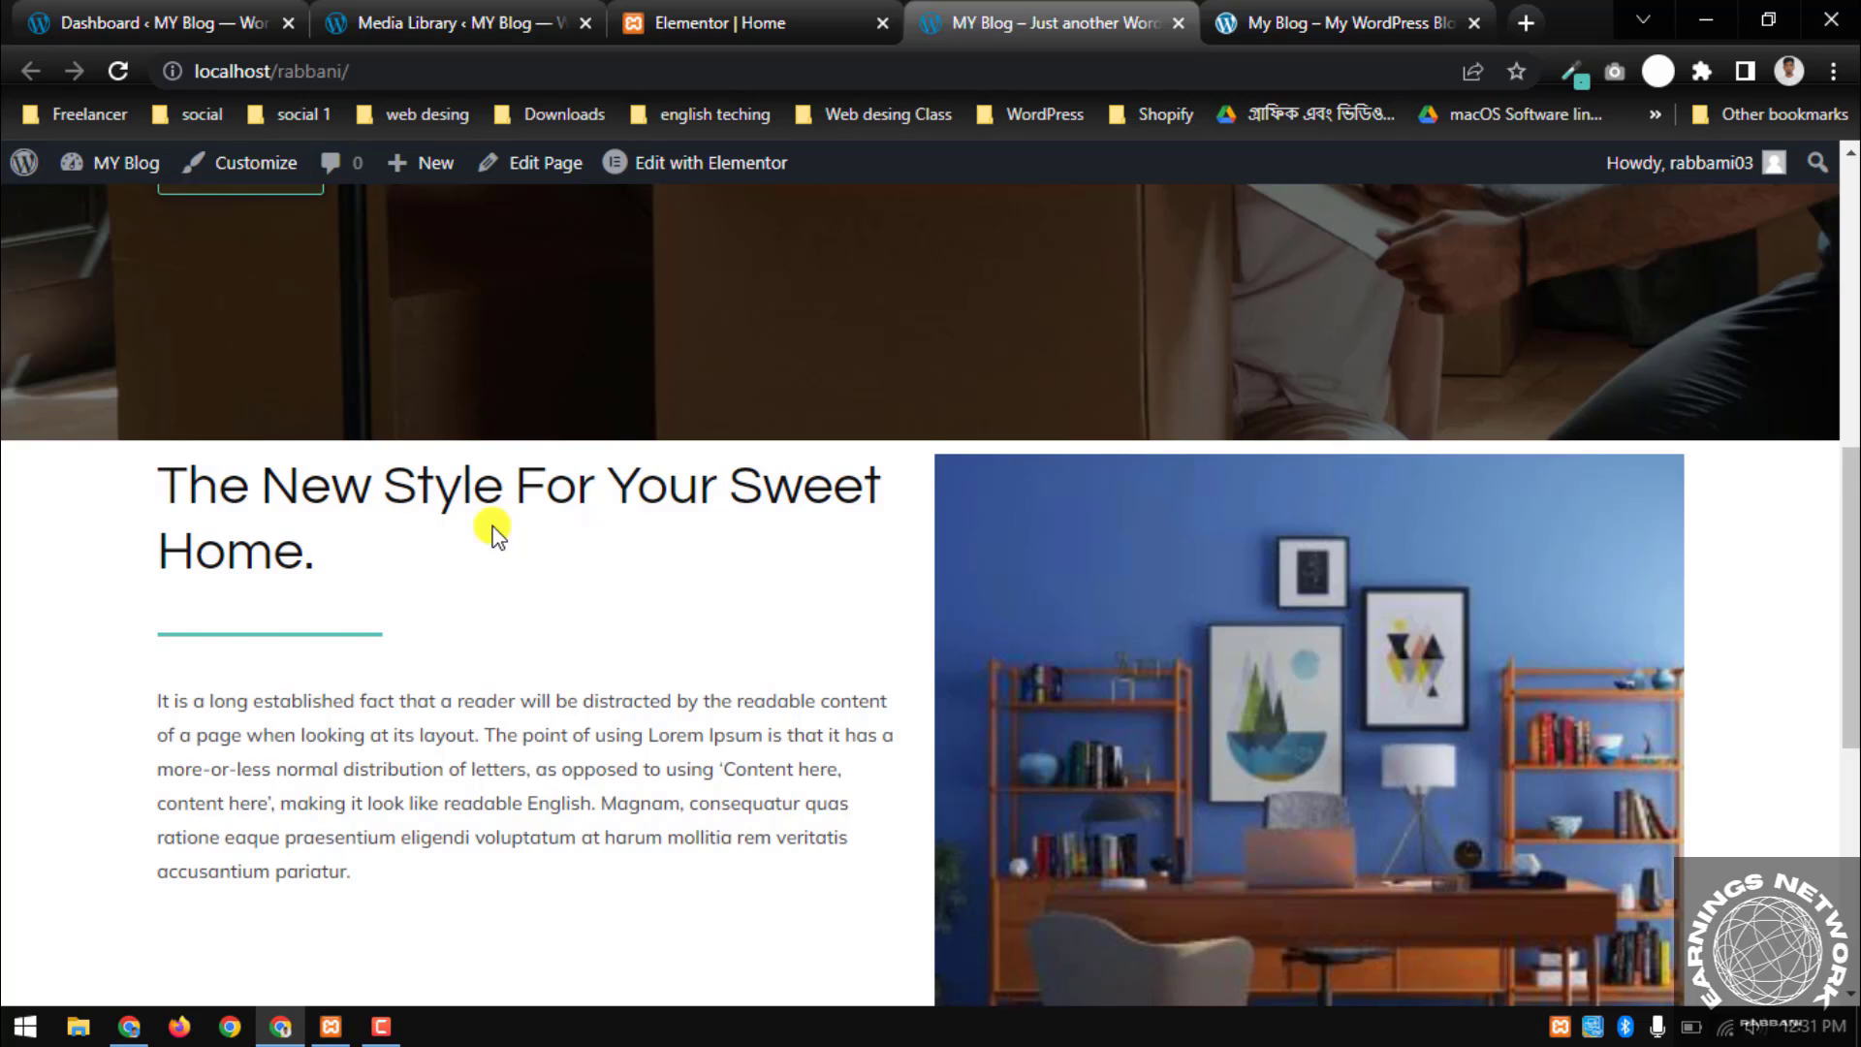
scroll(494, 531, "down", 3)
scroll(574, 420, "up", 1)
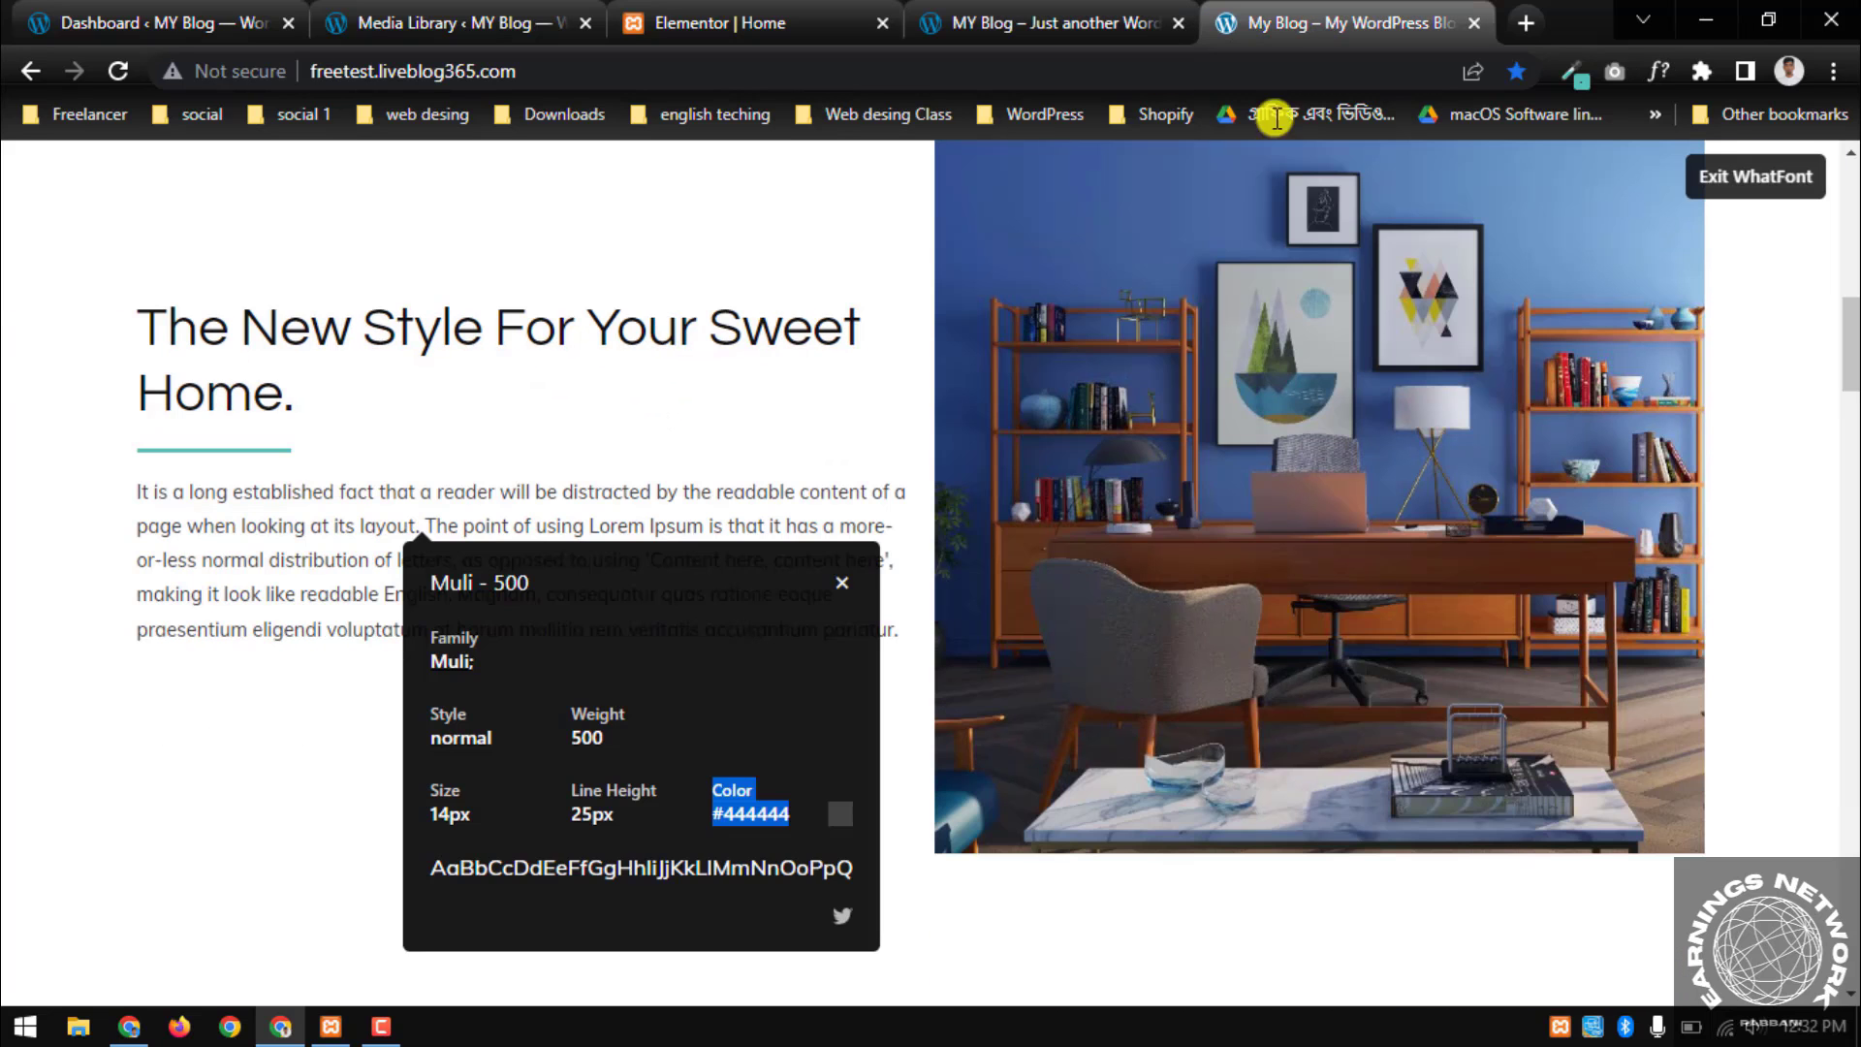
left_click(843, 582)
scroll(914, 445, "up", 3)
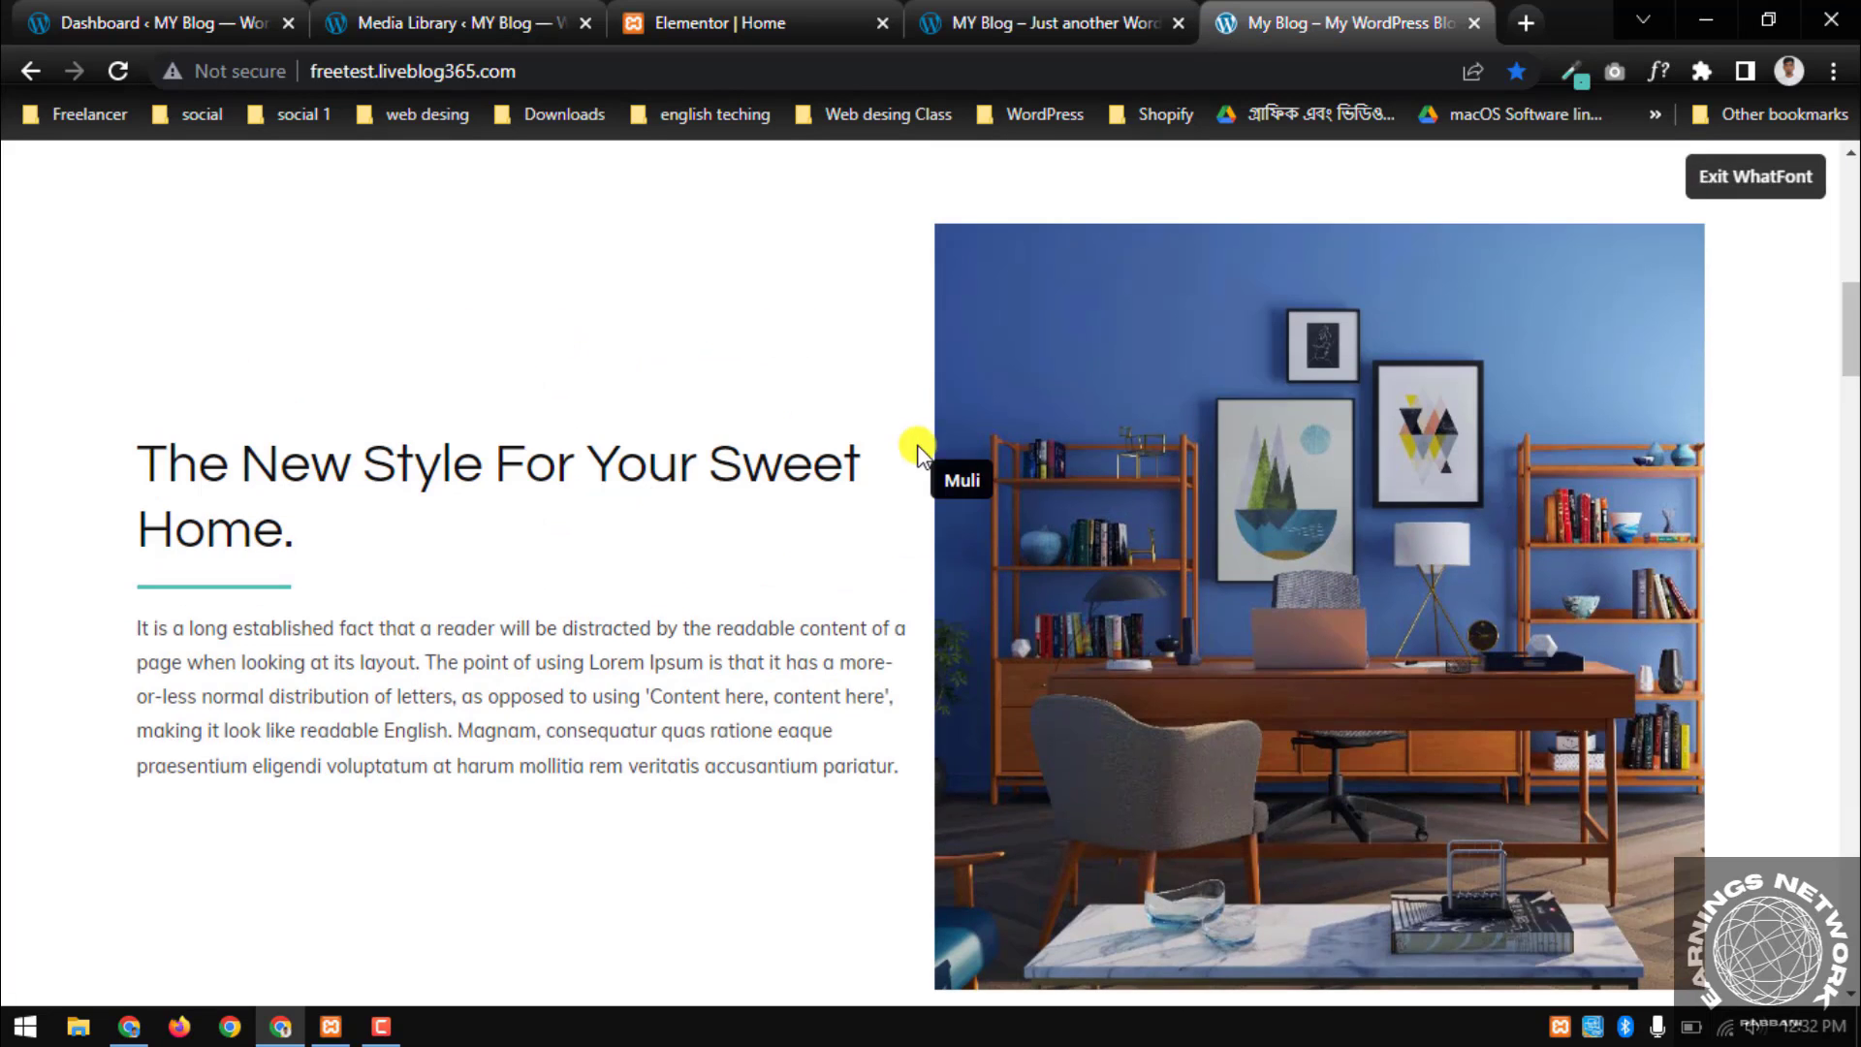
Back in the Elementor editor, set the vertical alignment of the column holding the heading, divider and paragraph to Middle and update the page
scroll(974, 428, "down", 1)
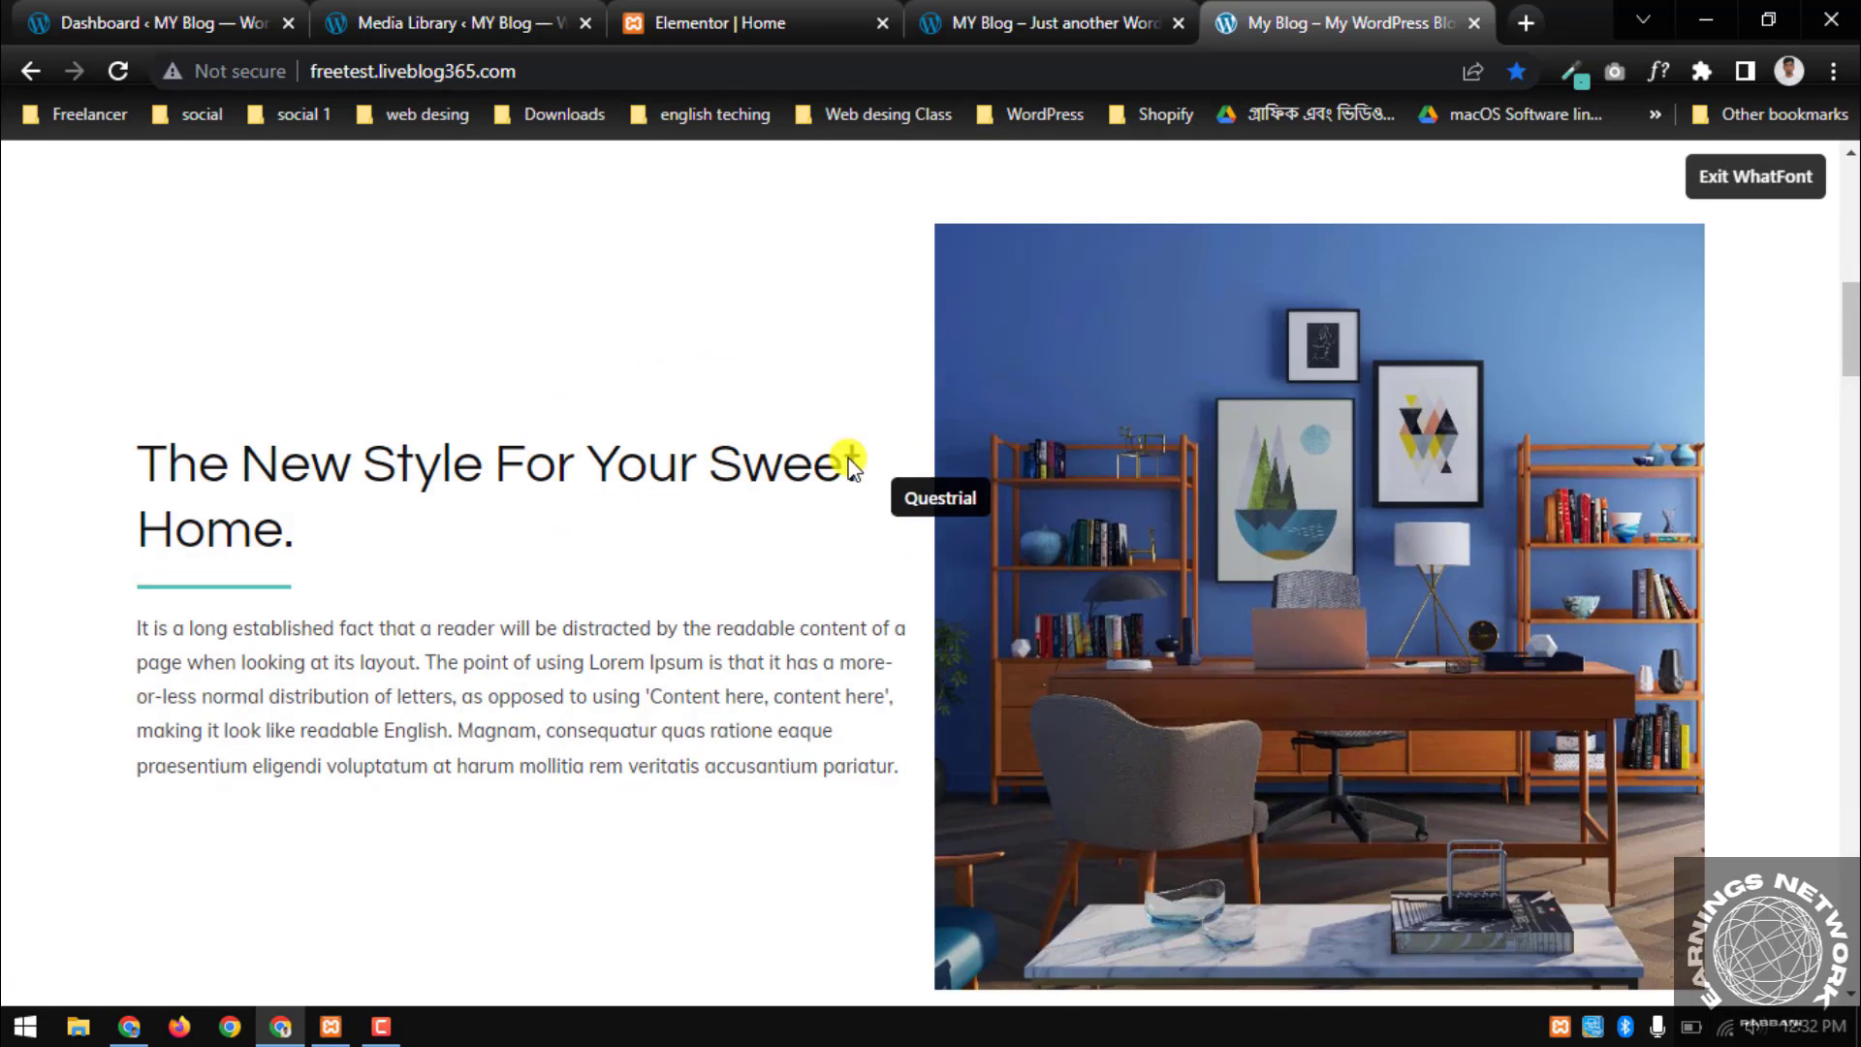
left_click(1011, 20)
scroll(931, 456, "down", 1)
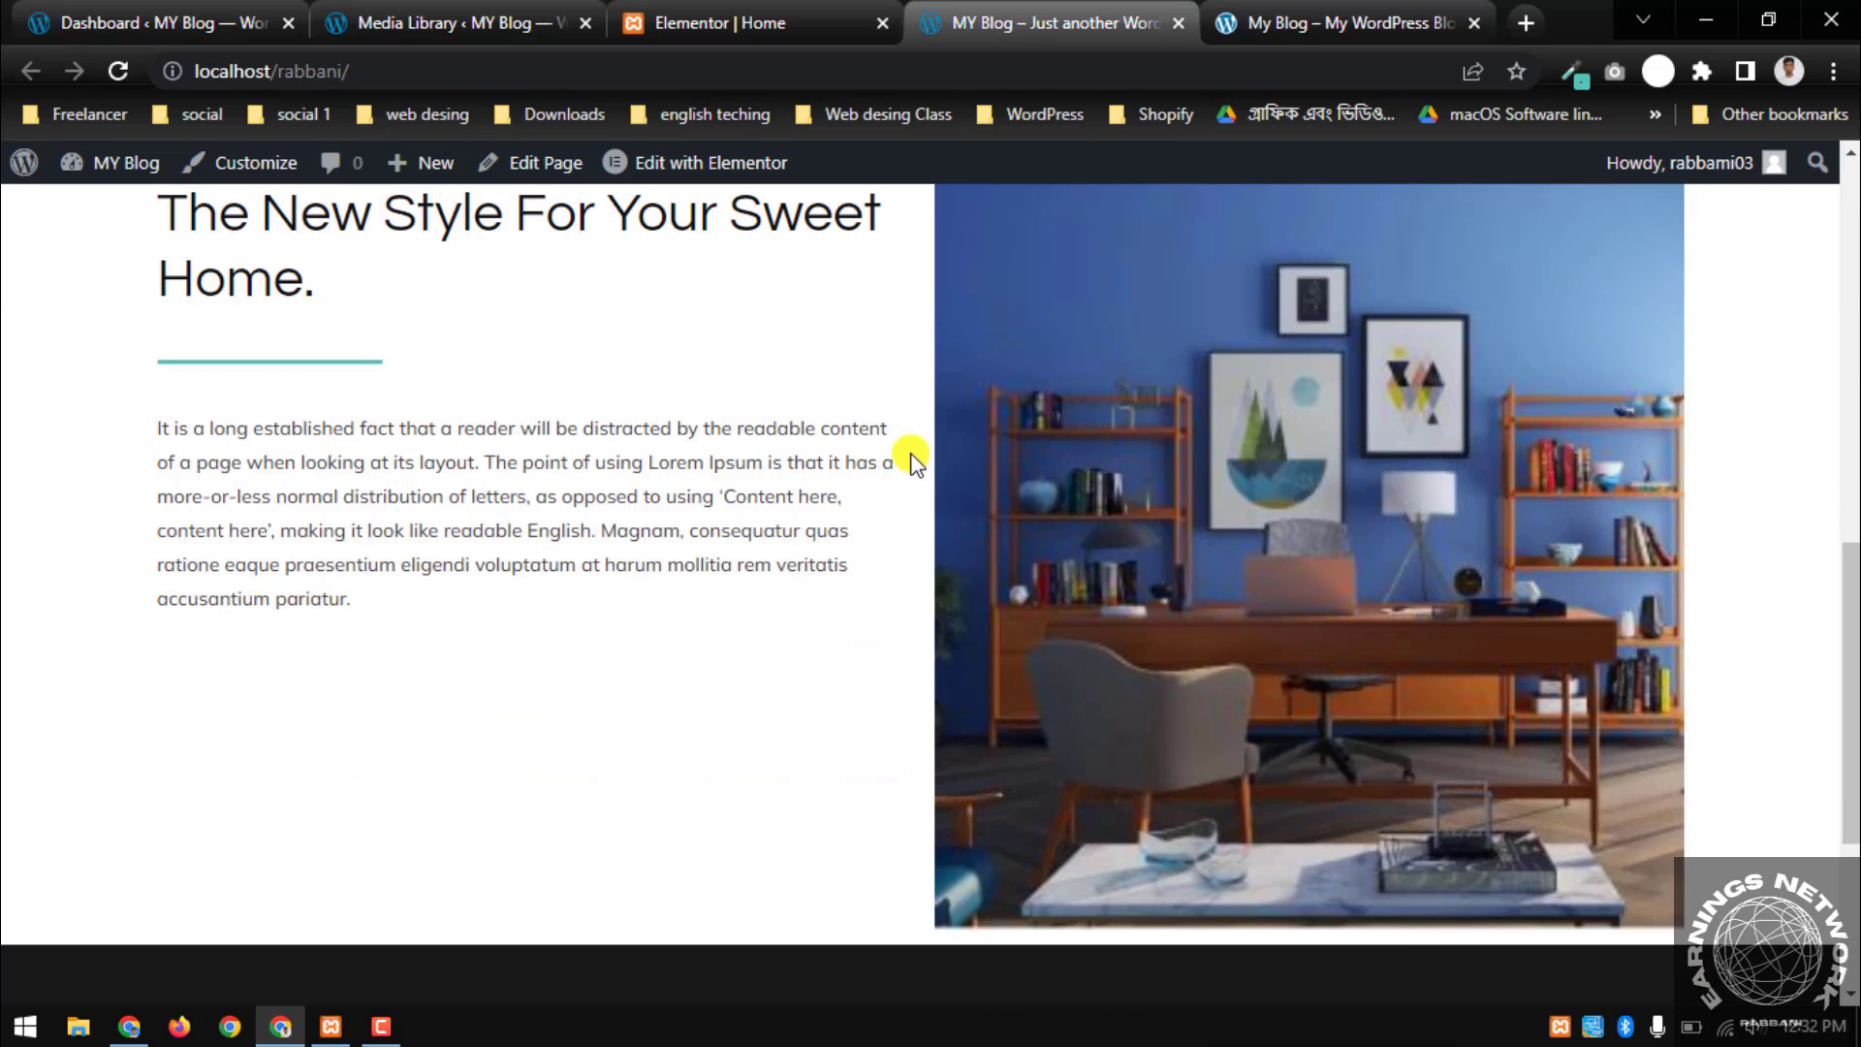
left_click(763, 18)
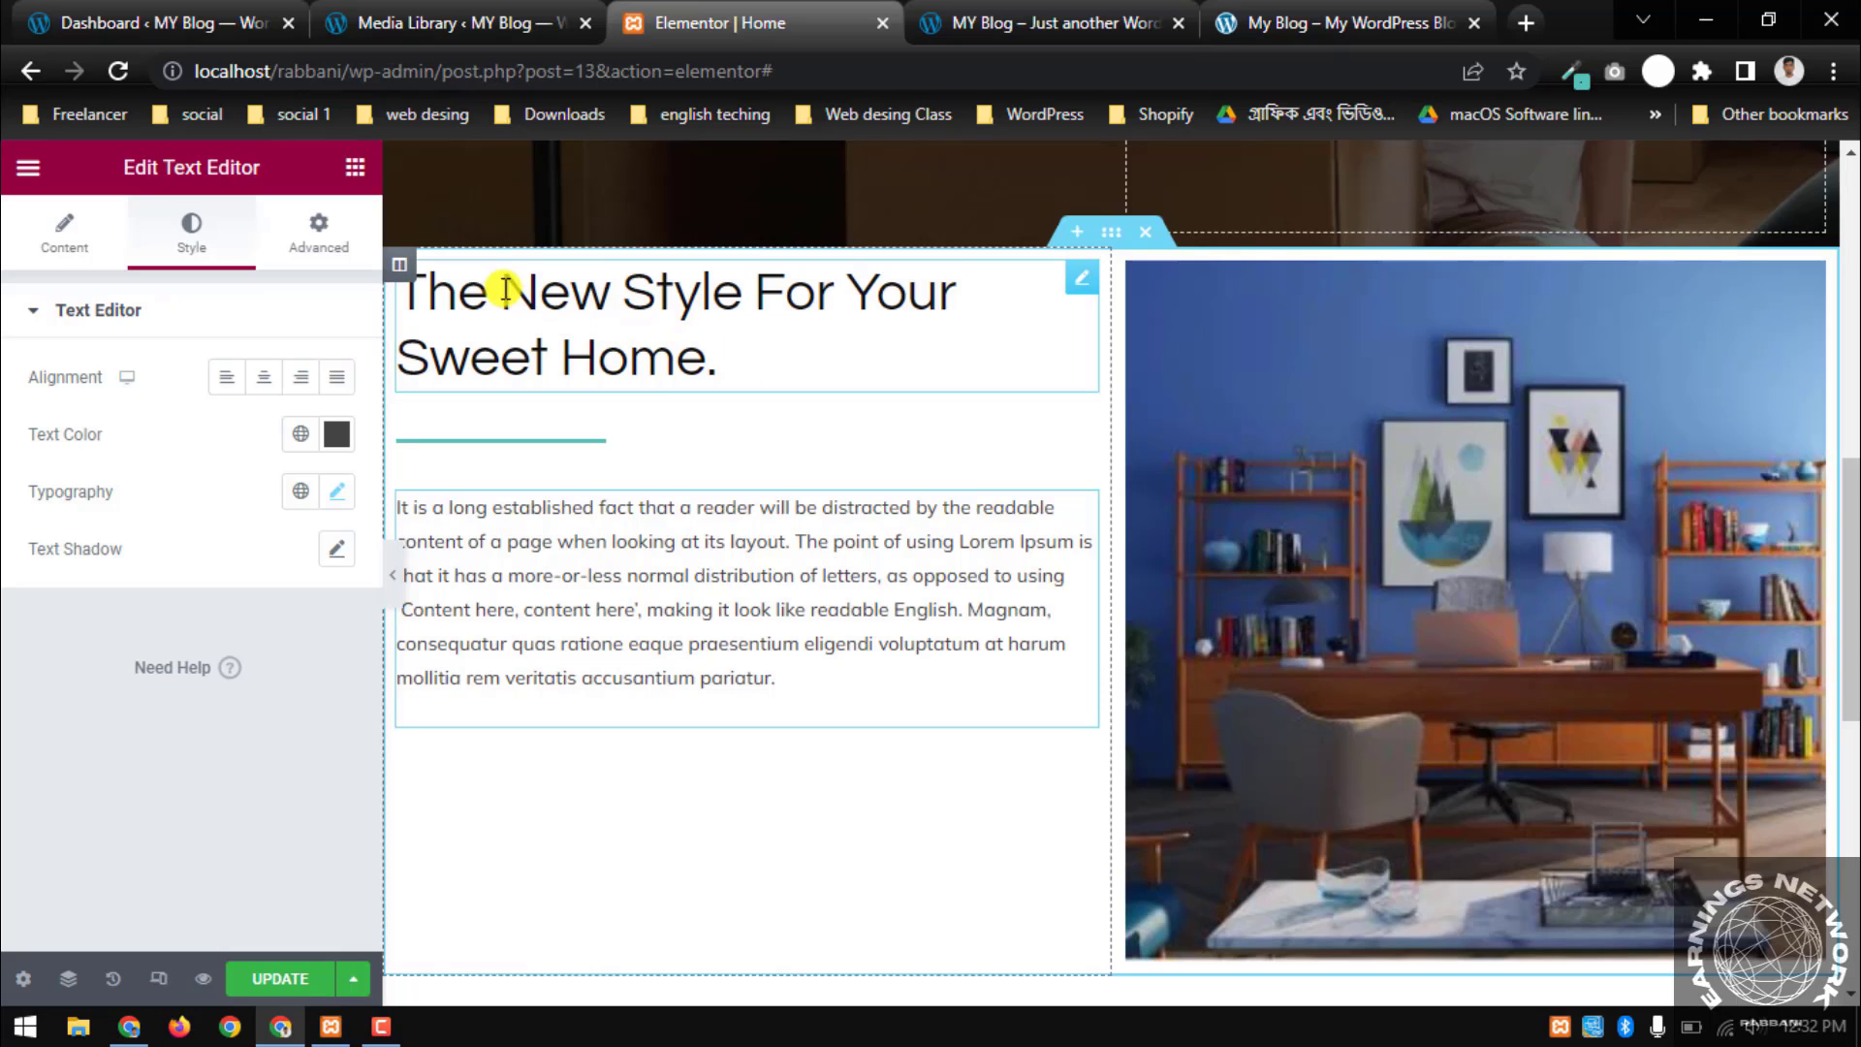
left_click(401, 262)
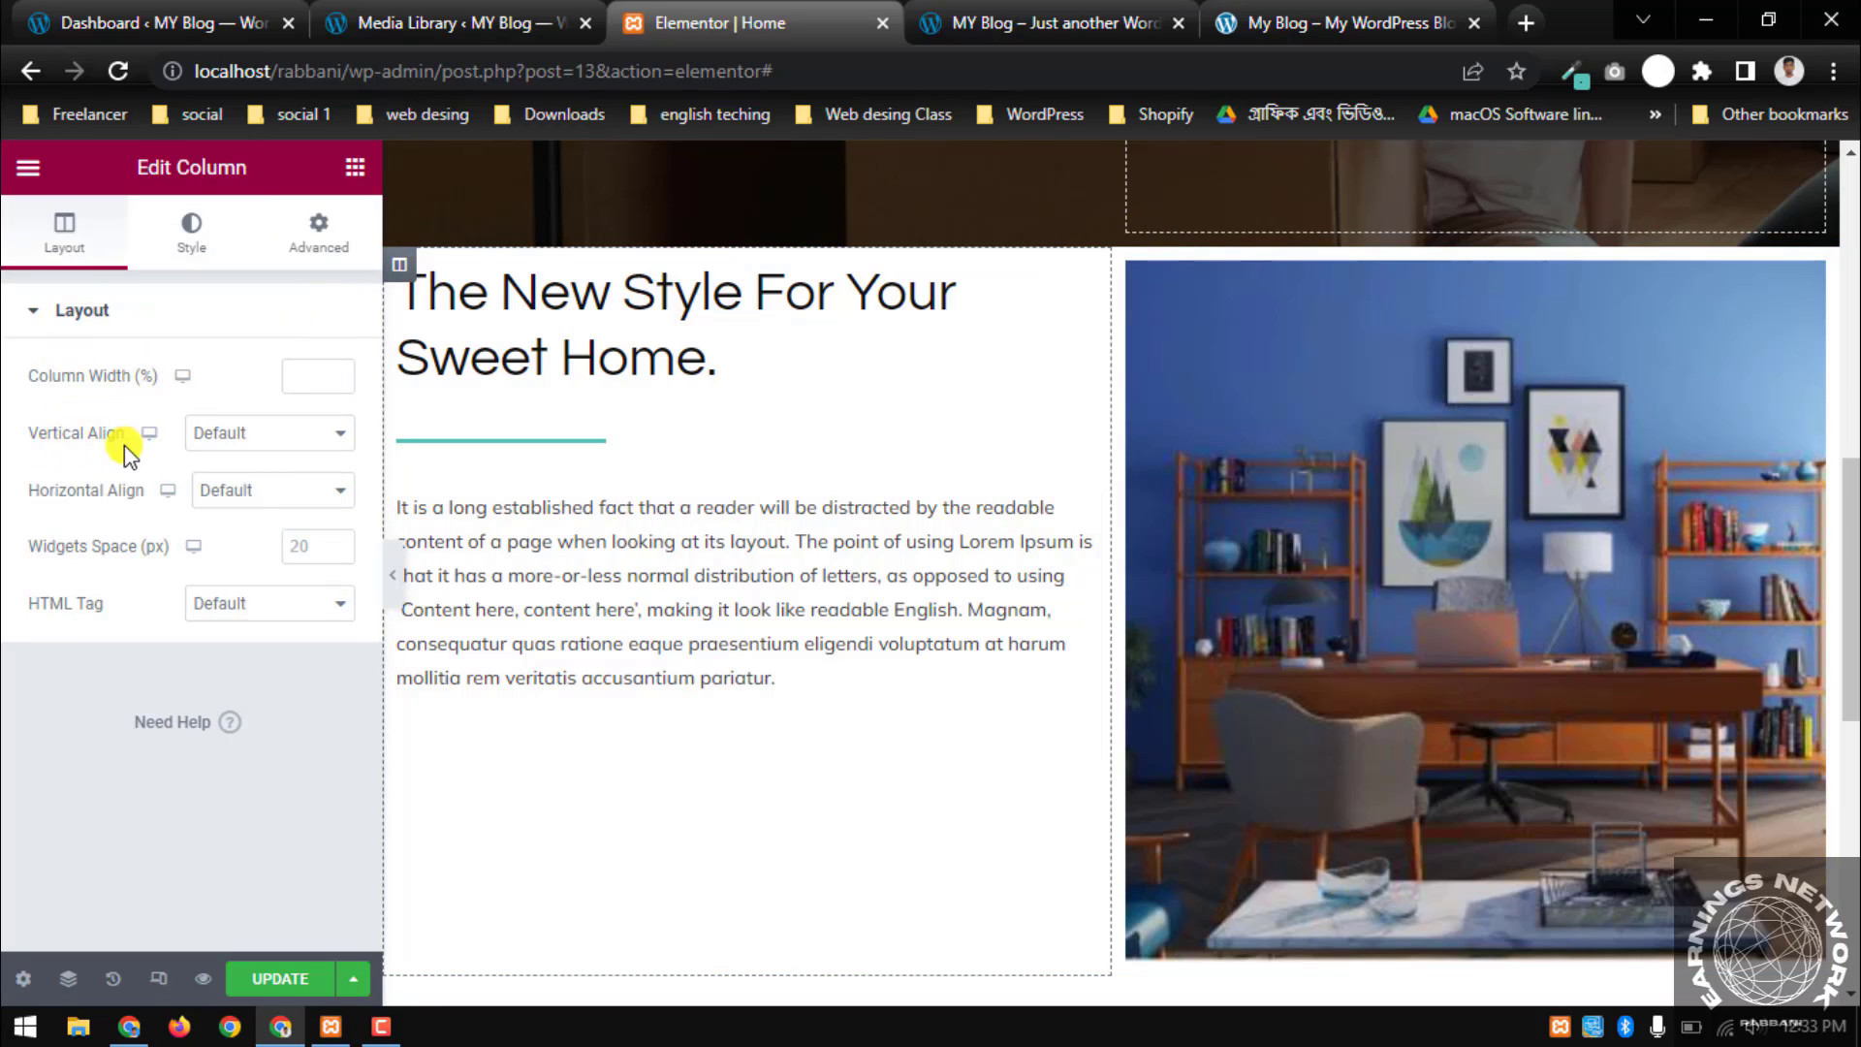
left_click(249, 443)
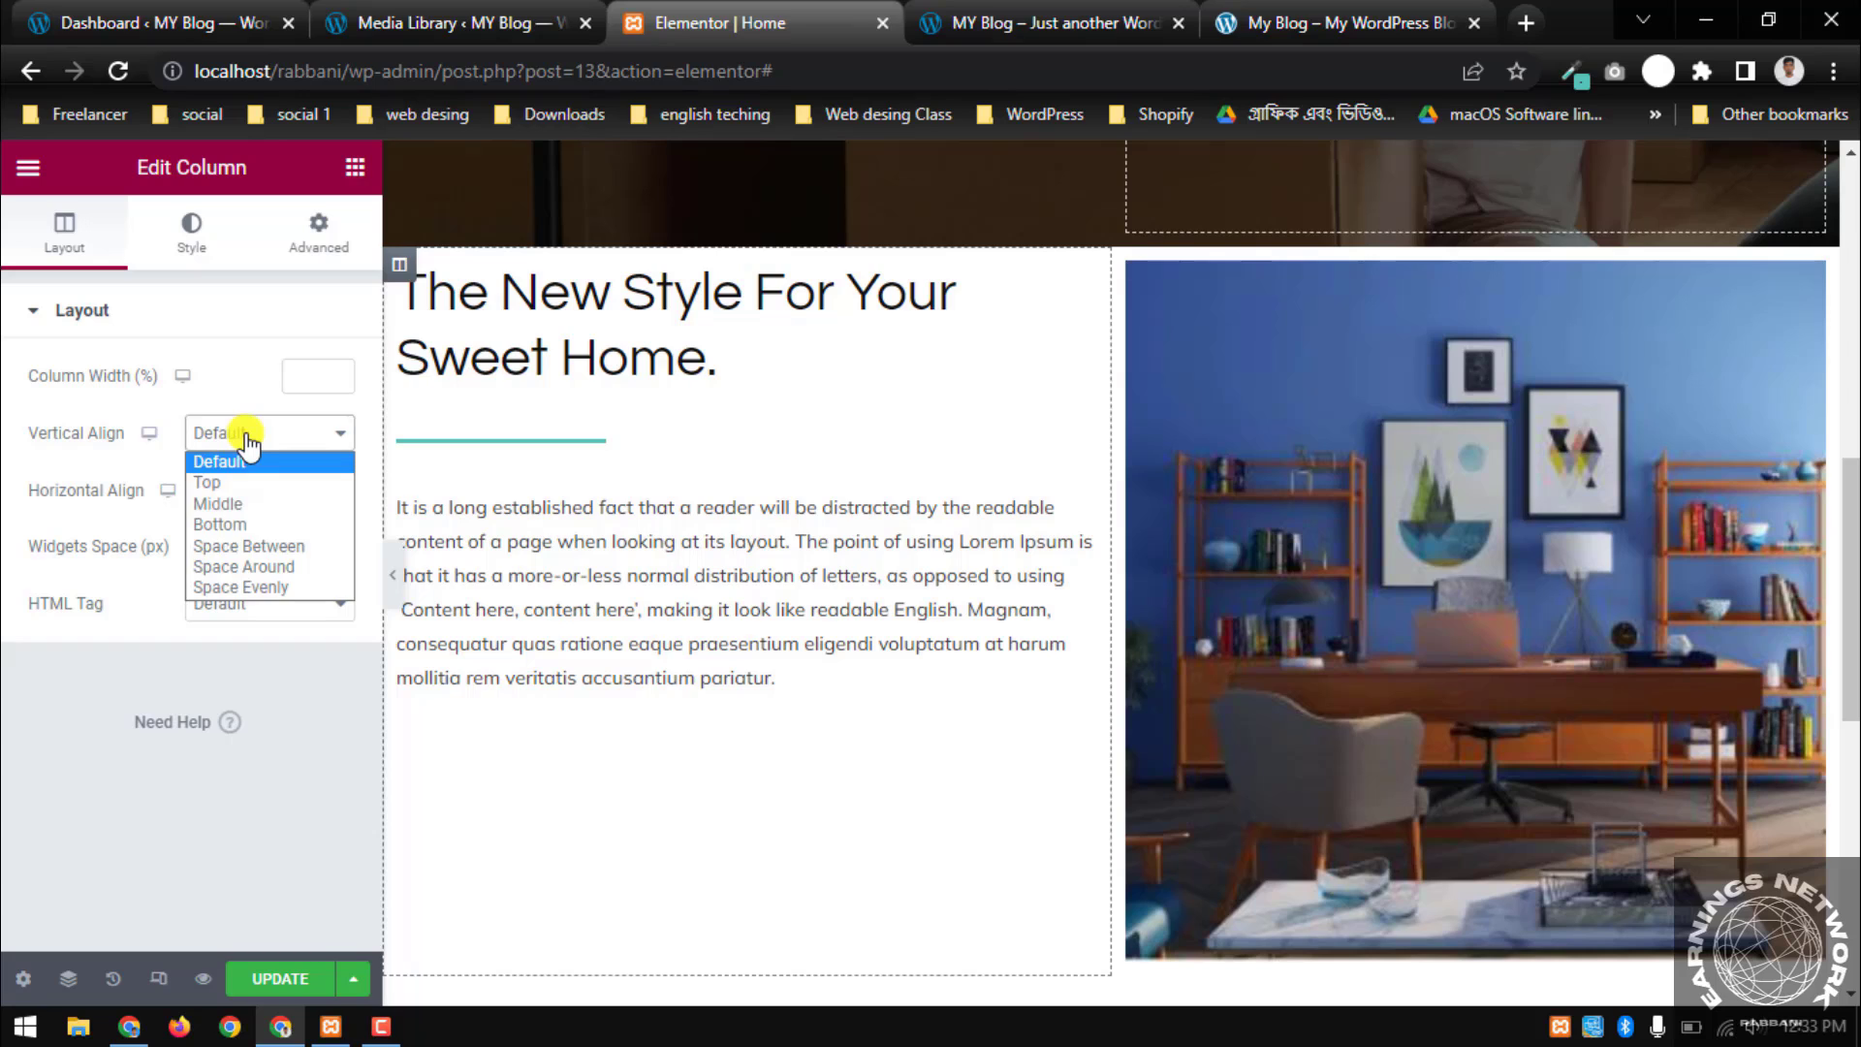
left_click(241, 502)
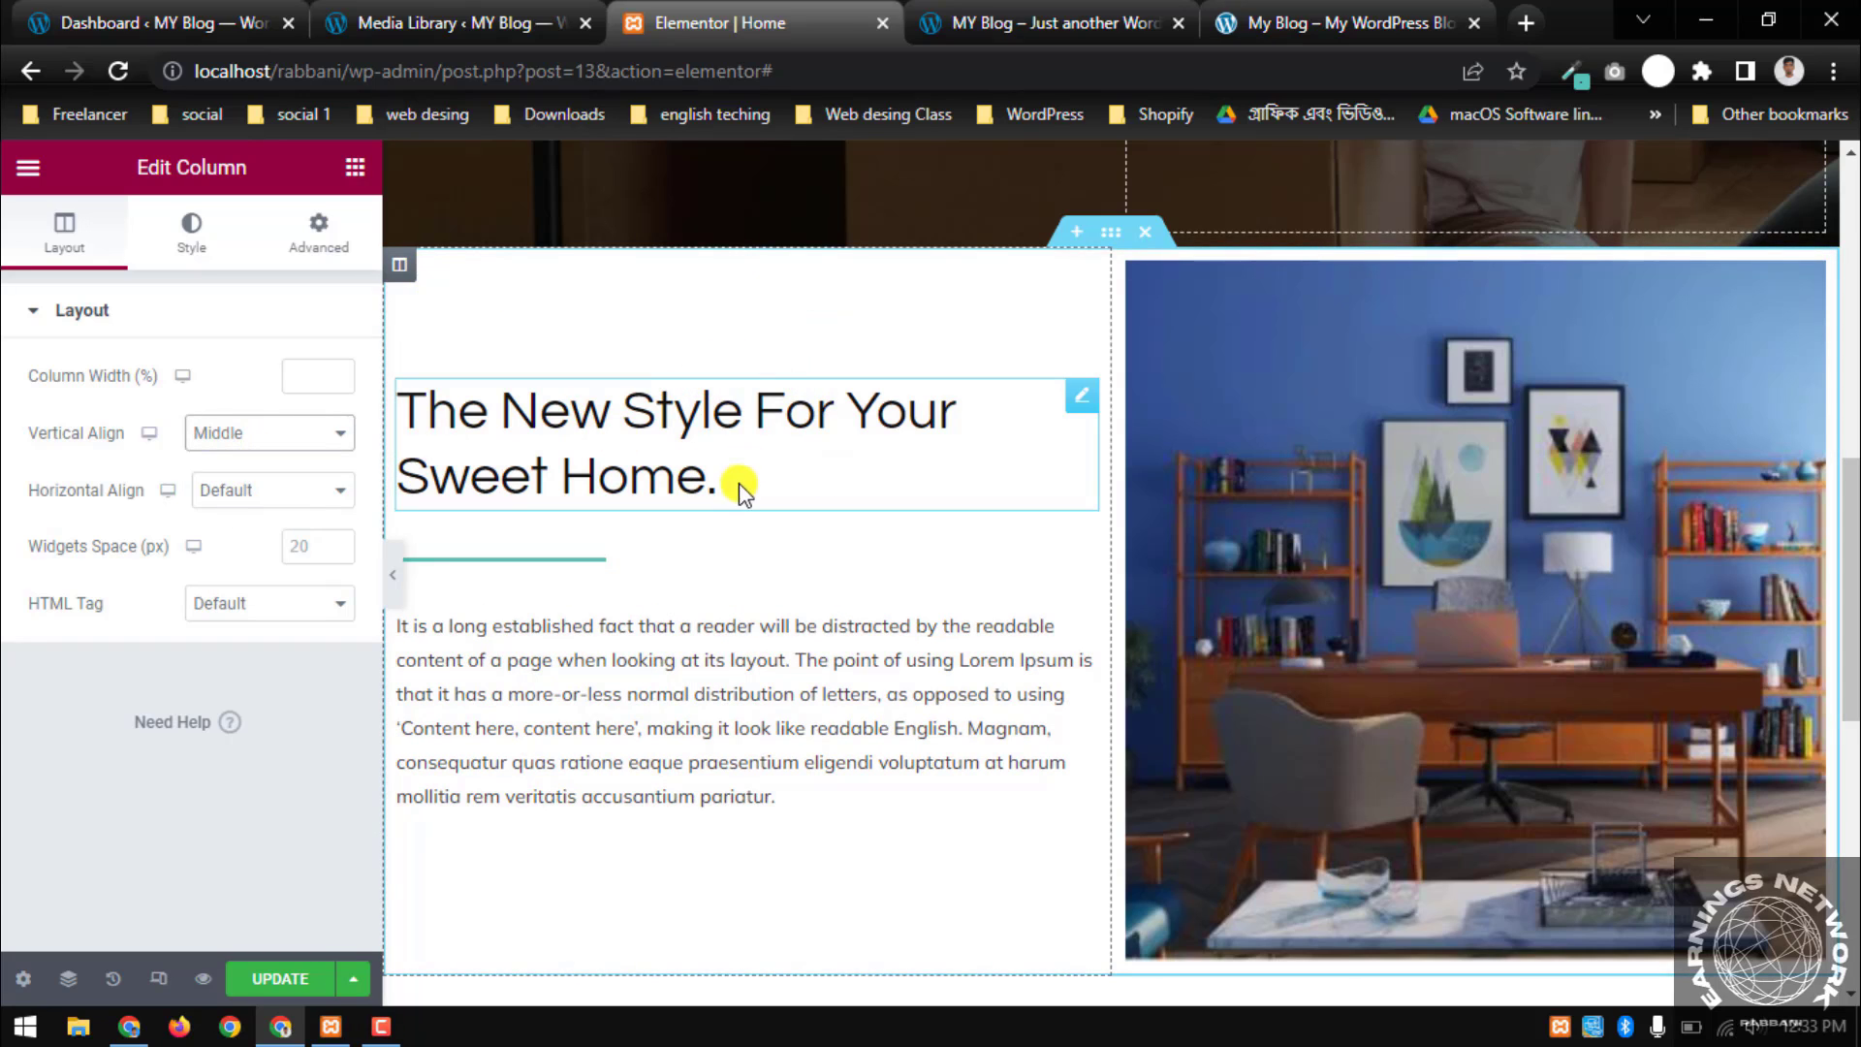
scroll(751, 472, "down", 2)
scroll(762, 475, "up", 2)
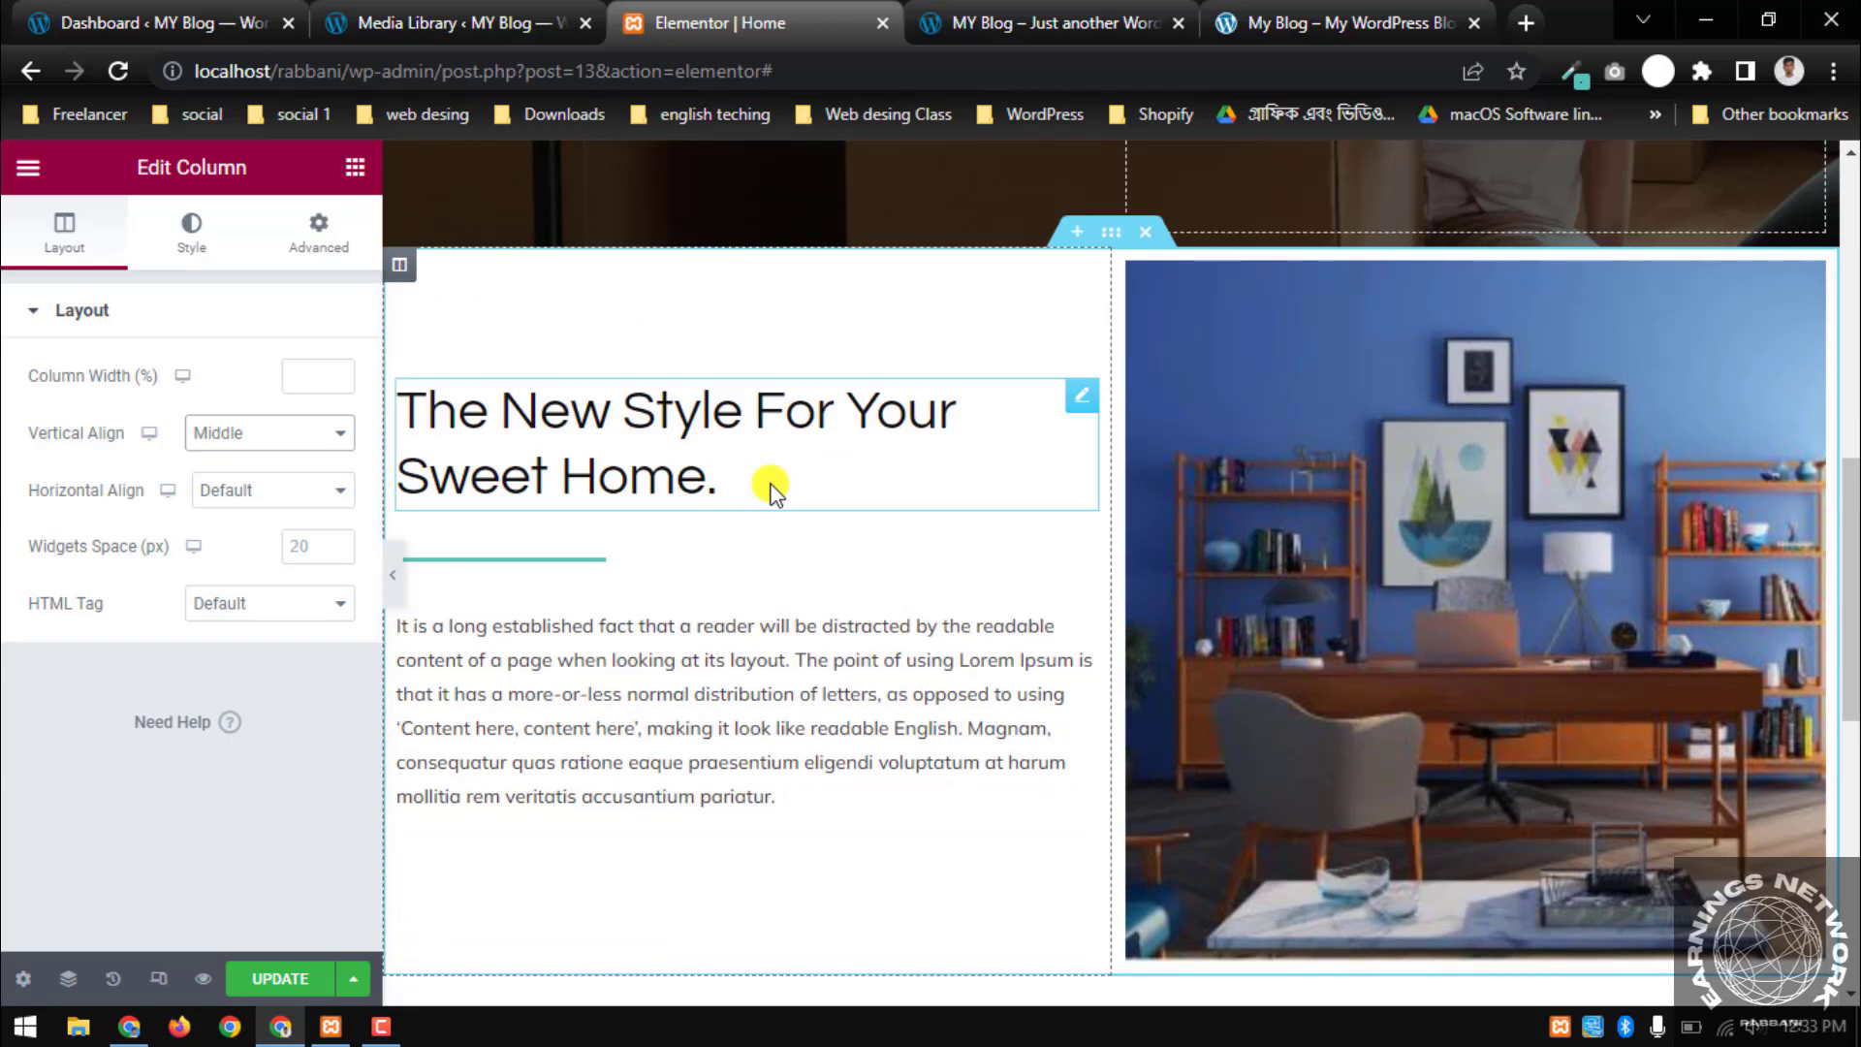
left_click(303, 984)
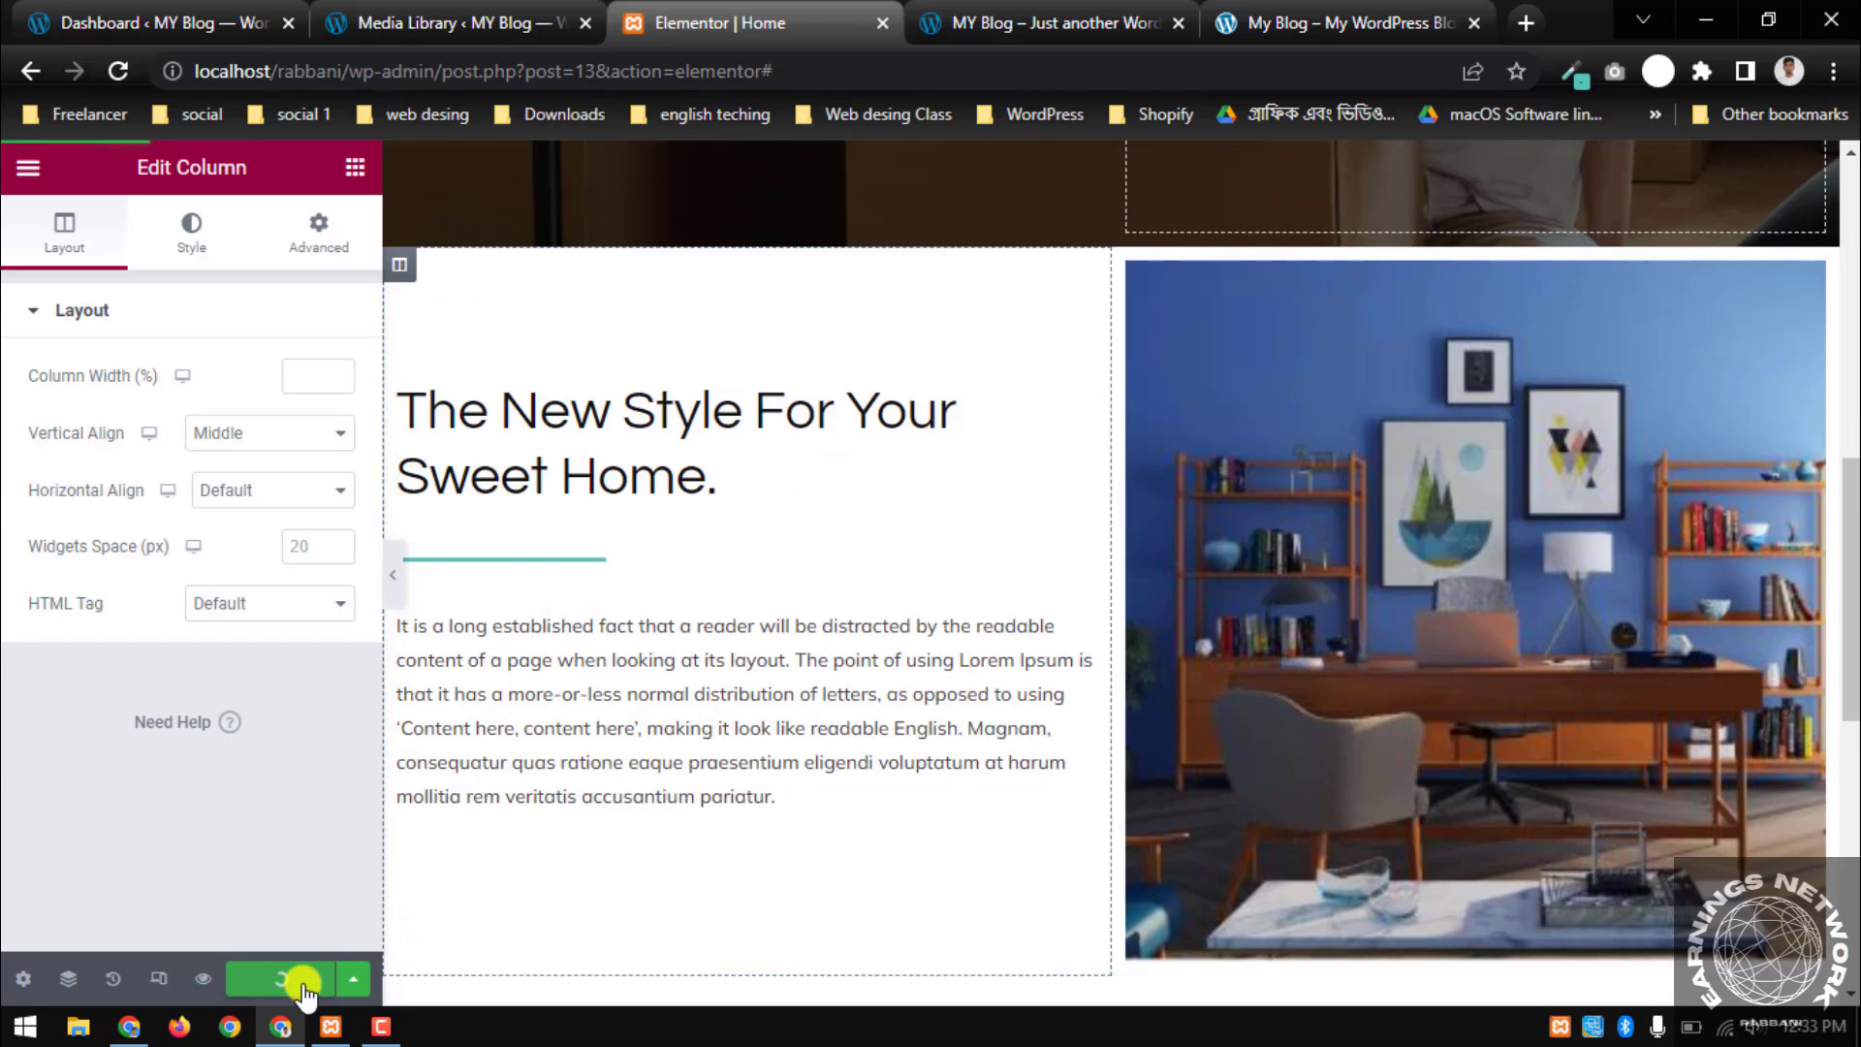
scroll(852, 452, "down", 2)
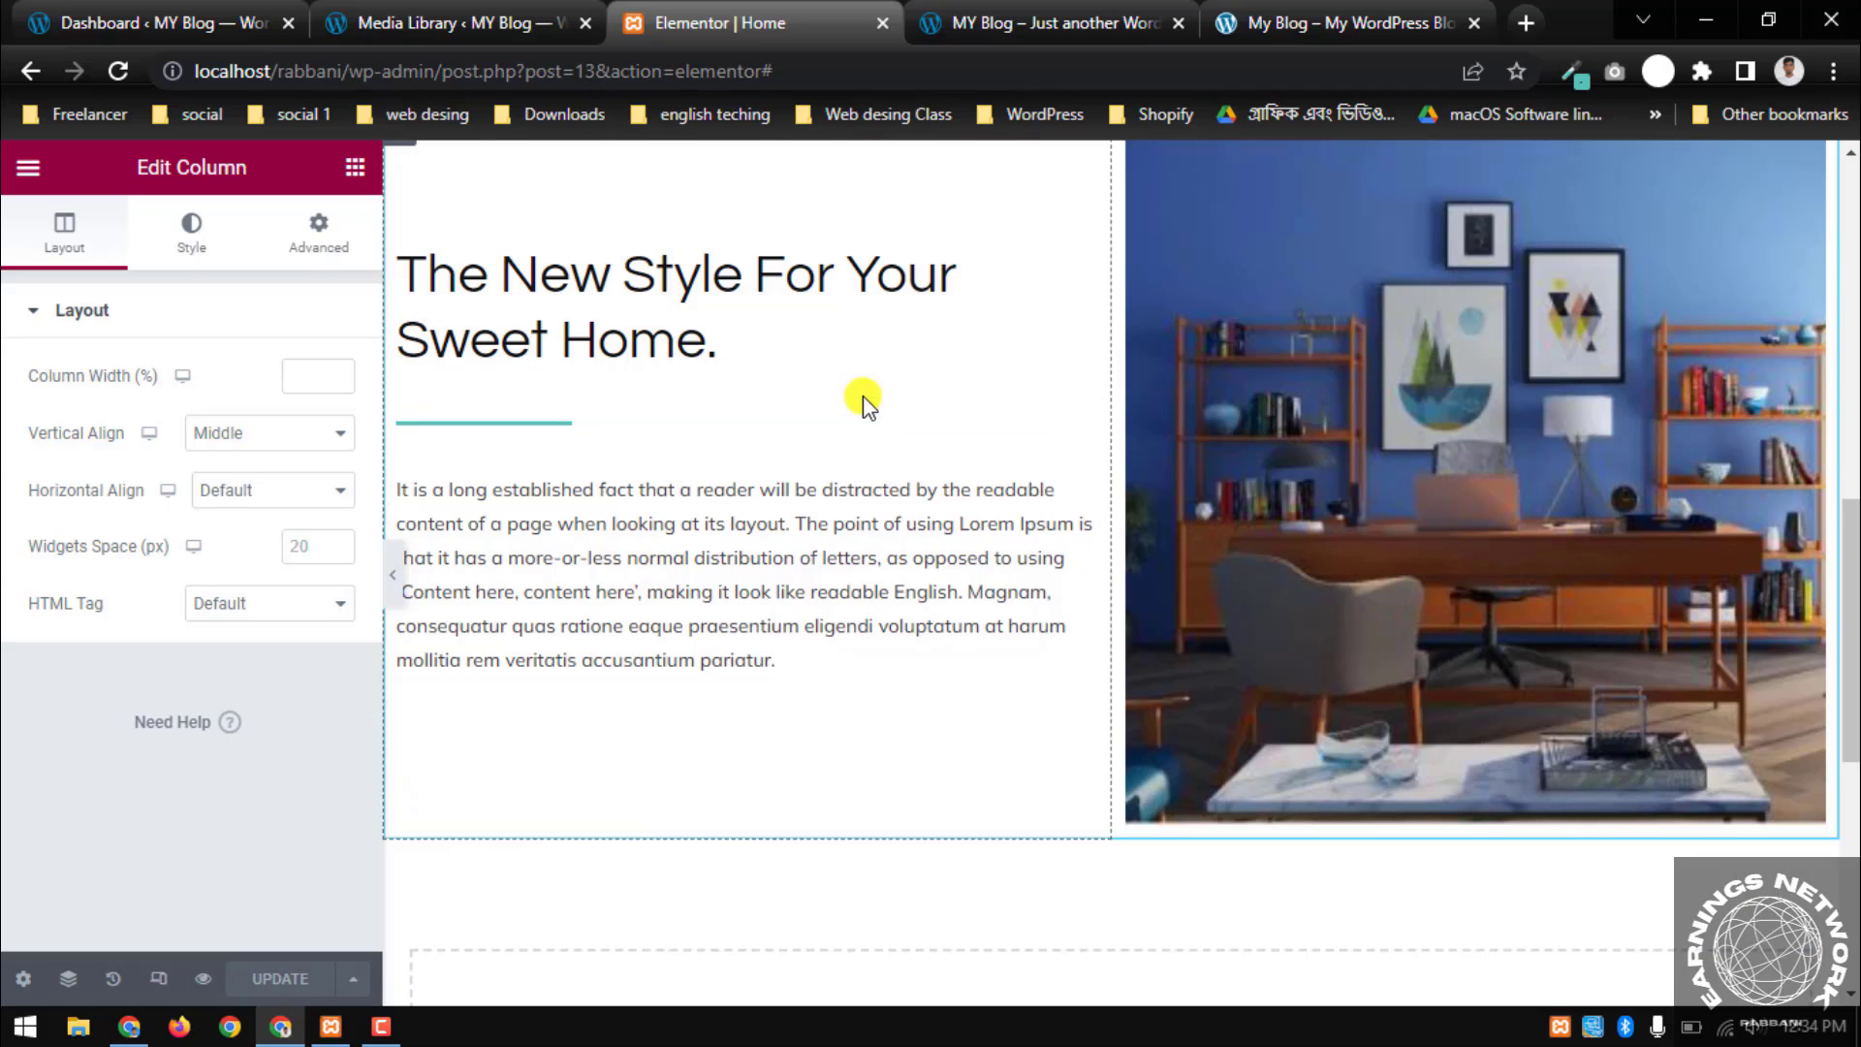
Reload the local site and compare the section's text position and the space above it with the reference site
left_click(1037, 21)
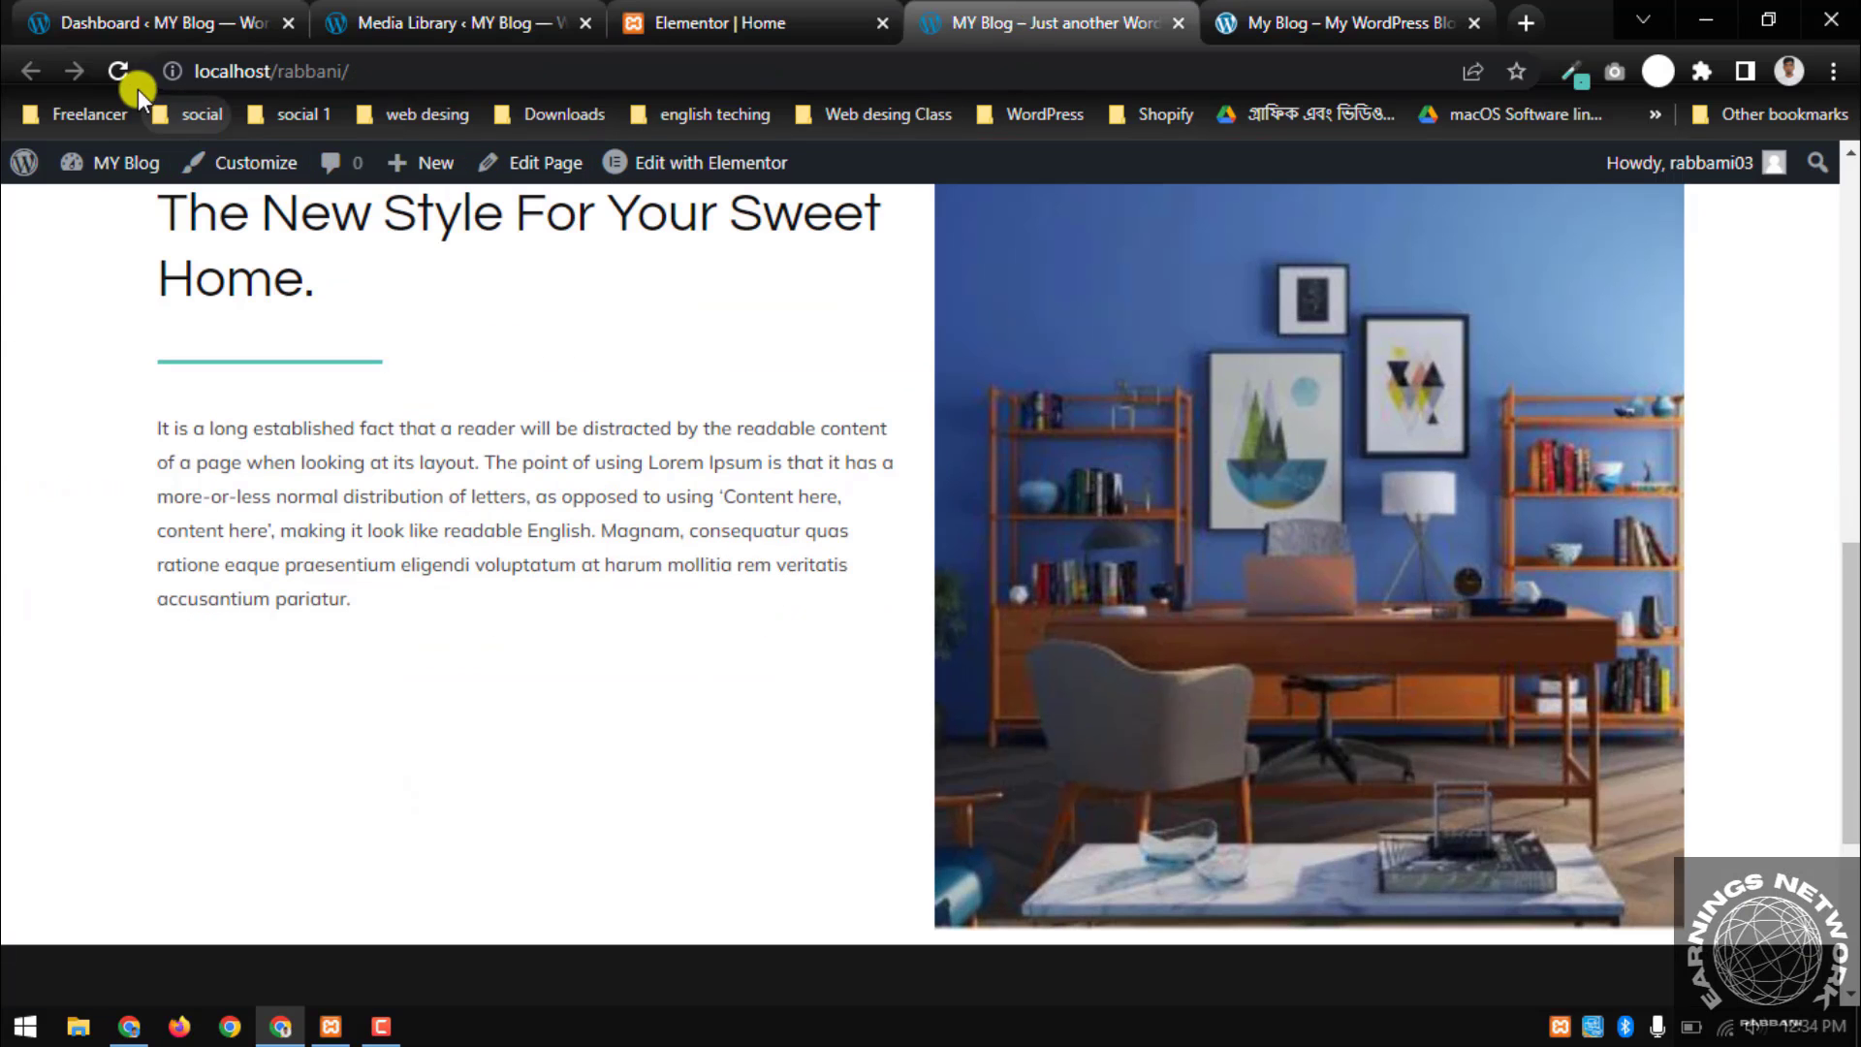
left_click(118, 73)
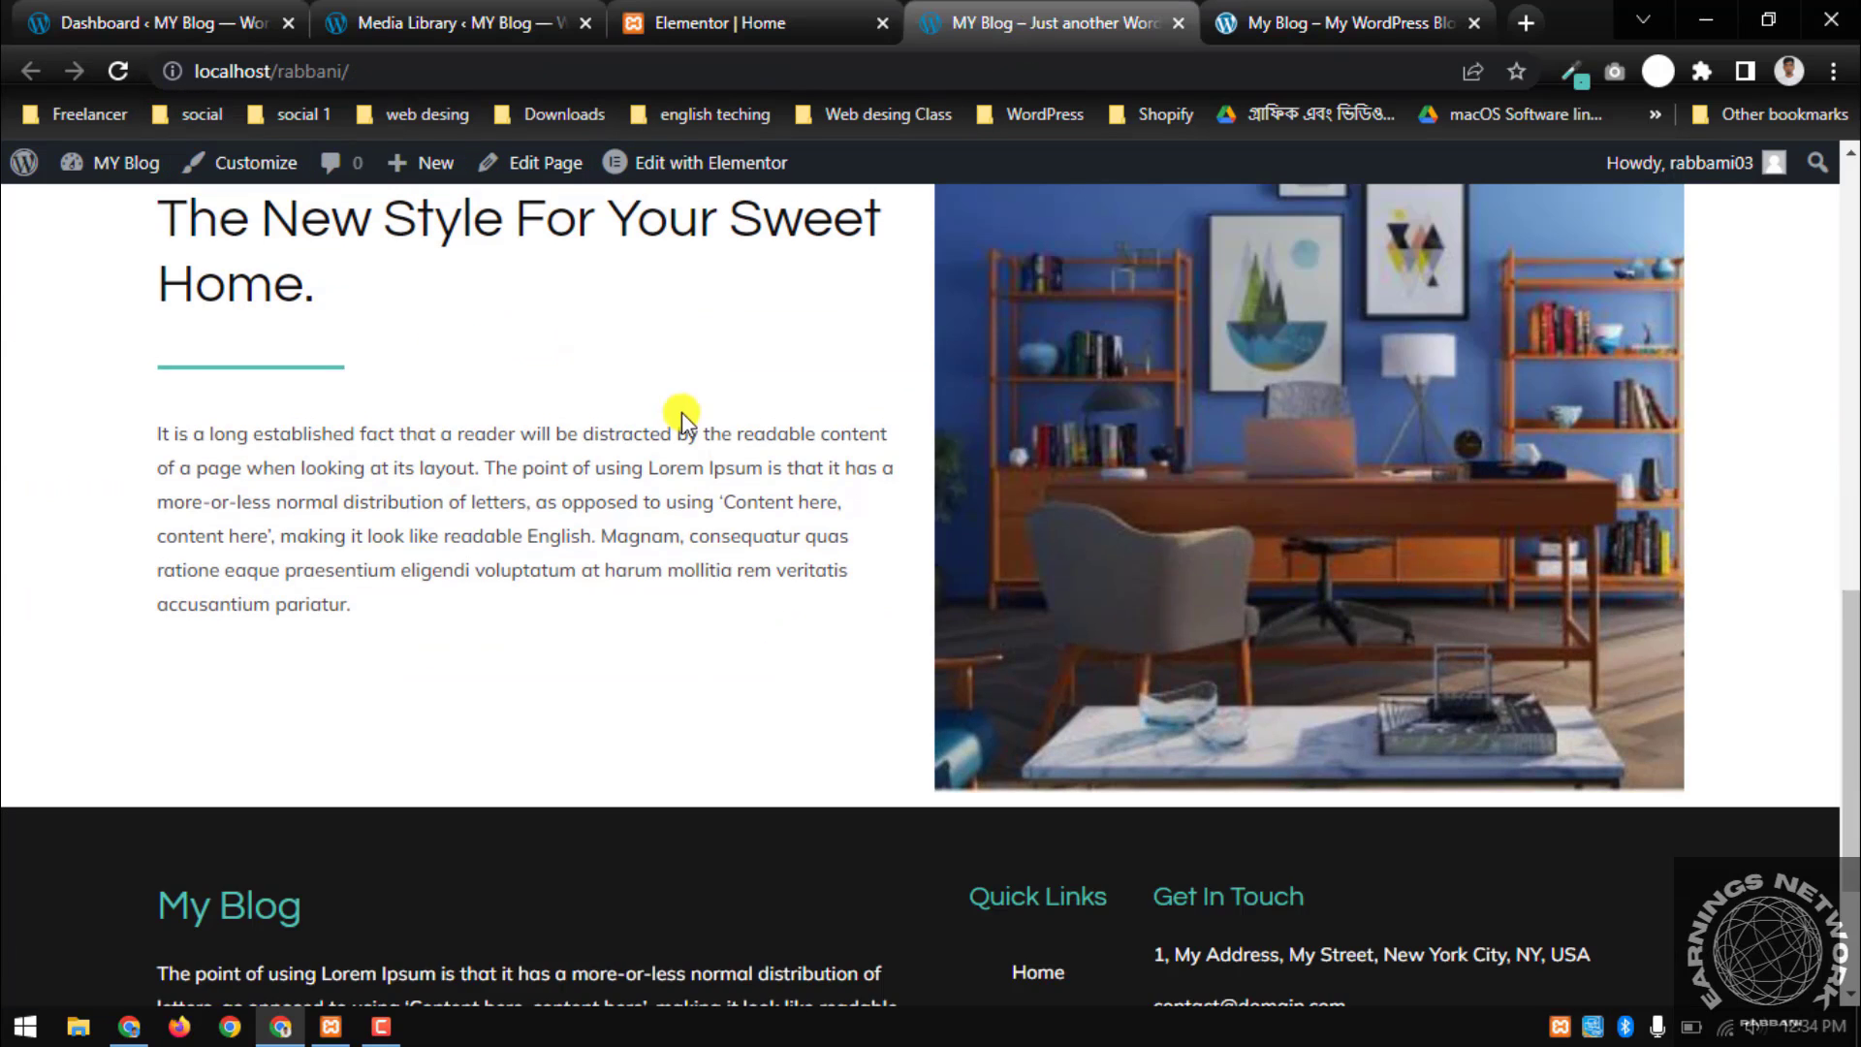
scroll(422, 562, "down", 2)
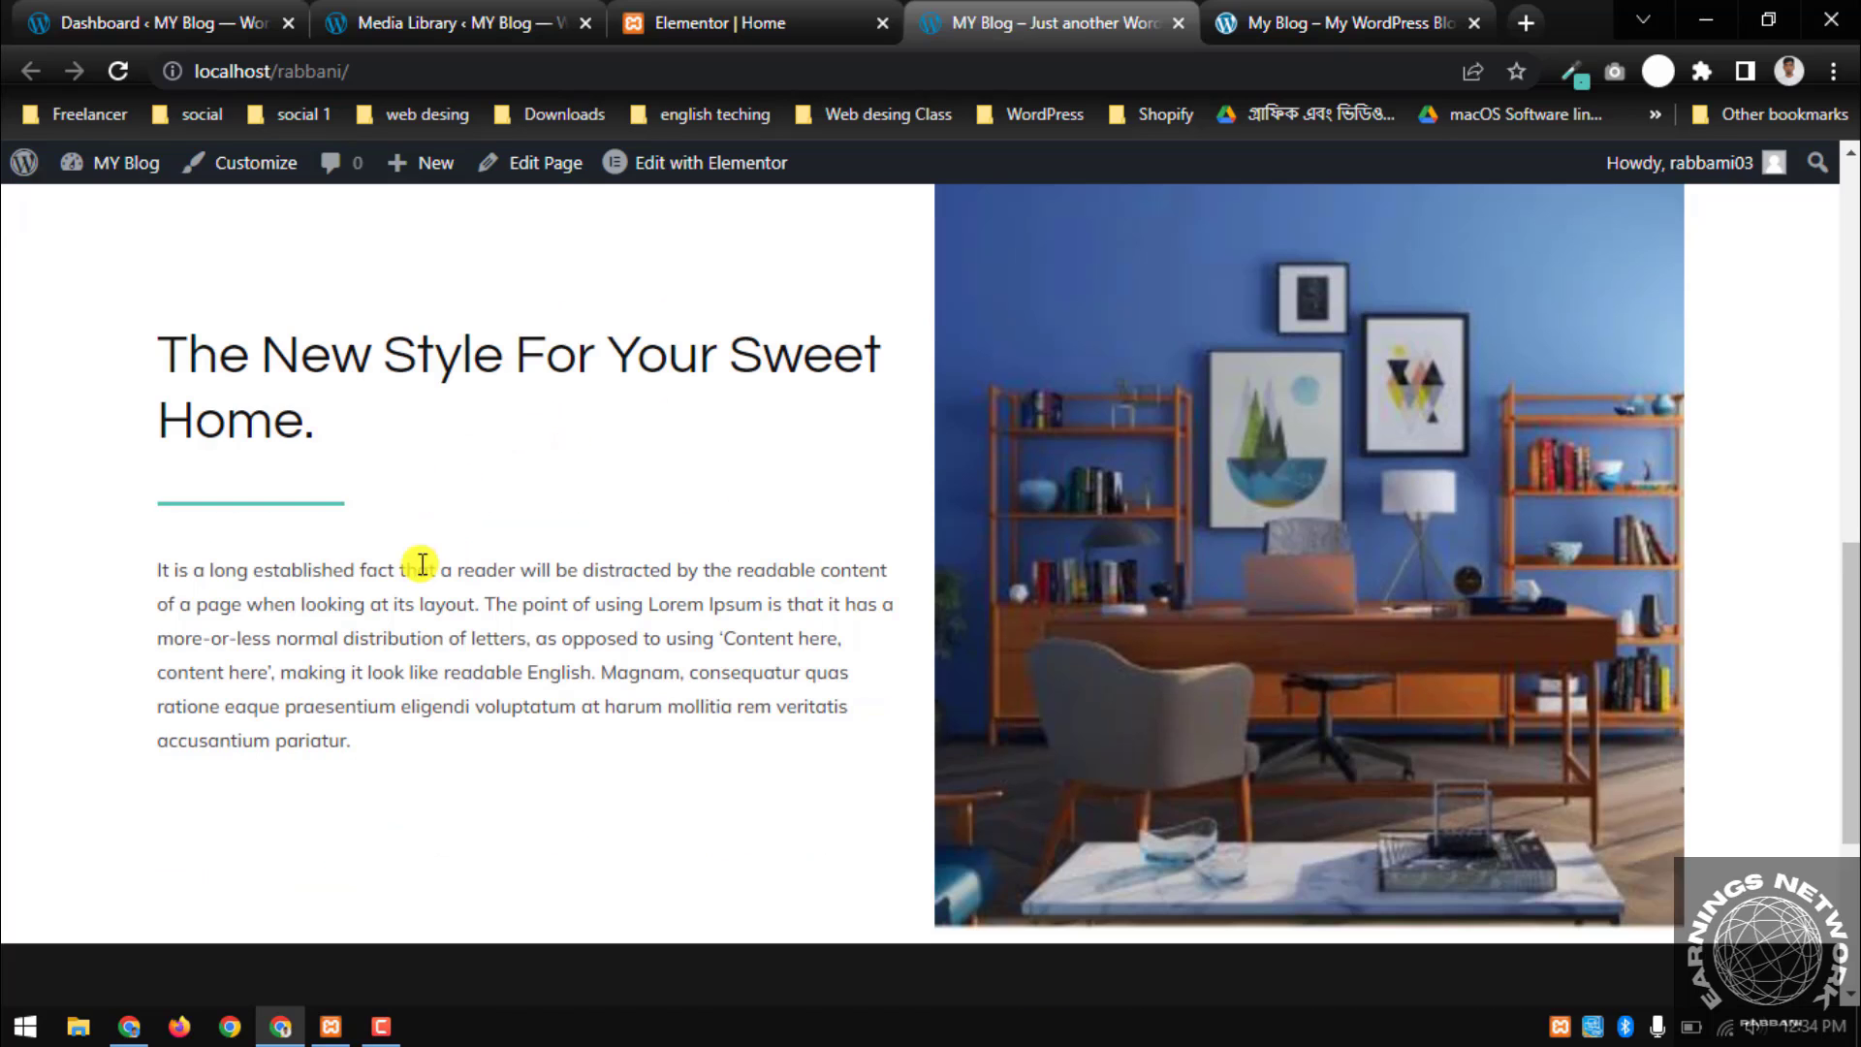
scroll(441, 533, "up", 2)
left_click(1252, 20)
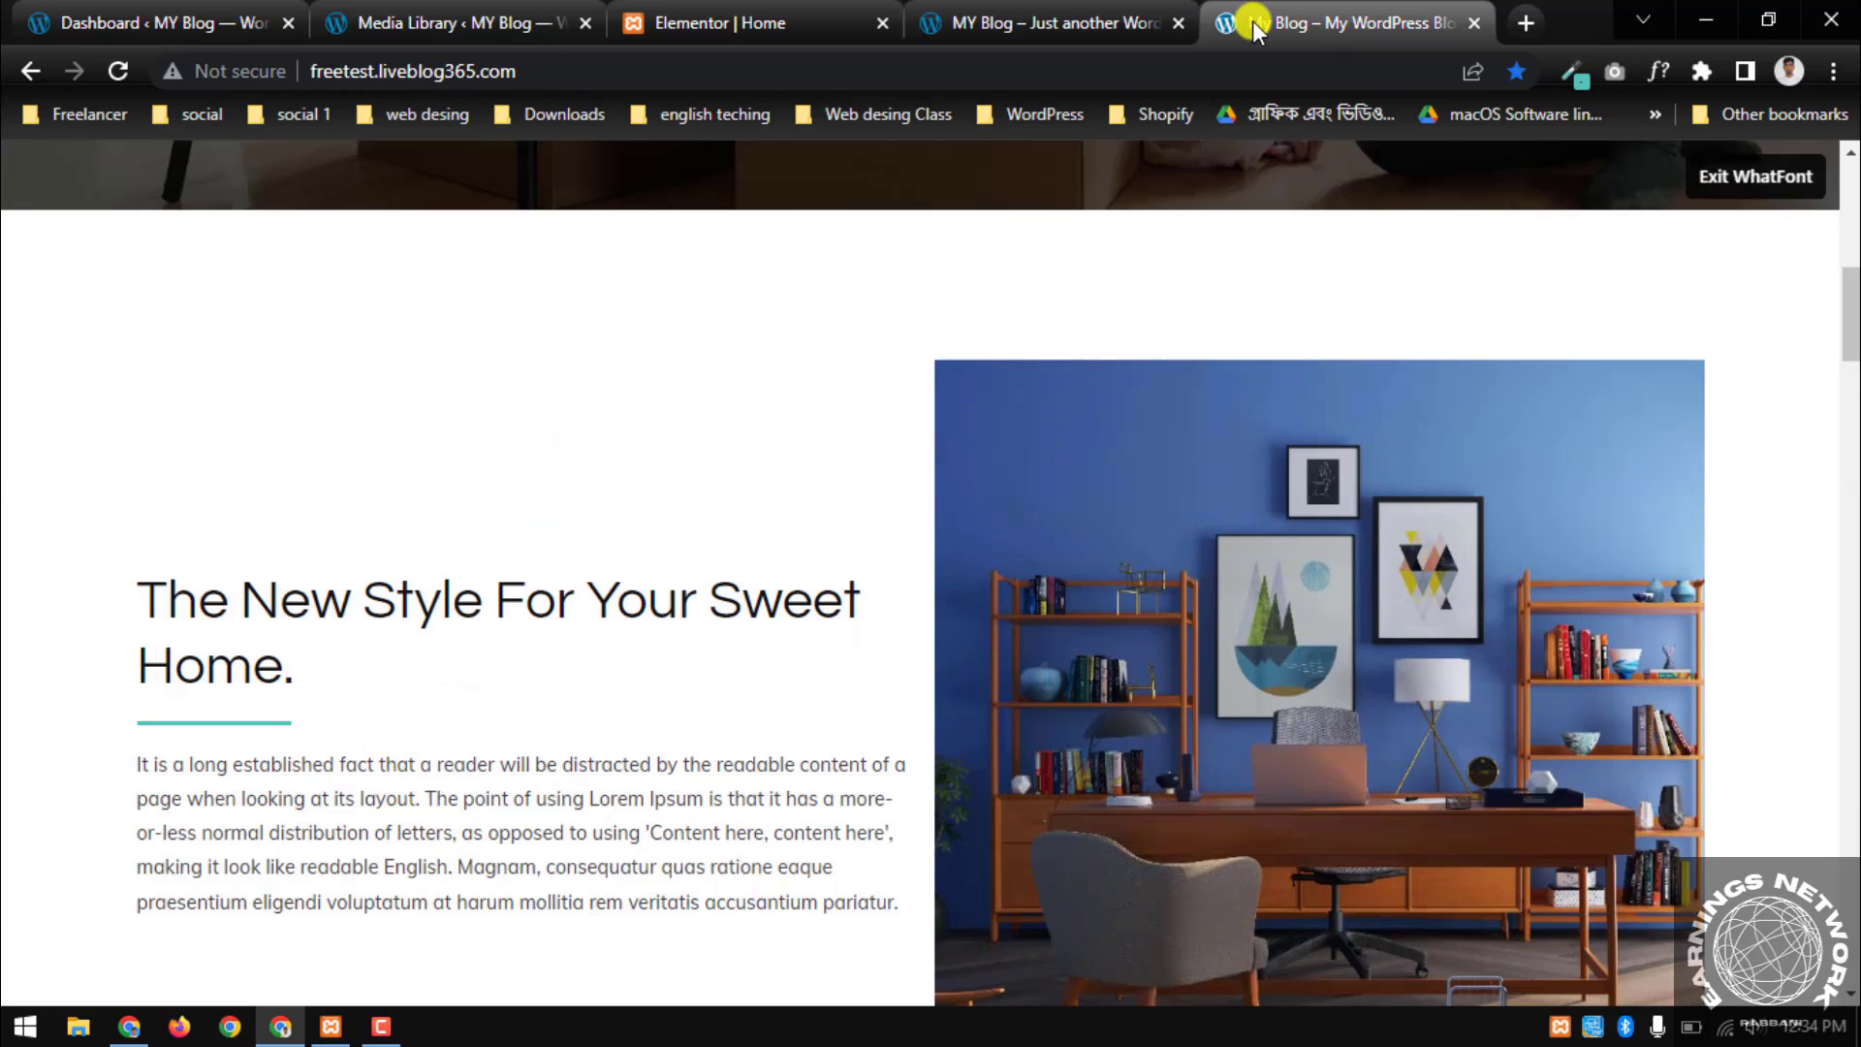
scroll(1084, 322, "up", 7)
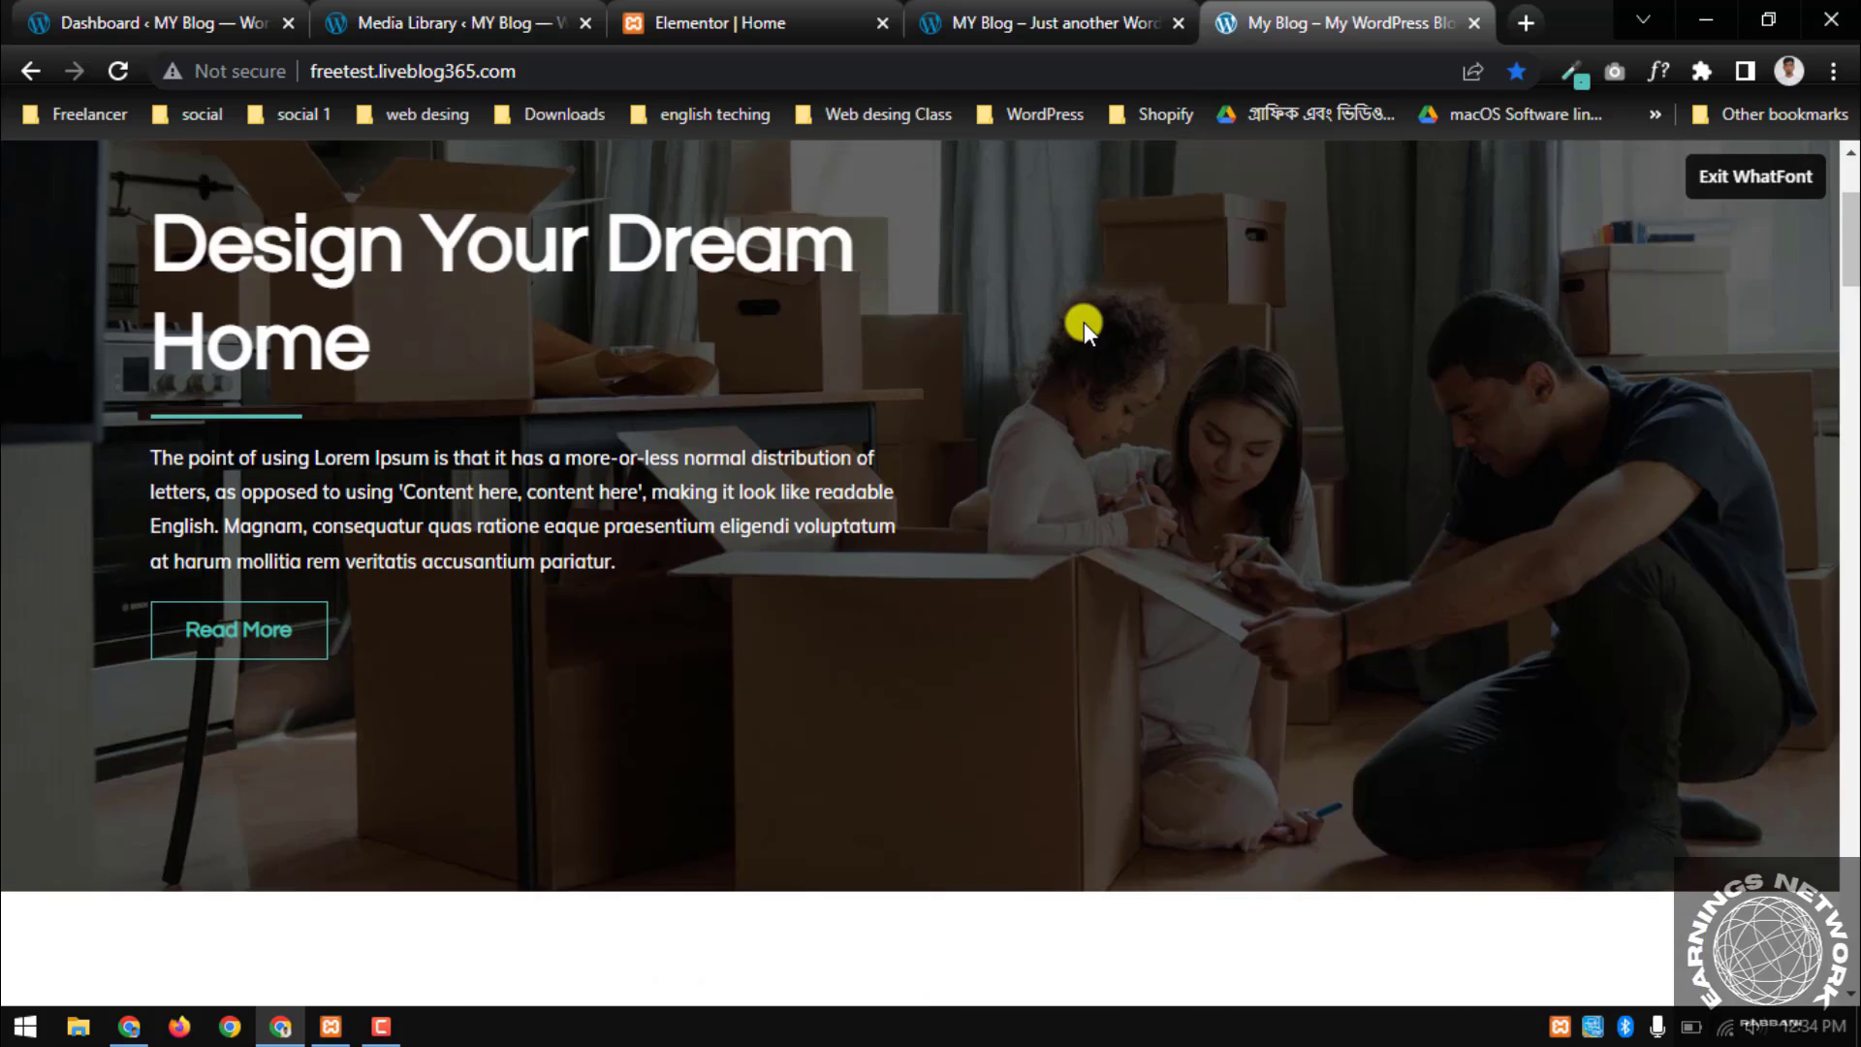
scroll(1074, 354, "down", 2)
scroll(1074, 355, "down", 5)
scroll(1005, 429, "up", 1)
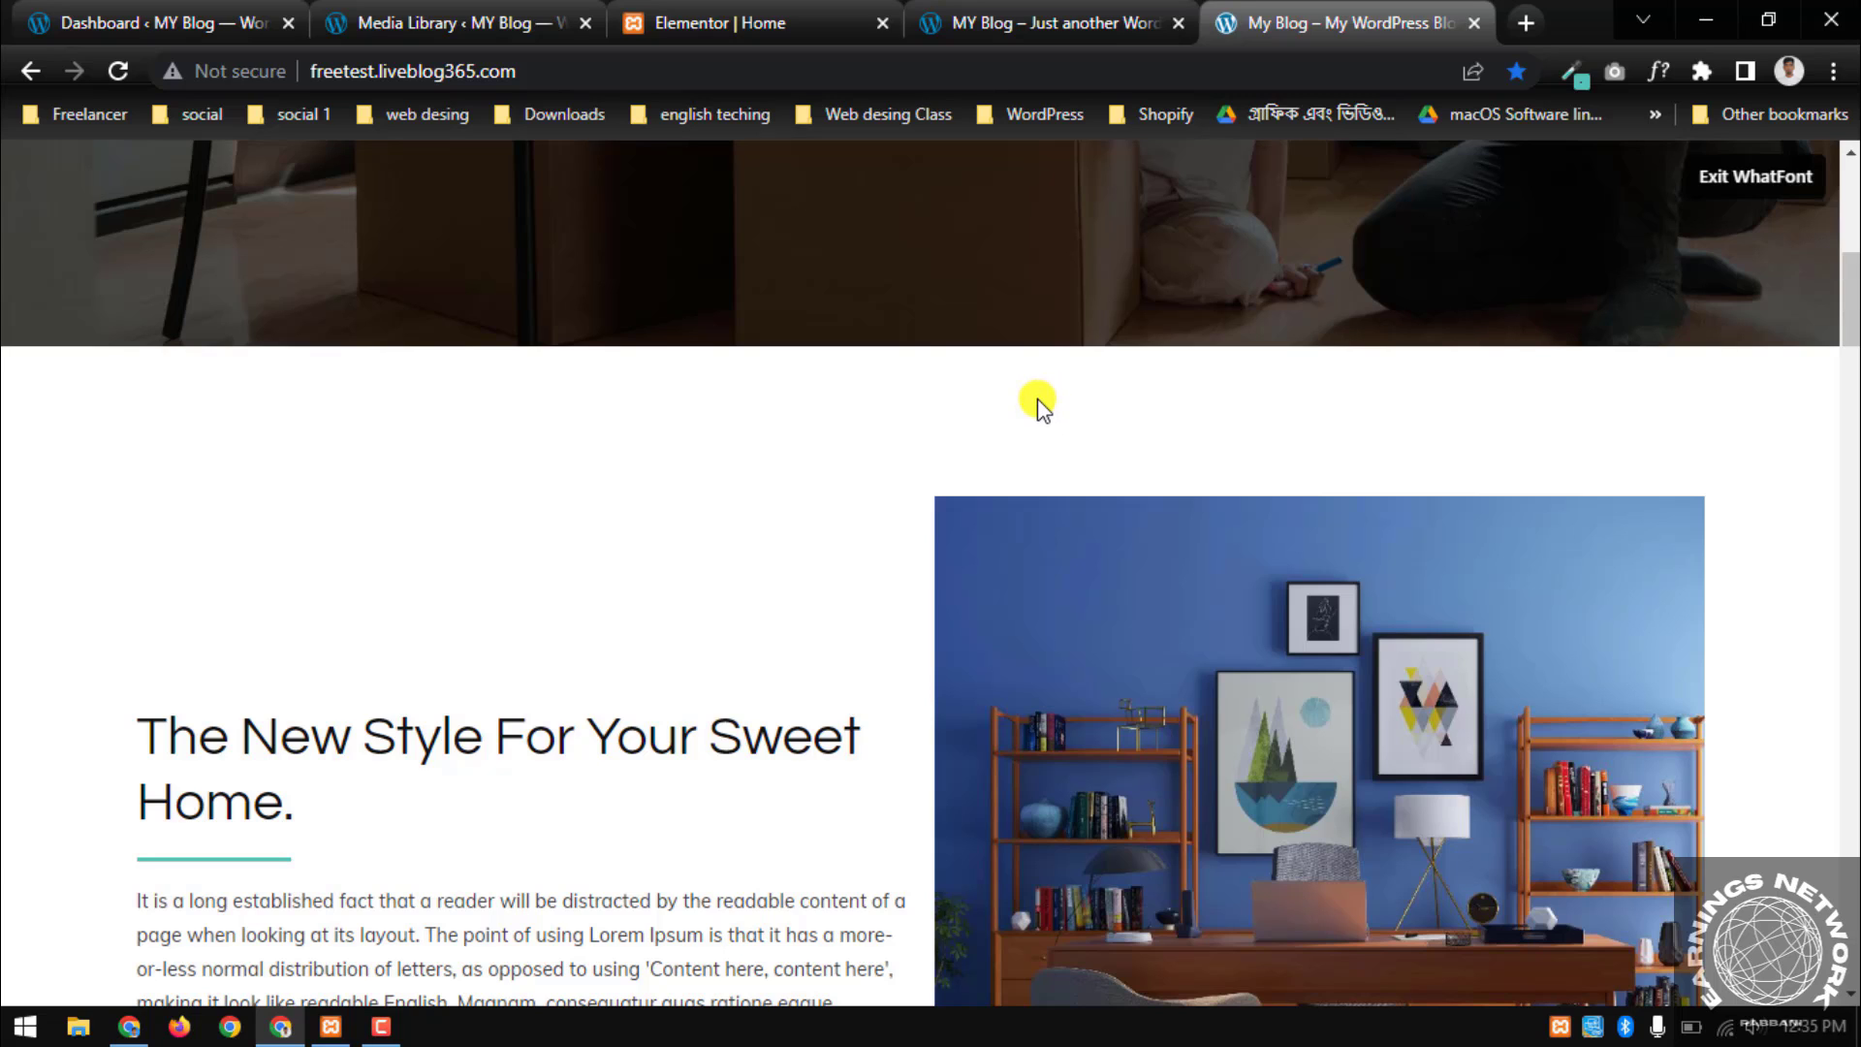
Back in the Elementor editor, insert a single-column section between the hero banner and the "The New Style For Your Sweet Home." section
left_click(809, 12)
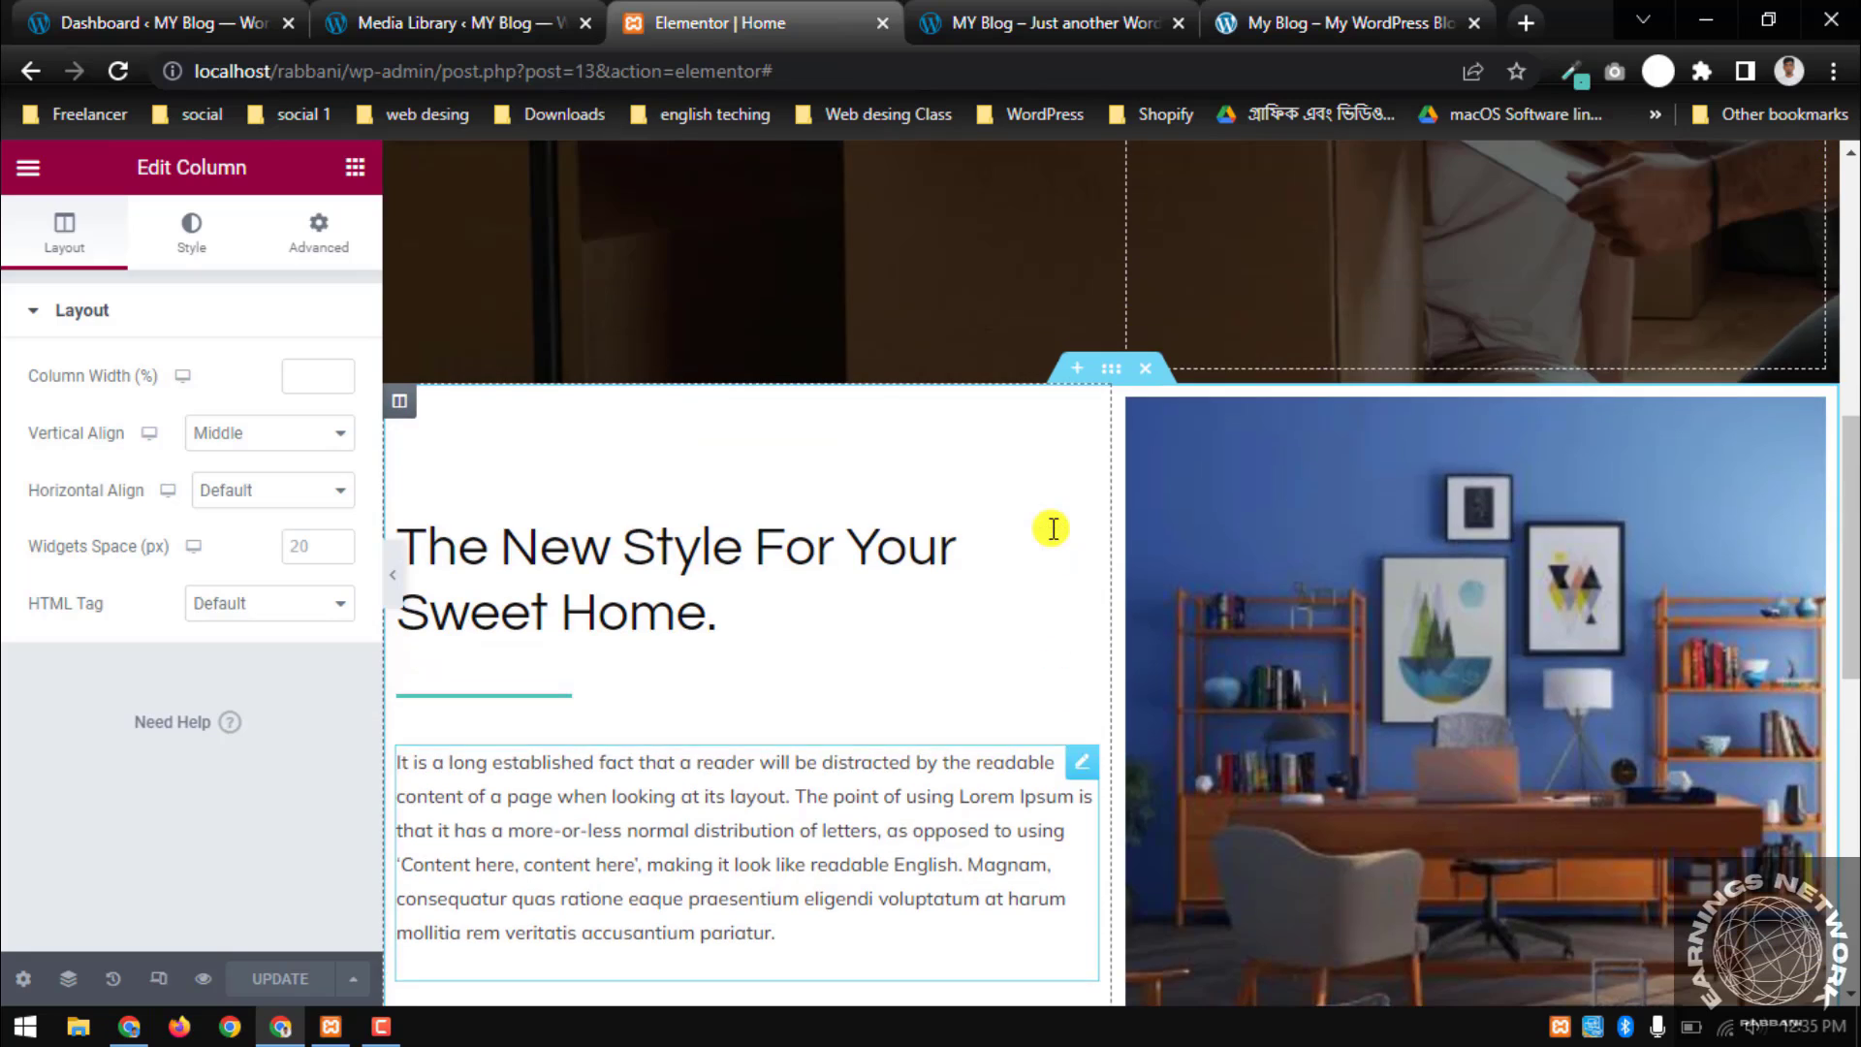
scroll(1056, 524, "up", 3)
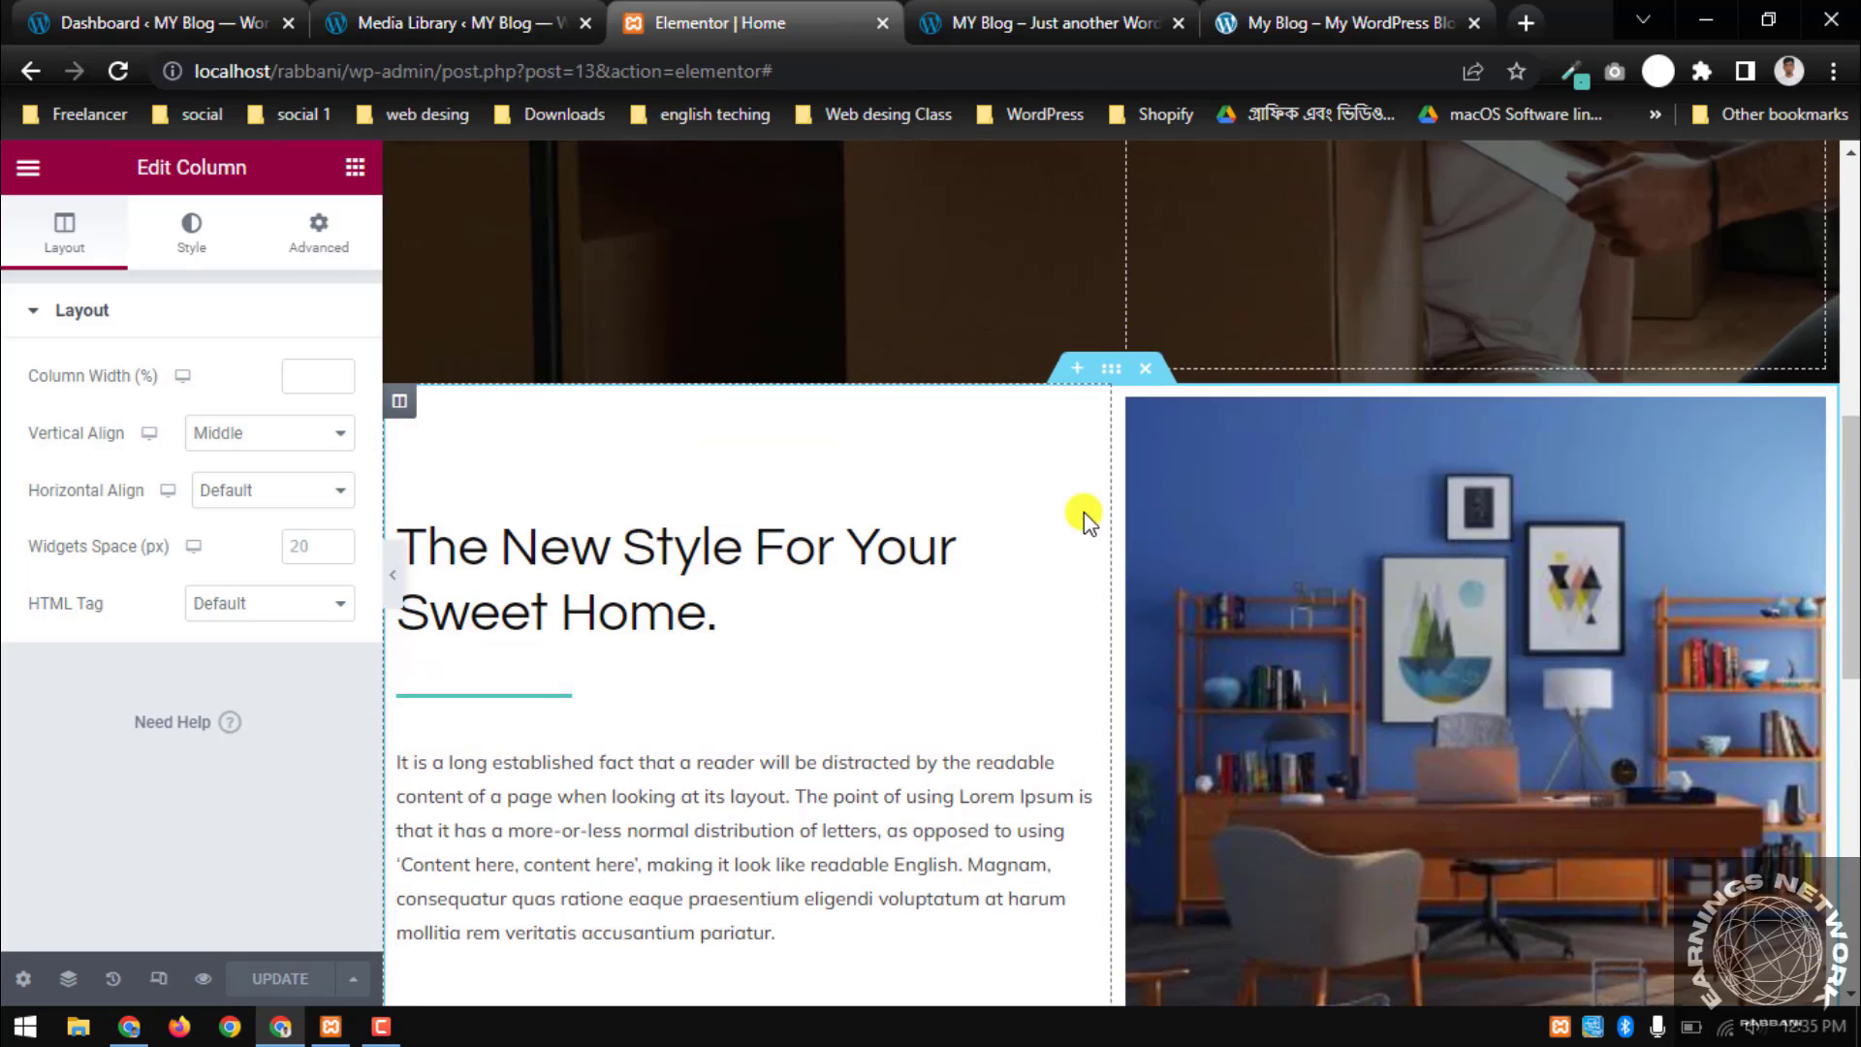
left_click(1083, 368)
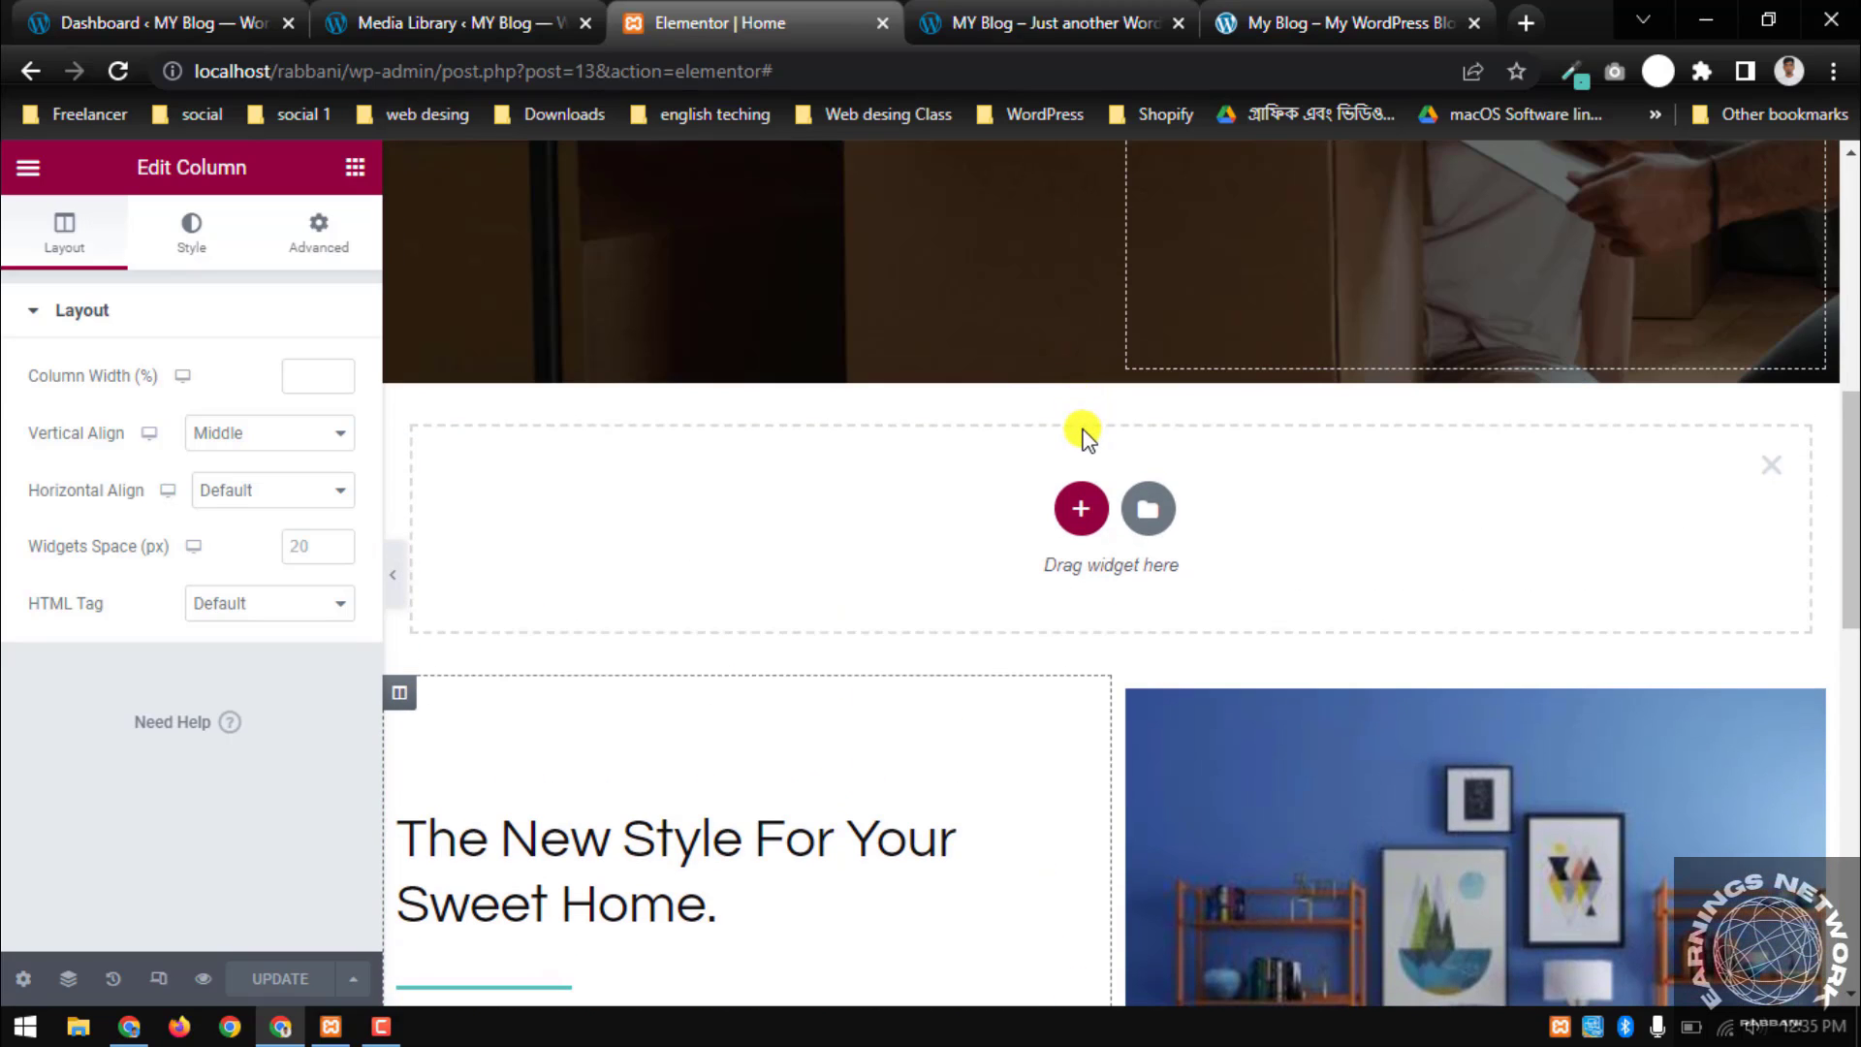
left_click(1082, 510)
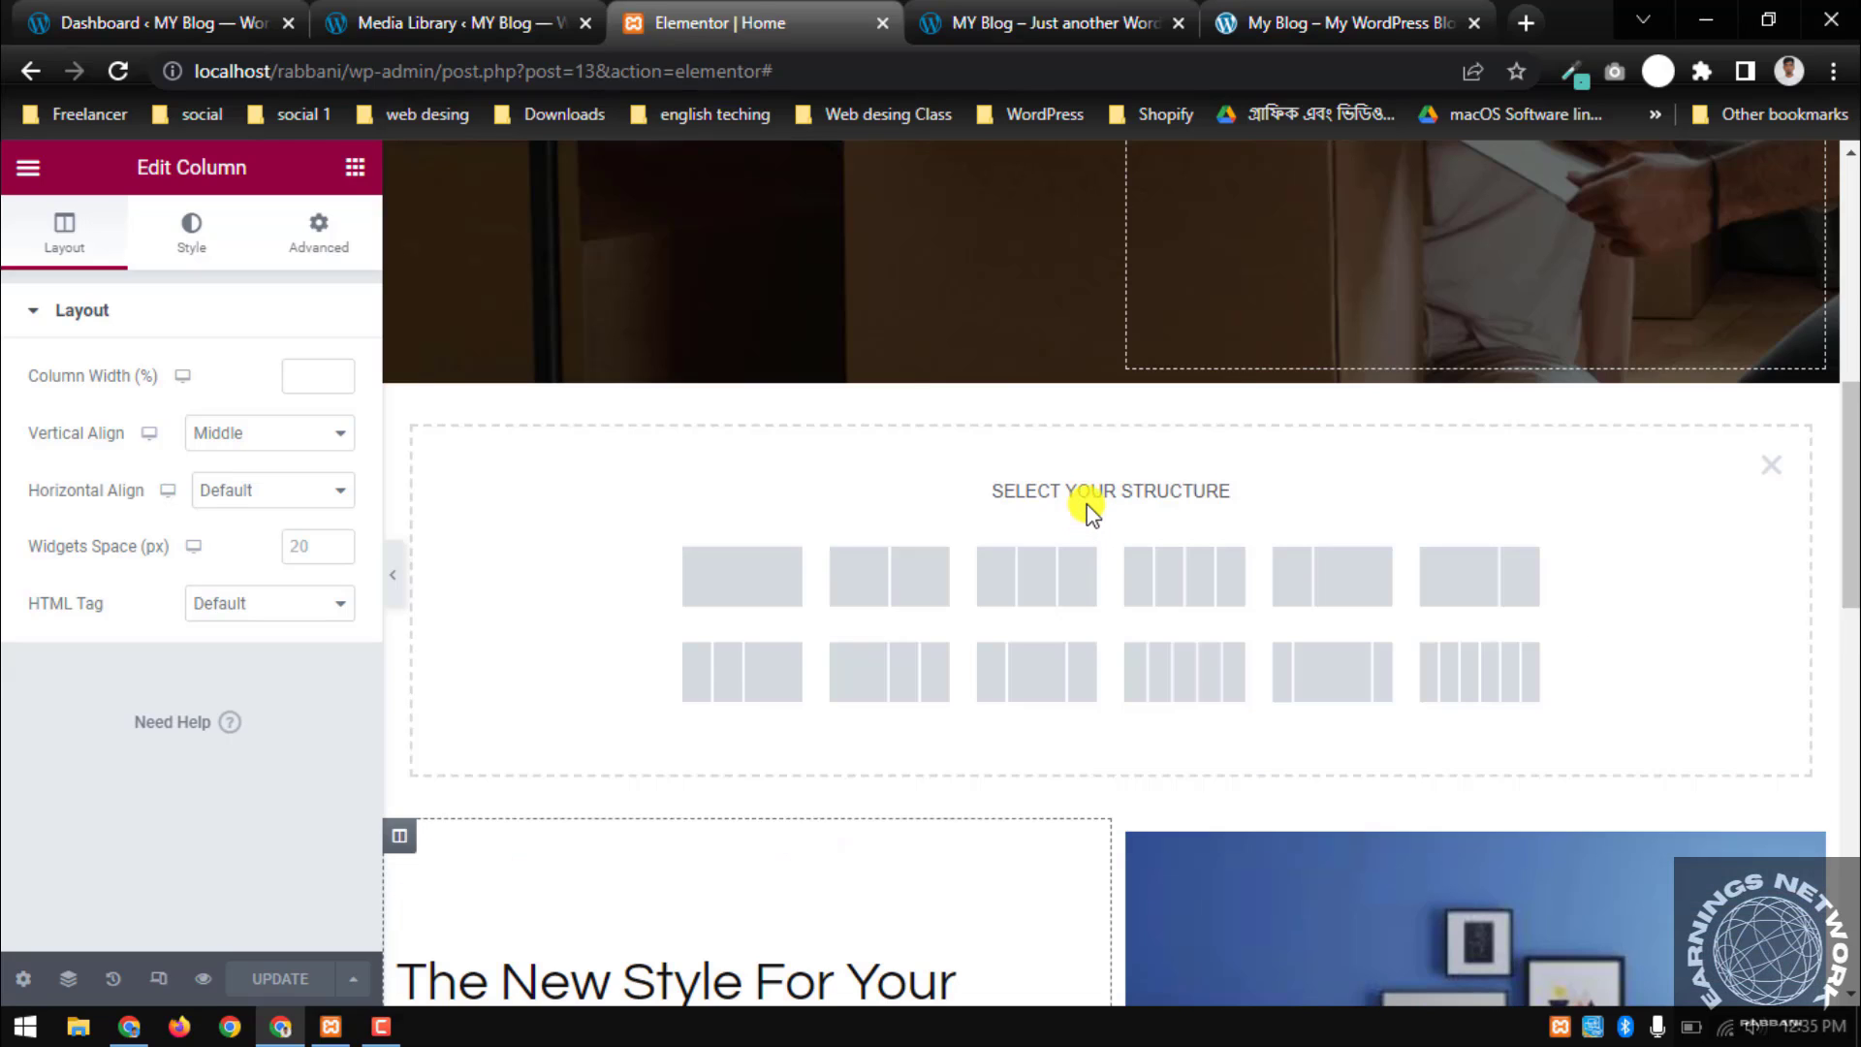
scroll(731, 490, "down", 1)
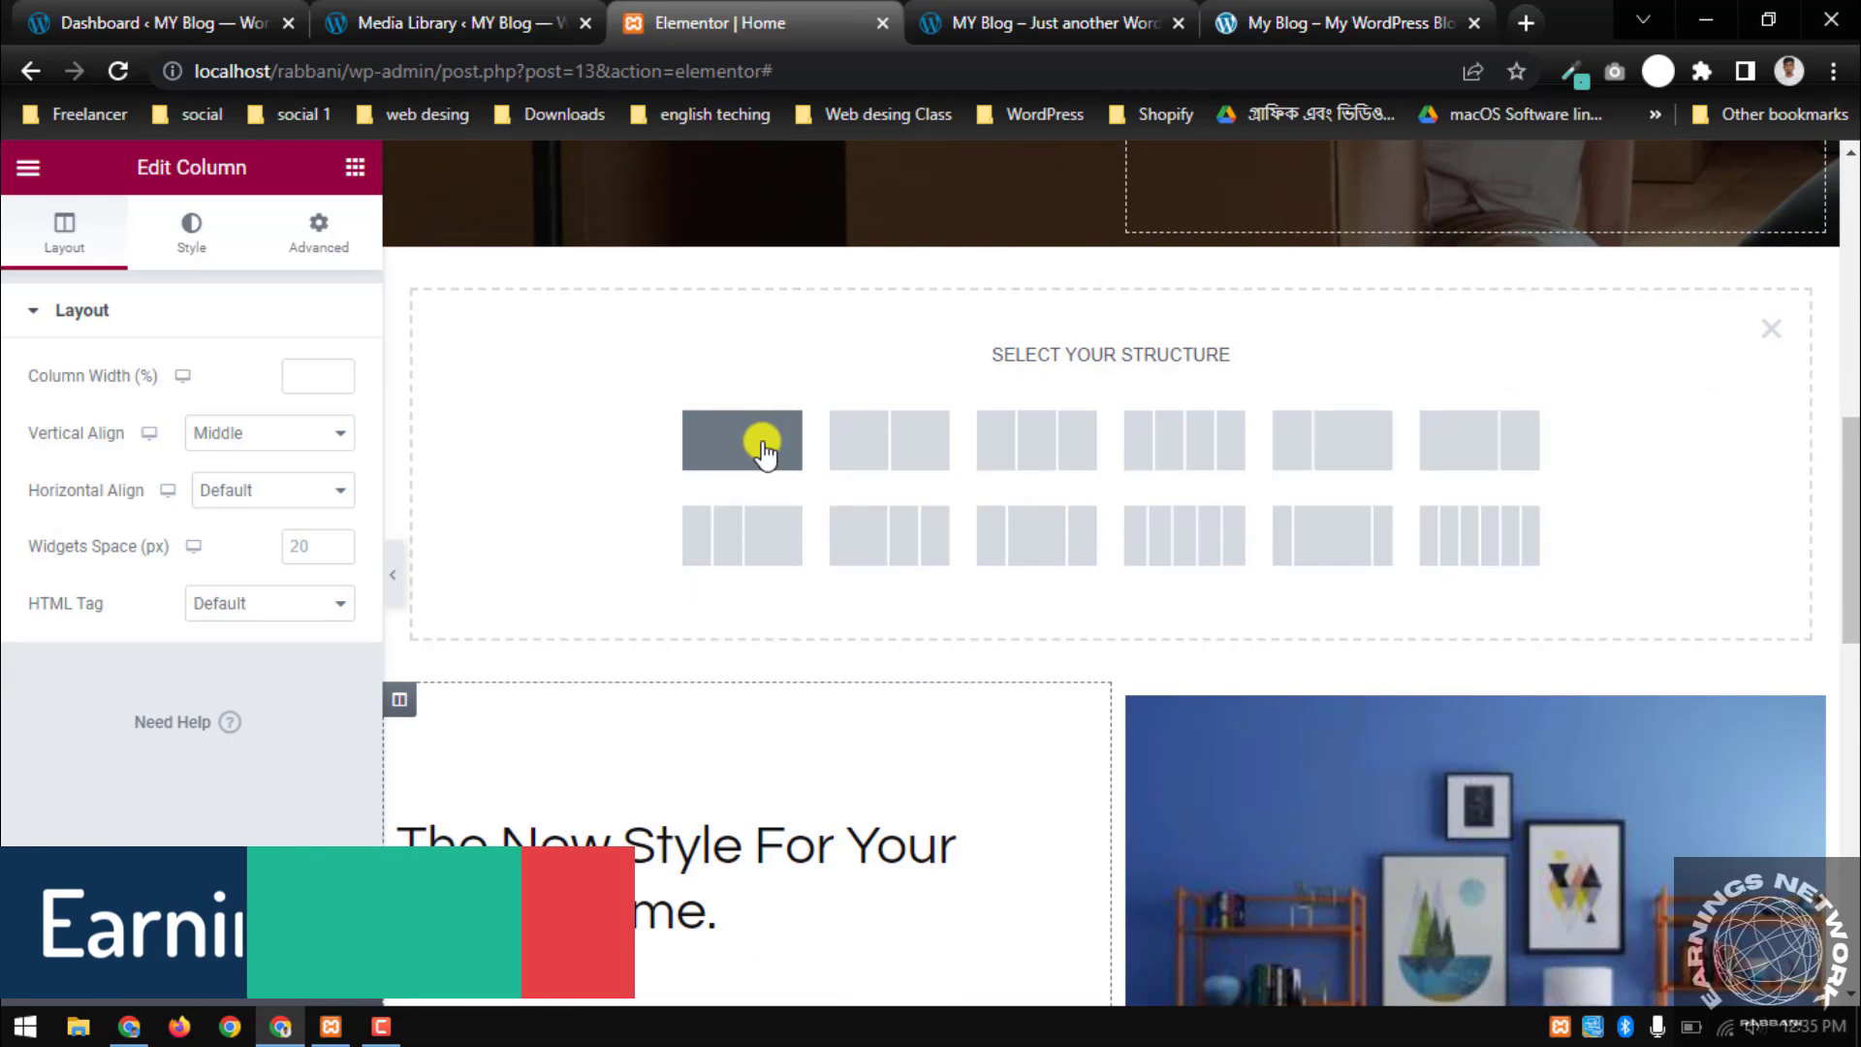
left_click(762, 450)
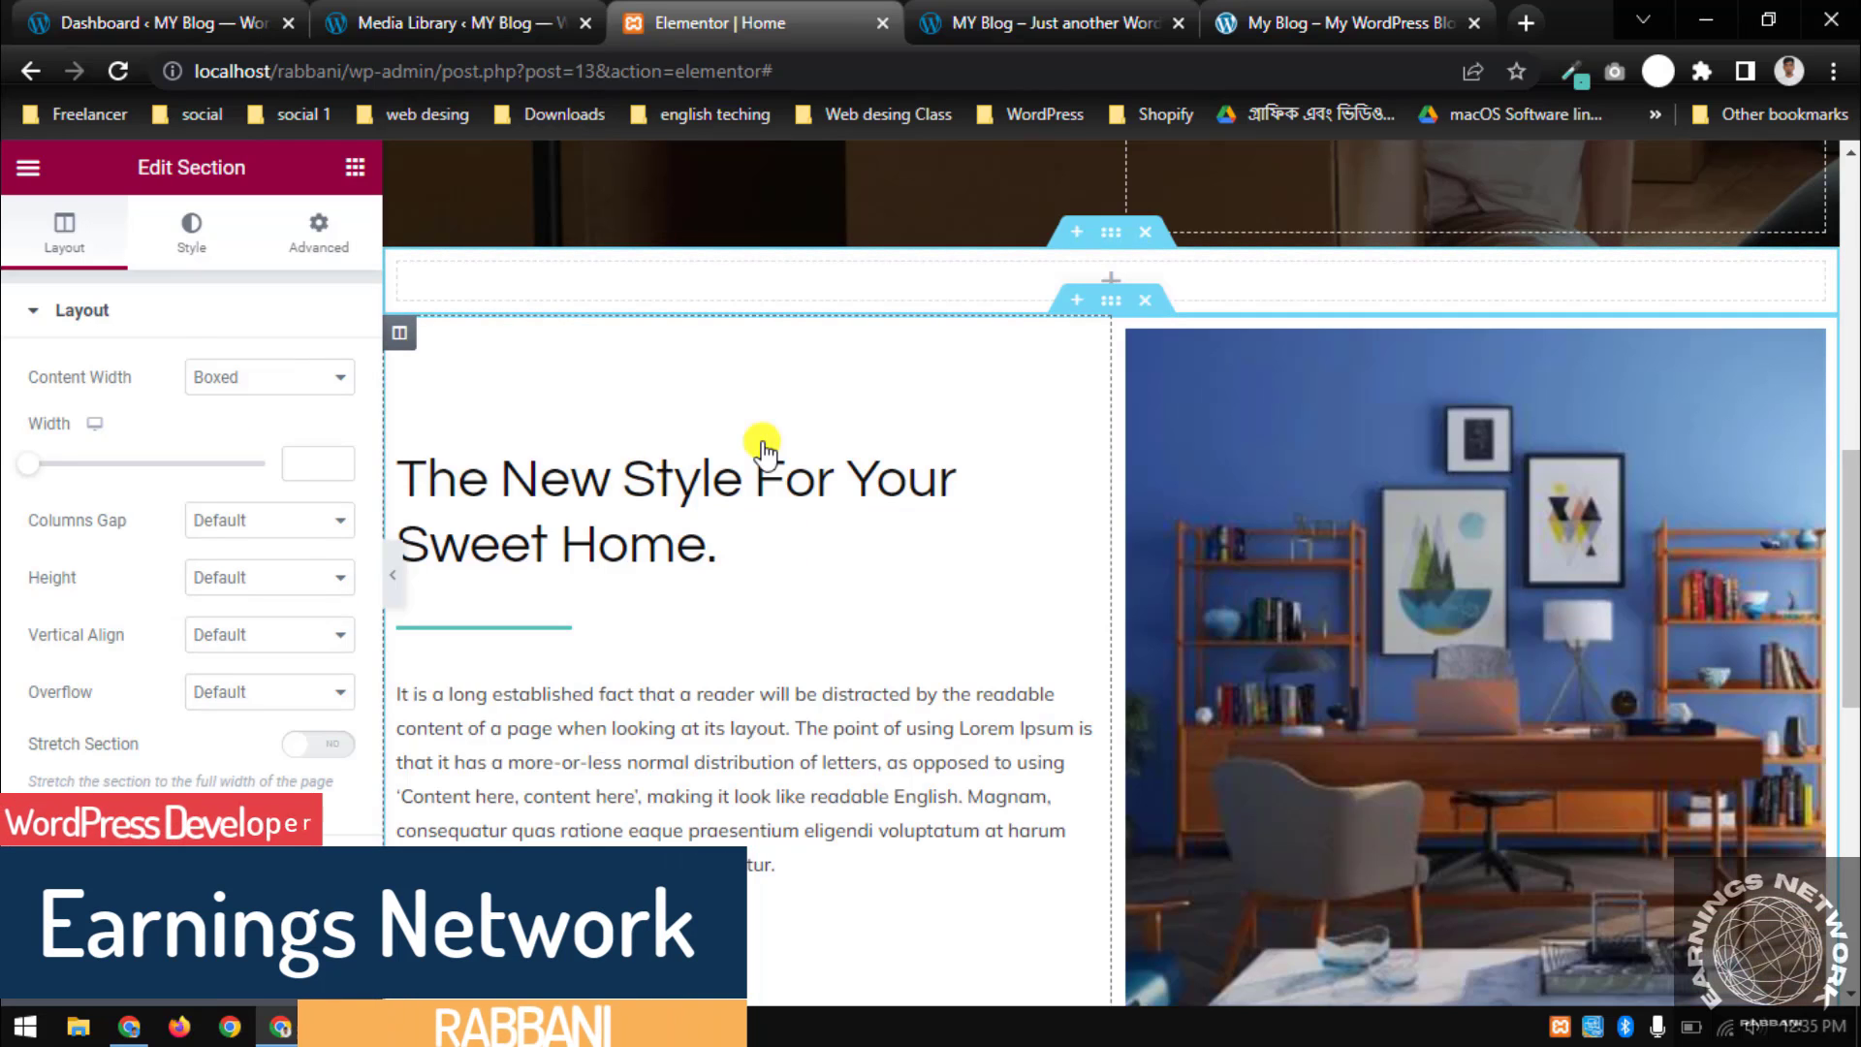
Add a Spacer widget to the empty section above the heading, set its space to 30 px and update the page
left_click(961, 280)
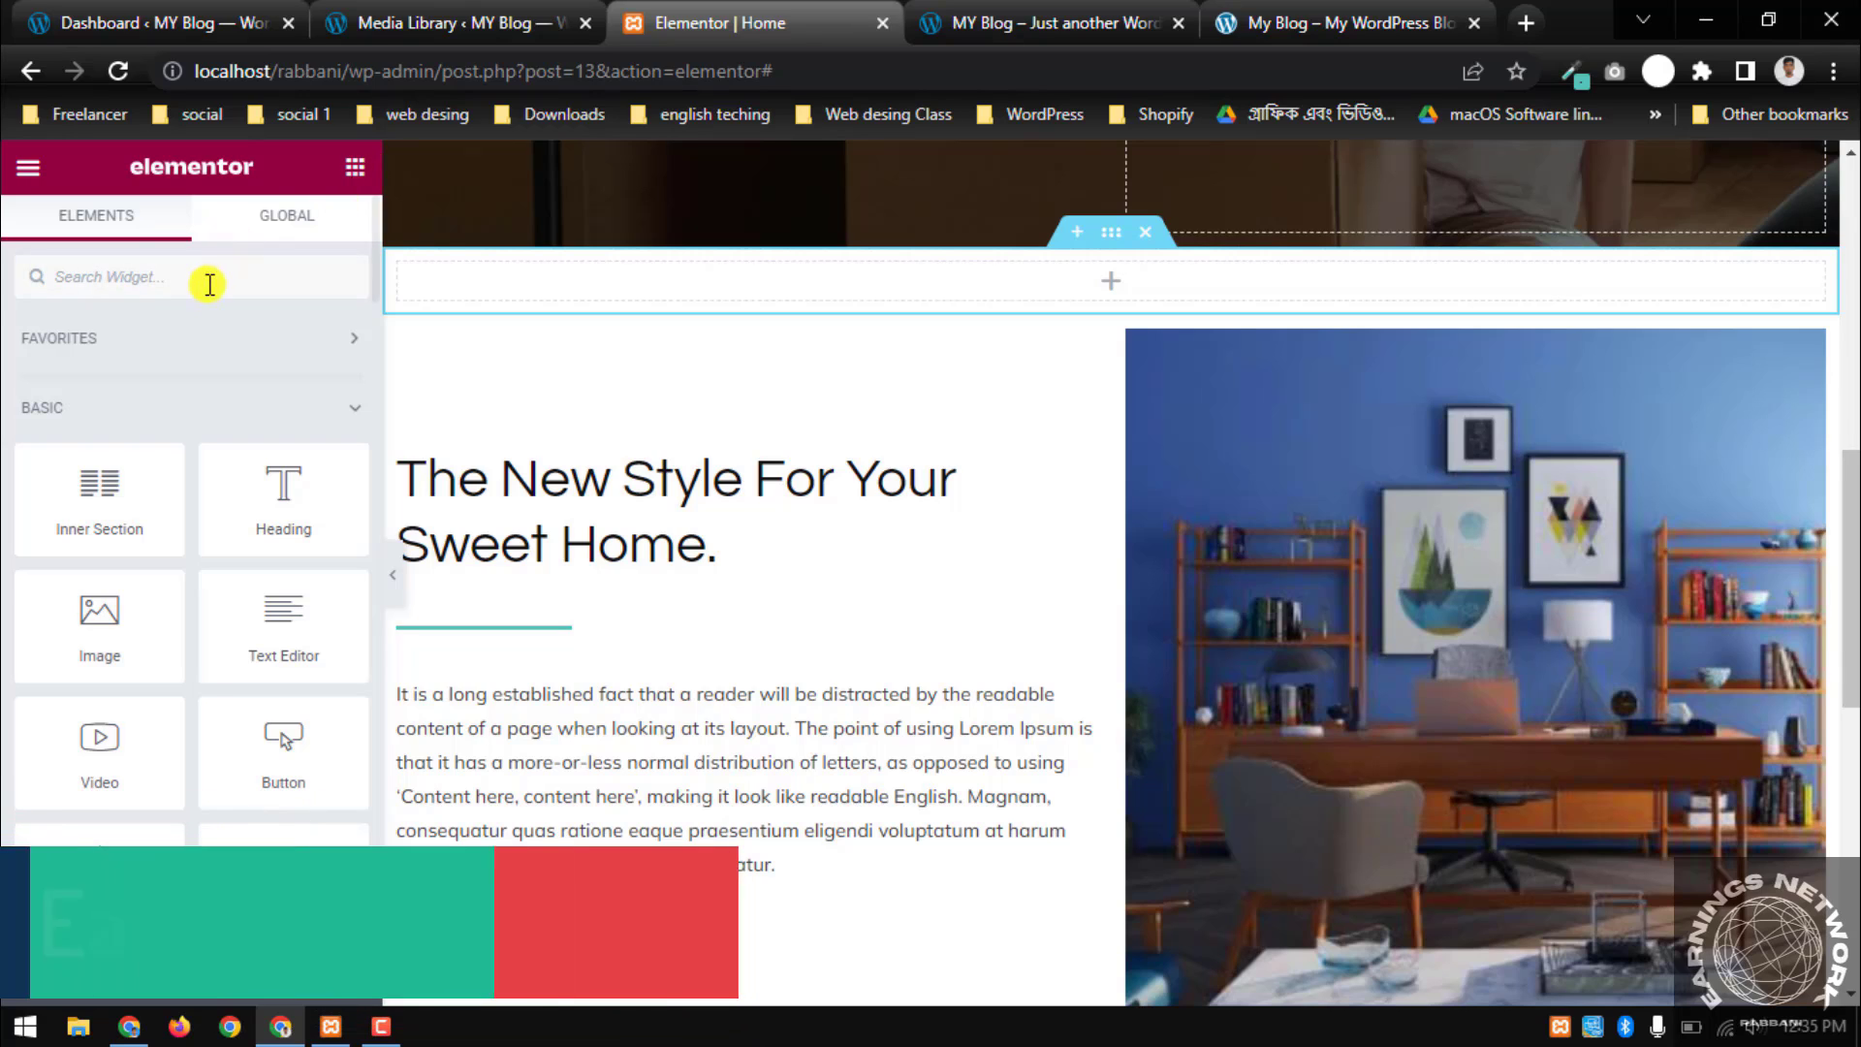
scroll(210, 284, "down", 3)
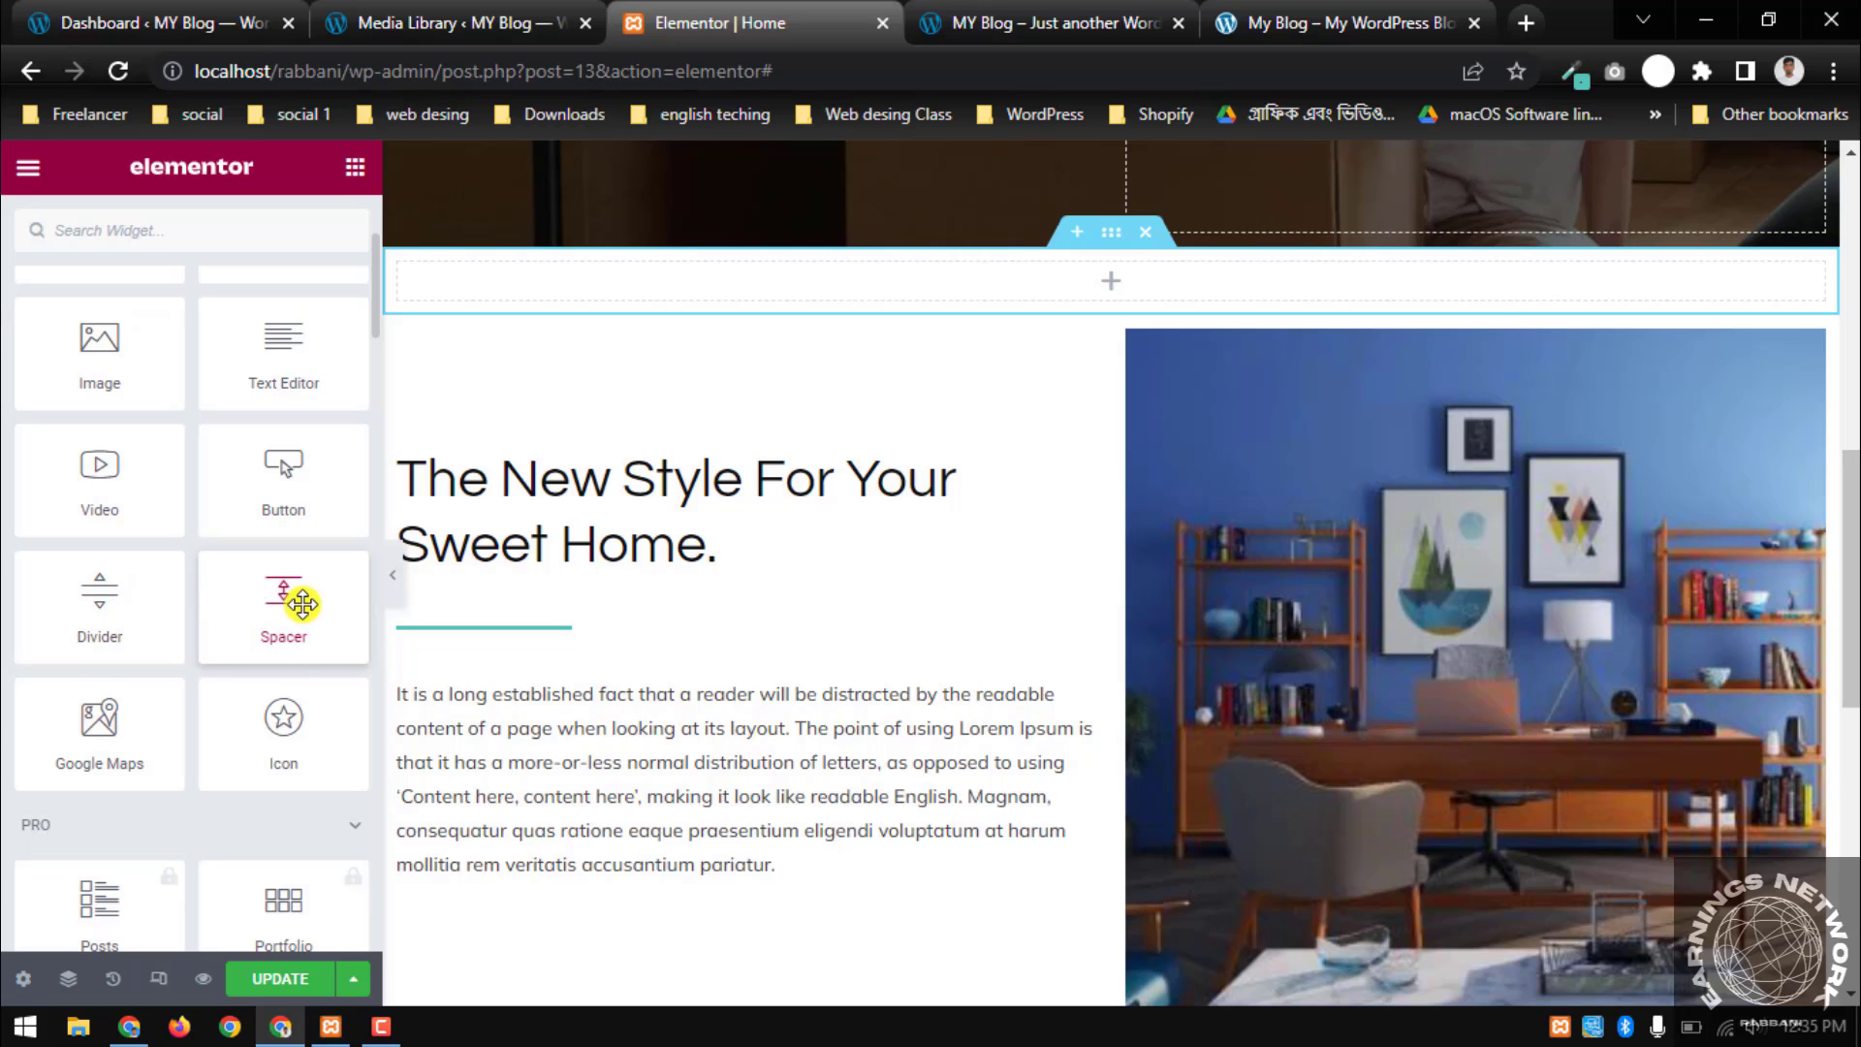
left_click_drag(301, 603, 1093, 288)
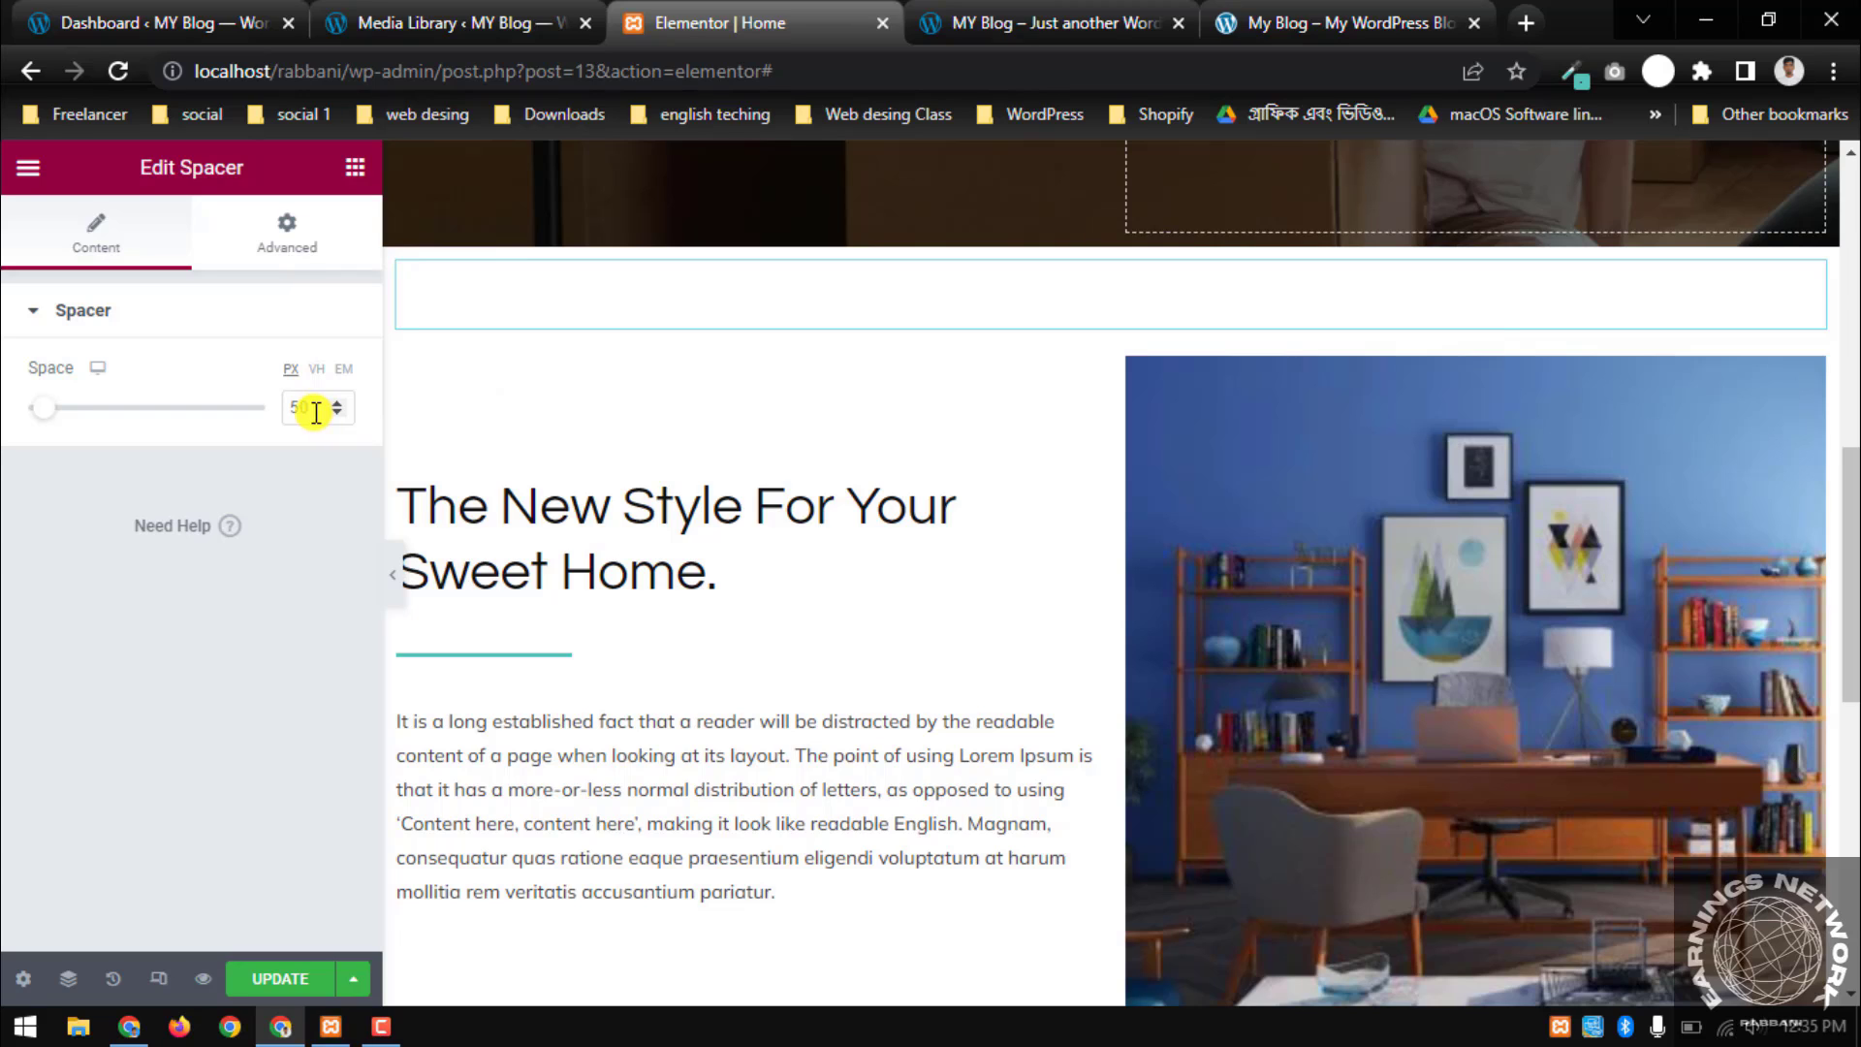
key("BackSpace")
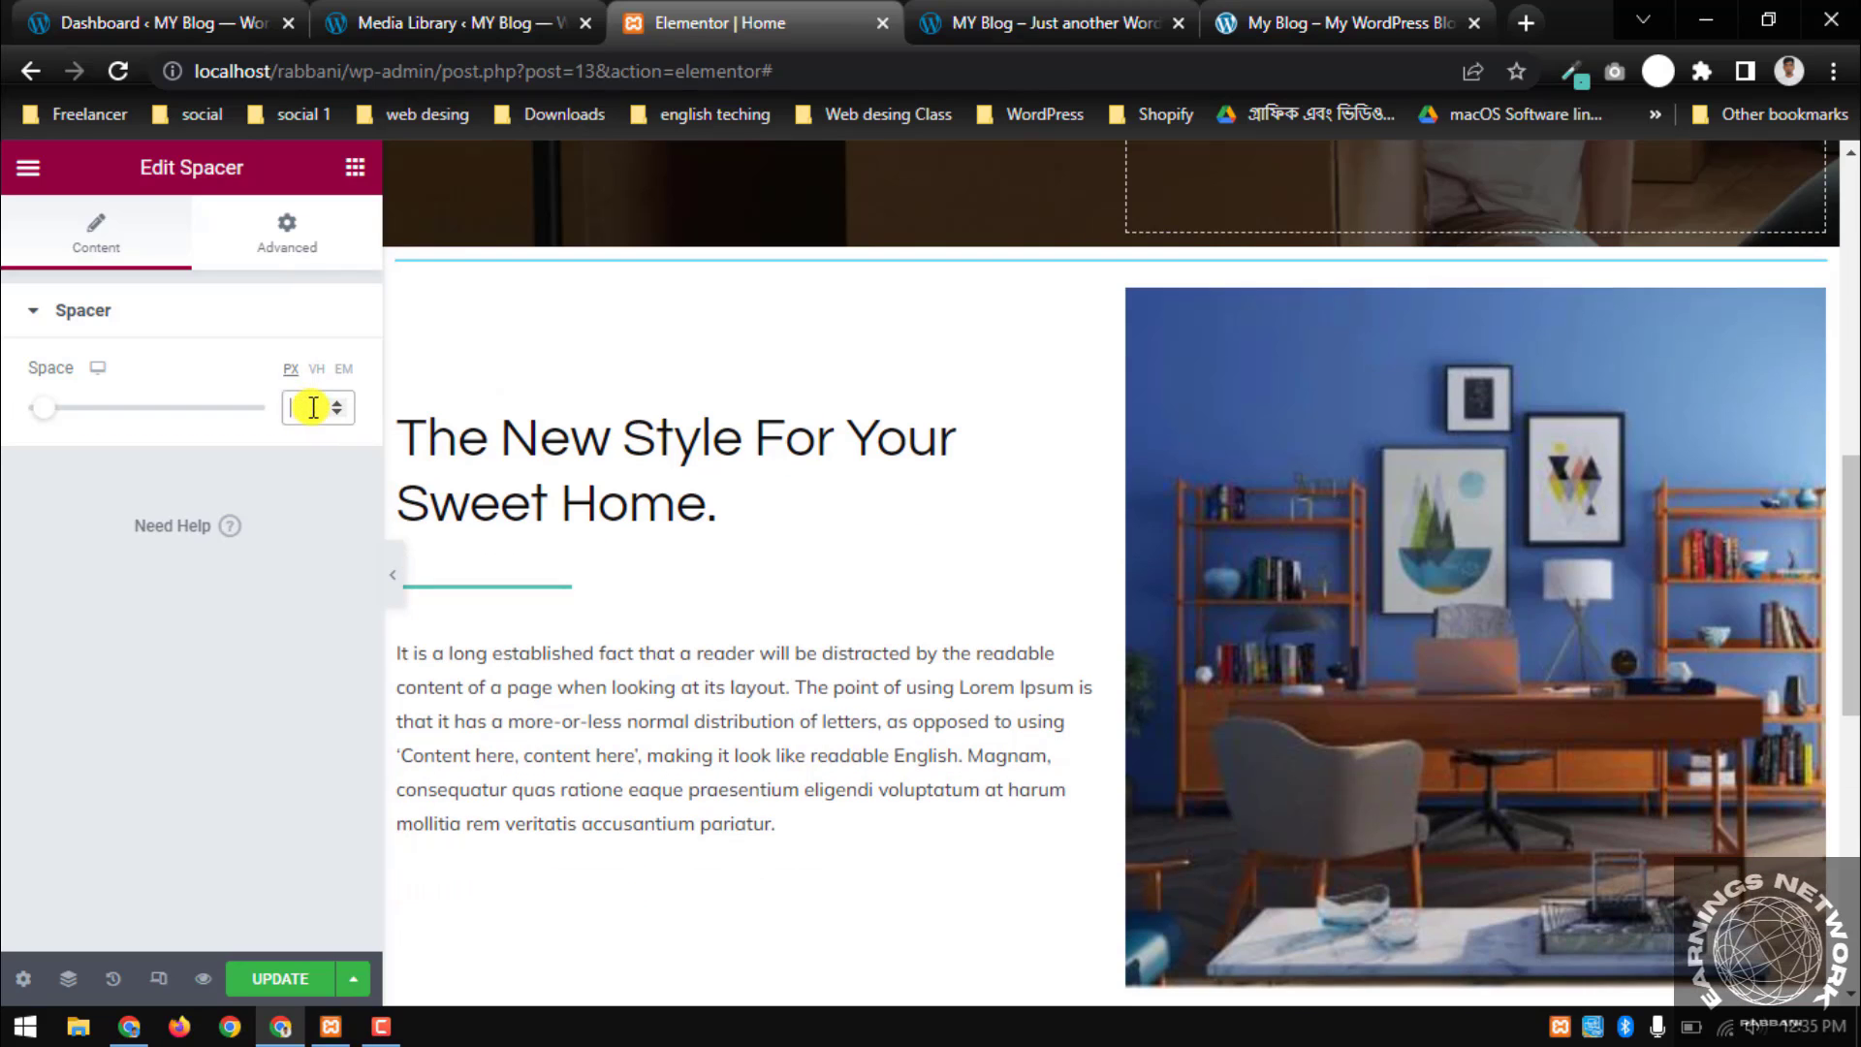
type("30")
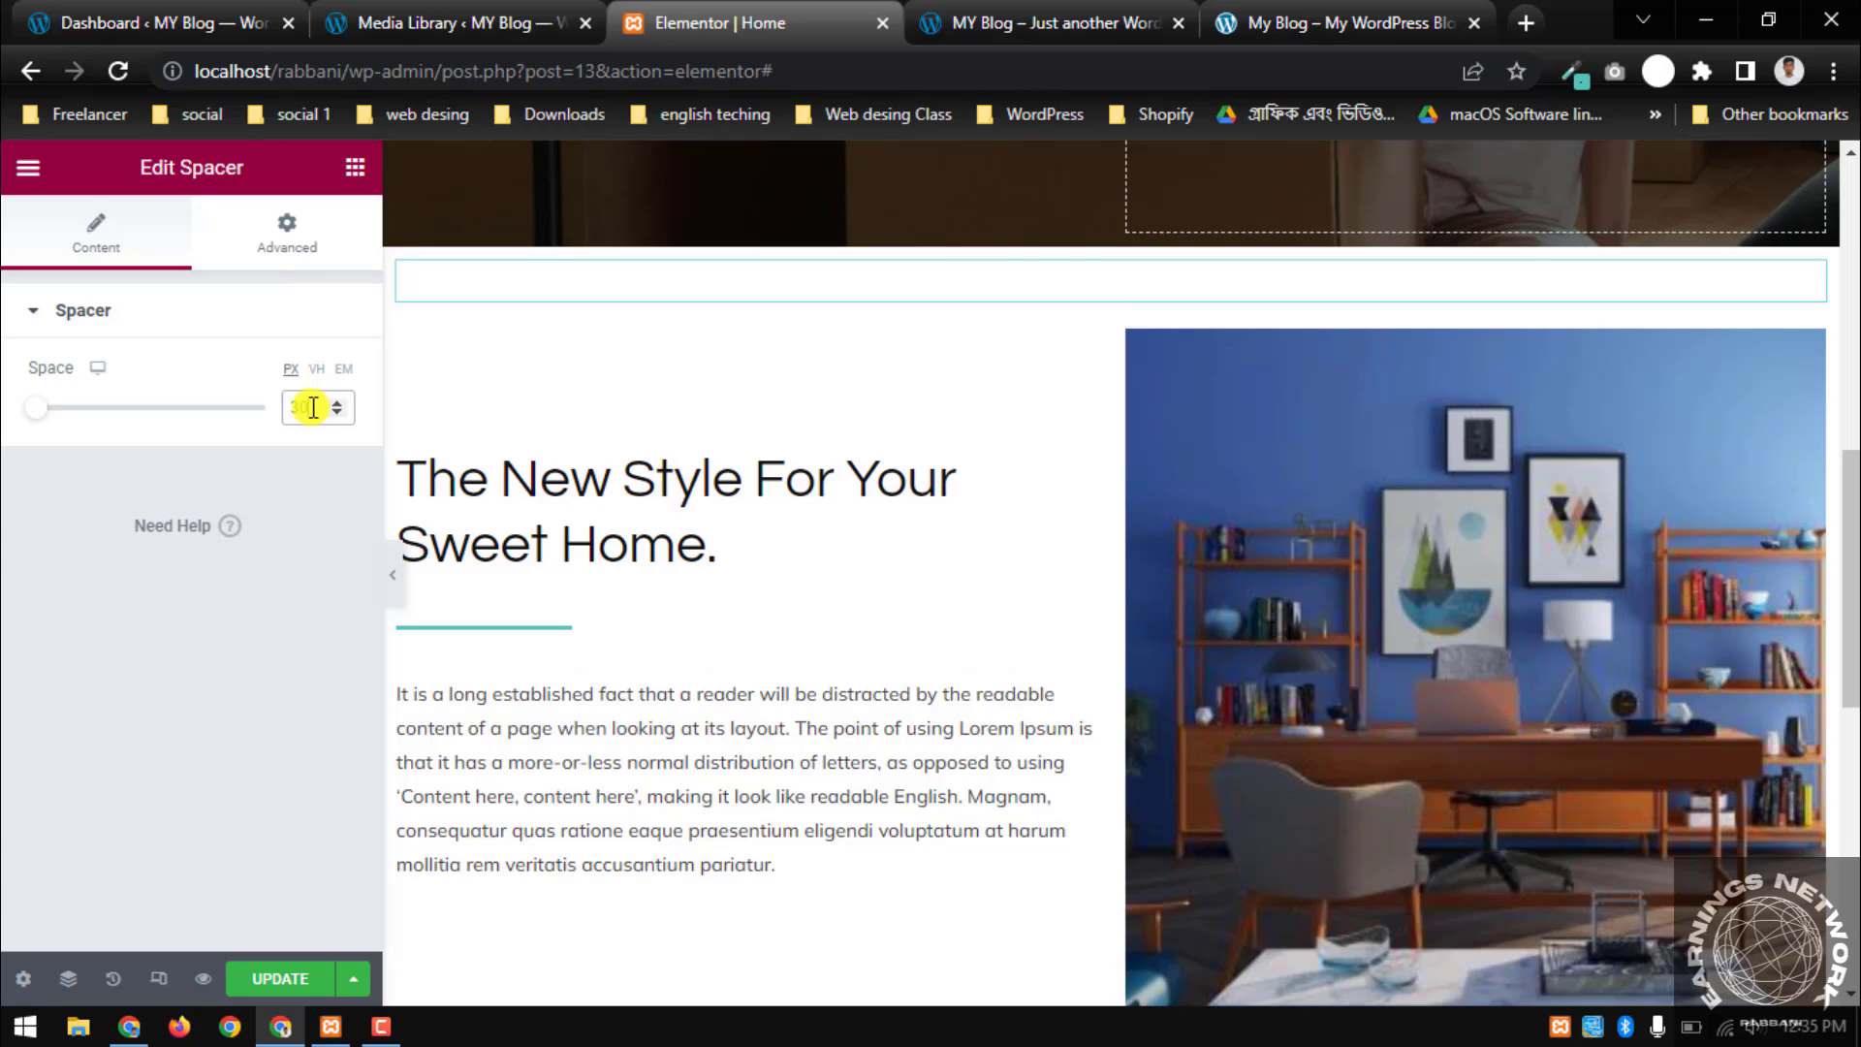
left_click(286, 974)
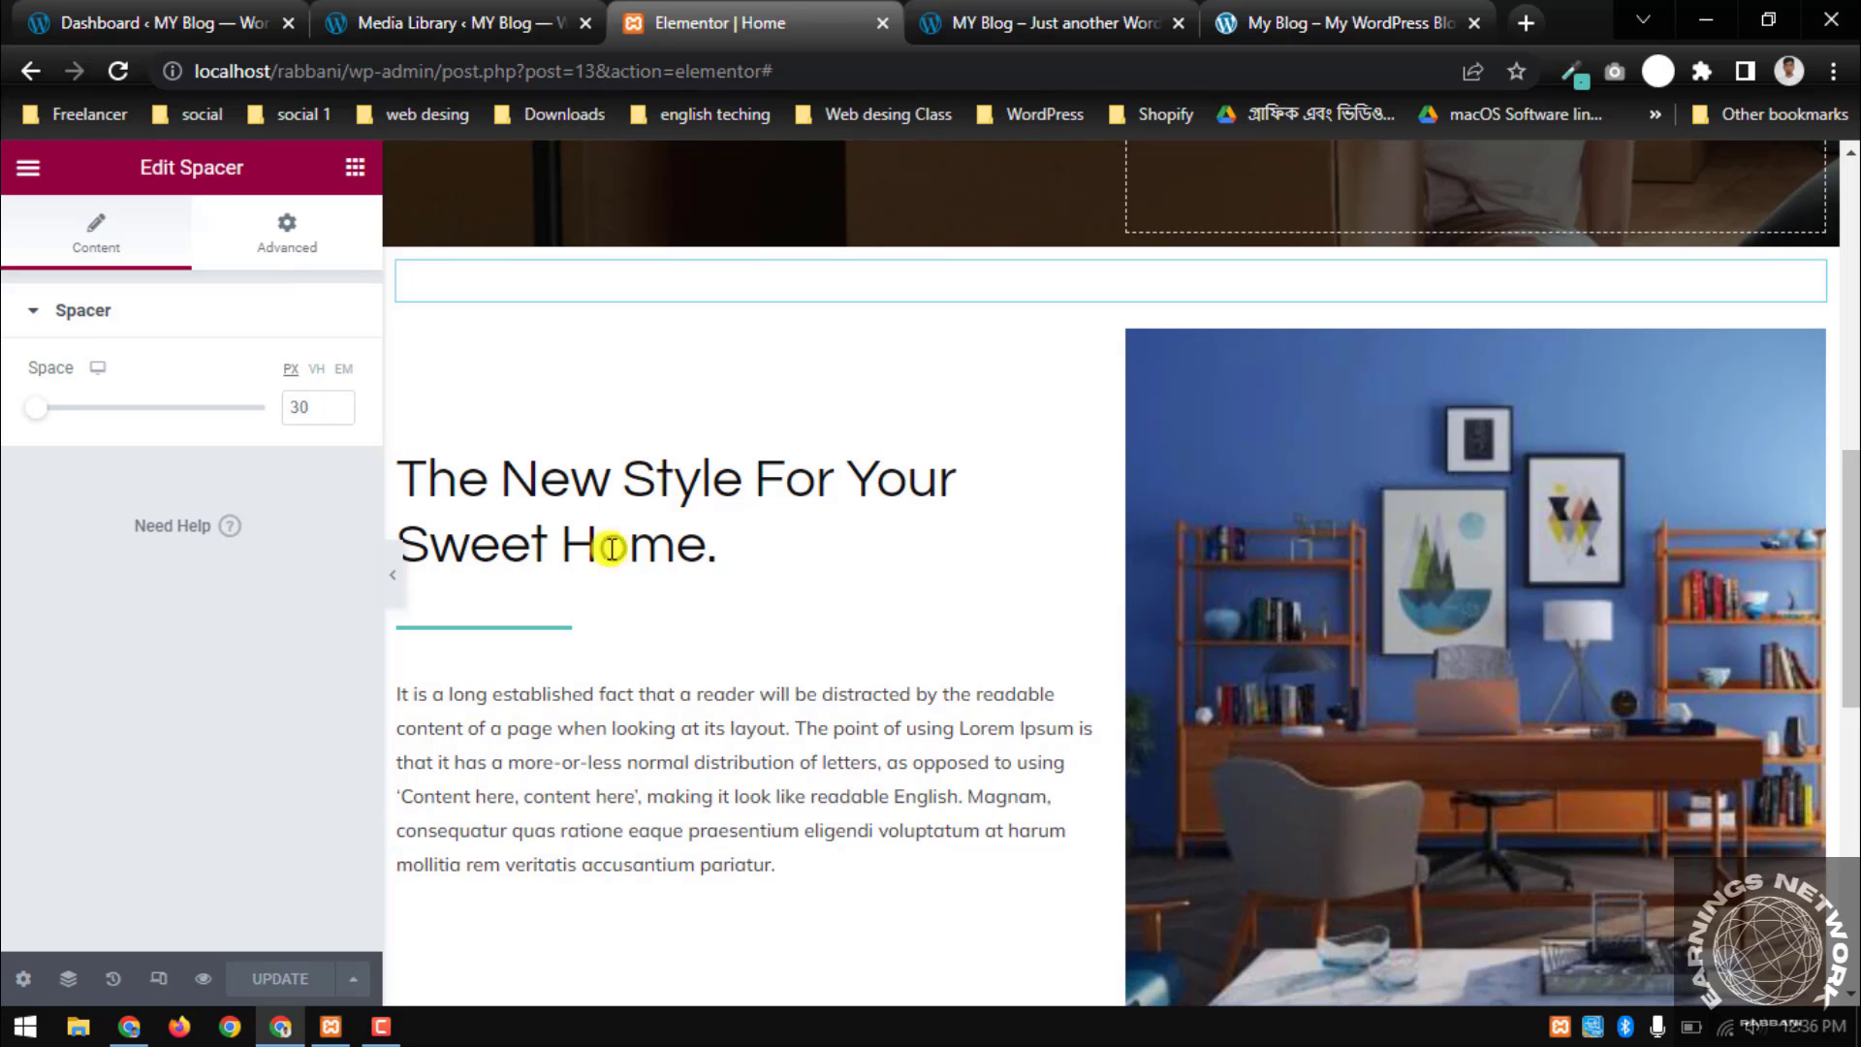
Add a single-column section directly below the "The New Style For Your Sweet Home." section
scroll(1031, 455, "down", 5)
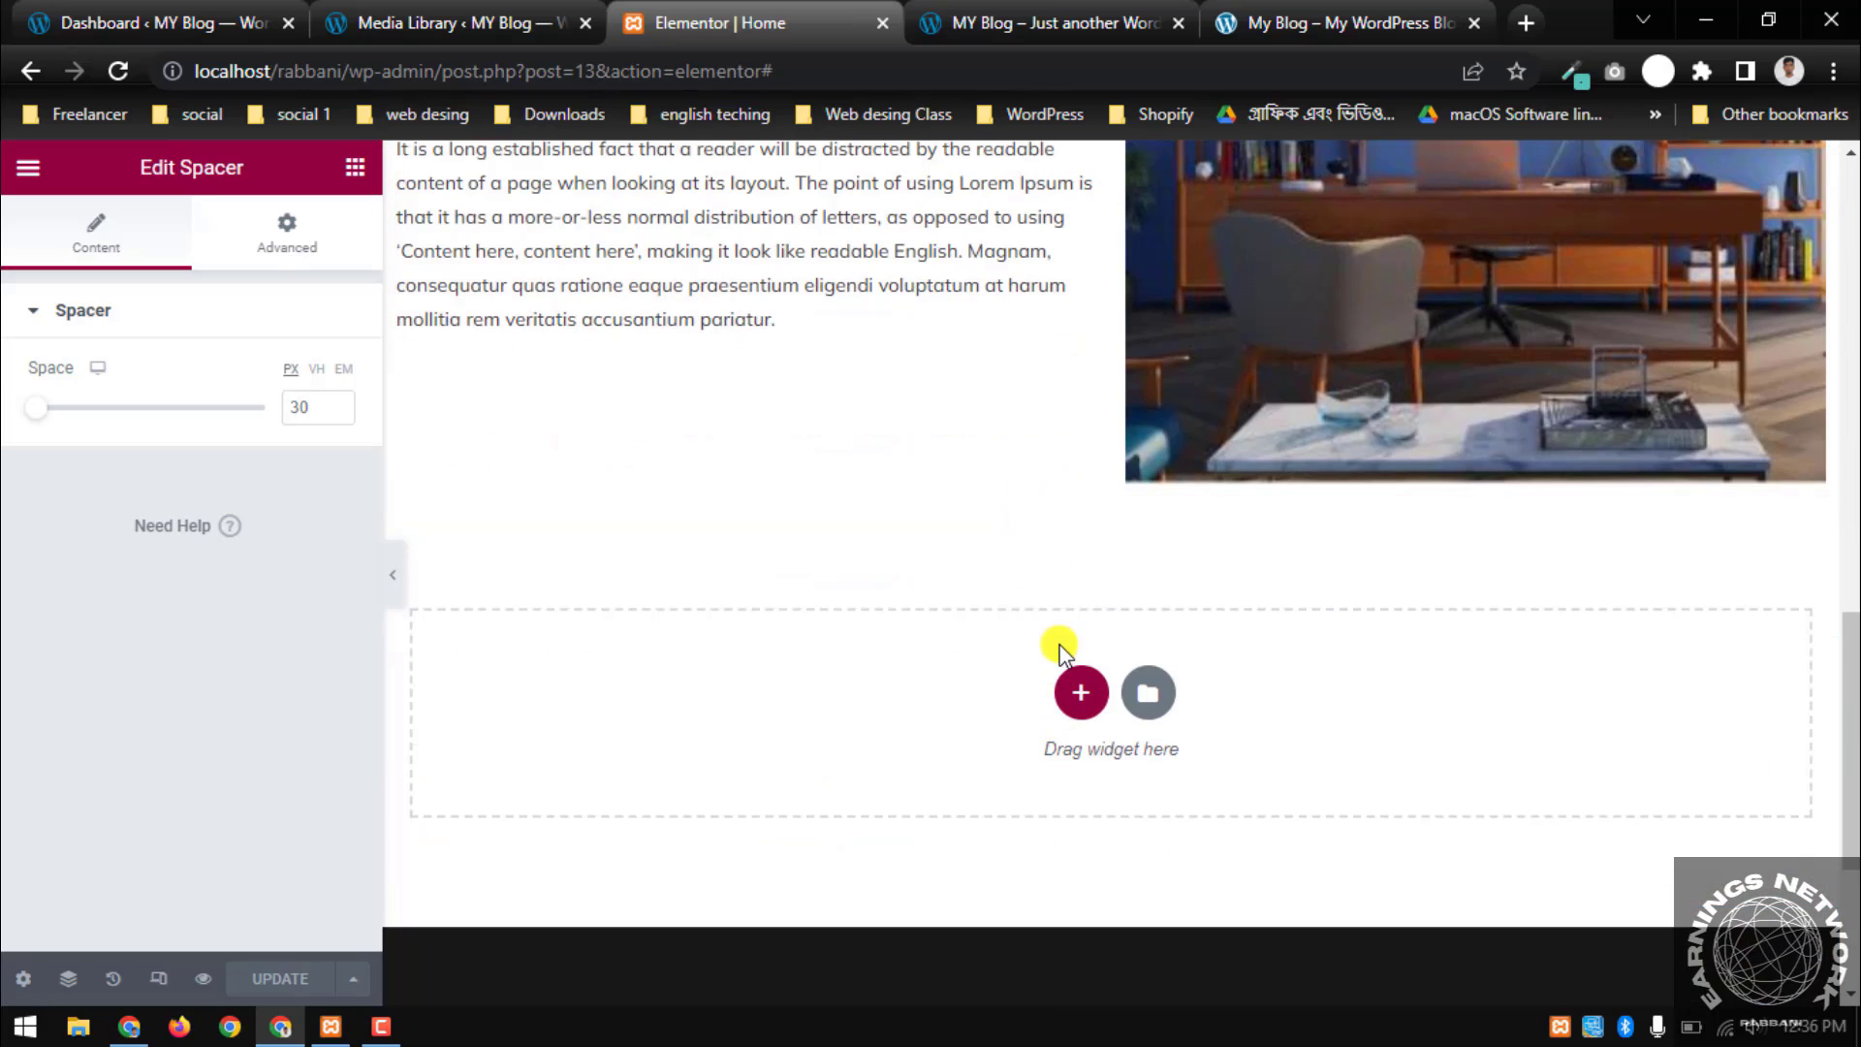
left_click(1082, 694)
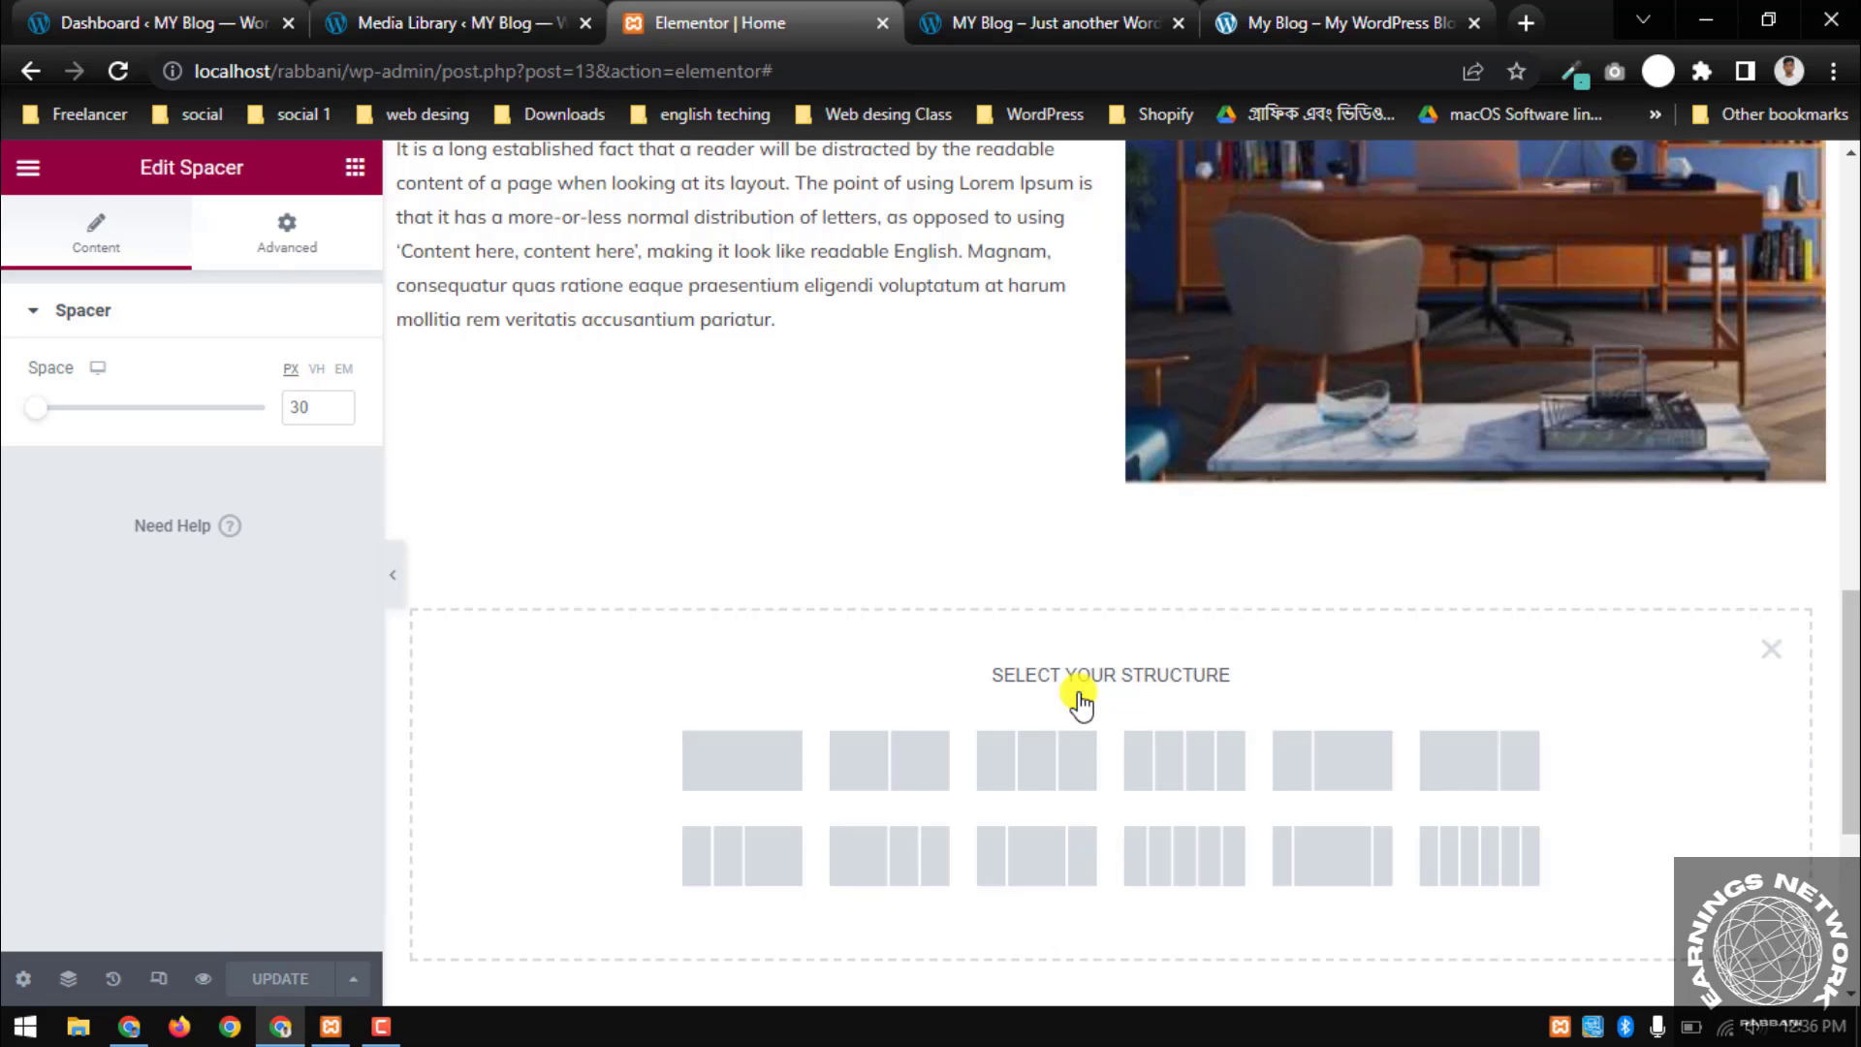
left_click(756, 731)
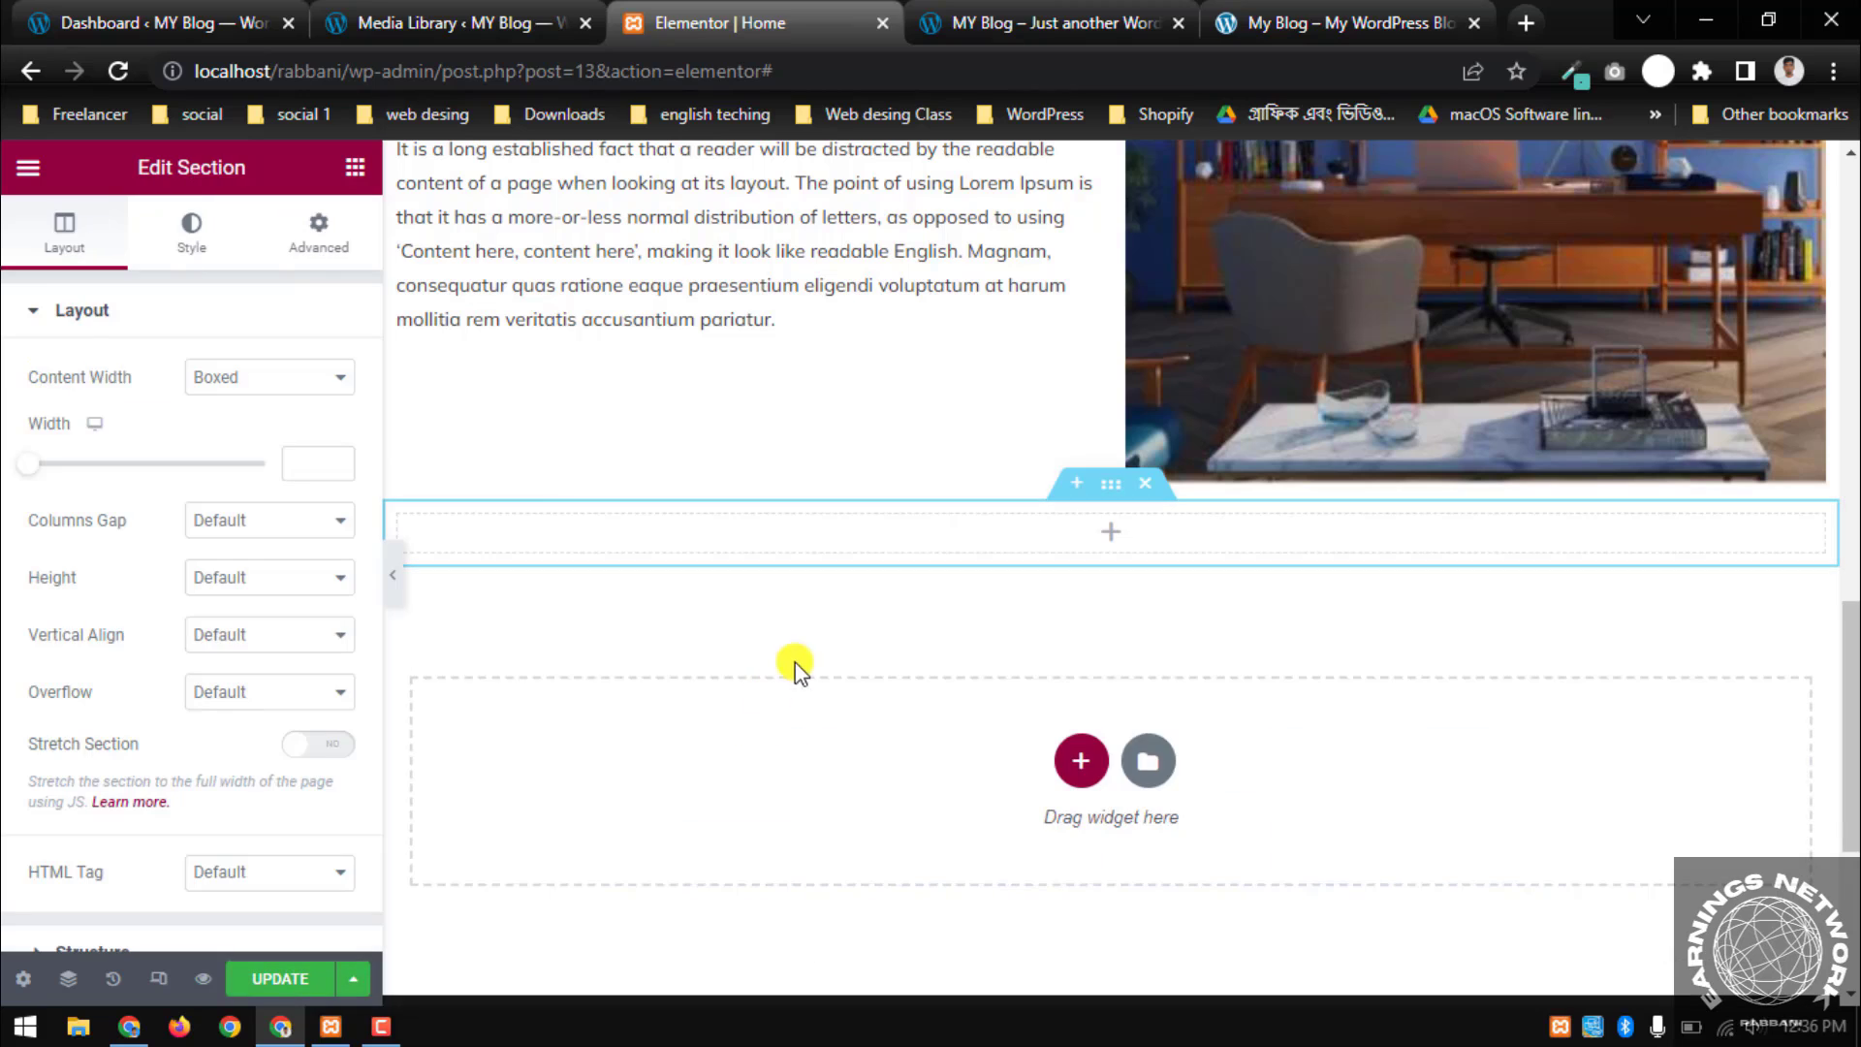
Place a Spacer widget in the empty section below the office image, set its space to 30 px and update the page
left_click(854, 547)
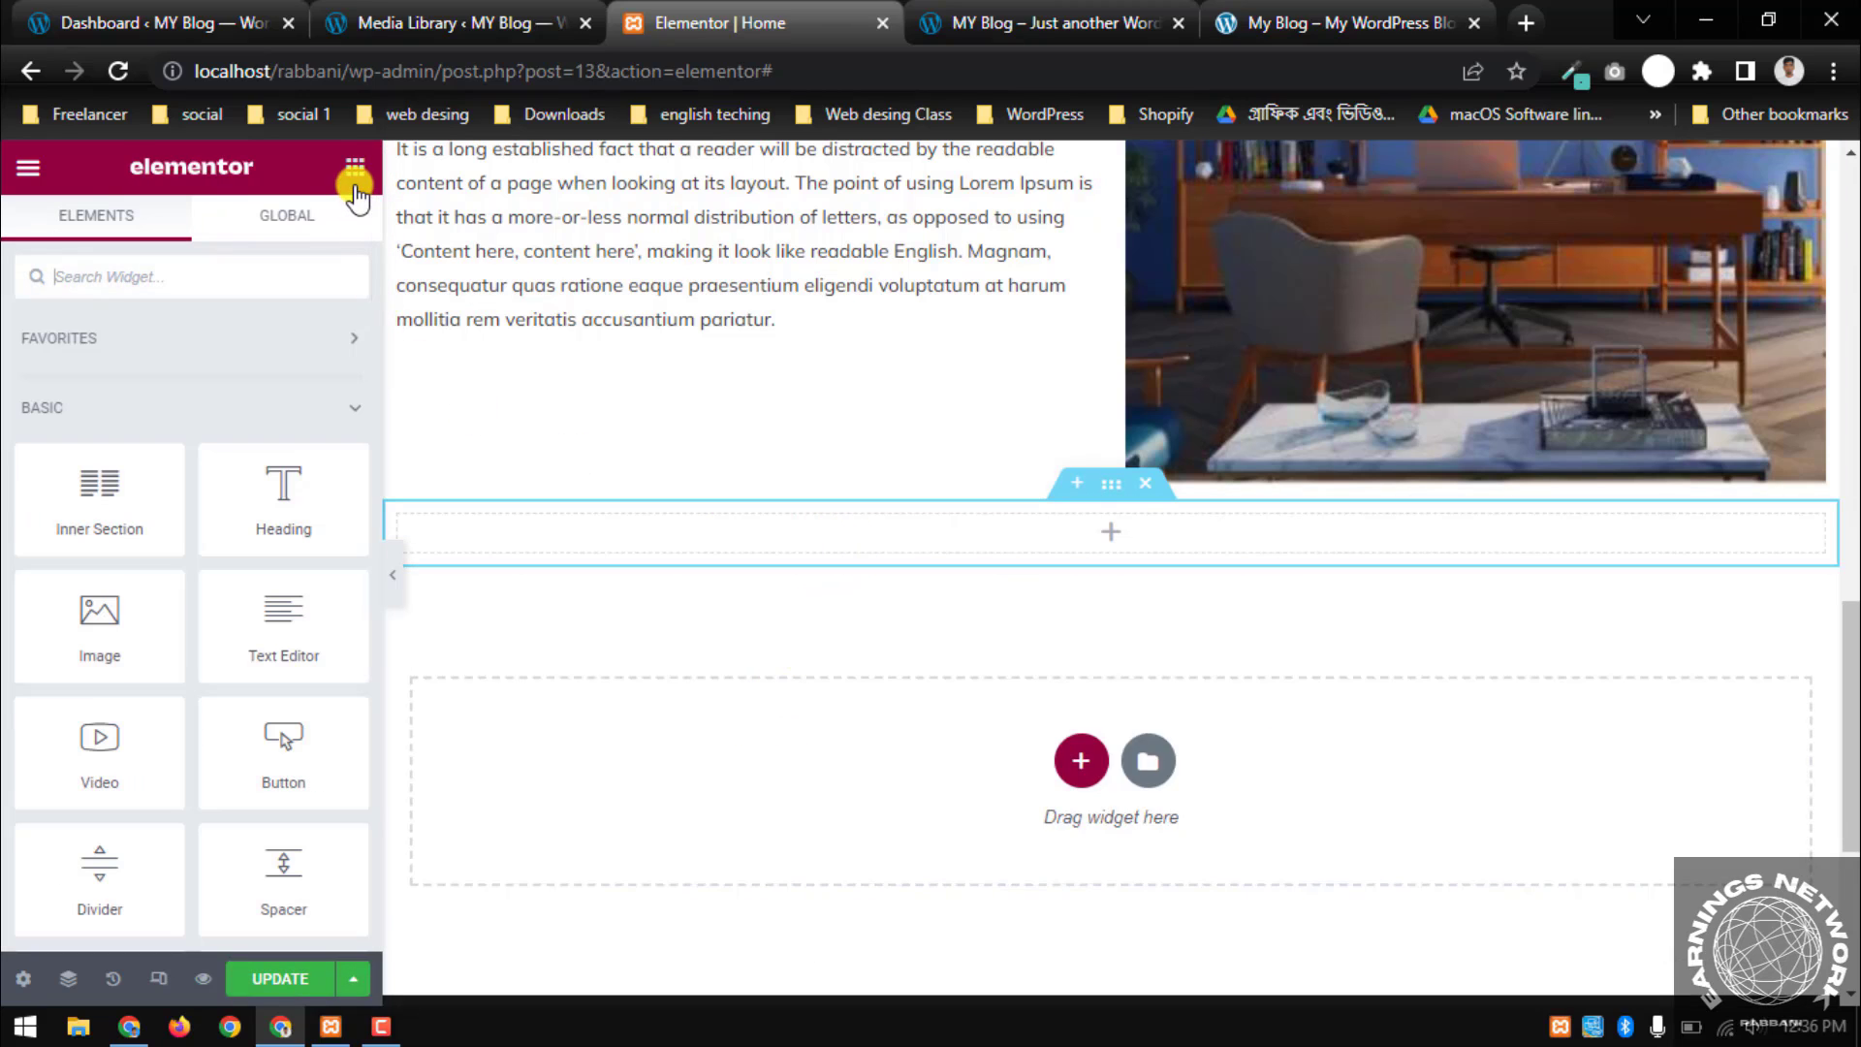
scroll(252, 388, "down", 3)
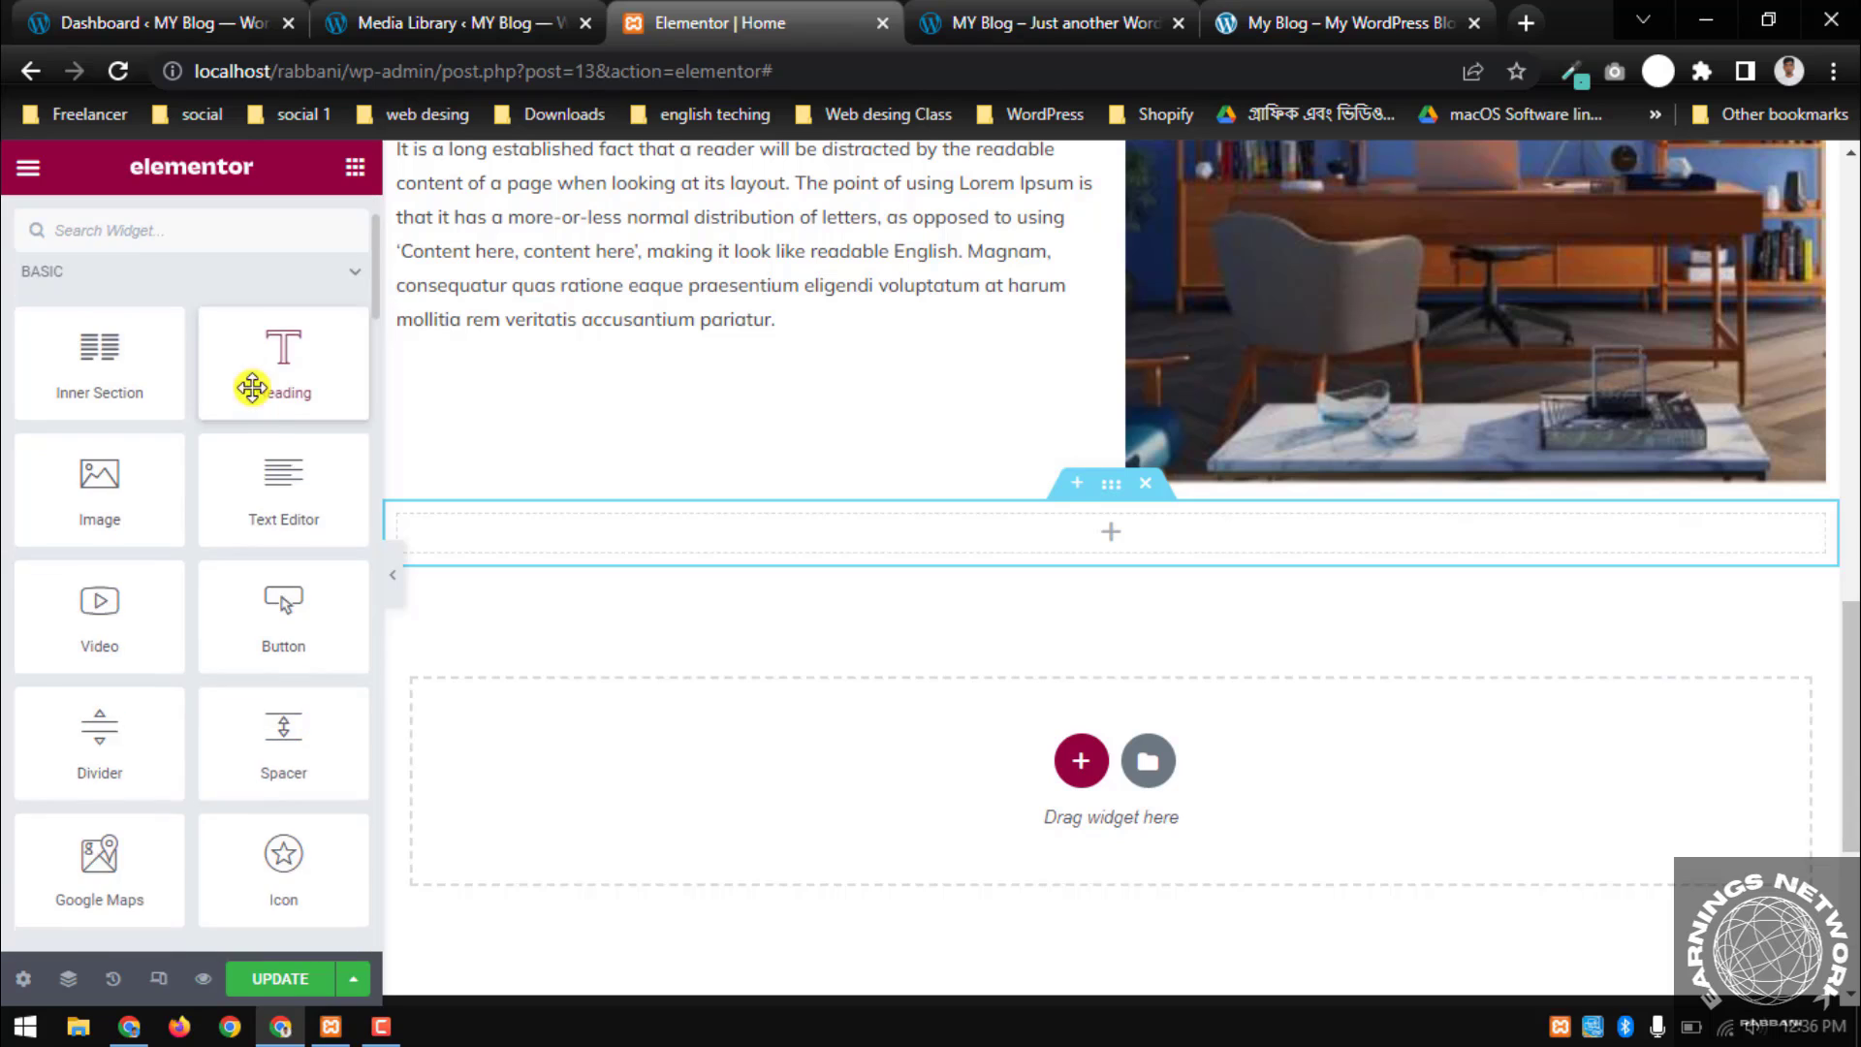
left_click_drag(282, 590, 1114, 535)
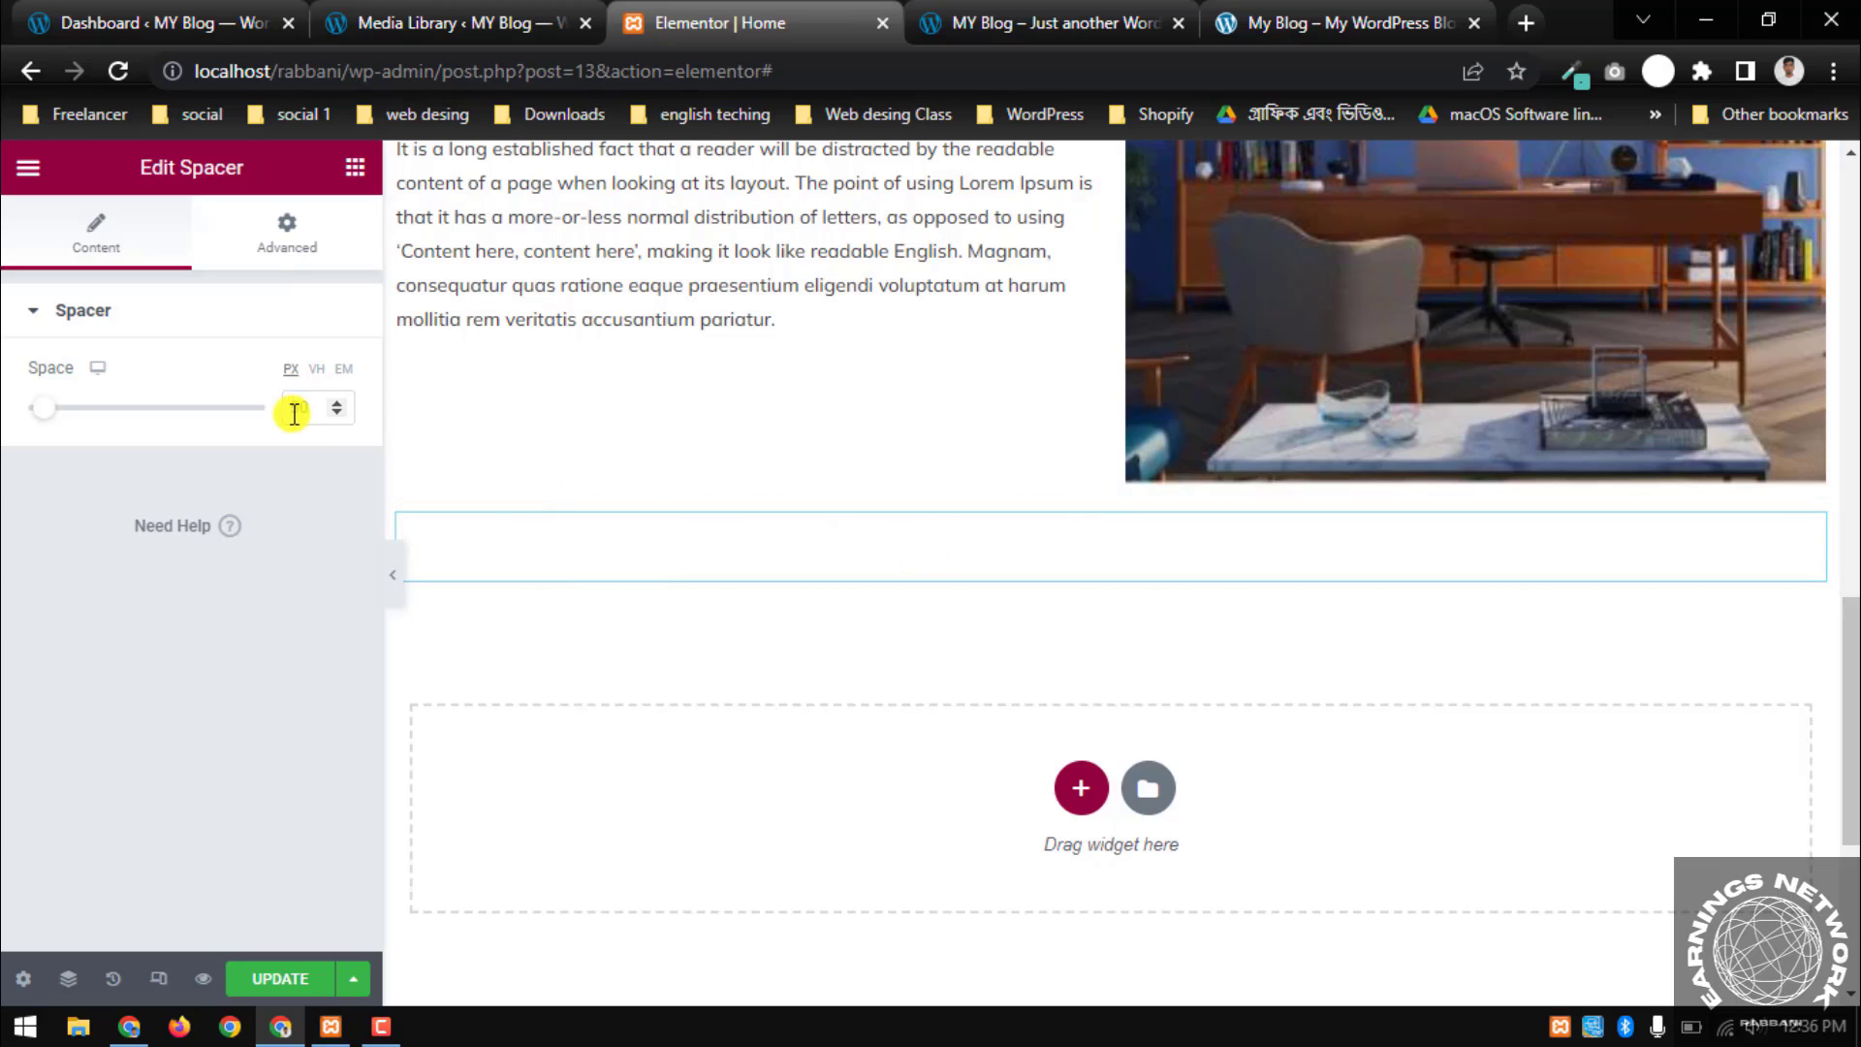
type("30")
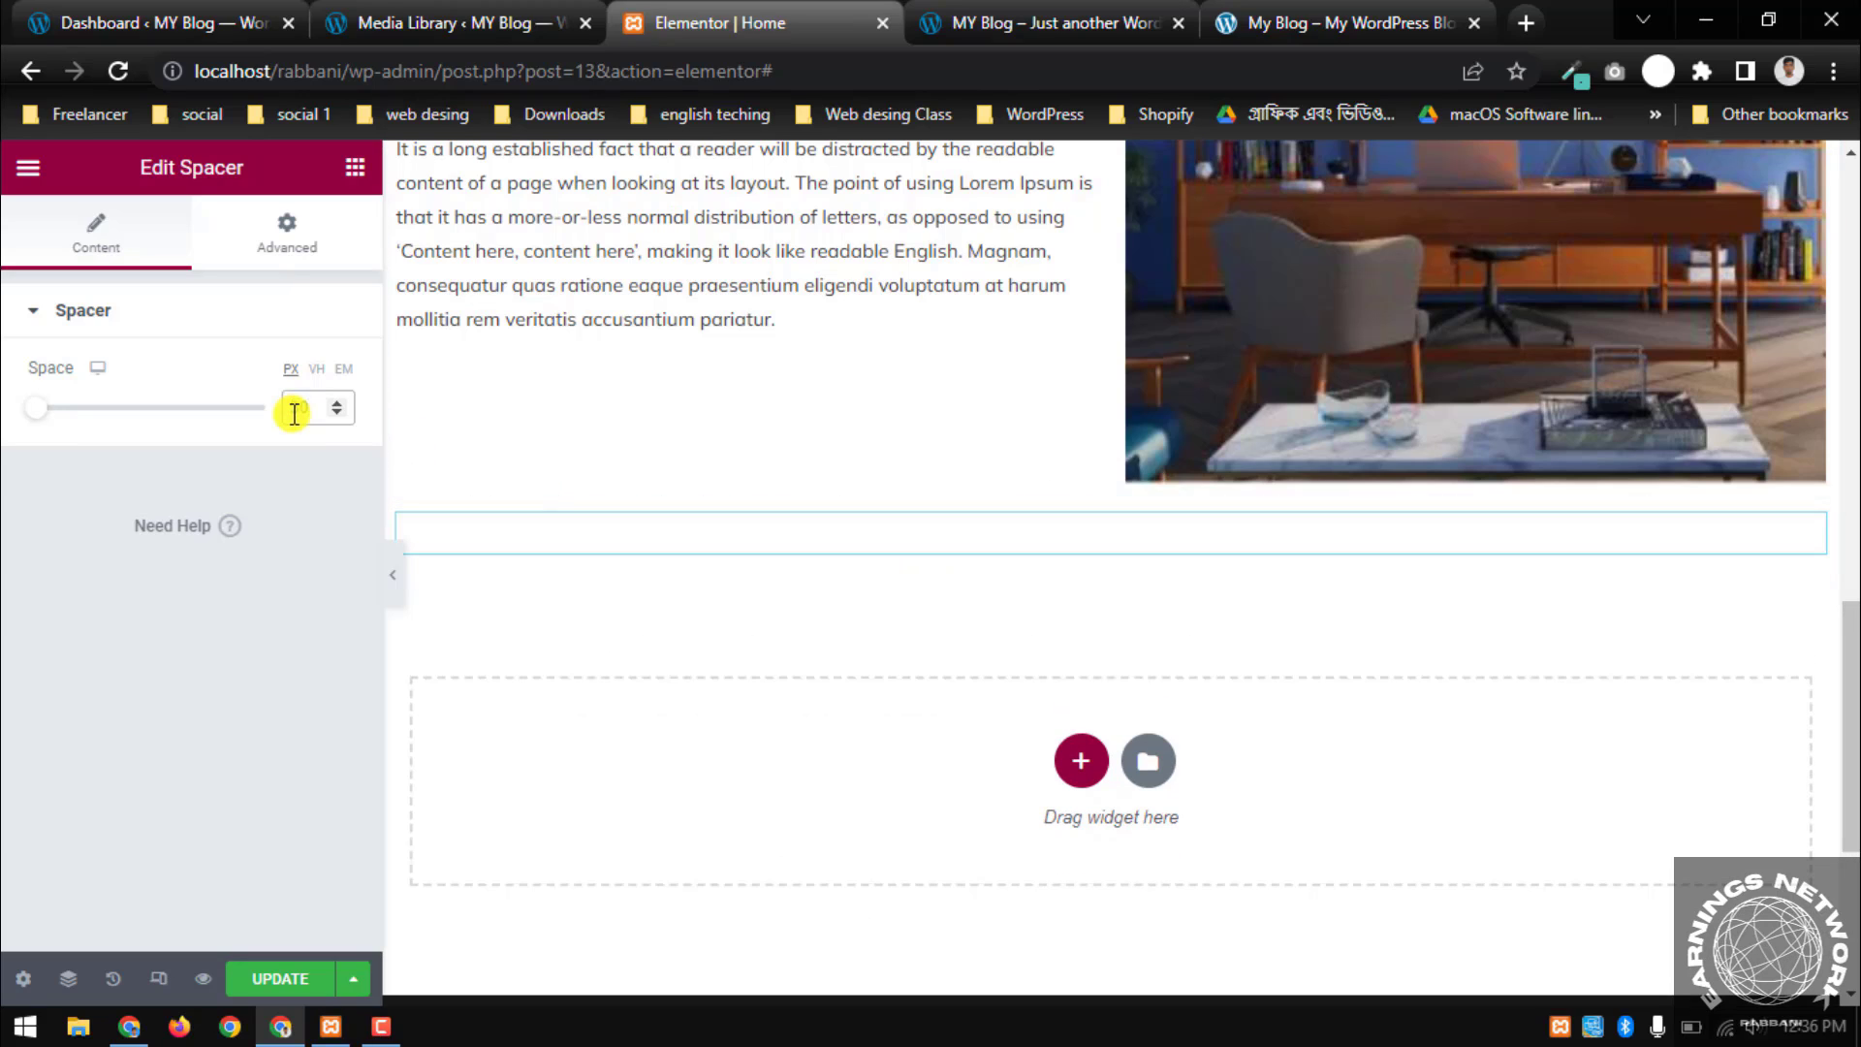
left_click(261, 980)
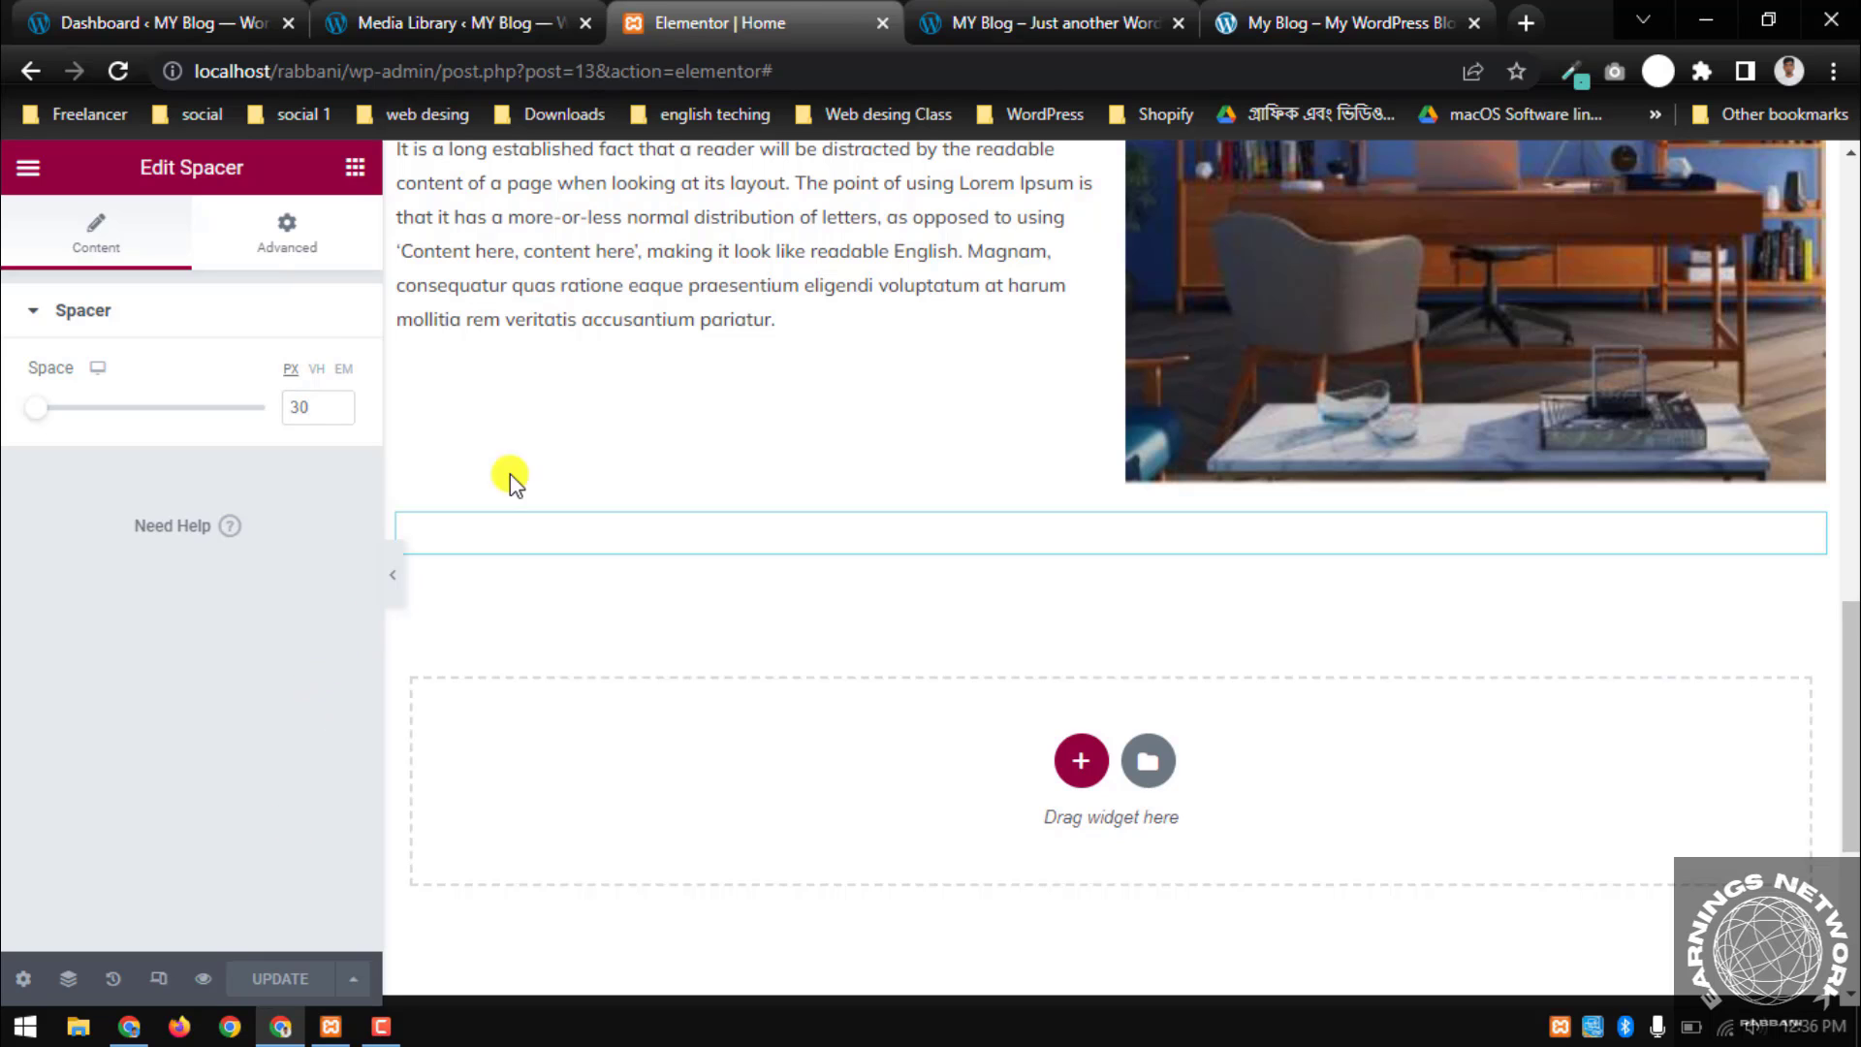
Compare the spacing around the "The New Style For Your Sweet Home." section on the local Home page with the reference site
left_click(1015, 16)
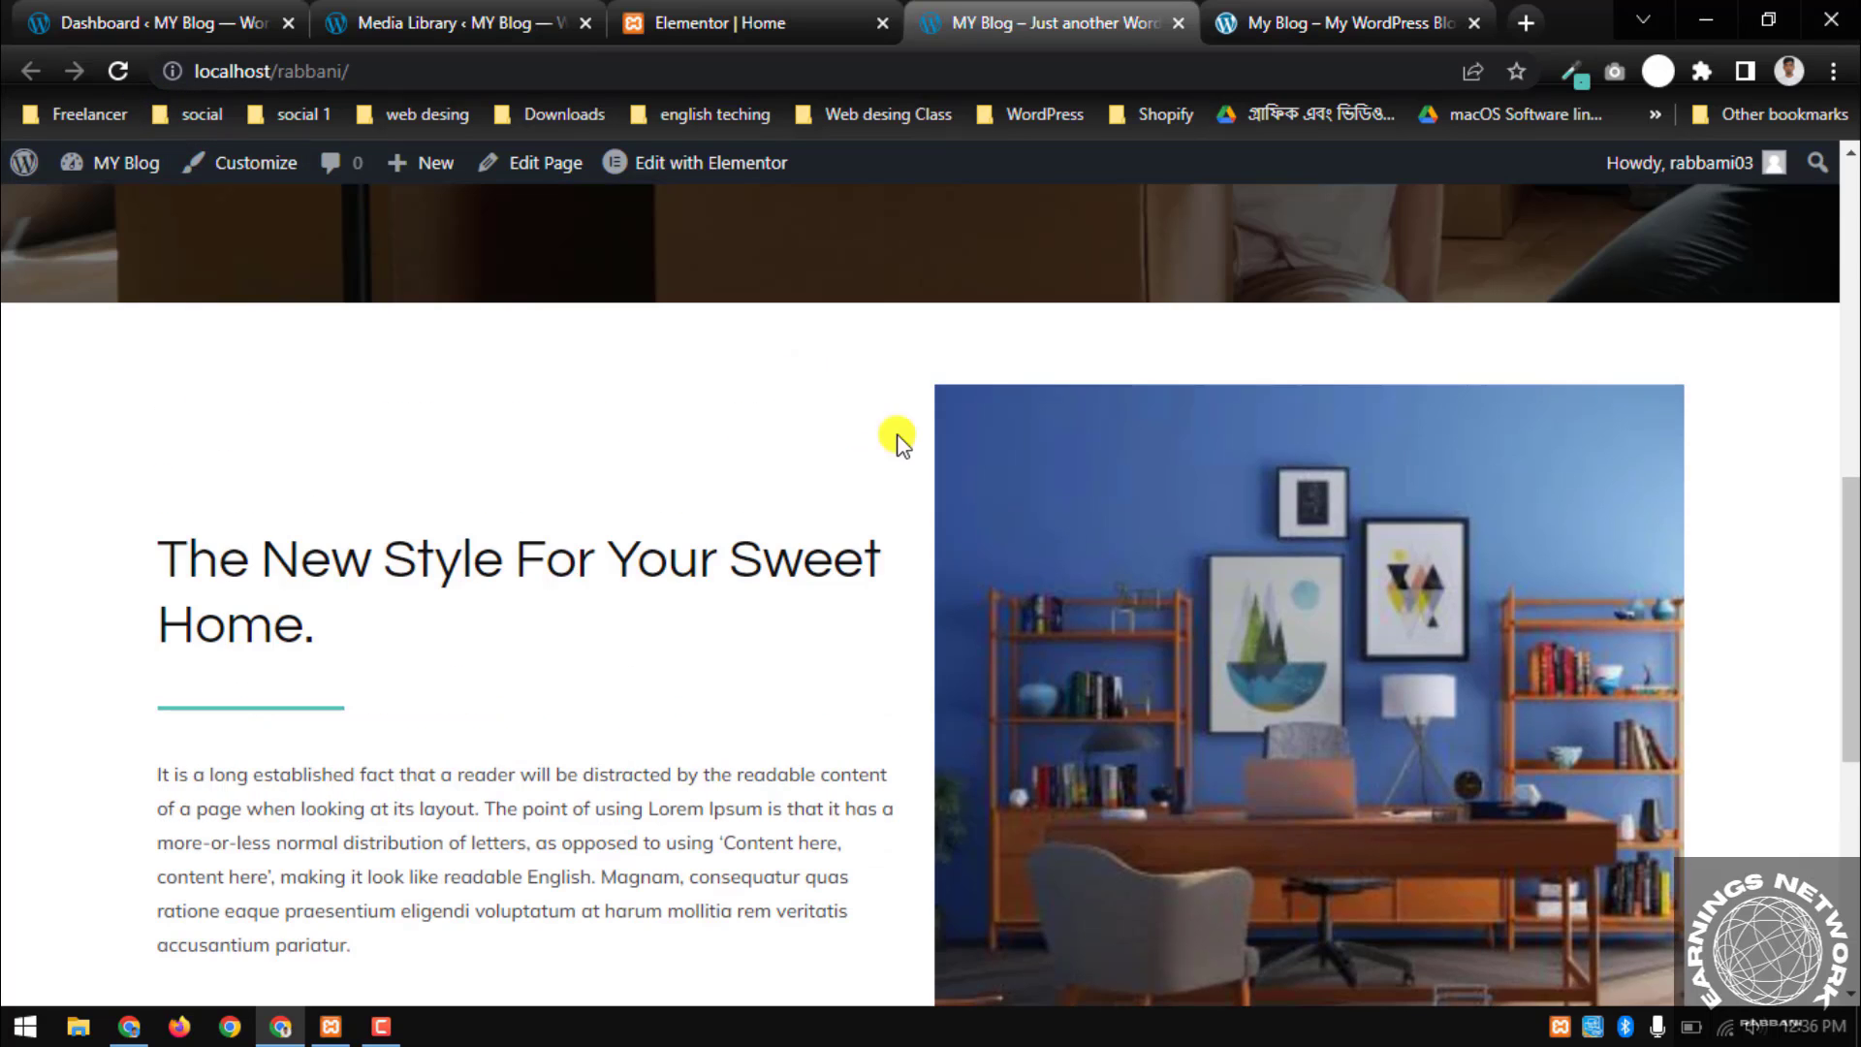
scroll(962, 354, "down", 5)
scroll(843, 431, "up", 2)
left_click(1312, 17)
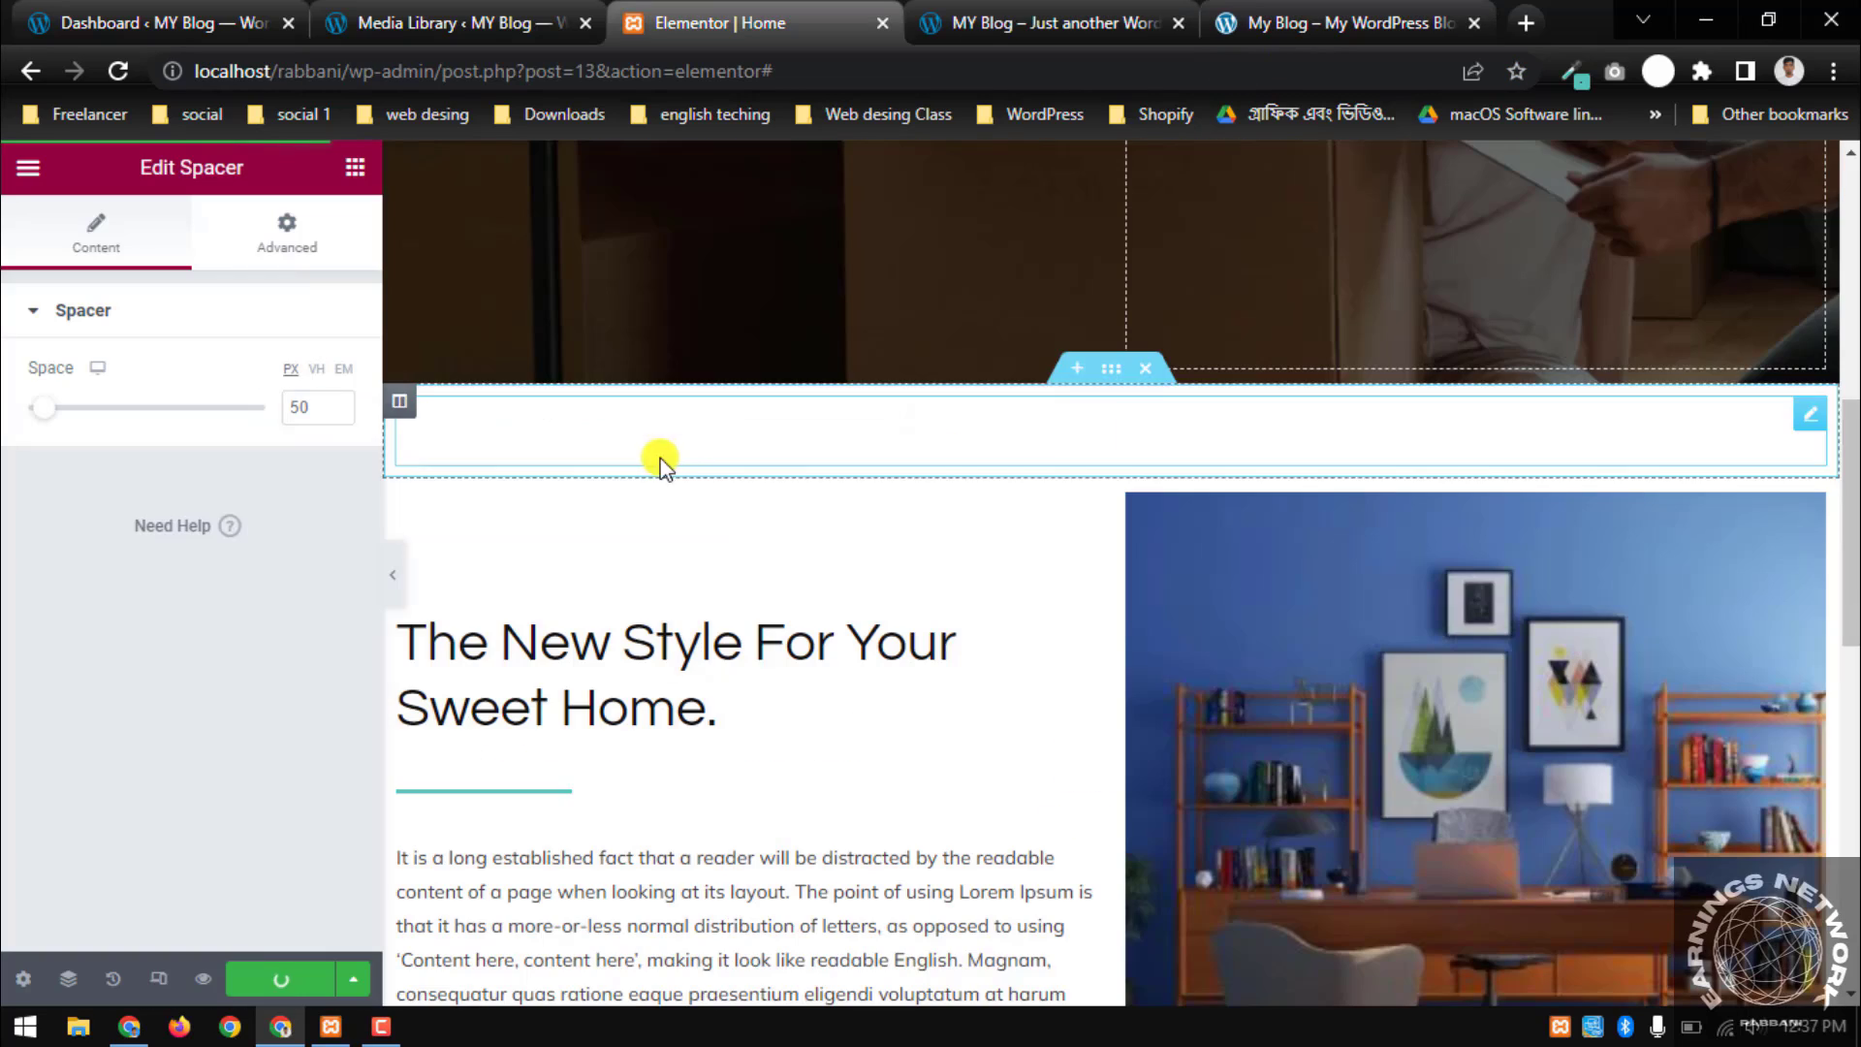
Set the spacers above and below the "The New Style For Your Sweet Home." section to 70 px and check the local Home page
double_click(303, 404)
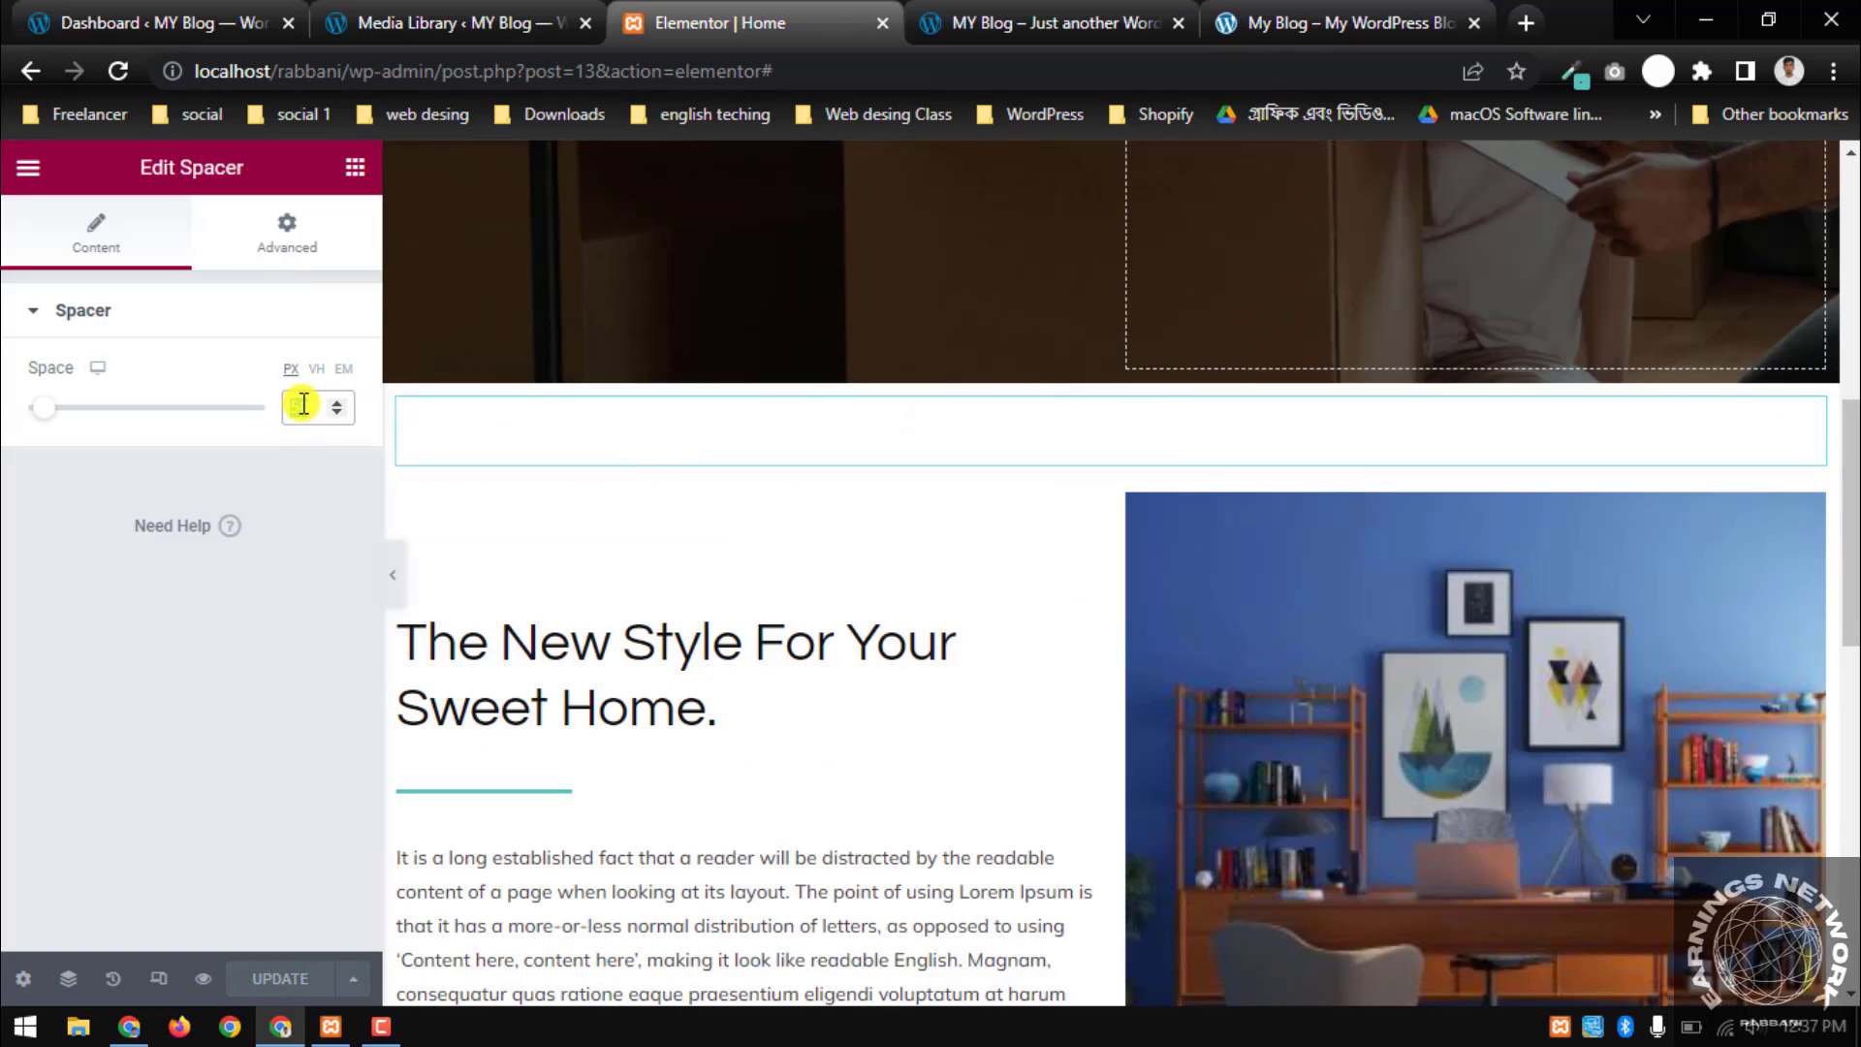
left_click(983, 12)
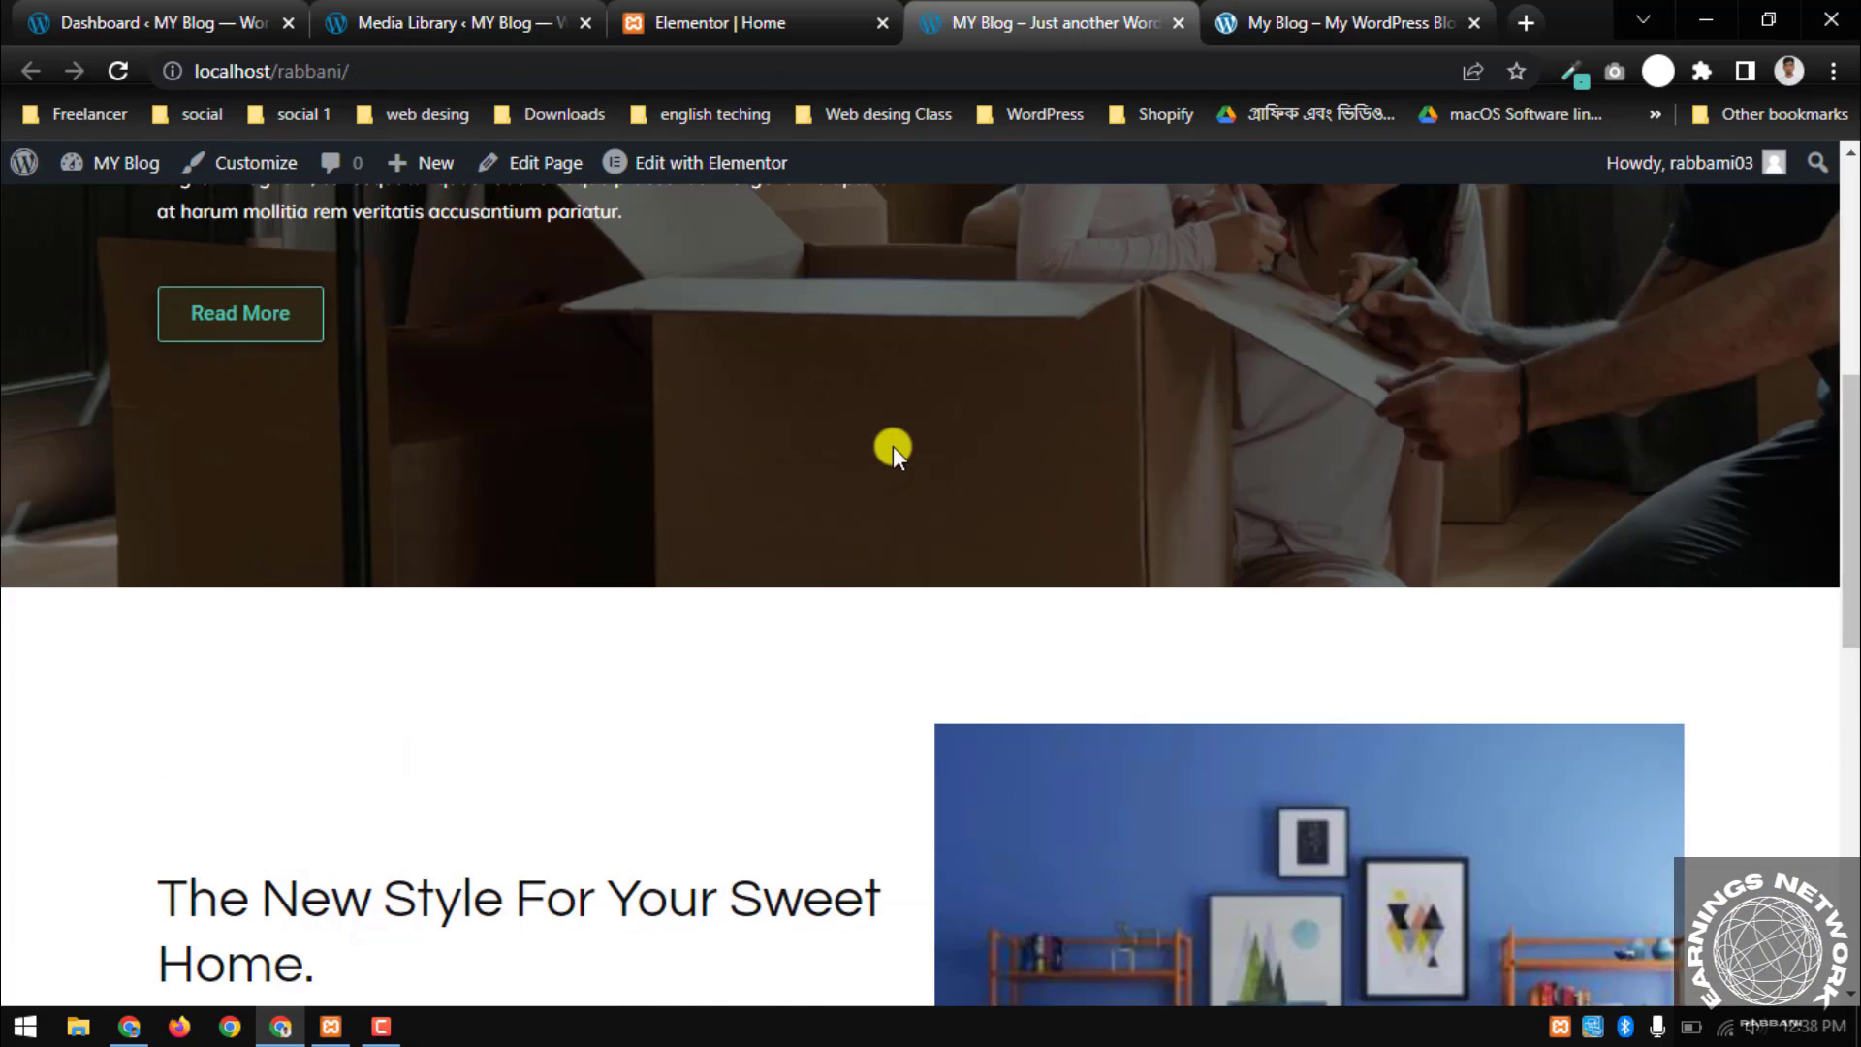
scroll(946, 568, "down", 3)
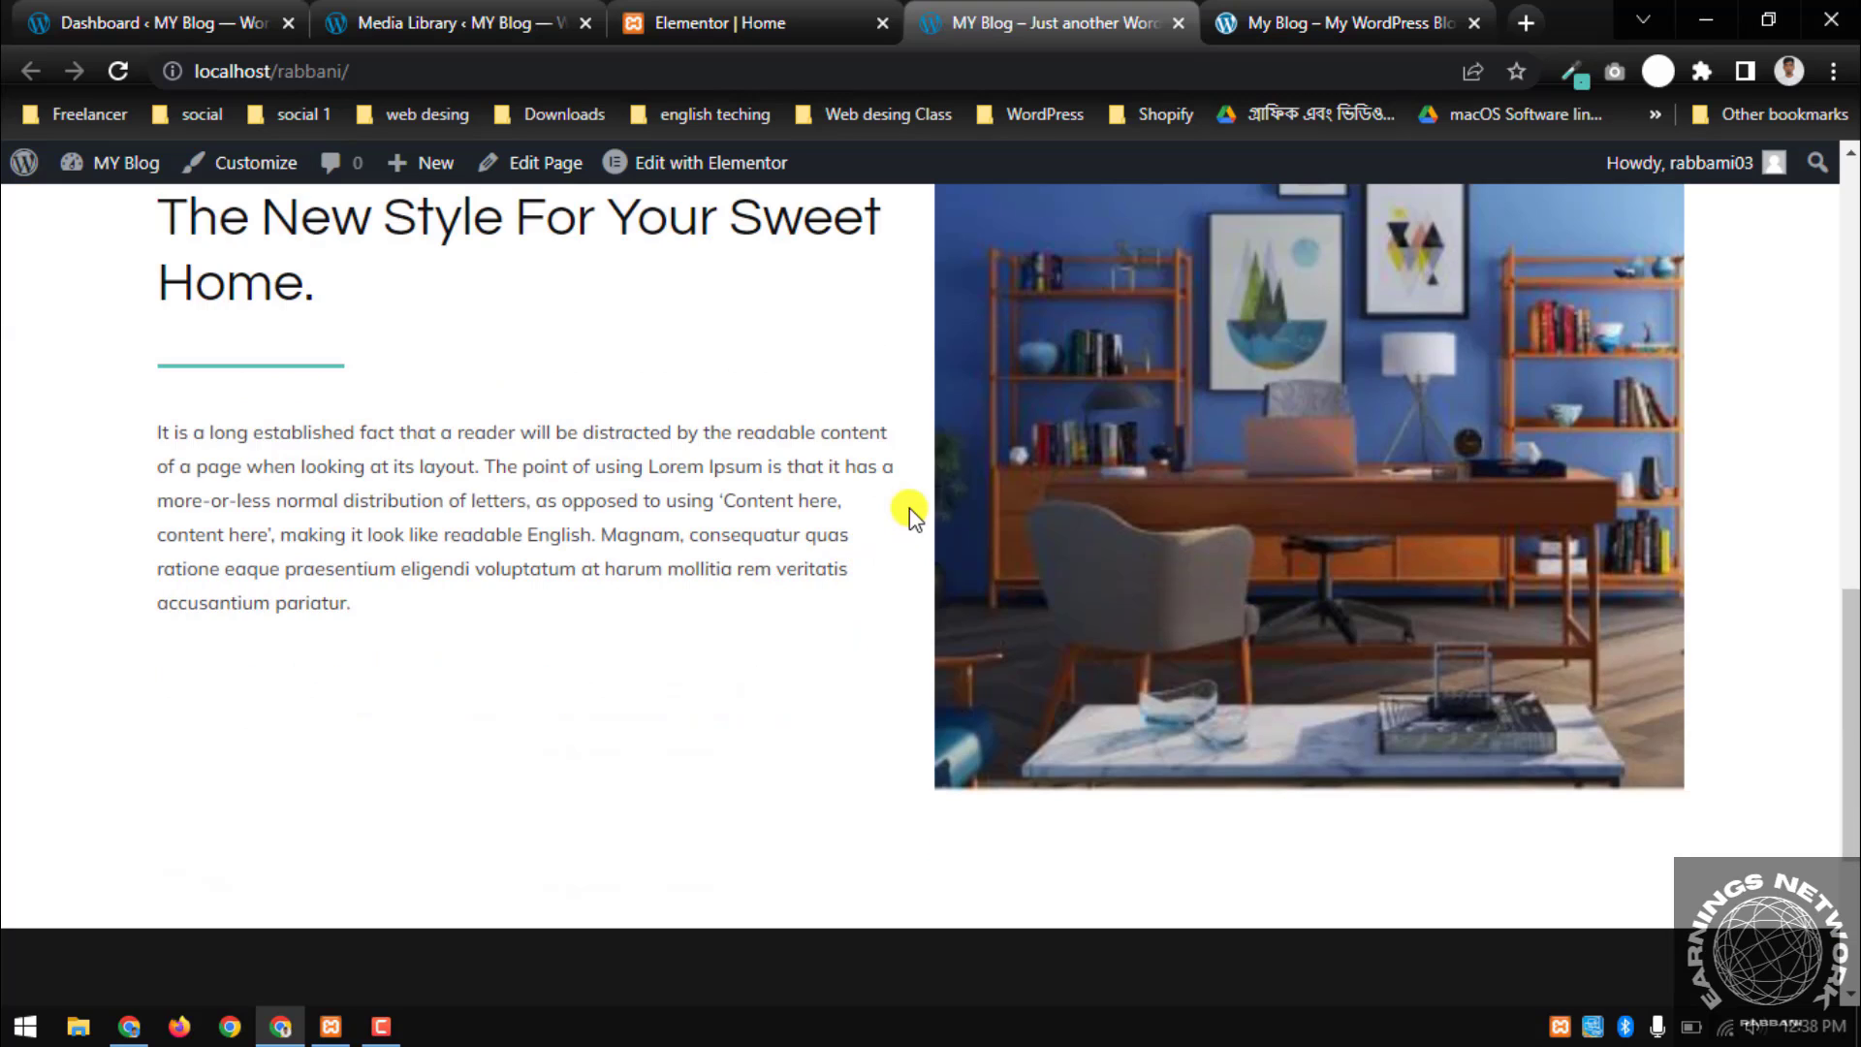
Examine the layout of the "Innovative Ideas, Stylish Designs" About Us section on the reference site
left_click(1334, 14)
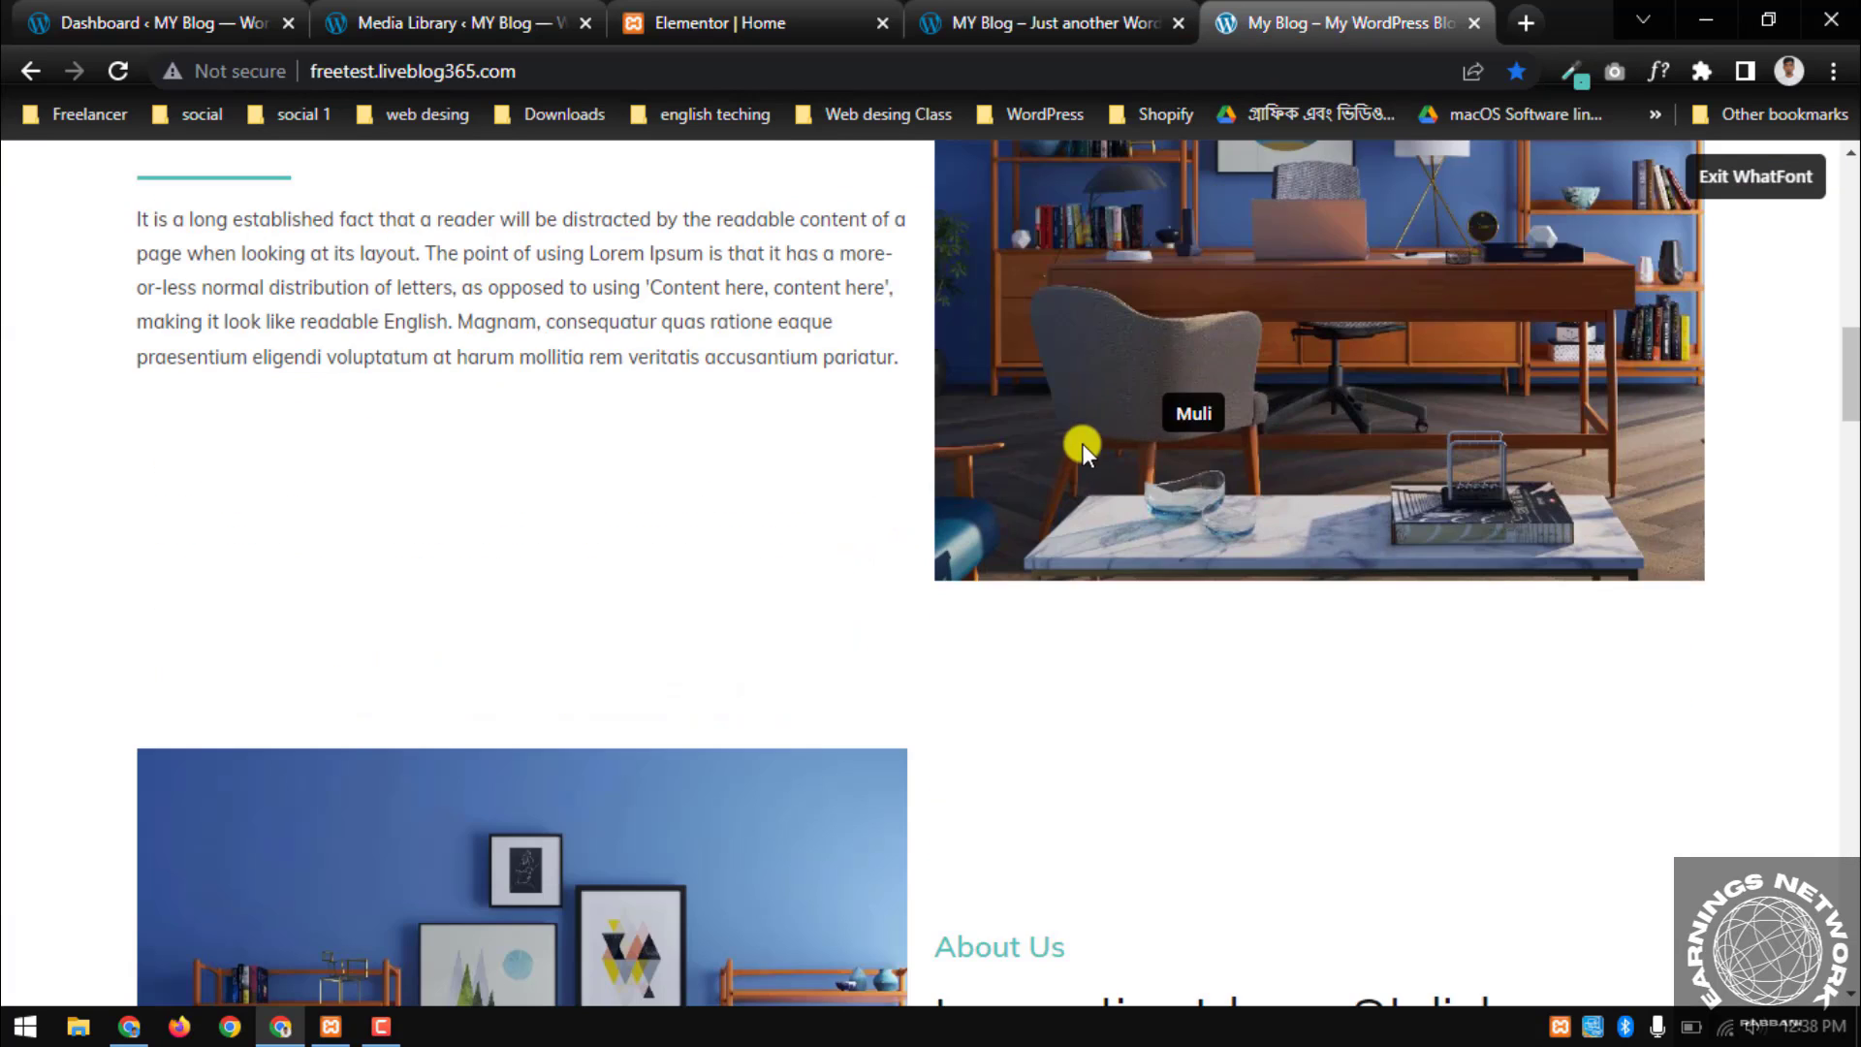
scroll(1076, 465, "down", 5)
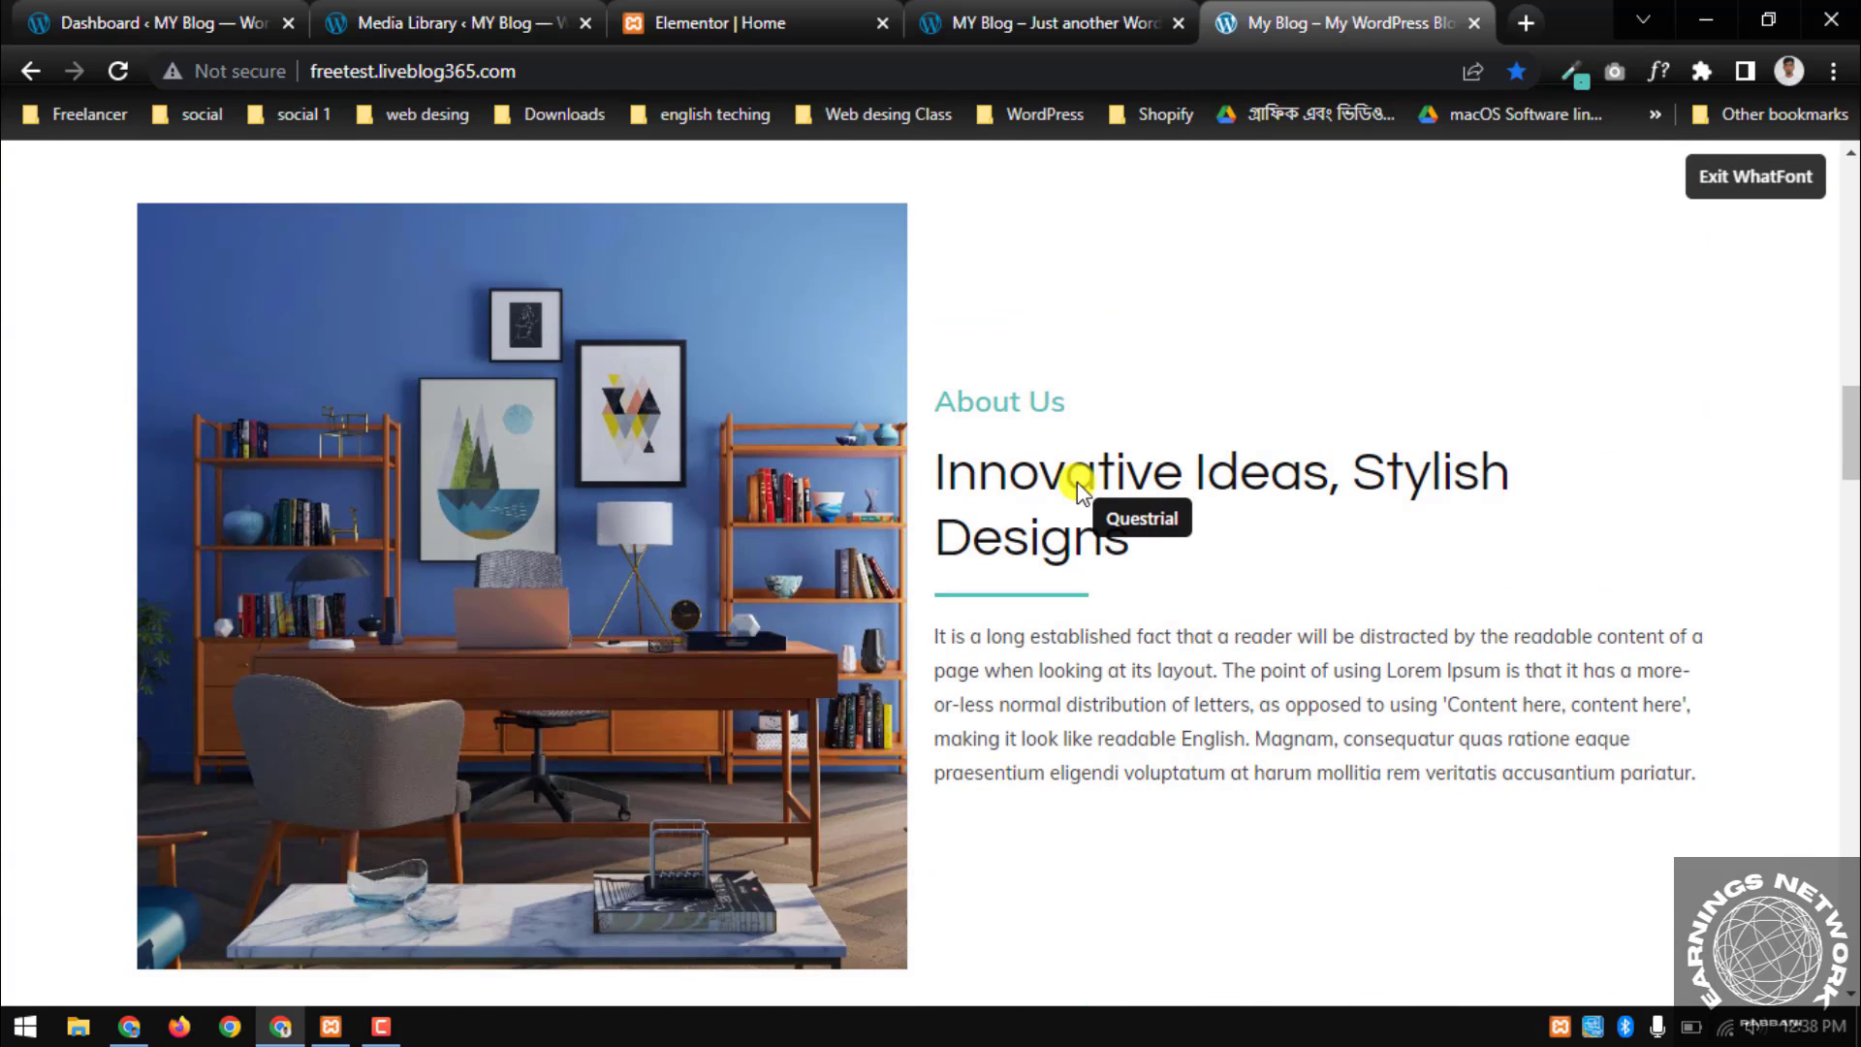
scroll(1027, 452, "up", 10)
scroll(1025, 451, "down", 4)
scroll(1026, 451, "down", 5)
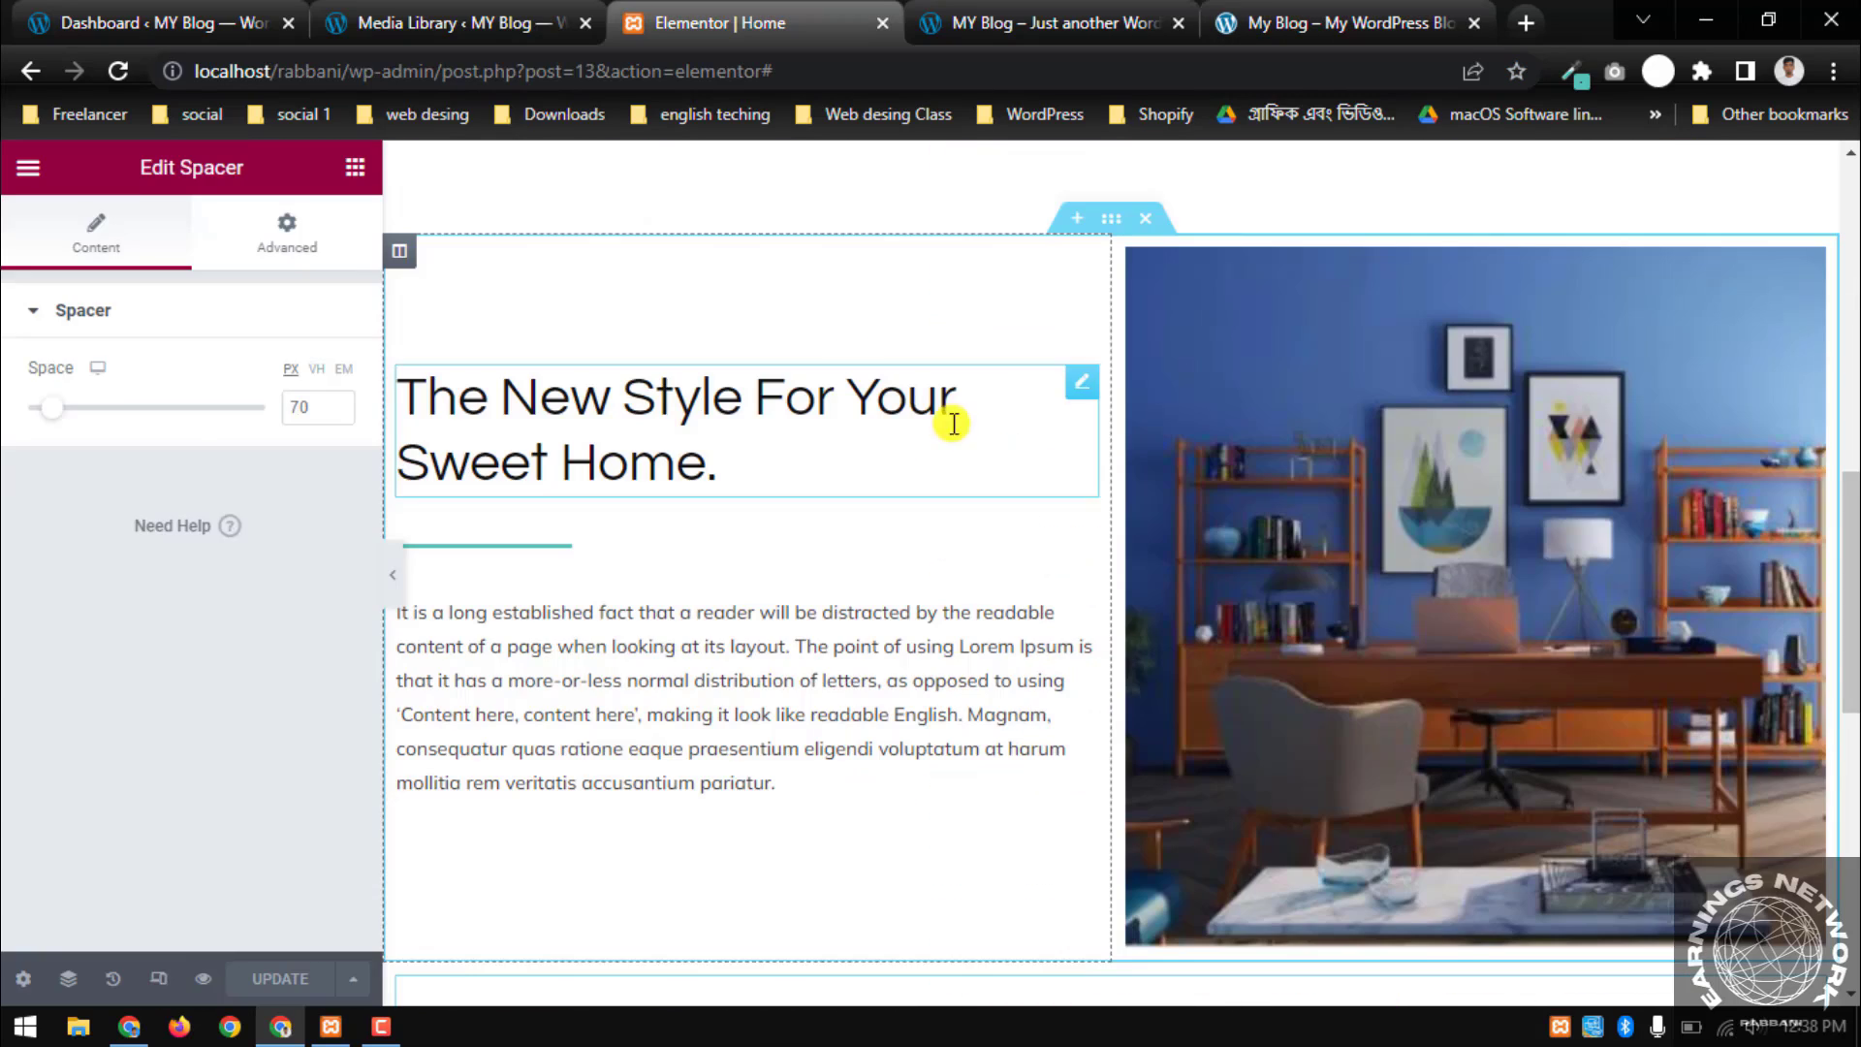
In the Elementor editor, add a two-column section with equal columns below the last spacer
scroll(1051, 276, "down", 5)
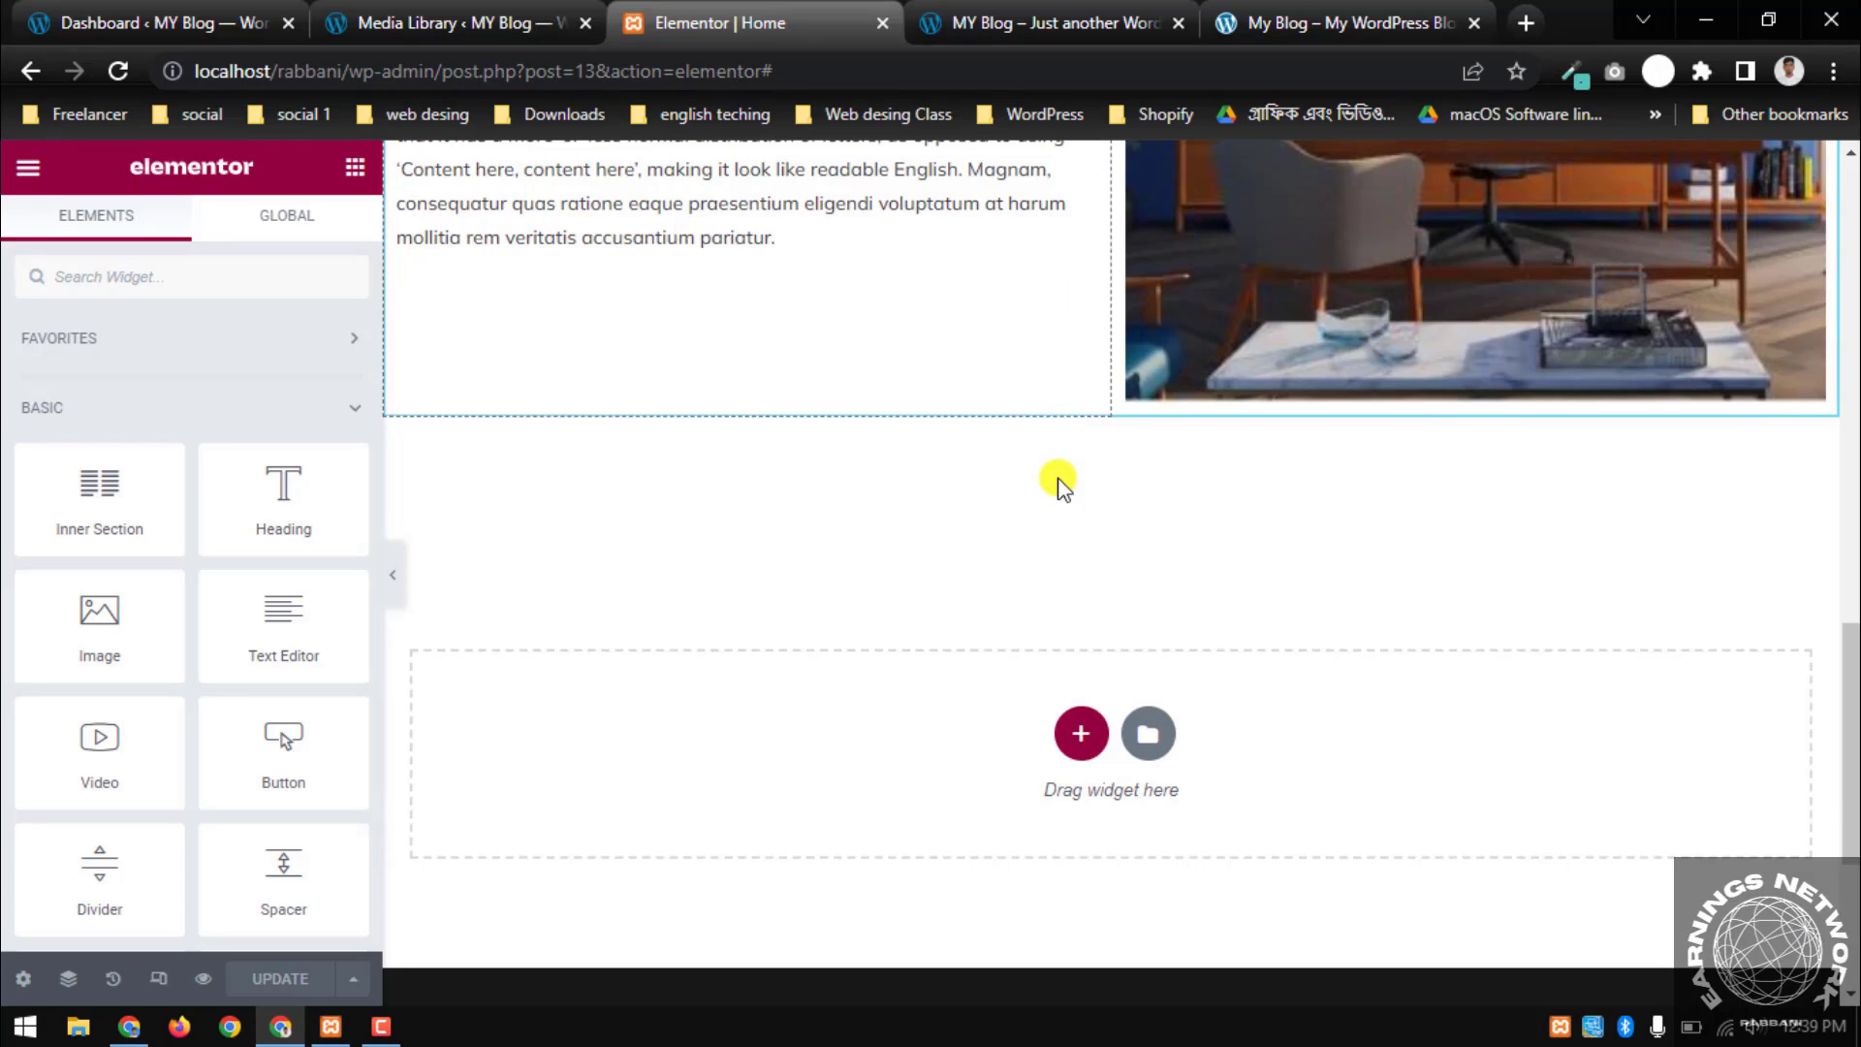
scroll(1061, 499, "down", 3)
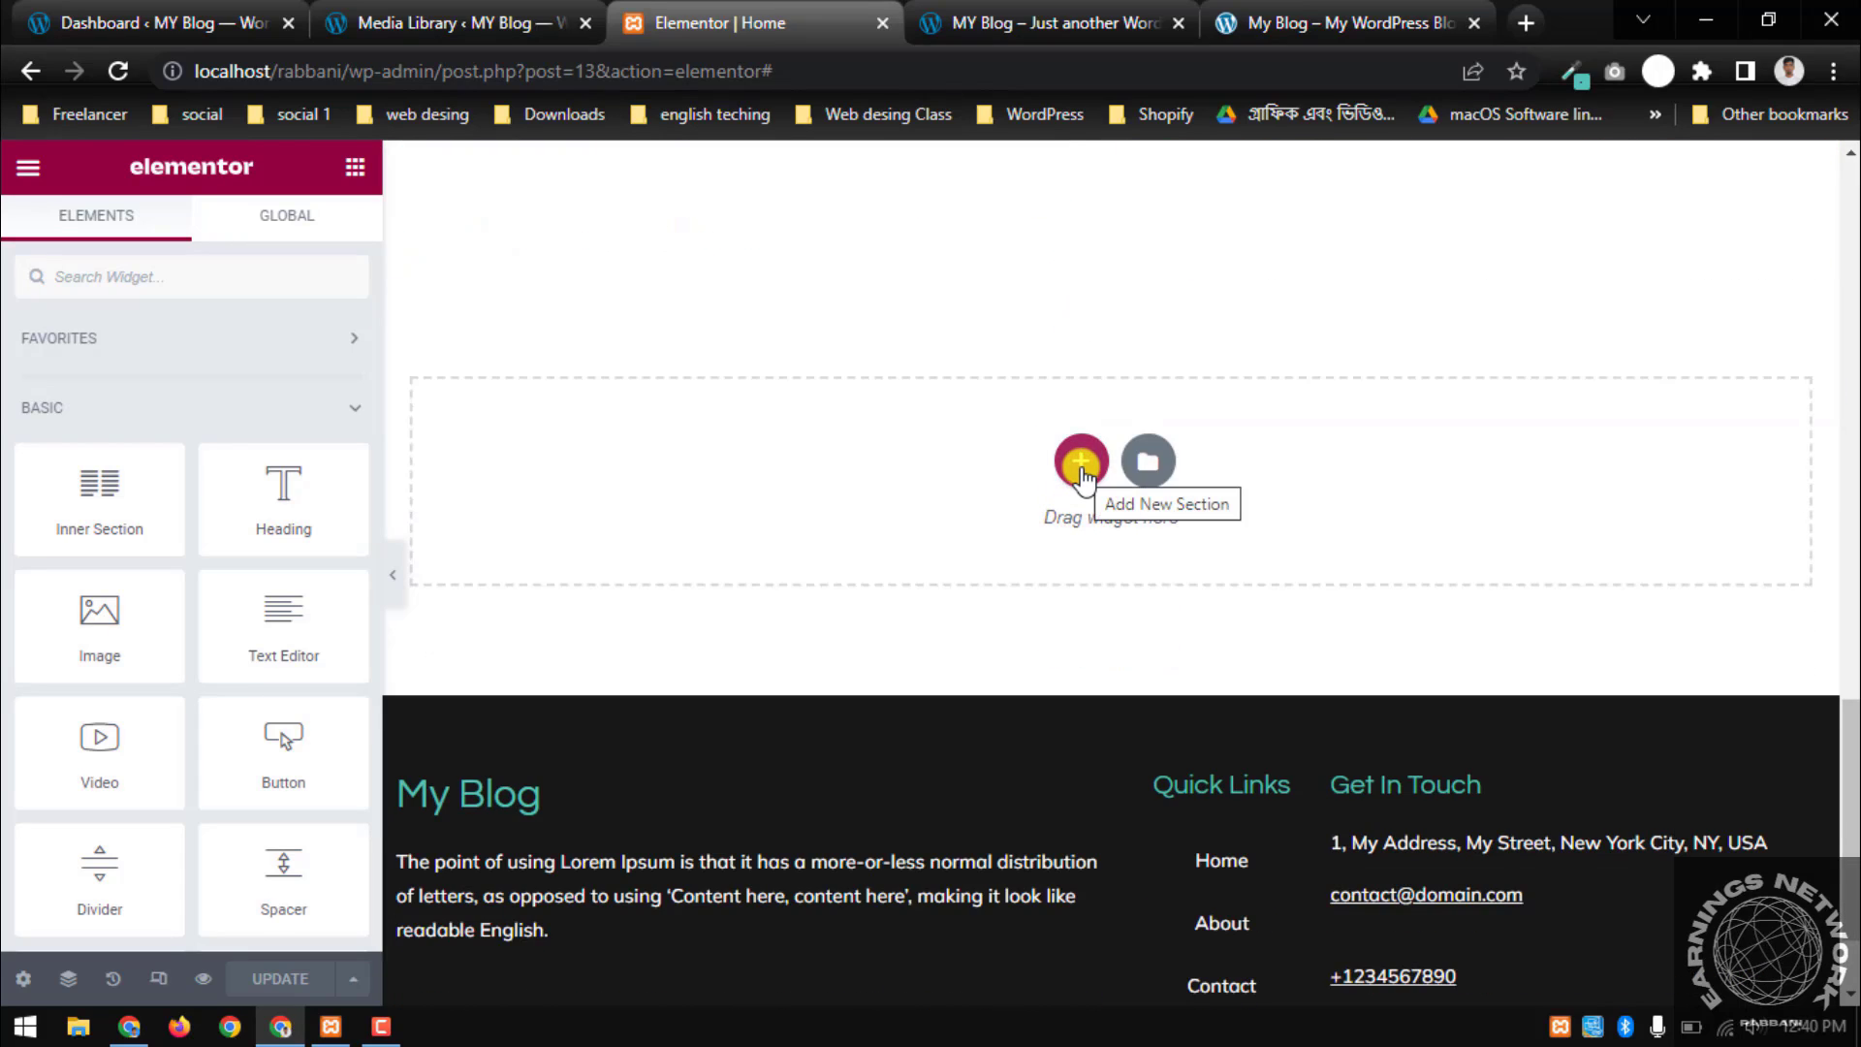
left_click(1081, 465)
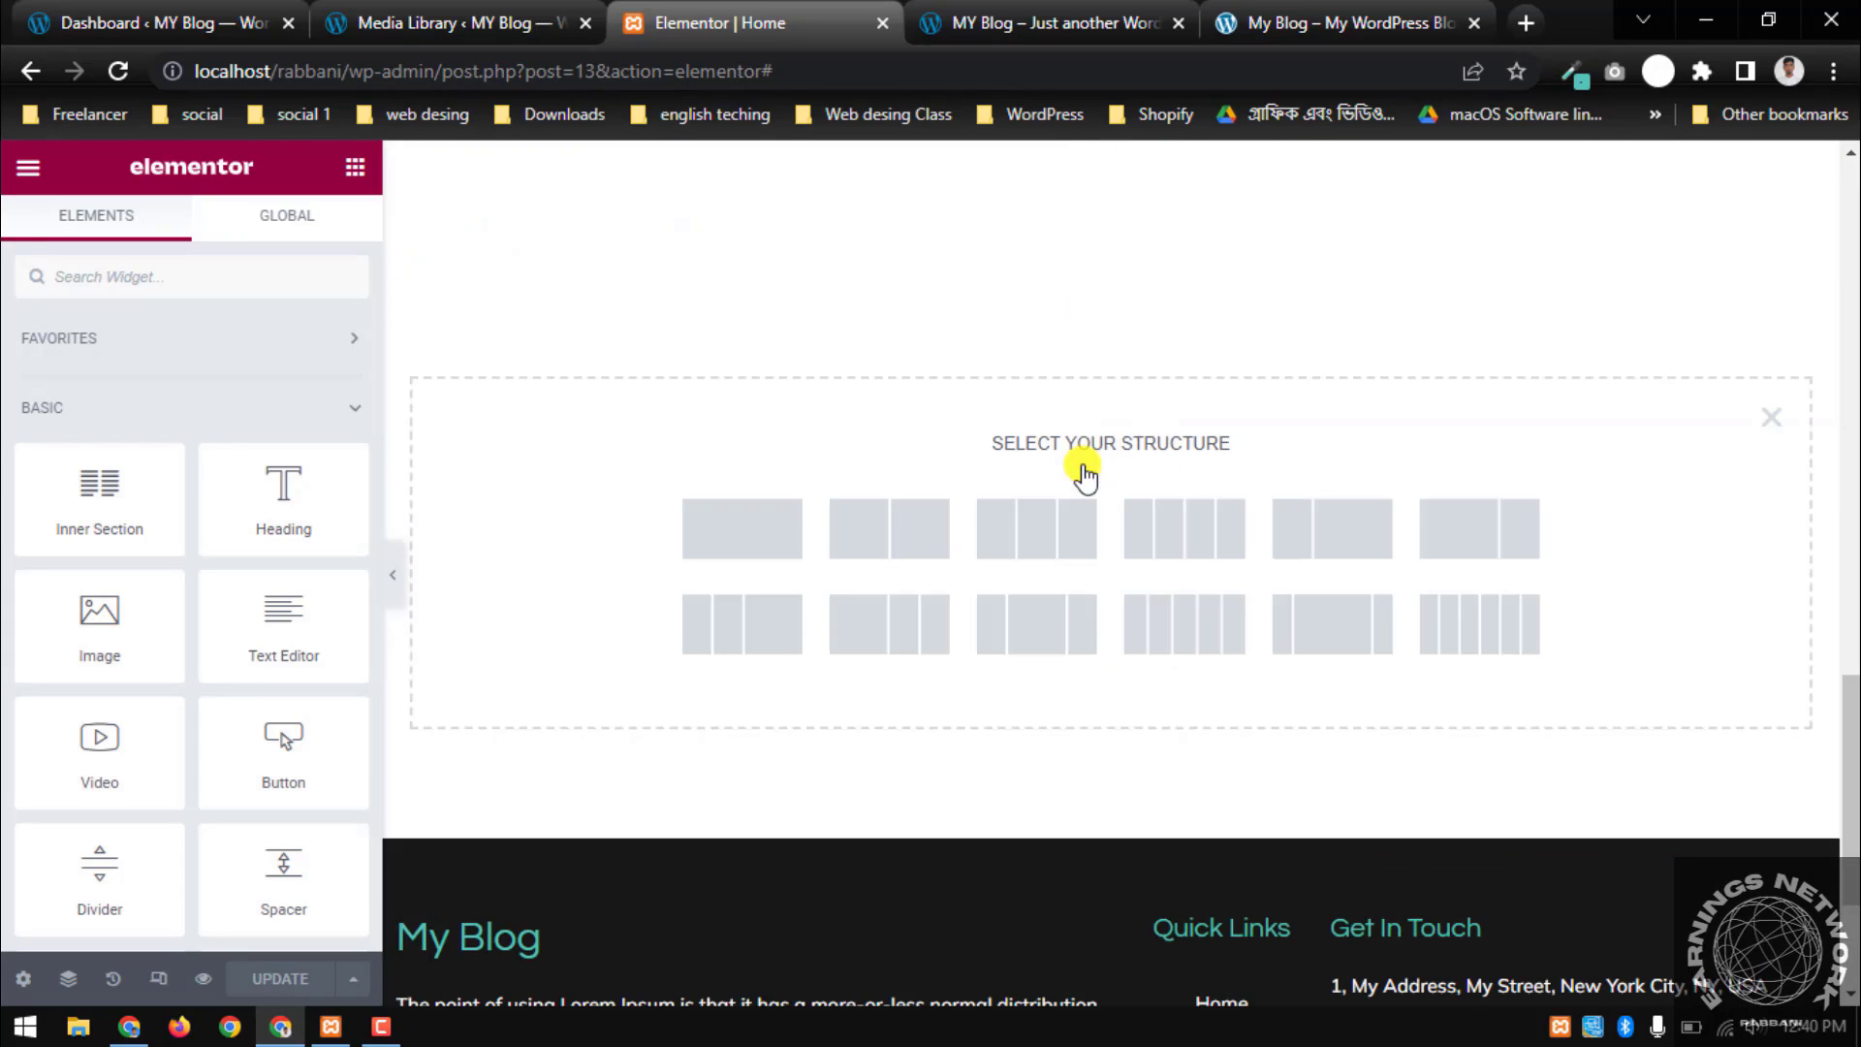
left_click(890, 531)
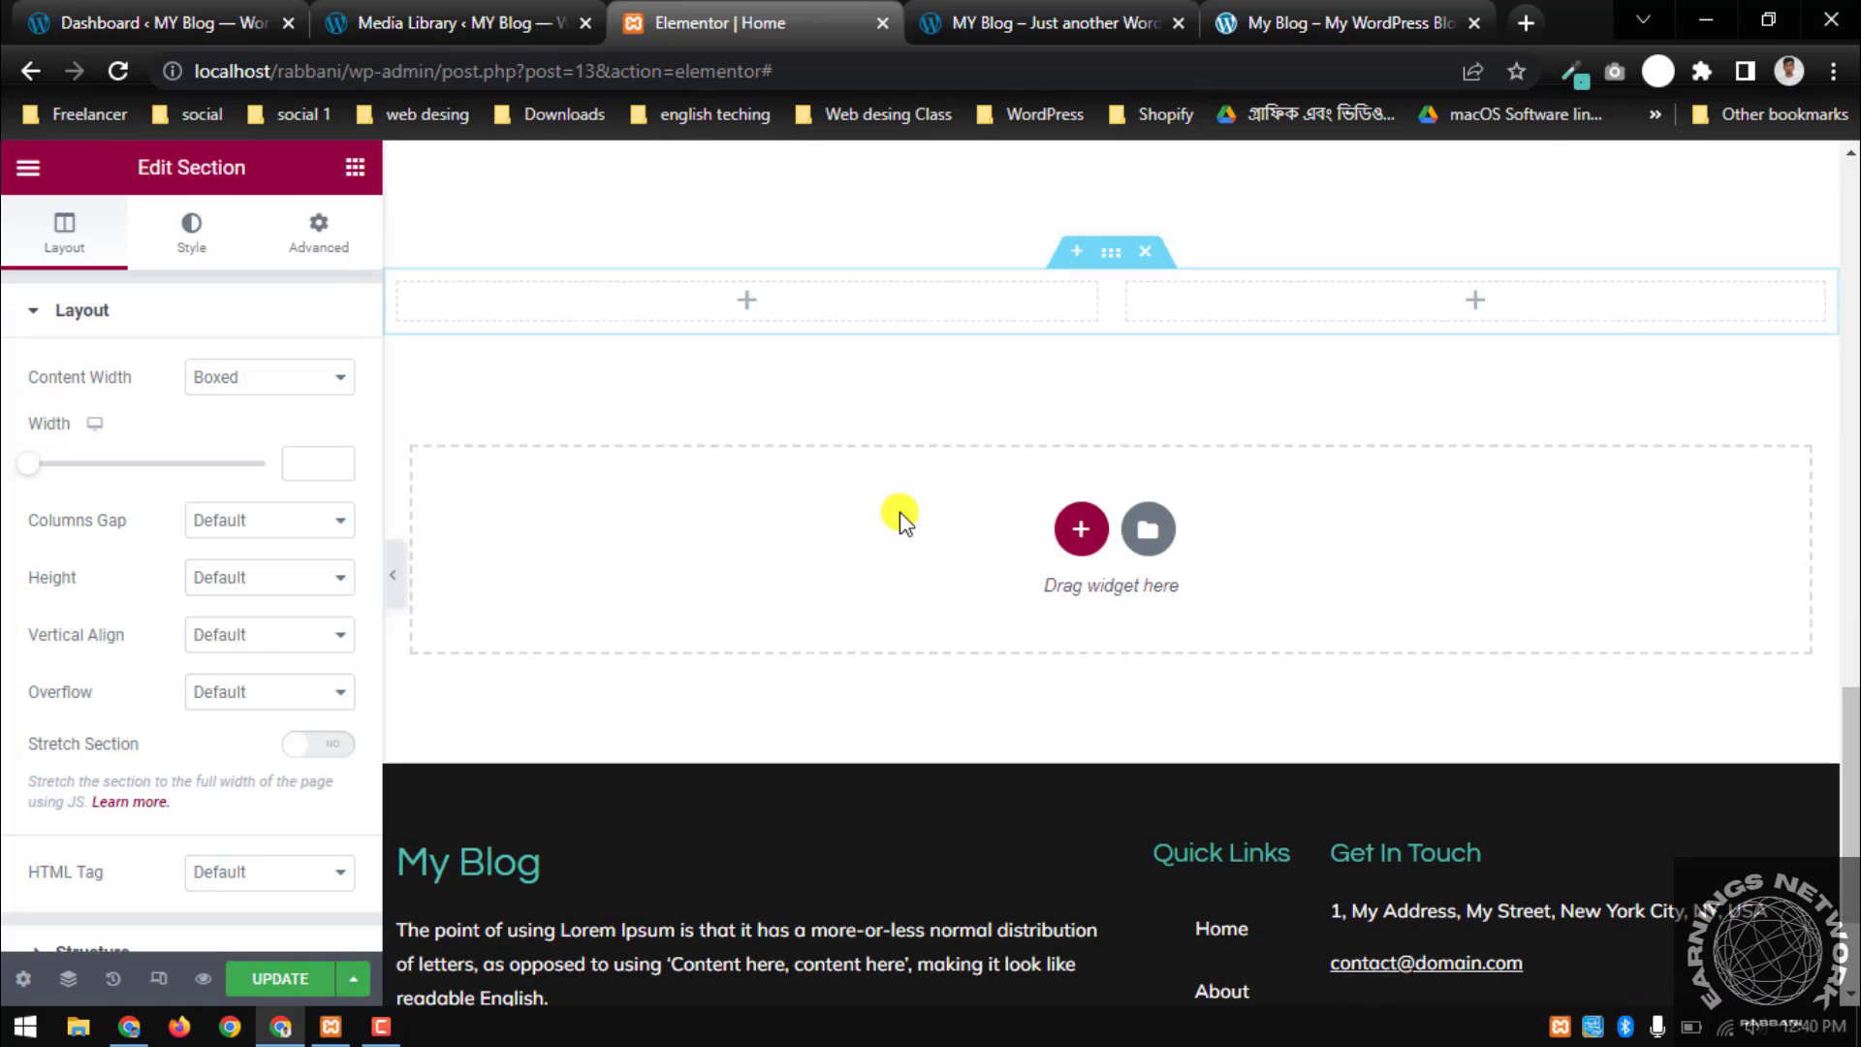
Copy the column with the "The New Style For Your Sweet Home." heading and text into the right column of the new section
scroll(938, 557, "up", 5)
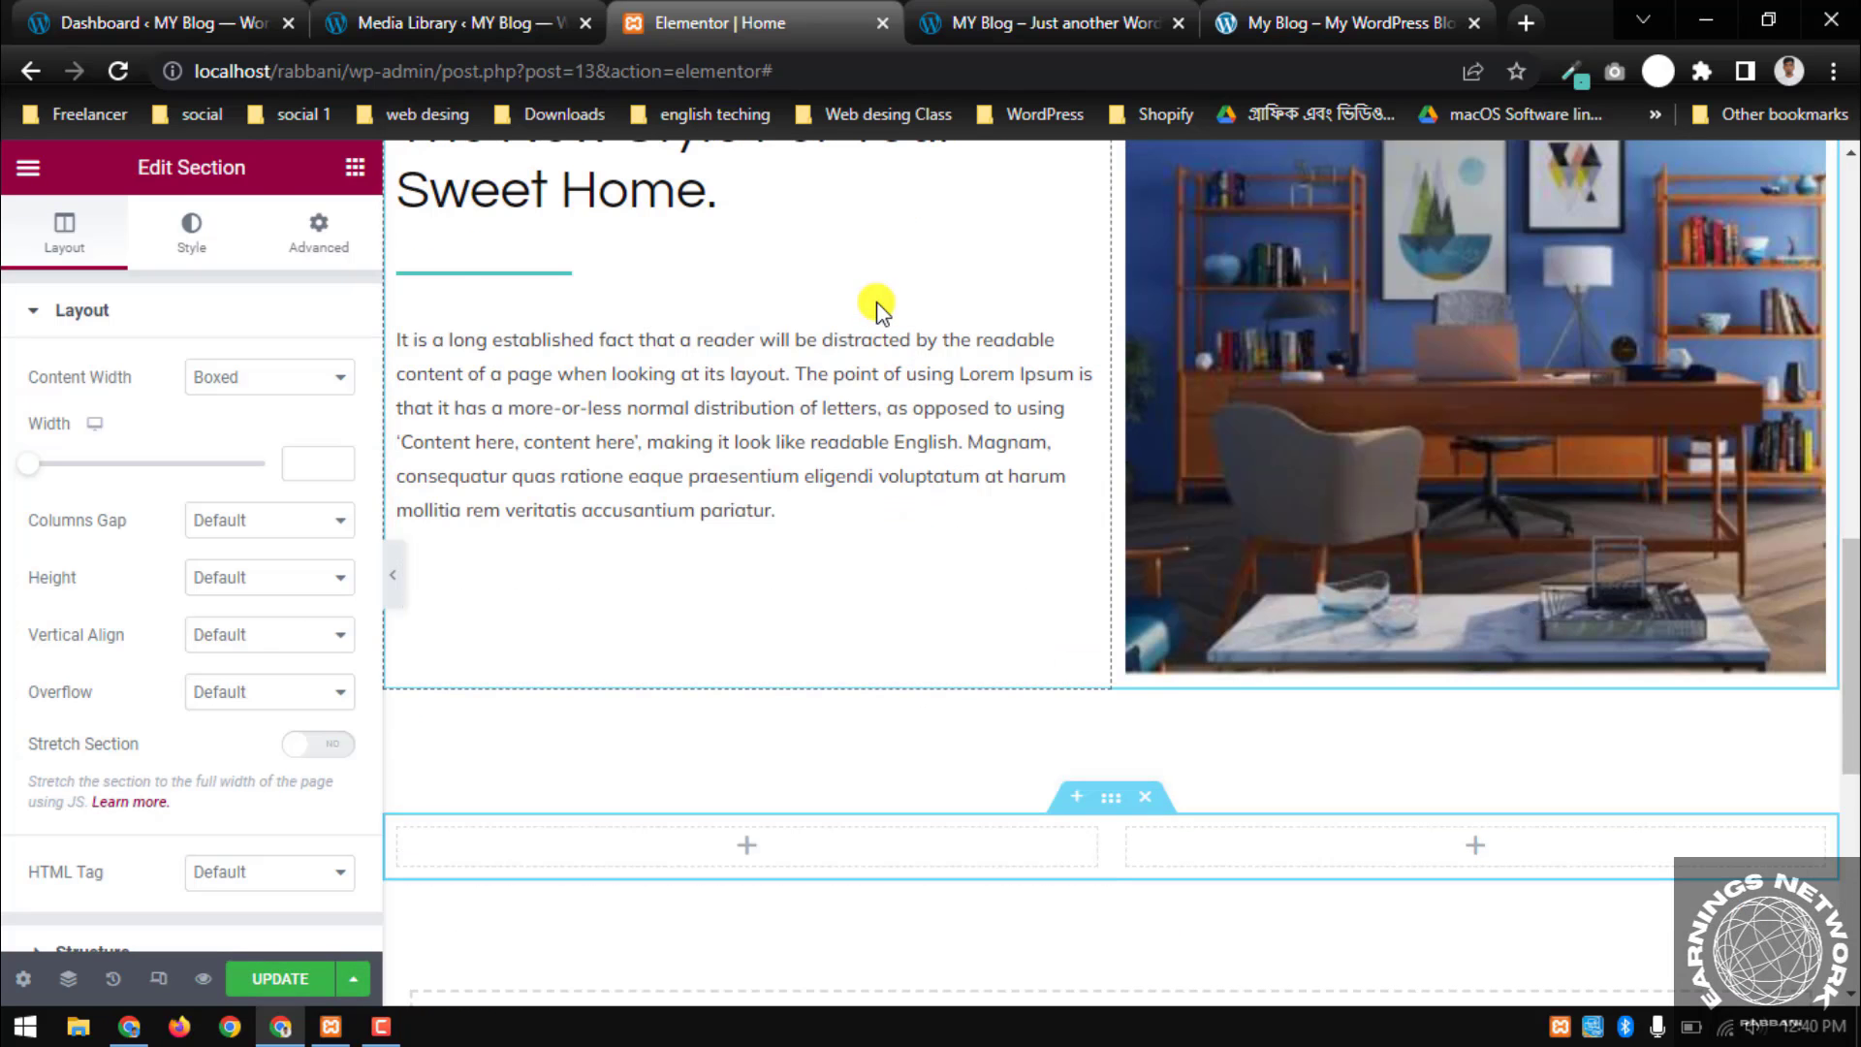
scroll(989, 345, "up", 4)
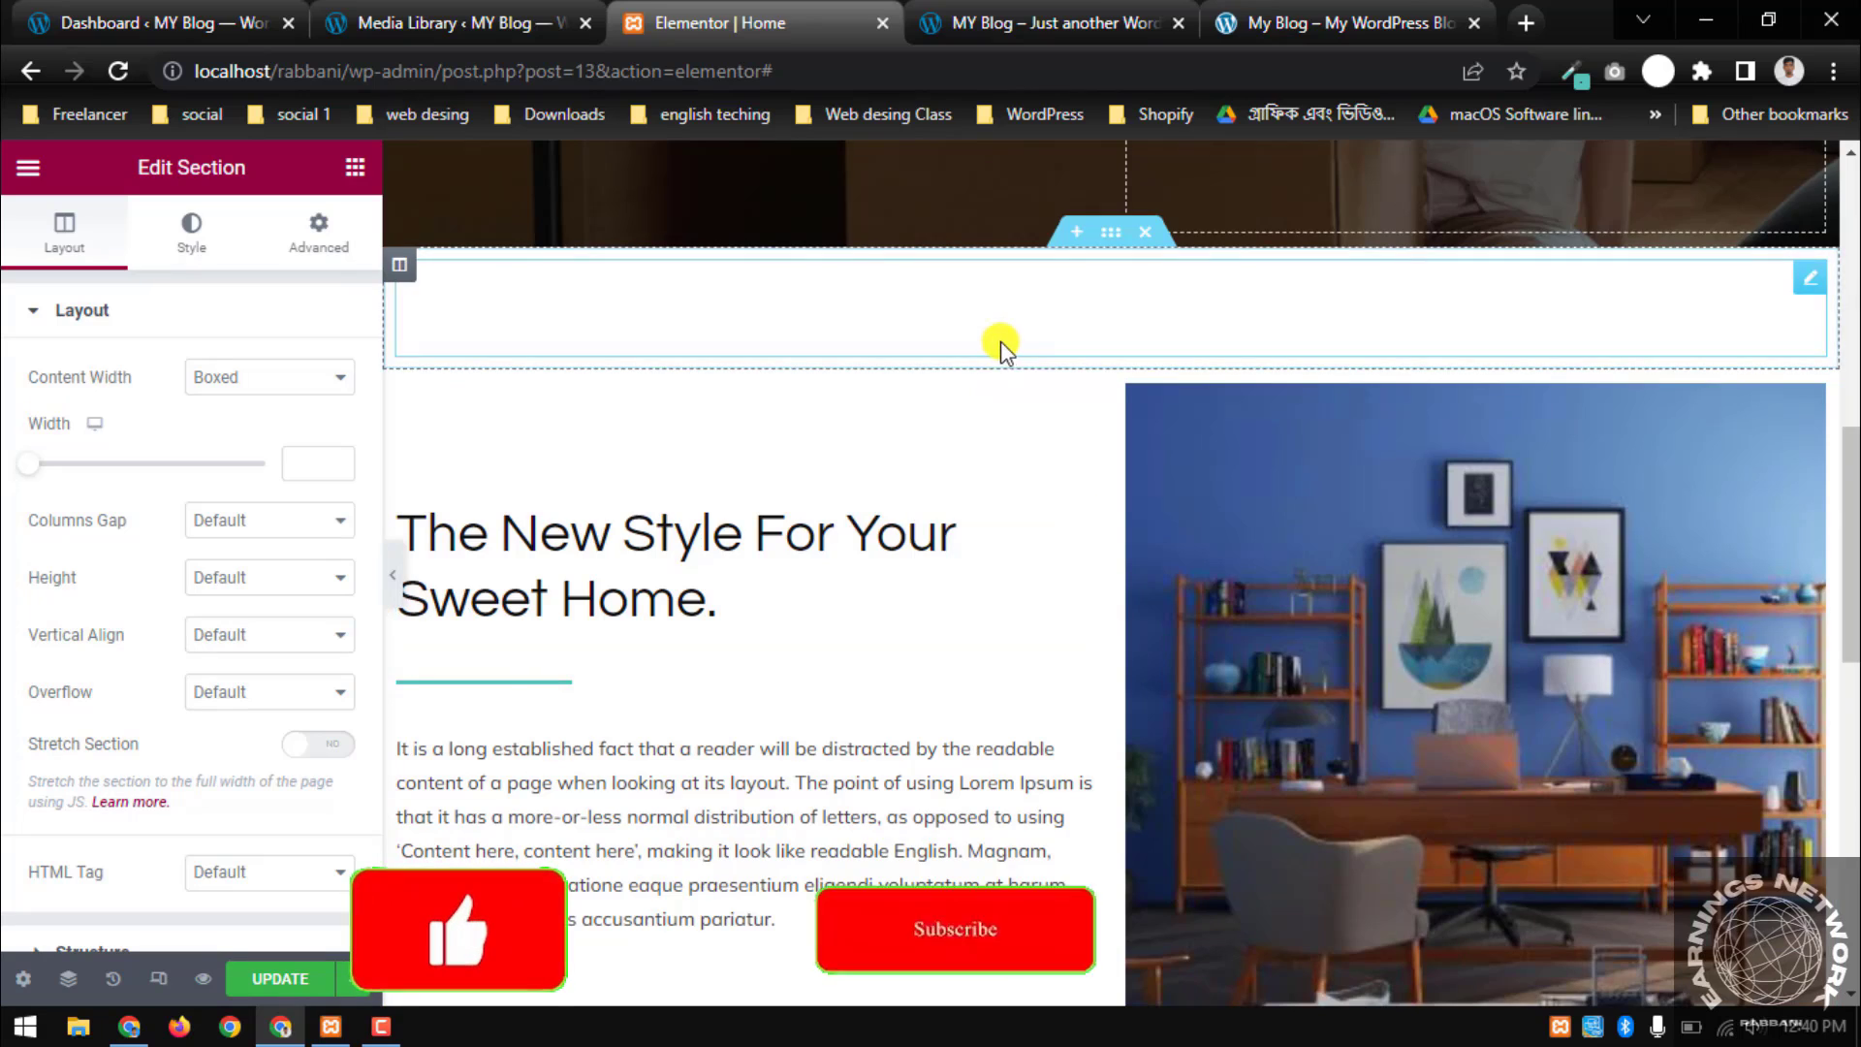
scroll(990, 397, "down", 1)
left_click(1060, 596)
scroll(1060, 595, "down", 1)
scroll(1057, 591, "down", 3)
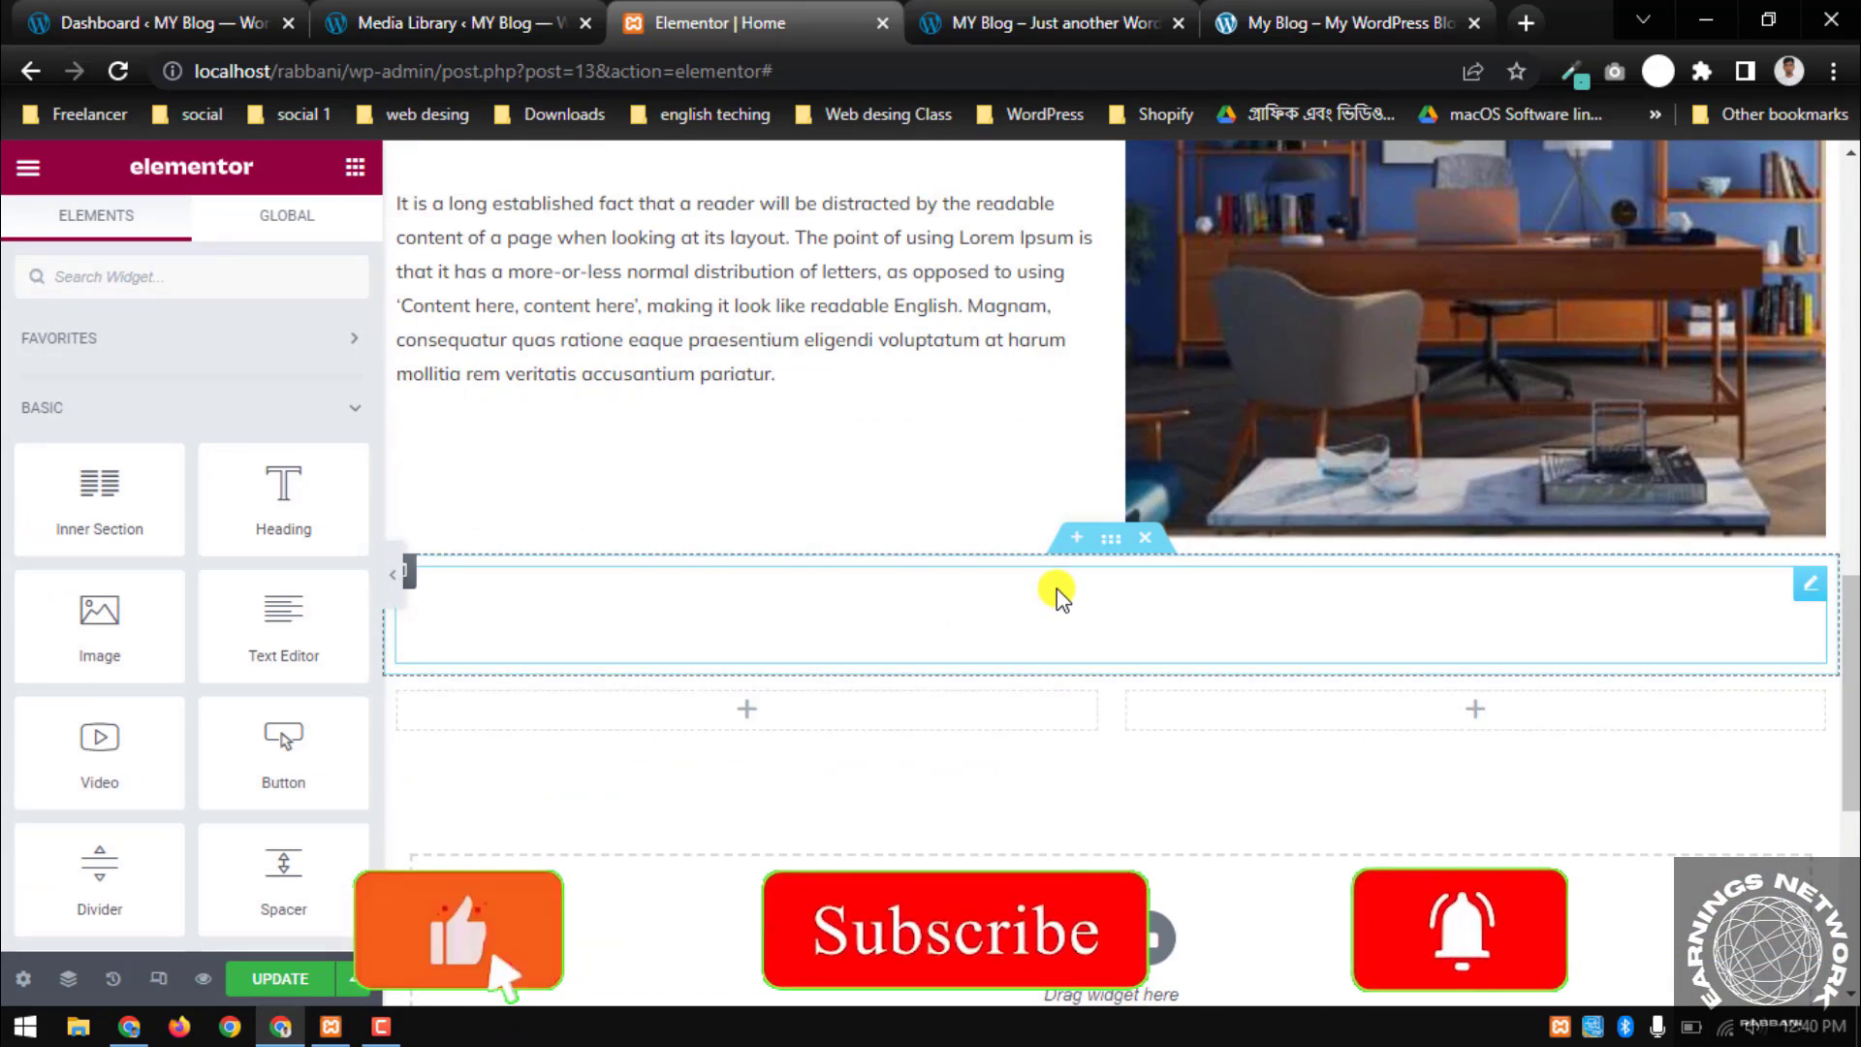
scroll(1056, 582, "up", 4)
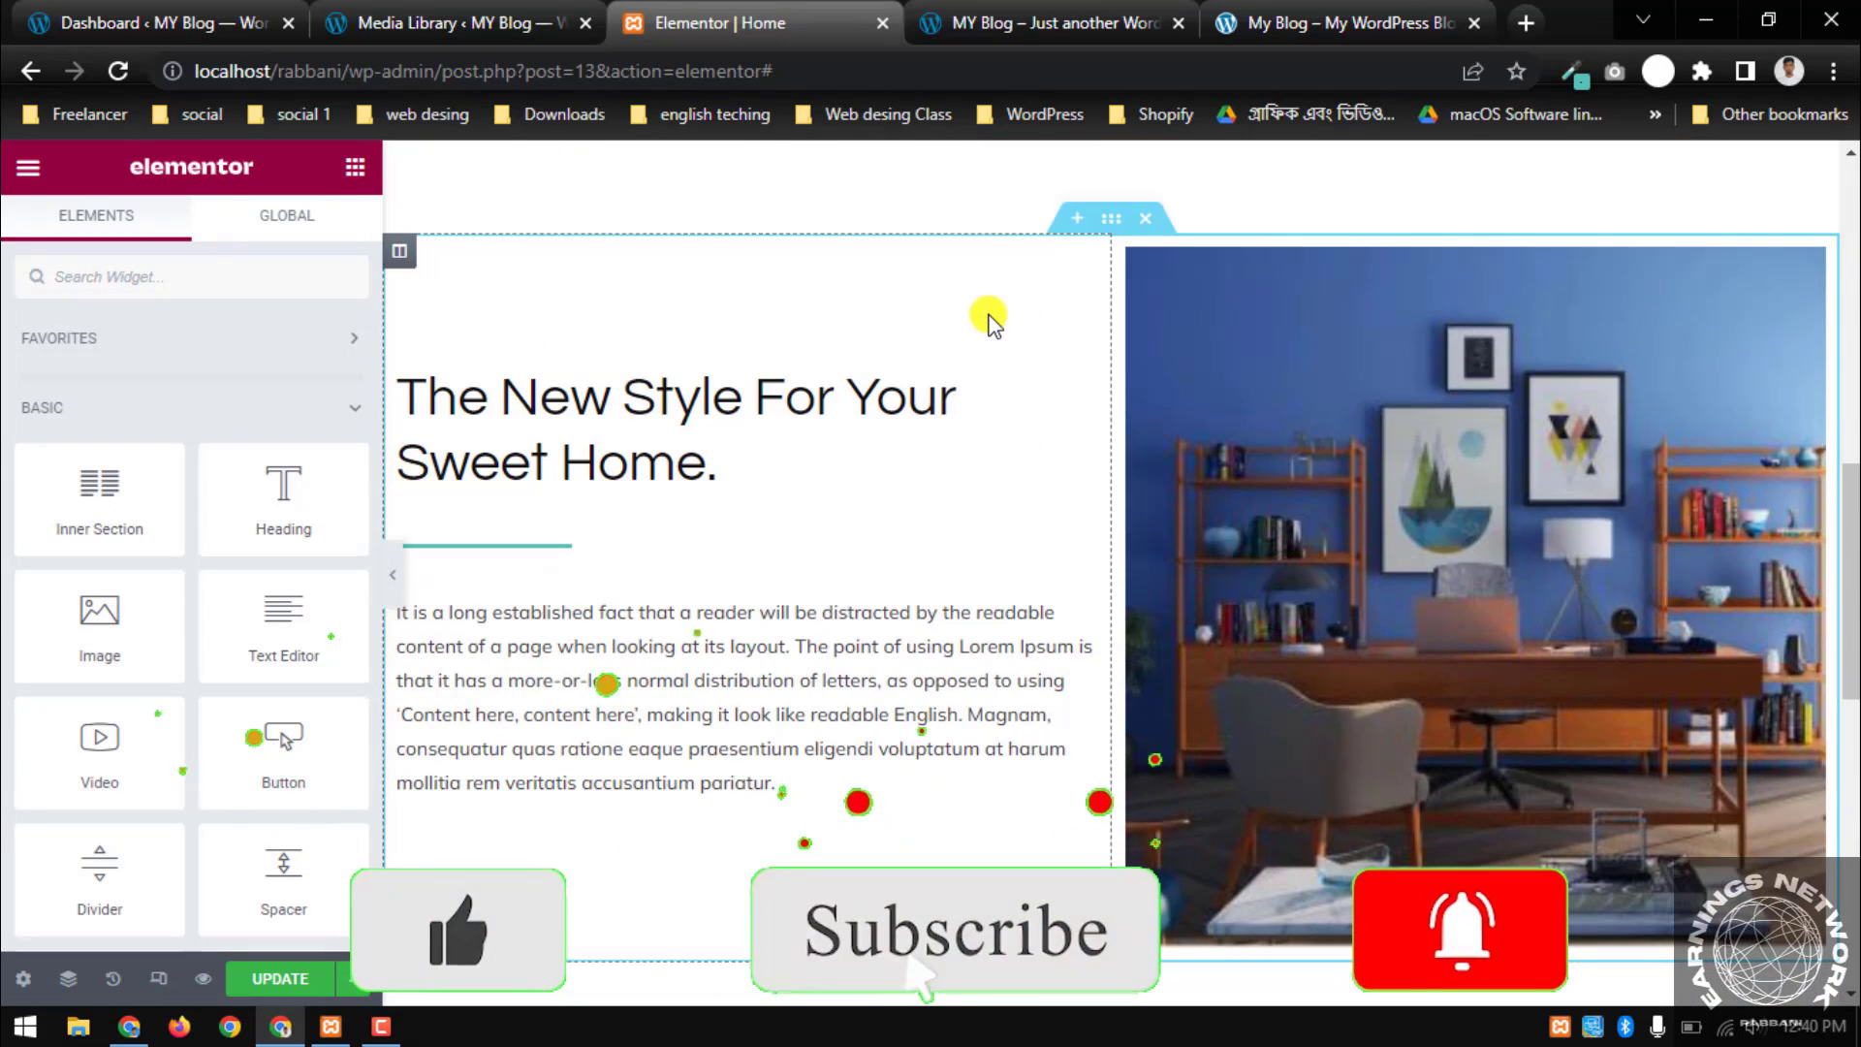
right_click(983, 279)
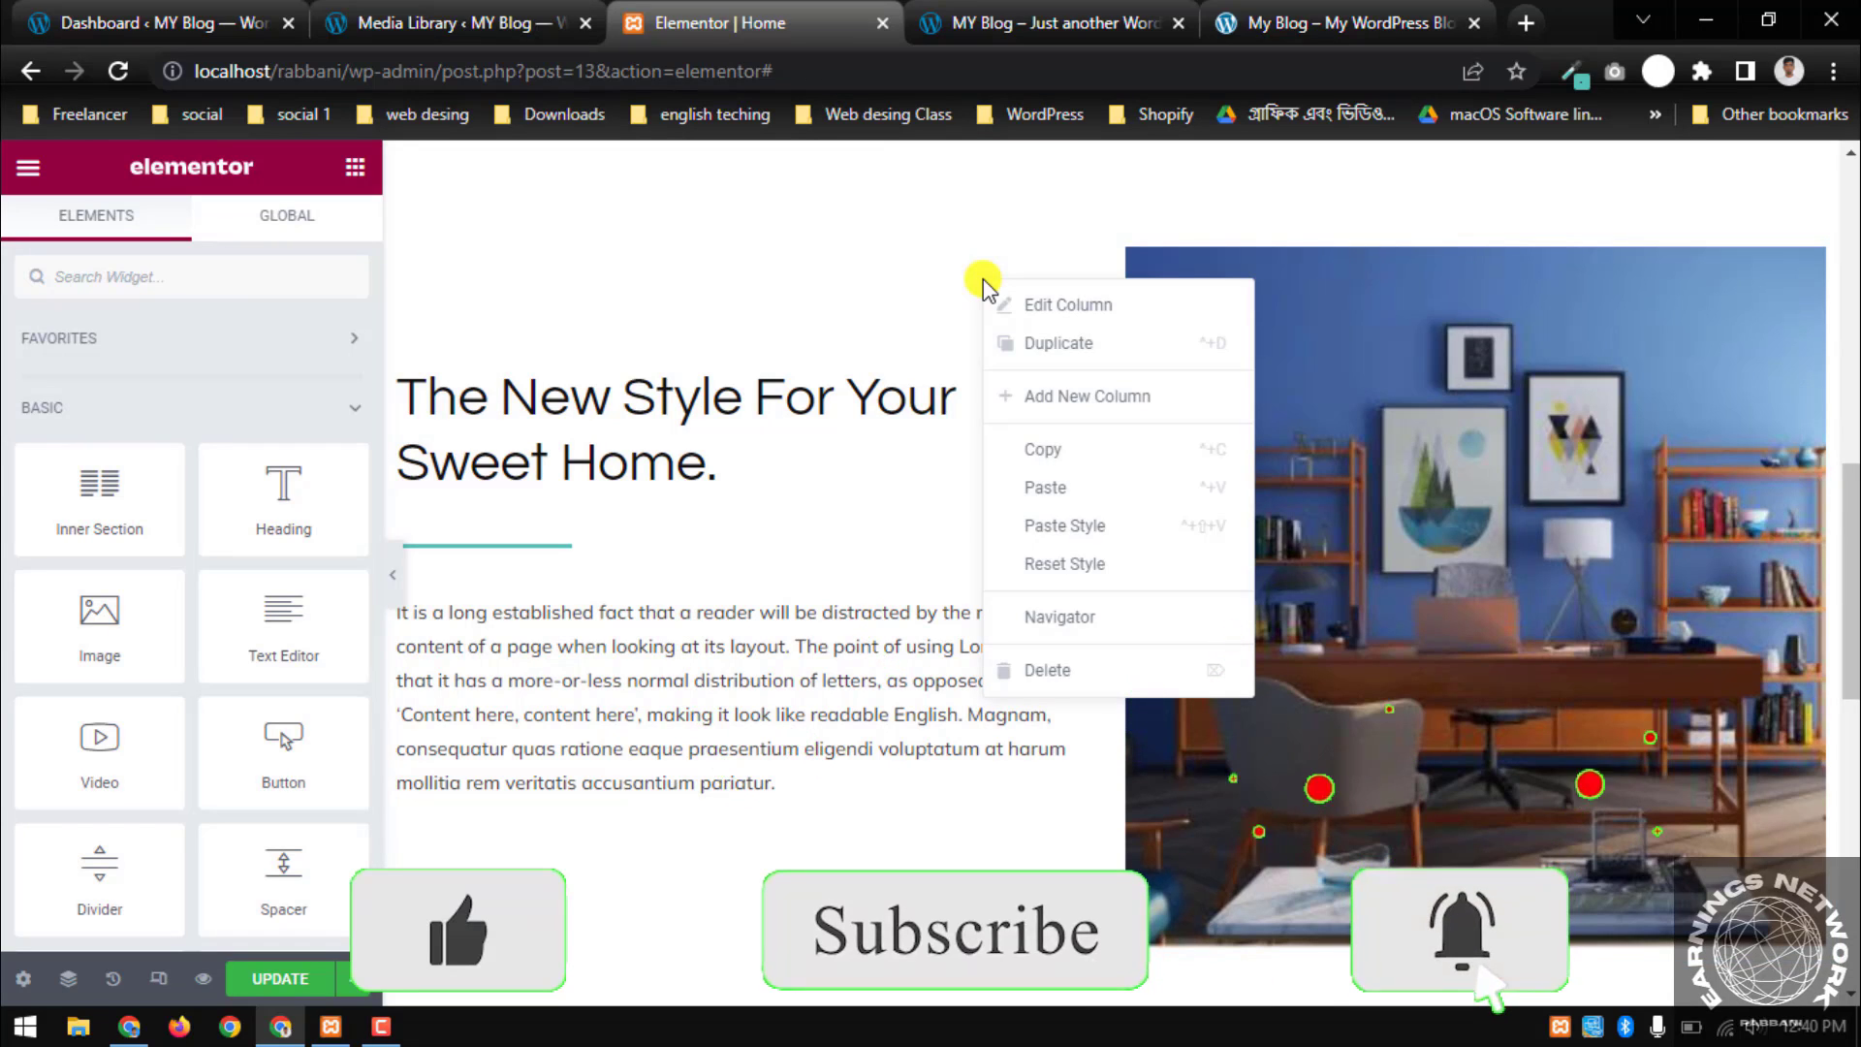
left_click(1080, 458)
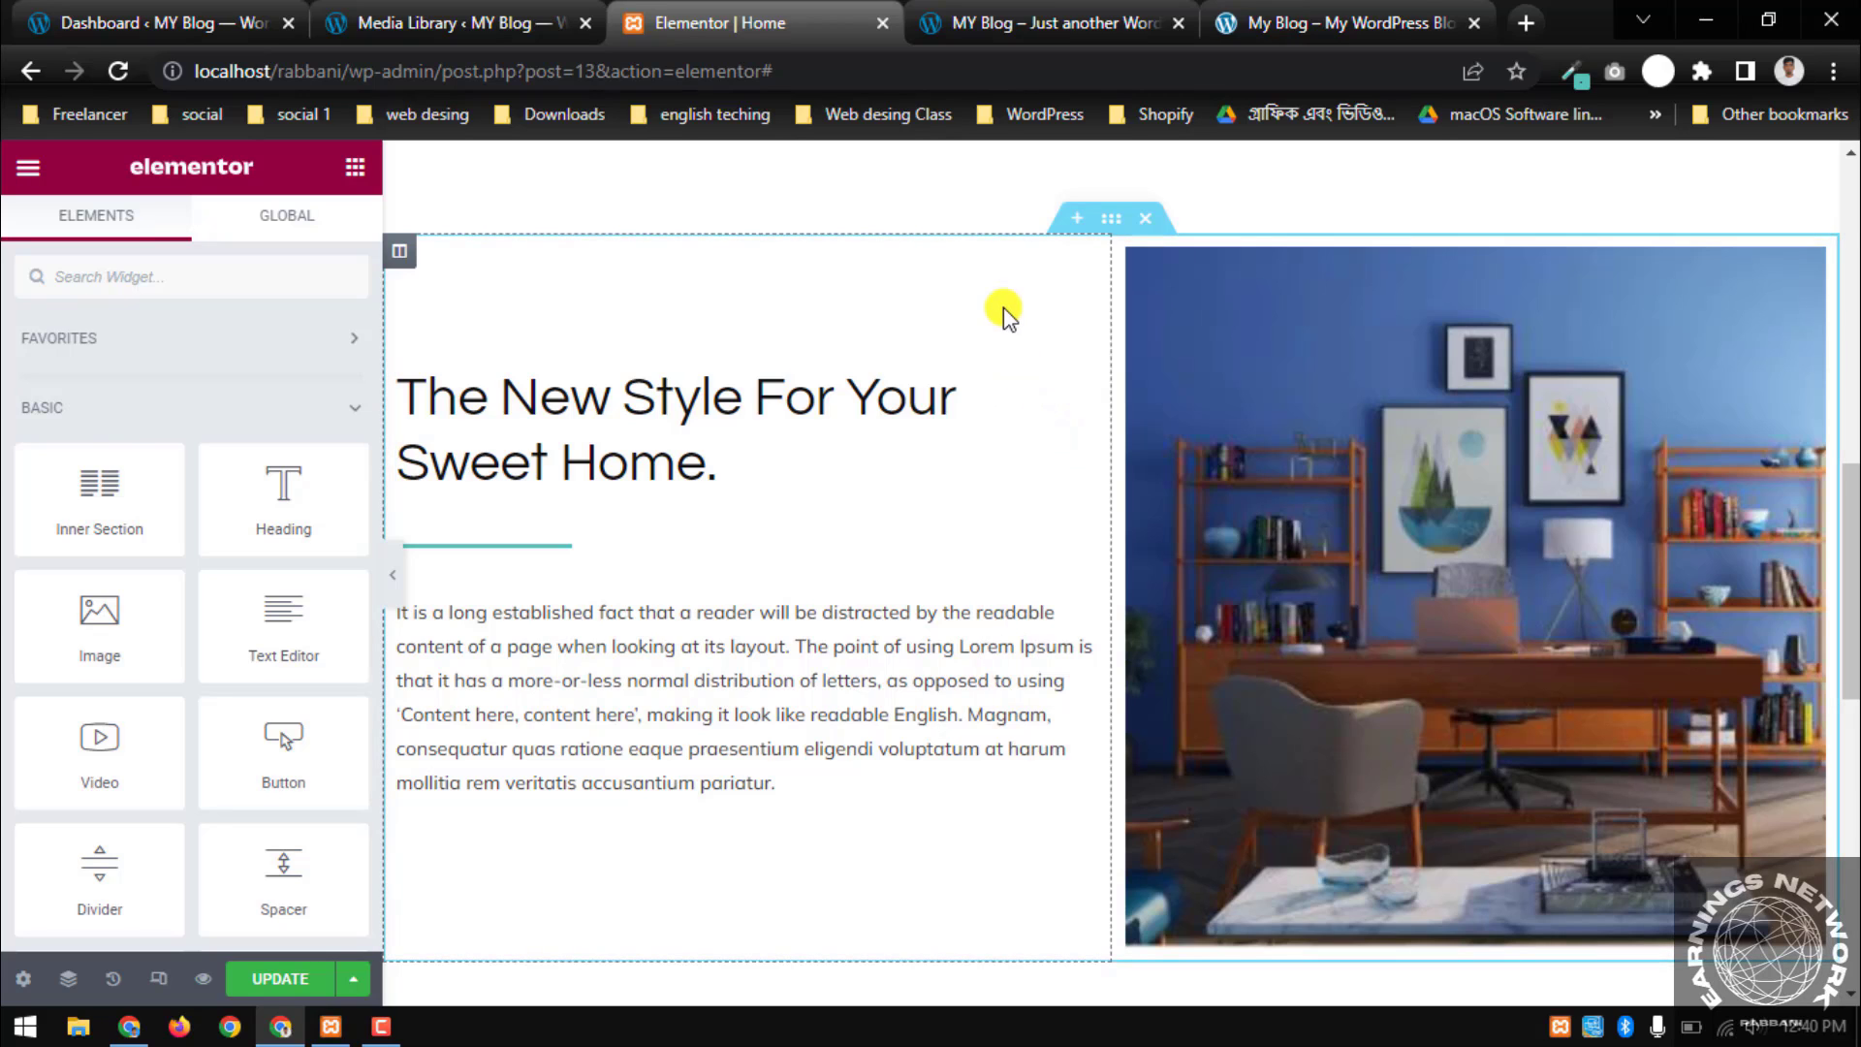
scroll(1008, 308, "down", 5)
scroll(1086, 387, "down", 2)
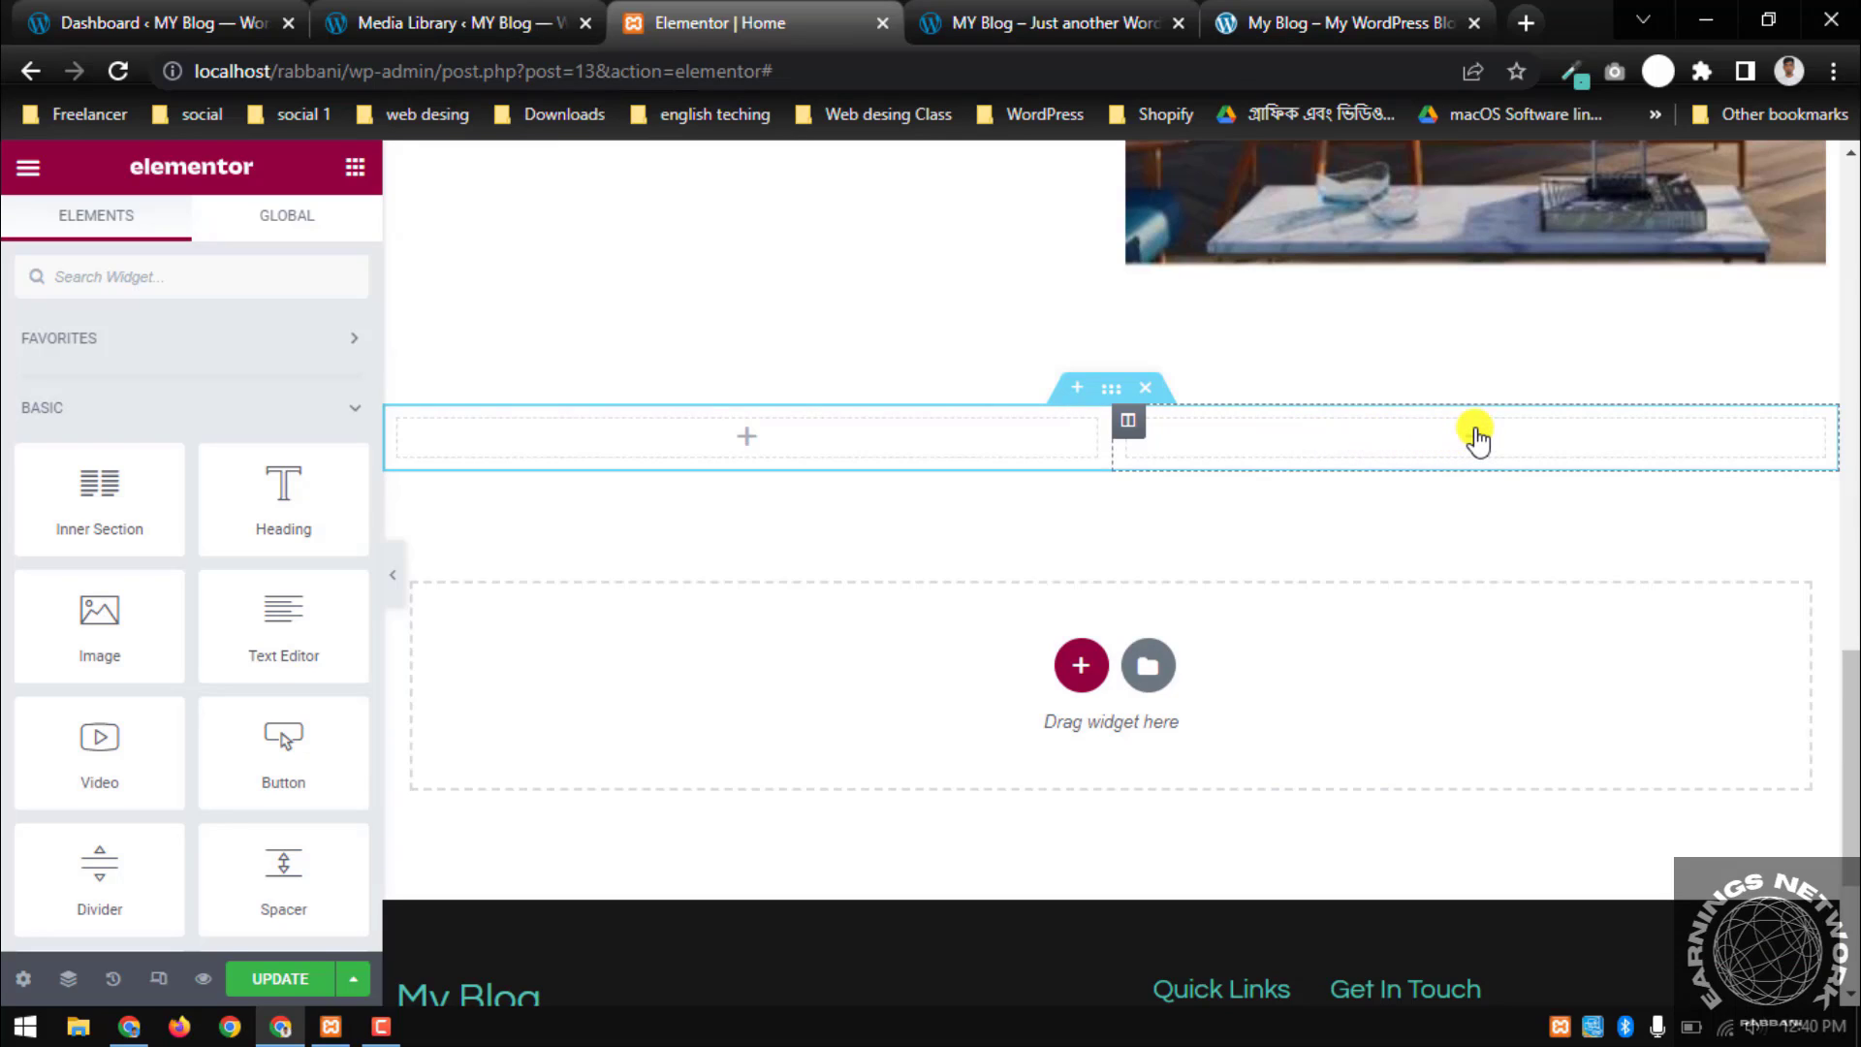
right_click(1475, 437)
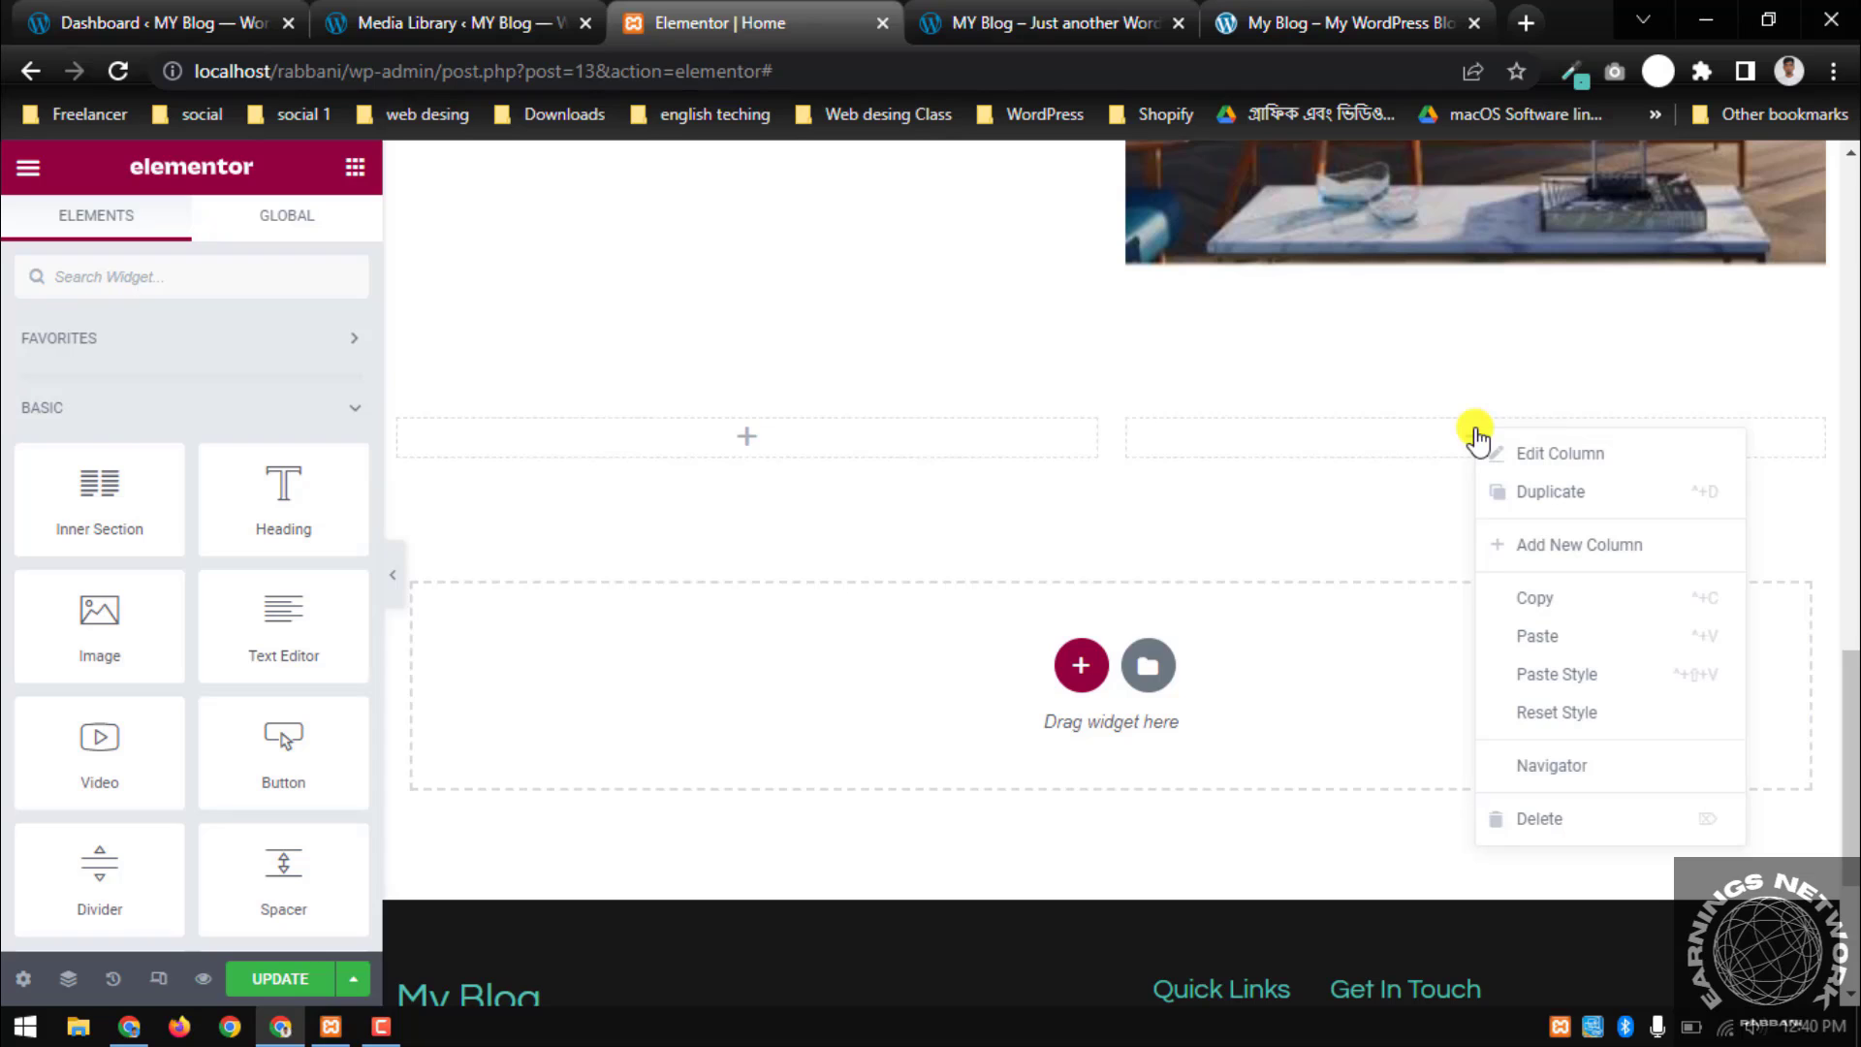
left_click(1578, 636)
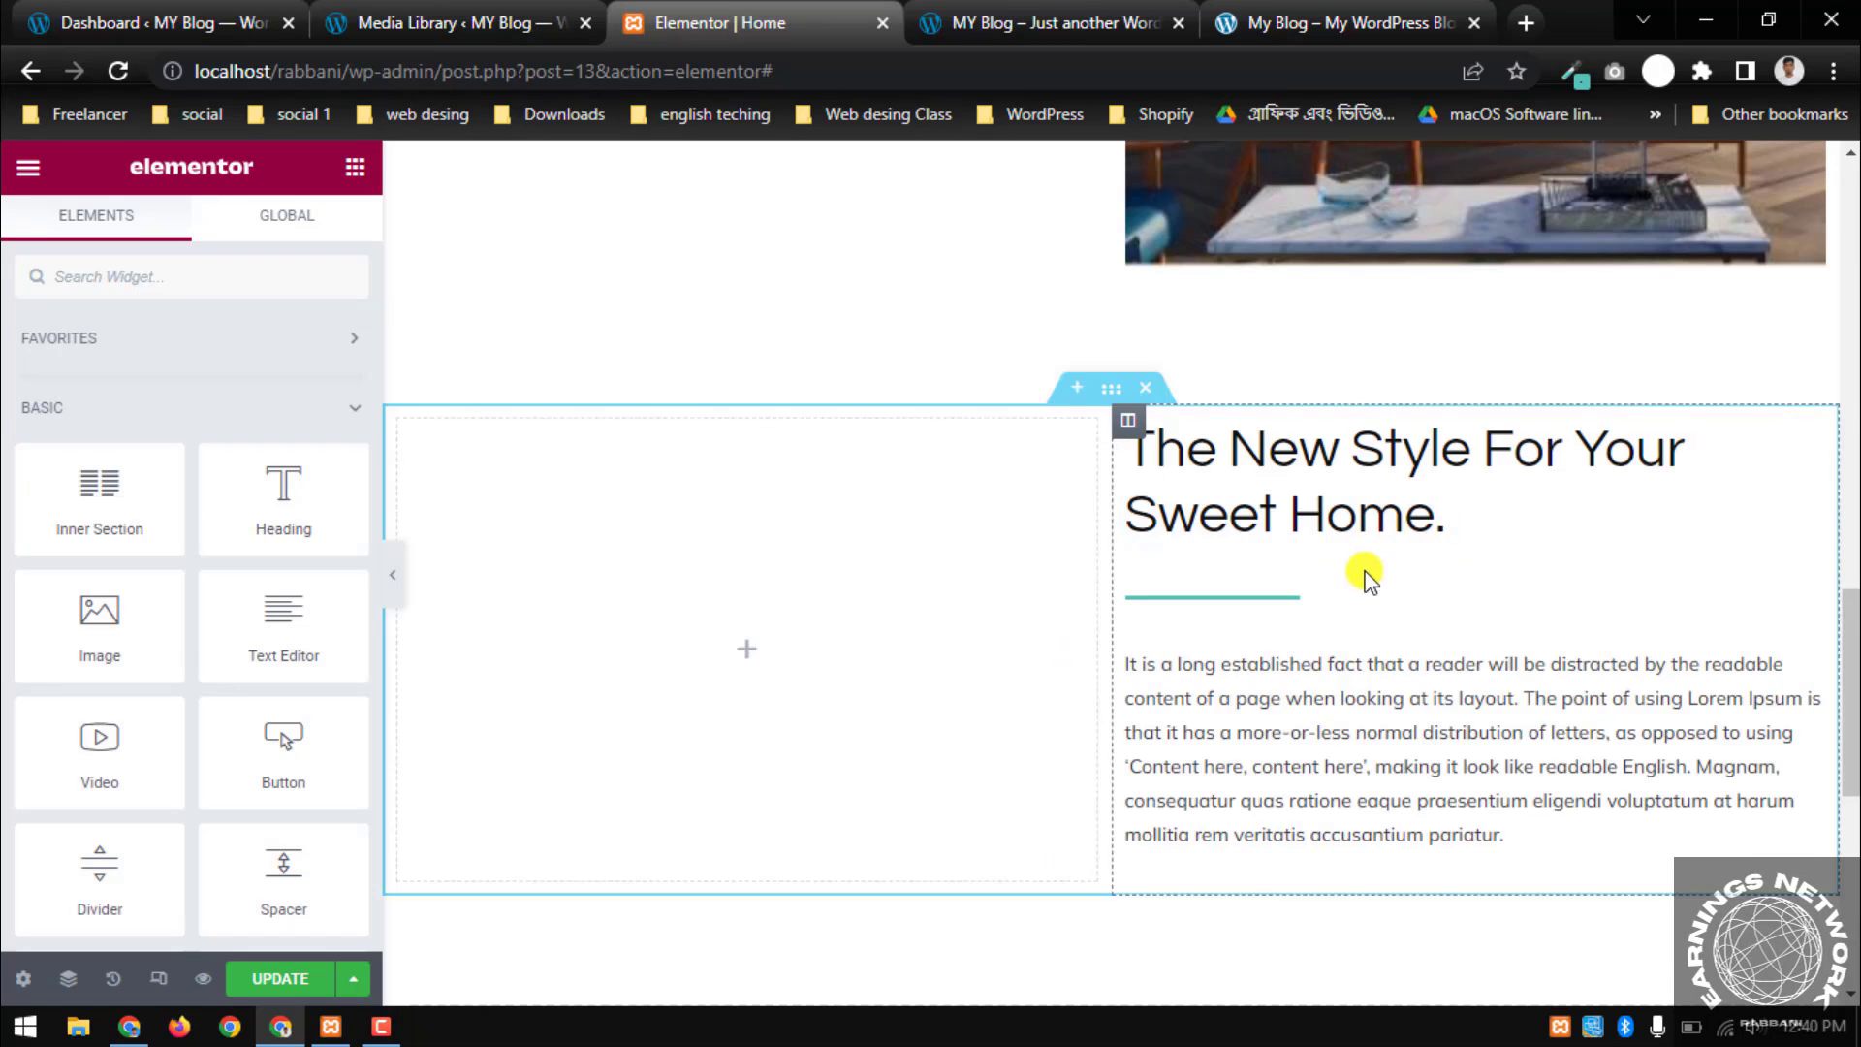
Copy the office image from the upper section and paste it into the empty left column of the new section
scroll(1371, 531, "down", 1)
scroll(1376, 533, "up", 5)
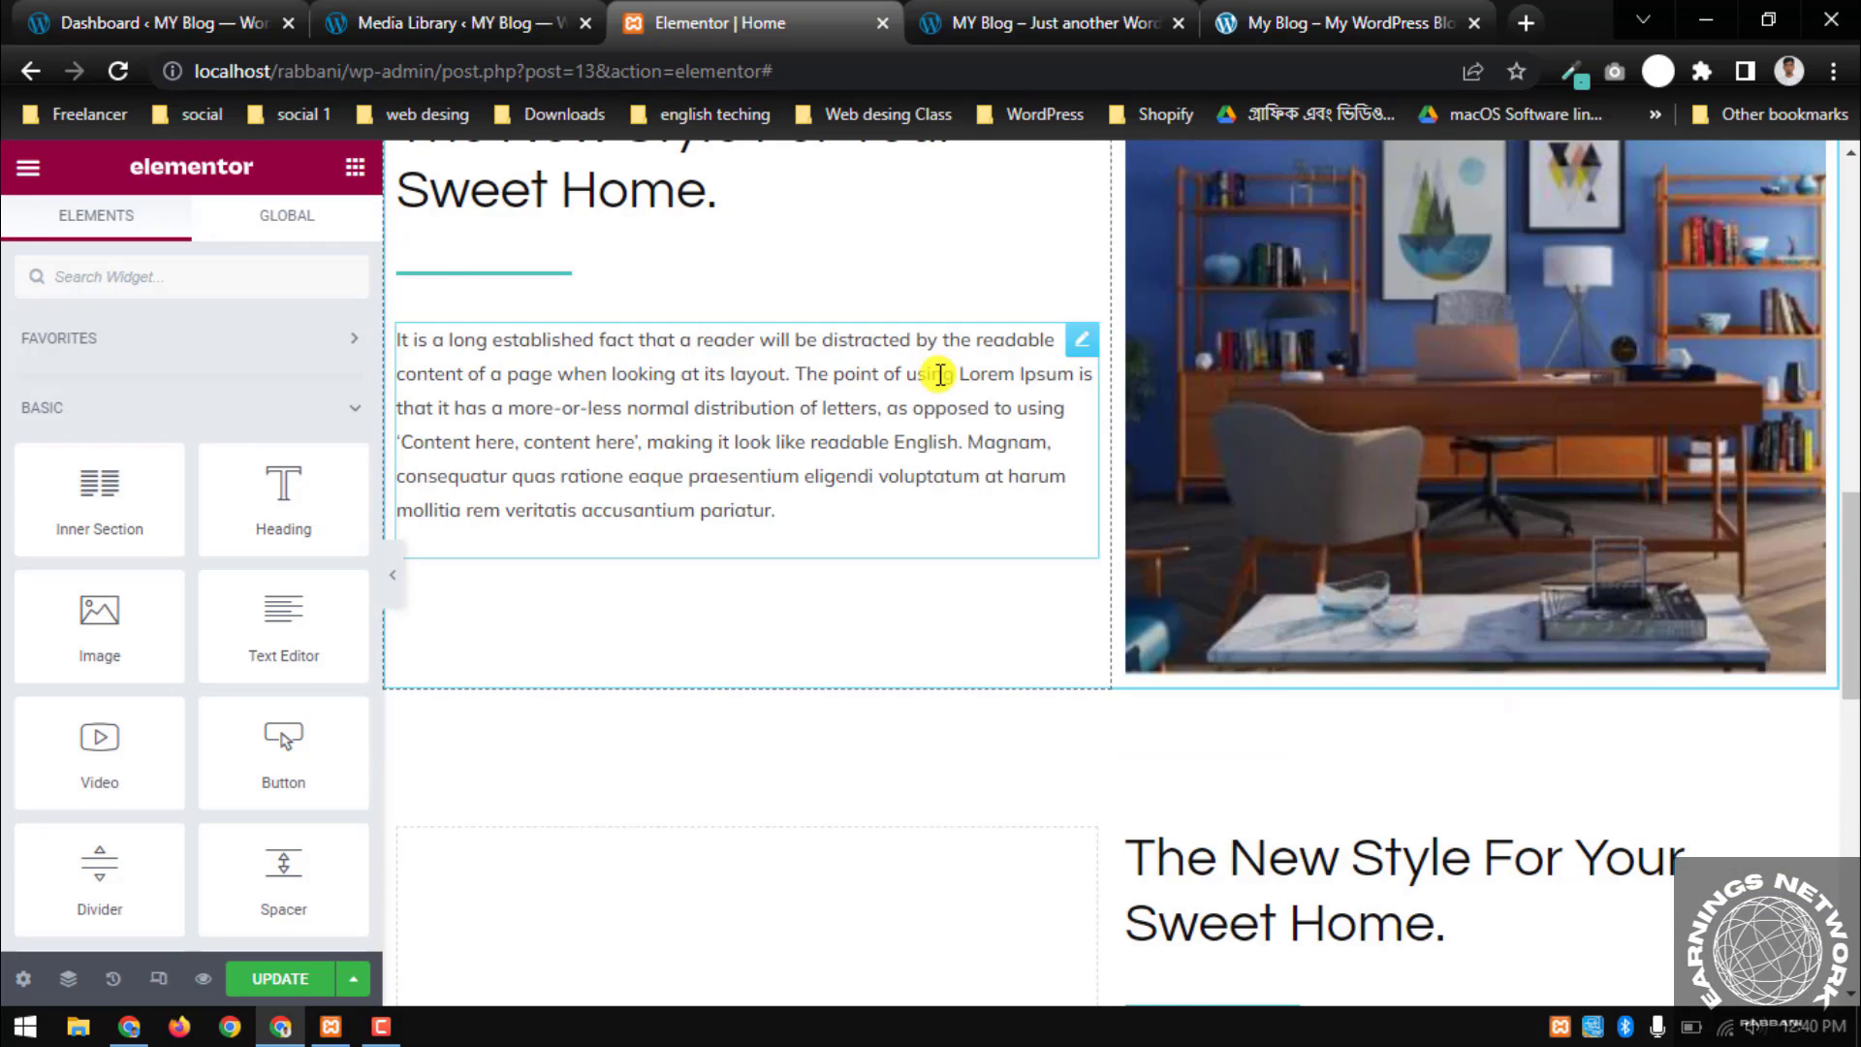
scroll(936, 374, "up", 3)
scroll(936, 373, "down", 4)
scroll(1107, 543, "down", 3)
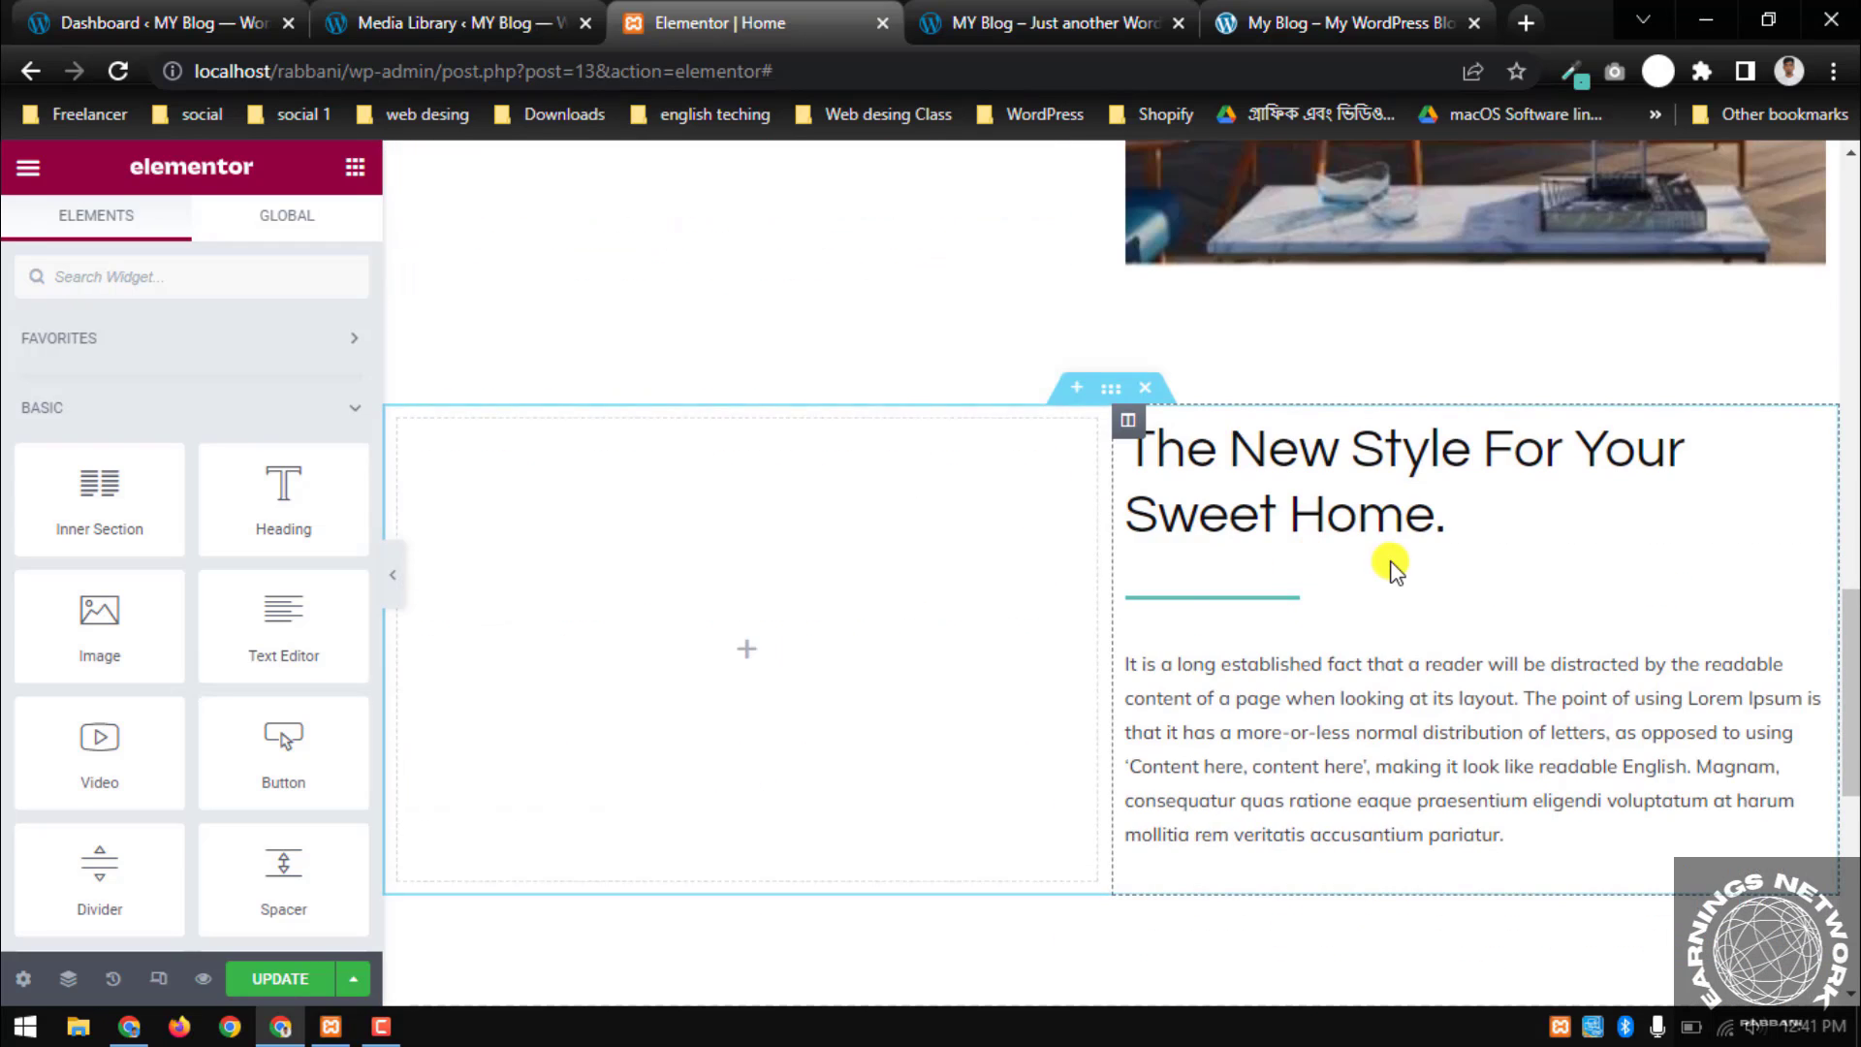
scroll(1392, 561, "up", 3)
scroll(1433, 429, "up", 2)
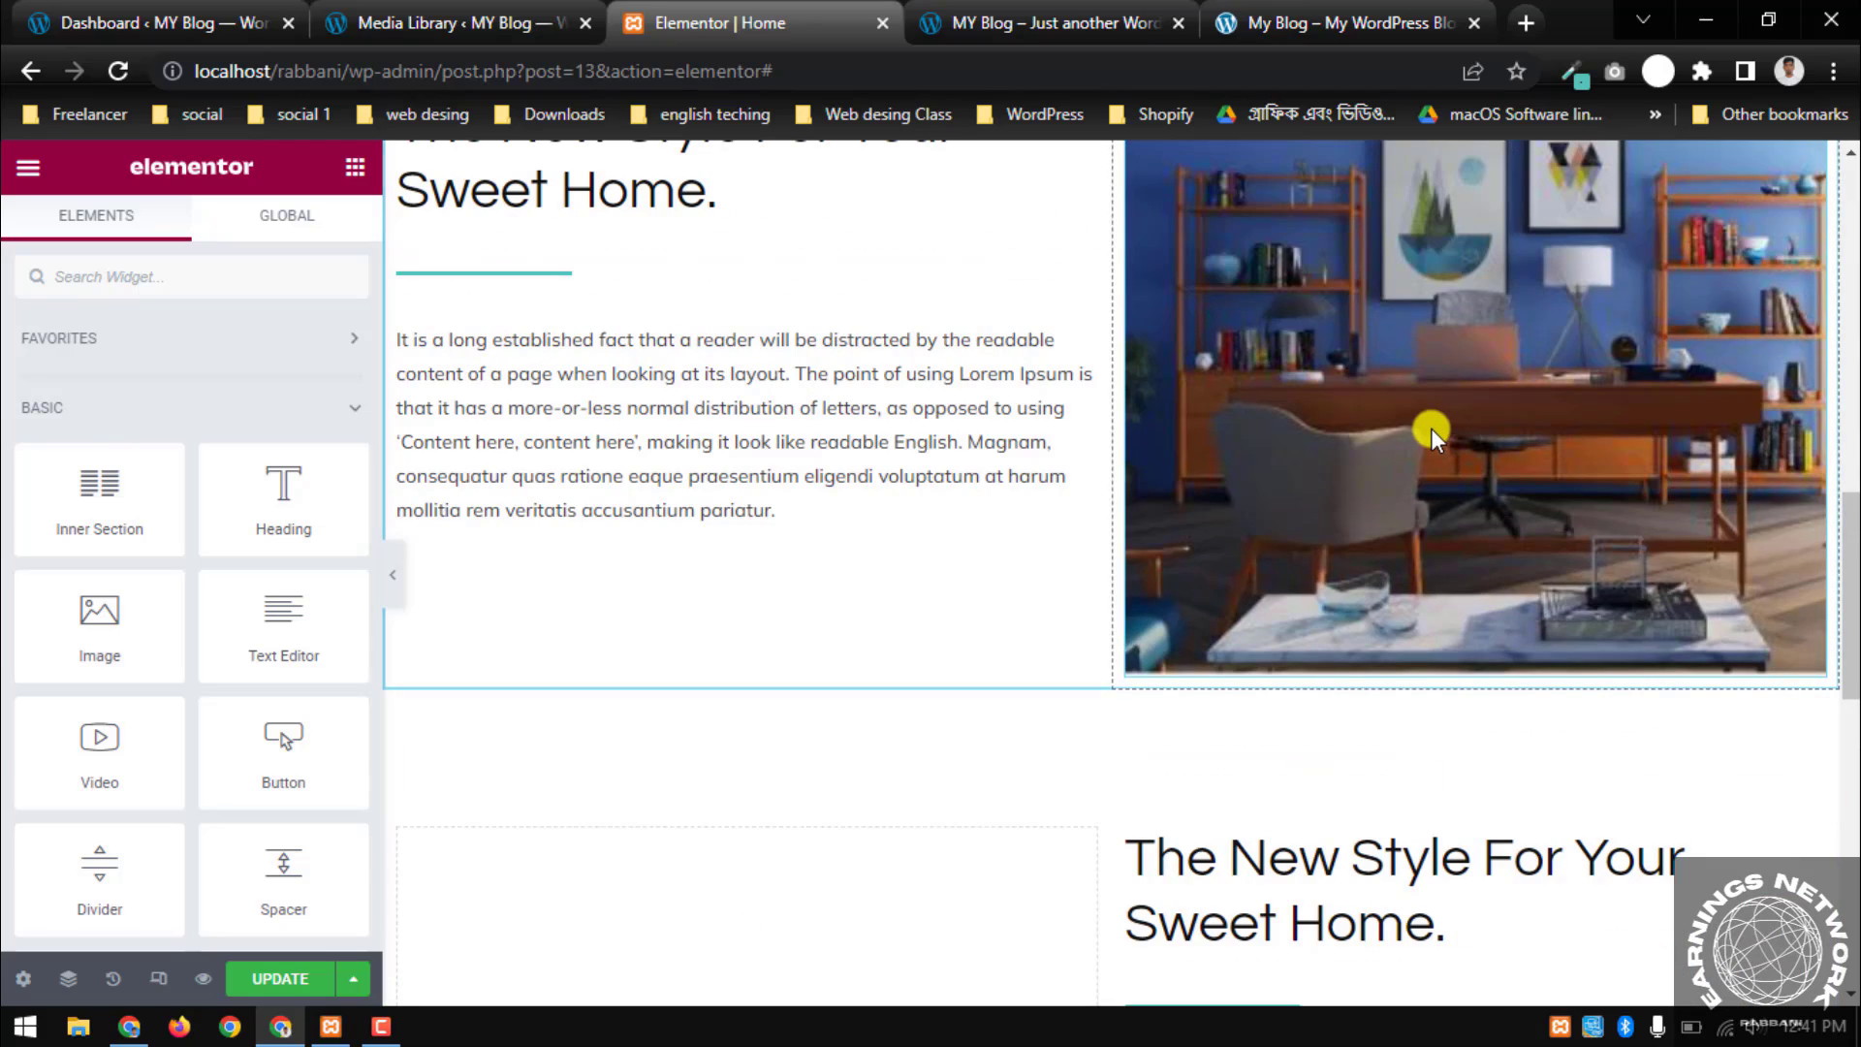
scroll(1434, 413, "up", 2)
scroll(1420, 359, "up", 1)
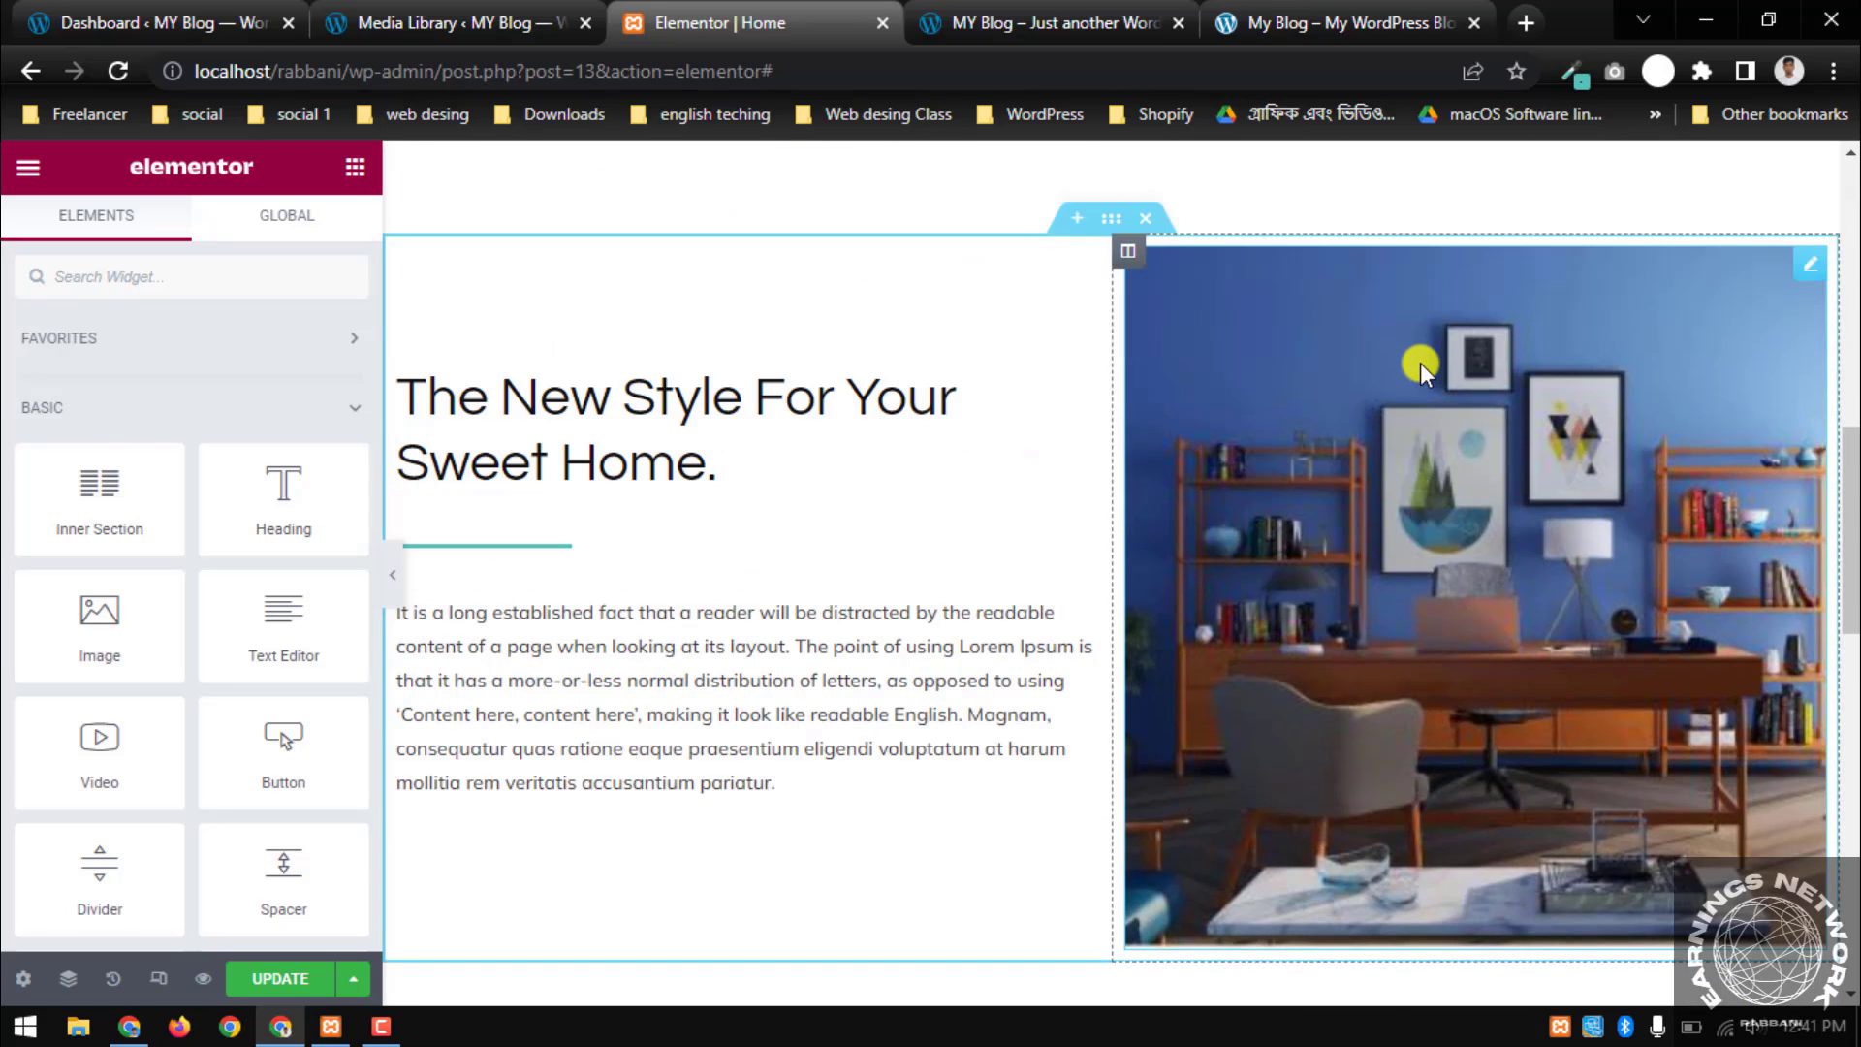
right_click(1417, 359)
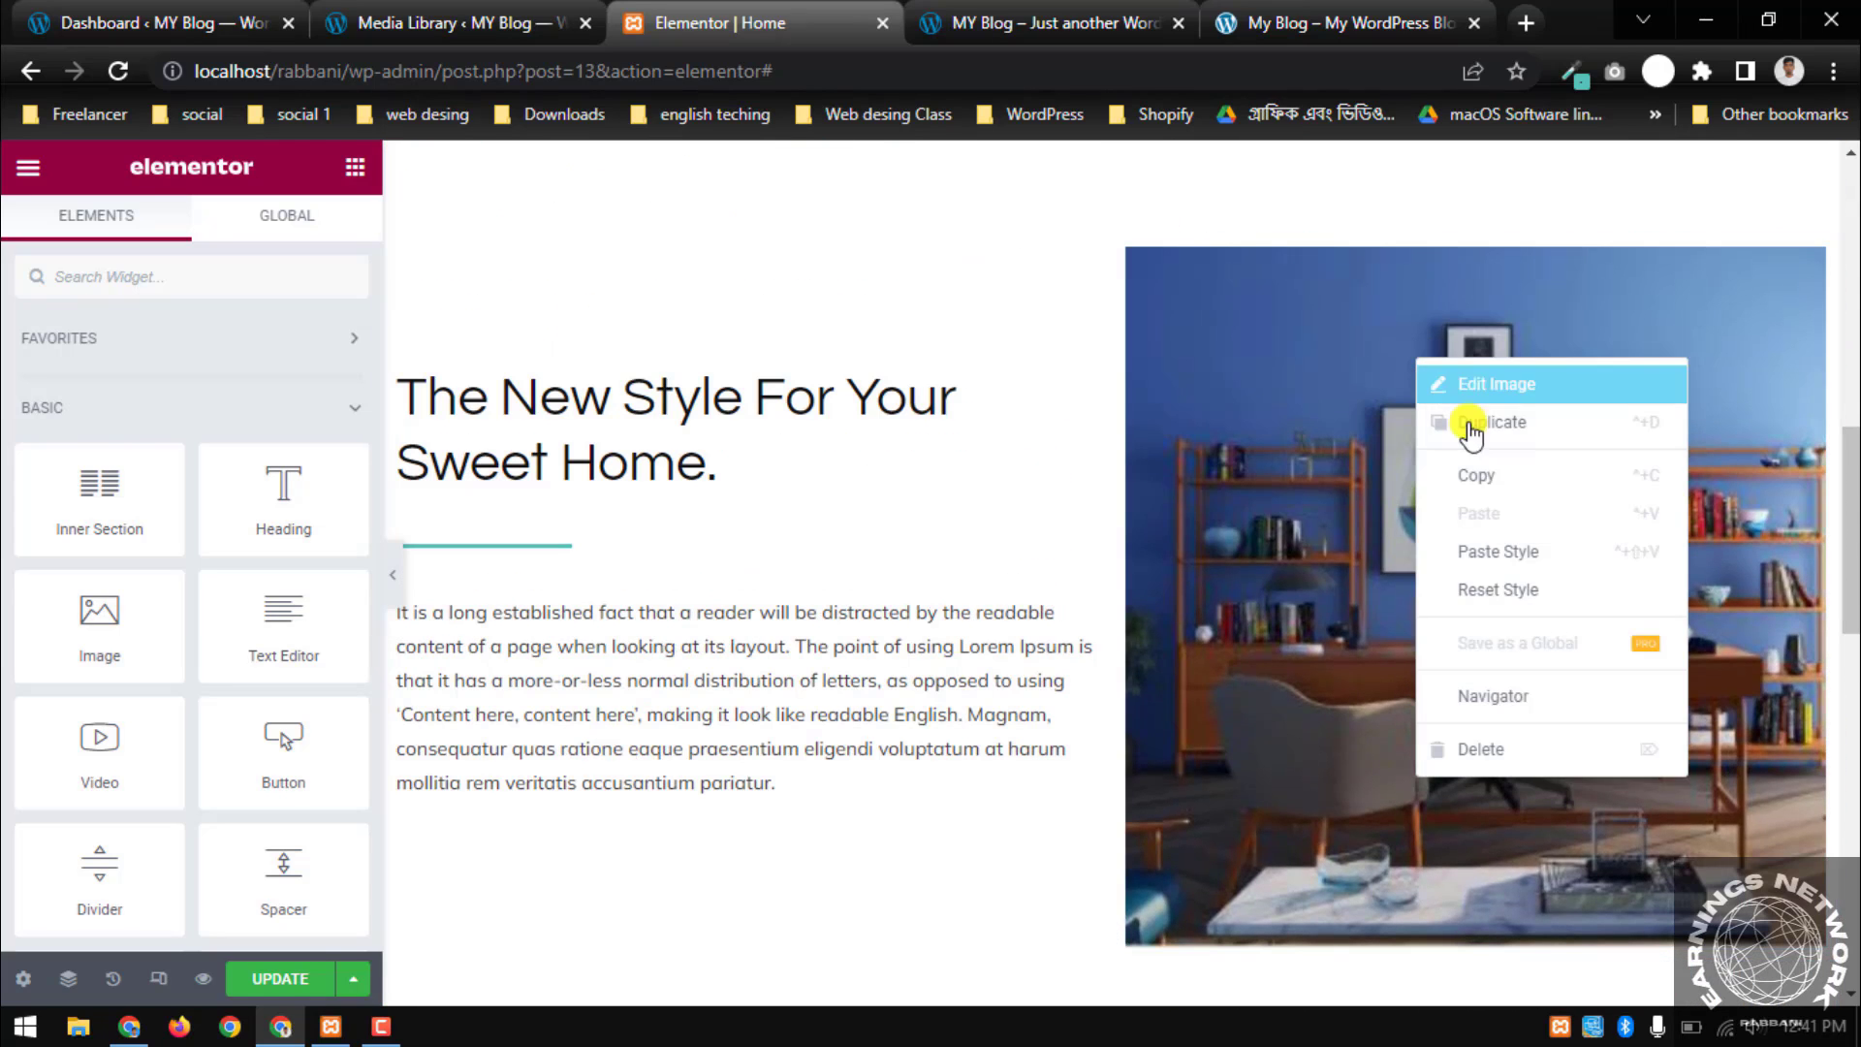
left_click(1483, 475)
scroll(1401, 394, "down", 1)
scroll(1401, 394, "up", 1)
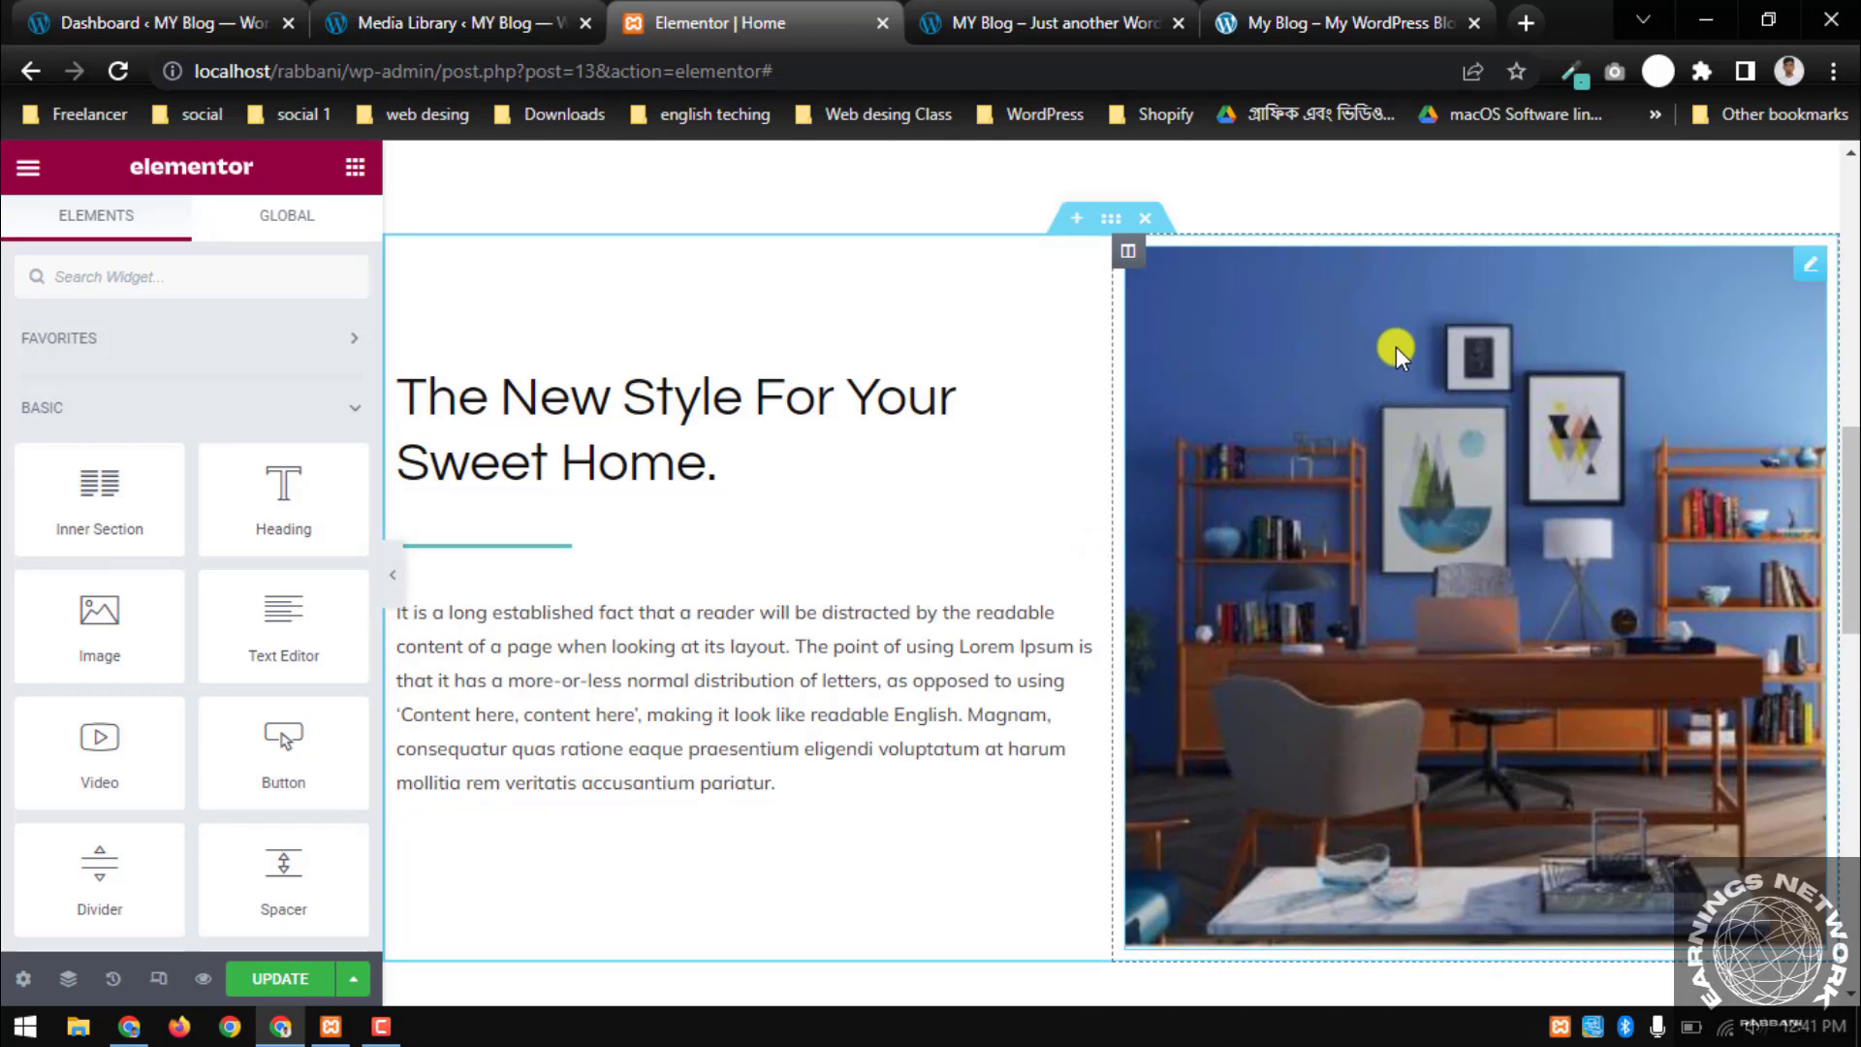
scroll(1399, 362, "down", 6)
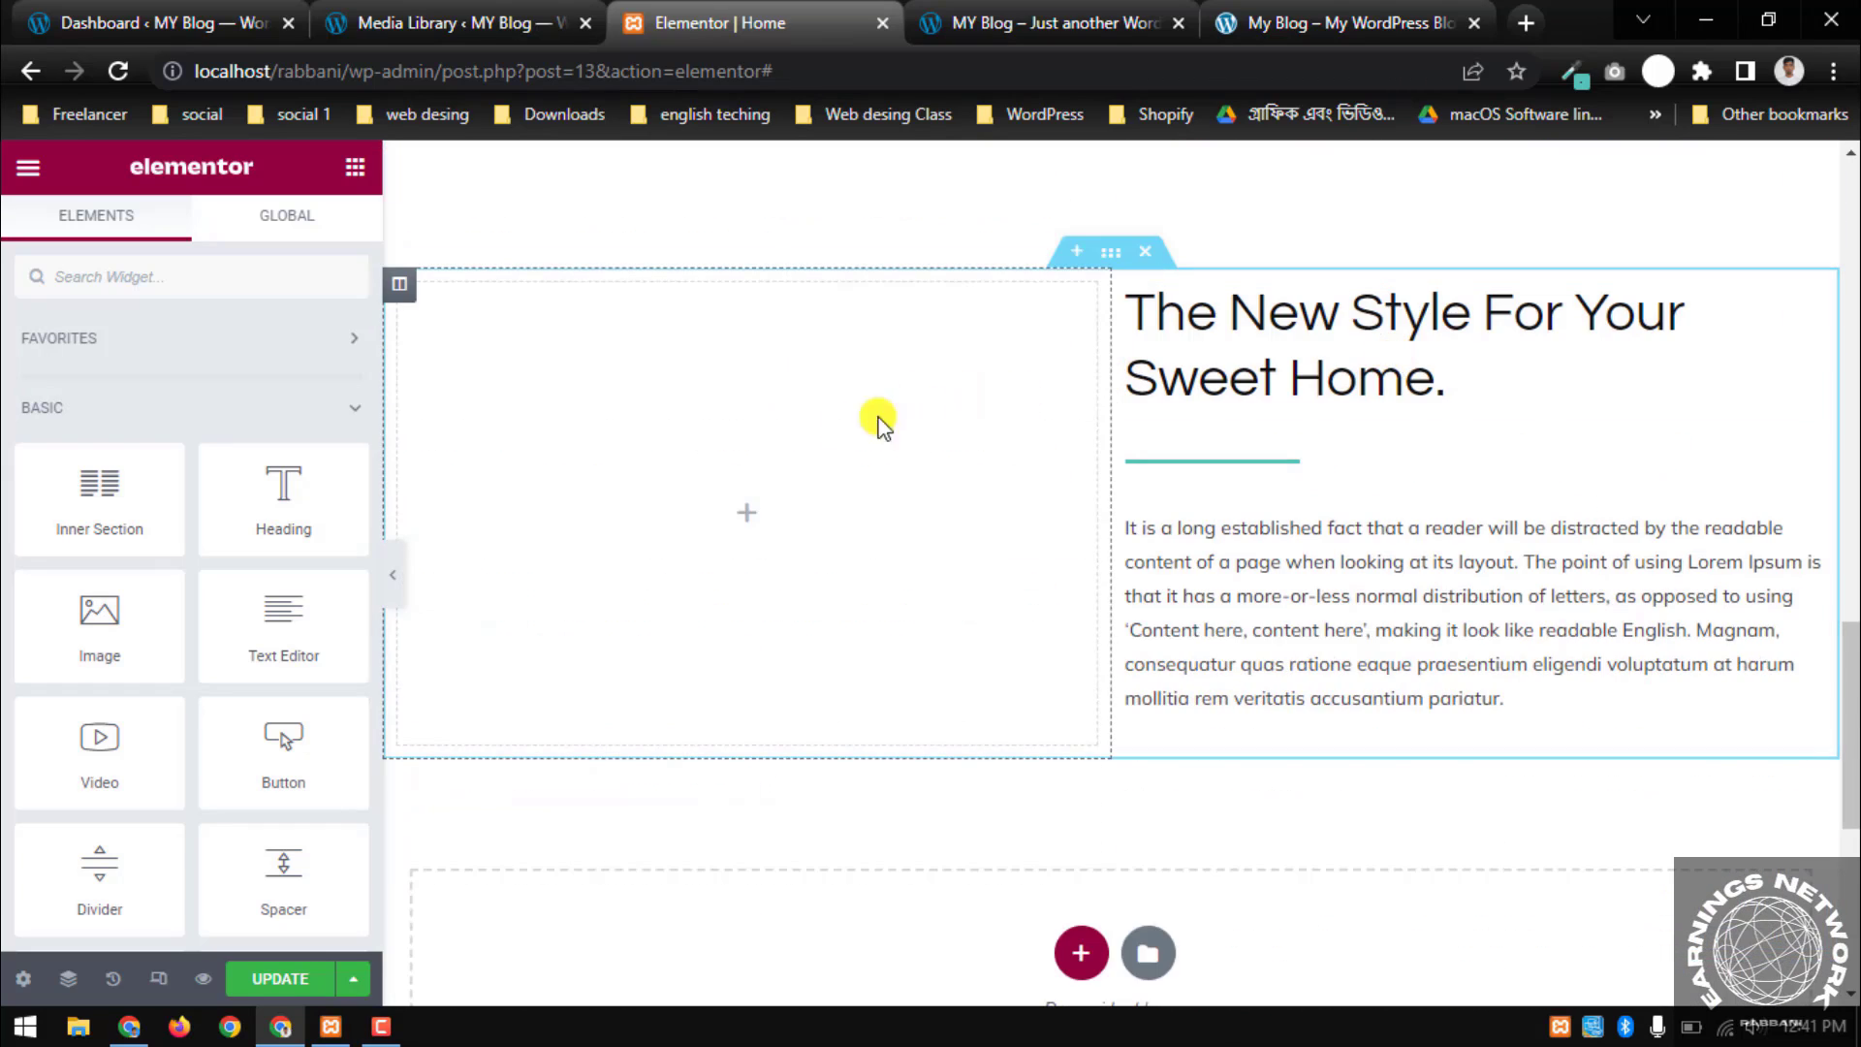
right_click(770, 433)
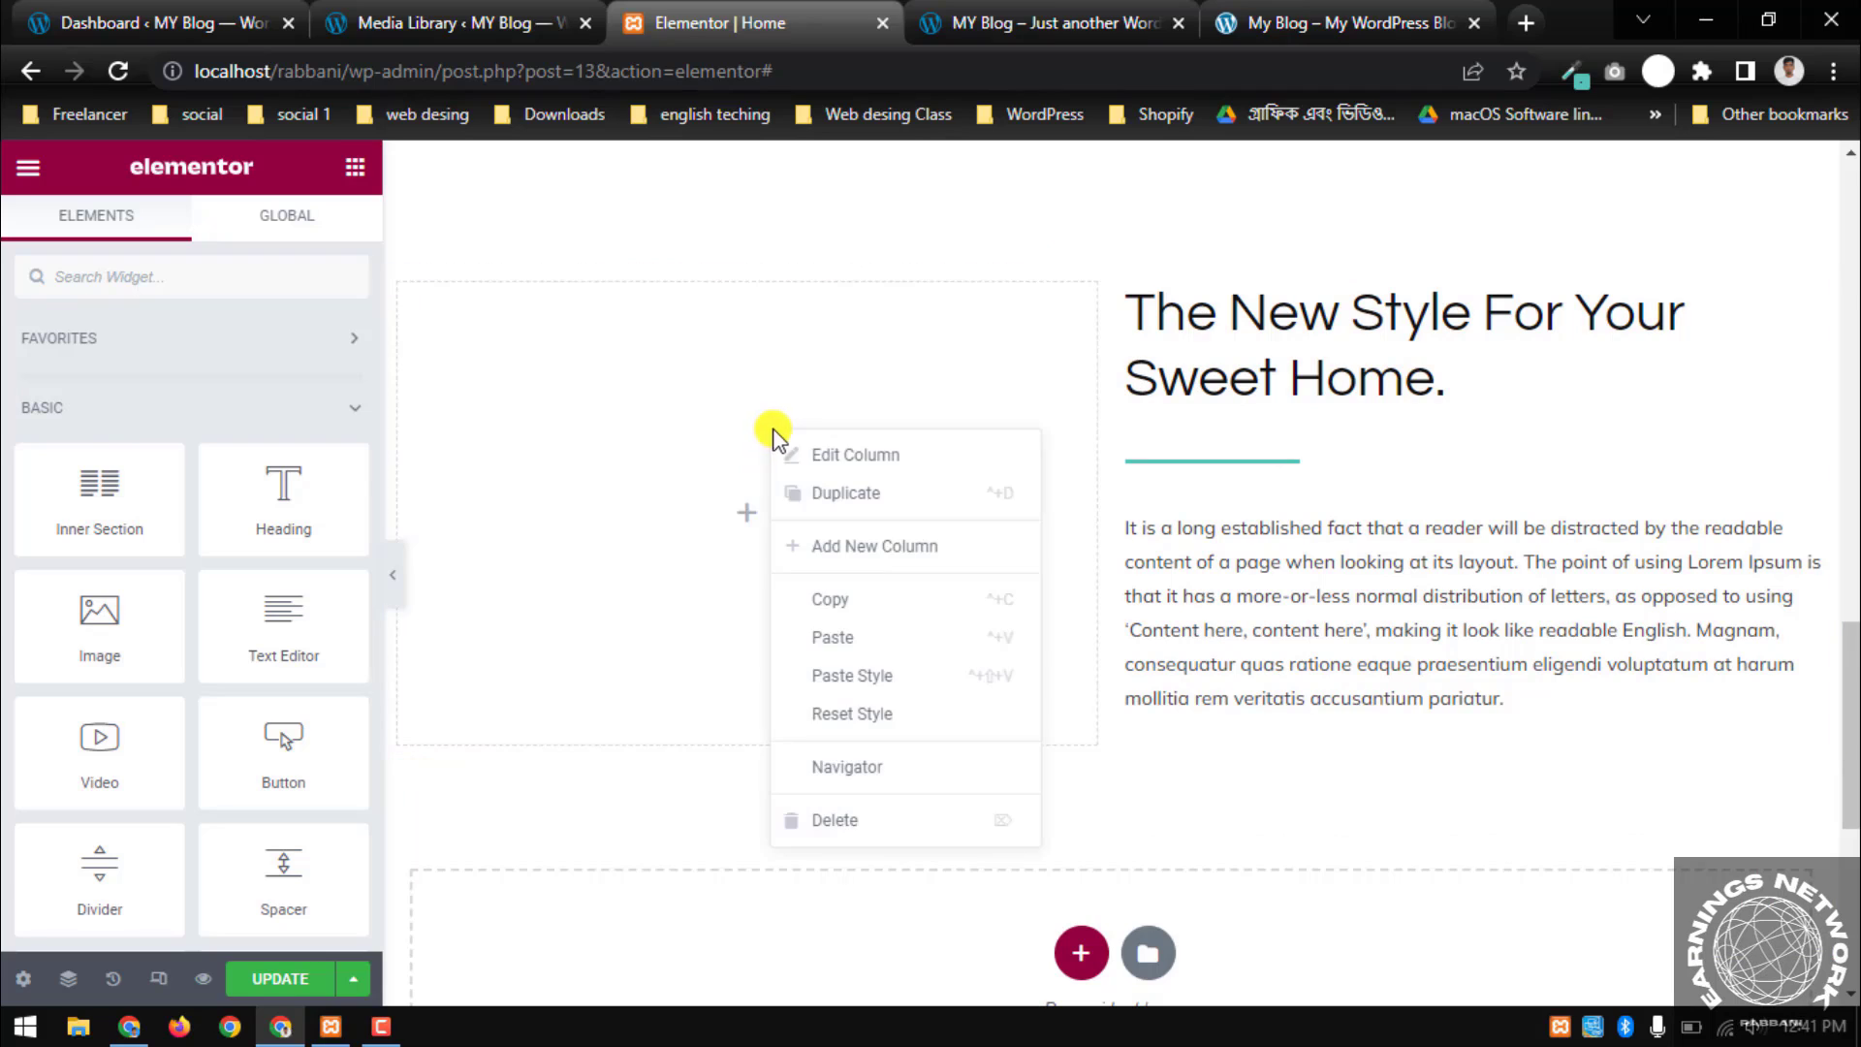
left_click(908, 639)
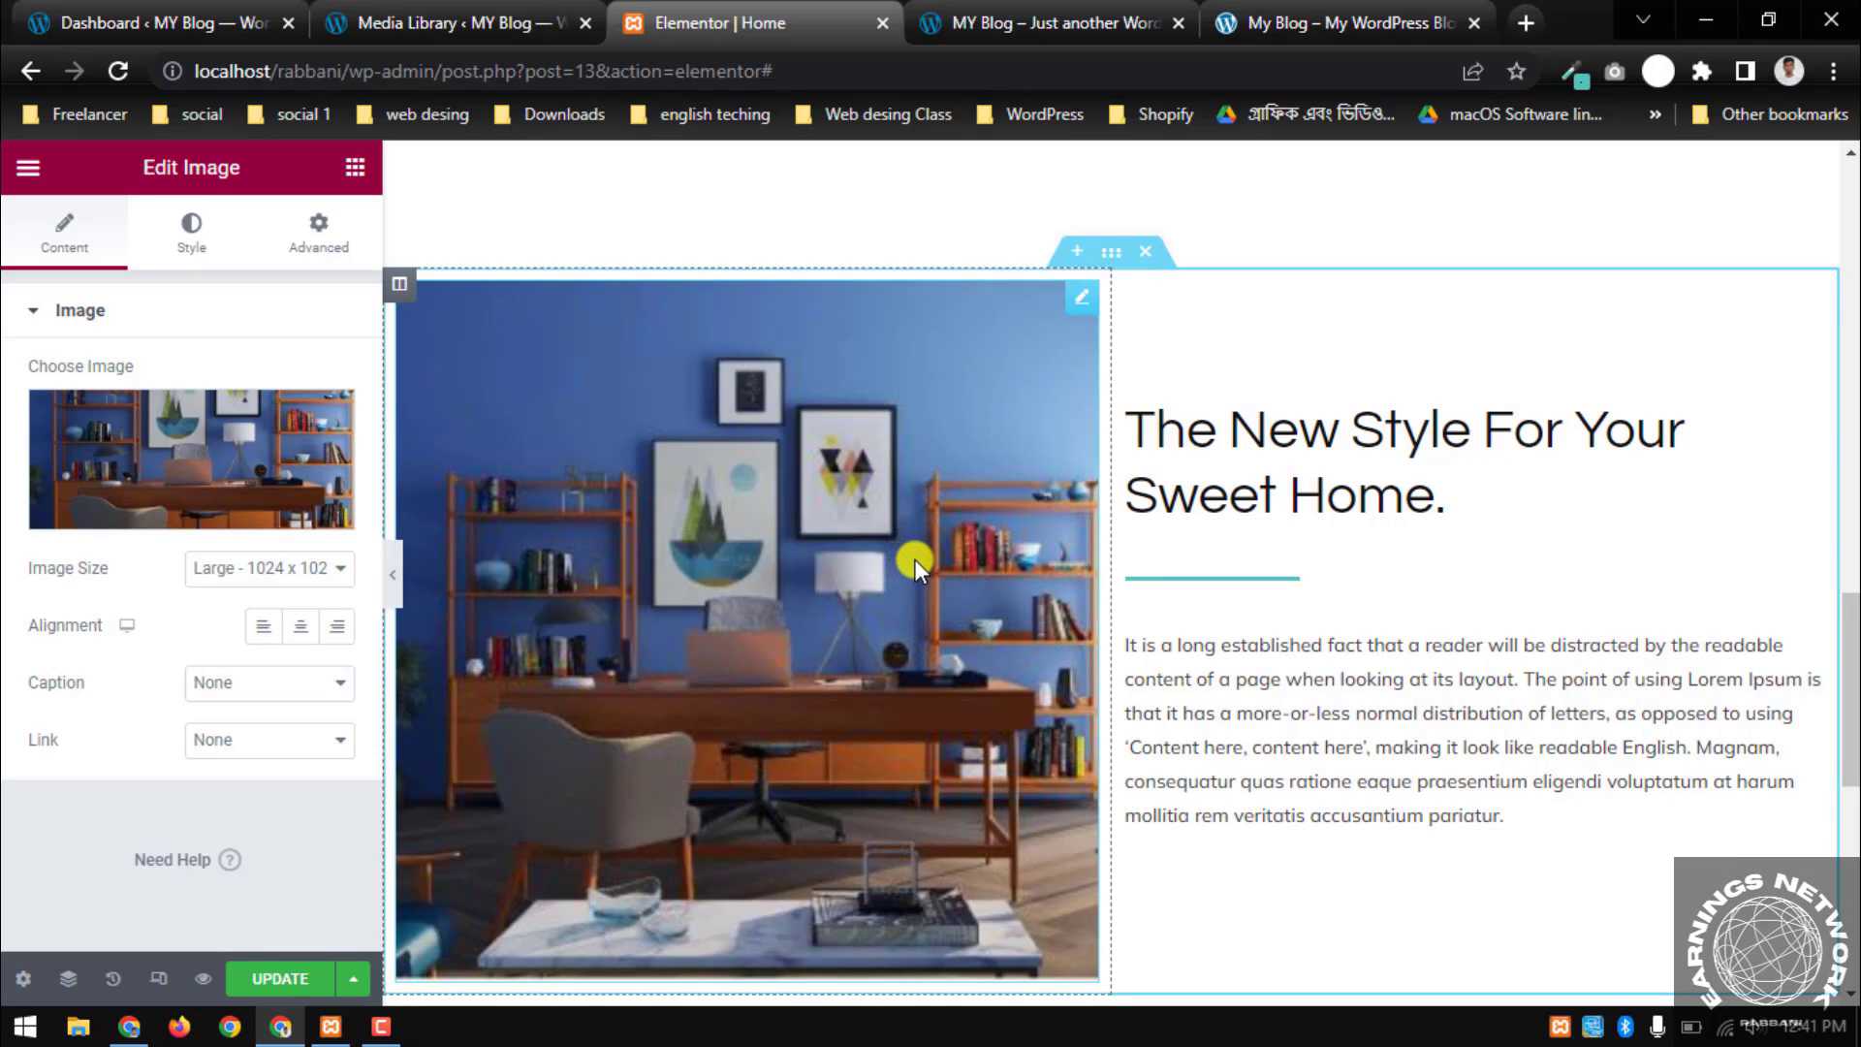
Update the page in Elementor and reload the local Home page
scroll(926, 556, "down", 1)
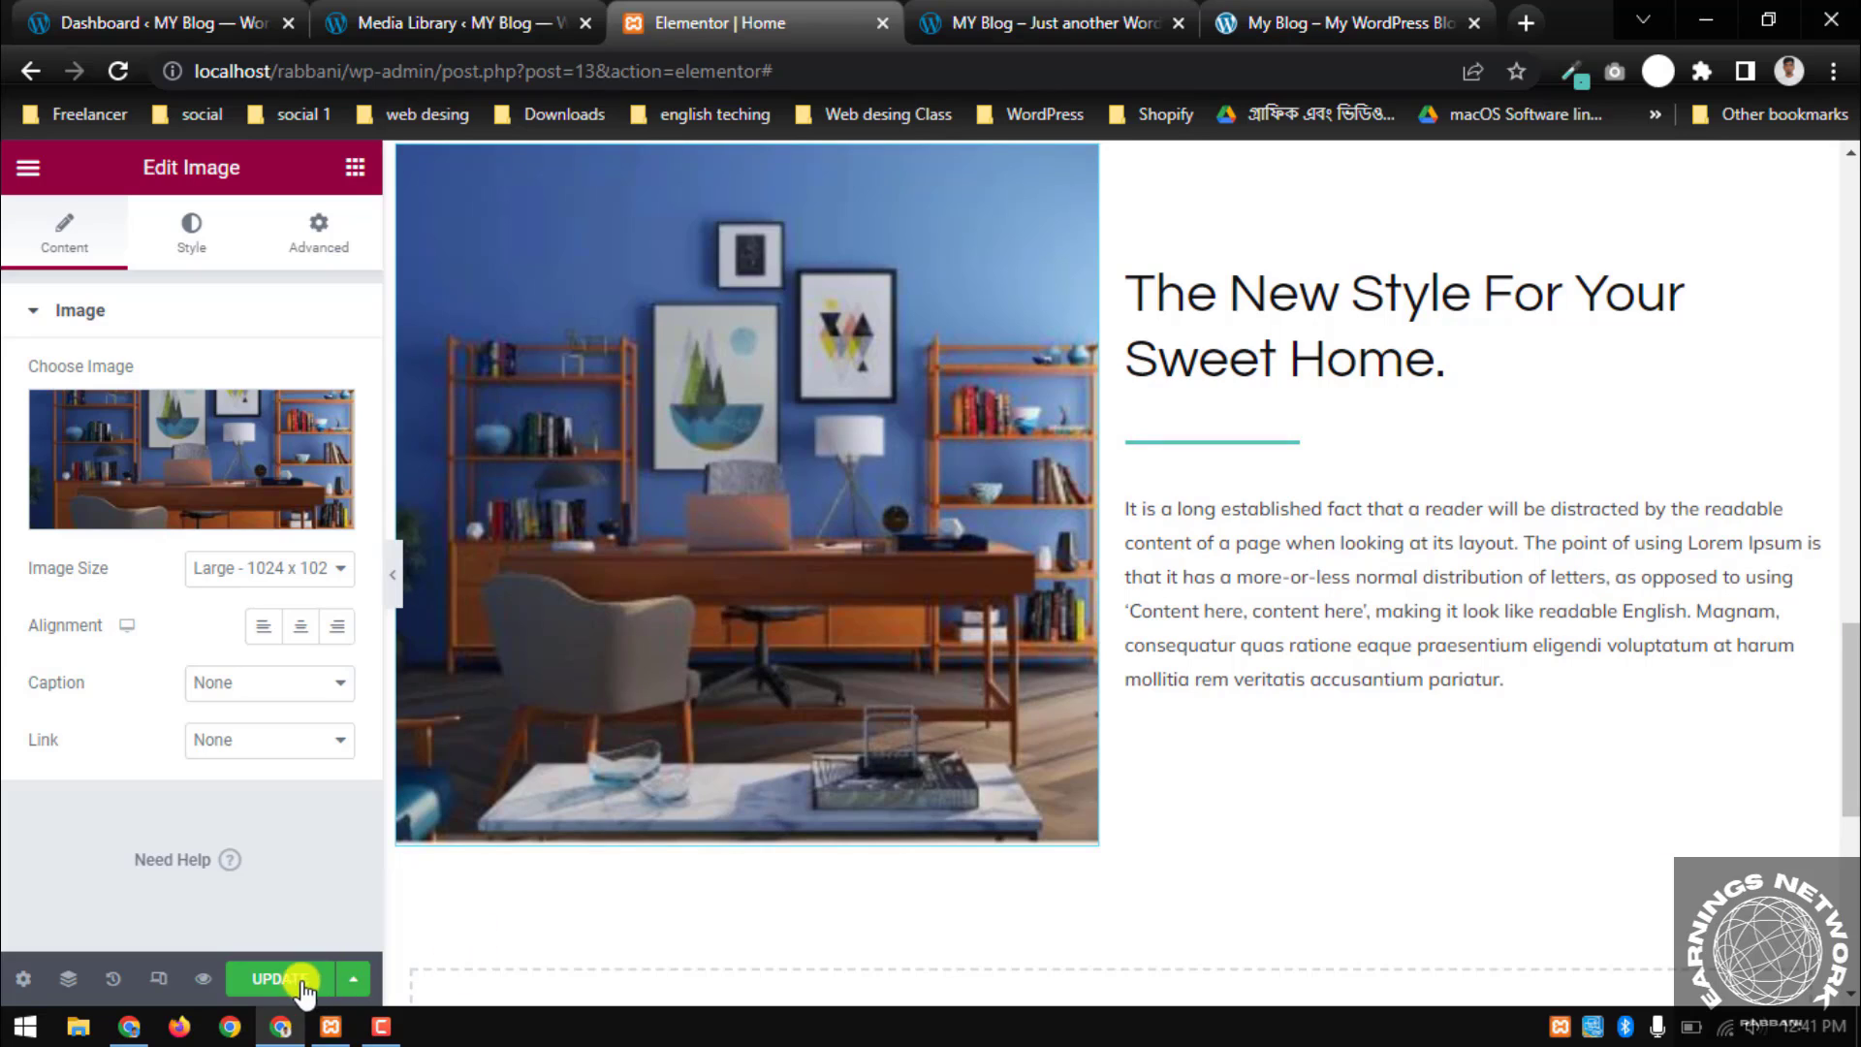
left_click(291, 979)
left_click(974, 12)
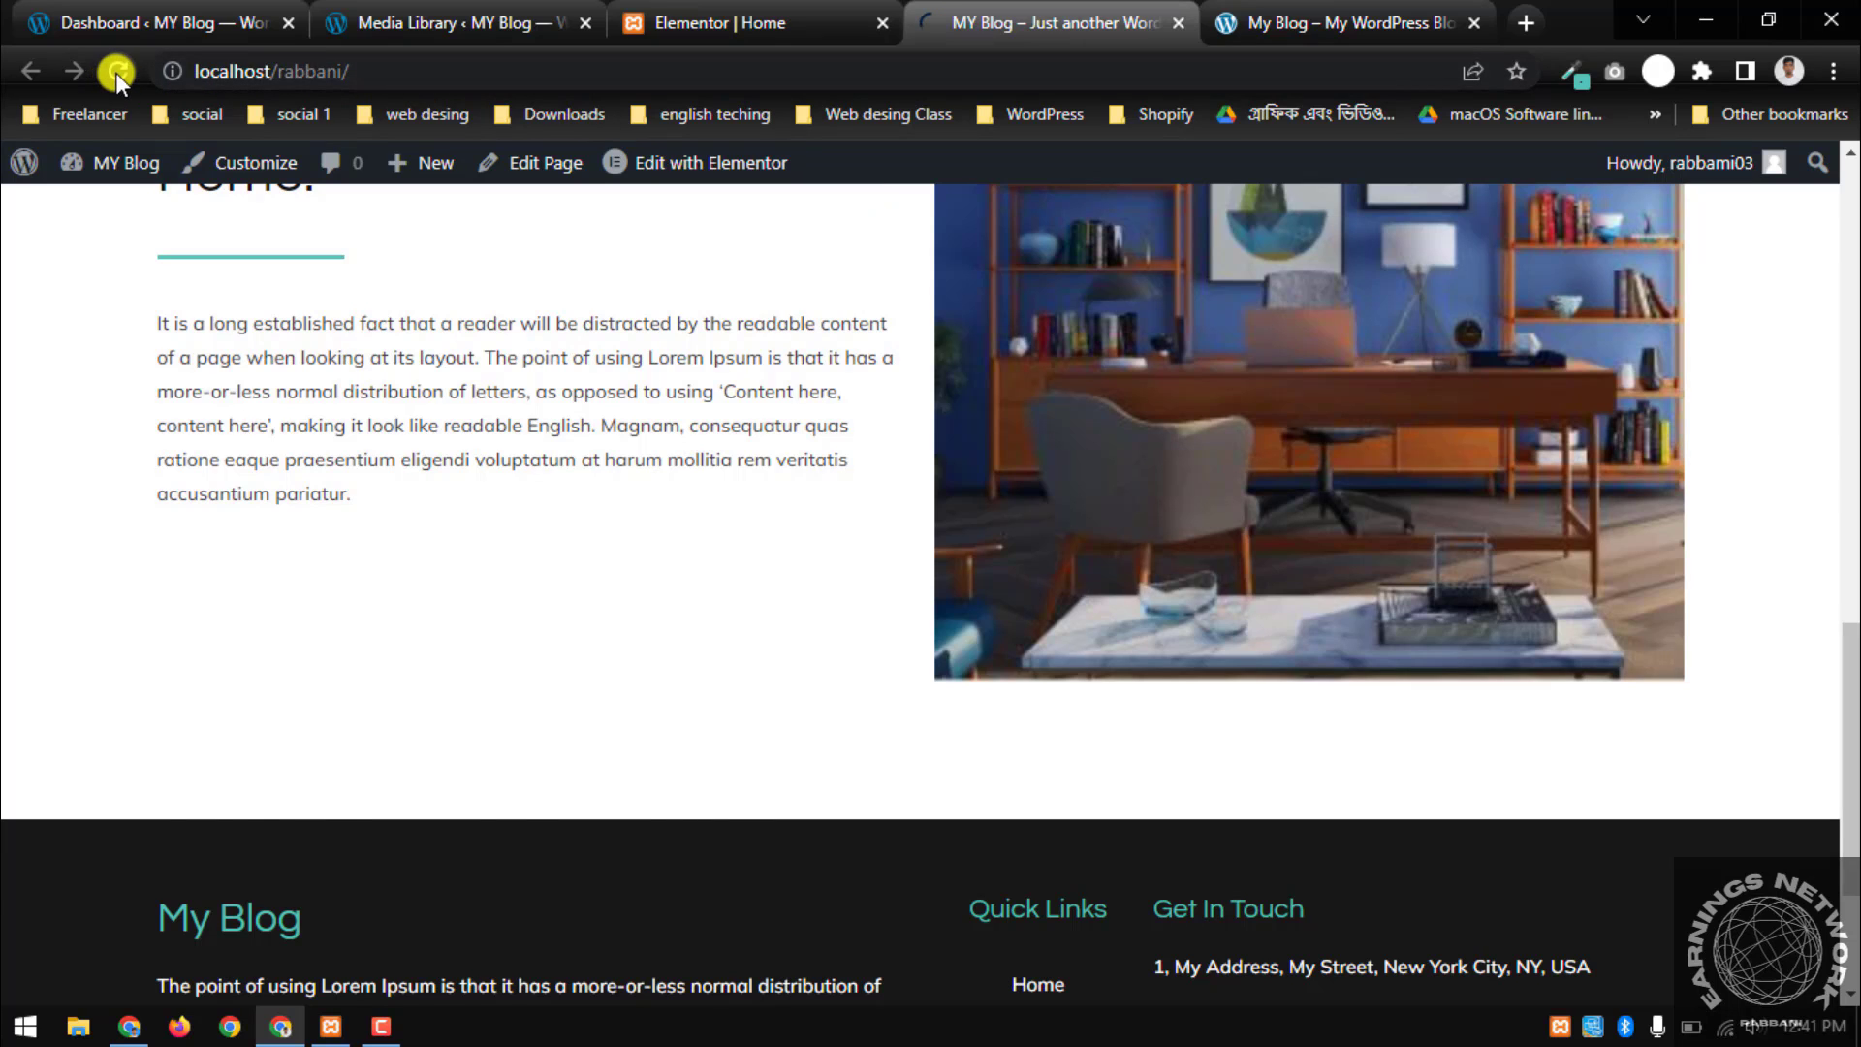
Compare the new image-and-text section on the local Home page with the reference site's About Us section
scroll(1033, 427, "down", 10)
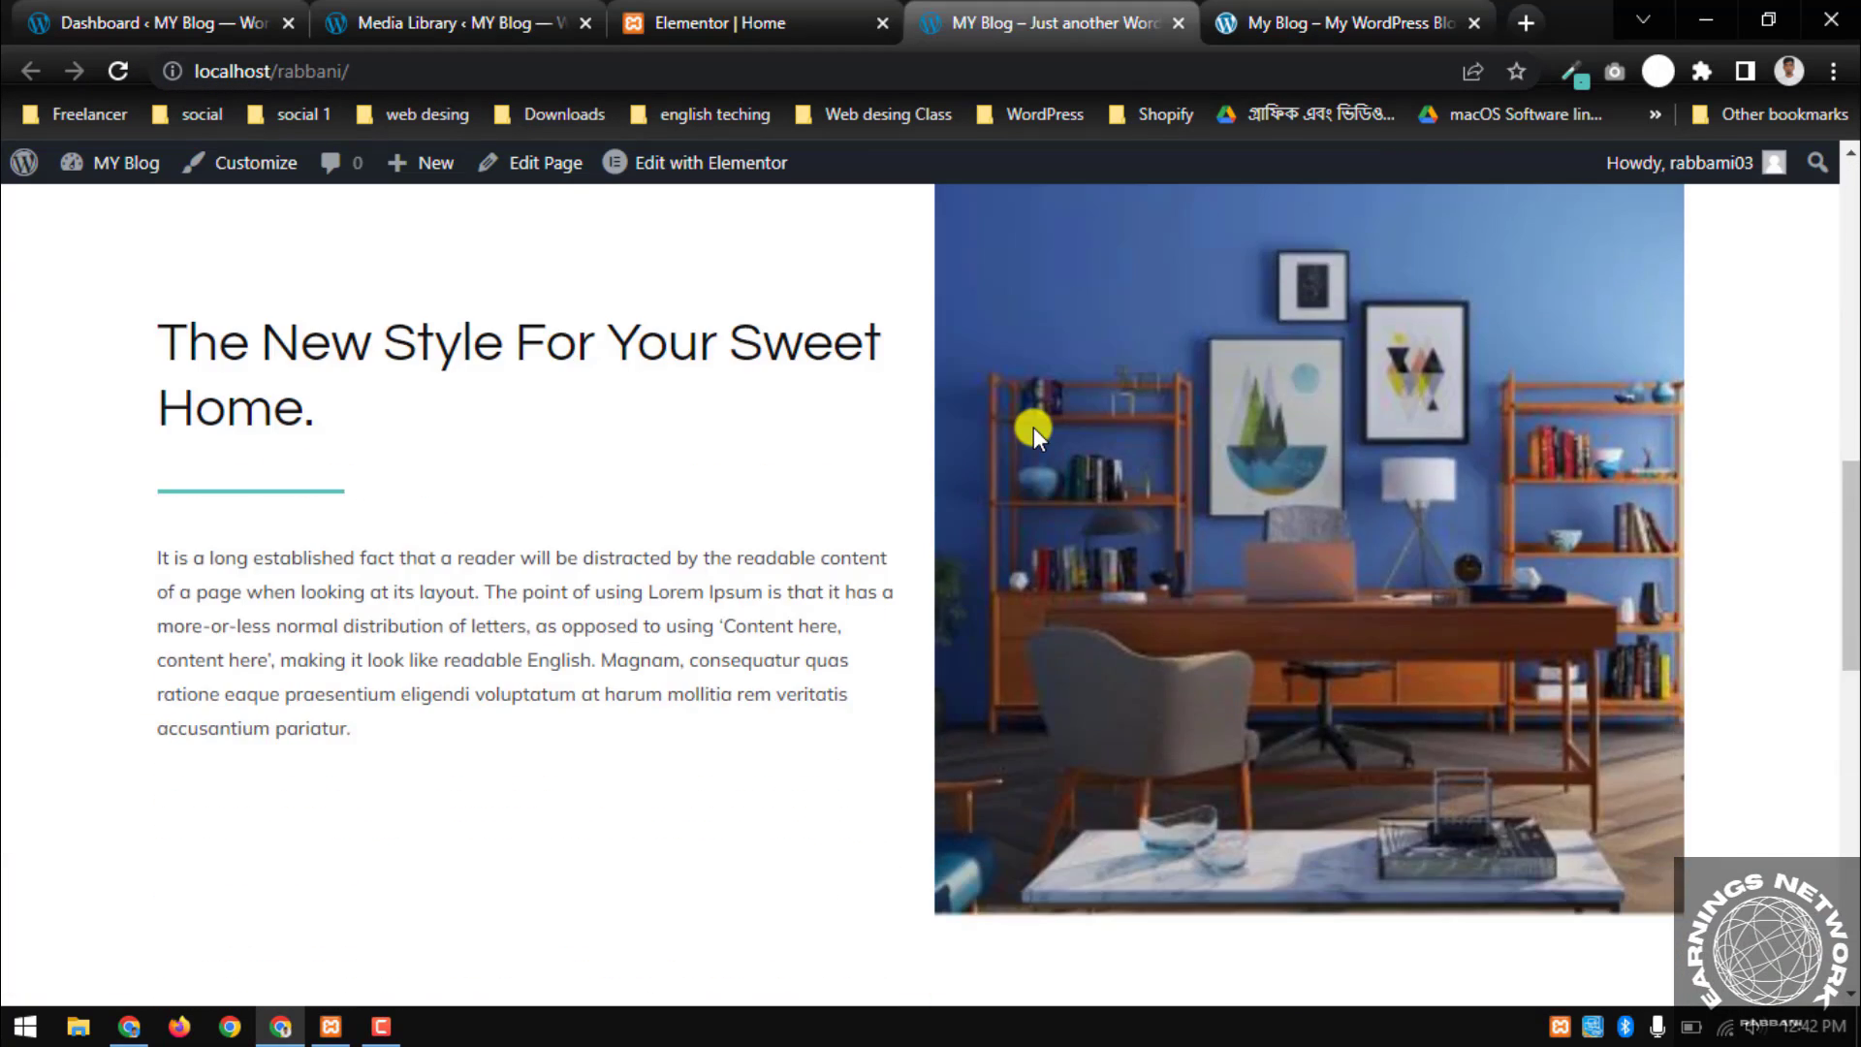
scroll(1033, 427, "down", 8)
scroll(1032, 434, "up", 4)
scroll(1032, 434, "down", 3)
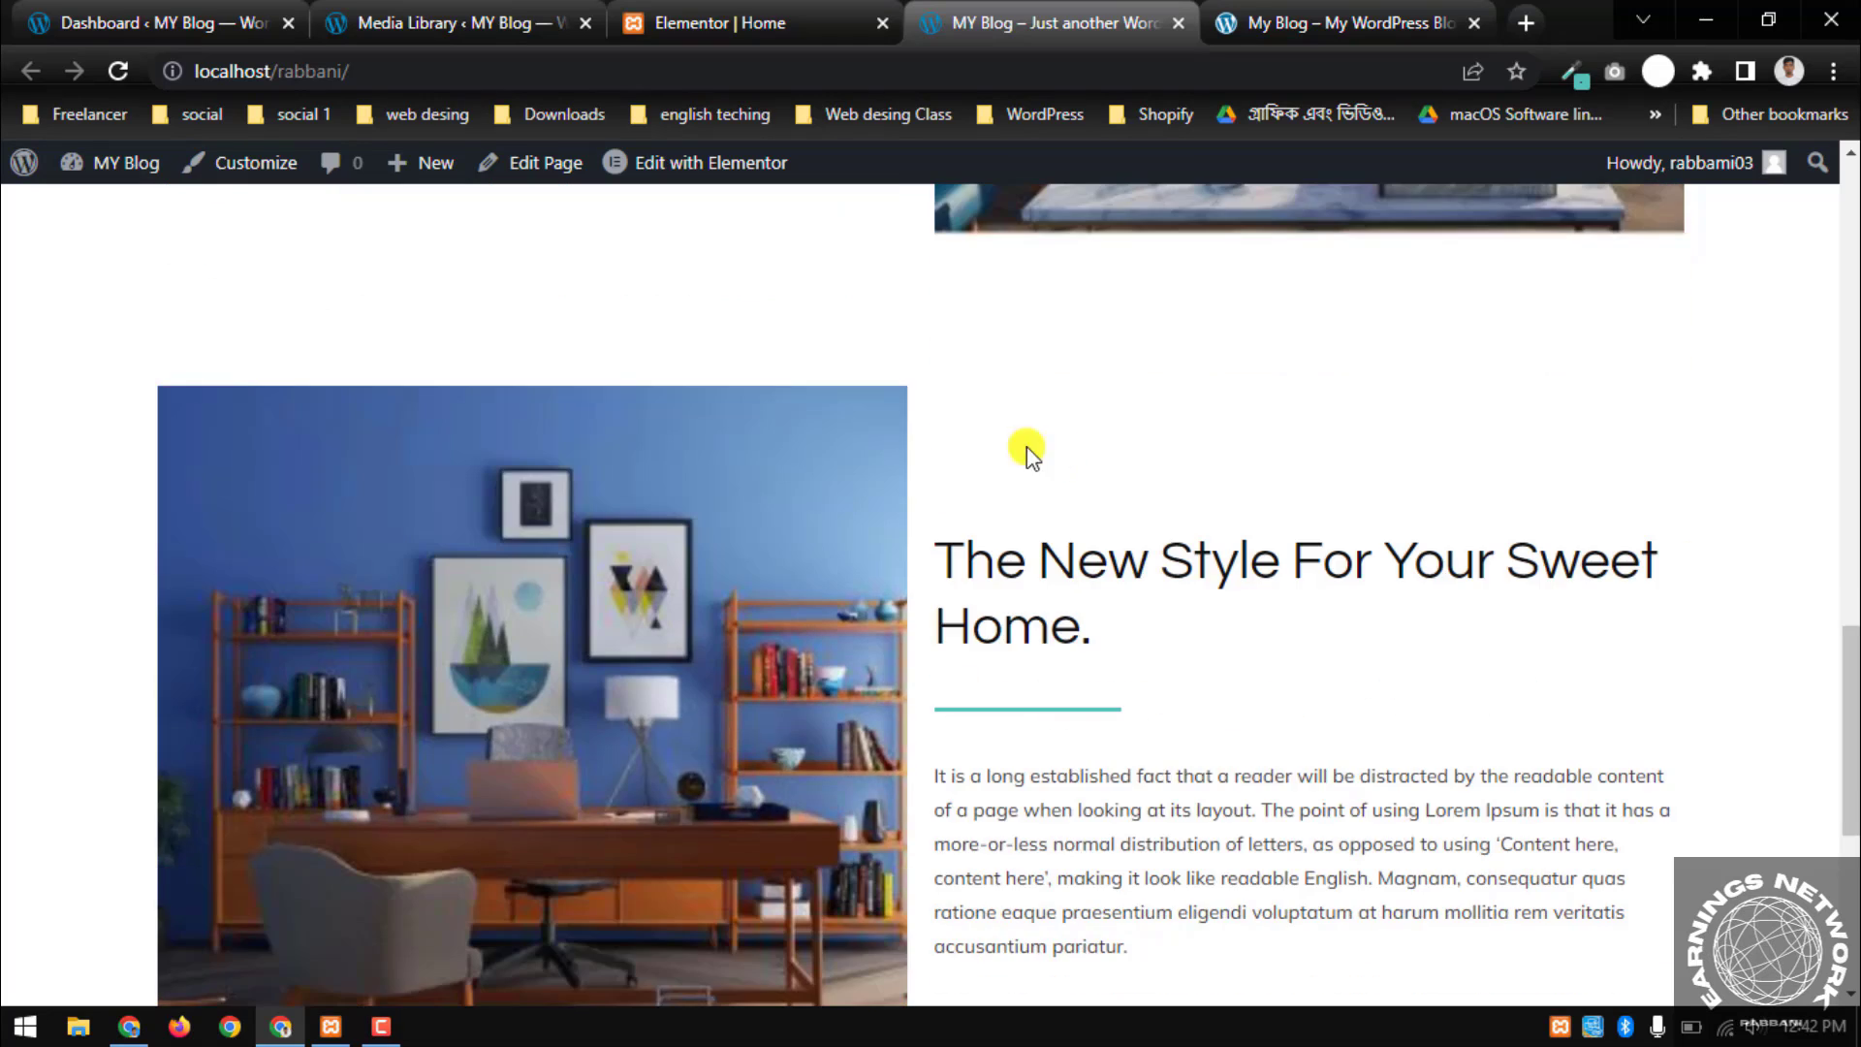
scroll(1038, 570, "down", 3)
scroll(1061, 548, "up", 3)
left_click(1301, 19)
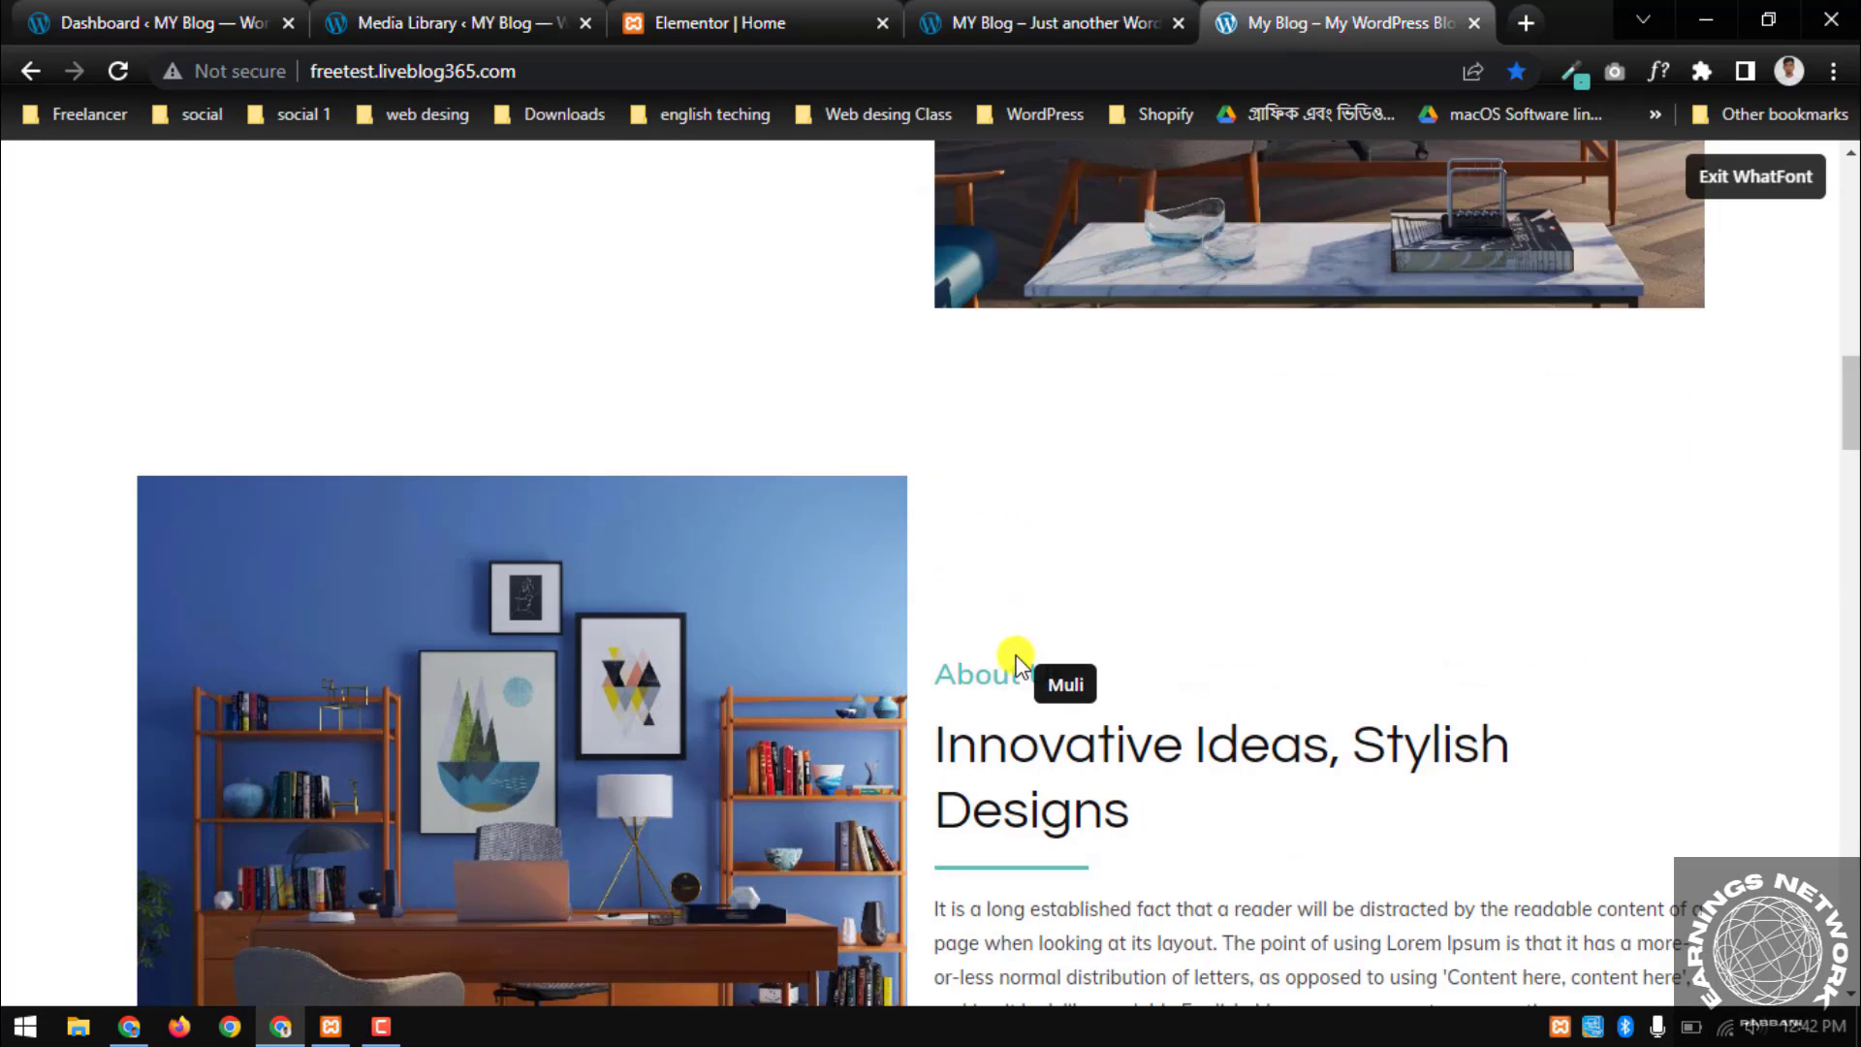
Add a heading reading "About Us" above the "The New Style For Your Sweet Home." heading in the lower image-and-text section
scroll(1084, 713, "down", 1)
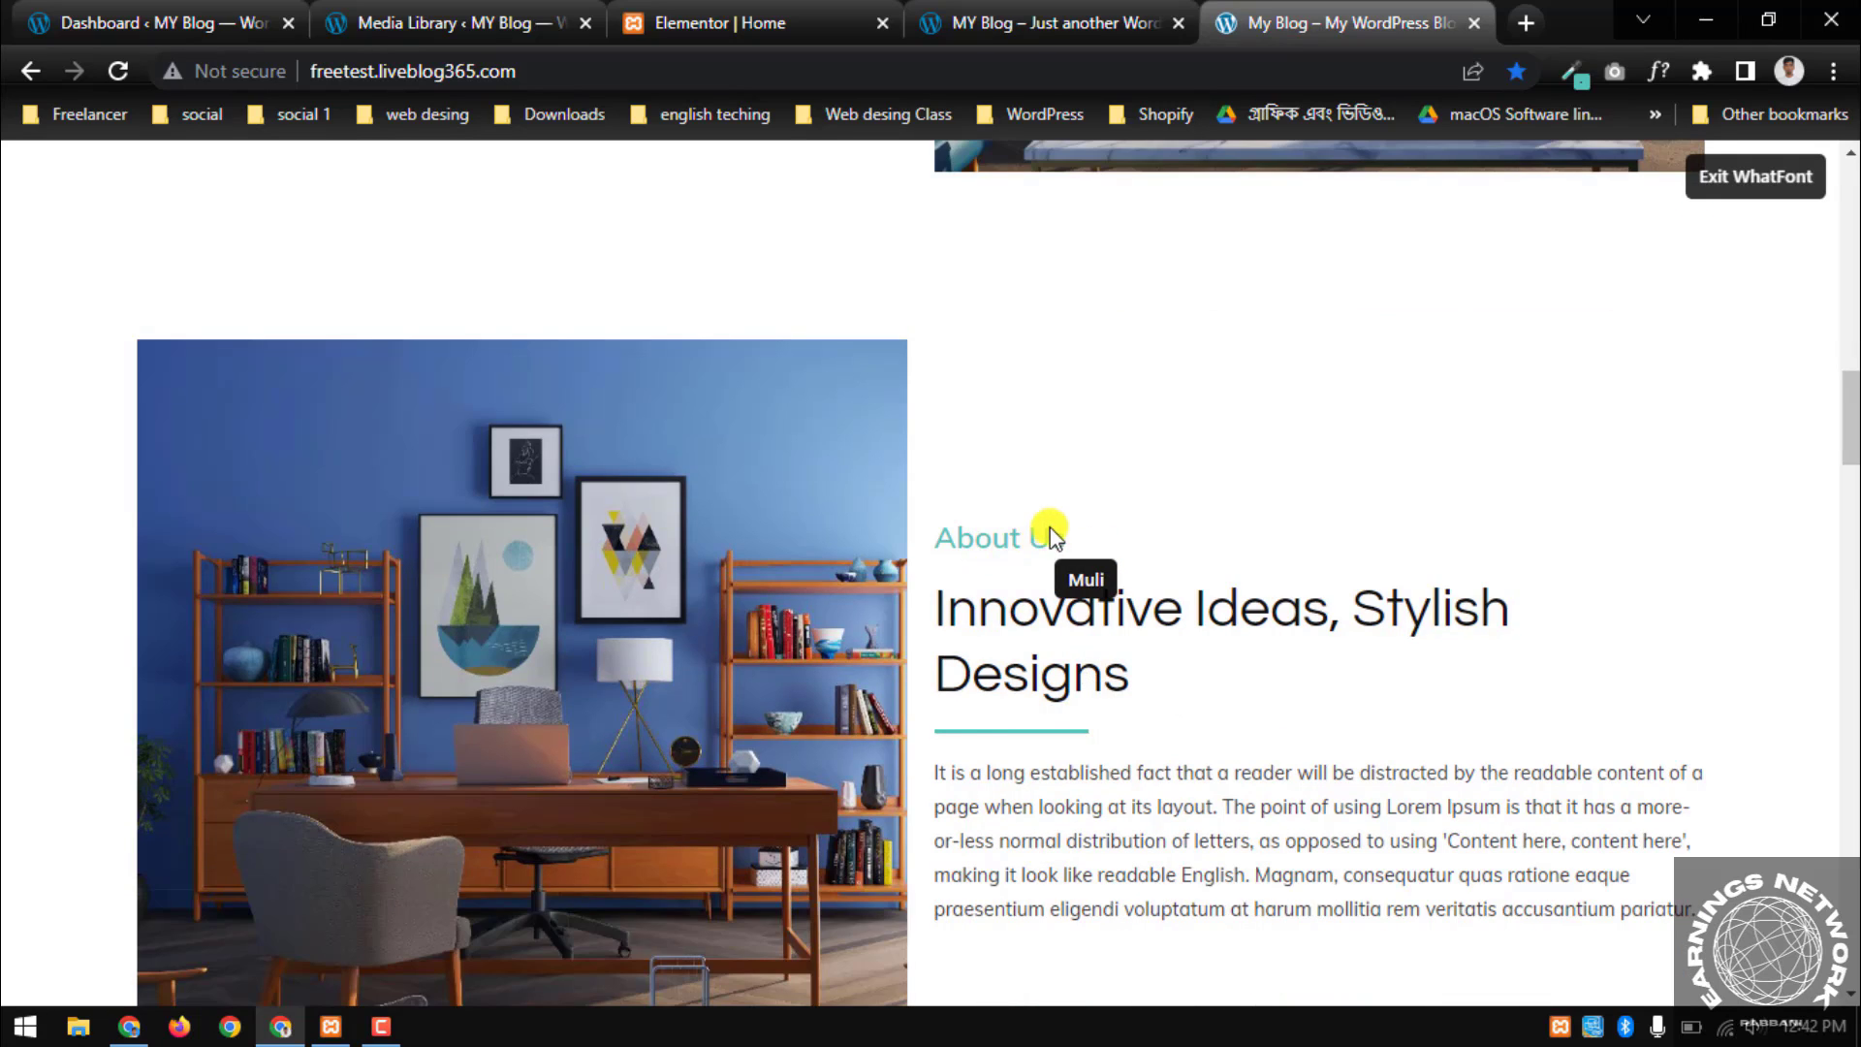
scroll(1046, 543, "down", 1)
left_click(833, 13)
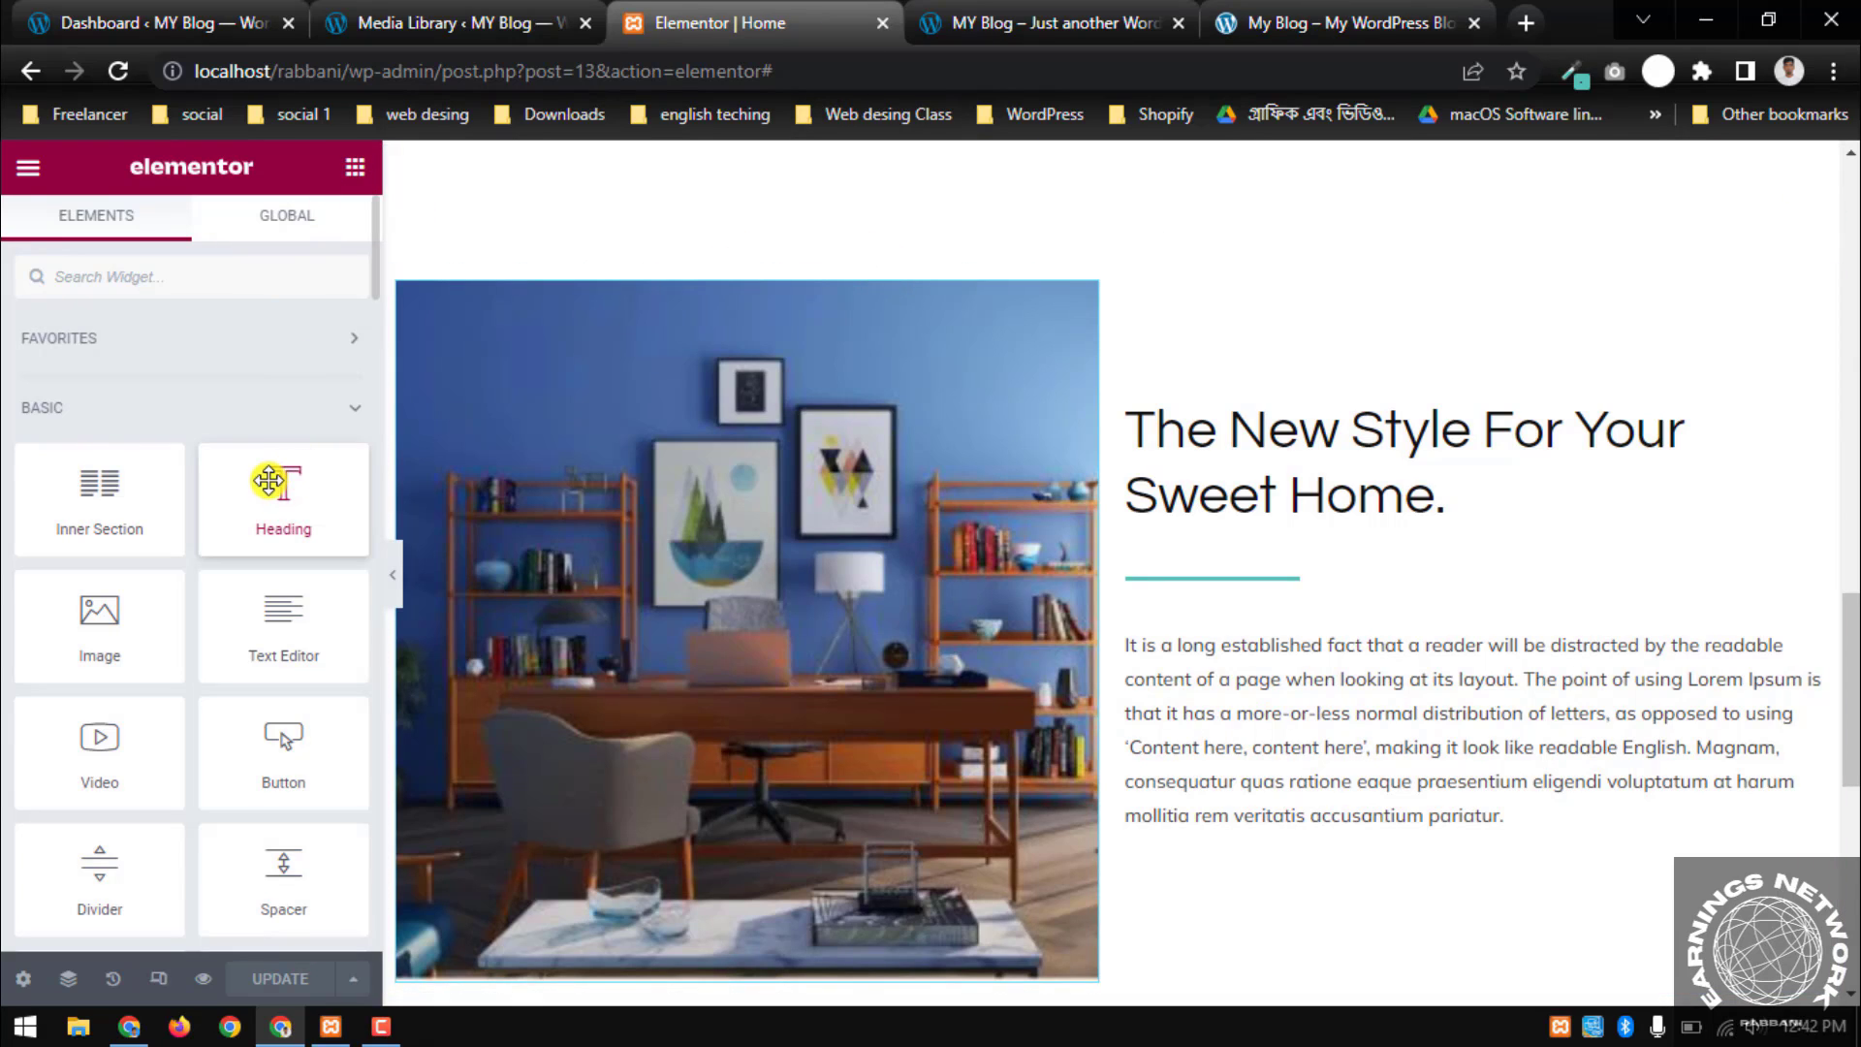
left_click_drag(272, 492, 1341, 381)
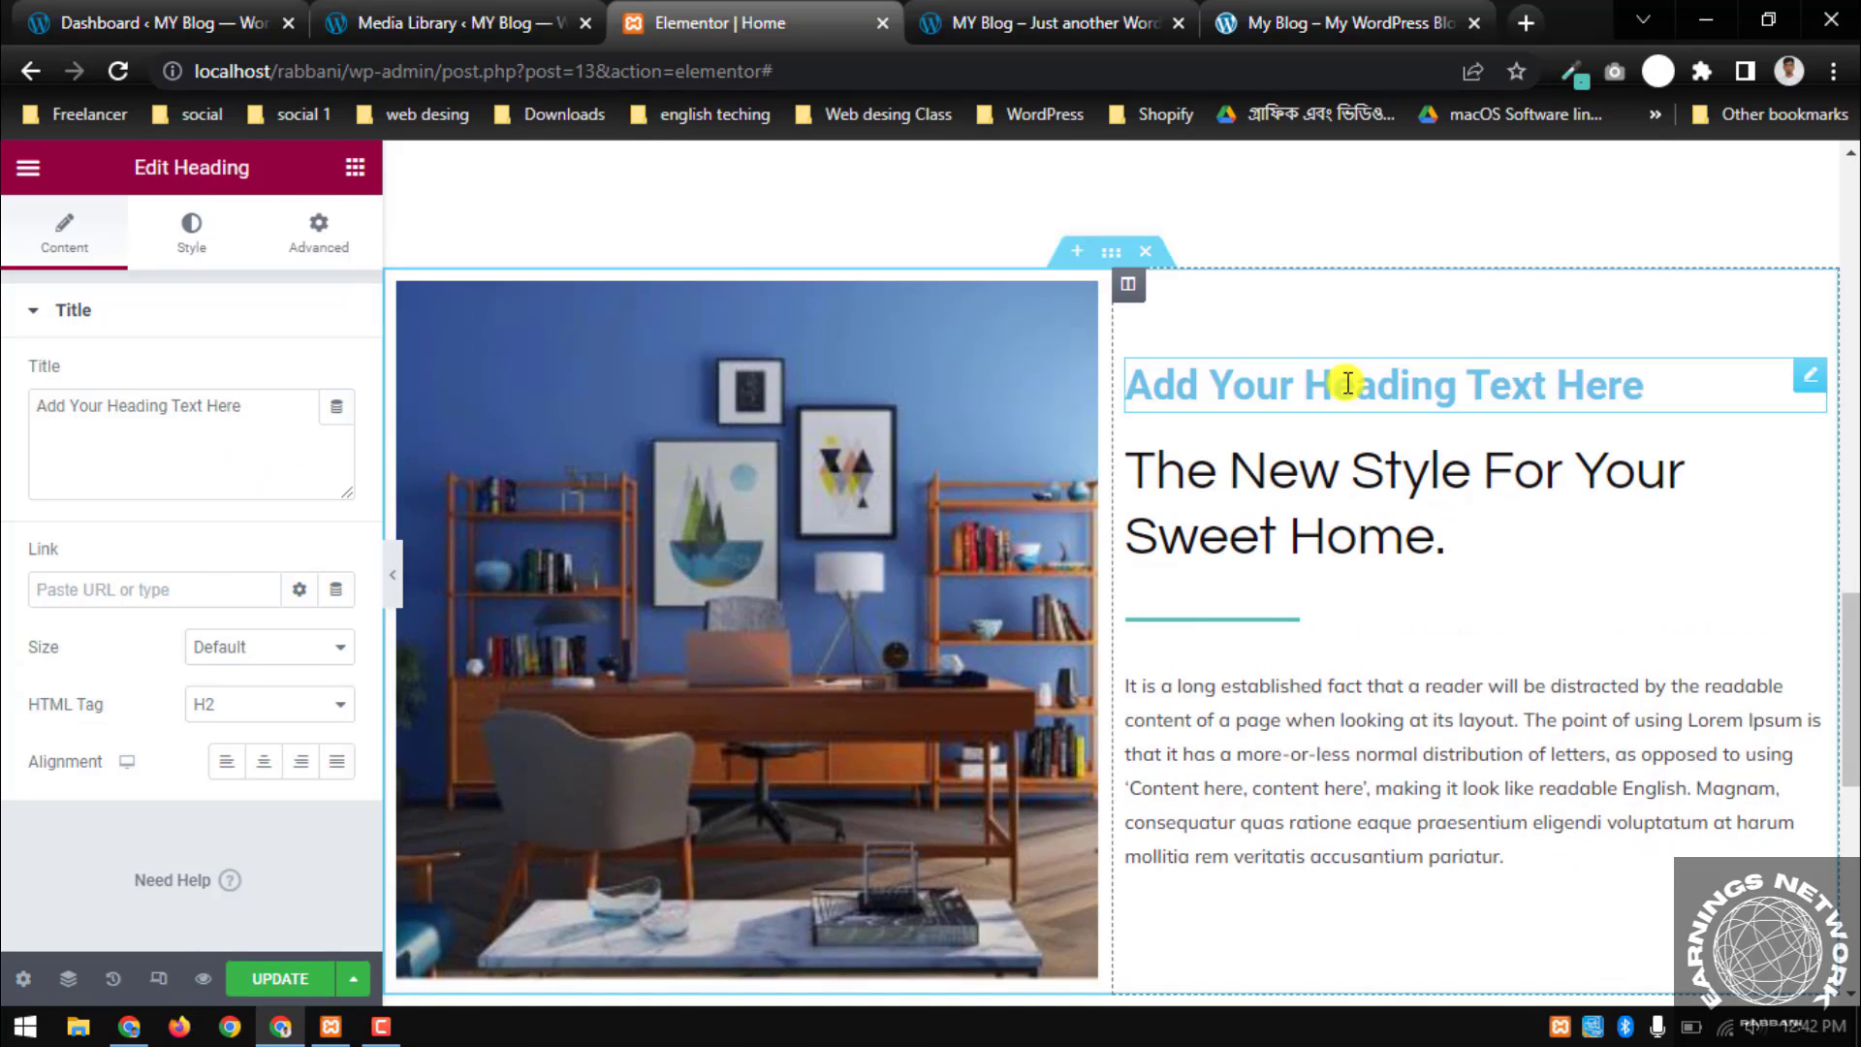
double_click(141, 408)
key("ctrl+a")
key("BackSpace")
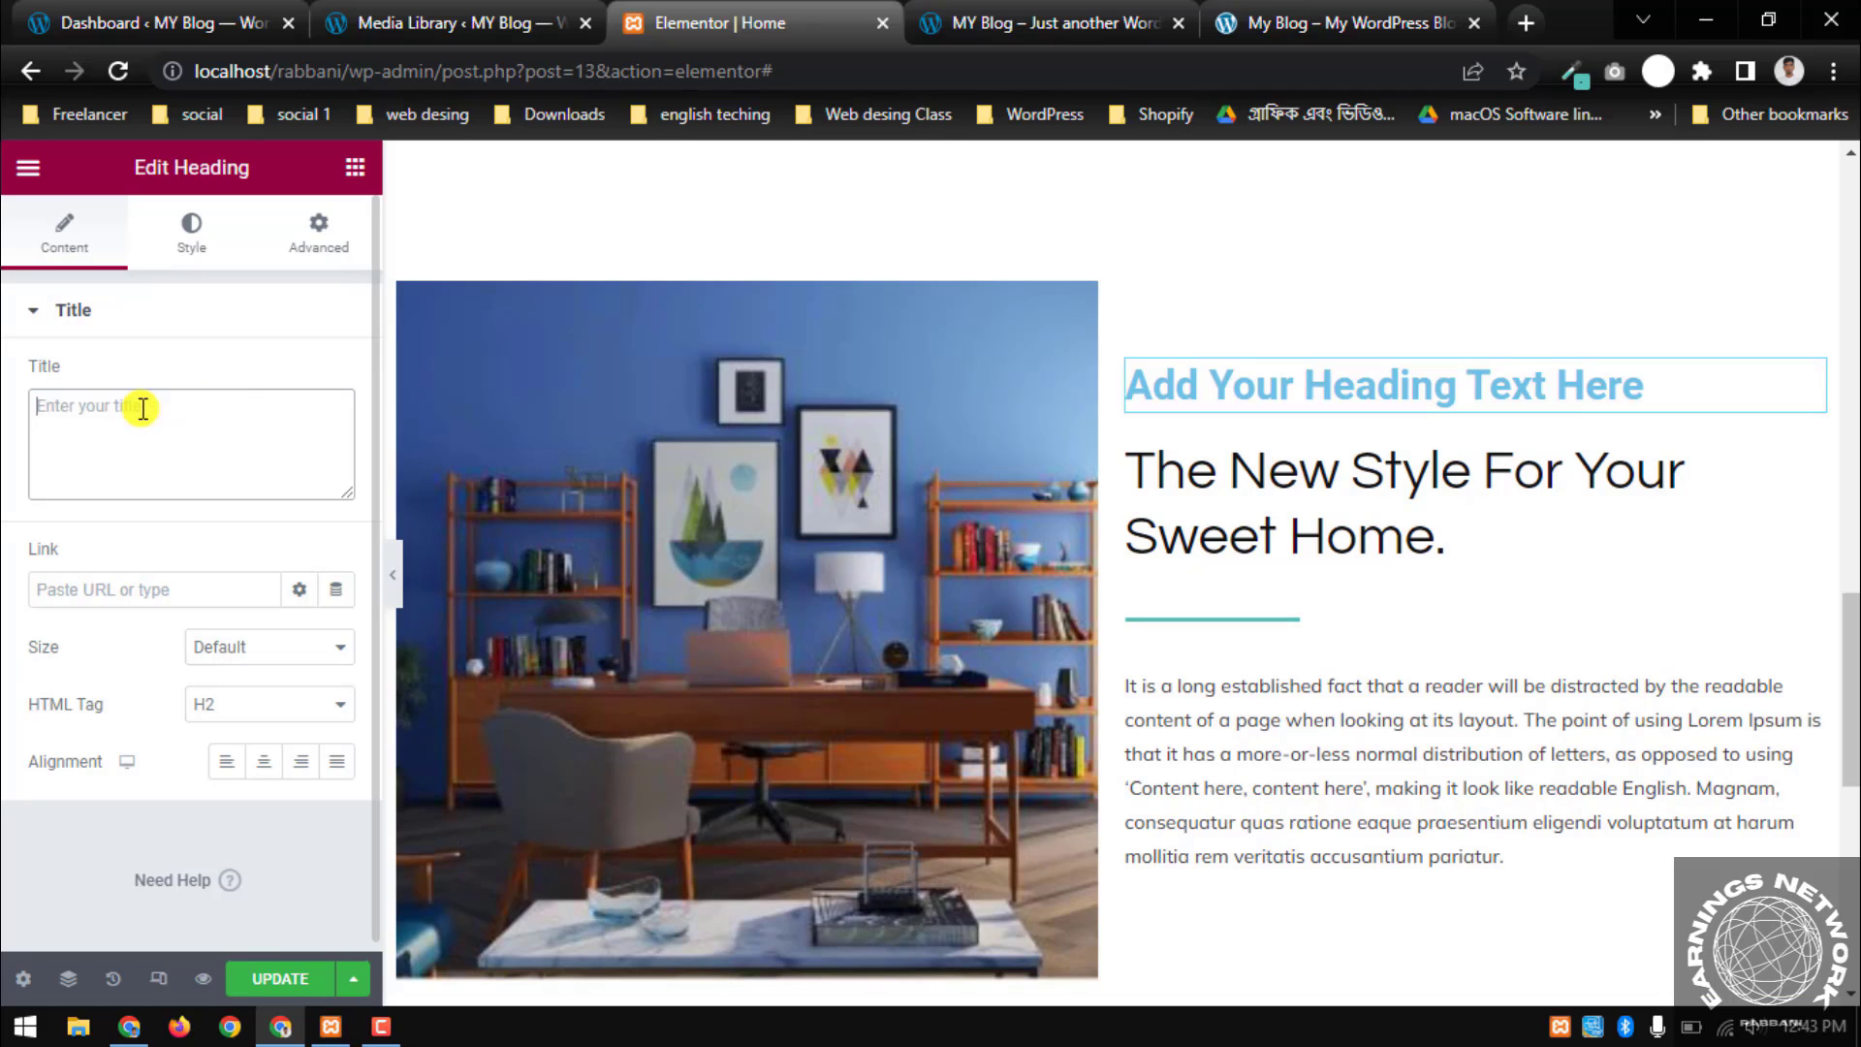
type("About Us")
left_click_drag(264, 415, 20, 412)
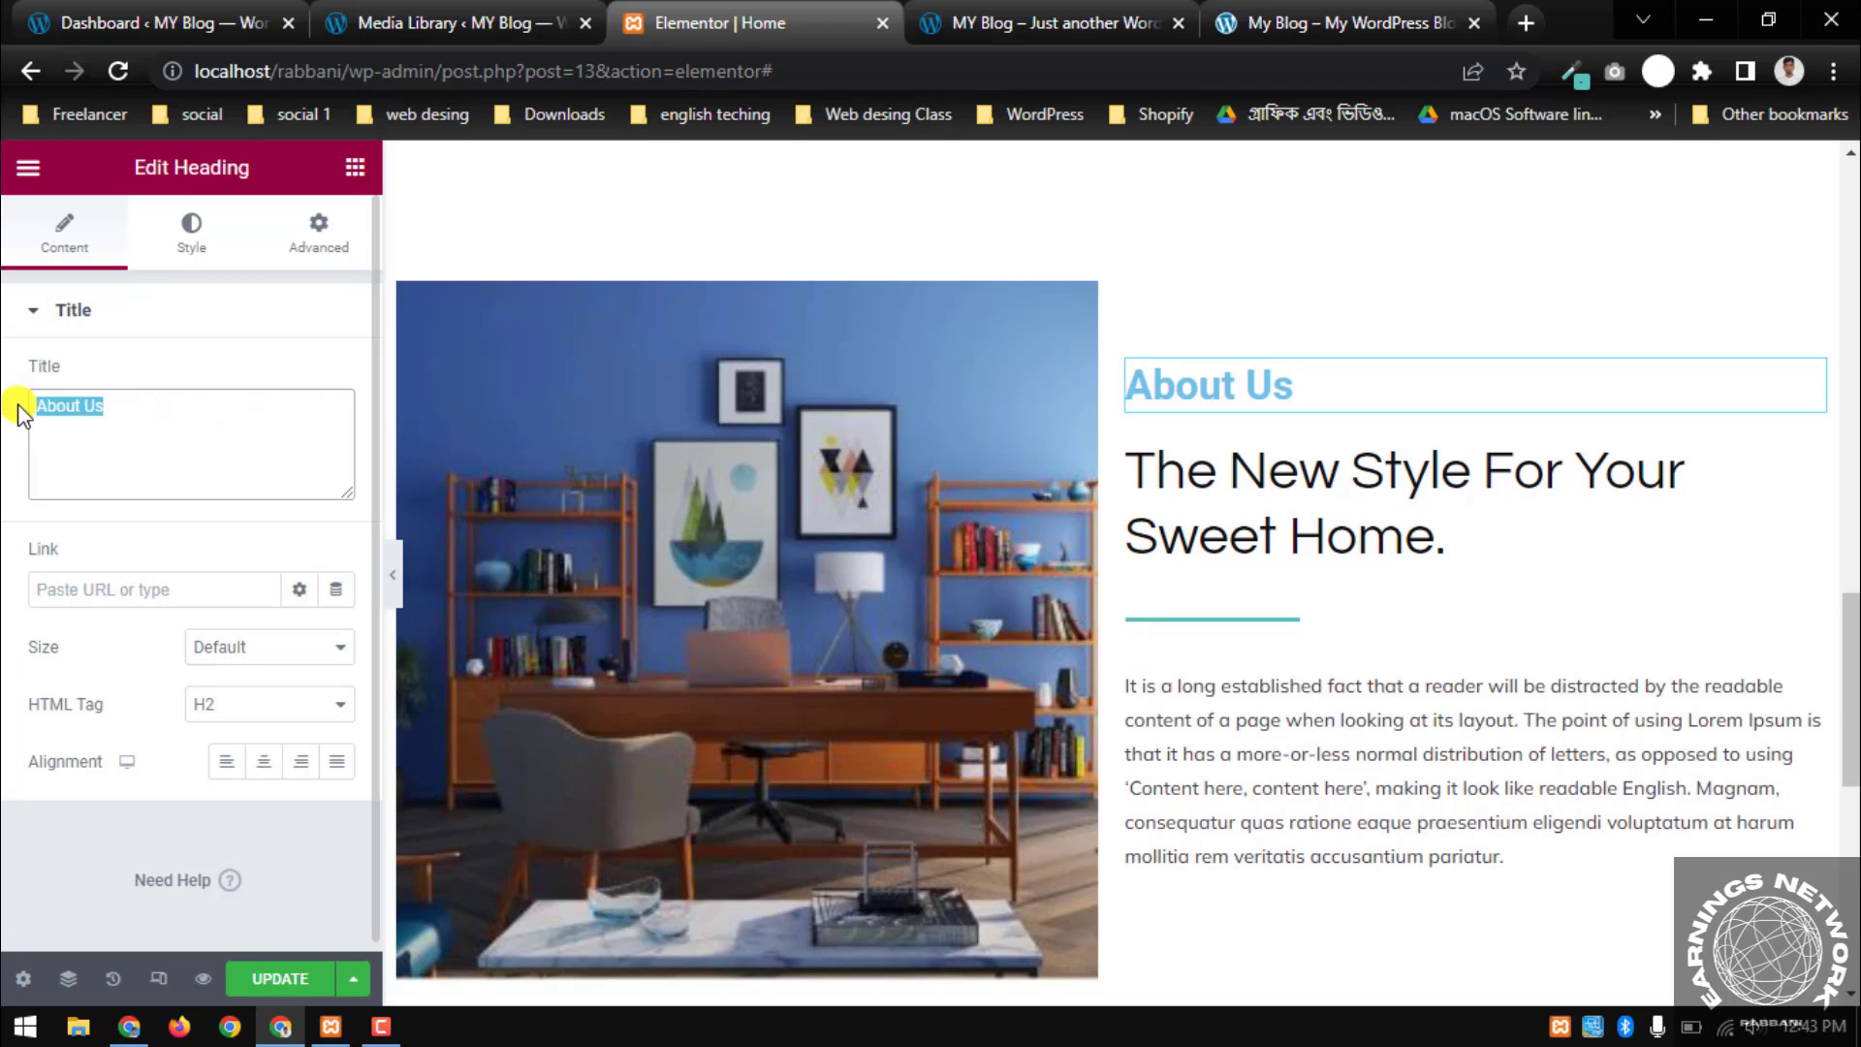
left_click(208, 398)
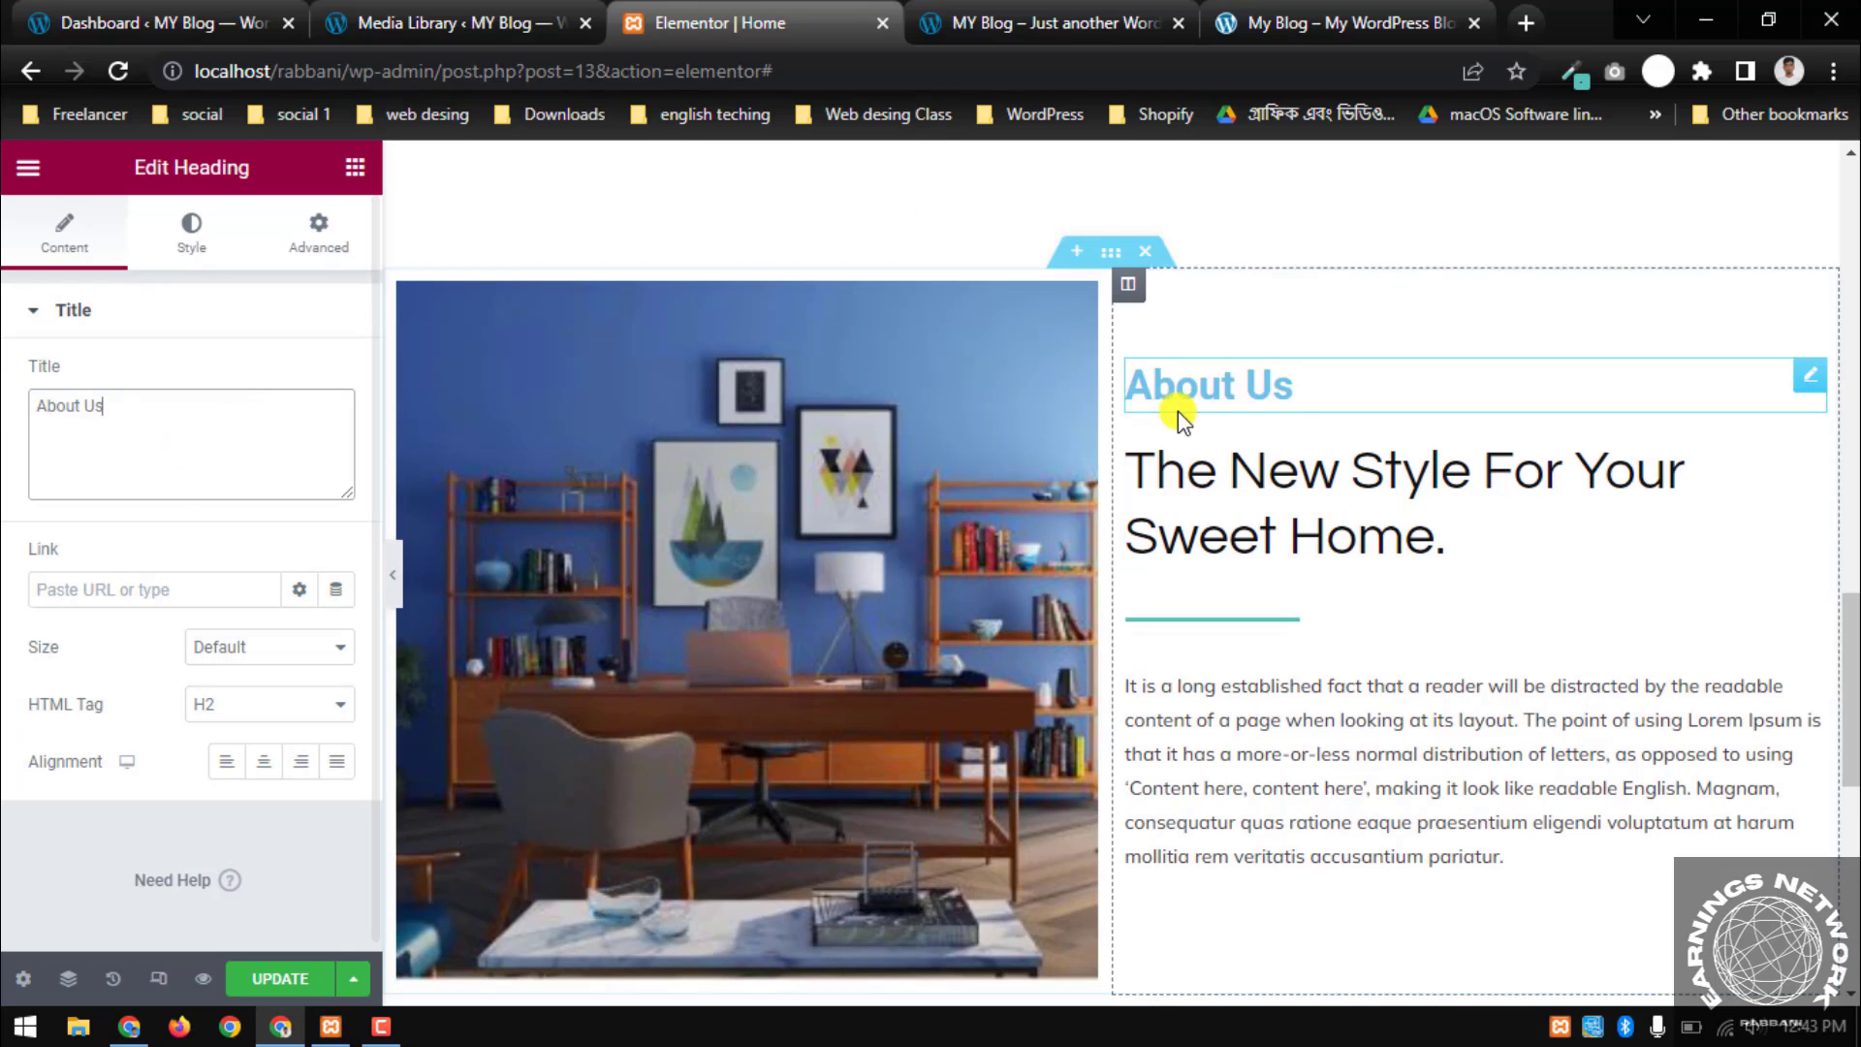
Inspect the font family, weight, size, line height and color of the About Us label on the reference site
left_click(1318, 10)
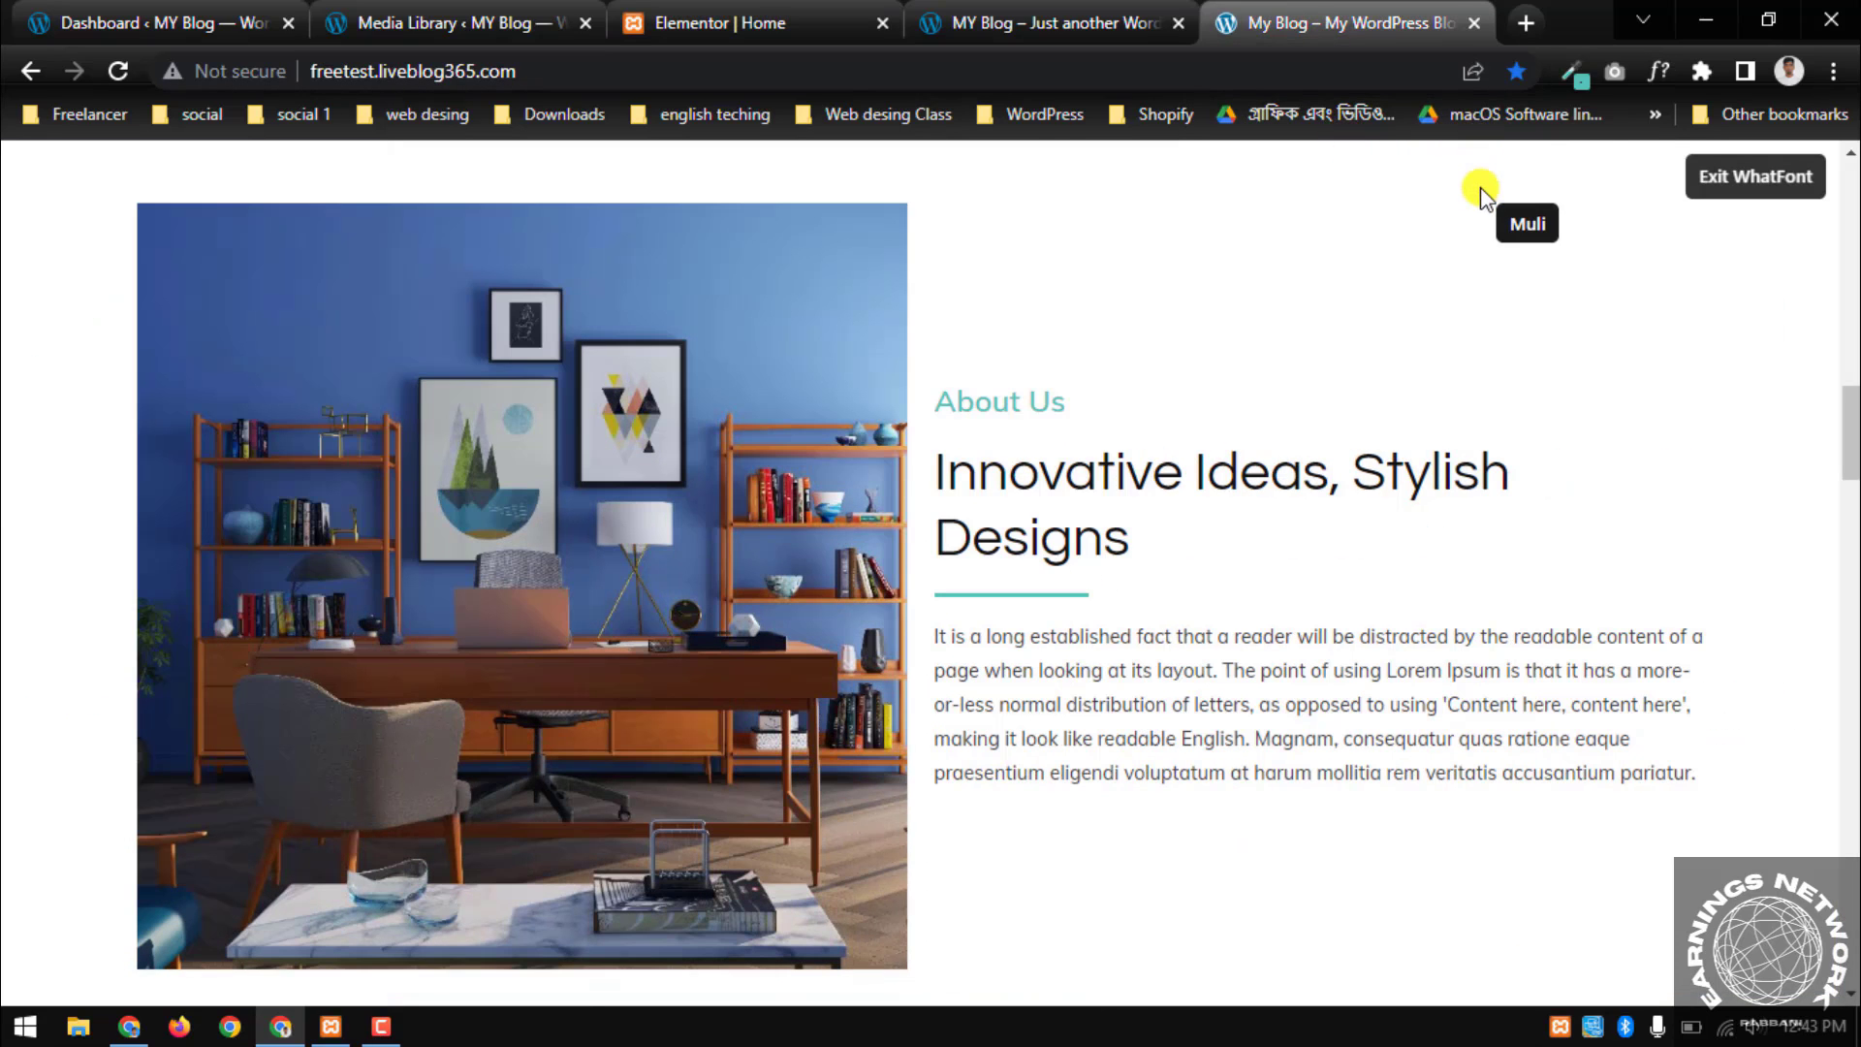
left_click(1040, 409)
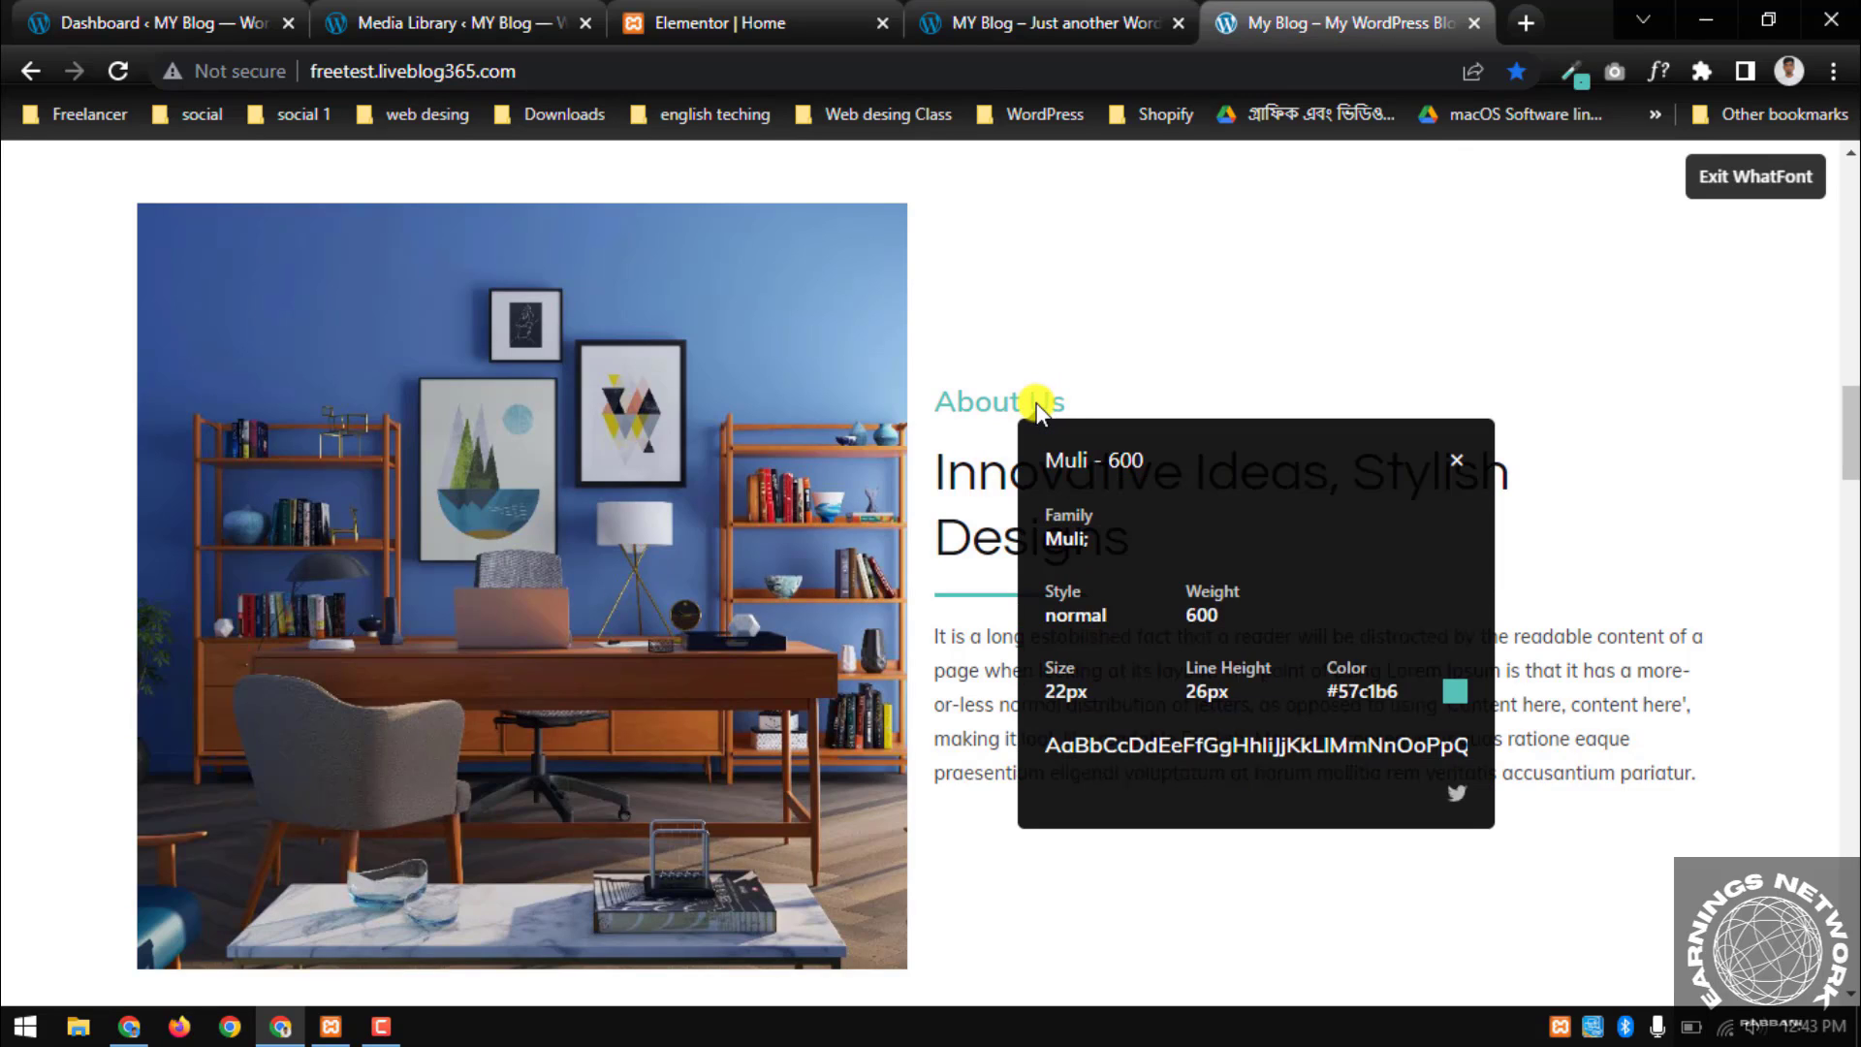
double_click(1063, 468)
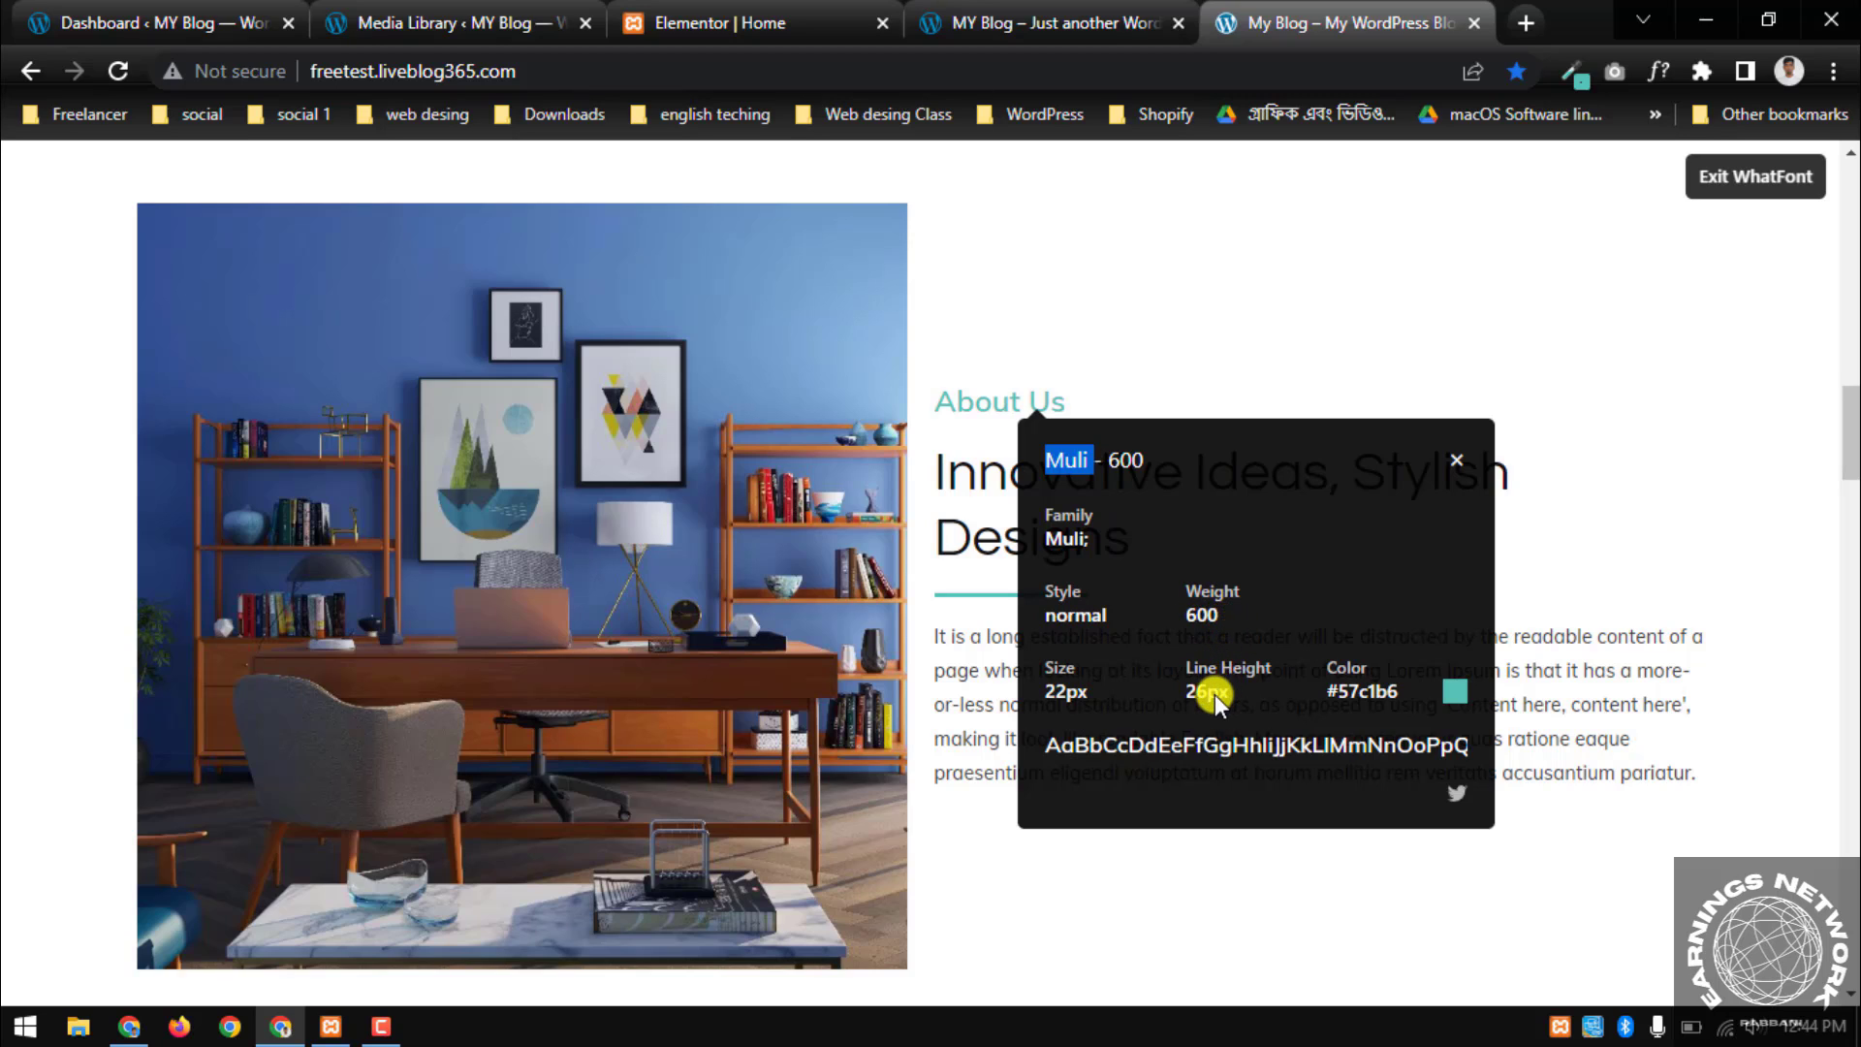
Set the About Us heading's font family to Mulish in Elementor
left_click(763, 13)
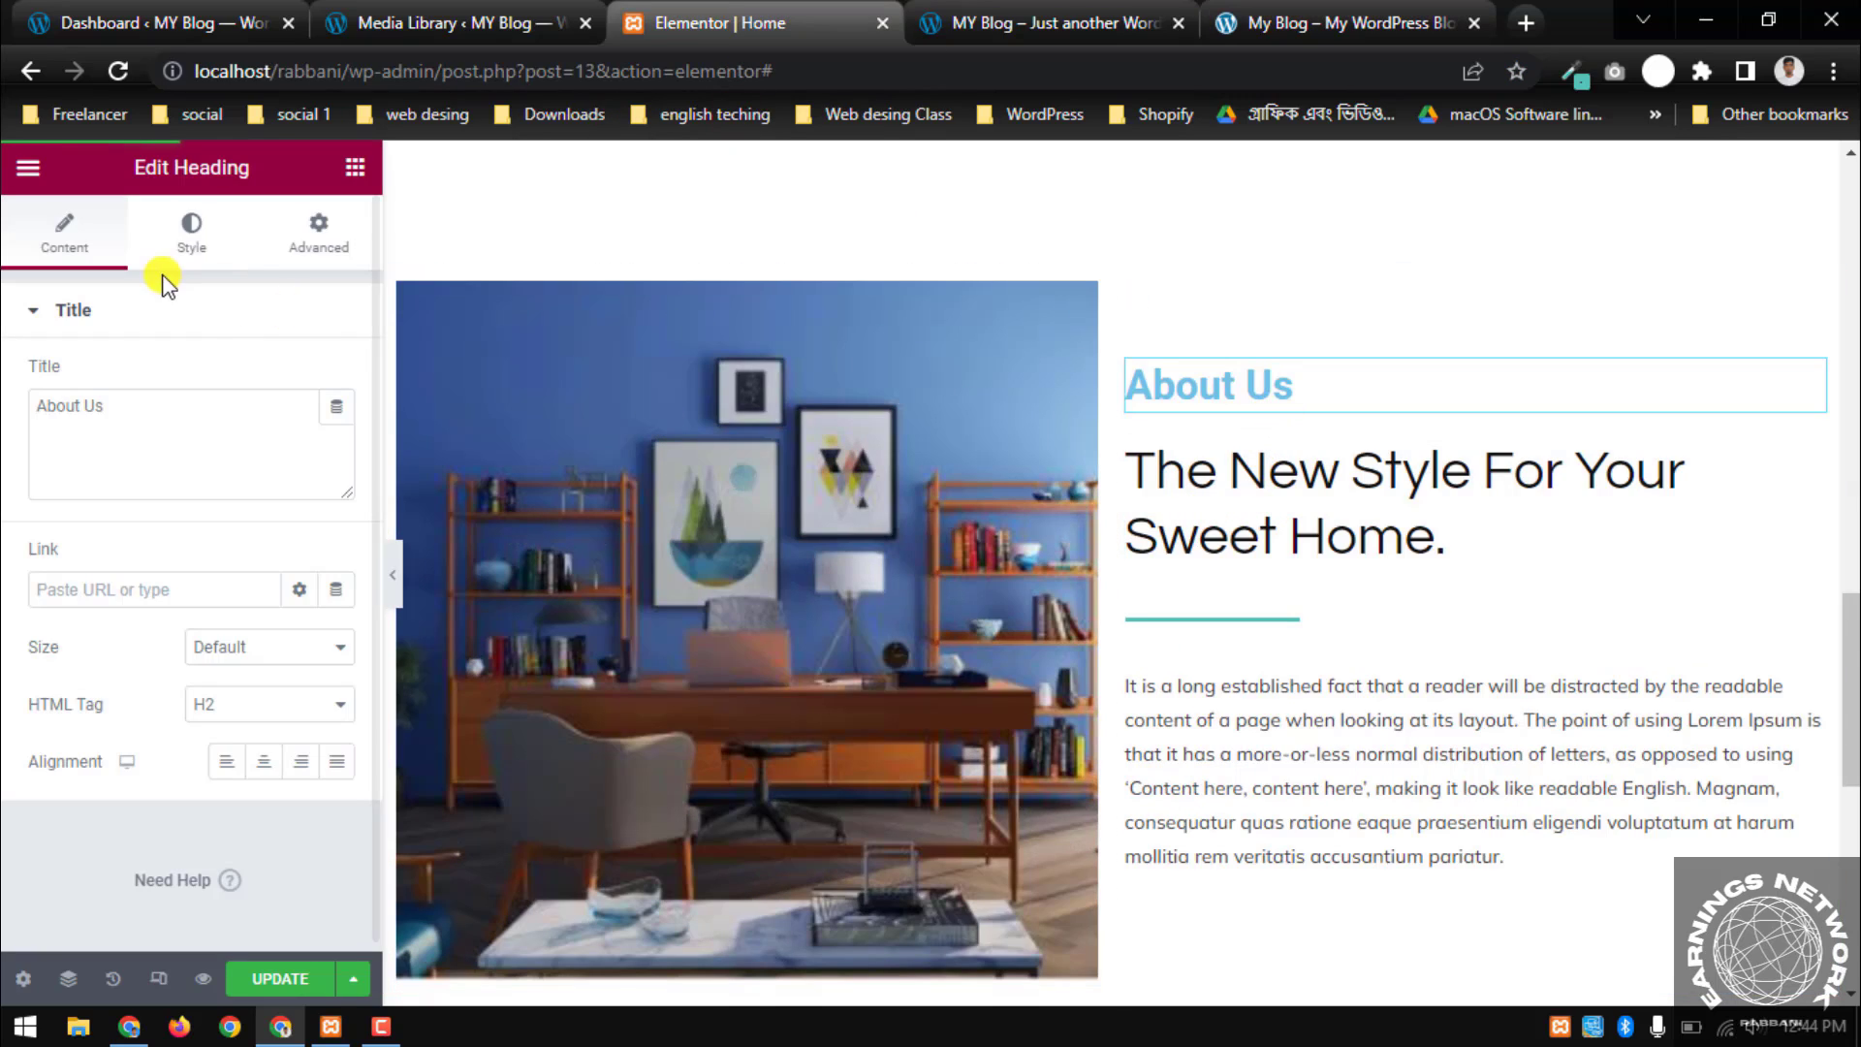
left_click(191, 233)
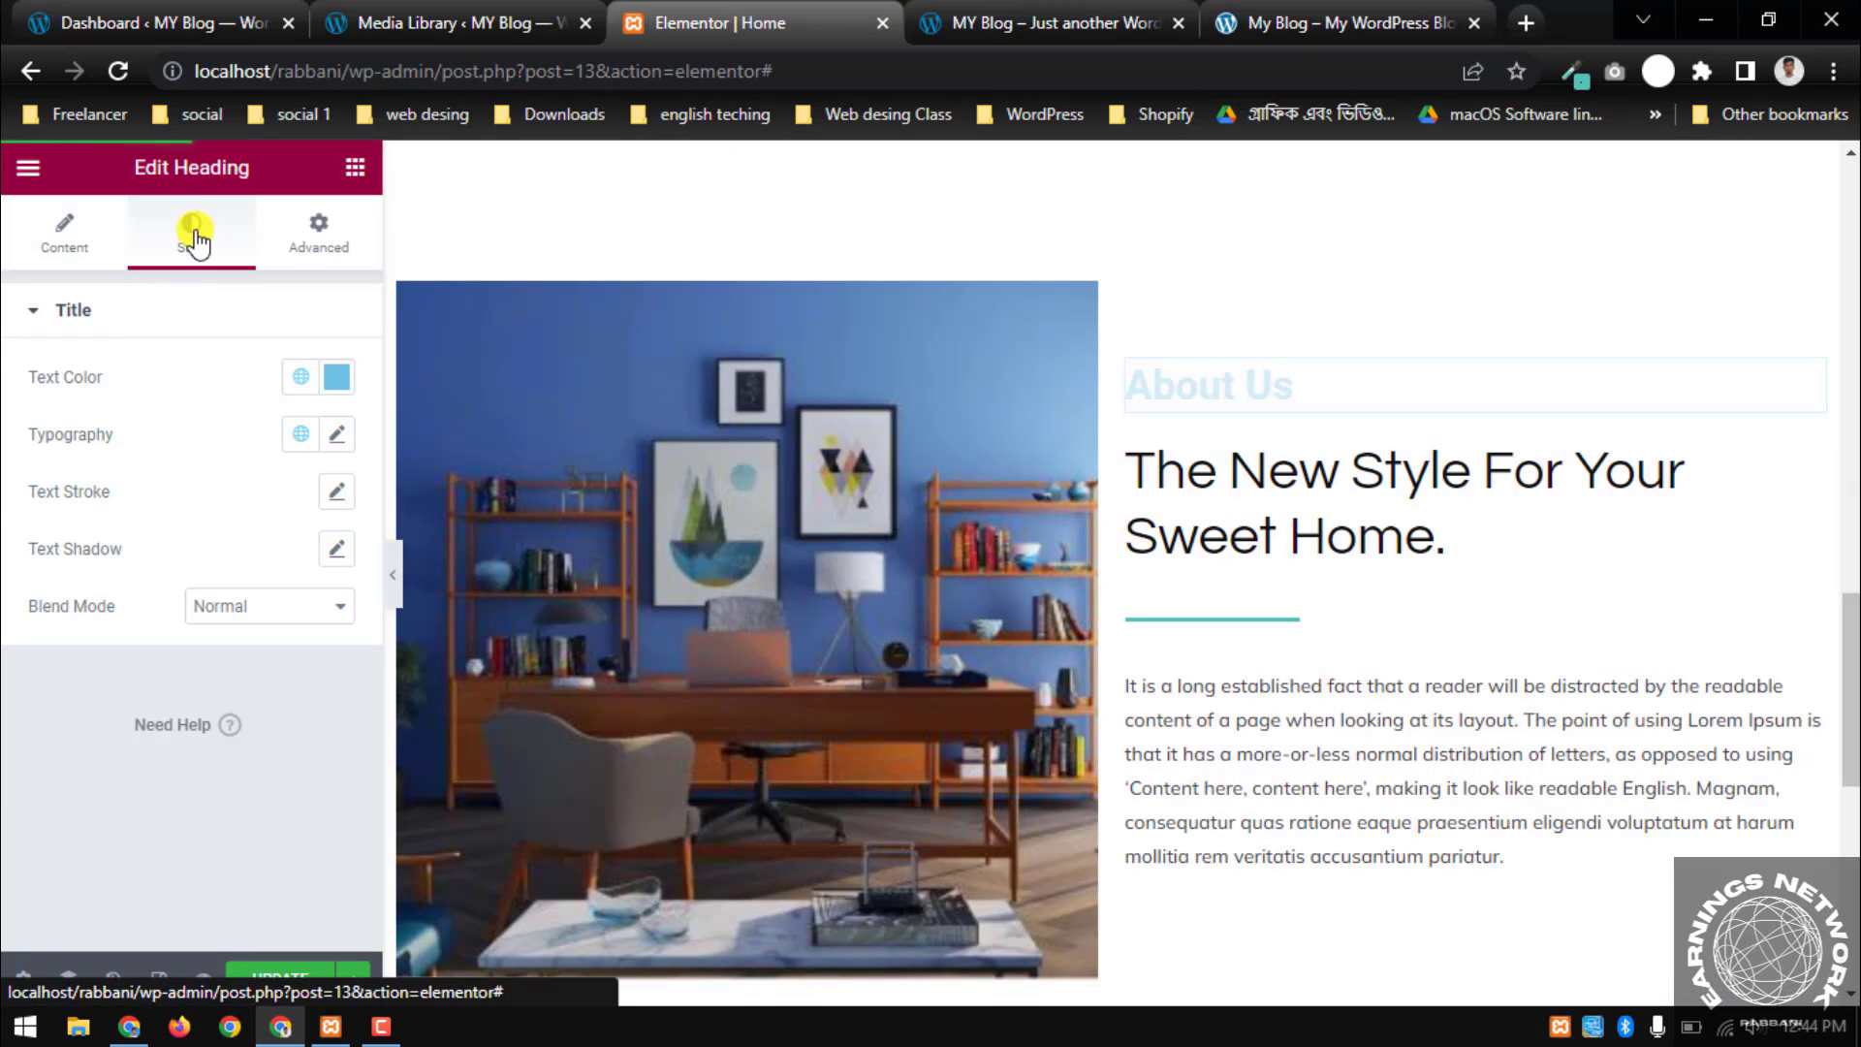
left_click(339, 439)
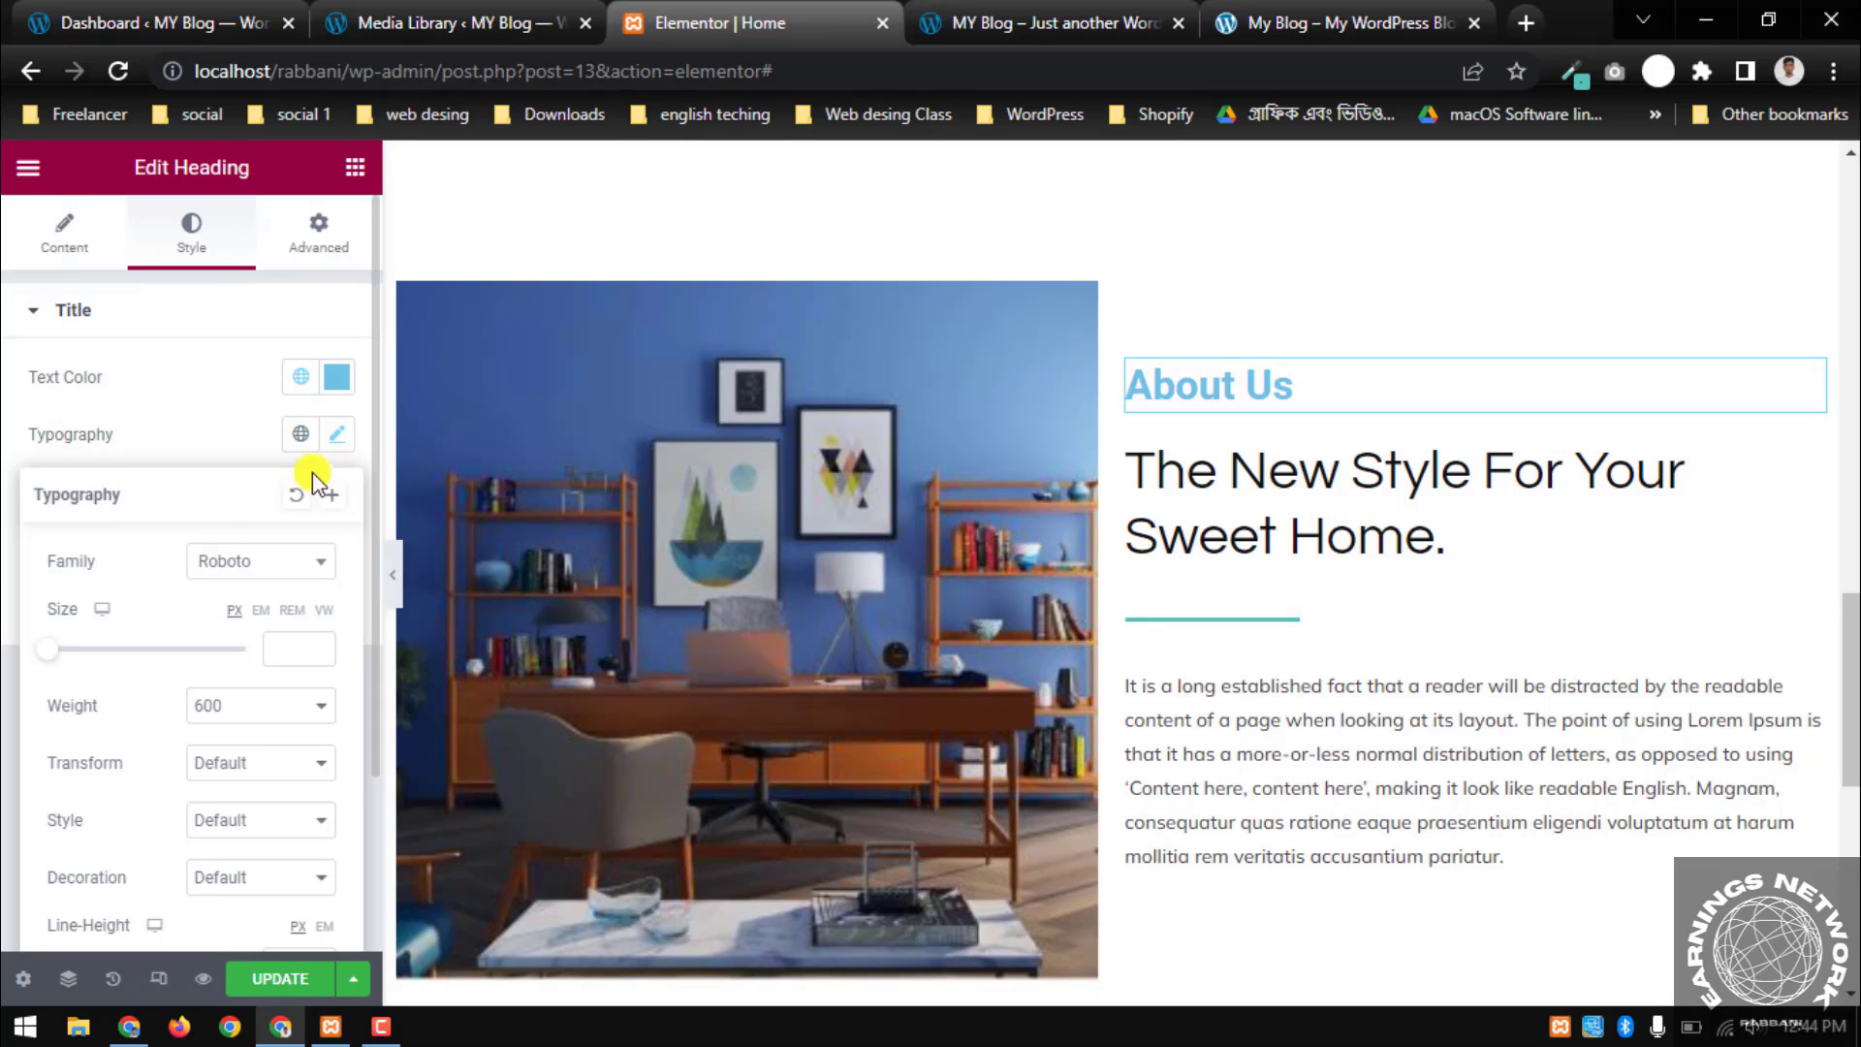
left_click(256, 565)
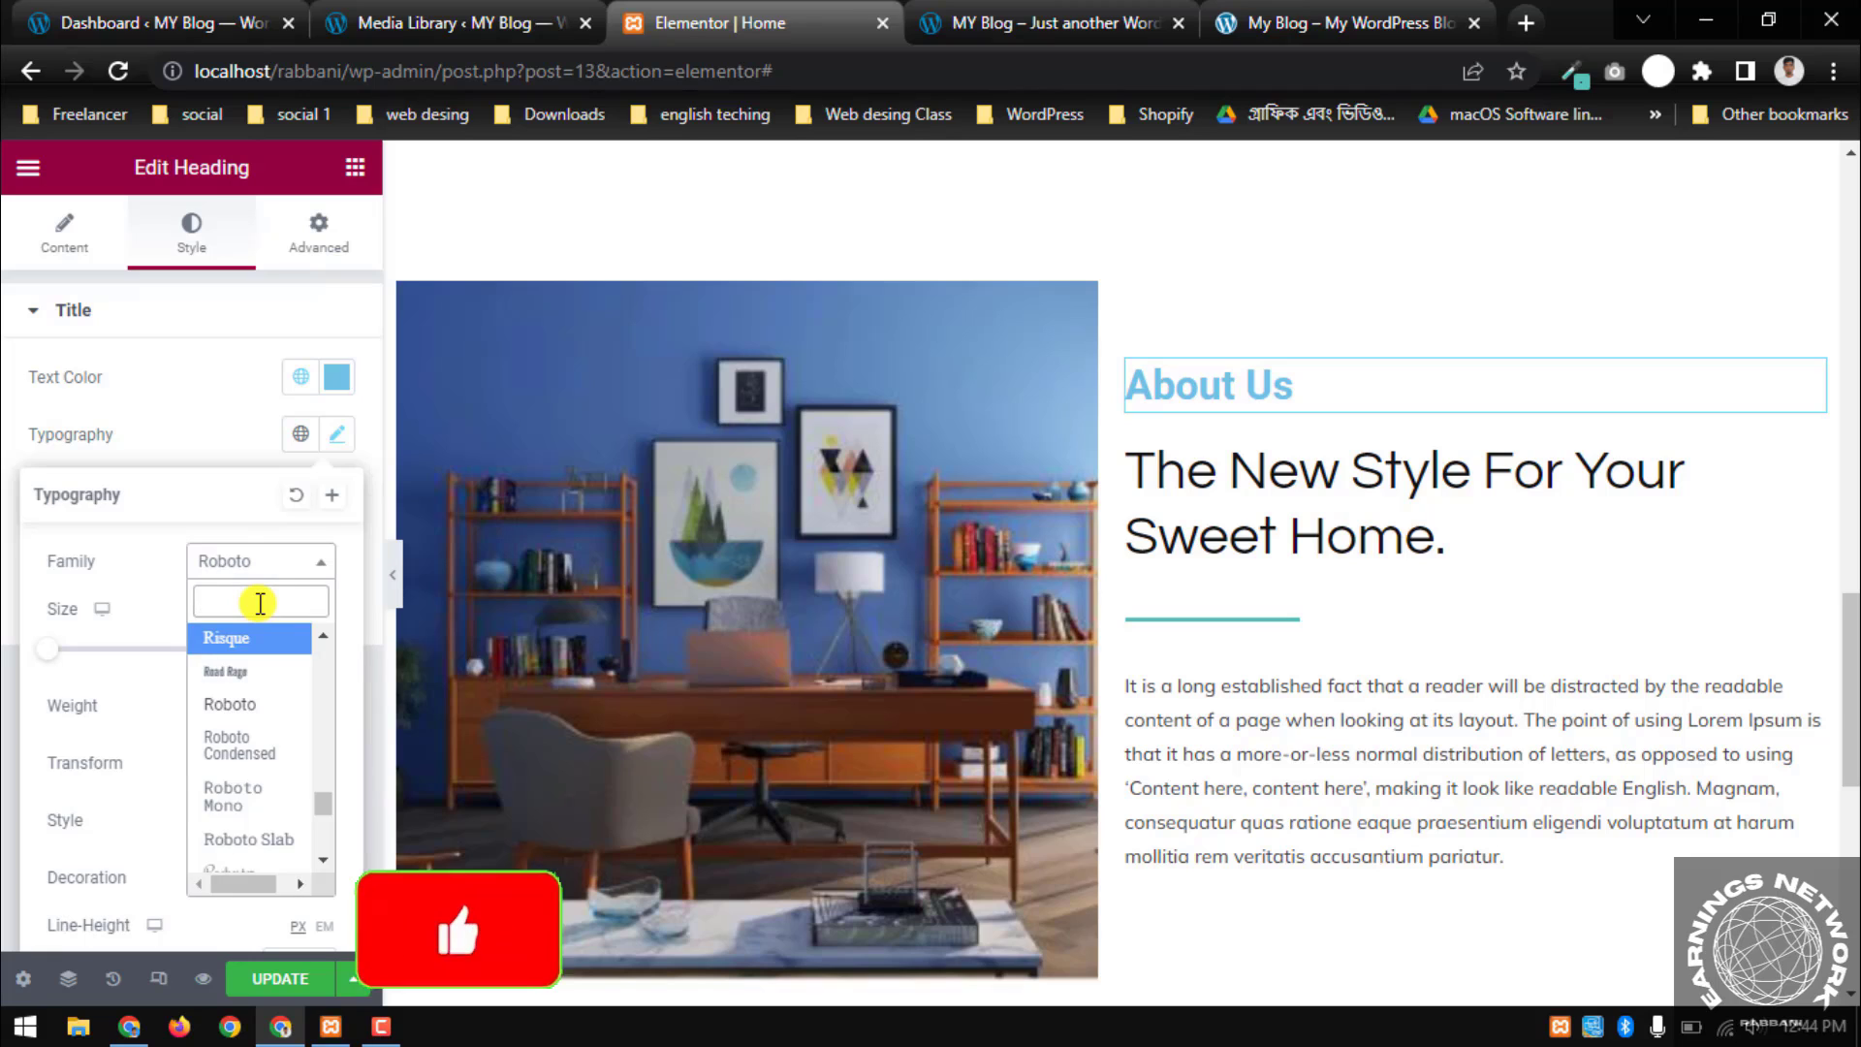
type("Muli")
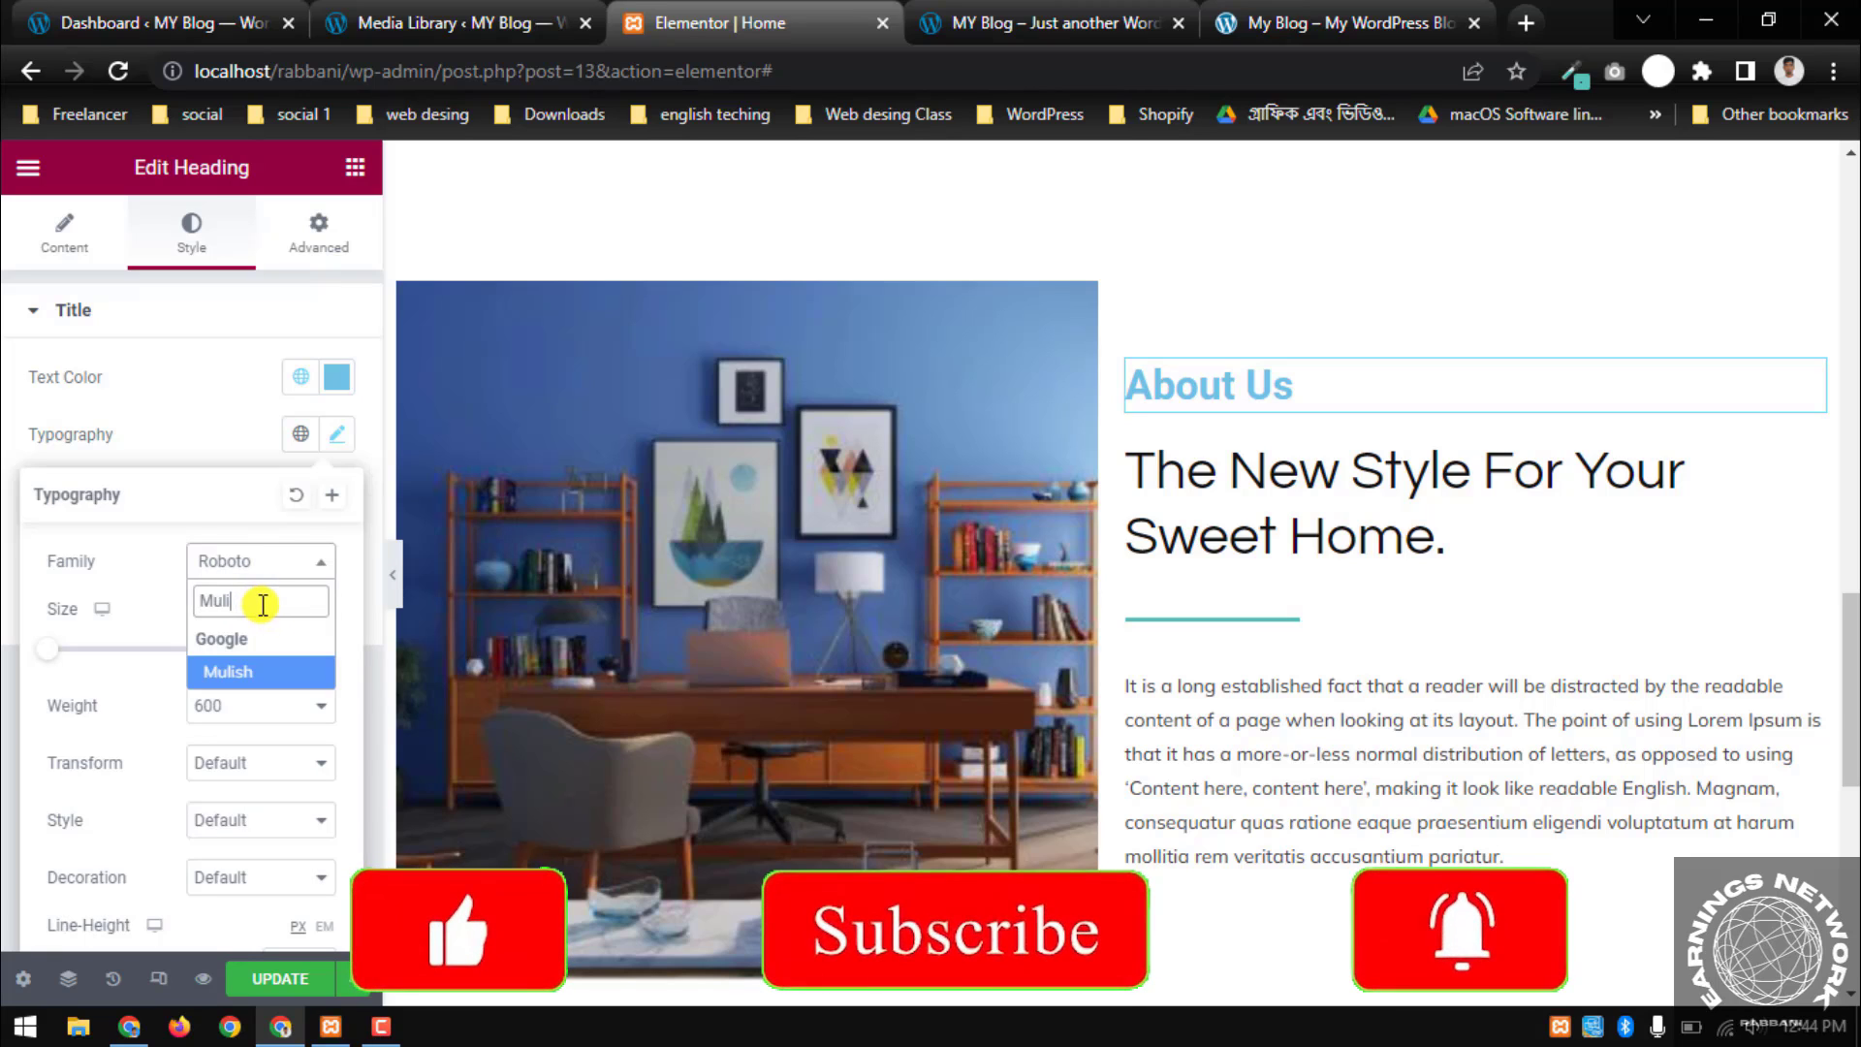
left_click(244, 670)
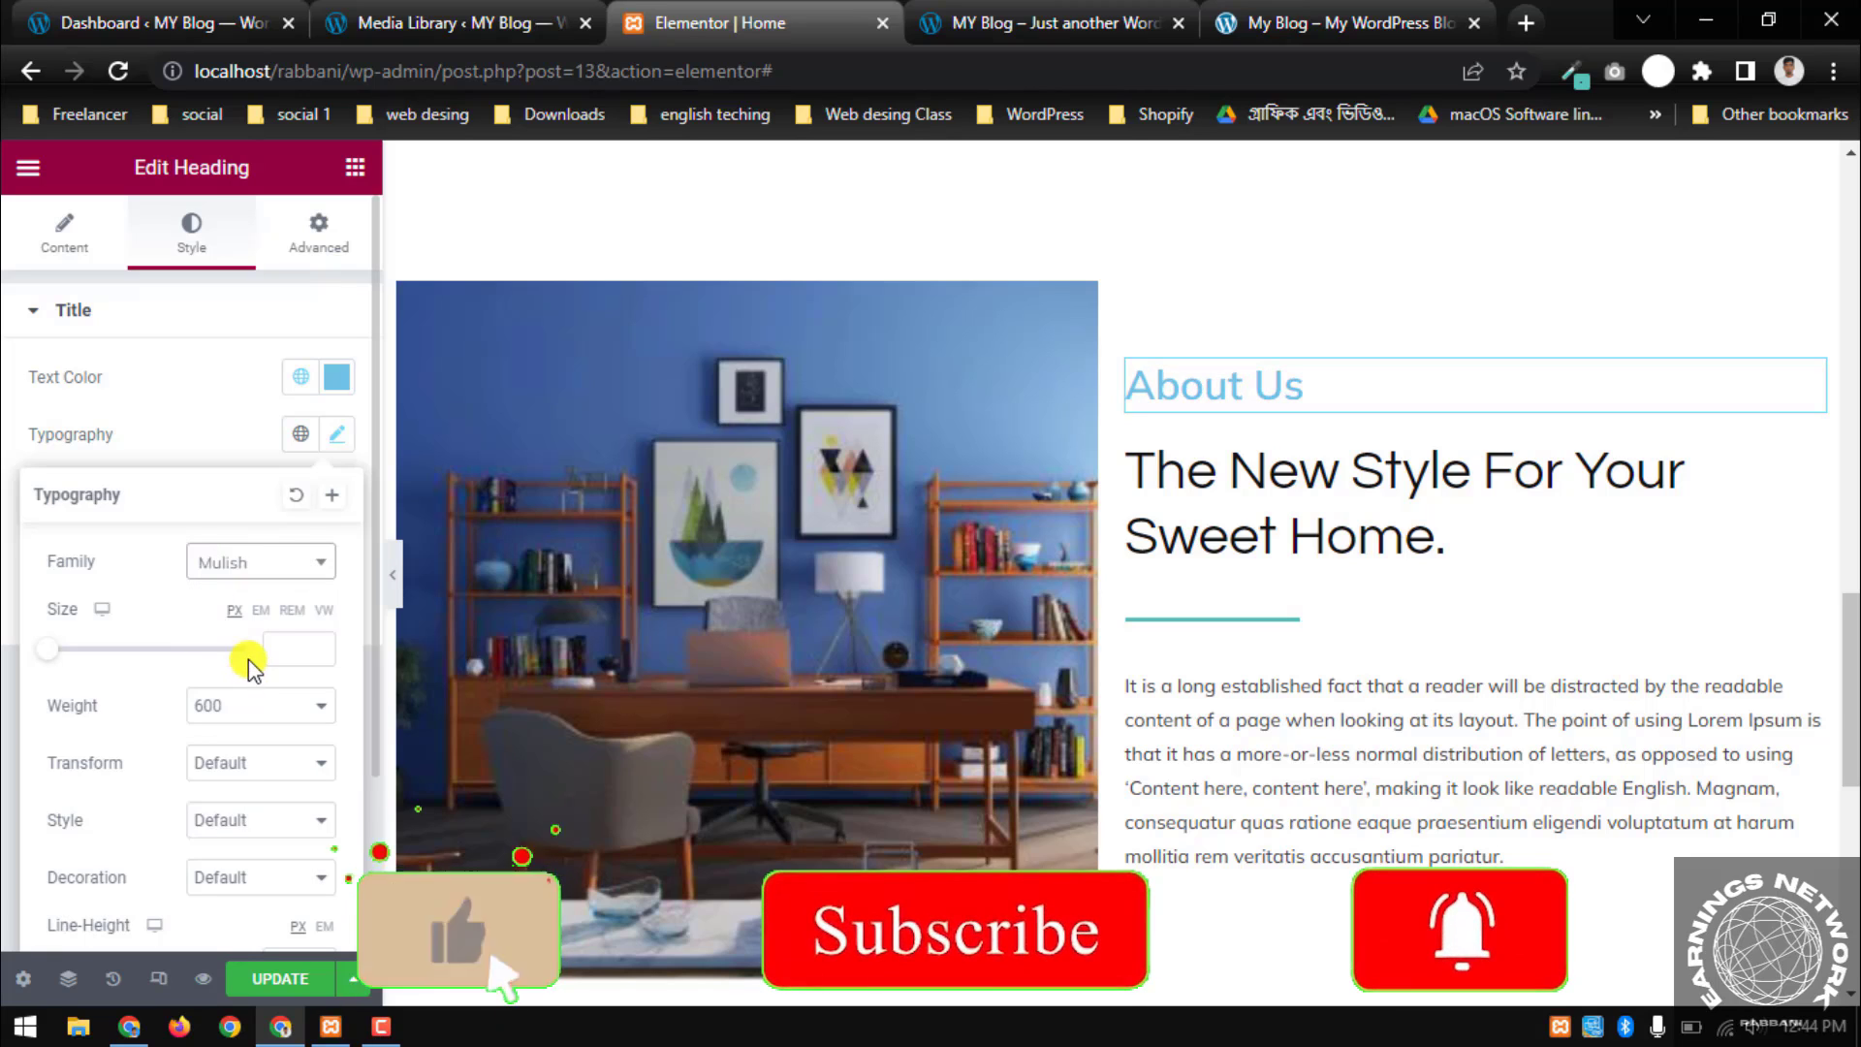
Set the About Us heading's font size to 22 px and line height to 26 px, and update the page
left_click(298, 652)
type("22")
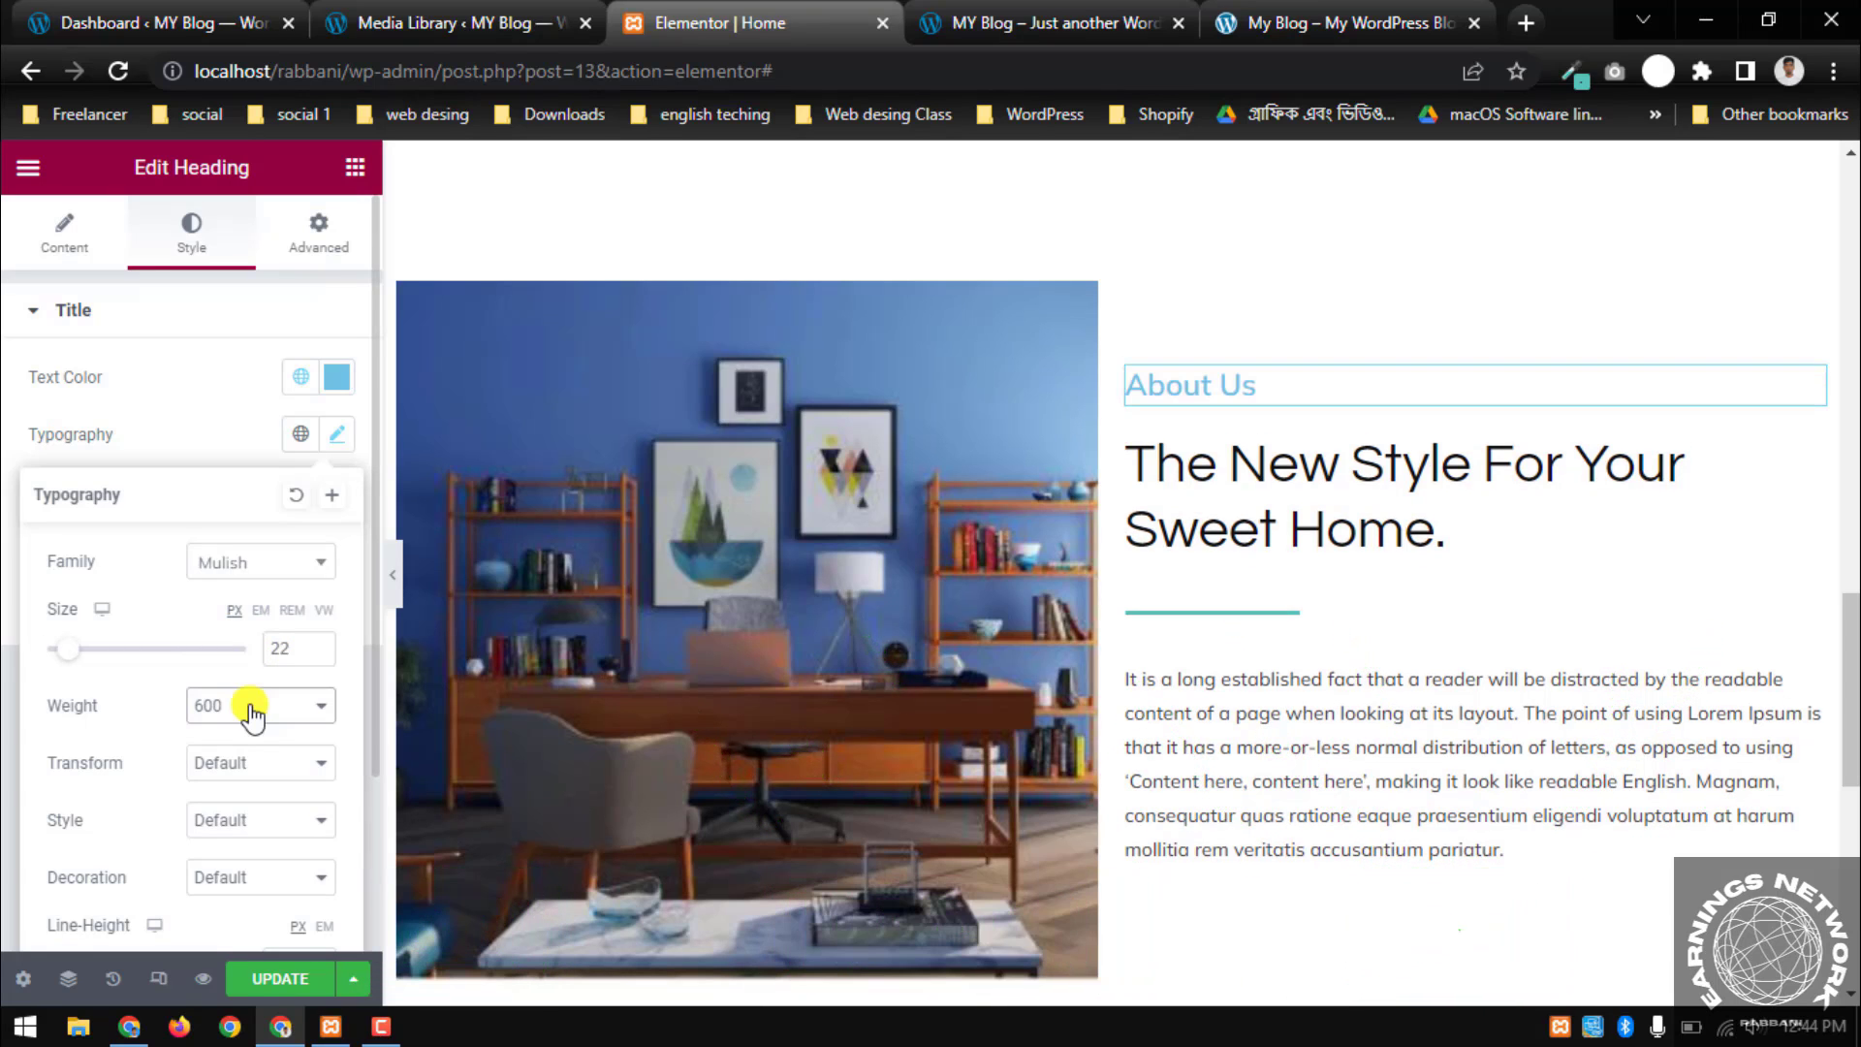
scroll(252, 715, "down", 2)
scroll(290, 741, "down", 1)
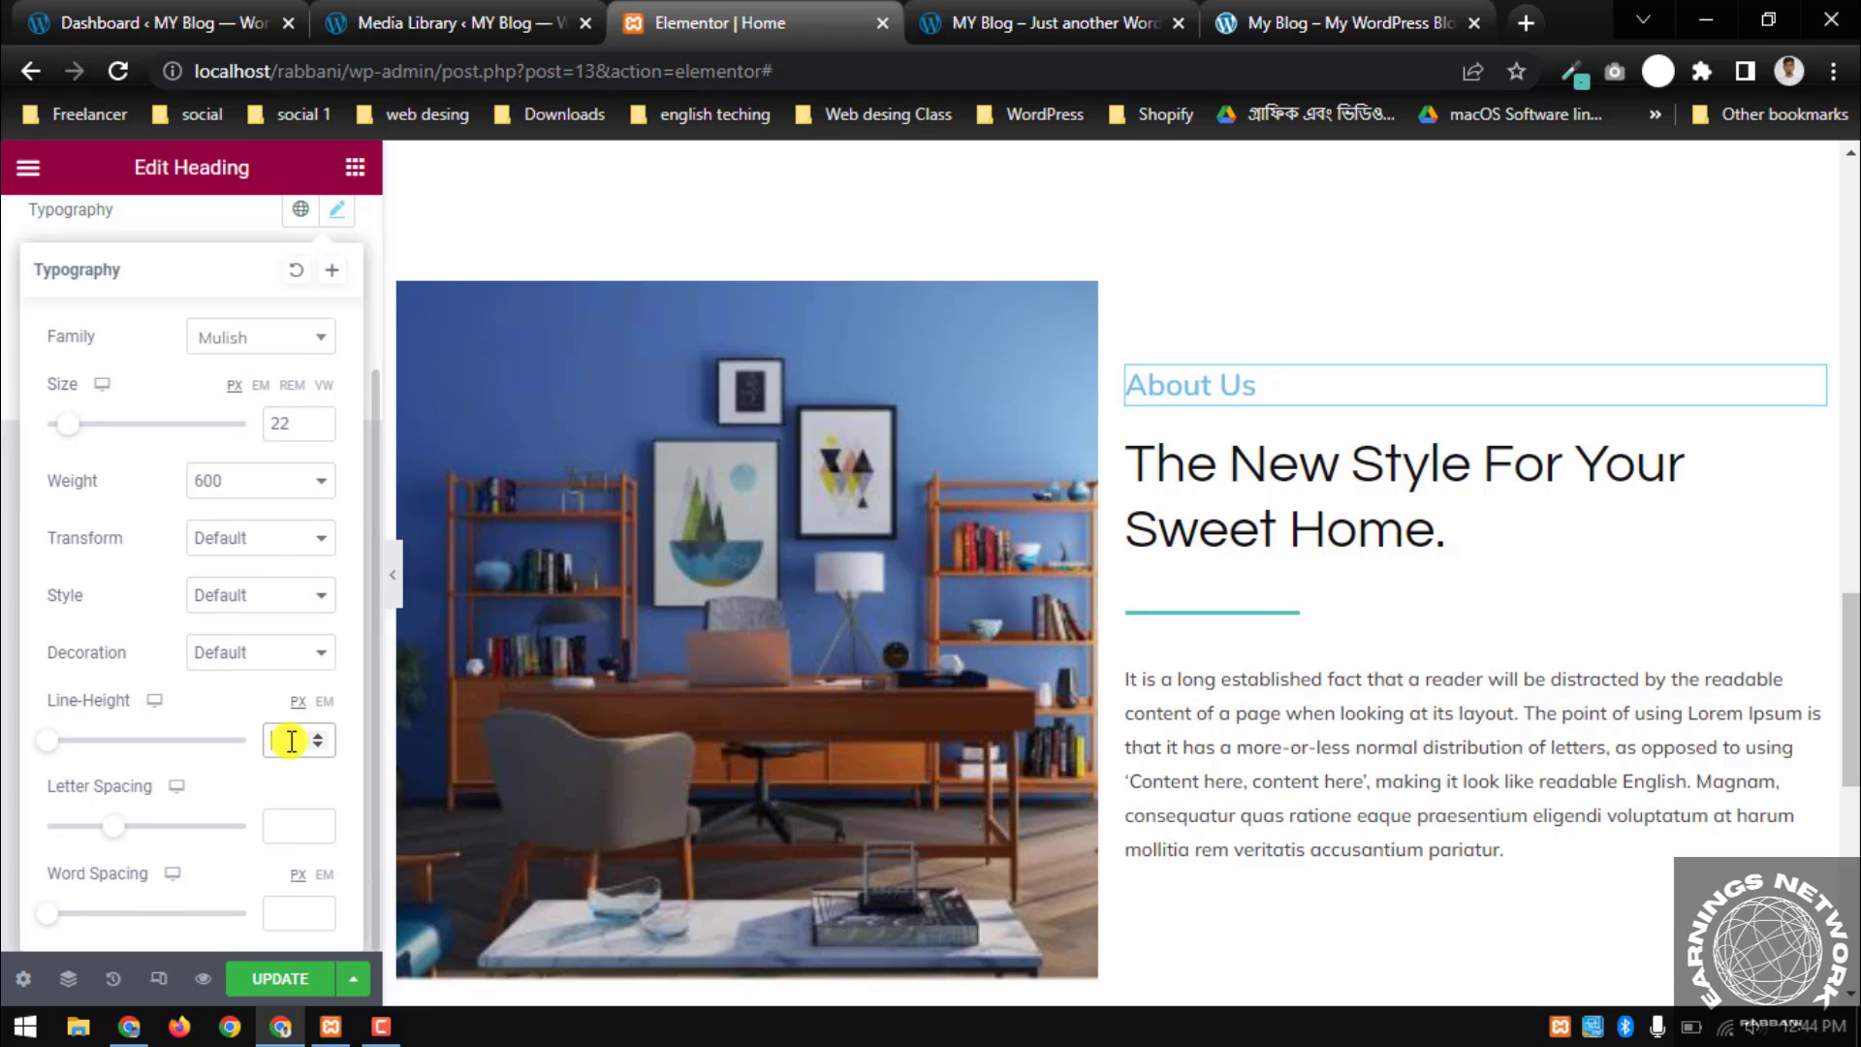
type("26")
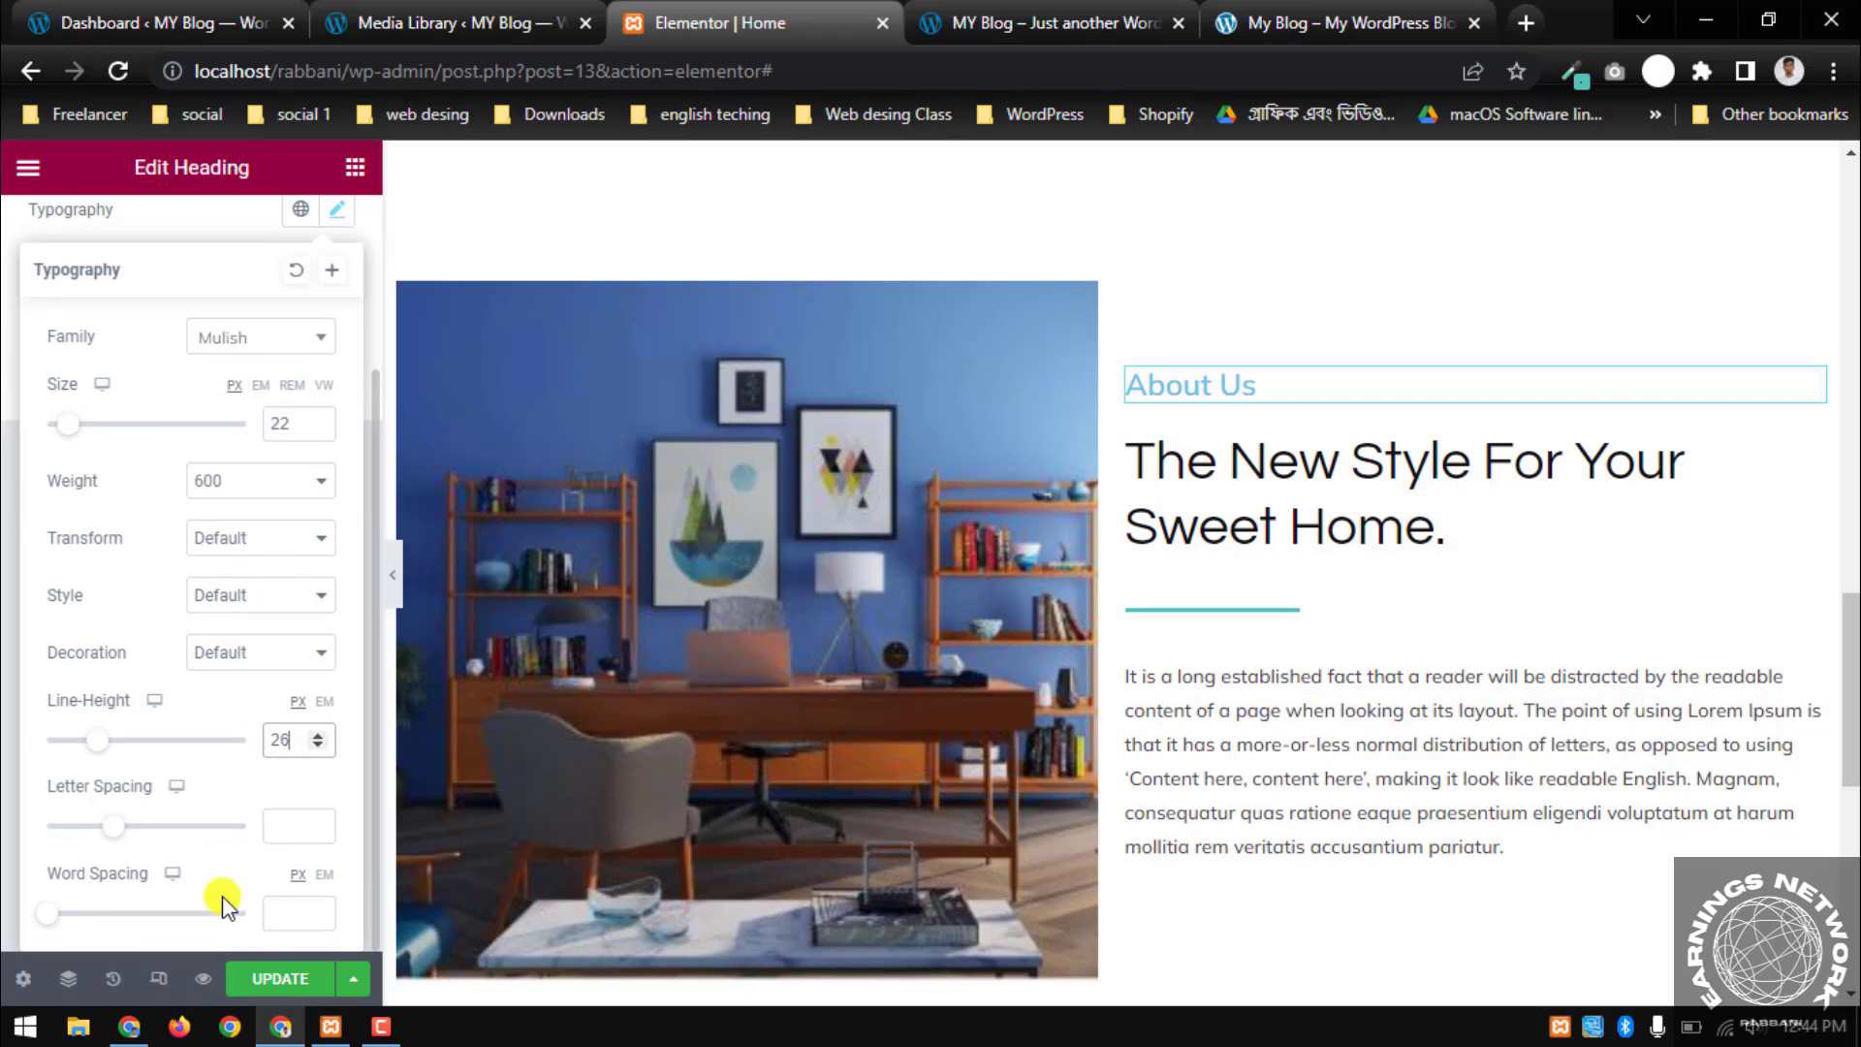
left_click(280, 981)
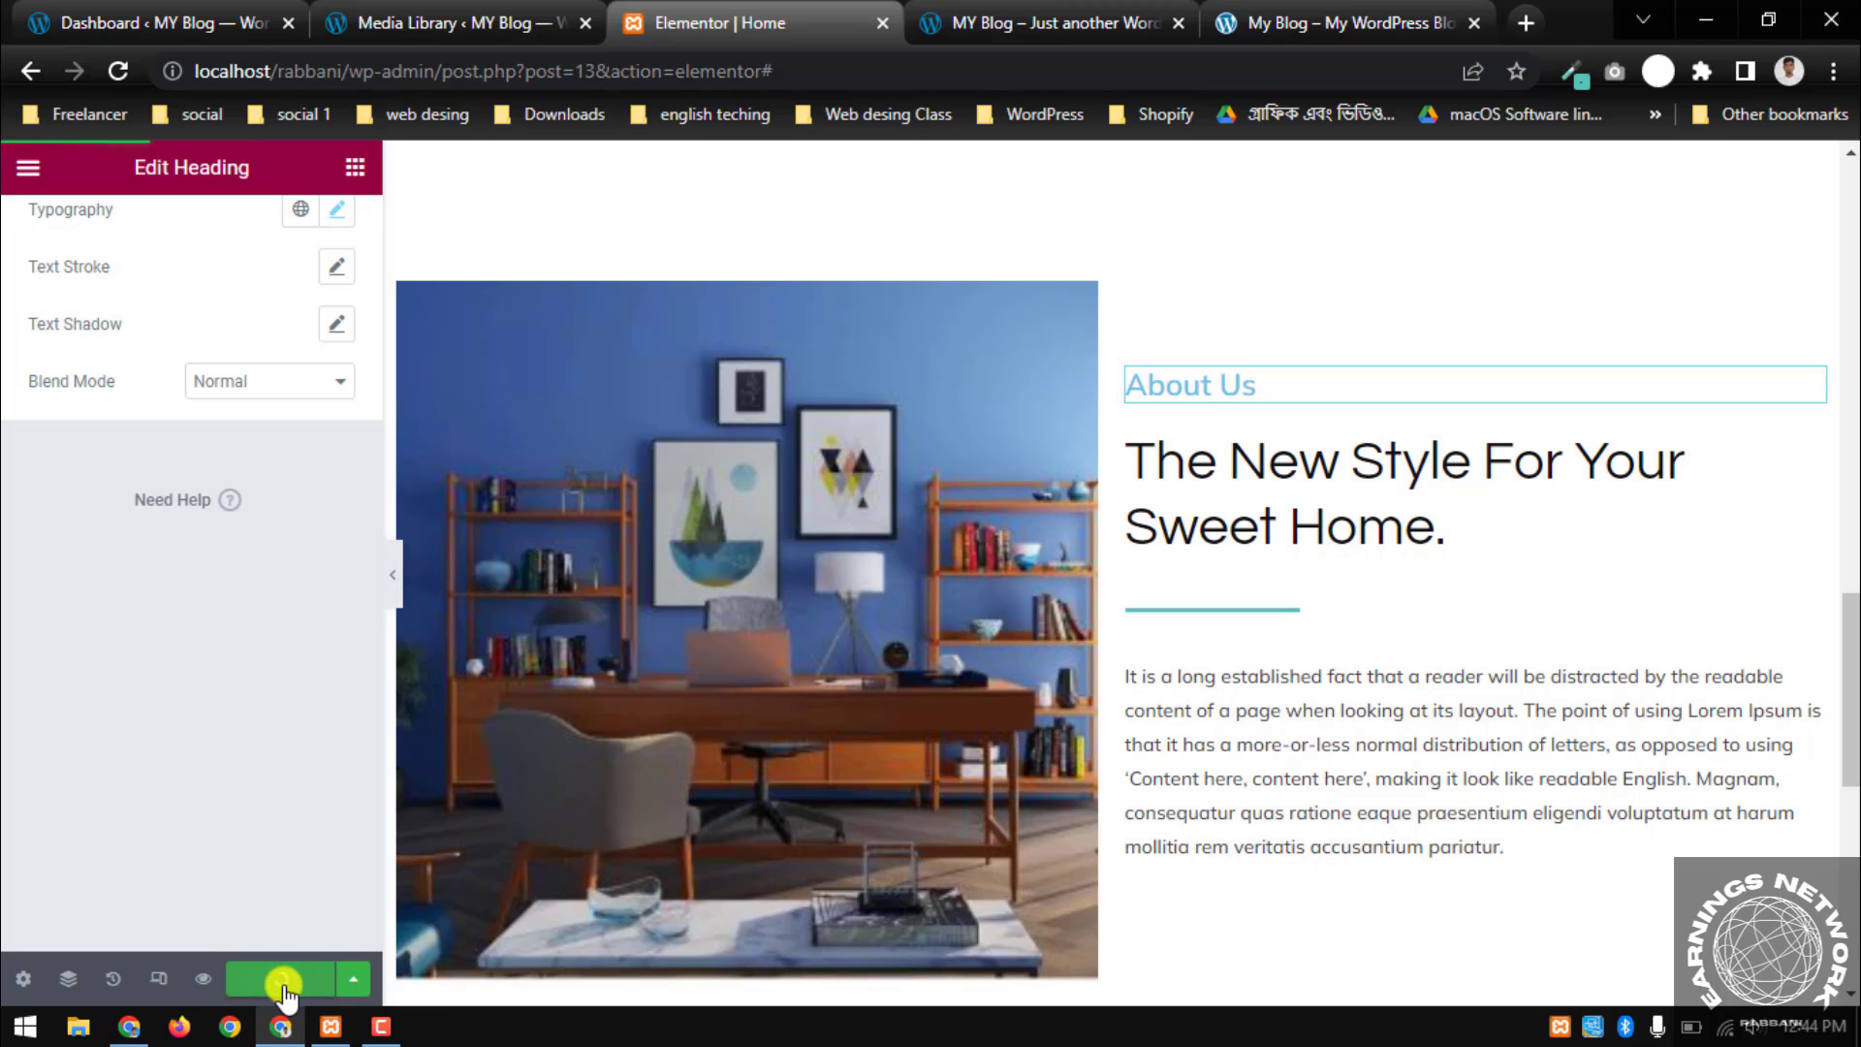
scroll(271, 857, "up", 2)
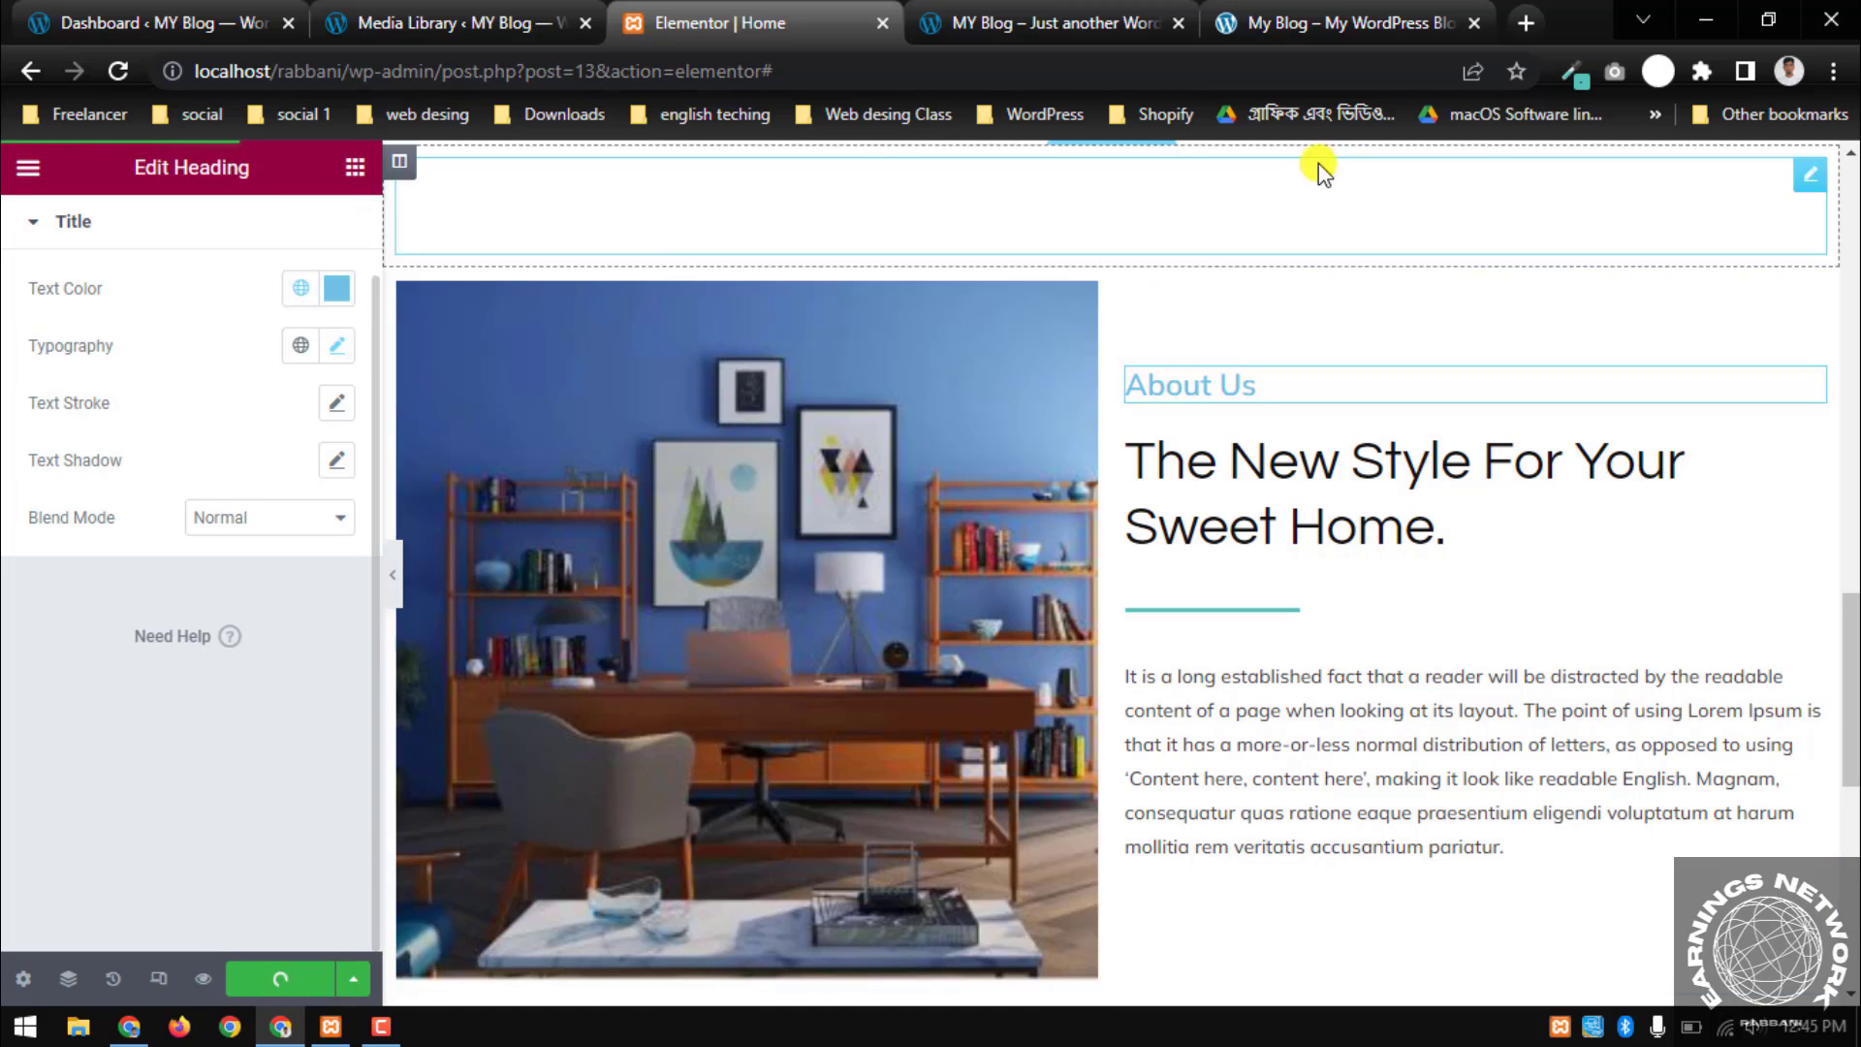
Copy the label color from the reference site, apply #57c1b6 as the About Us heading's text color, and update the page
left_click(1345, 14)
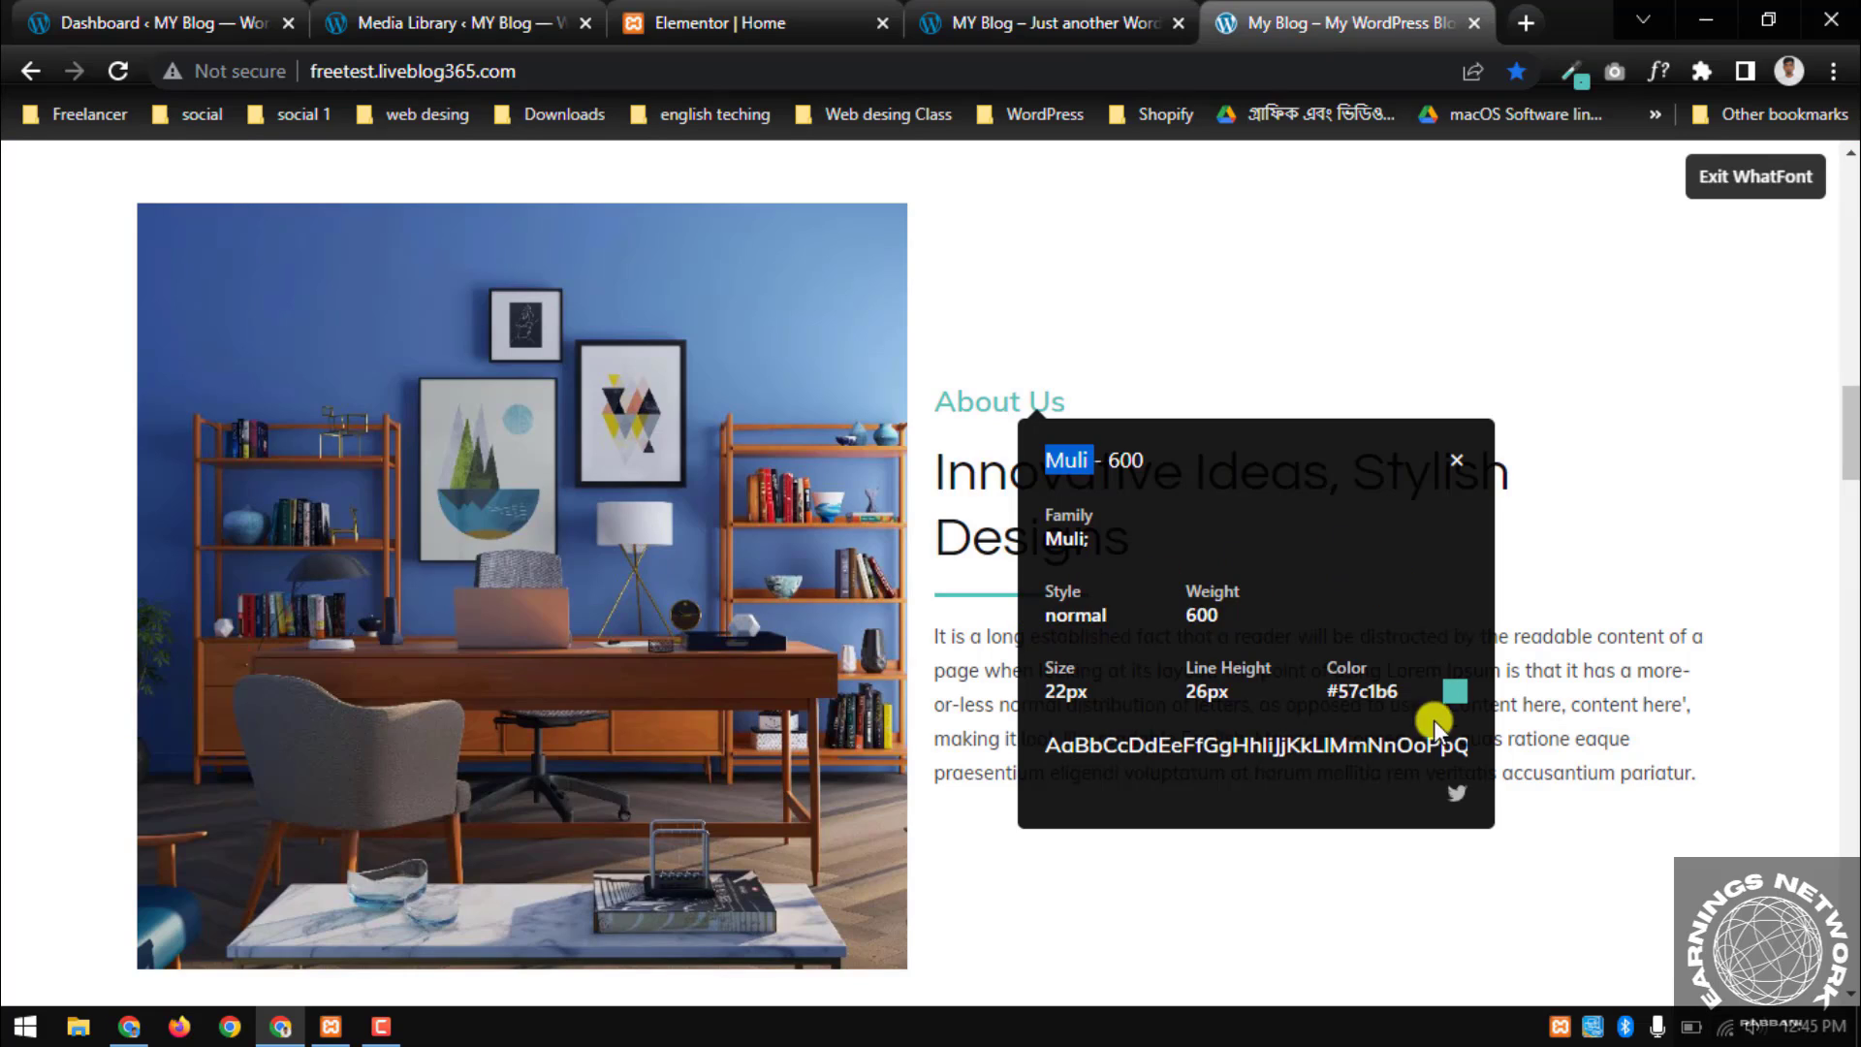
left_click_drag(1326, 698, 1370, 698)
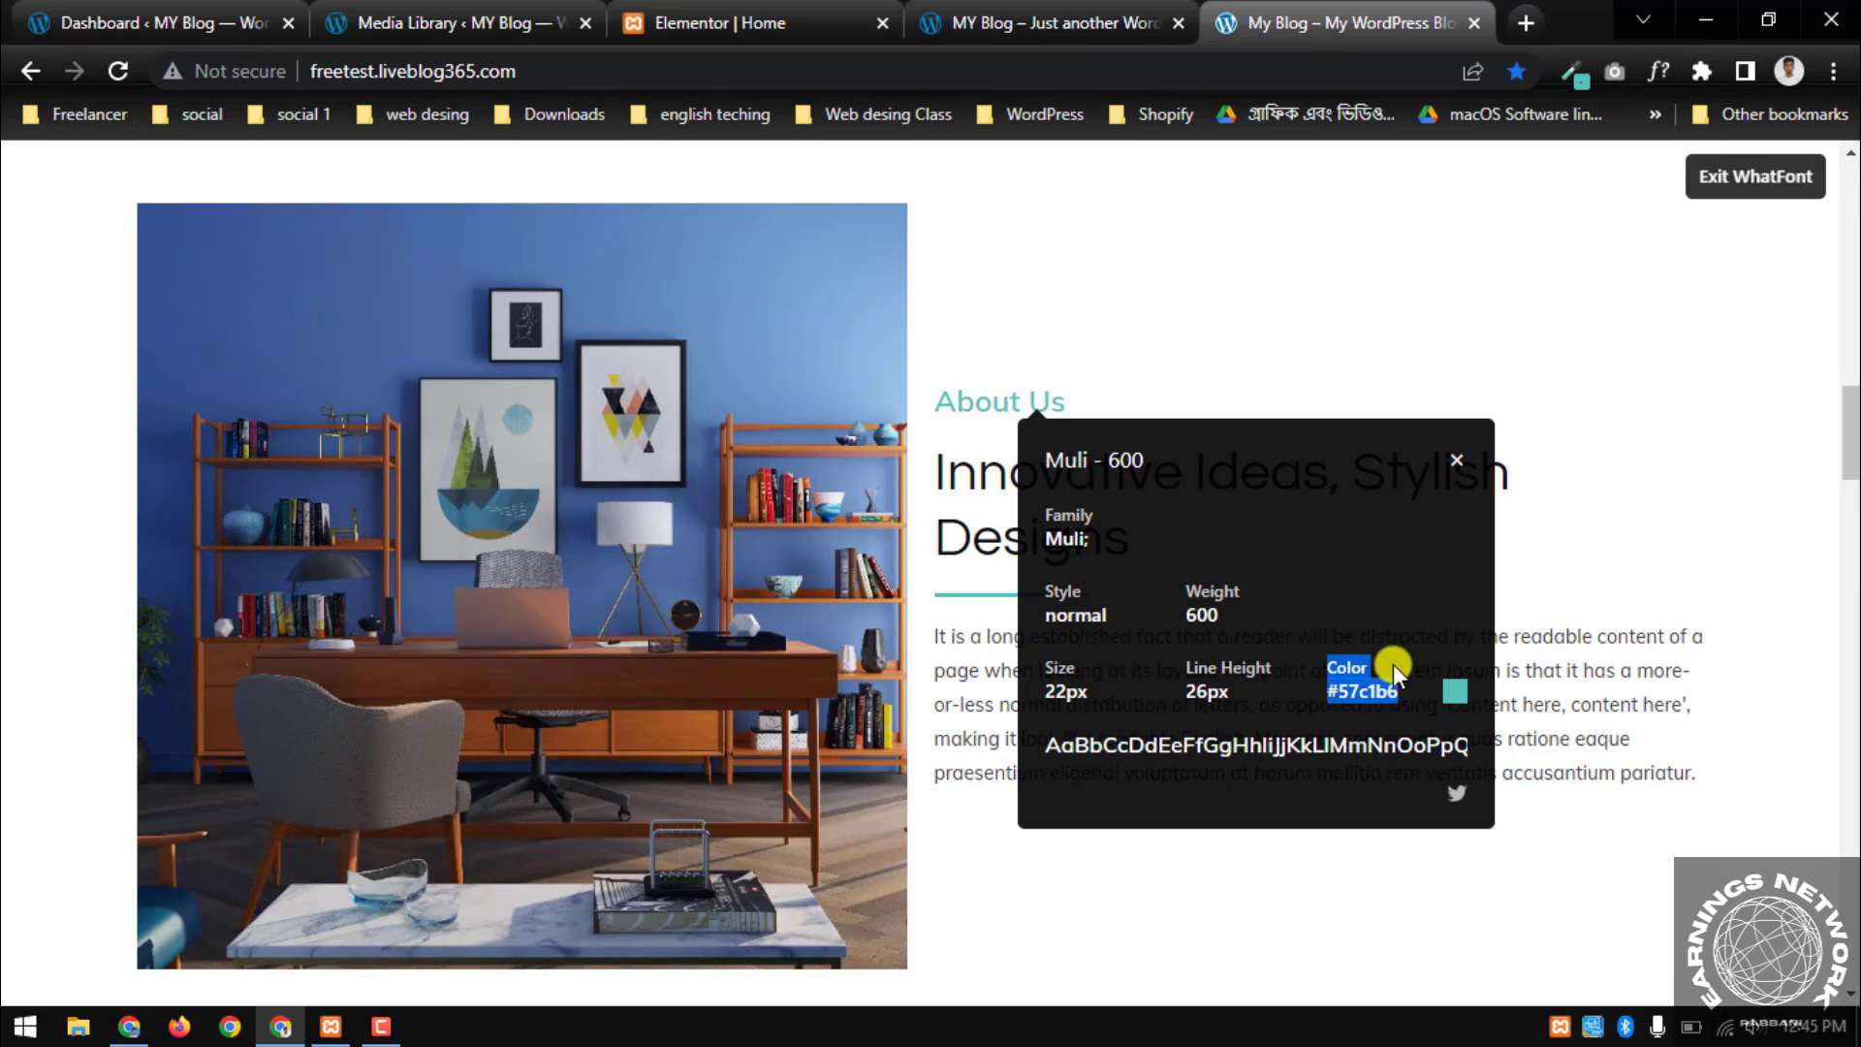
left_click(710, 14)
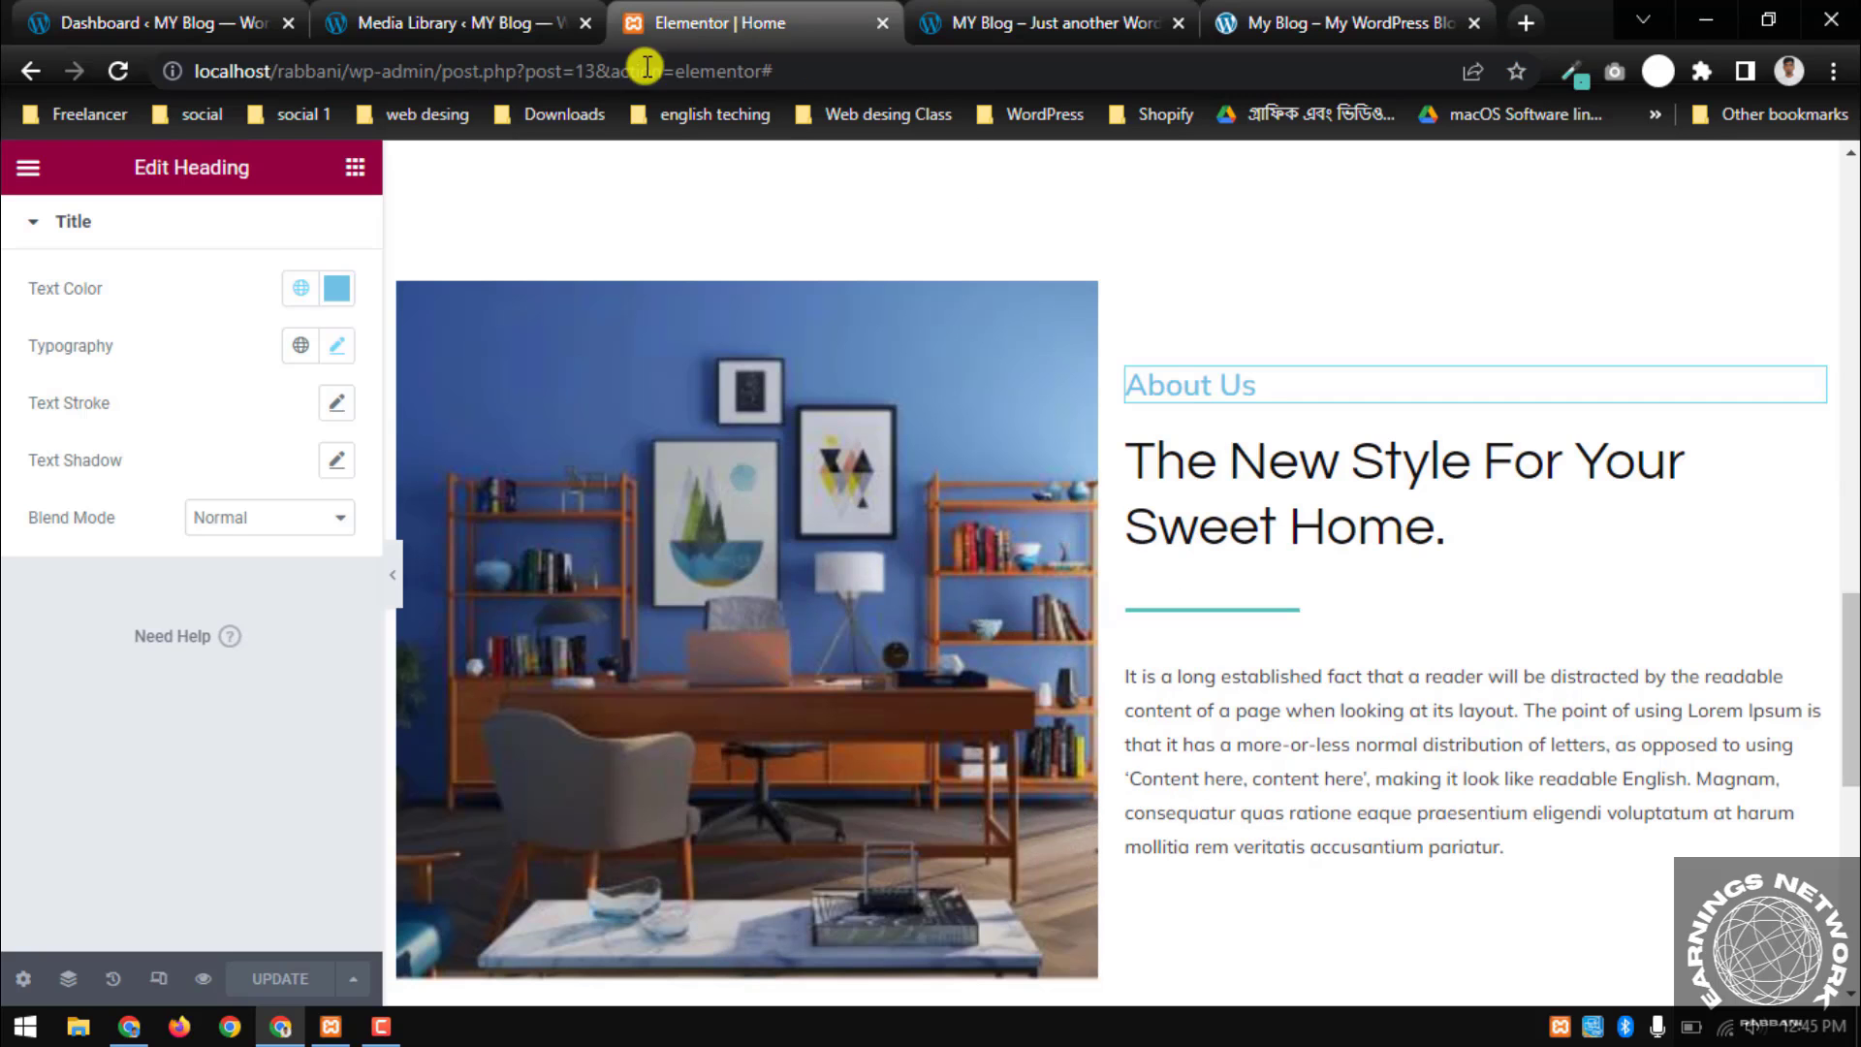
left_click(337, 294)
type("#57c1b6")
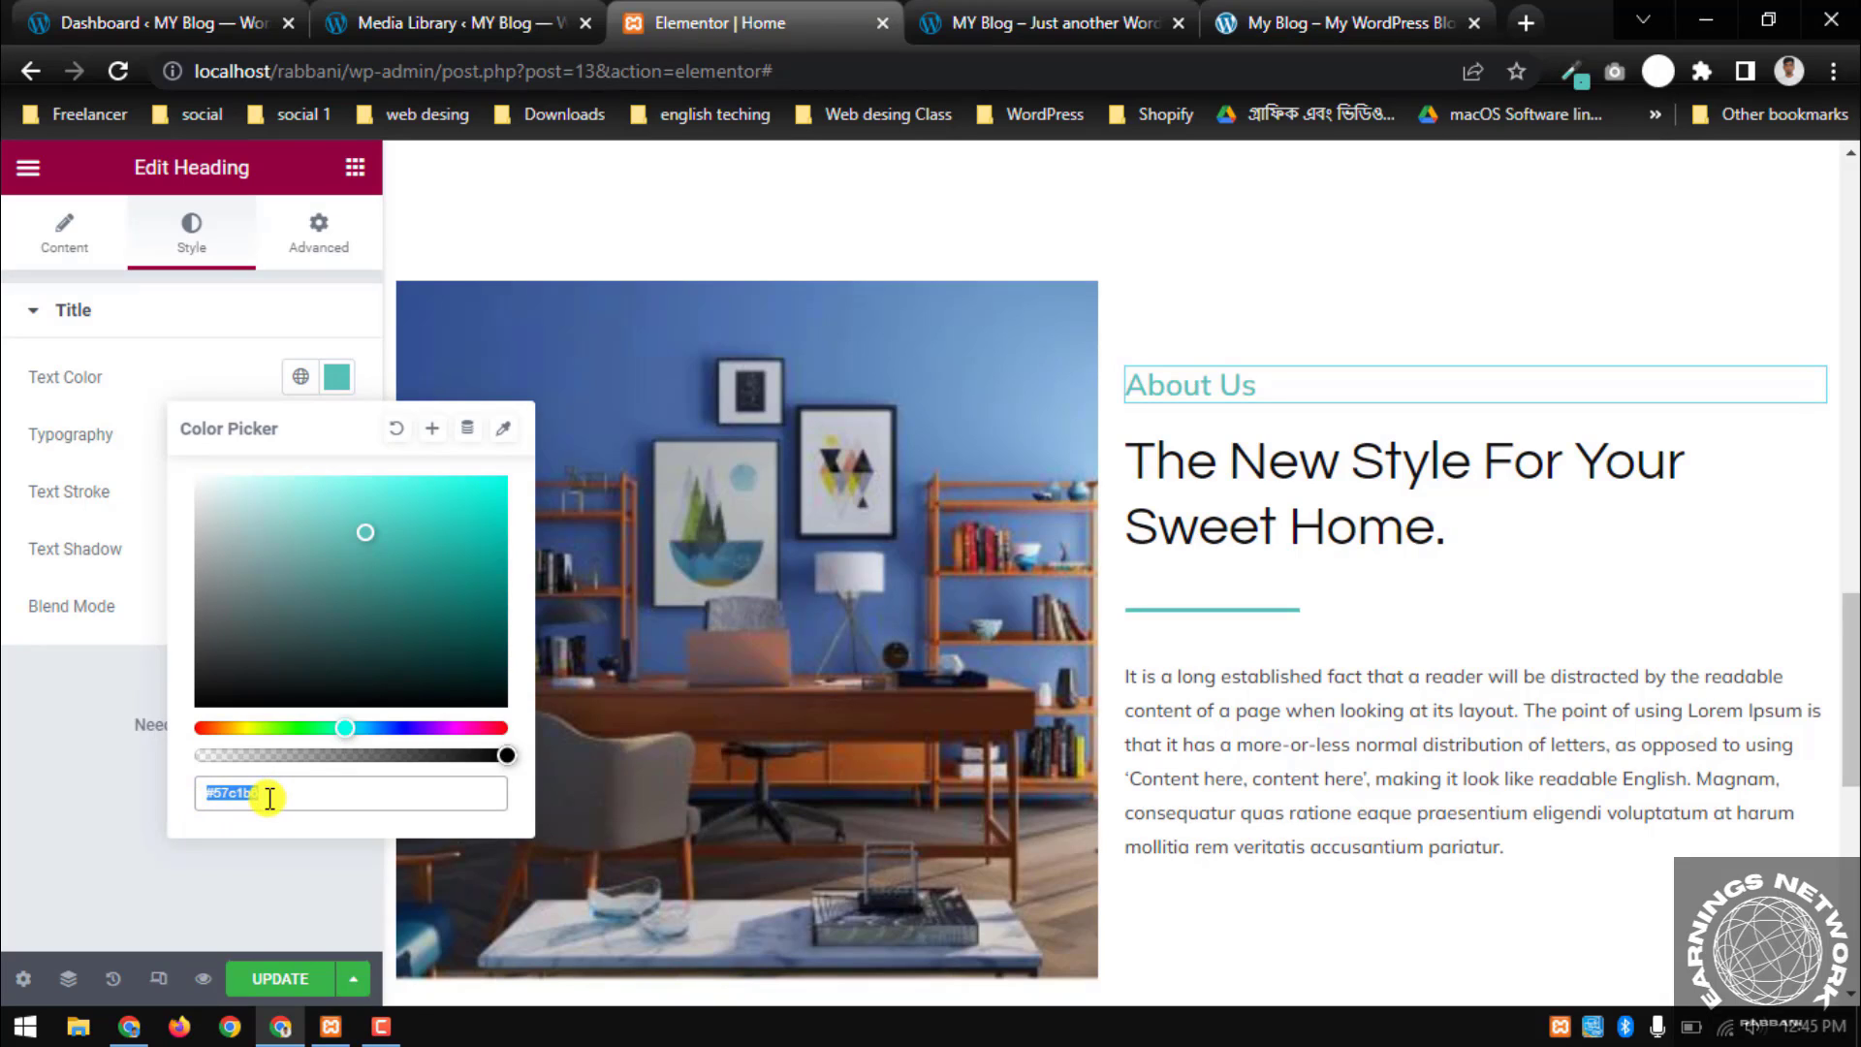
left_click(274, 981)
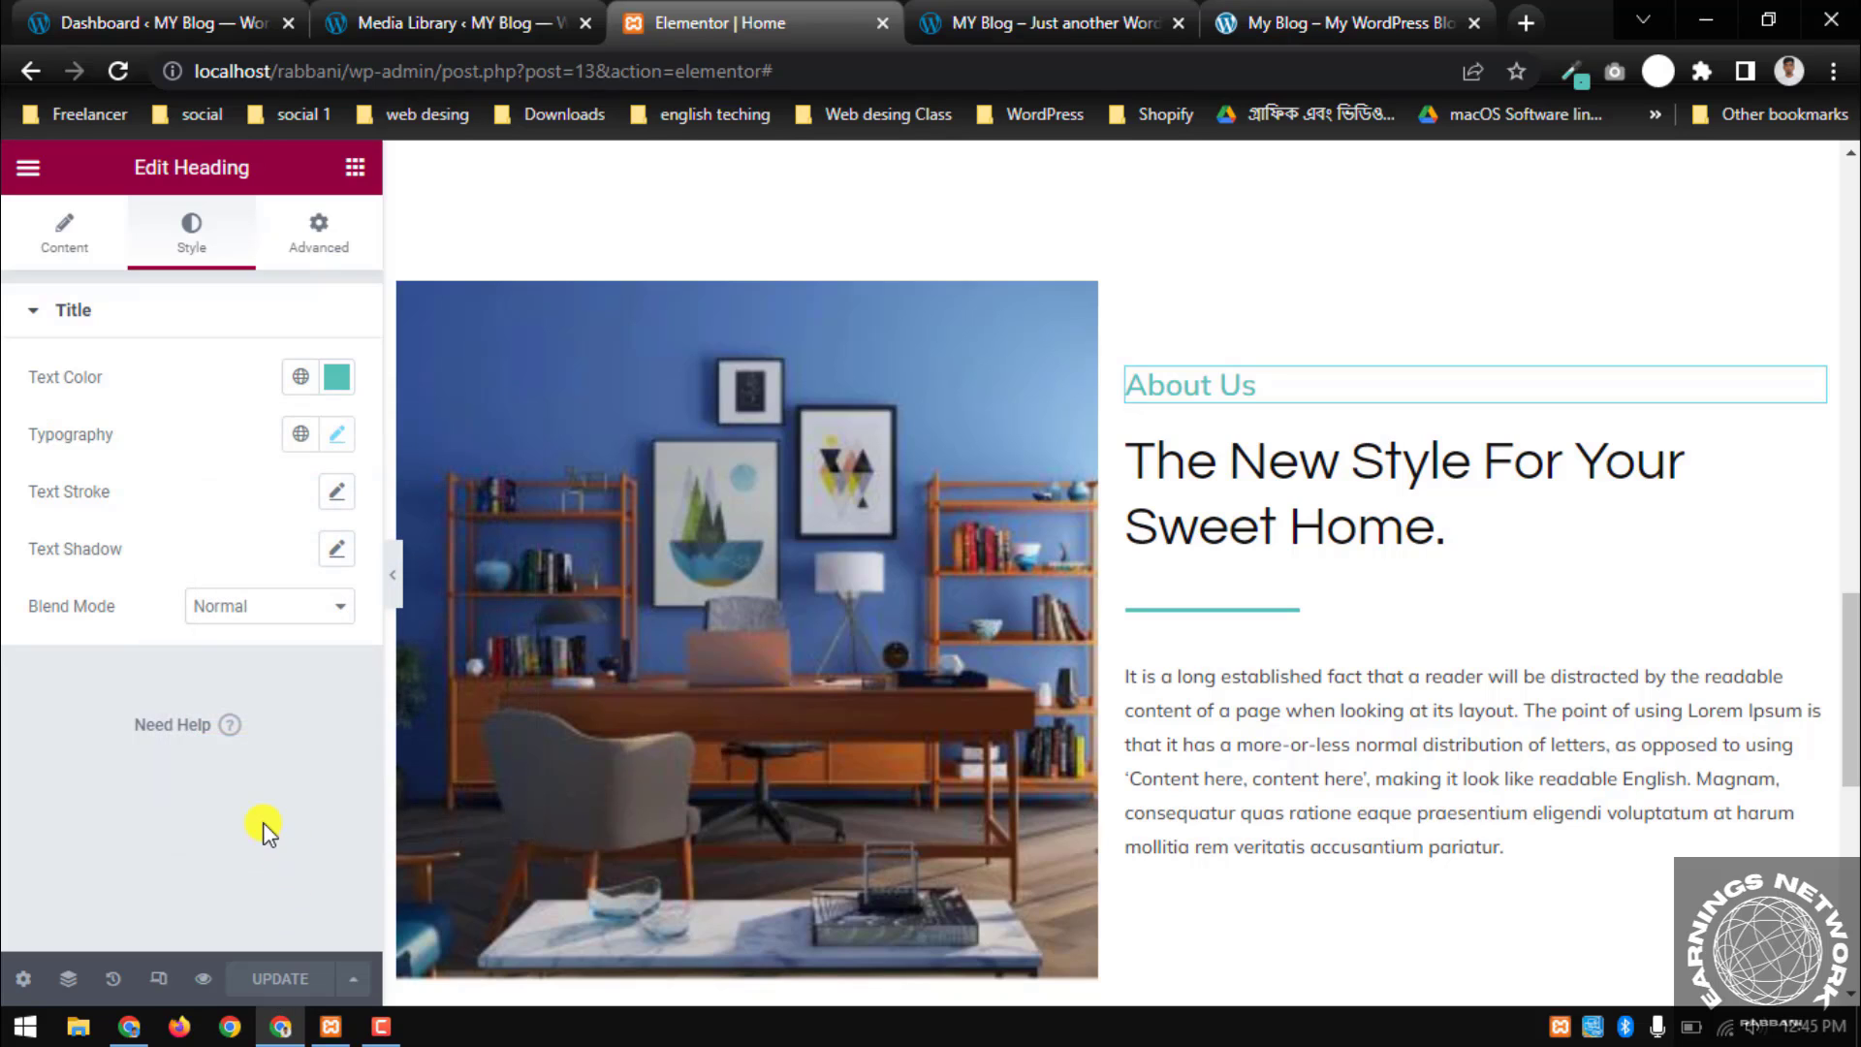
Review the About Us section on the local Home page and examine what follows that section on the reference site
left_click(1006, 18)
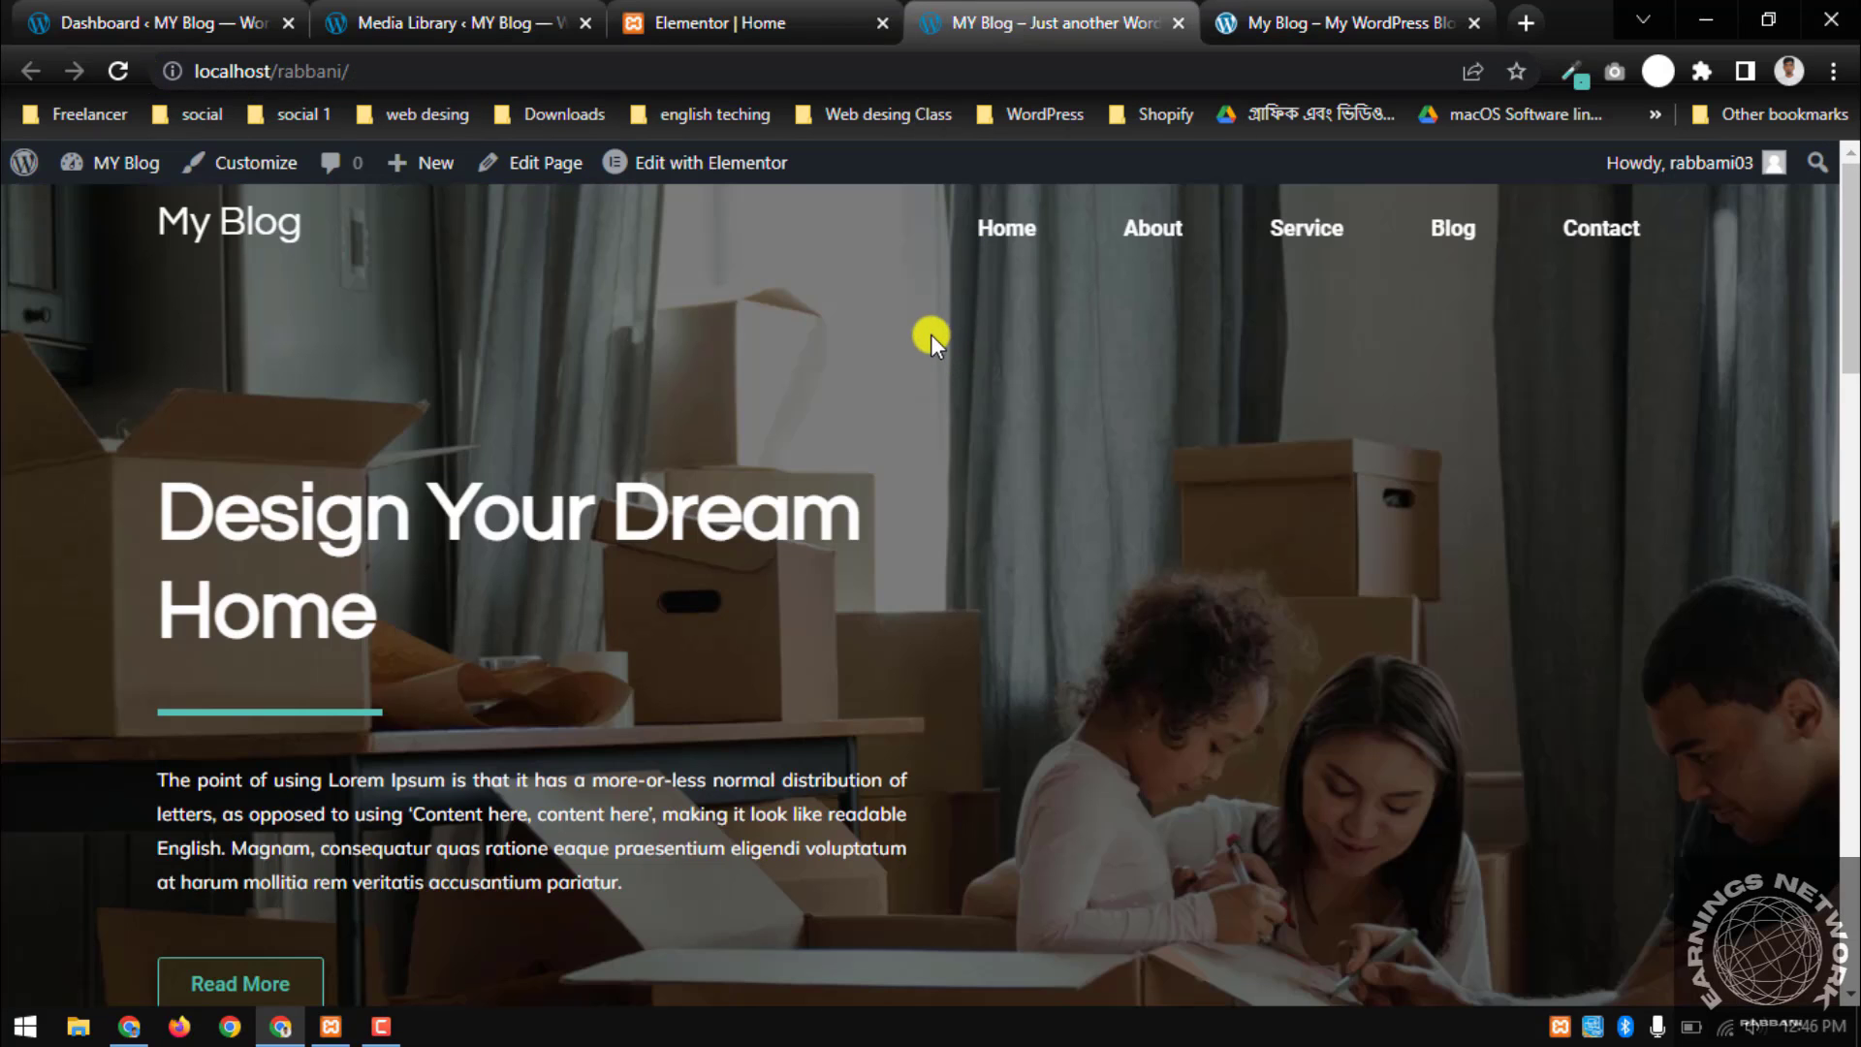
scroll(913, 328, "down", 8)
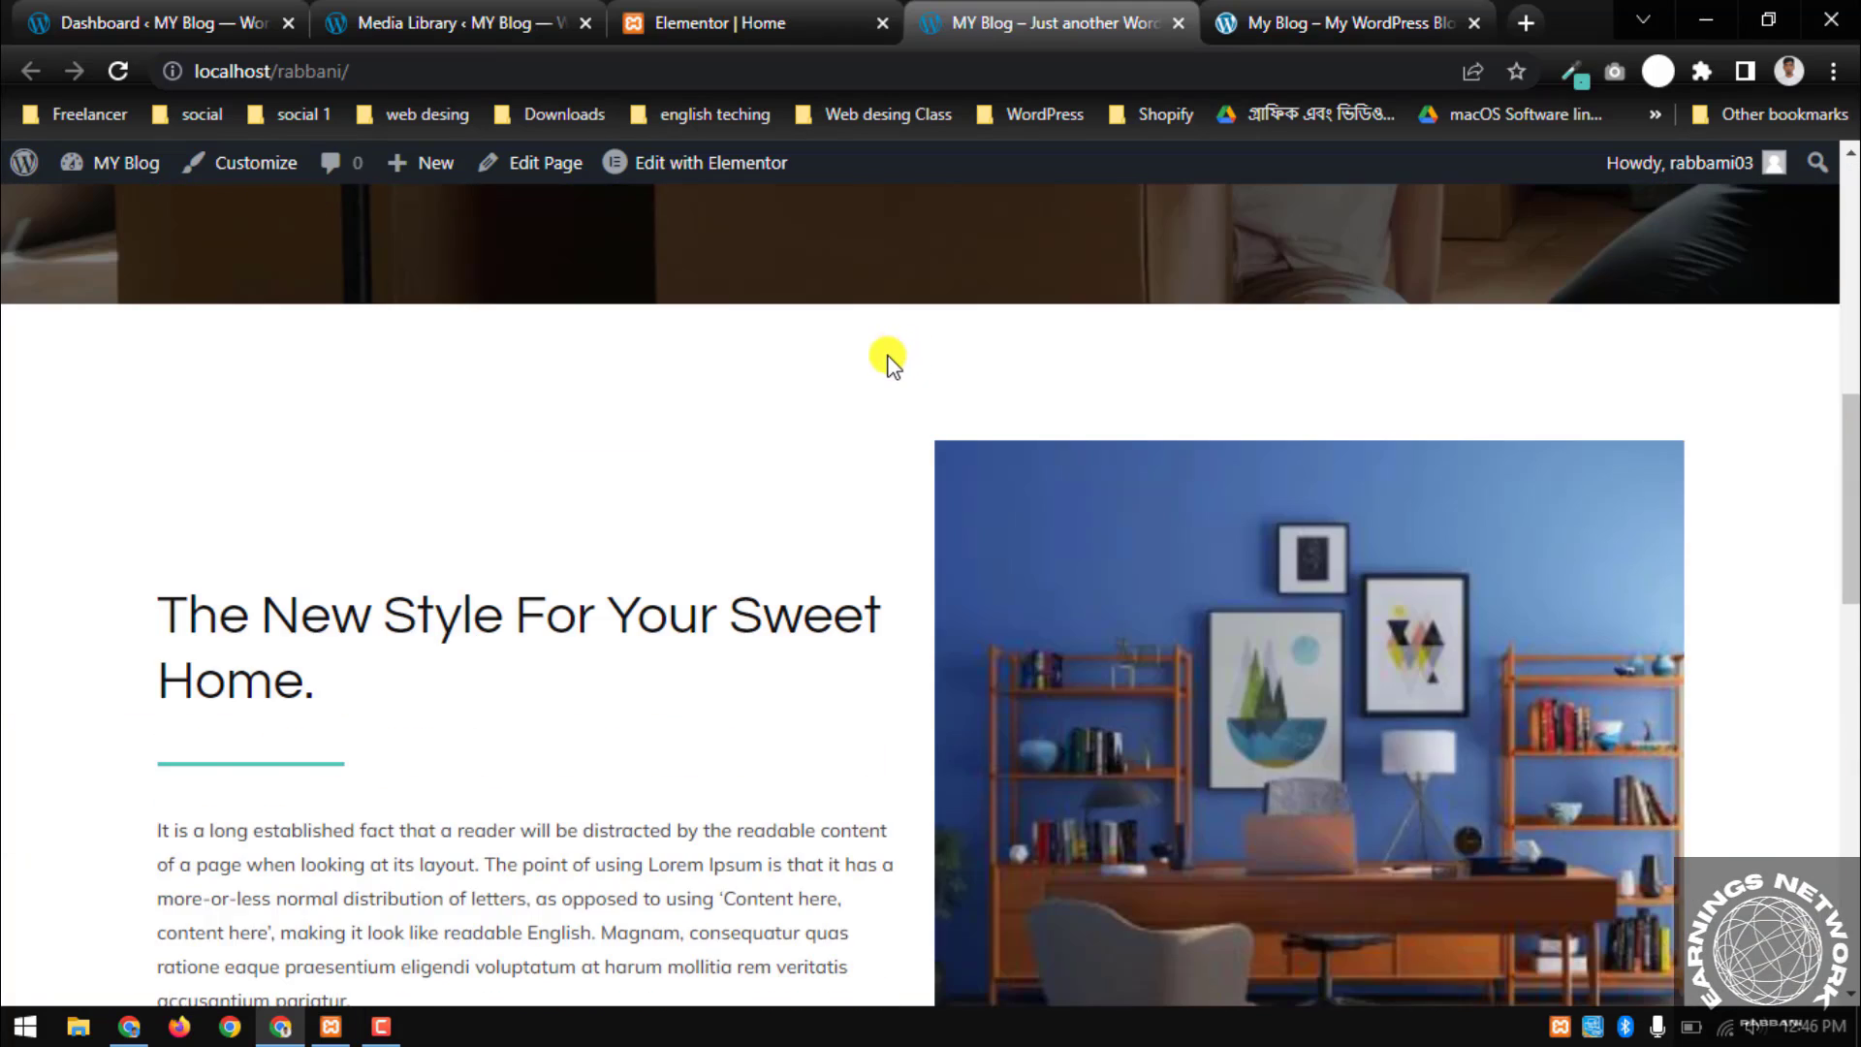
scroll(888, 359, "down", 10)
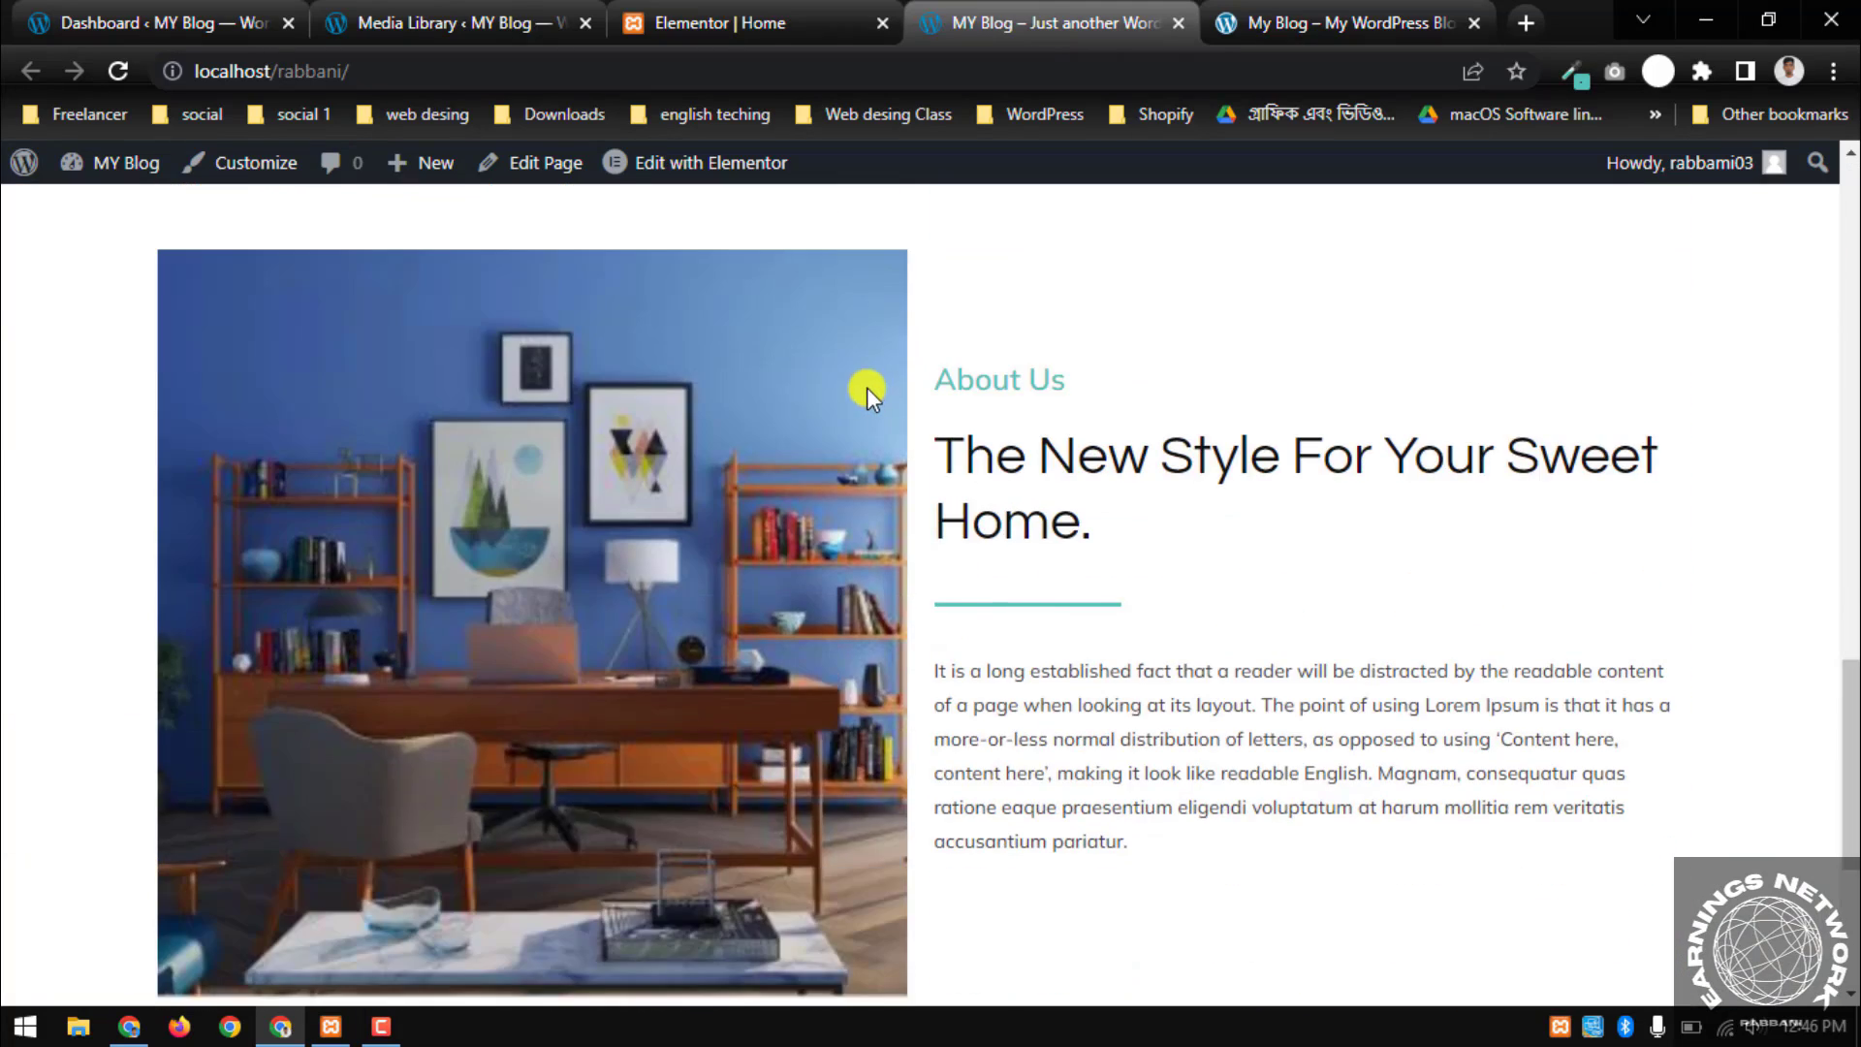
scroll(866, 387, "down", 4)
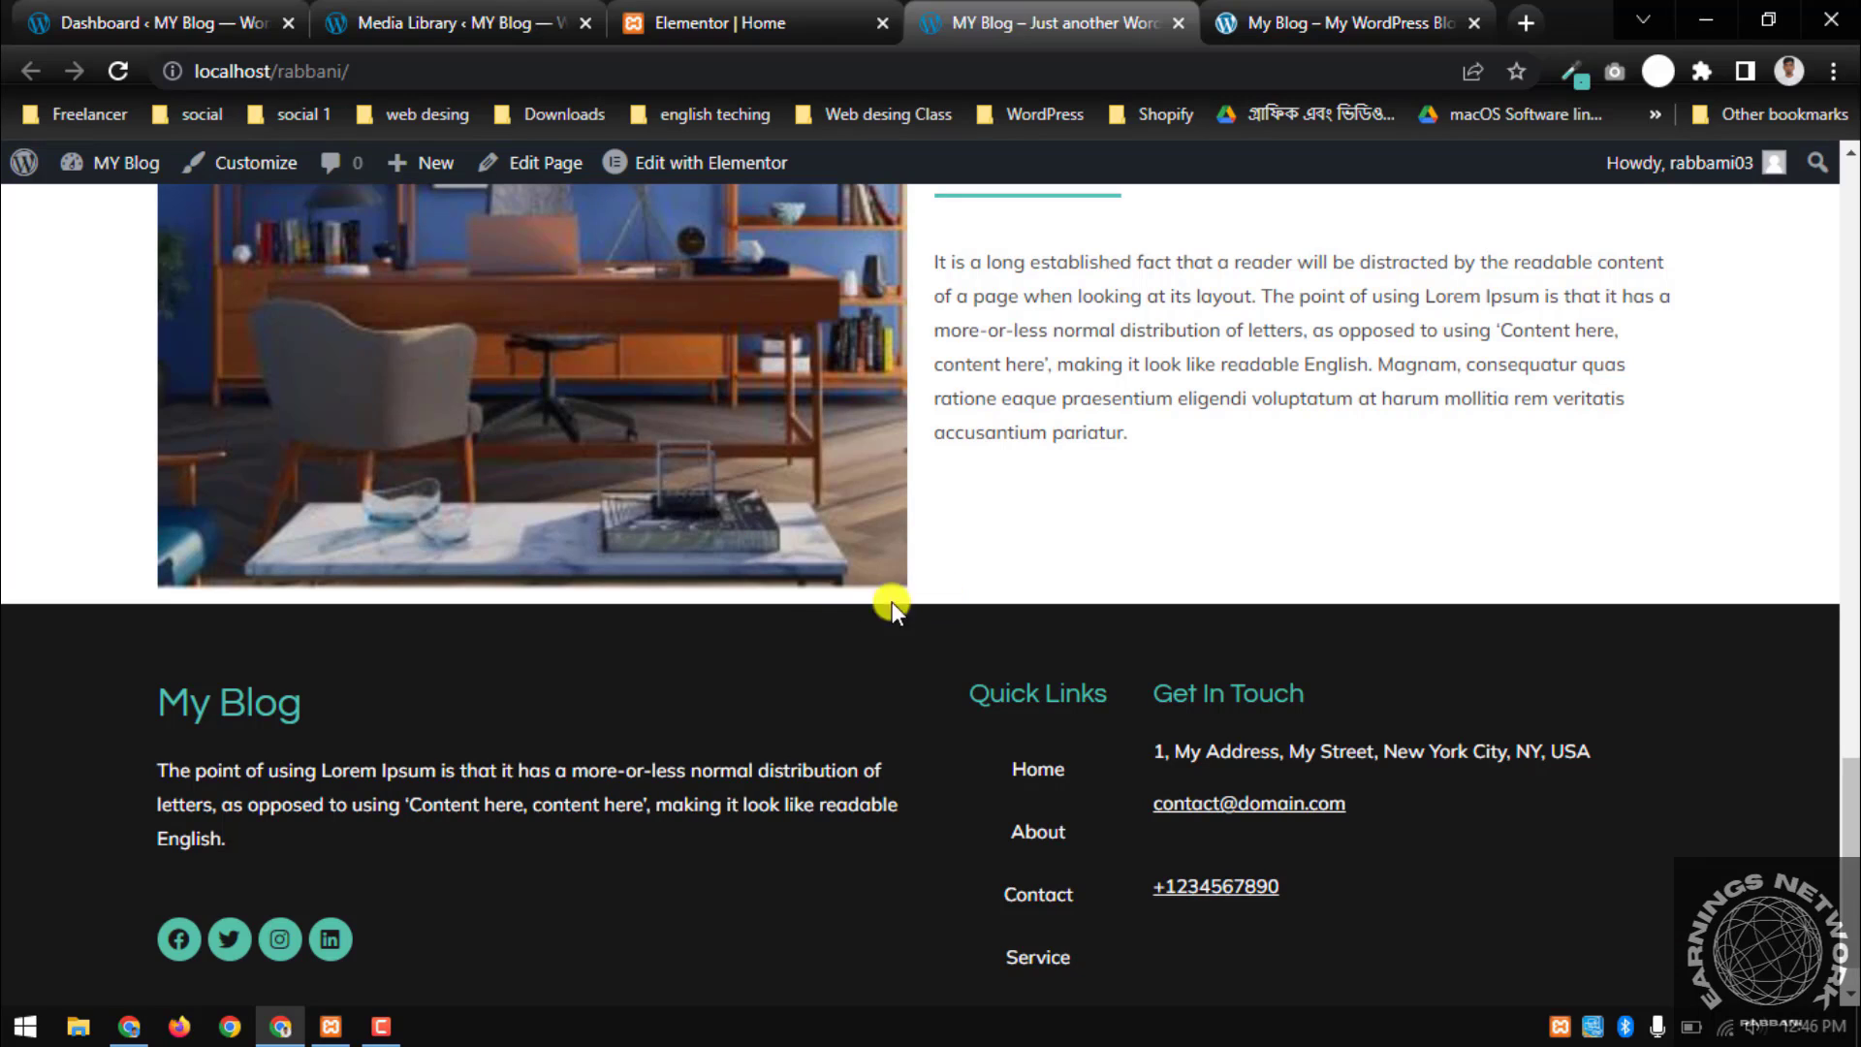
left_click(1250, 22)
scroll(948, 625, "down", 2)
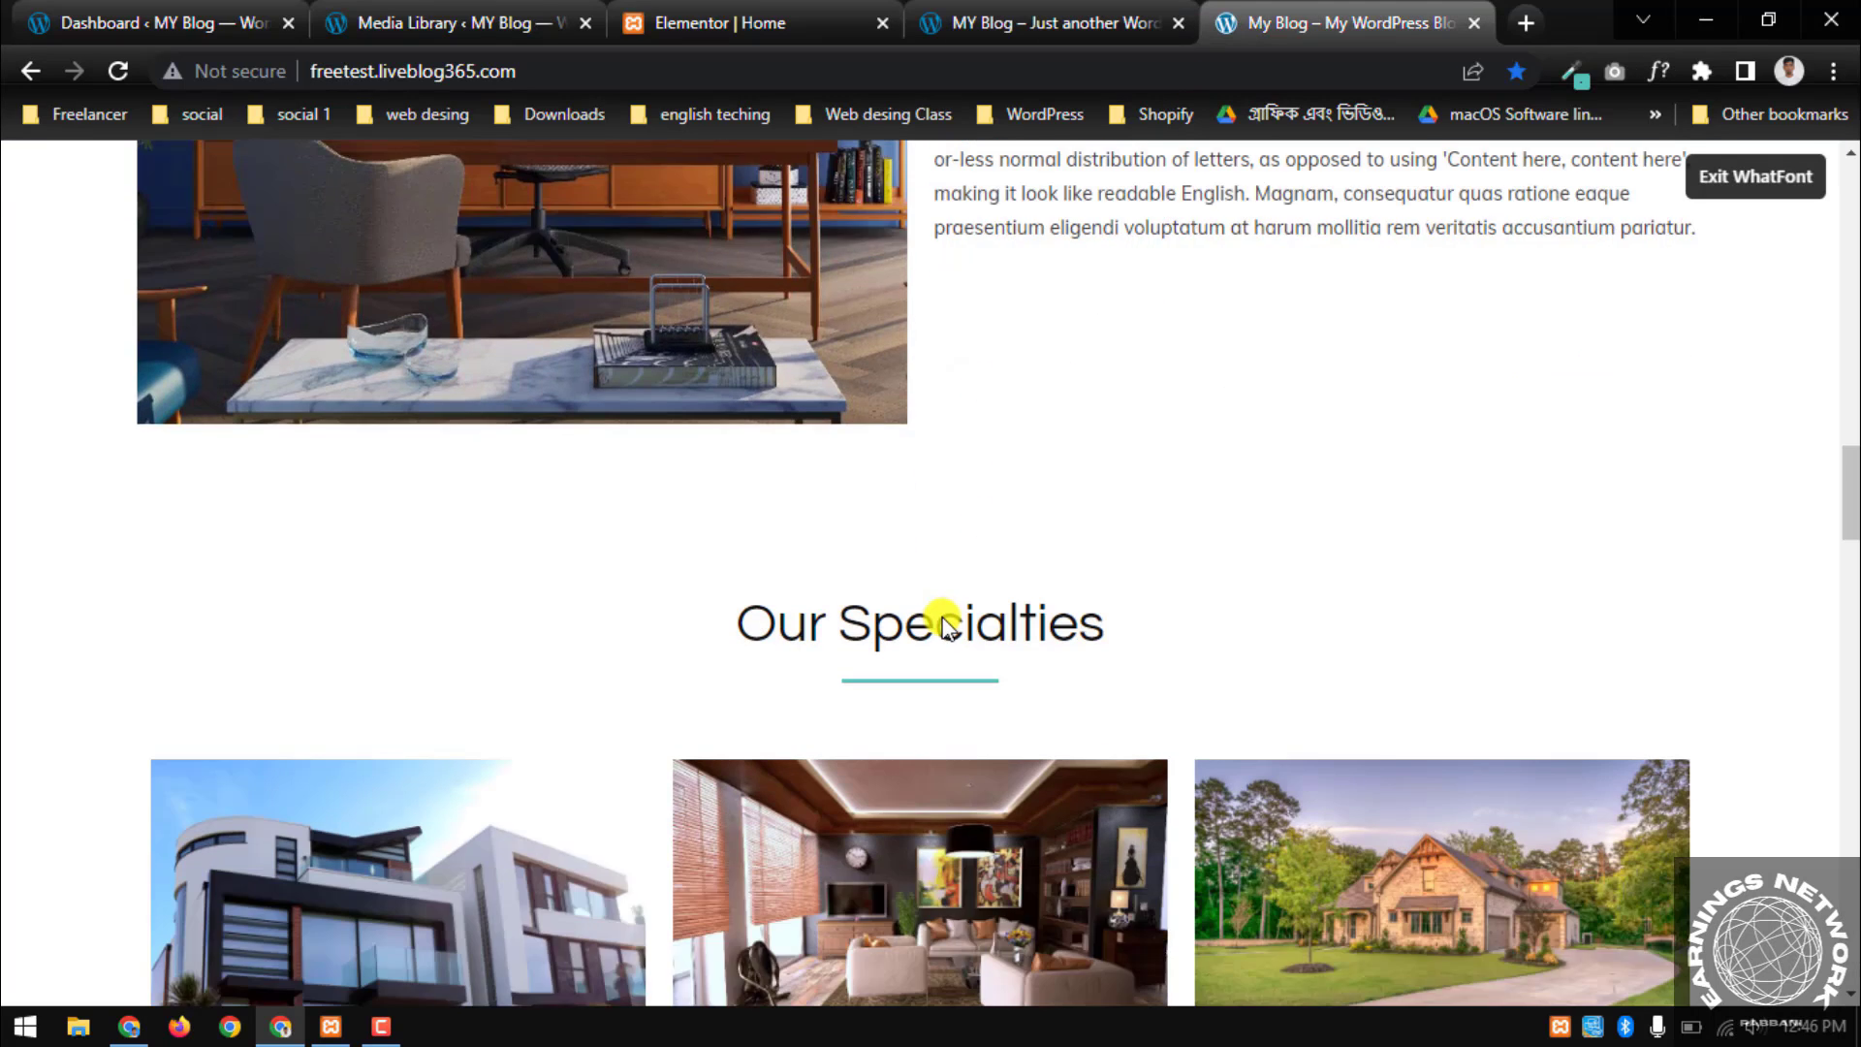
scroll(943, 578, "up", 1)
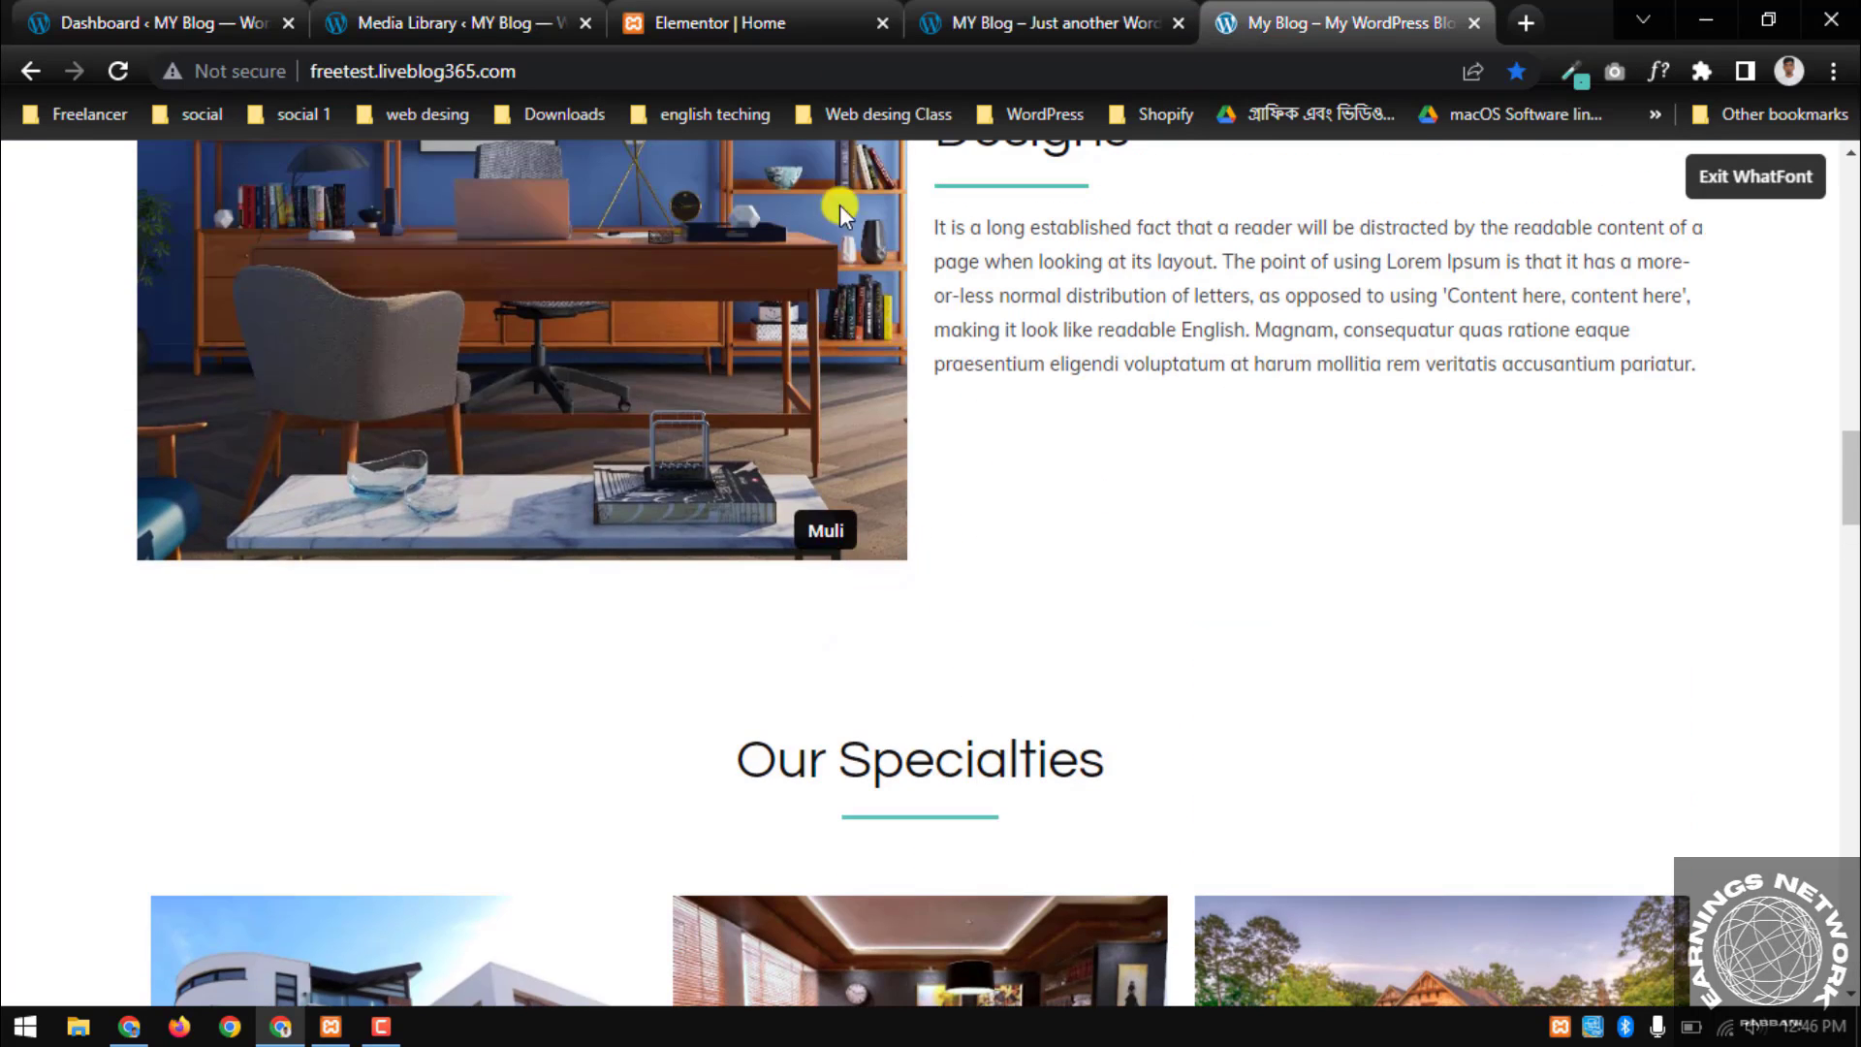
Add a new single-column section below the About Us section in Elementor
left_click(821, 11)
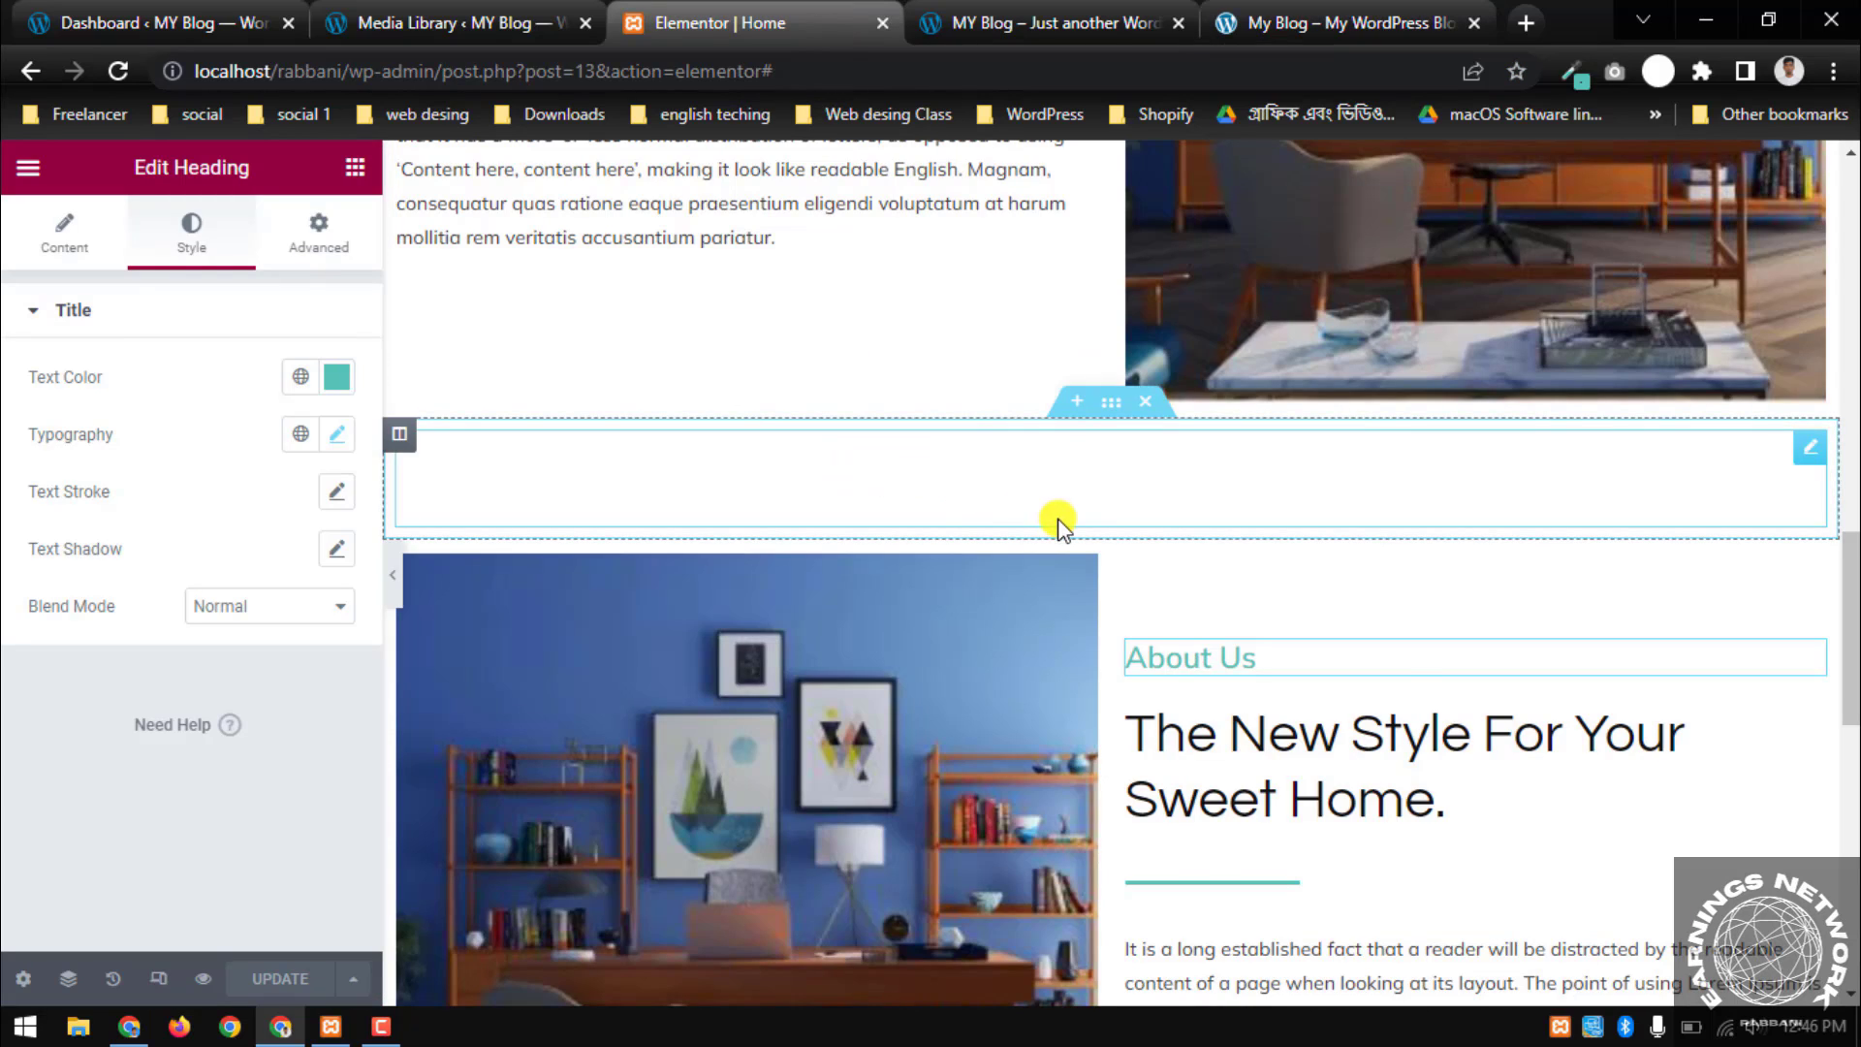
scroll(1087, 529, "down", 8)
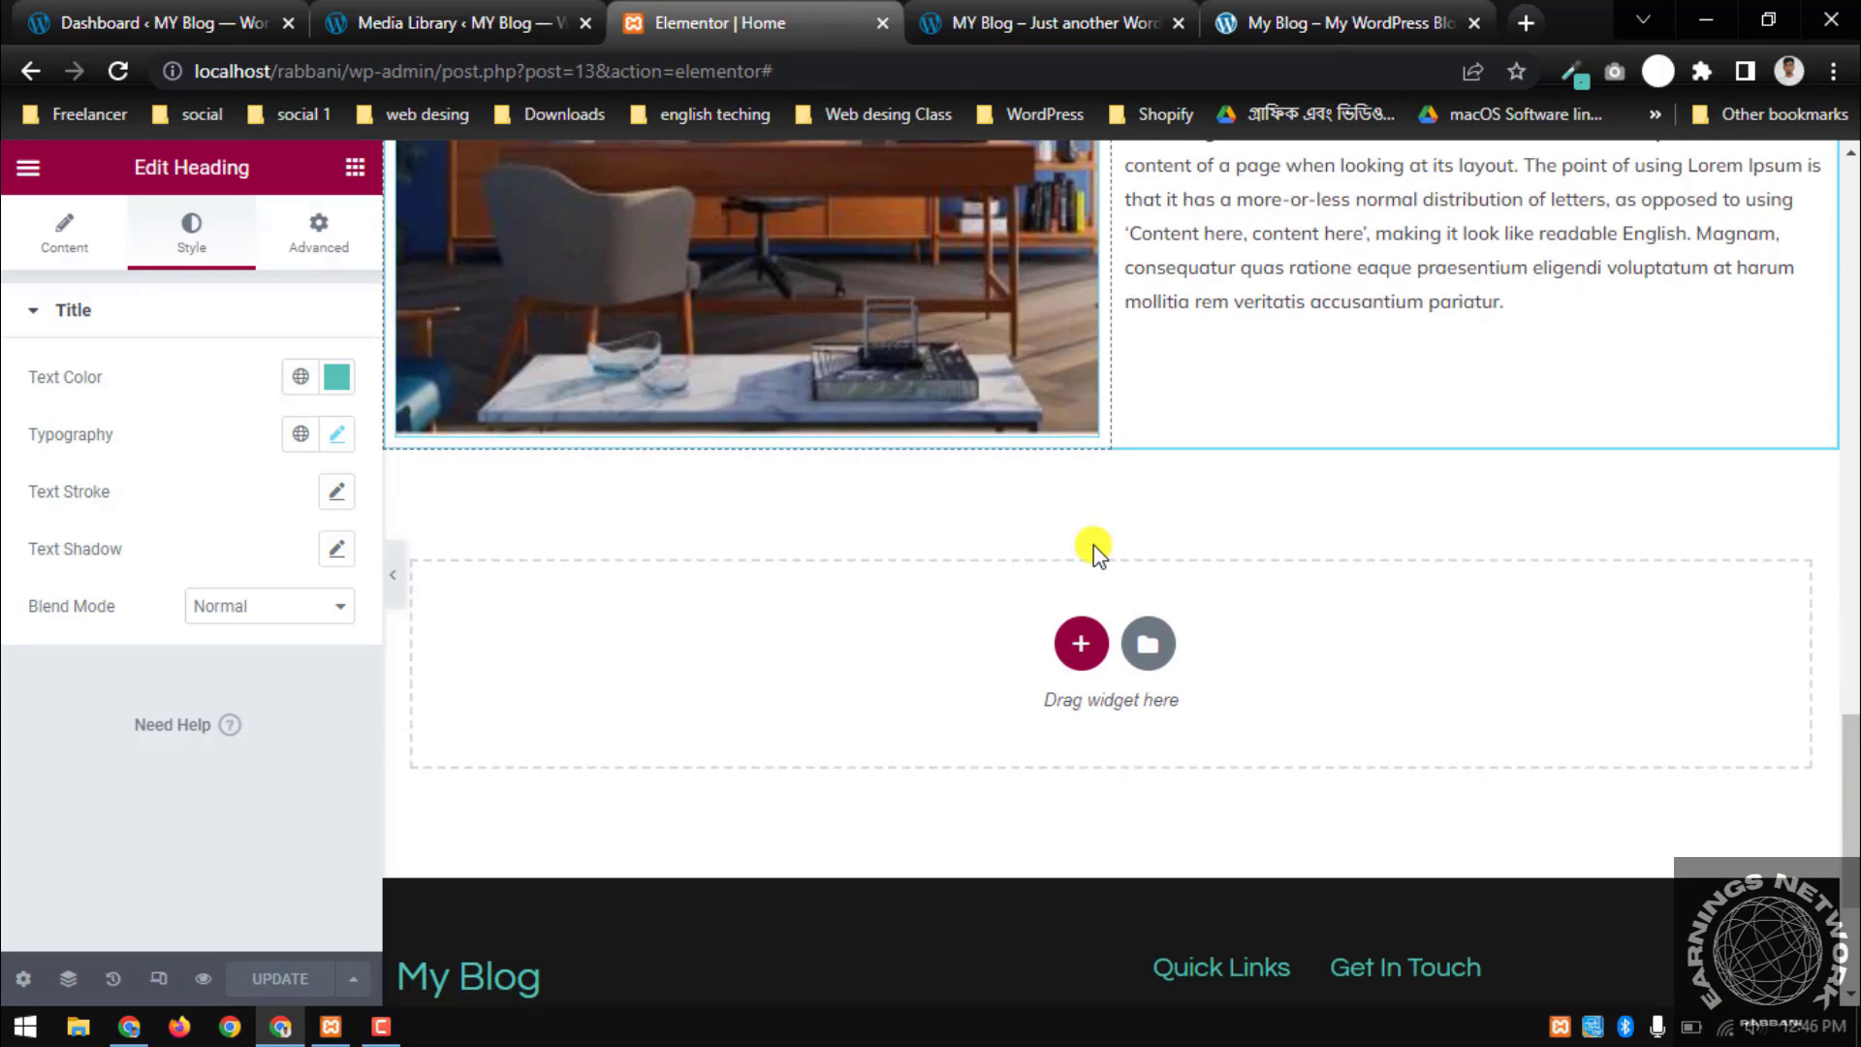
left_click(1081, 647)
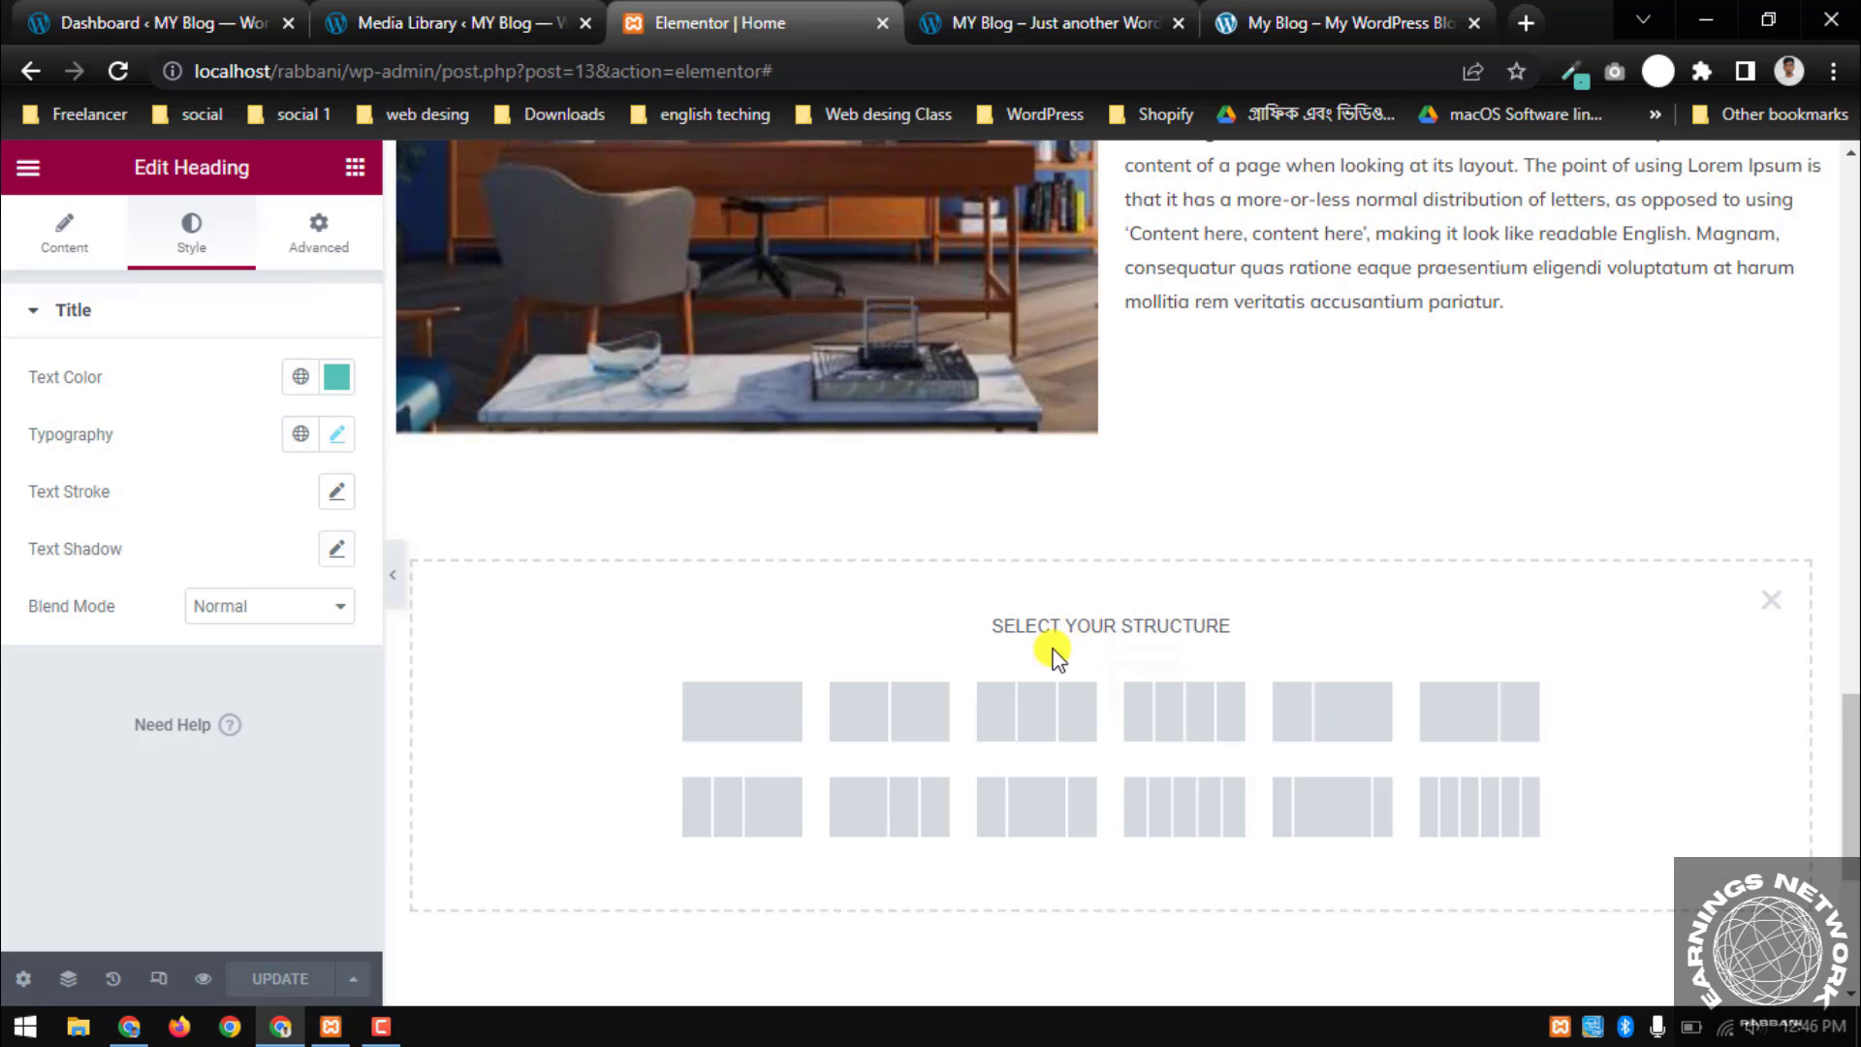
left_click(788, 707)
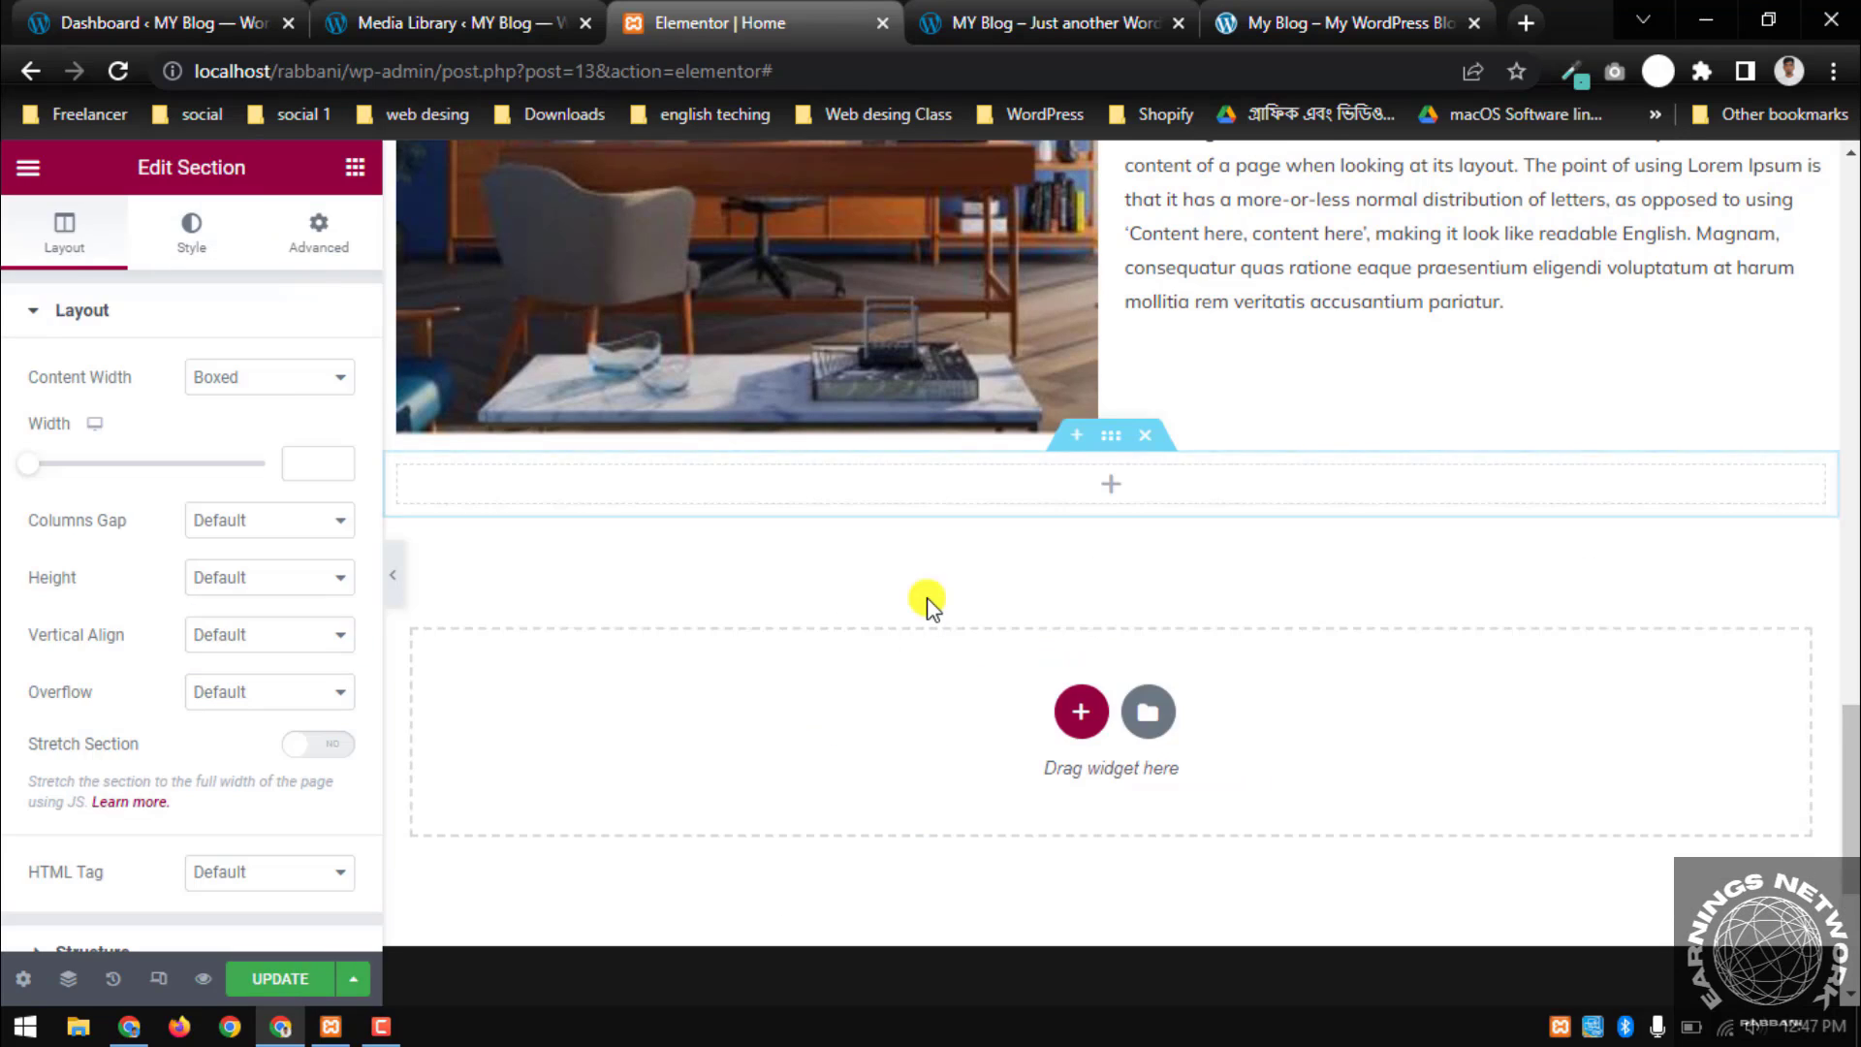
Add a Spacer widget to the new section below About Us, set its space to 70 px, and update the page
left_click(955, 501)
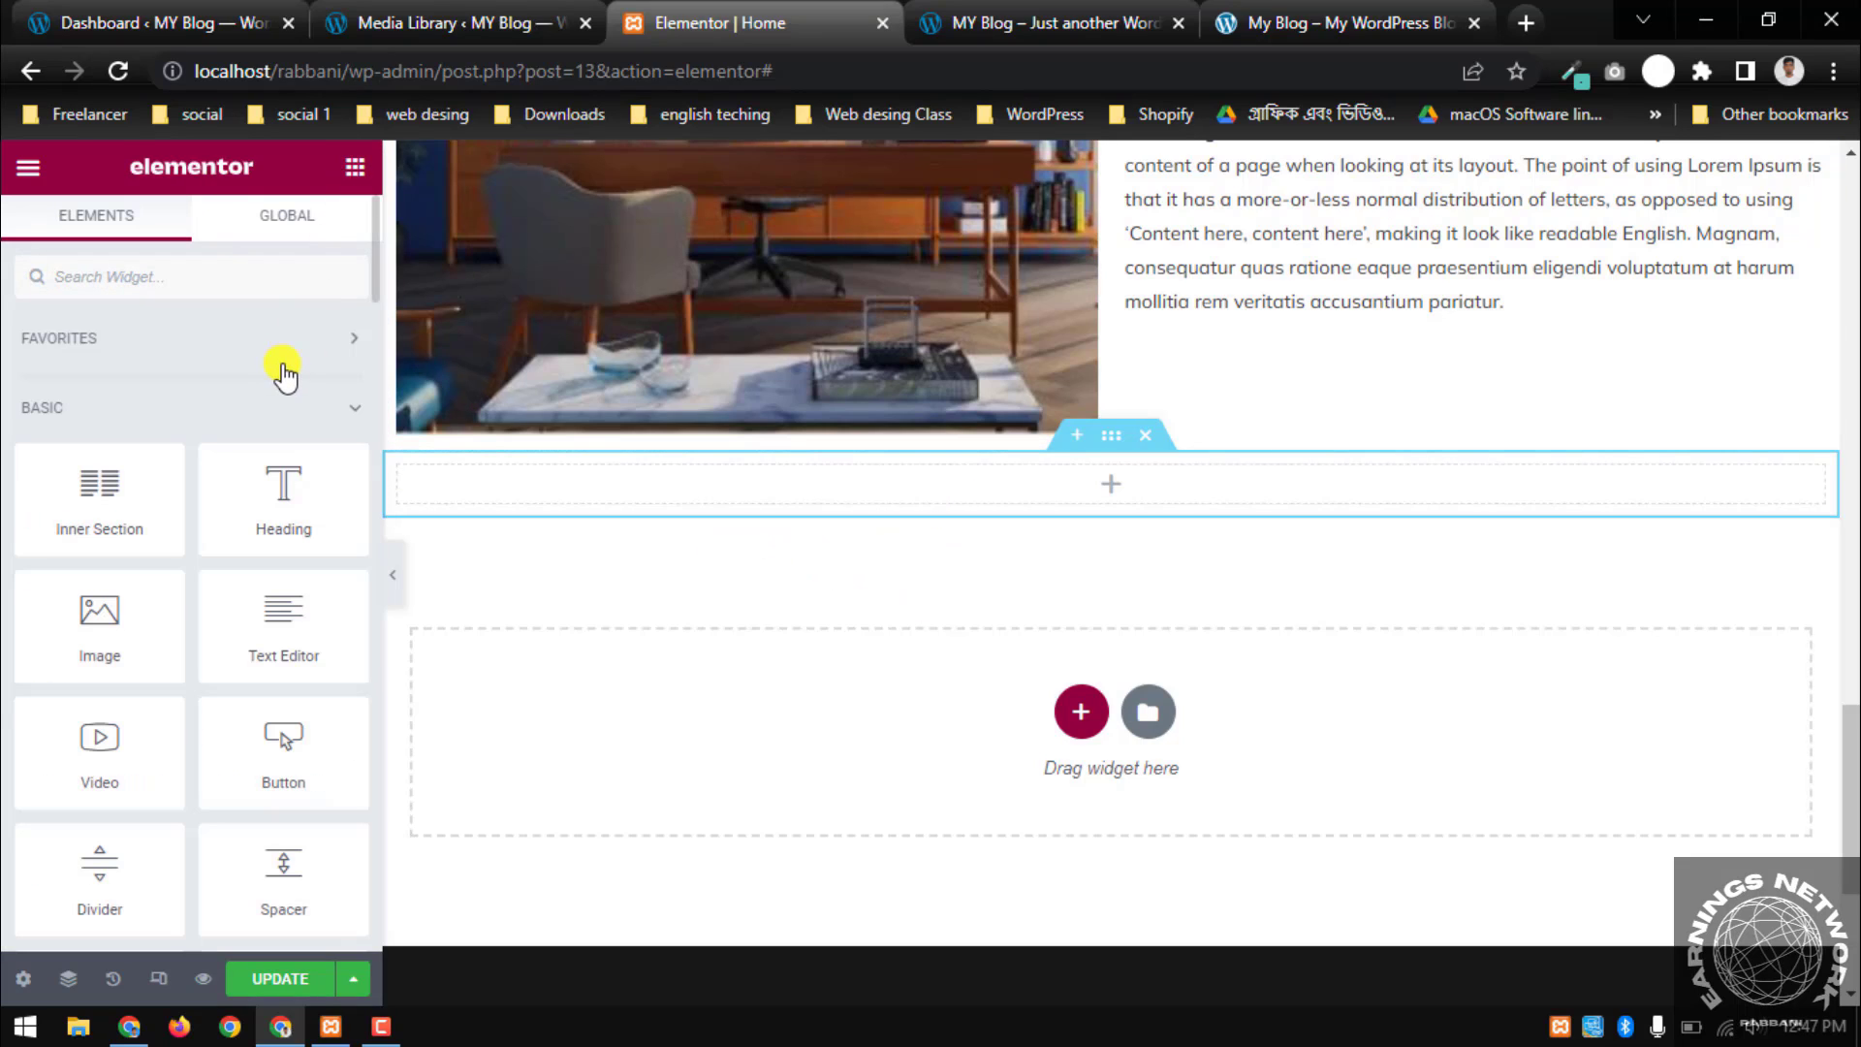
scroll(276, 387, "down", 3)
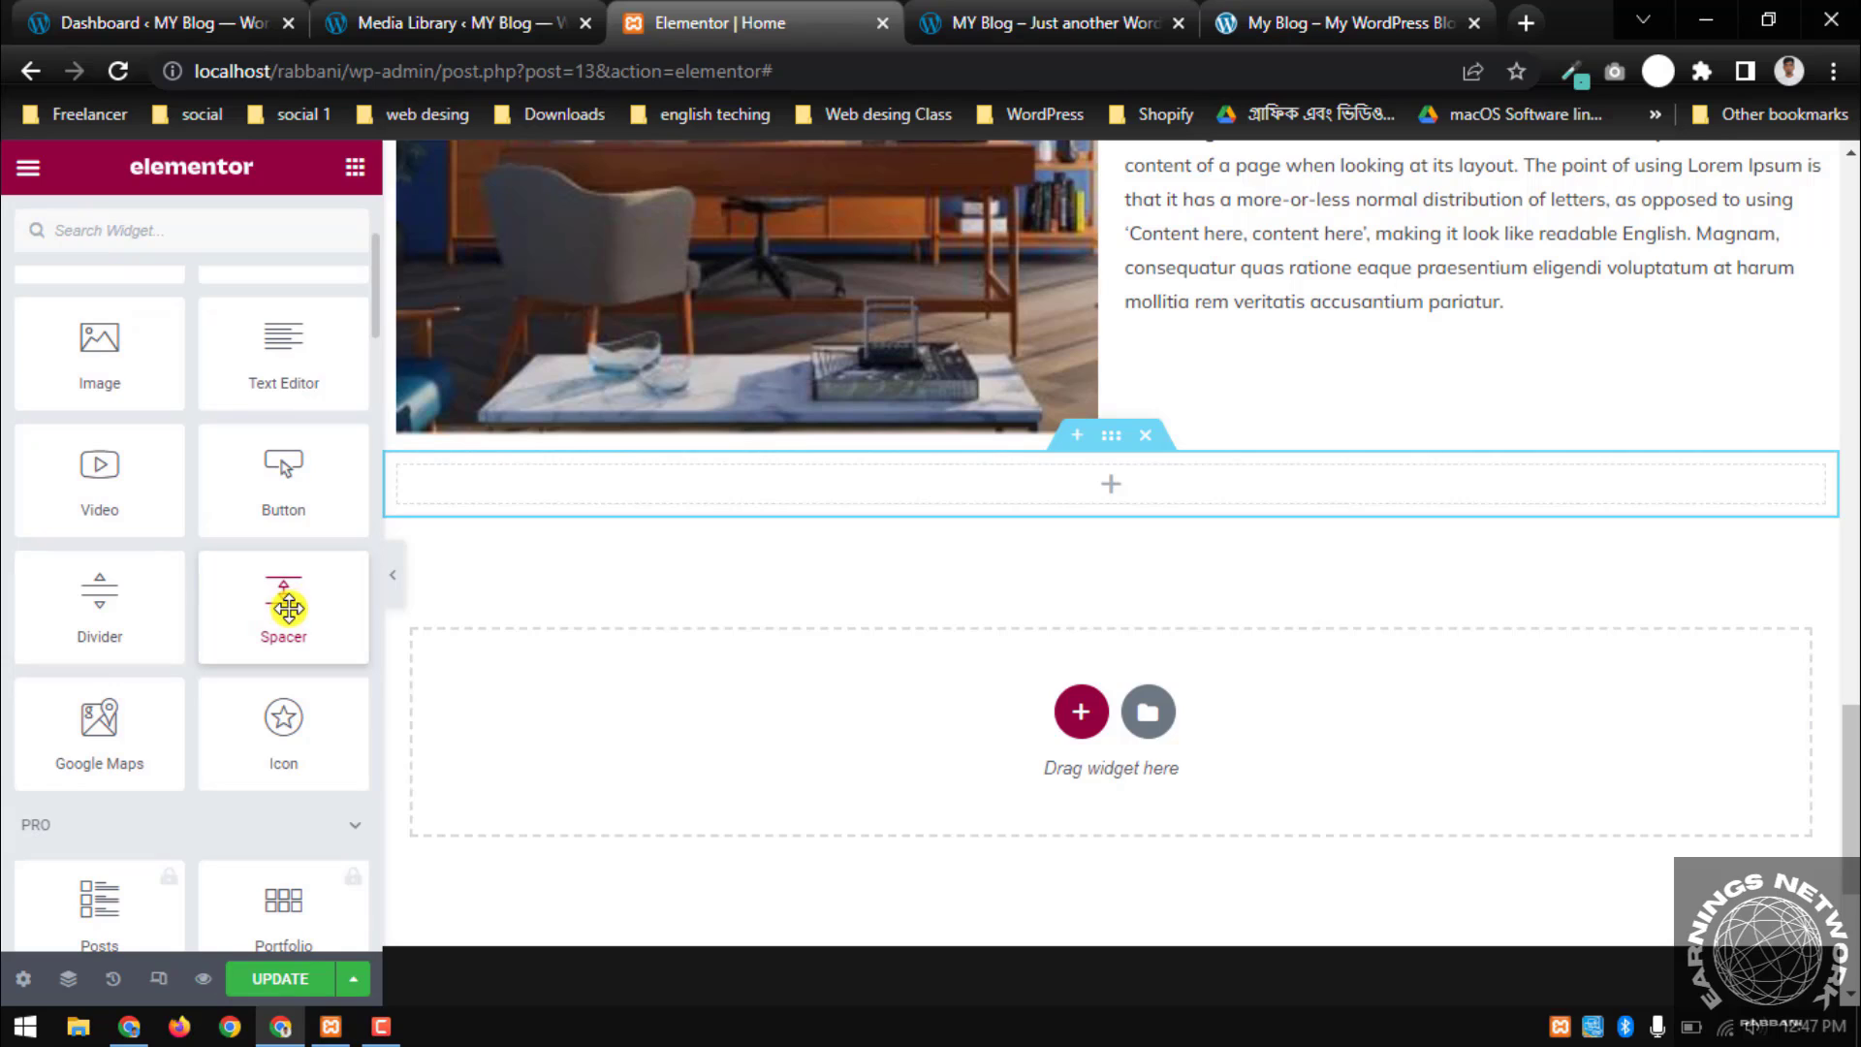
left_click_drag(283, 596, 1127, 496)
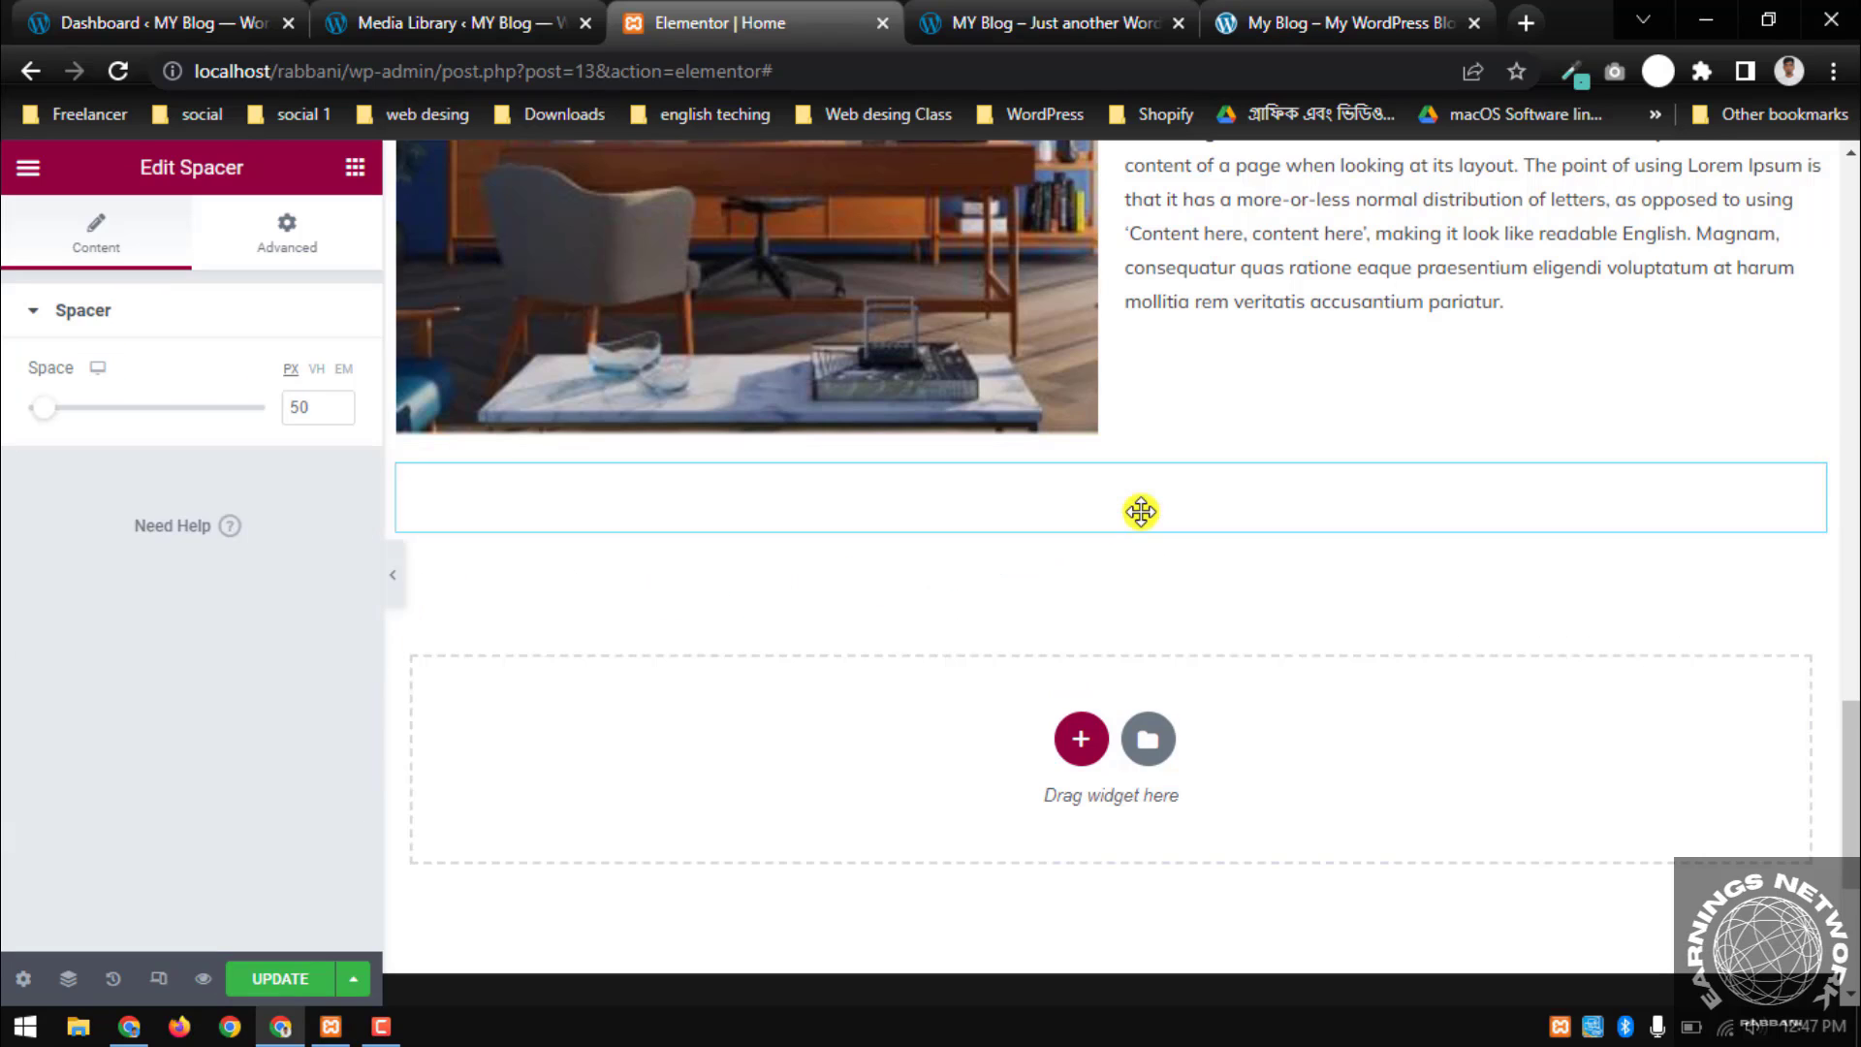
double_click(304, 405)
type("70")
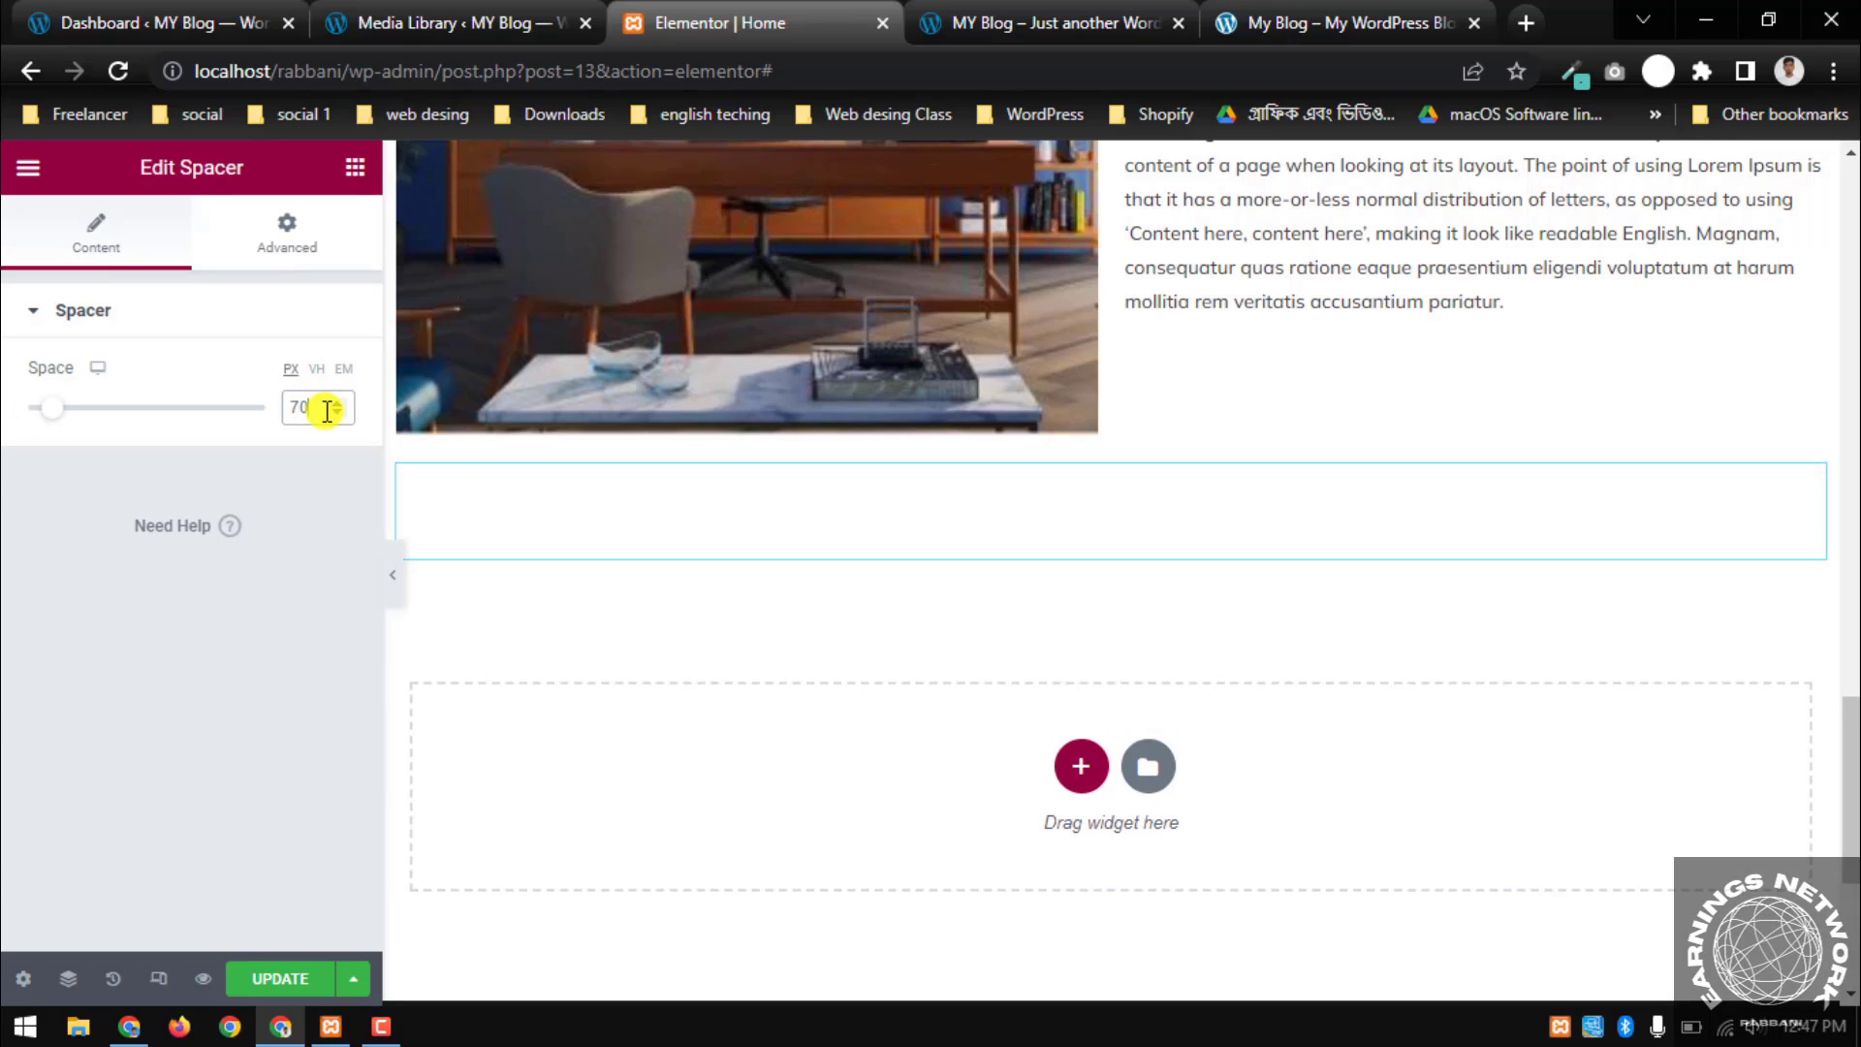
left_click(268, 971)
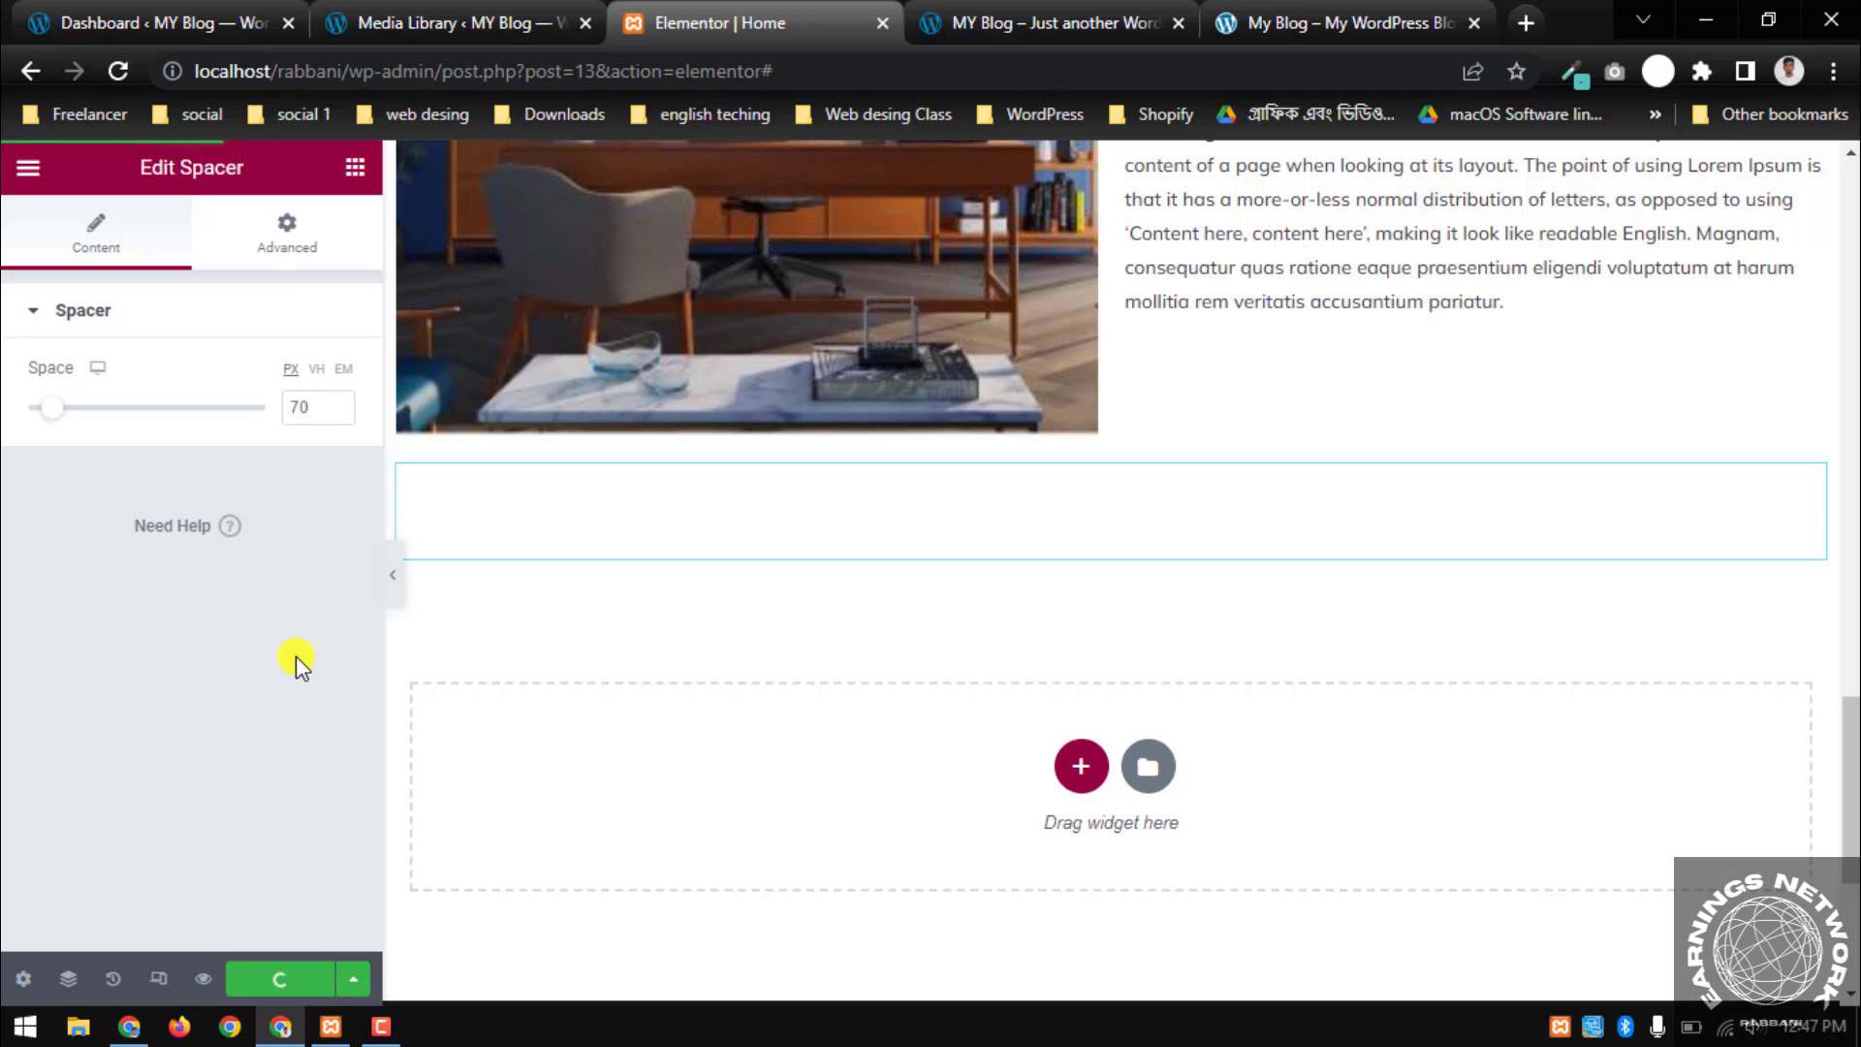
Reload the local Home page and compare the spacing between its sections and above the footer with the reference site
left_click(983, 21)
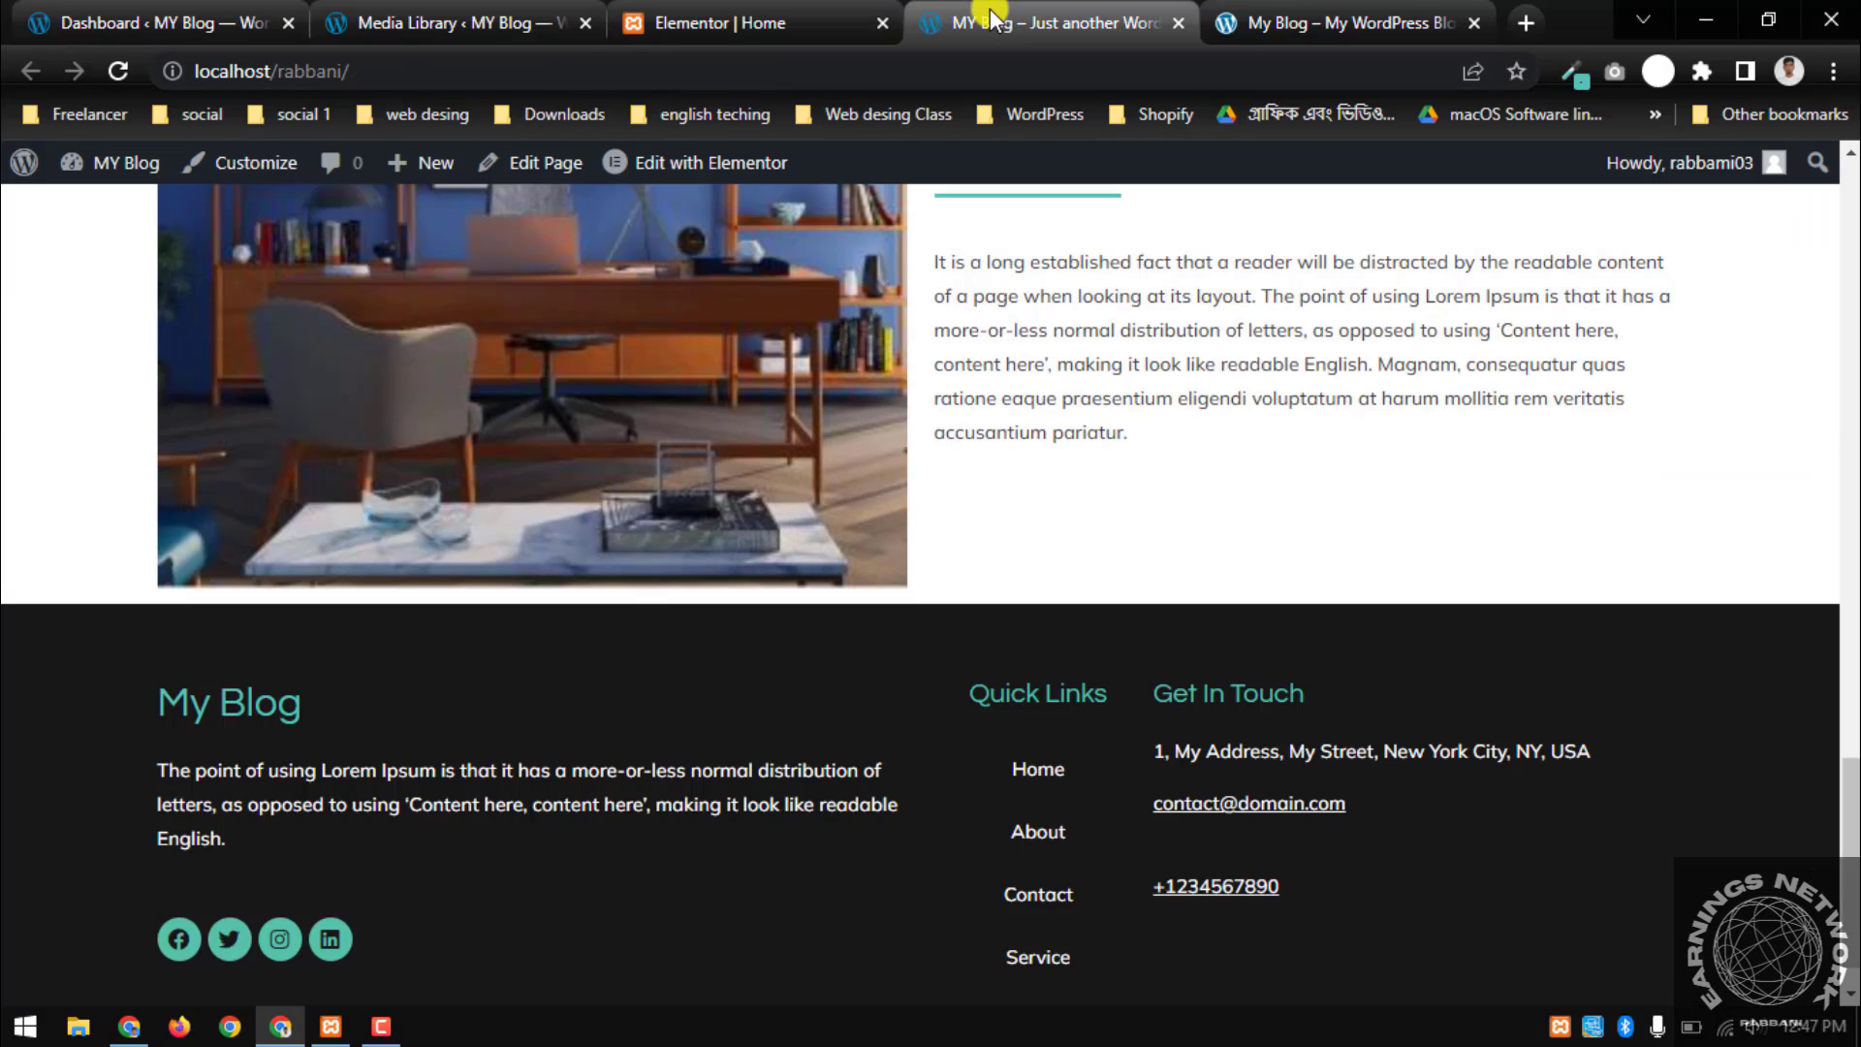
left_click(124, 71)
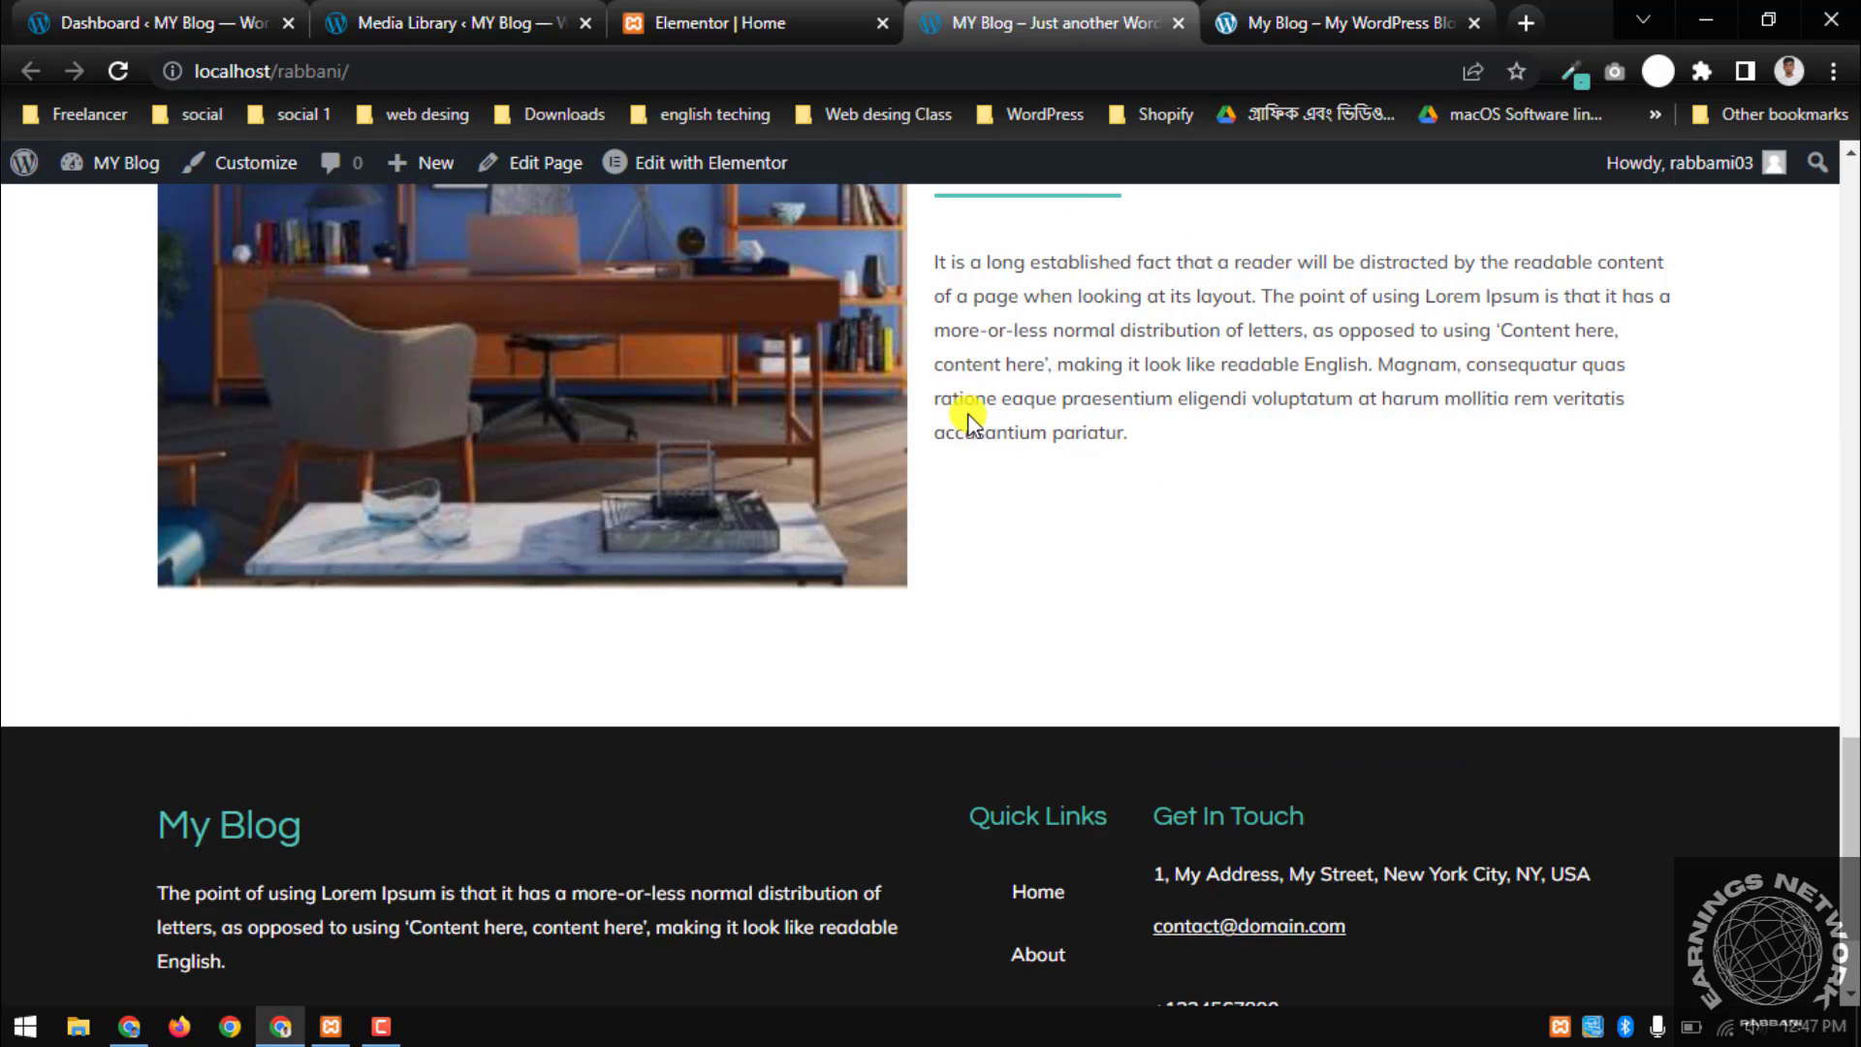
scroll(769, 428, "down", 2)
scroll(933, 512, "up", 5)
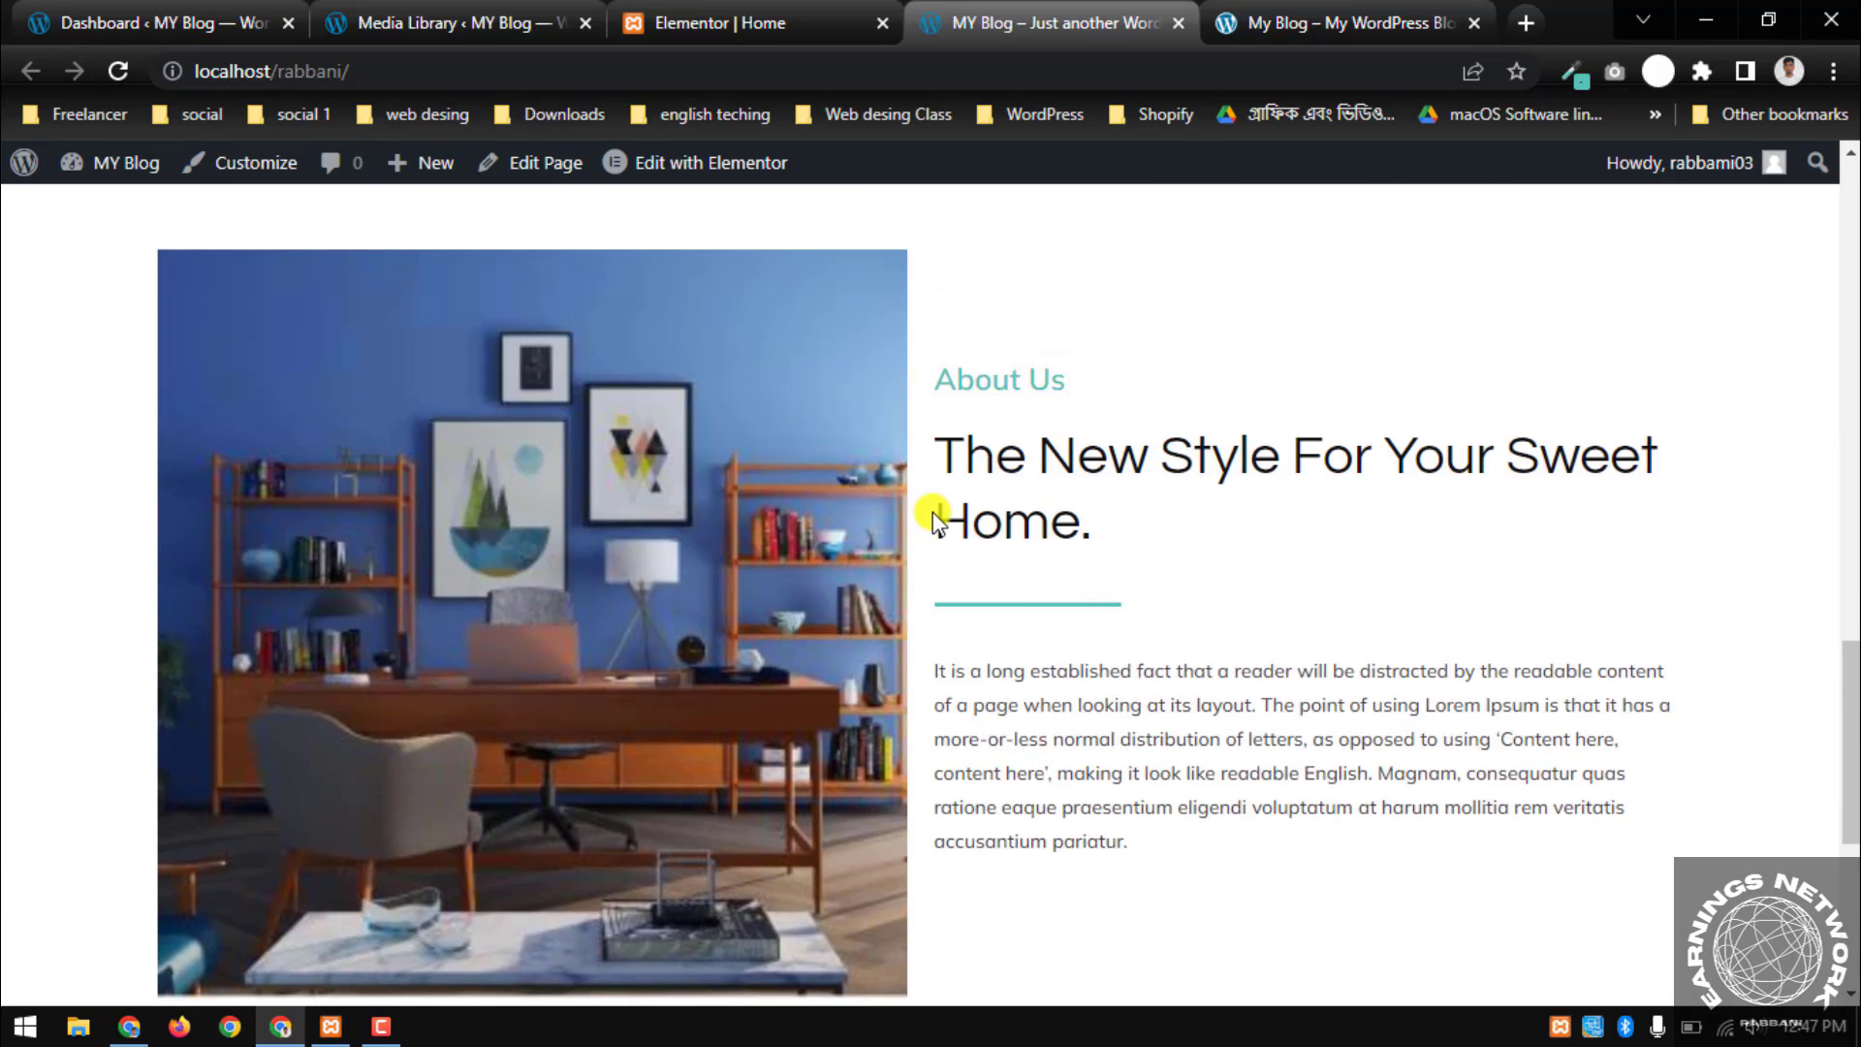
scroll(932, 512, "up", 1)
scroll(936, 511, "up", 6)
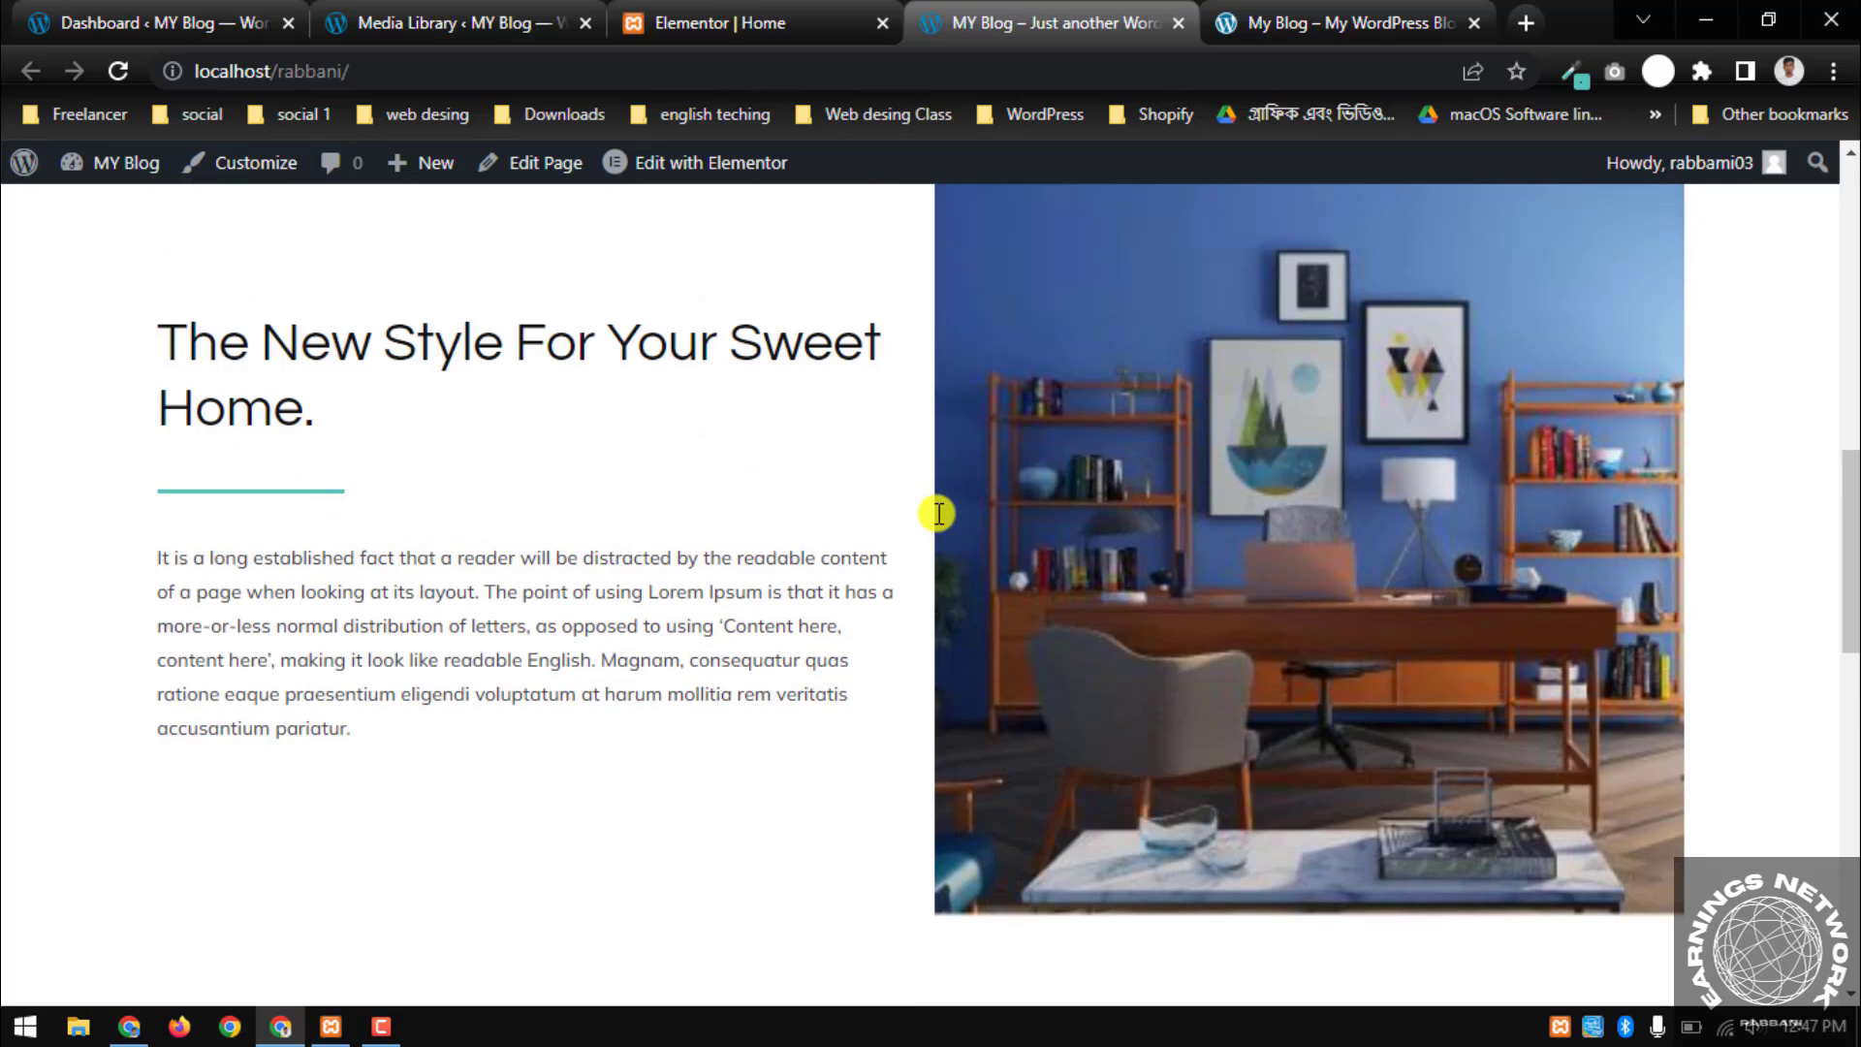
scroll(931, 514, "up", 2)
scroll(930, 510, "up", 2)
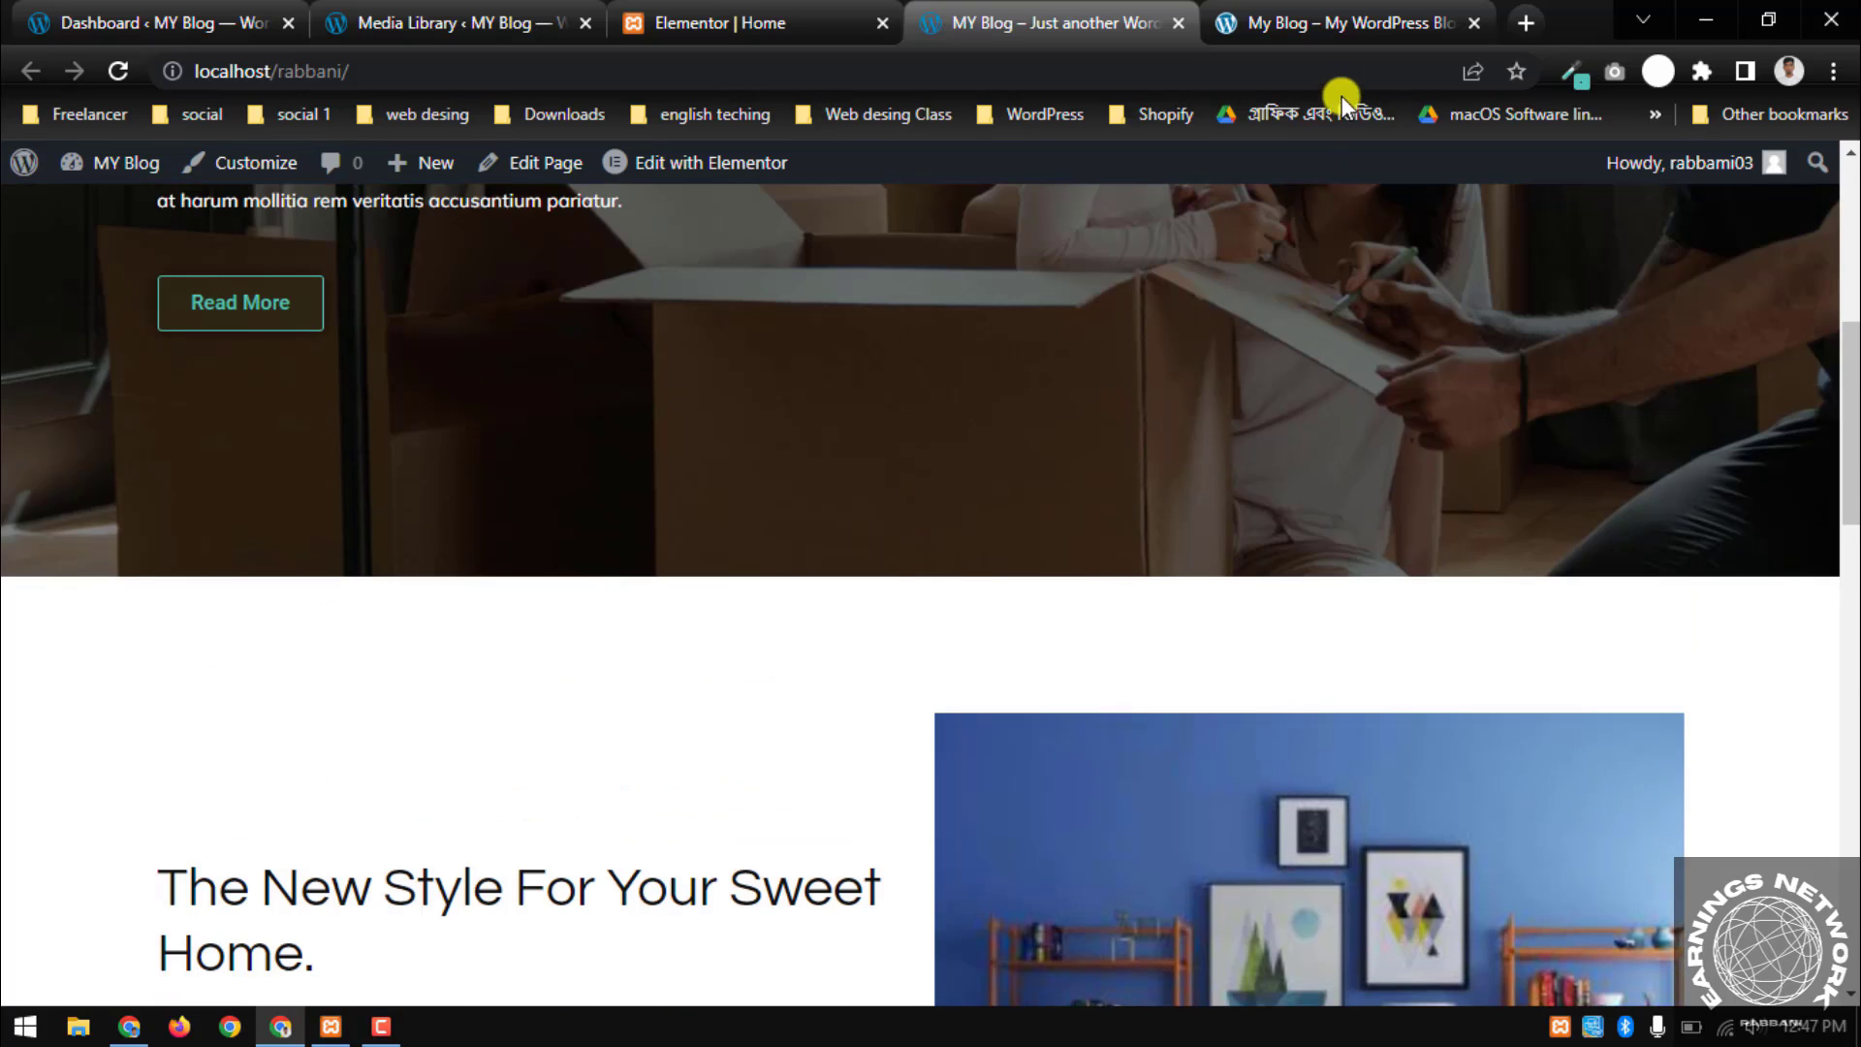
left_click(1342, 22)
scroll(1081, 510, "up", 4)
scroll(1081, 510, "up", 9)
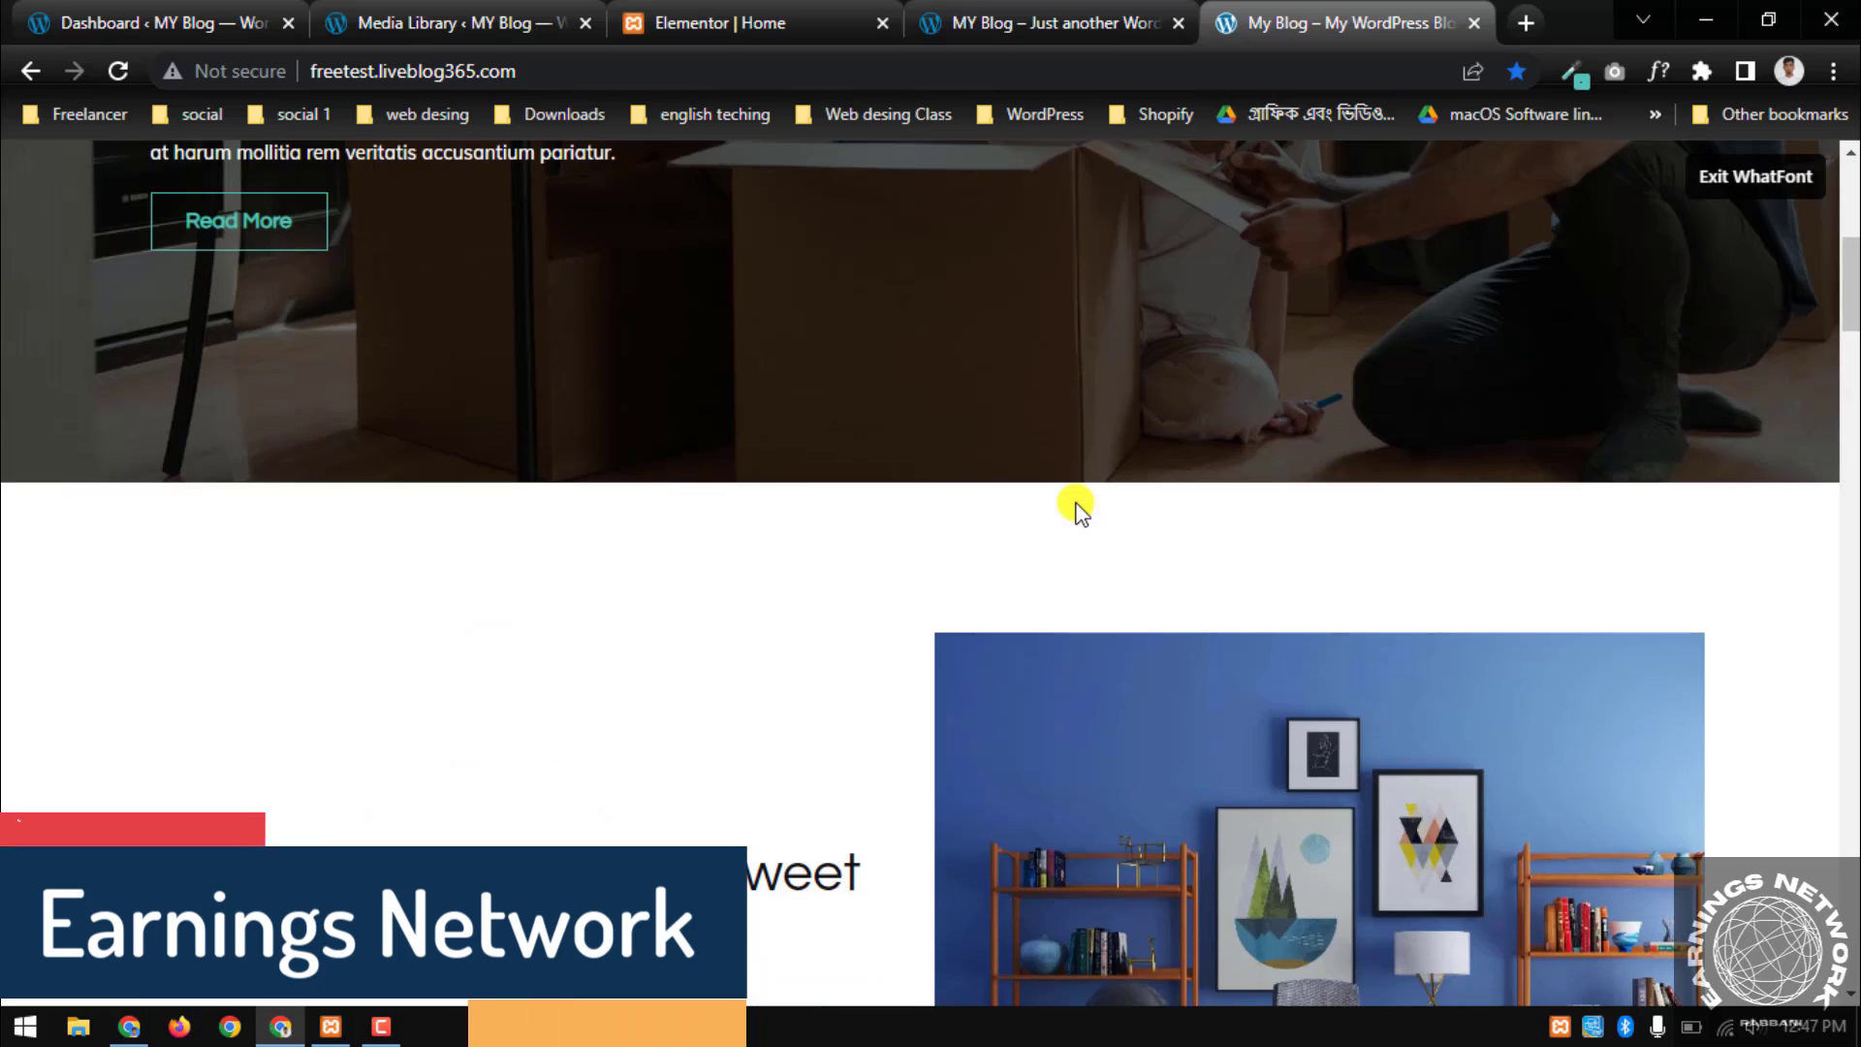
left_click(1097, 18)
scroll(962, 438, "down", 3)
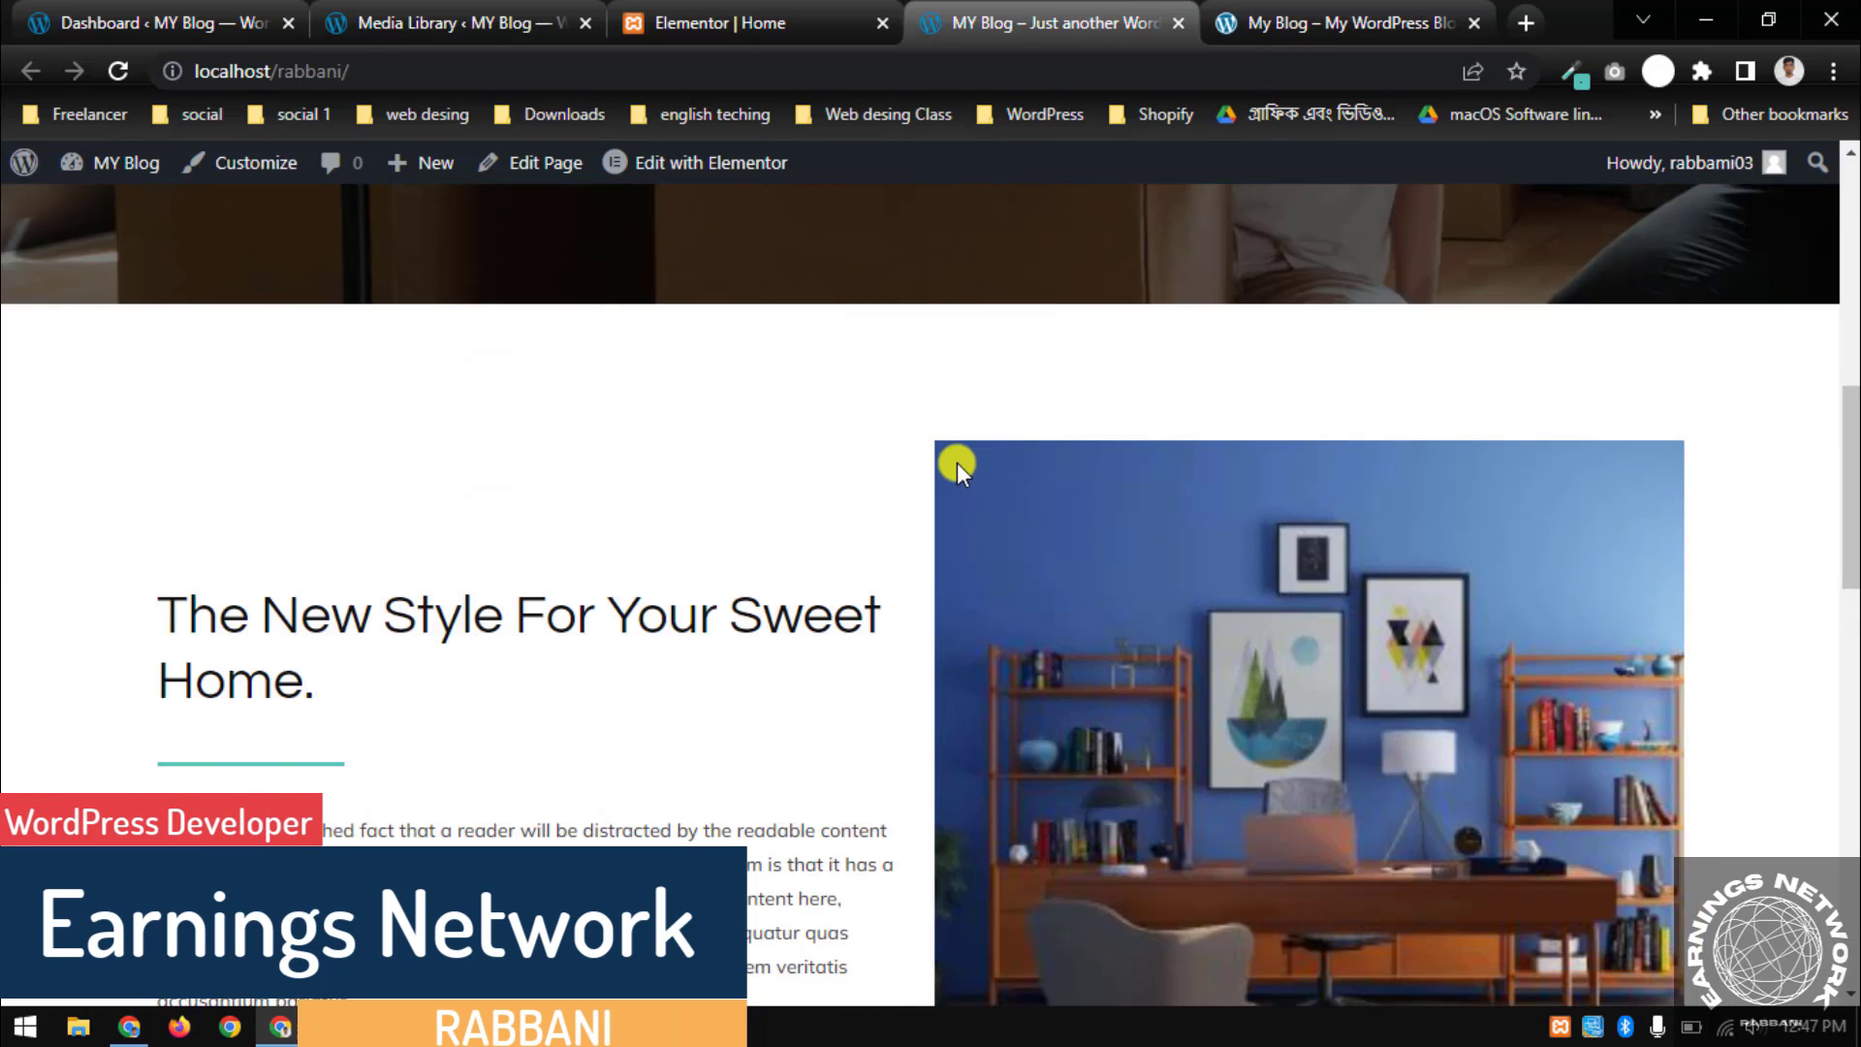
scroll(957, 462, "down", 1)
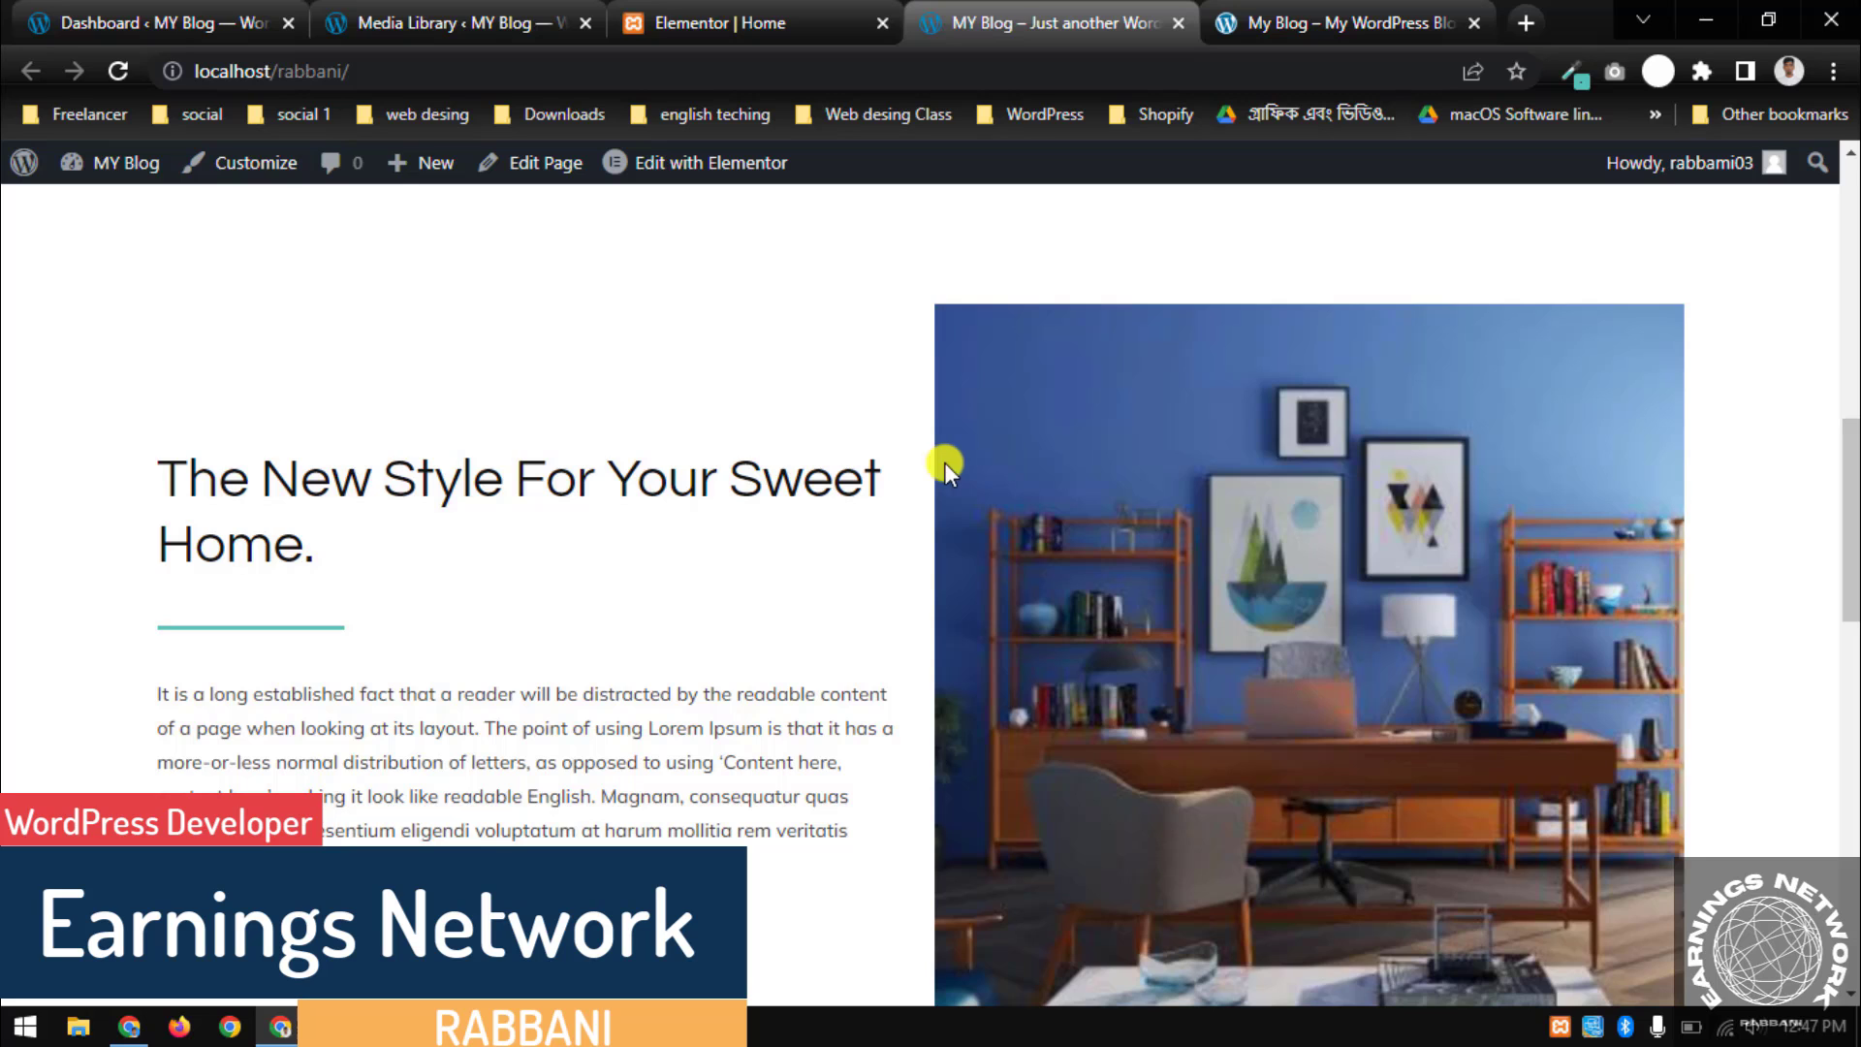
scroll(921, 470, "down", 4)
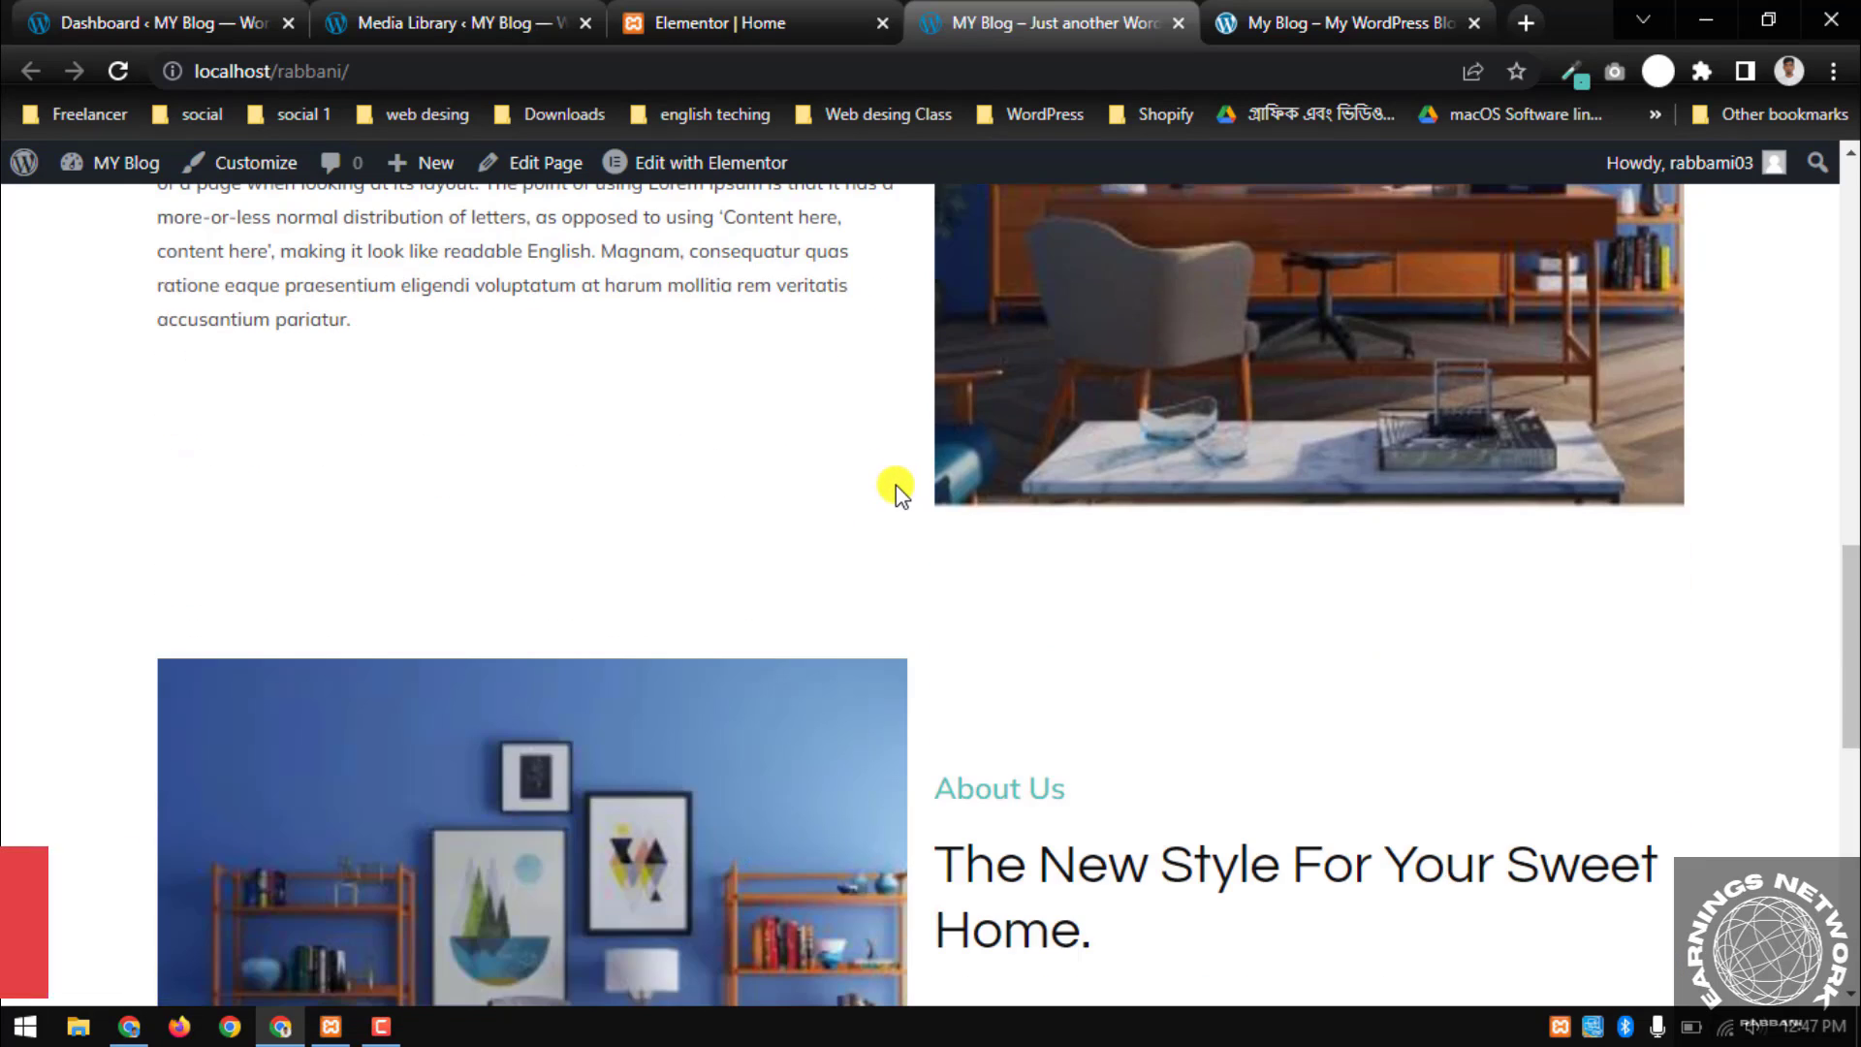
scroll(895, 485, "down", 6)
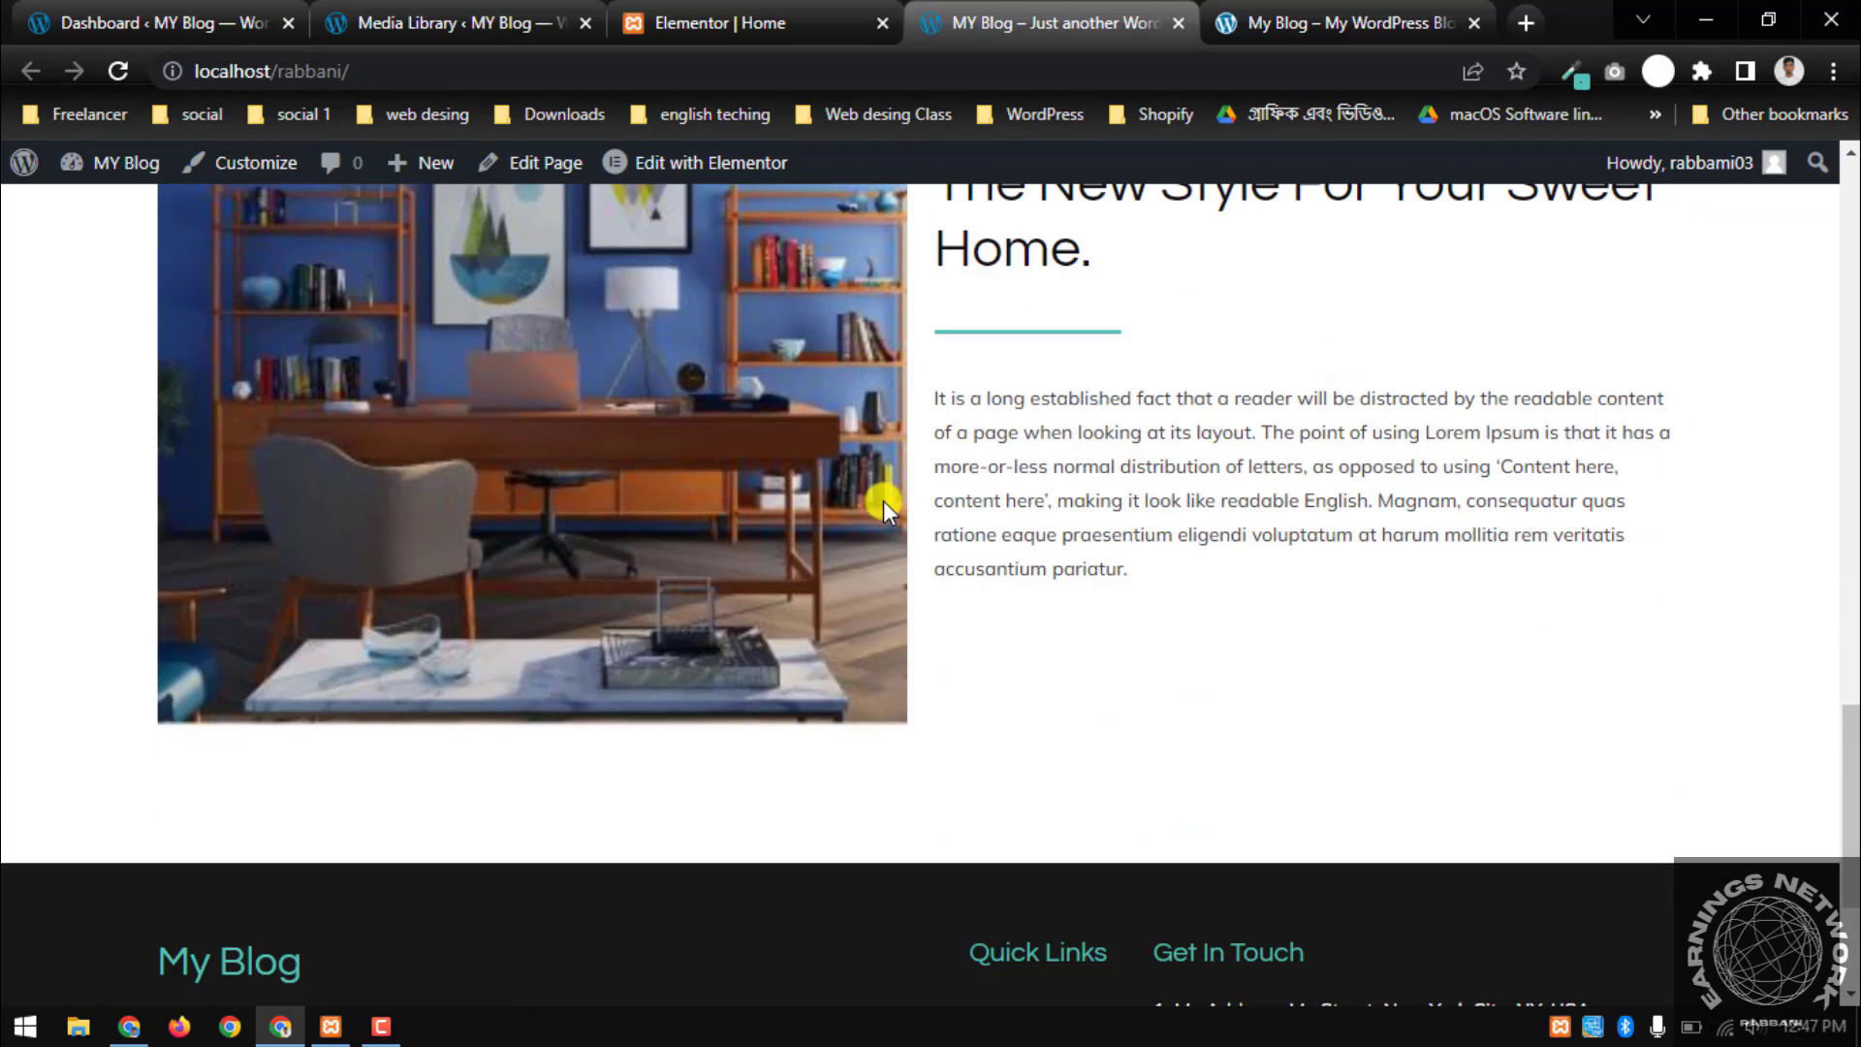
scroll(882, 497, "down", 1)
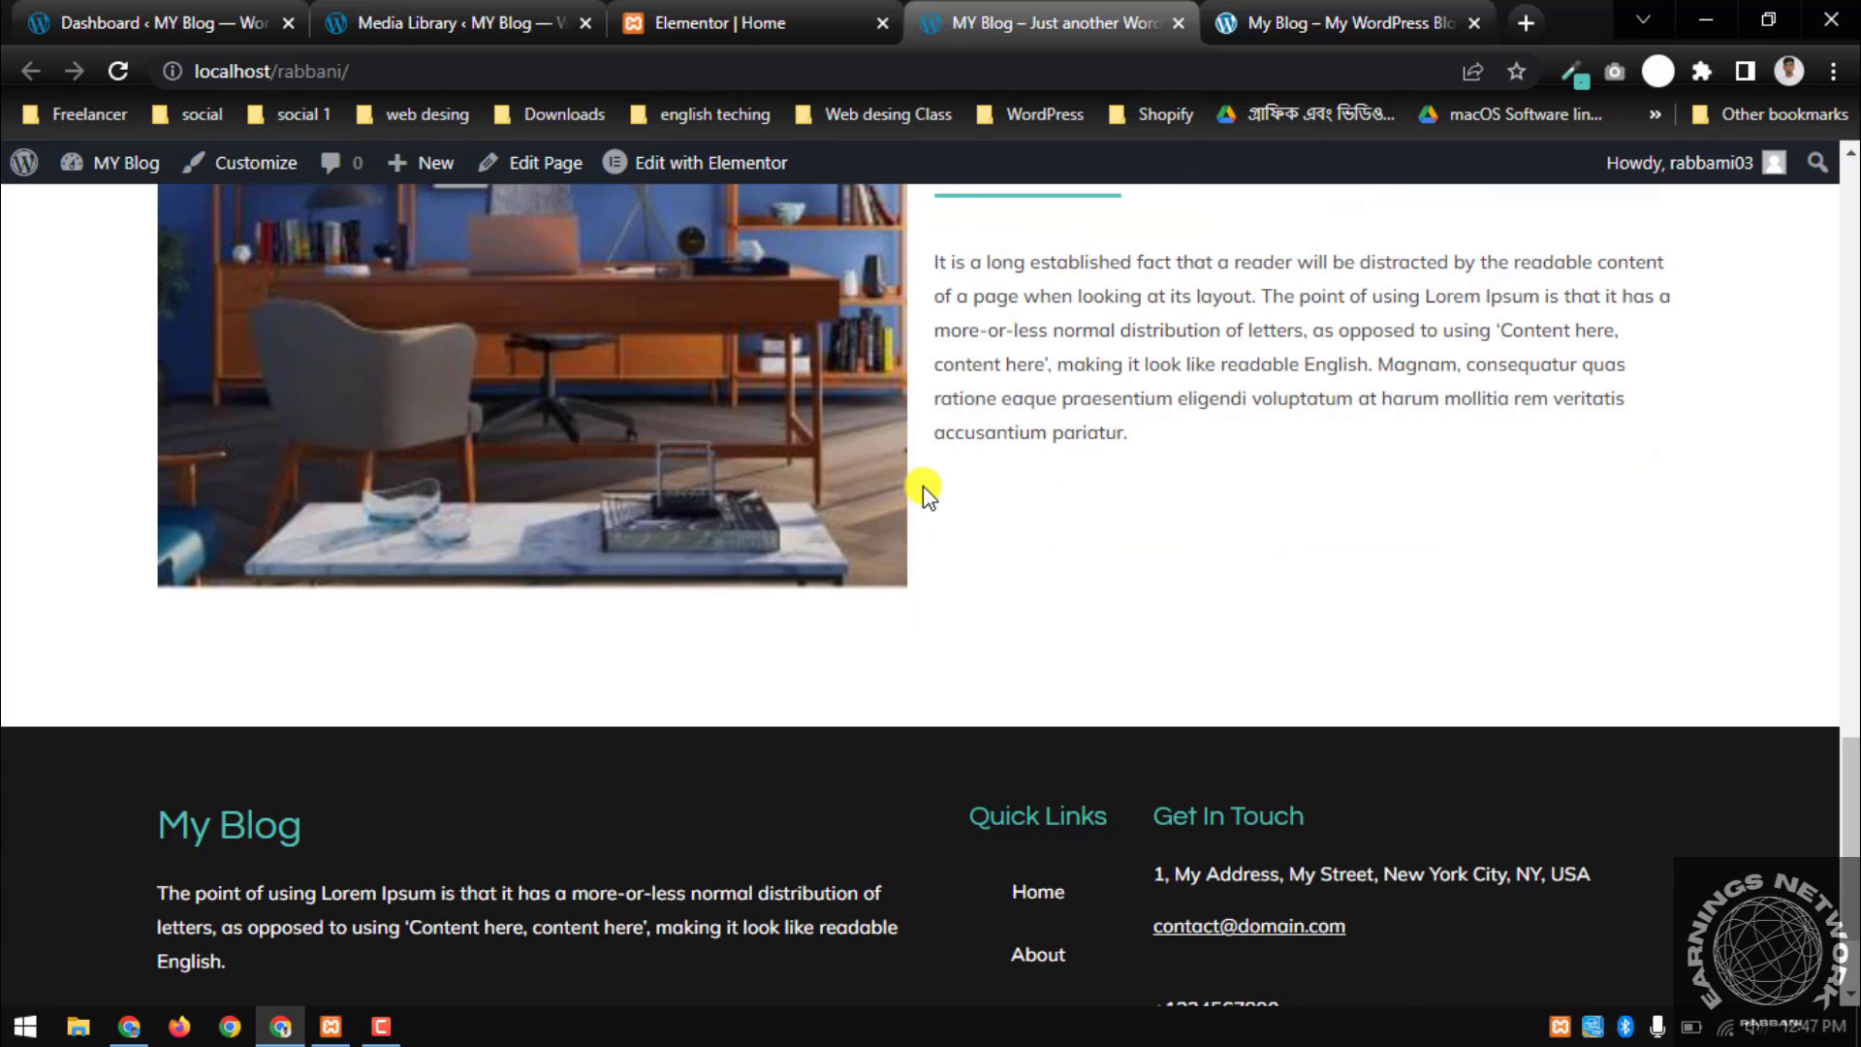